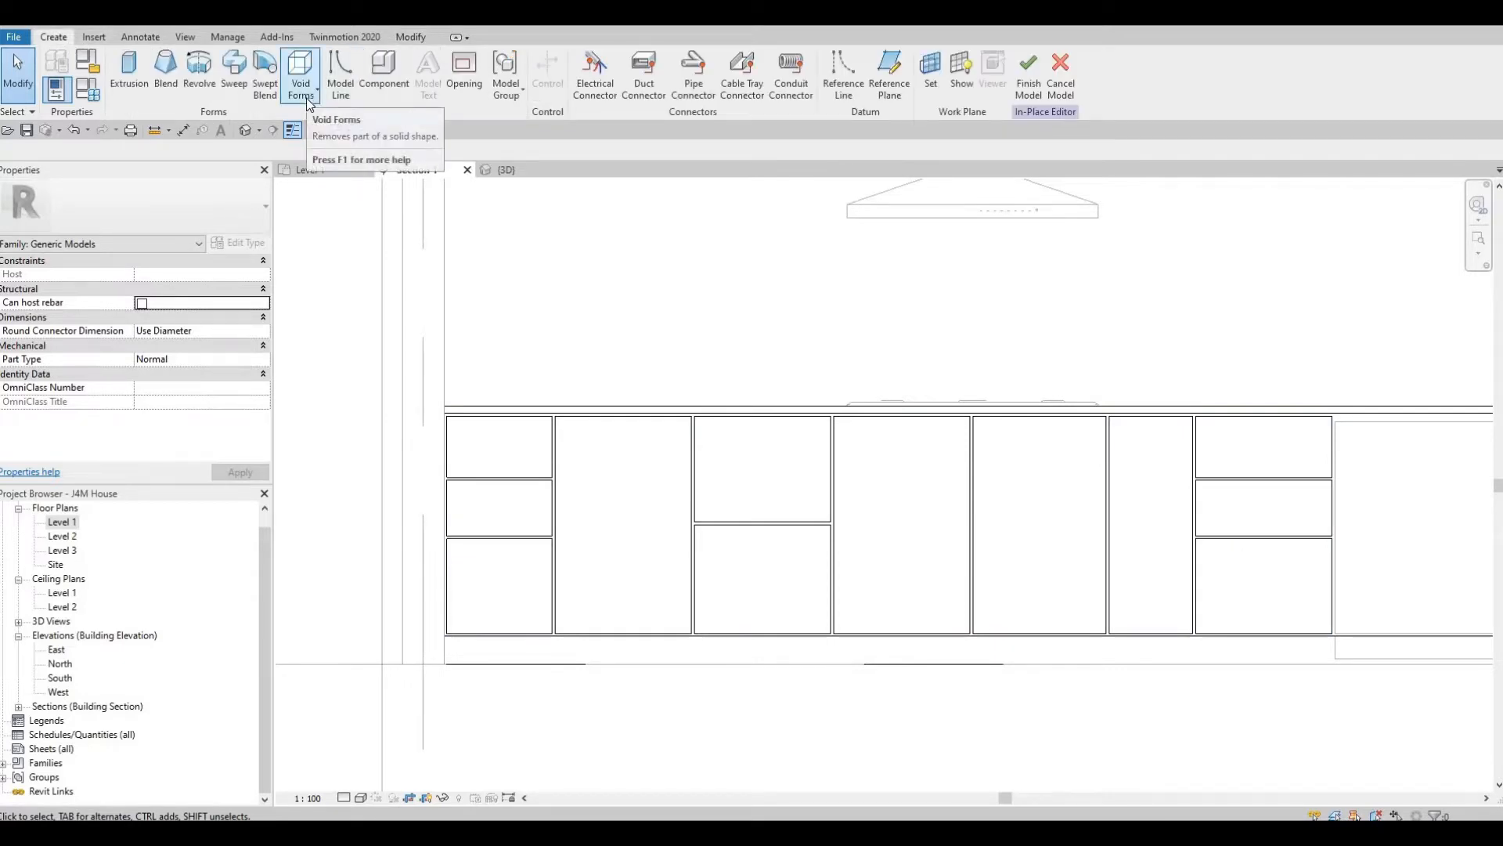
Step: Start a void extrusion and pick the front face of the base cabinet fronts as its work plane
{"action": "left_click", "coordinate": [307, 98]}
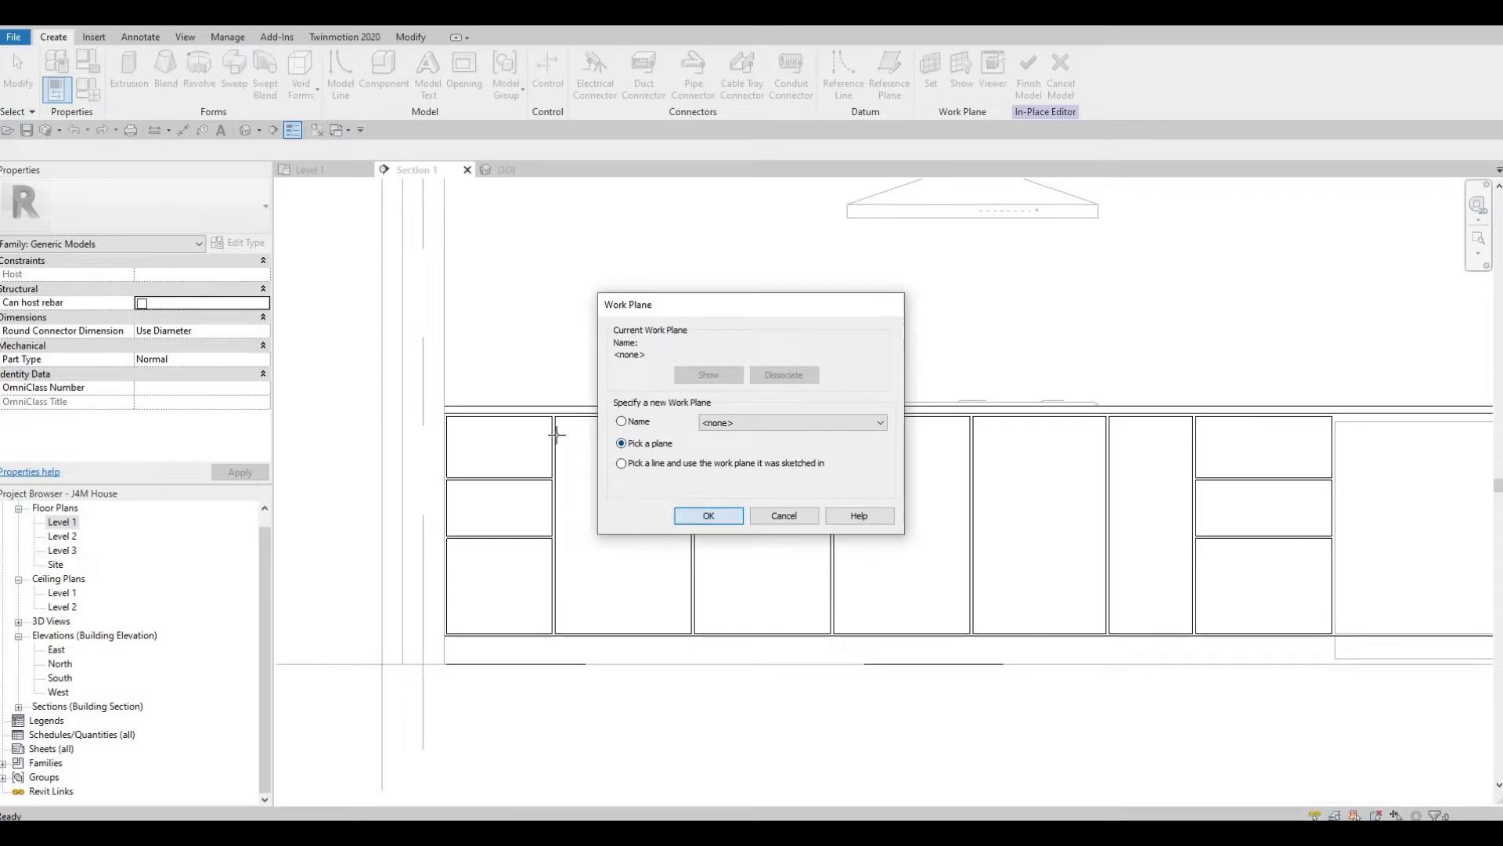
{"action": "left_click", "coordinate": [709, 515]}
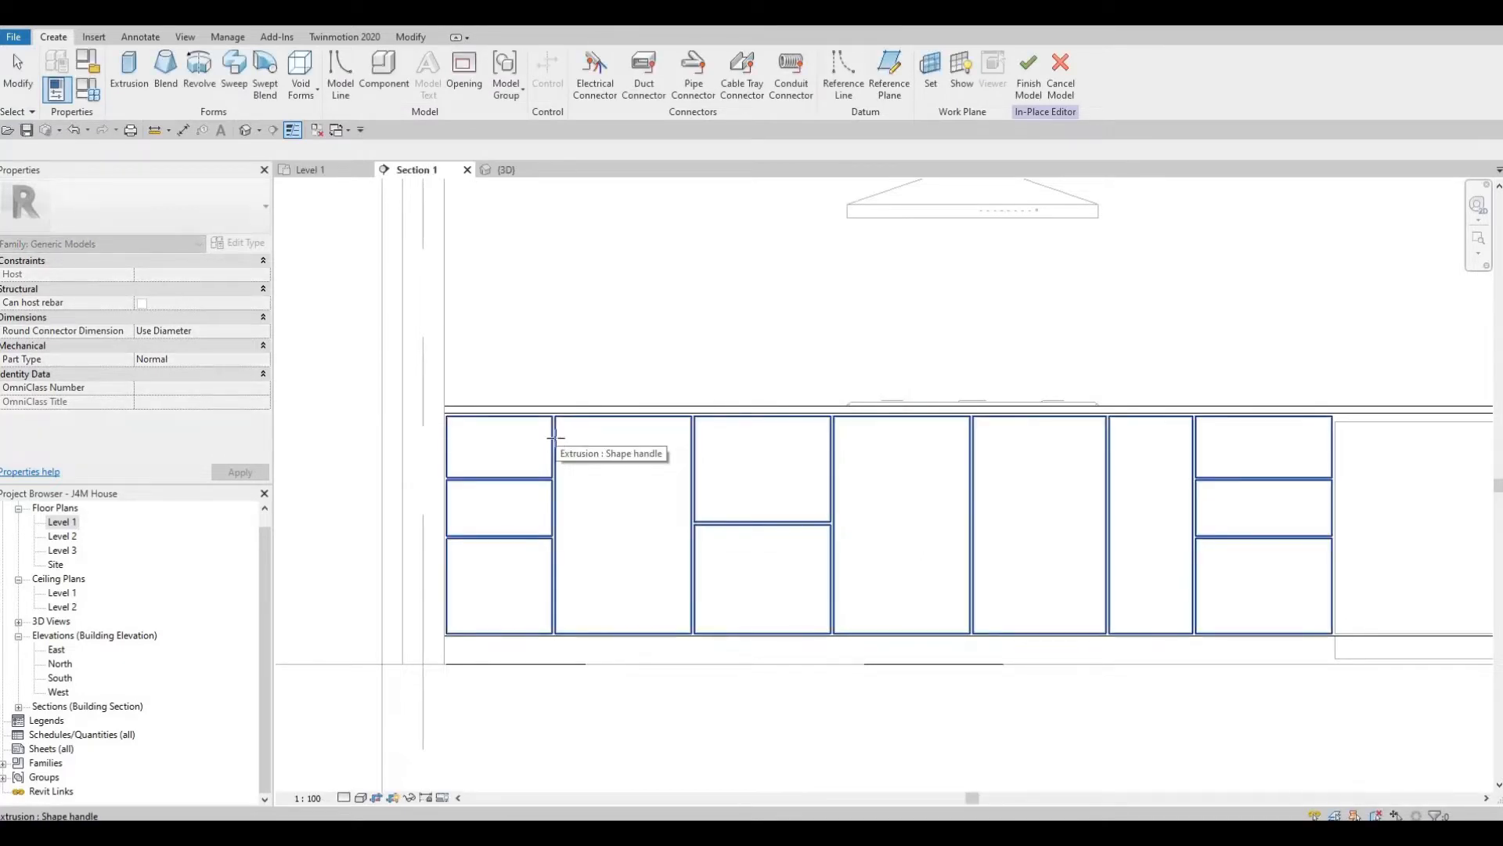
{"action": "left_click", "coordinate": [574, 446]}
{"action": "scroll", "coordinate": [573, 450], "scroll_direction": "up", "scroll_amount": 2}
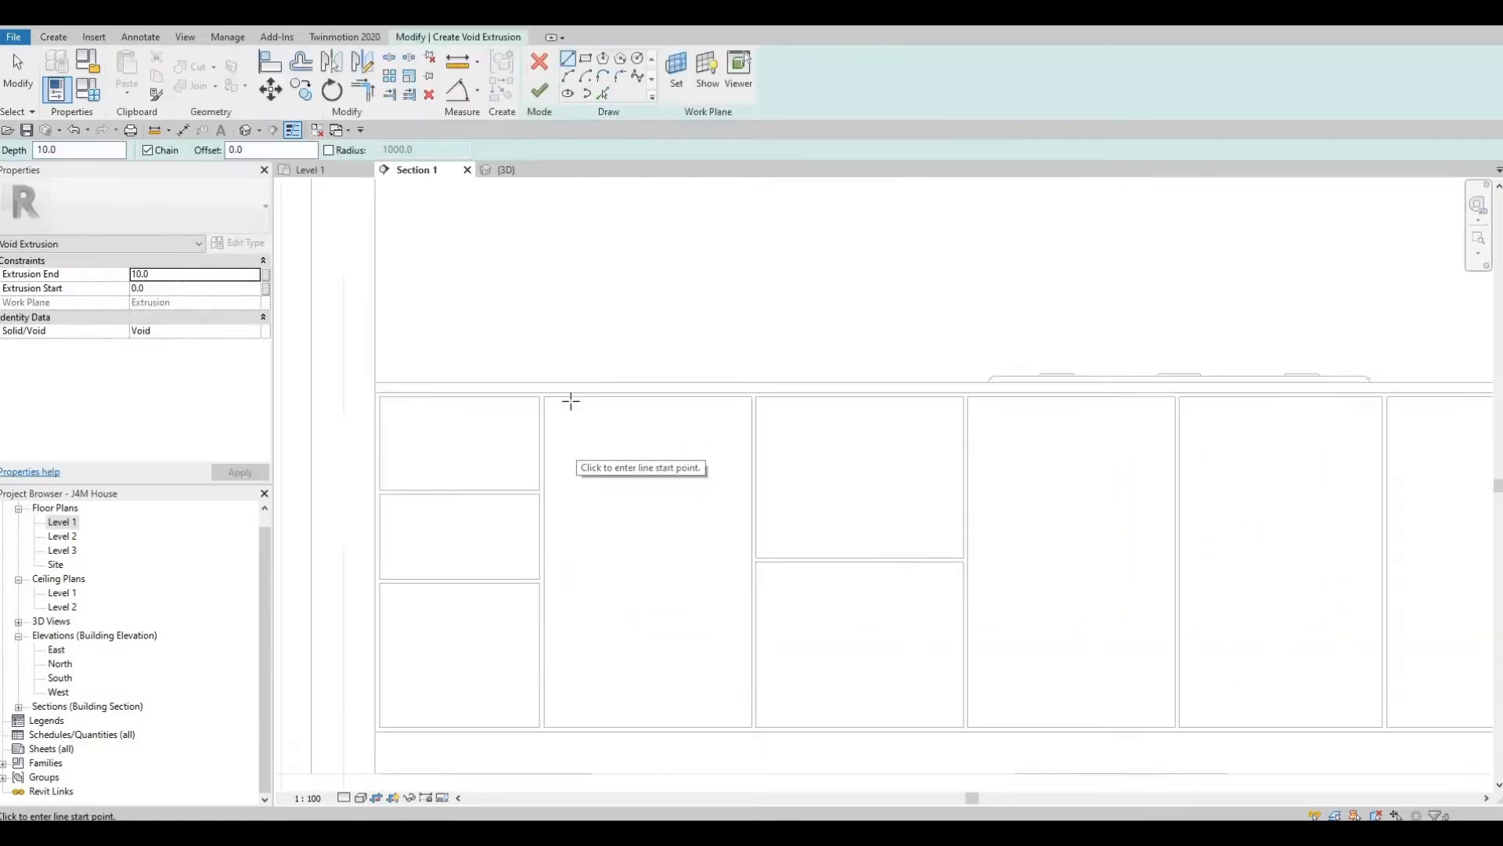
Step: Choose the Rectangle tool for the void sketch and set its offset to 100
{"action": "scroll", "coordinate": [591, 239], "scroll_direction": "down", "scroll_amount": 1}
{"action": "scroll", "coordinate": [579, 265], "scroll_direction": "down", "scroll_amount": 2}
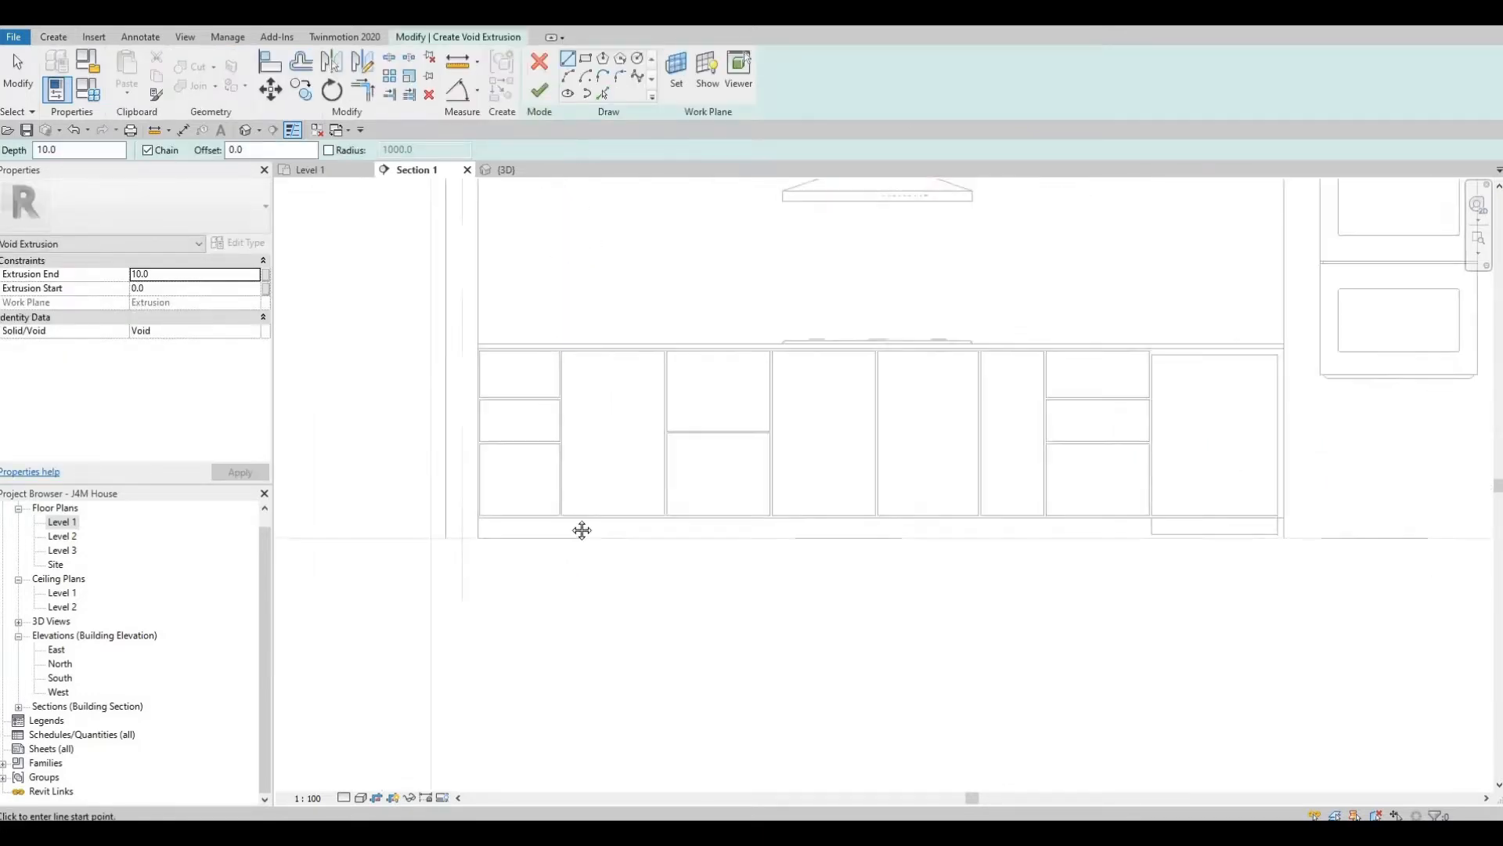
{"action": "middle_click_drag", "start_coordinate": [631, 245], "coordinate": [625, 402]}
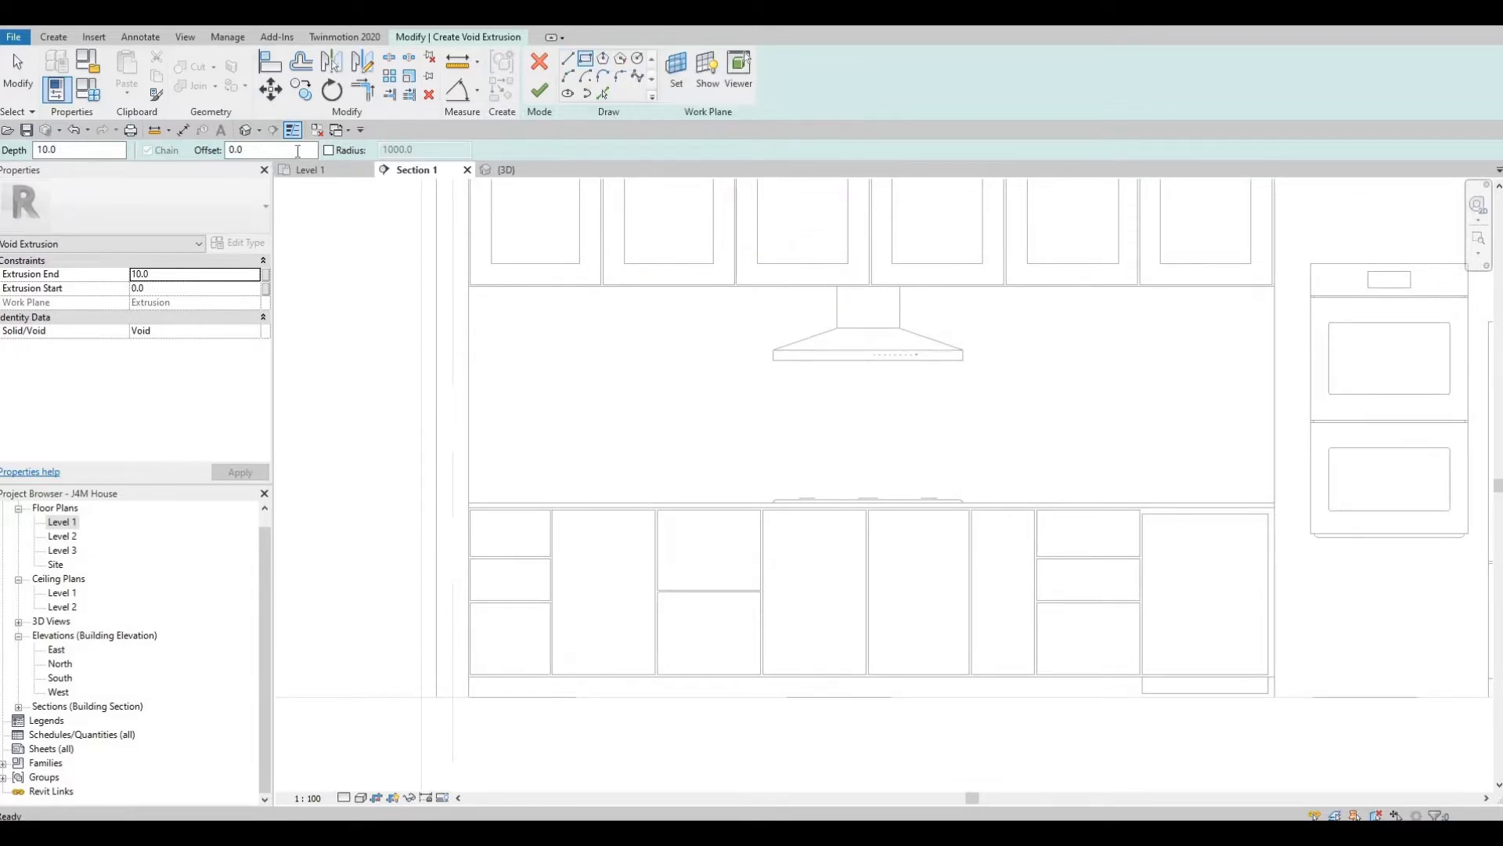
{"action": "type", "text": "100"}
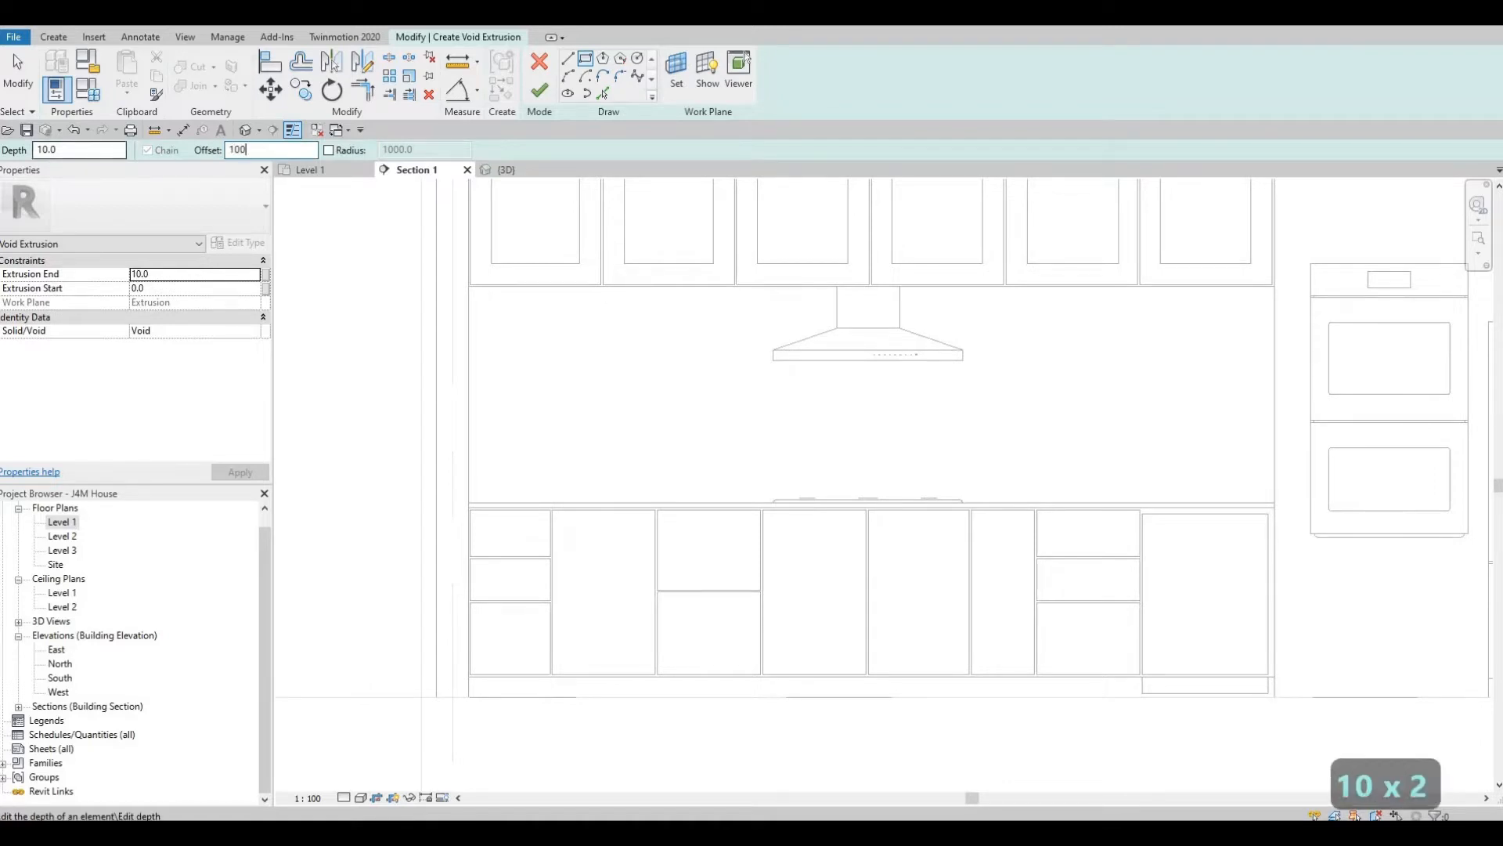
{"action": "key", "text": "Return"}
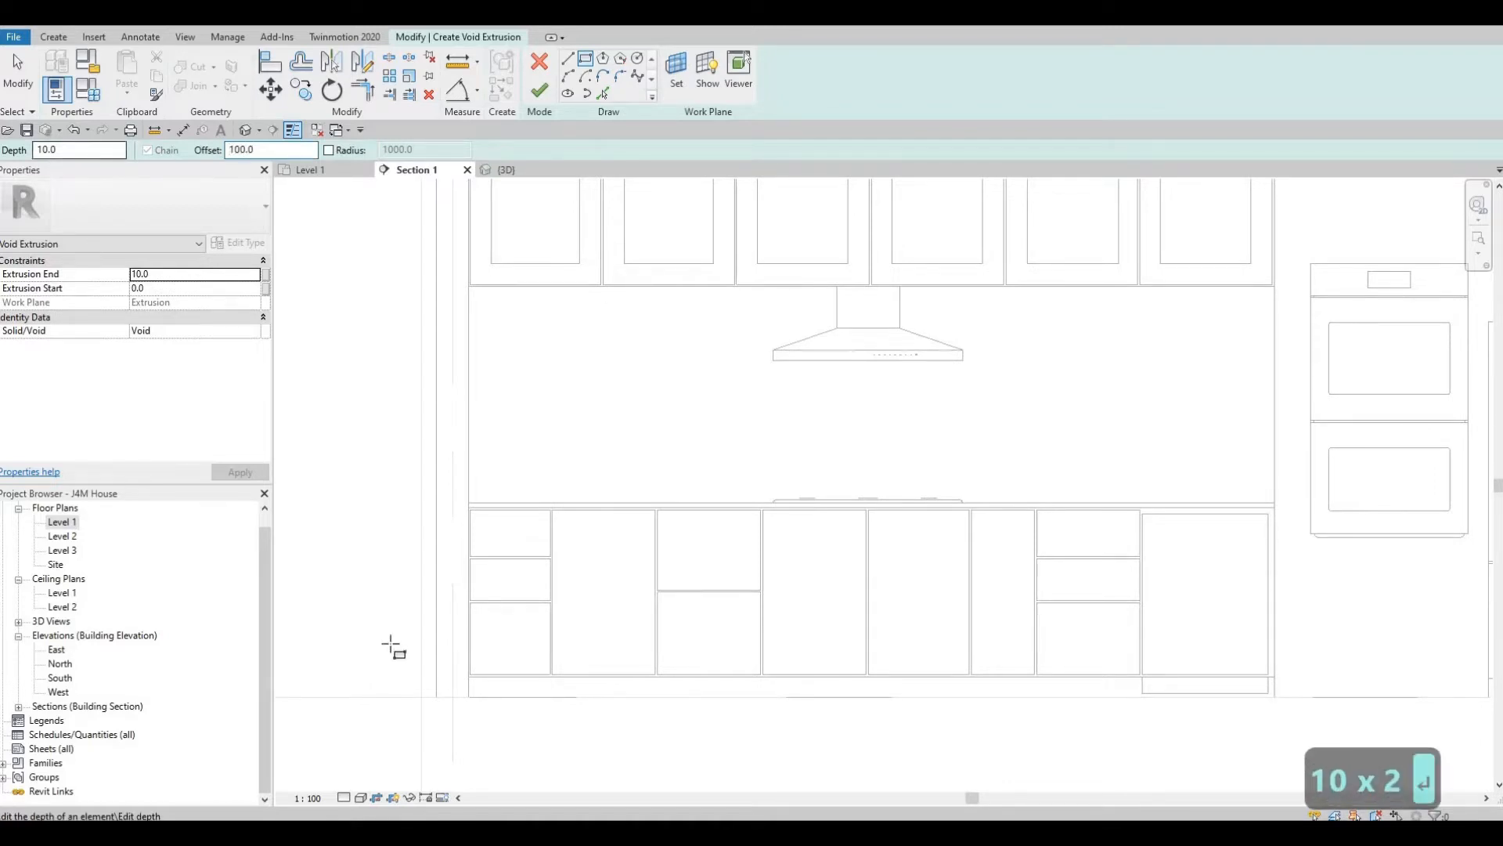
{"action": "scroll", "coordinate": [490, 499], "scroll_direction": "up", "scroll_amount": 5}
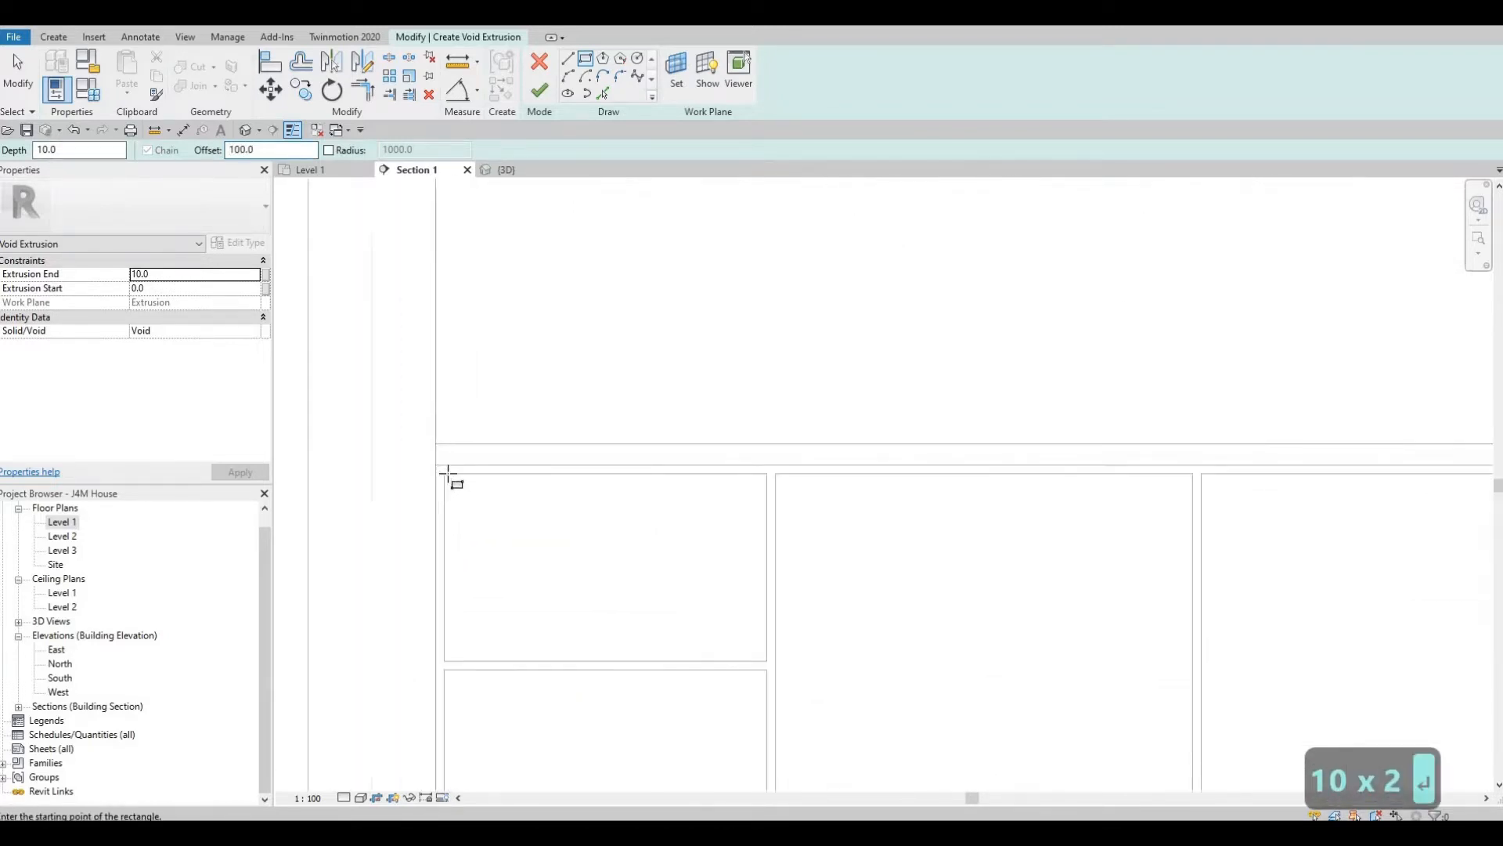
{"action": "left_click", "coordinate": [697, 572]}
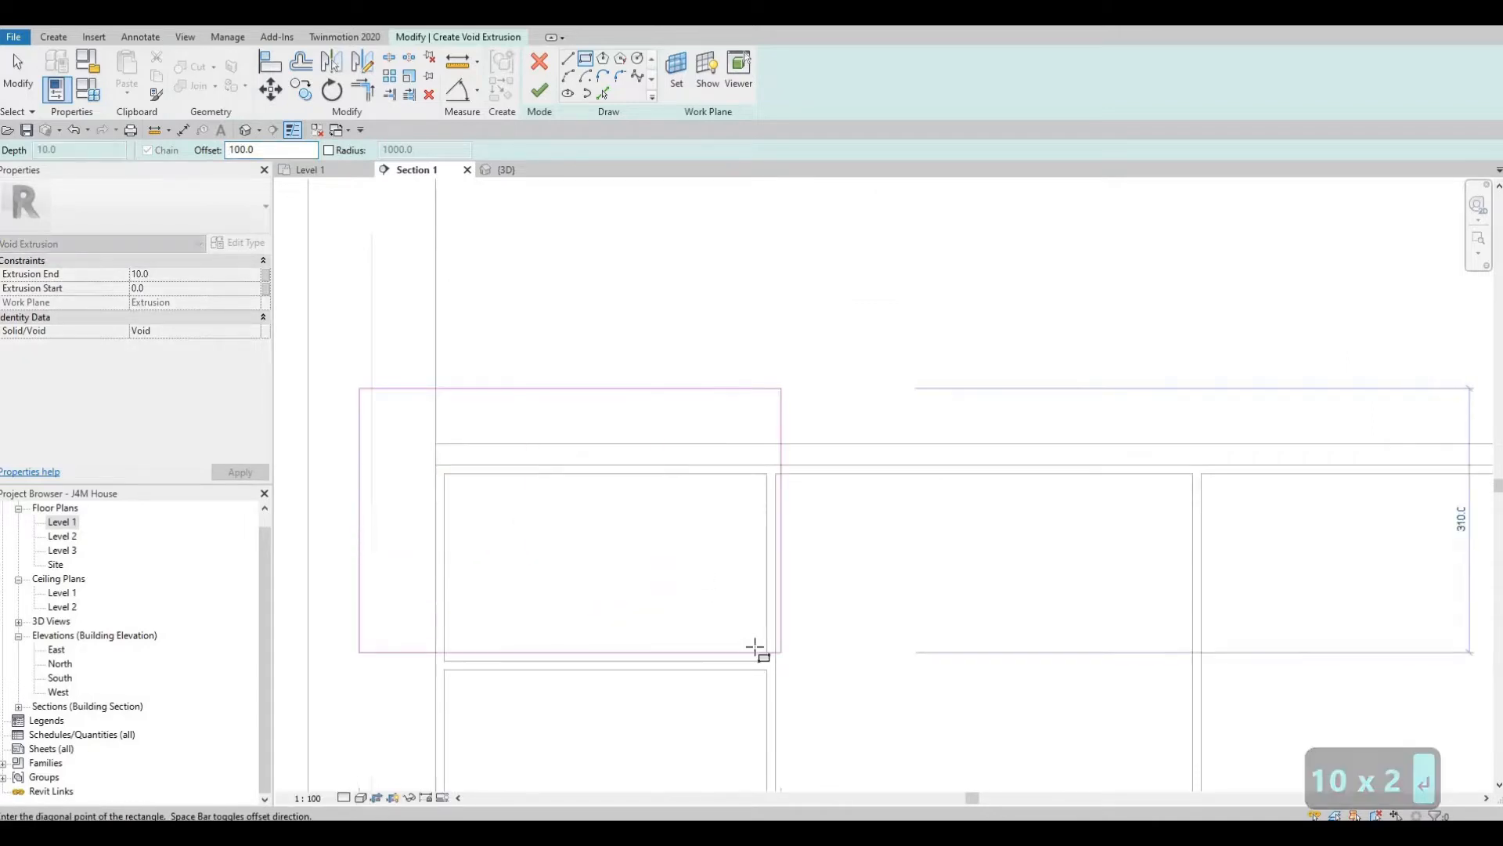
{"action": "scroll", "coordinate": [775, 685], "scroll_direction": "up", "scroll_amount": 2}
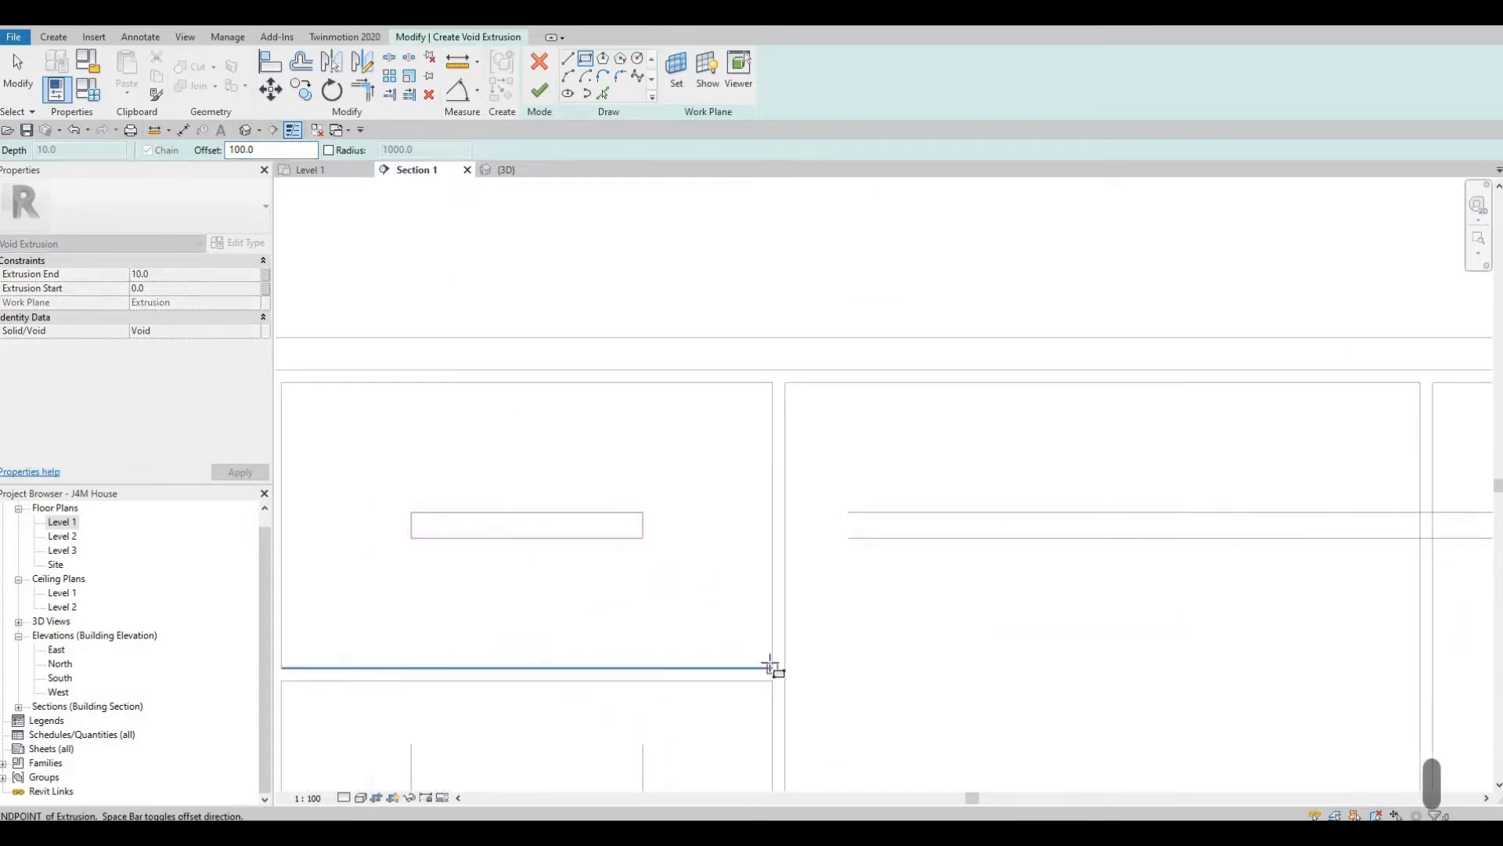
{"action": "scroll", "coordinate": [714, 619], "scroll_direction": "down", "scroll_amount": 6}
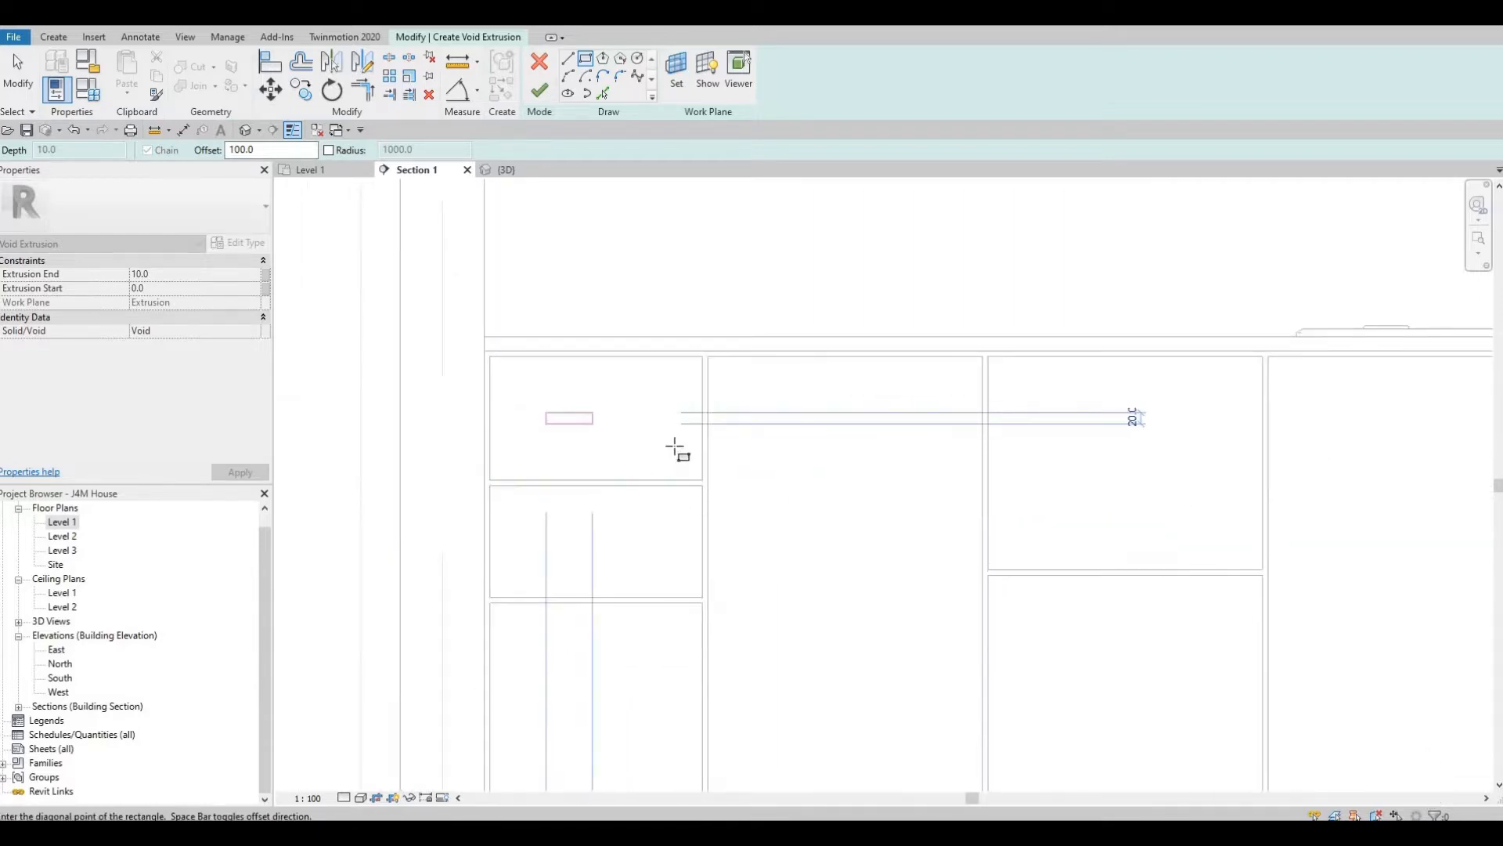
{"action": "key", "text": "Escape"}
Step: Sketch a rectangle offset 100 inward from the corners of the full-height front beside the leftmost drawer stack
{"action": "scroll", "coordinate": [767, 454], "scroll_direction": "up", "scroll_amount": 2}
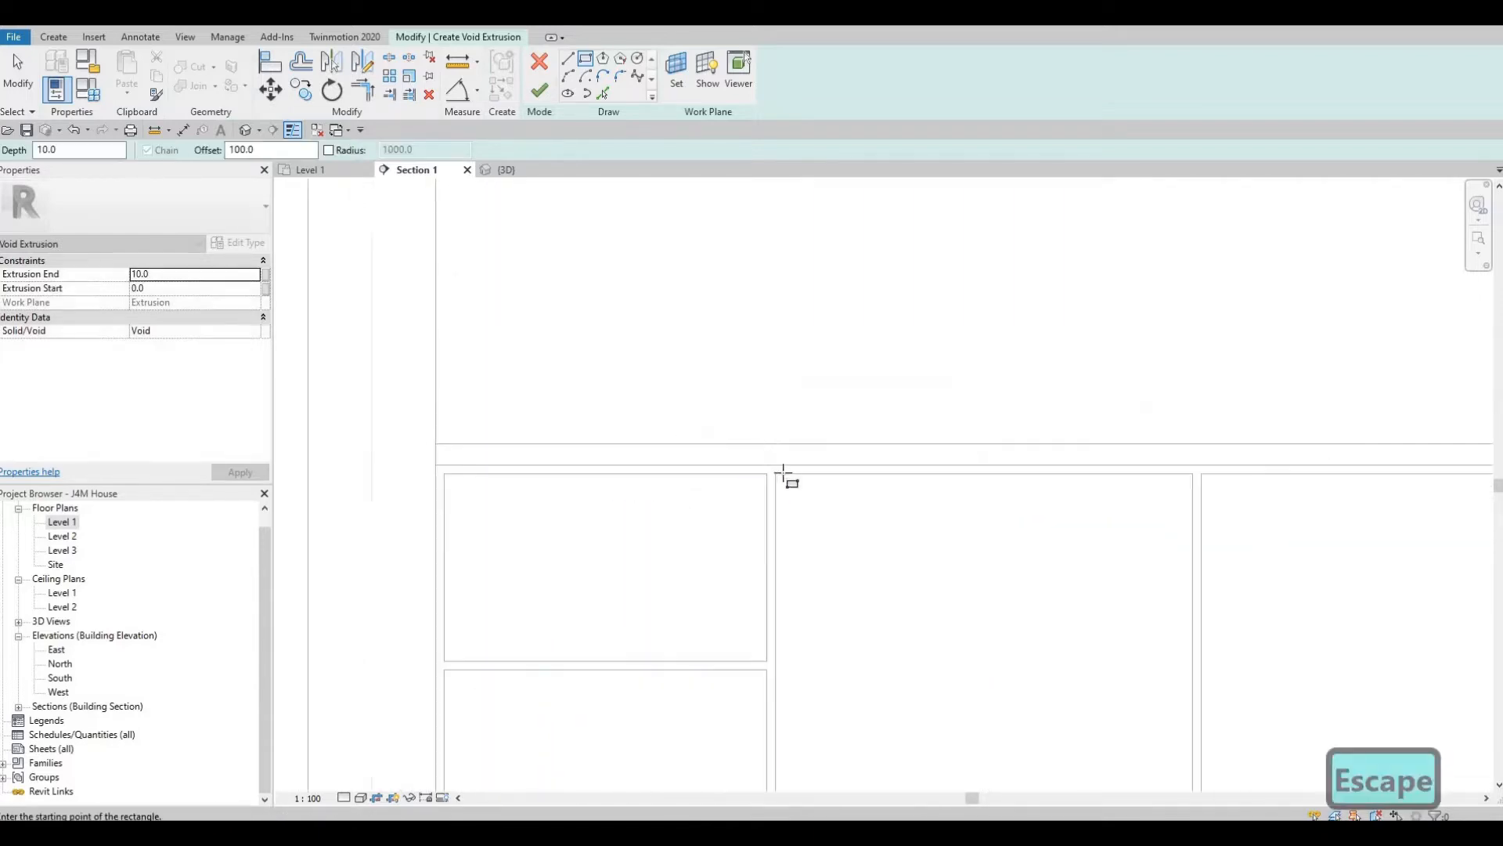
{"action": "left_click", "coordinate": [777, 475]}
{"action": "scroll", "coordinate": [861, 524], "scroll_direction": "down", "scroll_amount": 4}
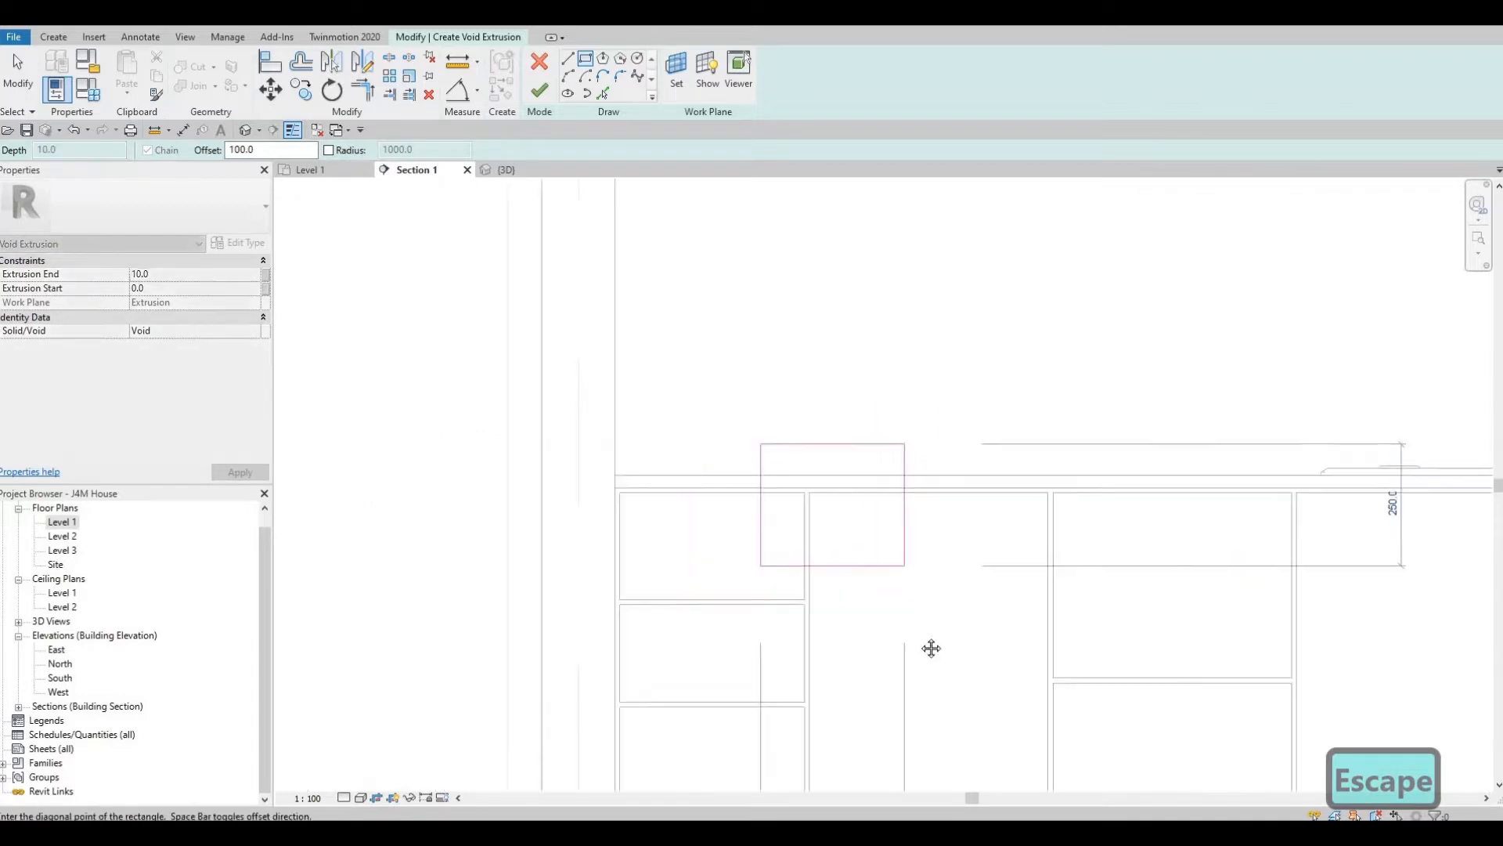
{"action": "key", "text": "space"}
{"action": "middle_click_drag", "start_coordinate": [929, 647], "coordinate": [888, 260]}
{"action": "scroll", "coordinate": [956, 494], "scroll_direction": "down", "scroll_amount": 1}
{"action": "scroll", "coordinate": [1010, 513], "scroll_direction": "up", "scroll_amount": 2}
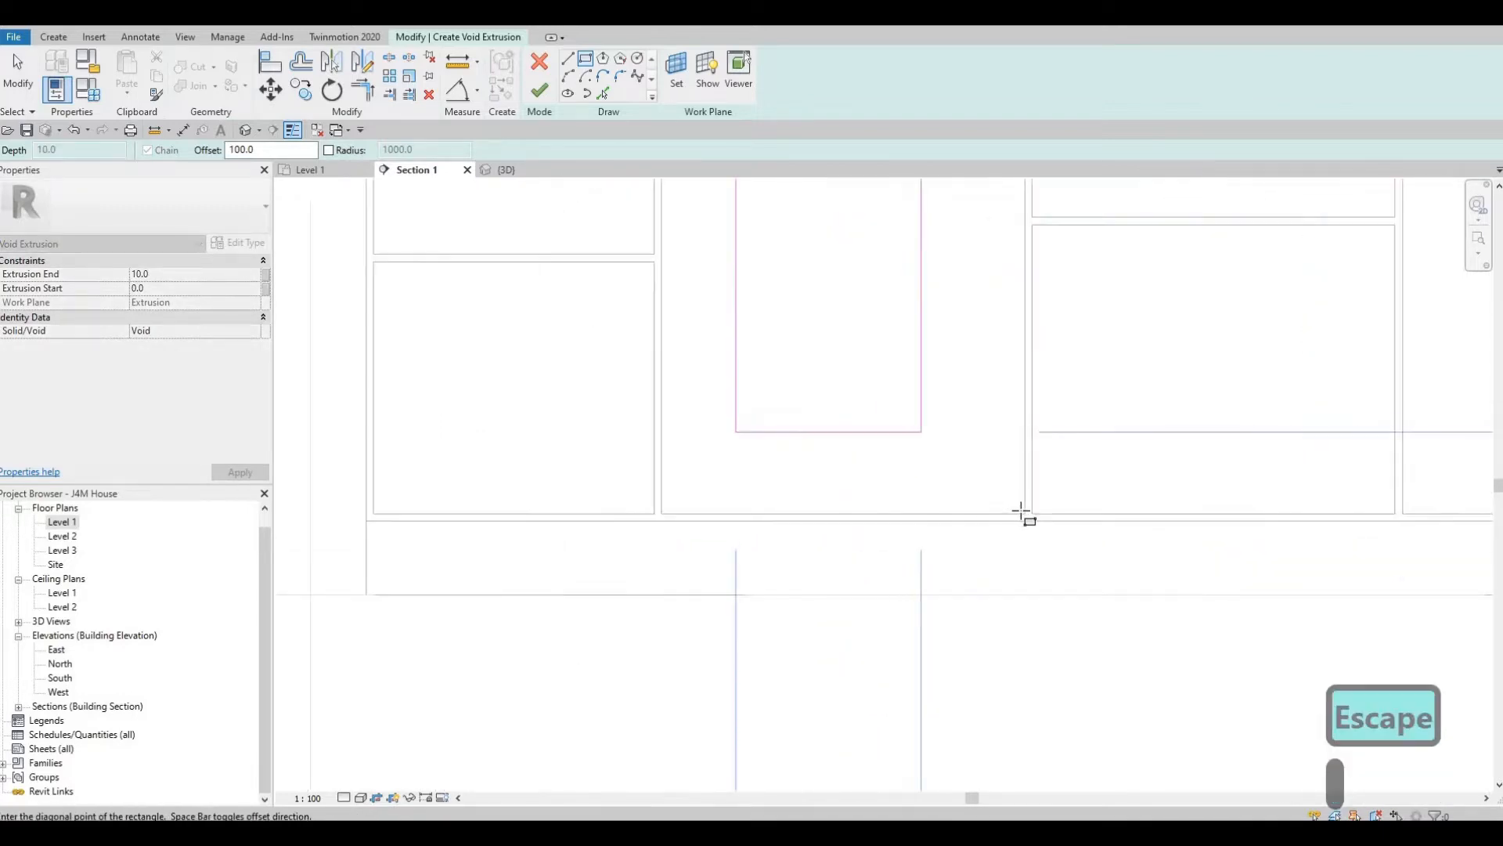
{"action": "left_click", "coordinate": [1025, 514]}
{"action": "scroll", "coordinate": [971, 361], "scroll_direction": "down", "scroll_amount": 5}
{"action": "middle_click_drag", "start_coordinate": [966, 375], "coordinate": [966, 580]}
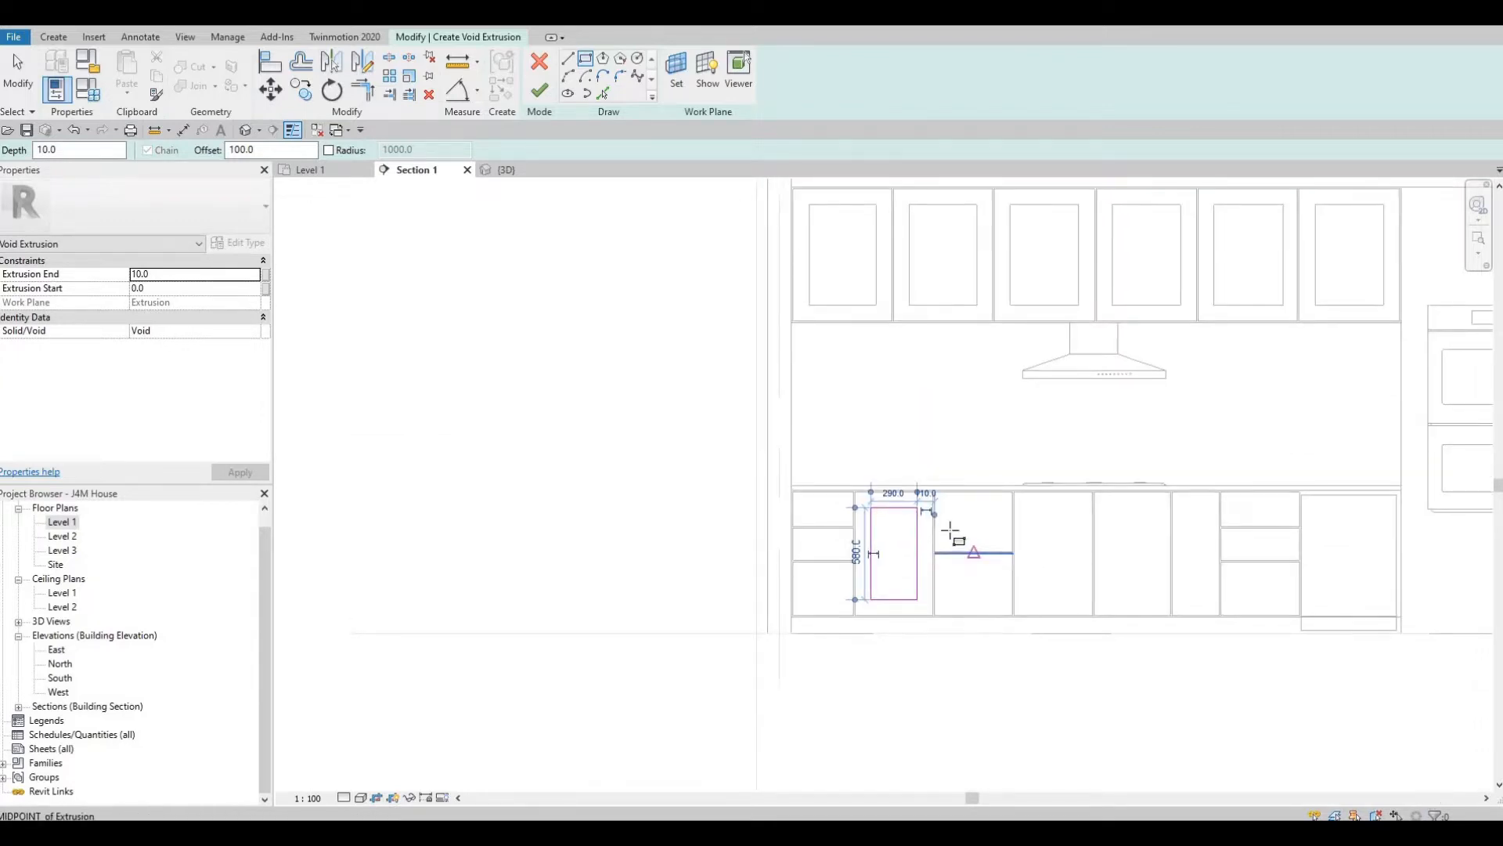
Step: Sketch a rectangle offset 100 inward on the upper front of the two-drawer base cabinet
{"action": "scroll", "coordinate": [951, 532], "scroll_direction": "up", "scroll_amount": 4}
{"action": "key", "text": "Escape"}
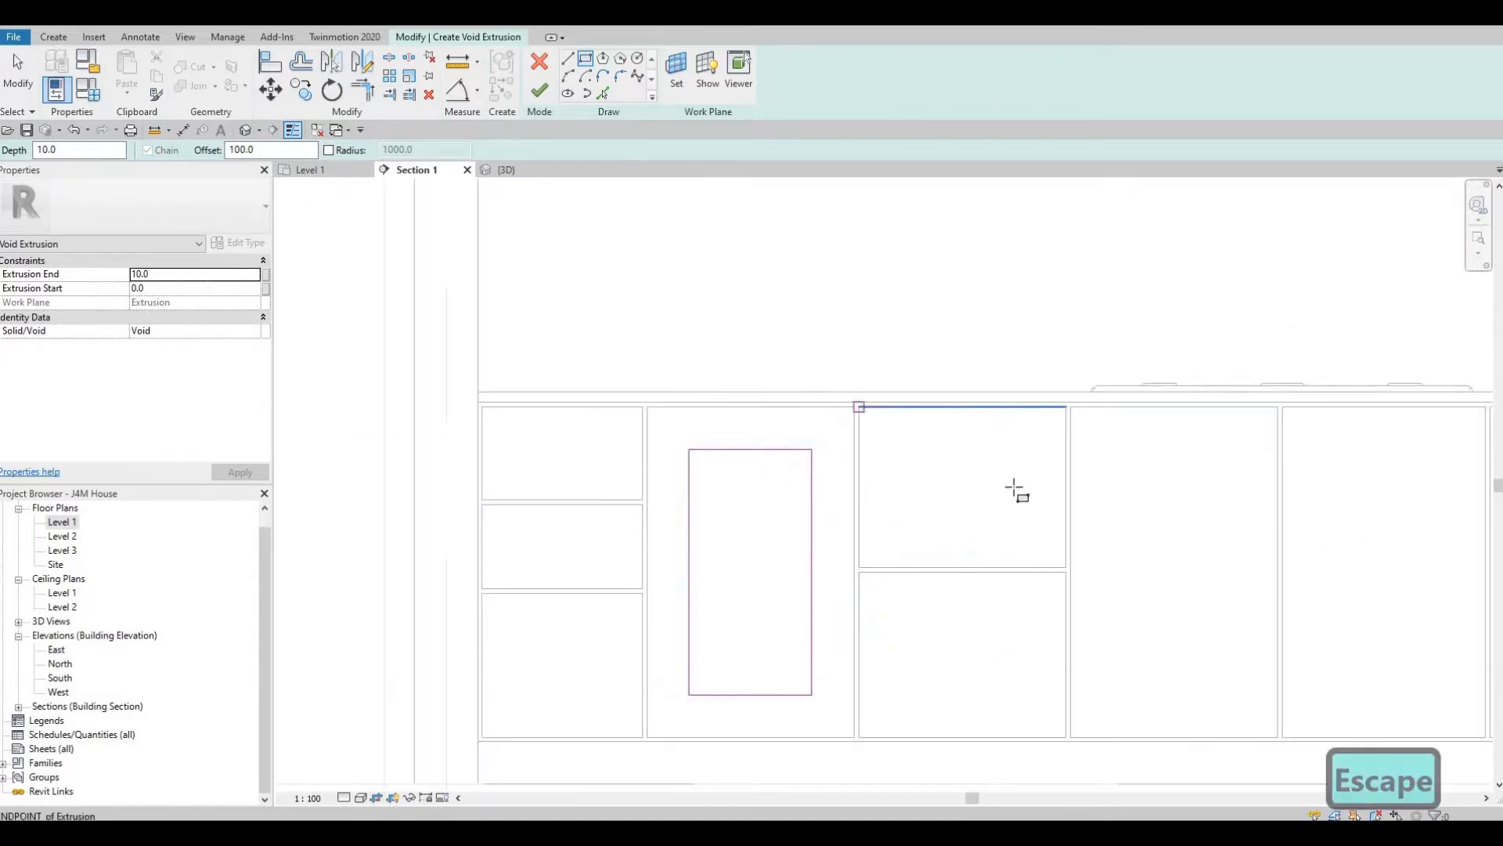
{"action": "left_click", "coordinate": [858, 407]}
{"action": "key", "text": "space"}
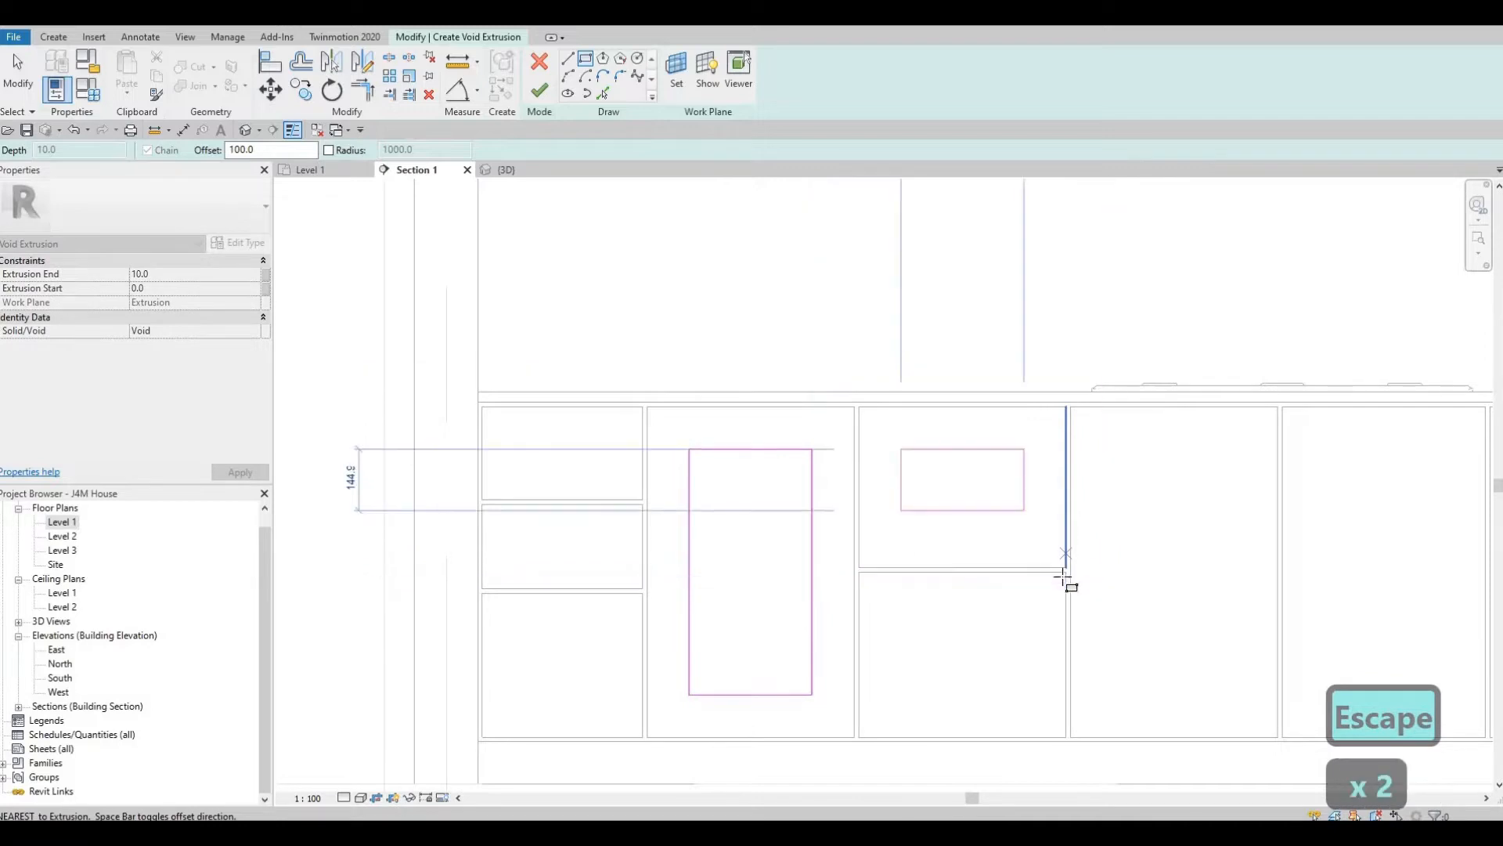
{"action": "scroll", "coordinate": [1066, 583], "scroll_direction": "up", "scroll_amount": 2}
{"action": "left_click", "coordinate": [1067, 578]}
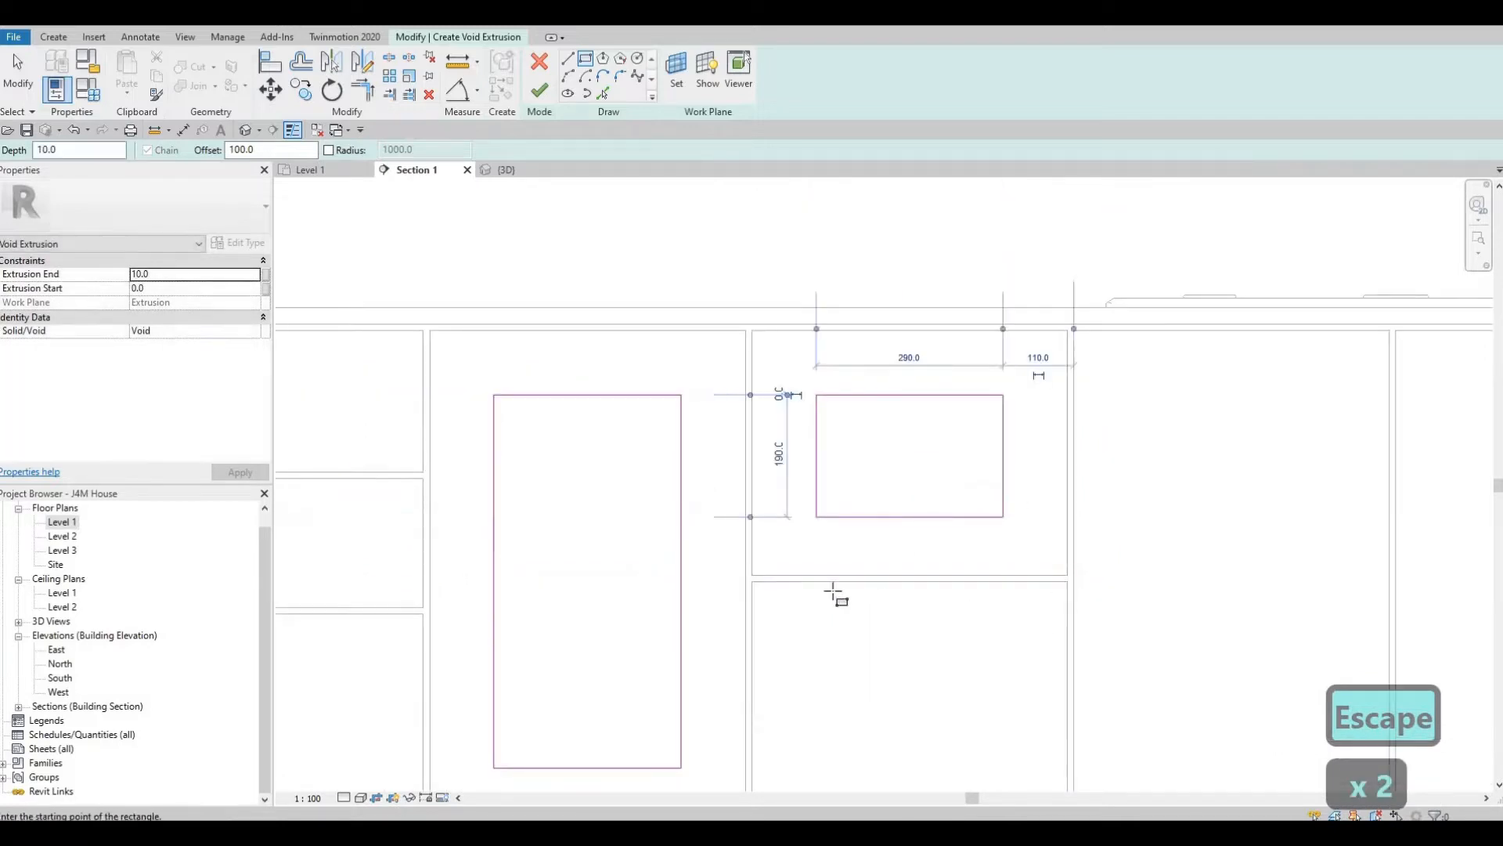
Step: Sketch a rectangle offset 100 inward on the lower front of the two-drawer base cabinet
{"action": "key", "text": "Escape"}
{"action": "left_click", "coordinate": [752, 582]}
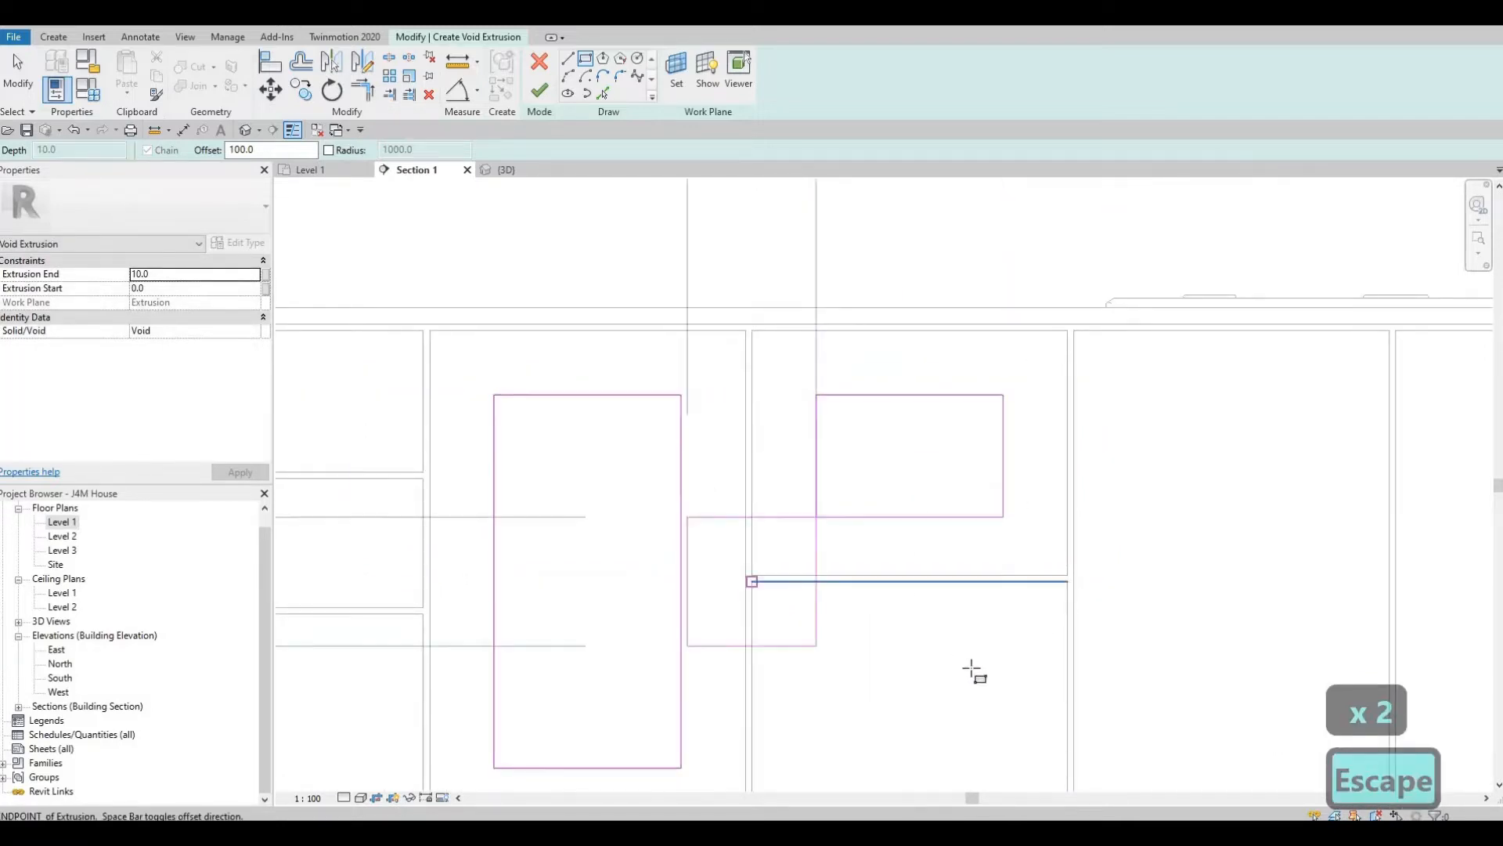
{"action": "scroll", "coordinate": [987, 705], "scroll_direction": "down", "scroll_amount": 2}
{"action": "scroll", "coordinate": [1002, 775], "scroll_direction": "up", "scroll_amount": 1}
{"action": "left_click", "coordinate": [1008, 778]}
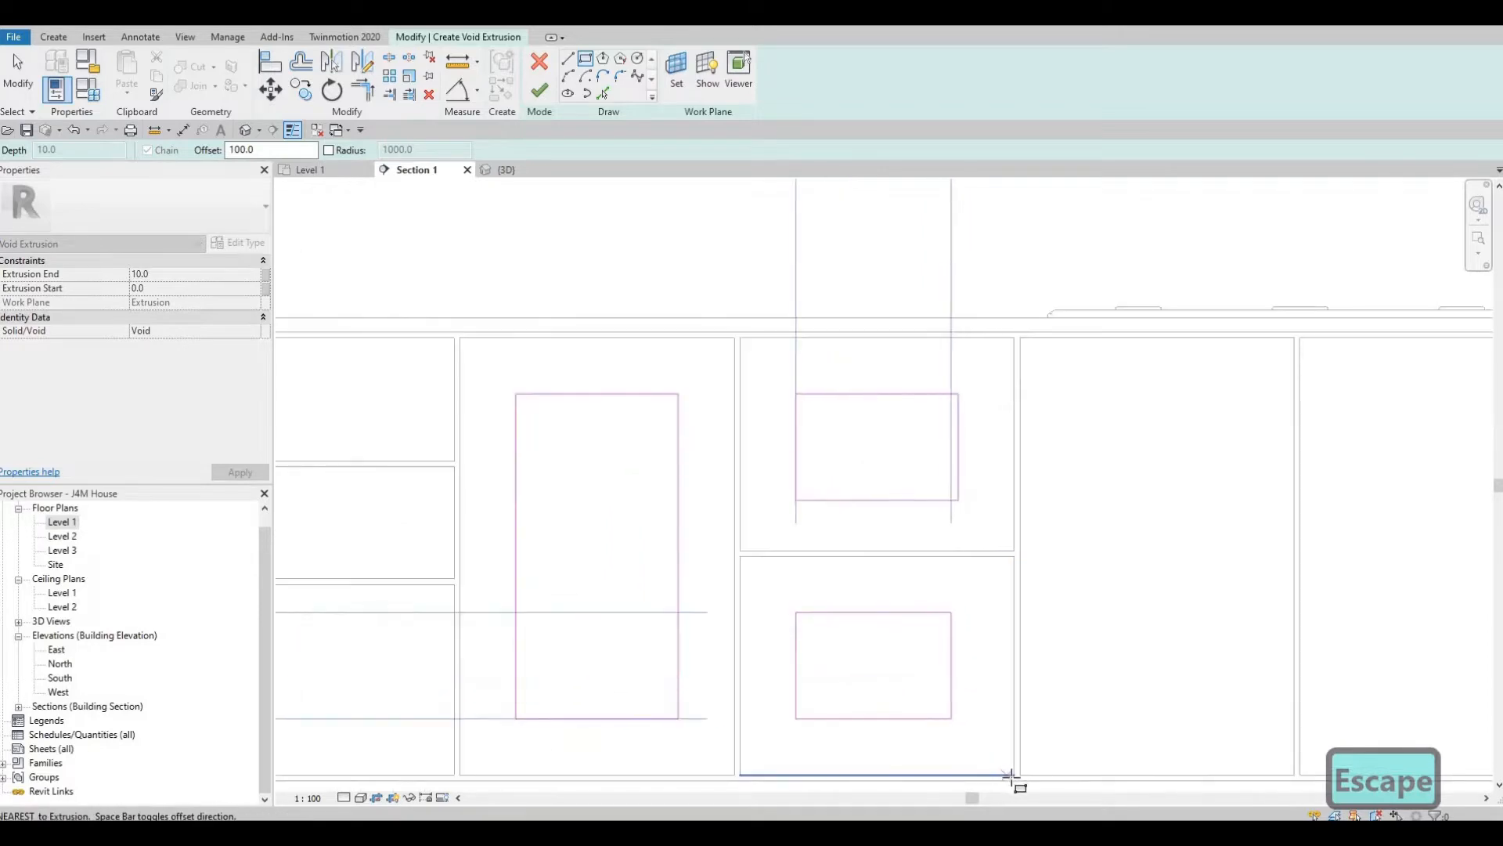
{"action": "scroll", "coordinate": [1030, 638], "scroll_direction": "down", "scroll_amount": 1}
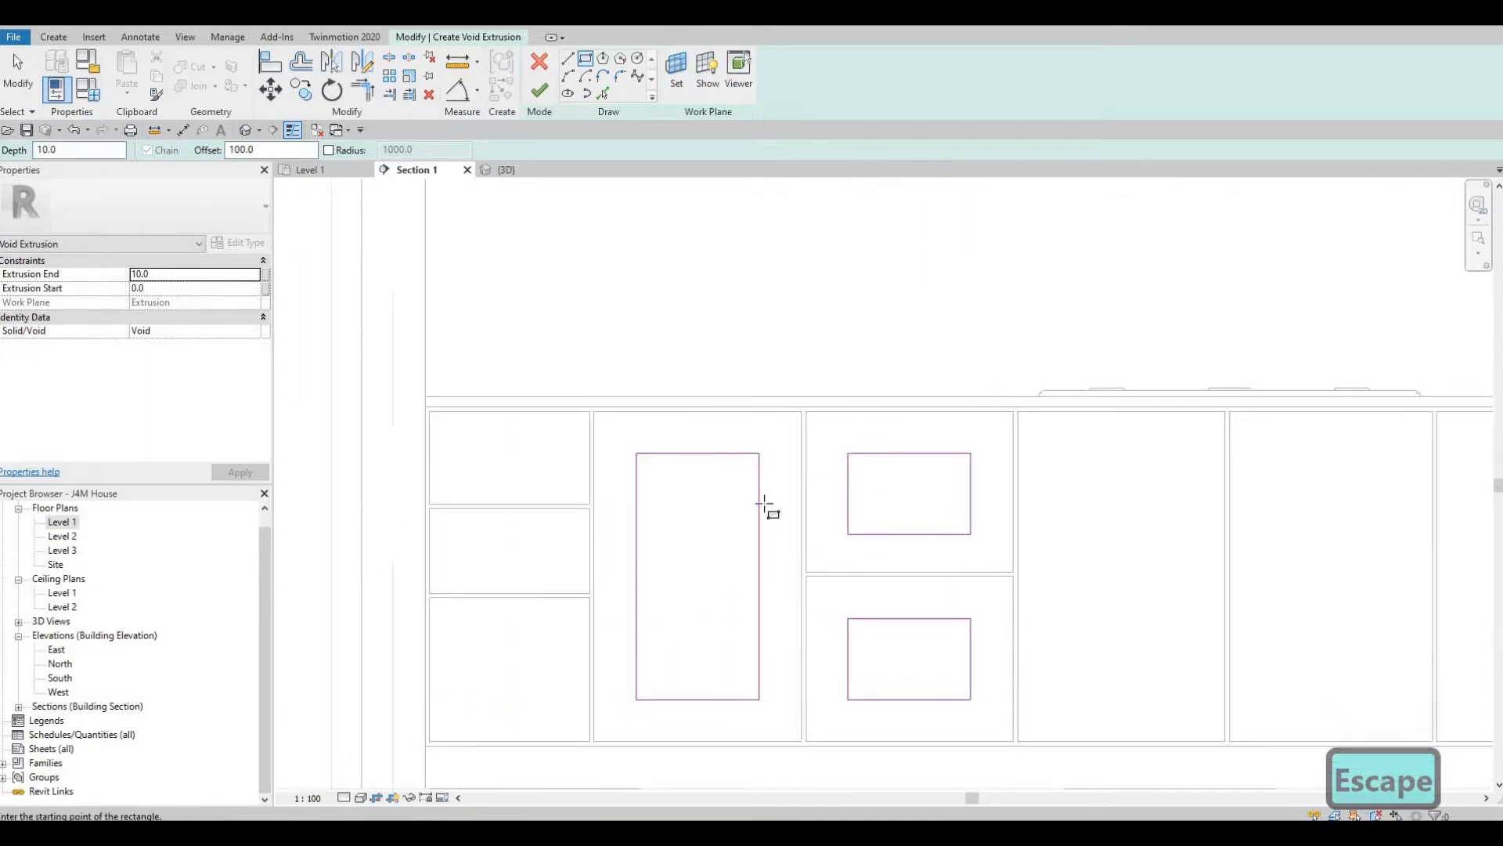
Step: Sketch a rectangle offset 100 inward on the full-height front immediately right of the two-drawer cabinet
{"action": "scroll", "coordinate": [998, 470], "scroll_direction": "down", "scroll_amount": 1}
{"action": "scroll", "coordinate": [869, 407], "scroll_direction": "down", "scroll_amount": 2}
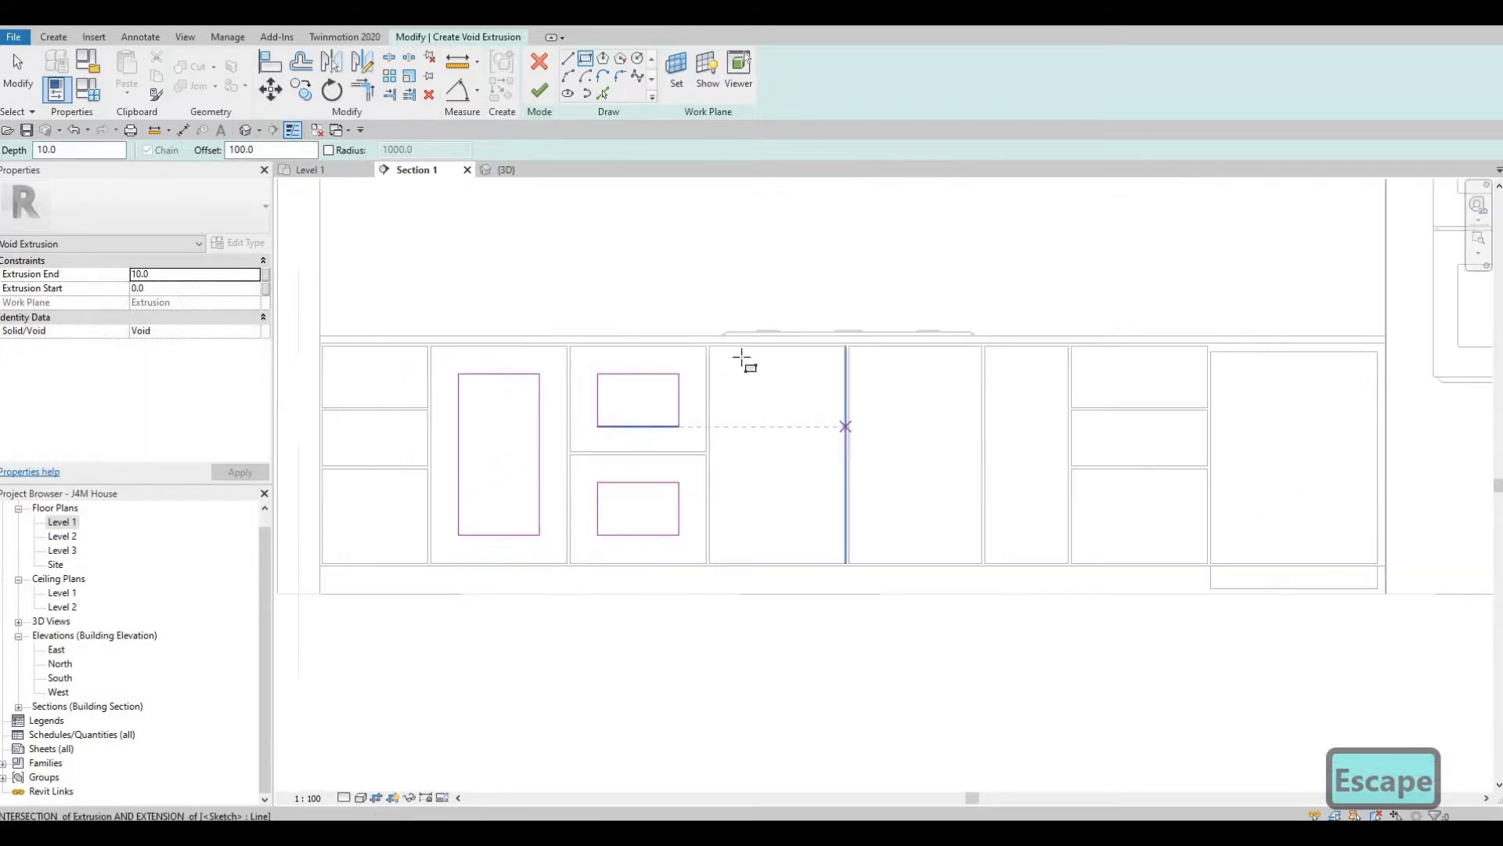
{"action": "scroll", "coordinate": [701, 347], "scroll_direction": "up", "scroll_amount": 2}
{"action": "left_click", "coordinate": [700, 344]}
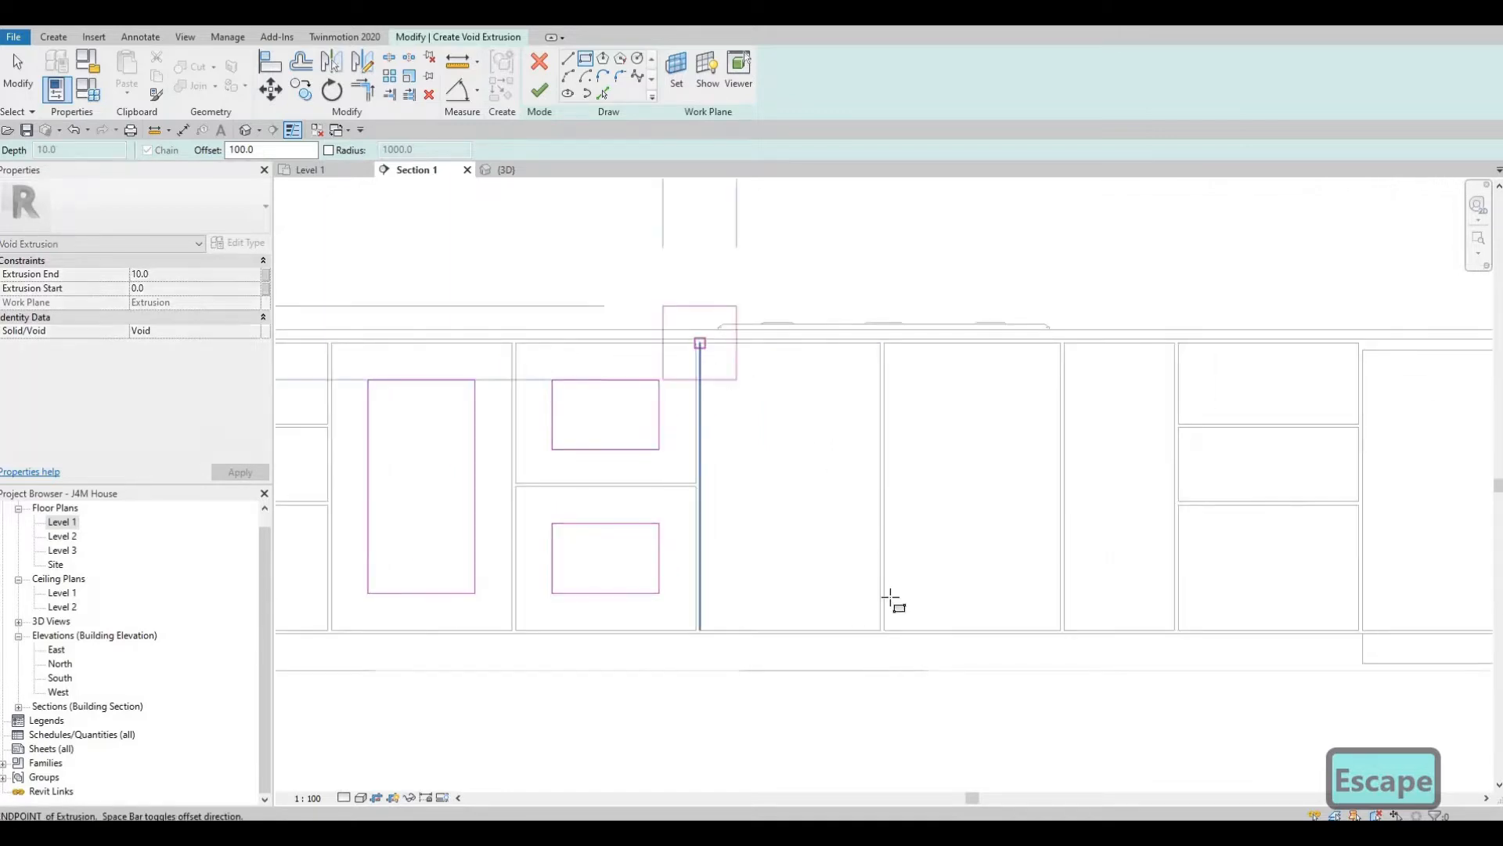
{"action": "left_click", "coordinate": [879, 631]}
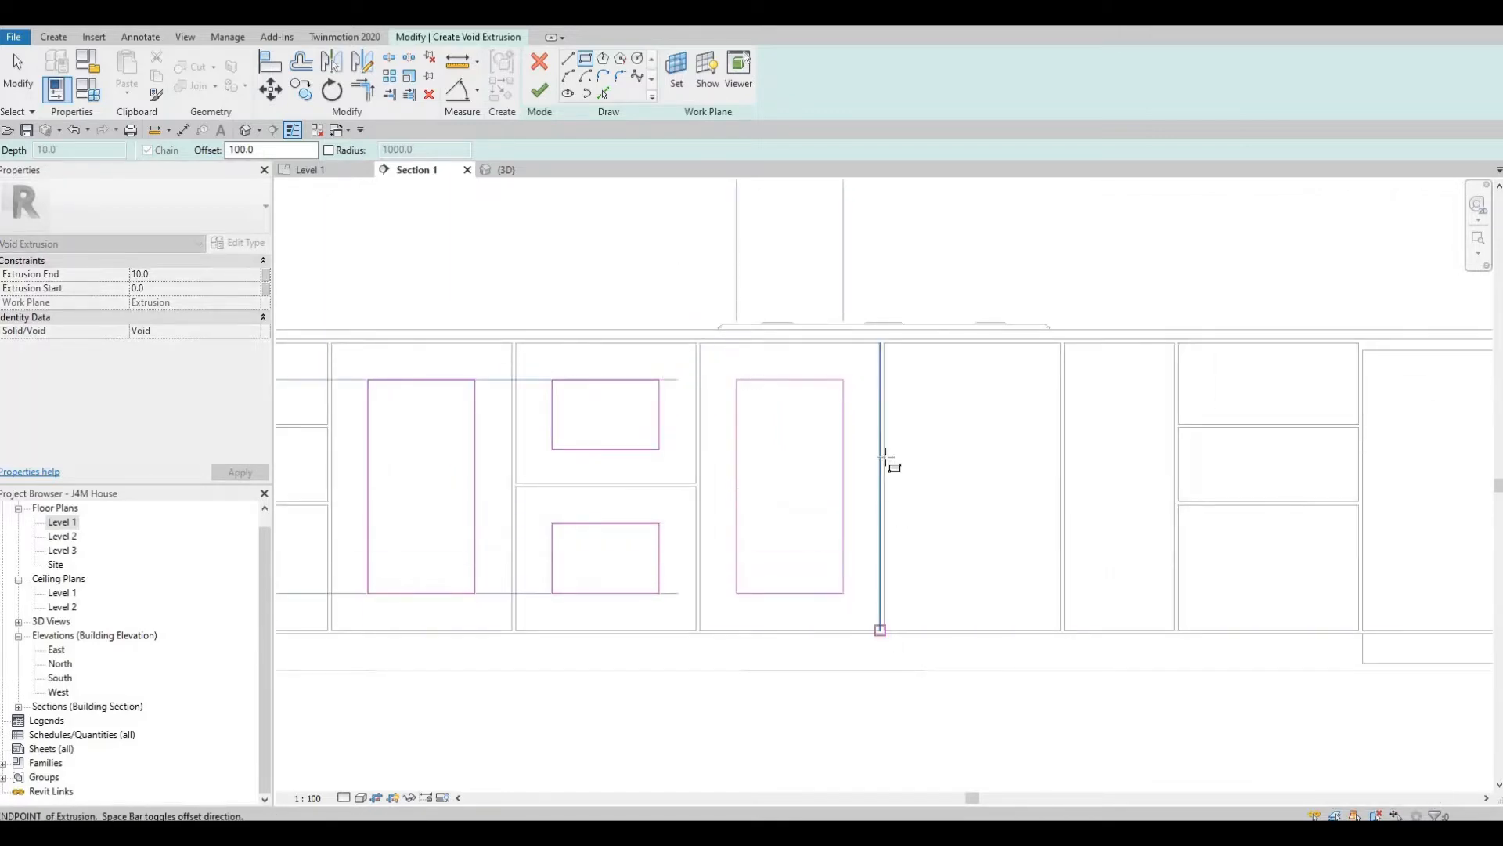
Step: Sketch a rectangle offset 100 inward on the second full-height front right of the two-drawer cabinet
{"action": "key", "text": "Escape"}
{"action": "left_click", "coordinate": [884, 343]}
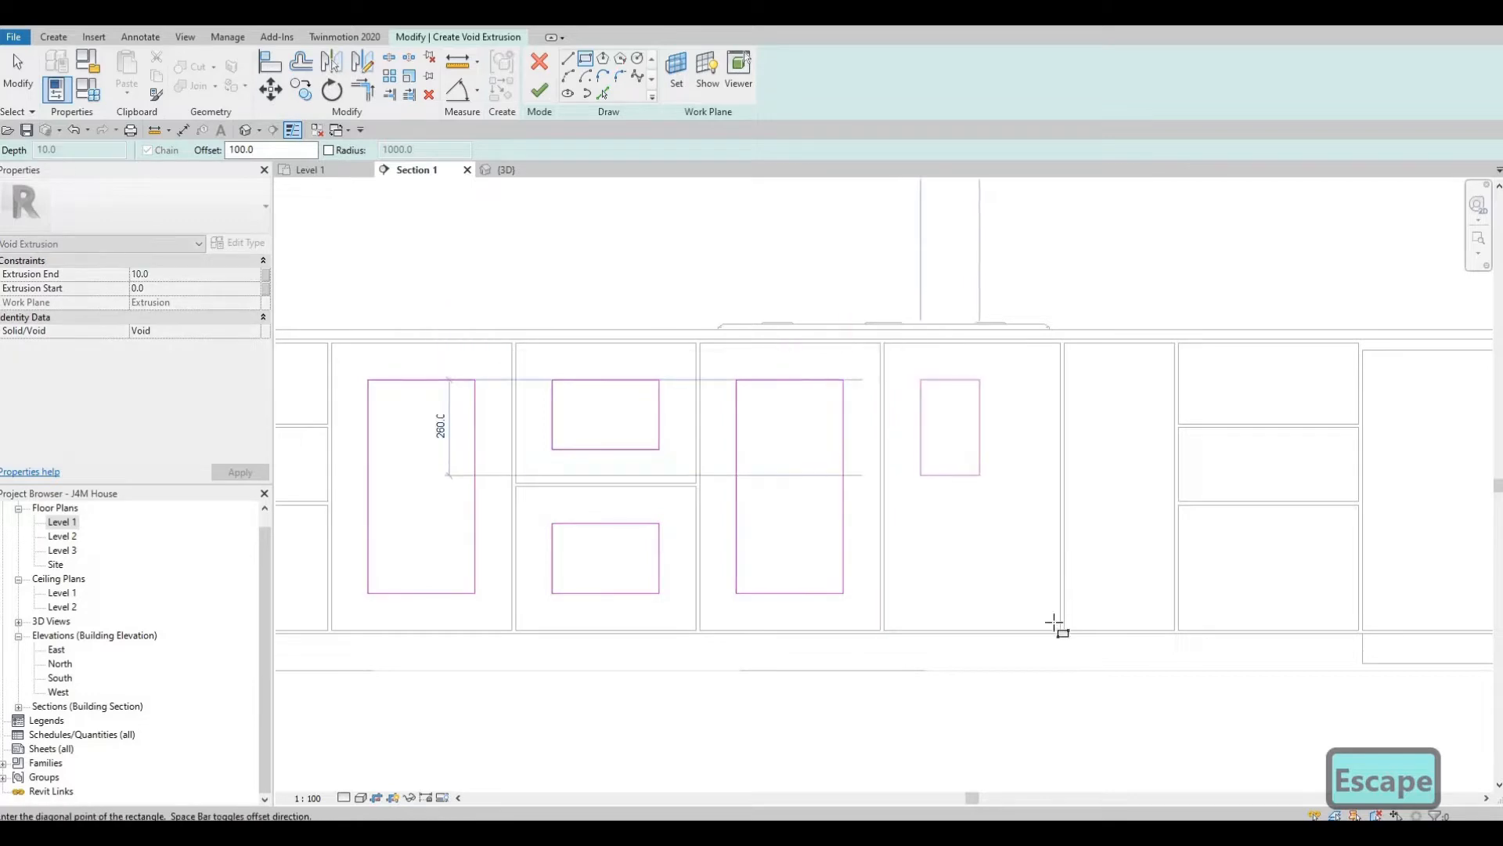
{"action": "key", "text": "Escape"}
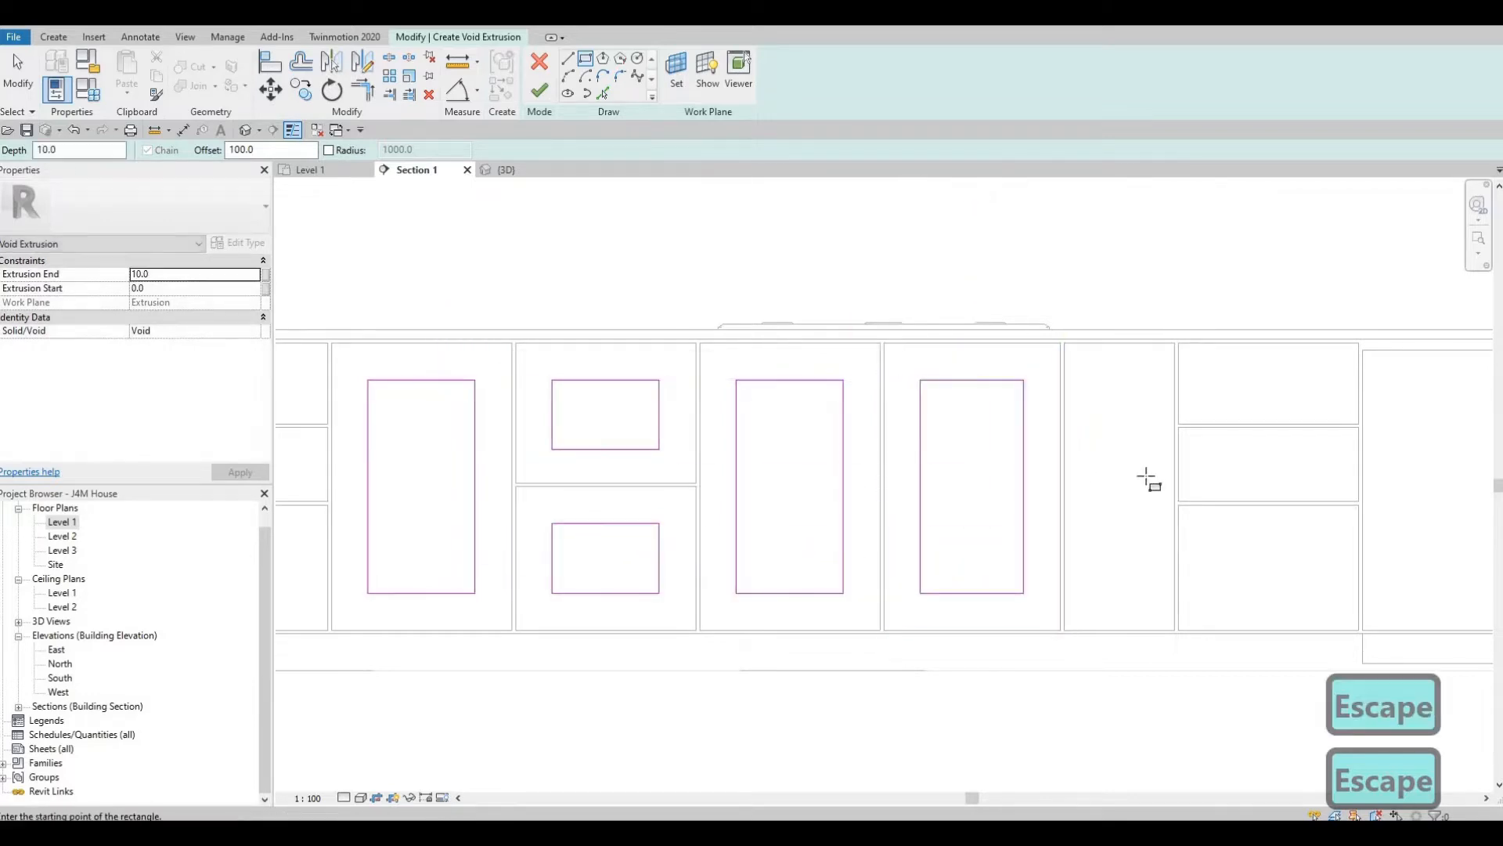
Step: Examine the remaining base cabinet fronts that have no inset rectangle, including the narrow door and the three-drawer stacks
{"action": "middle_click_drag", "start_coordinate": [830, 392], "coordinate": [512, 357]}
{"action": "scroll", "coordinate": [512, 357], "scroll_direction": "down", "scroll_amount": 1}
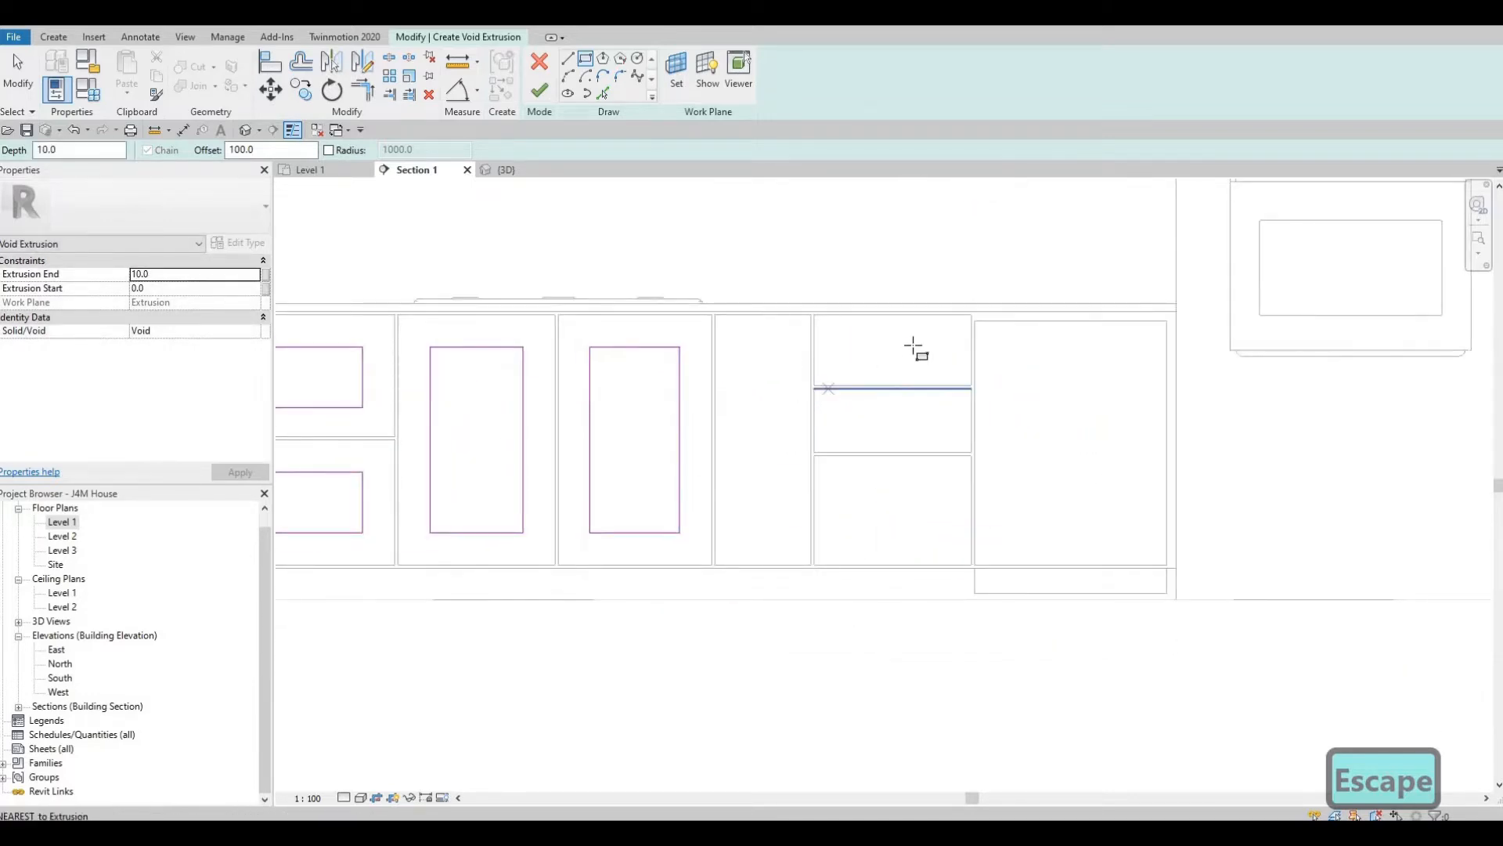
{"action": "scroll", "coordinate": [982, 341], "scroll_direction": "up", "scroll_amount": 1}
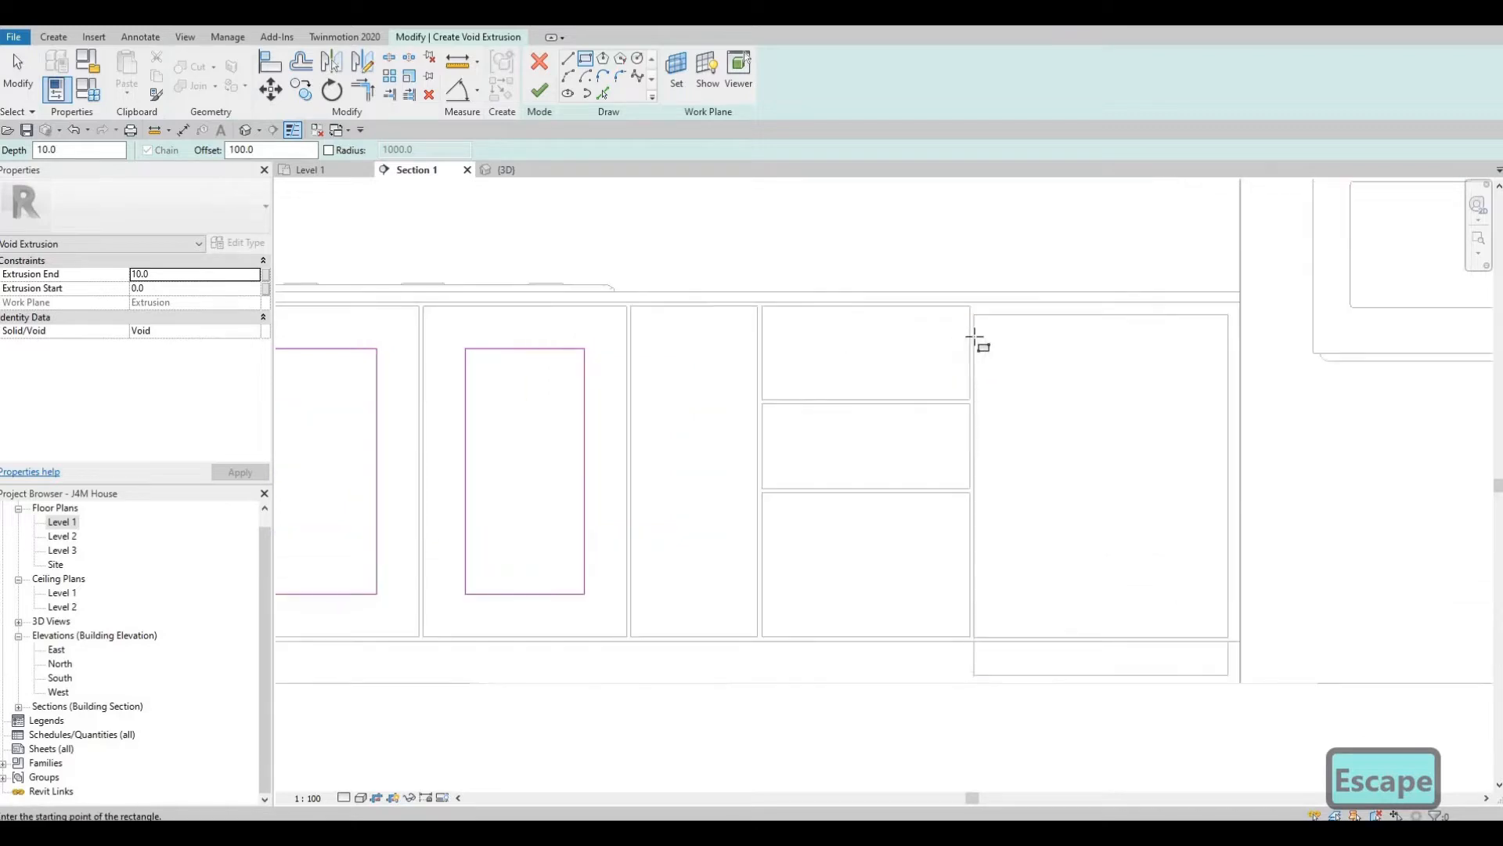
{"action": "scroll", "coordinate": [1010, 374], "scroll_direction": "down", "scroll_amount": 1}
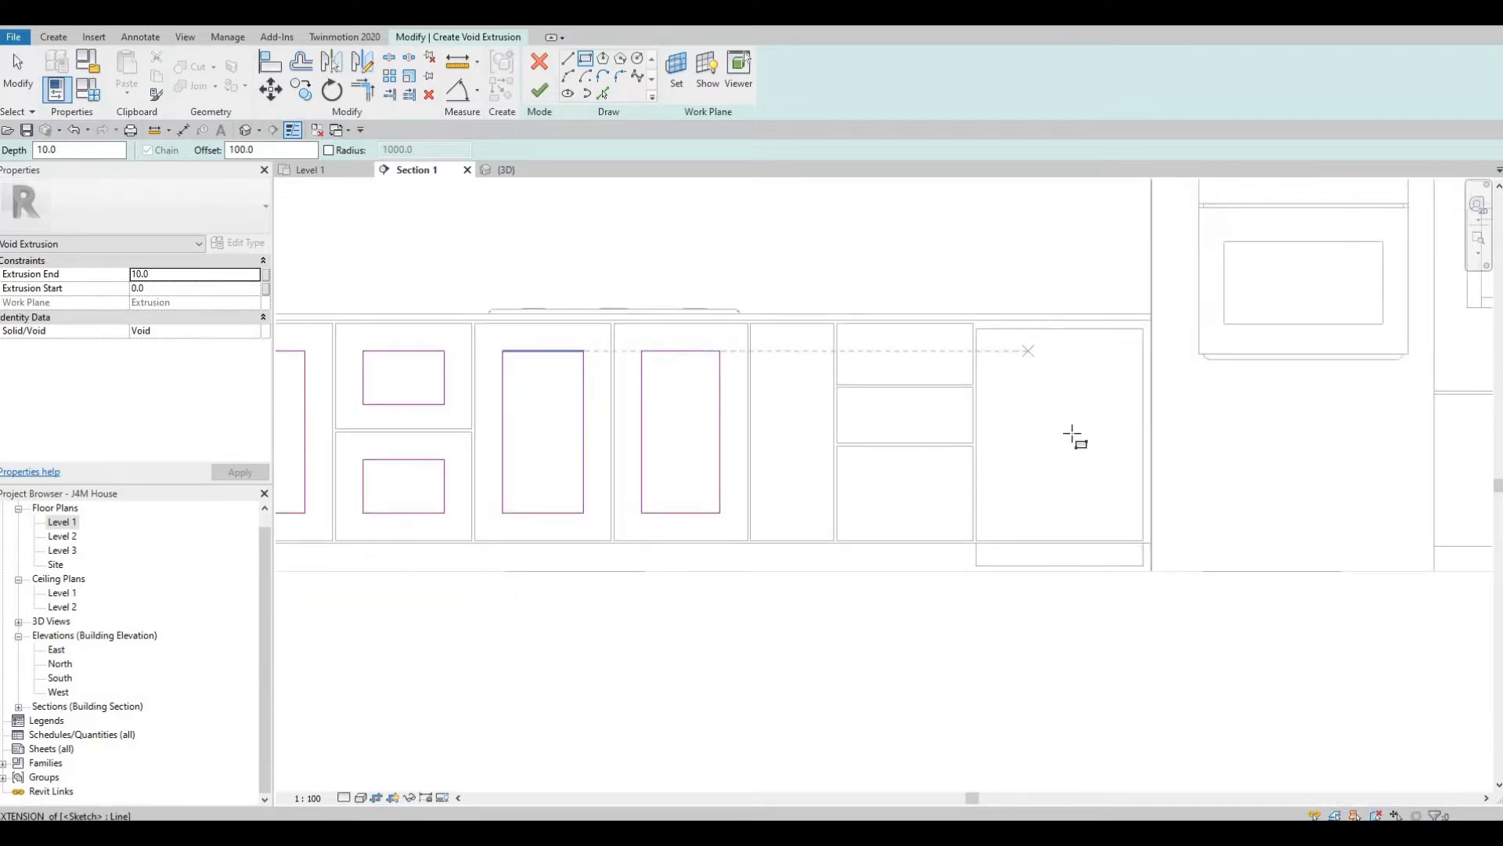
{"action": "middle_click_drag", "start_coordinate": [695, 457], "coordinate": [872, 441]}
{"action": "scroll", "coordinate": [871, 441], "scroll_direction": "down", "scroll_amount": 1}
{"action": "middle_click_drag", "start_coordinate": [776, 415], "coordinate": [879, 410]}
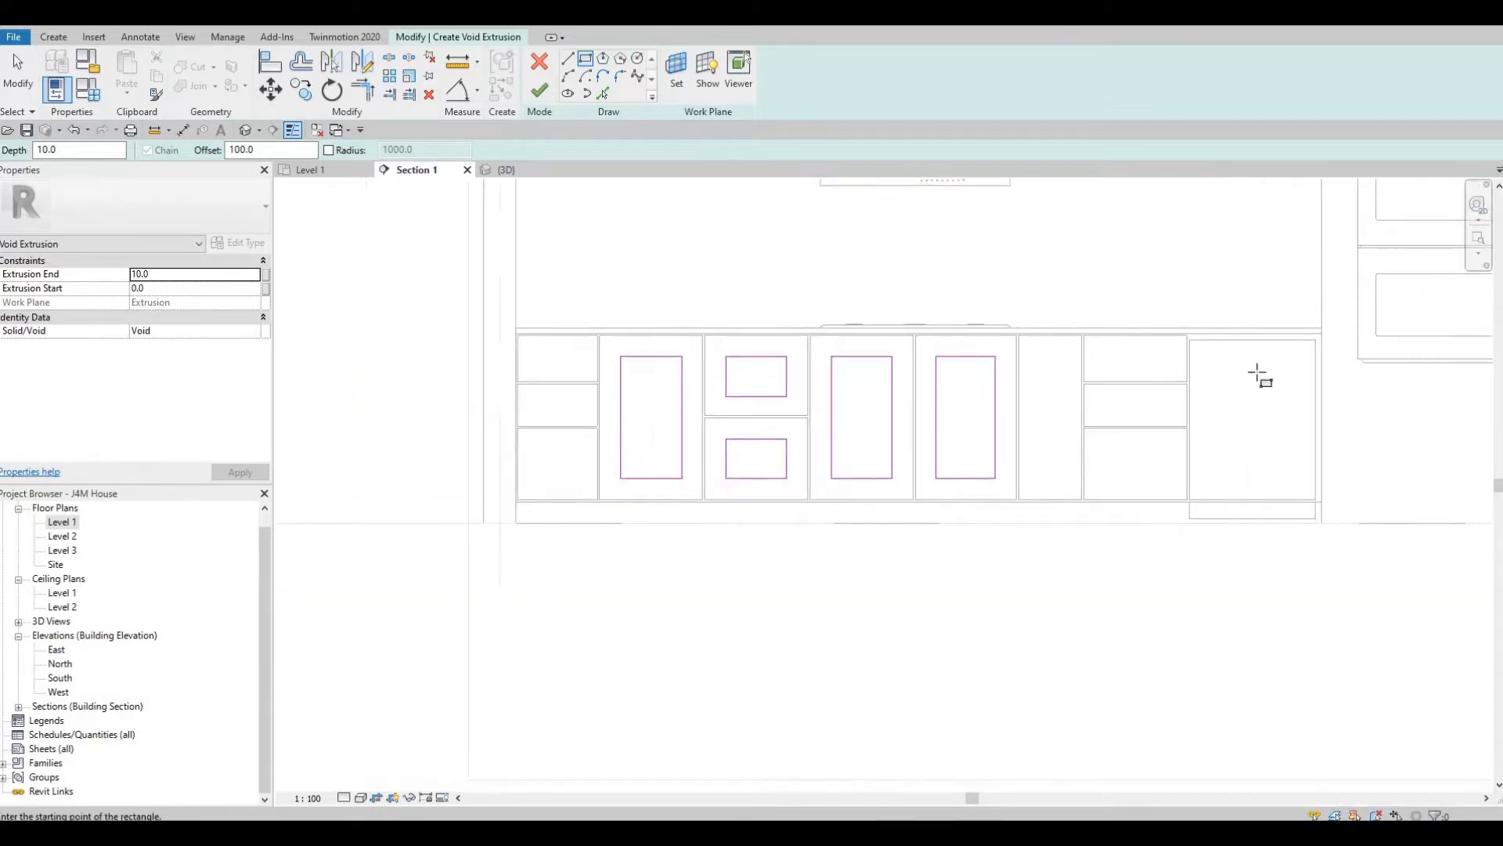
{"action": "scroll", "coordinate": [1260, 376], "scroll_direction": "up", "scroll_amount": 1}
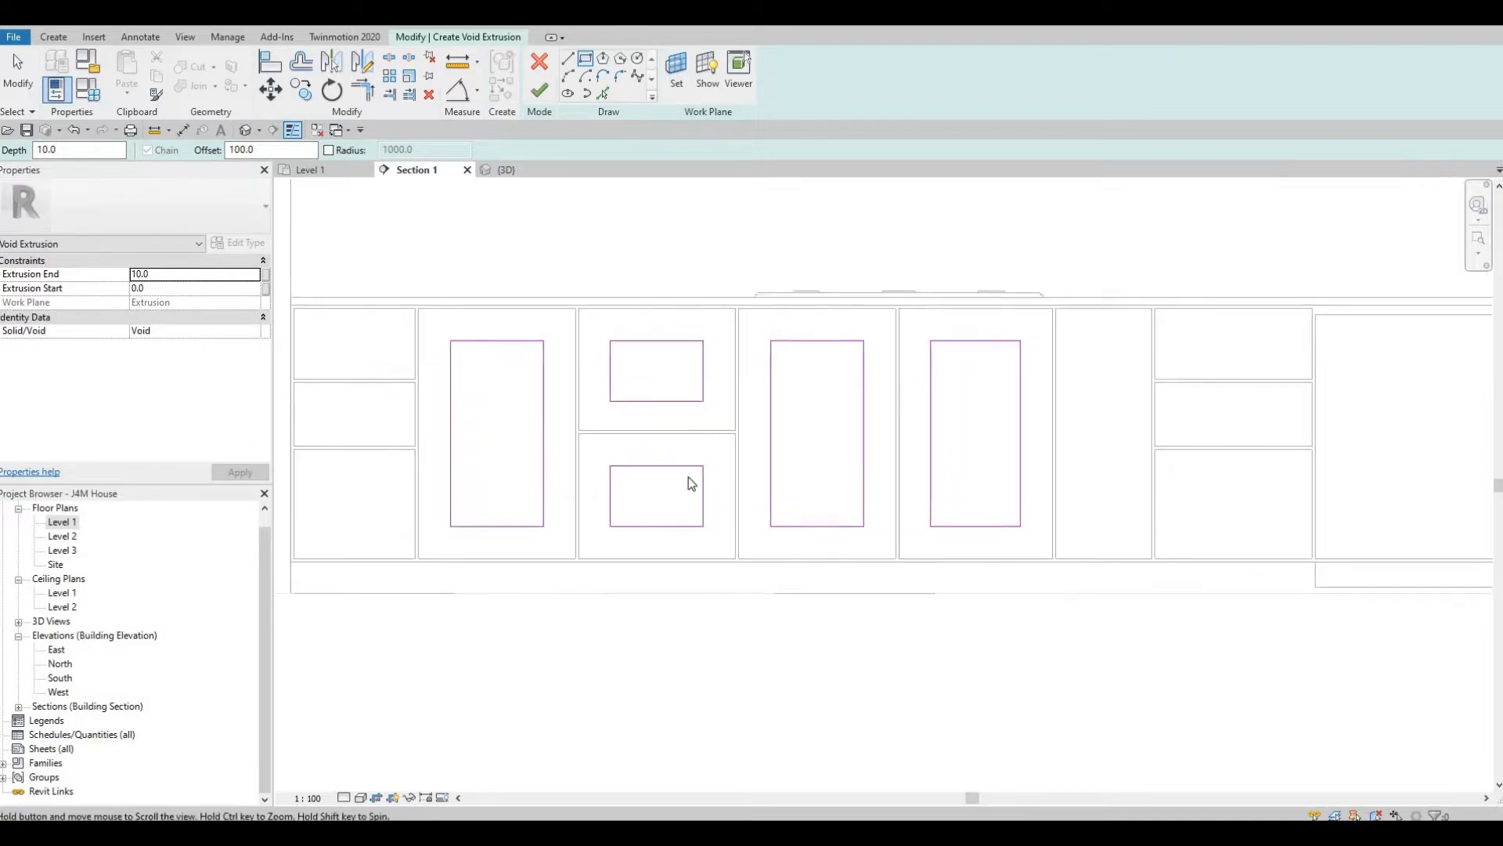
{"action": "key", "text": "Escape"}
{"action": "key", "text": "Escape"}
{"action": "key", "text": "a"}
{"action": "key", "text": "l"}
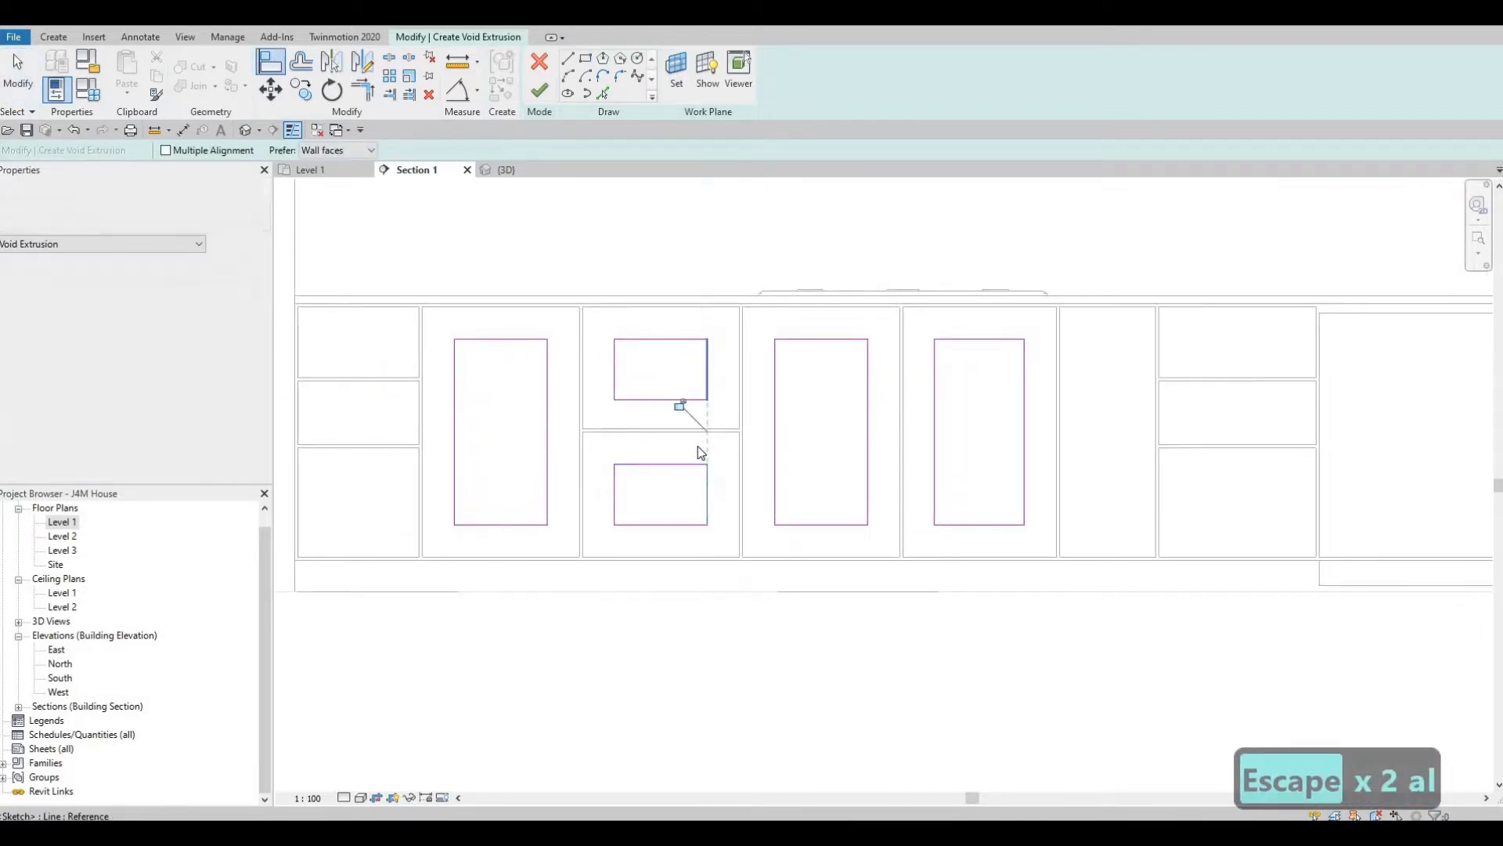
{"action": "key", "text": "Escape"}
{"action": "key", "text": "Escape"}
Step: Sketch a rectangle offset 70 inward on the top drawer front of the leftmost three-drawer base cabinet
{"action": "scroll", "coordinate": [729, 462], "scroll_direction": "down", "scroll_amount": 3}
{"action": "middle_click_drag", "start_coordinate": [673, 462], "coordinate": [728, 442]}
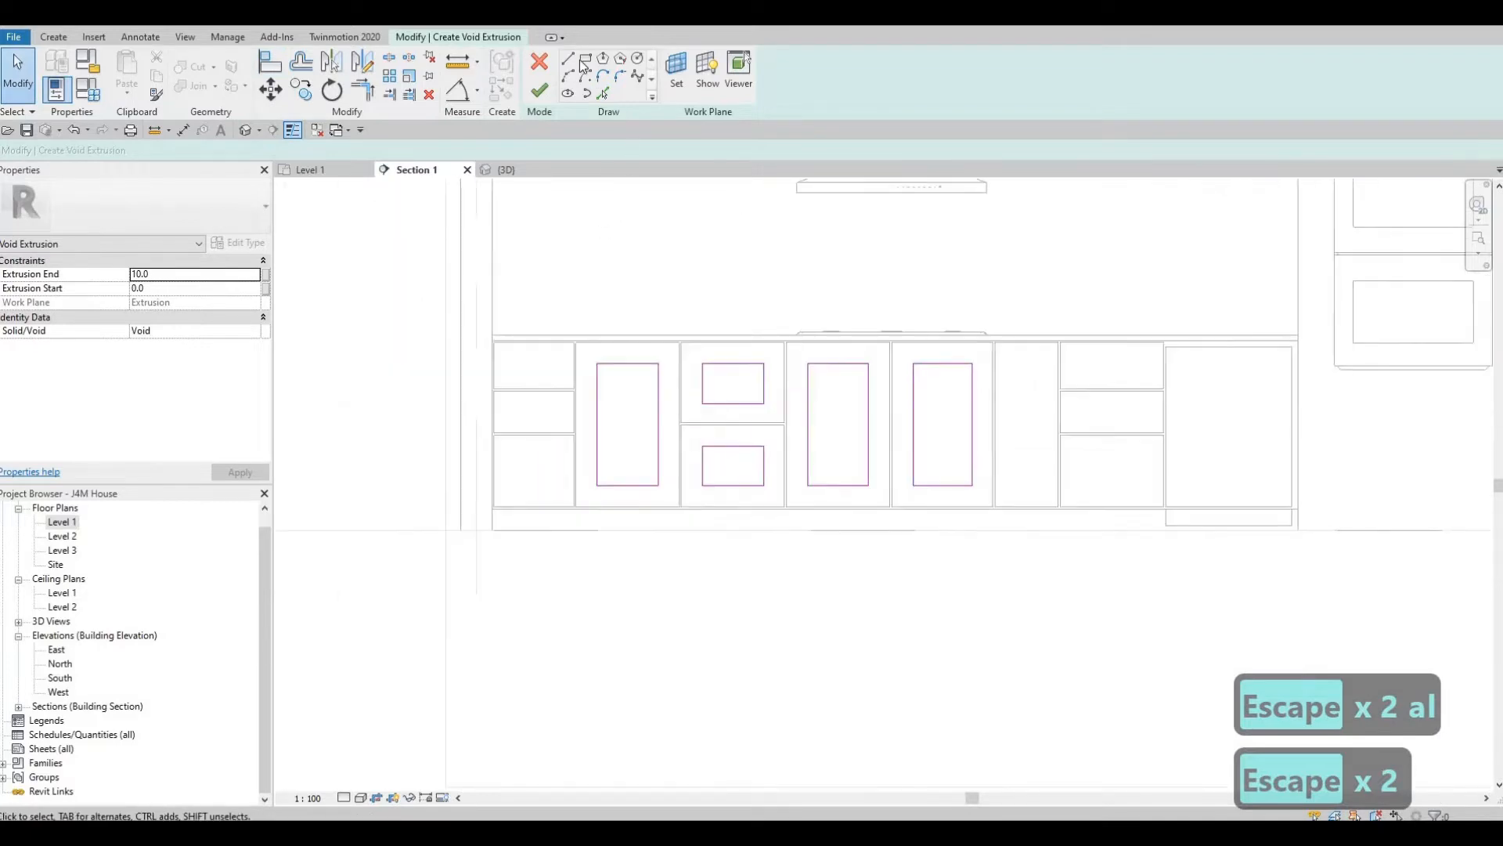
{"action": "left_click", "coordinate": [586, 58]}
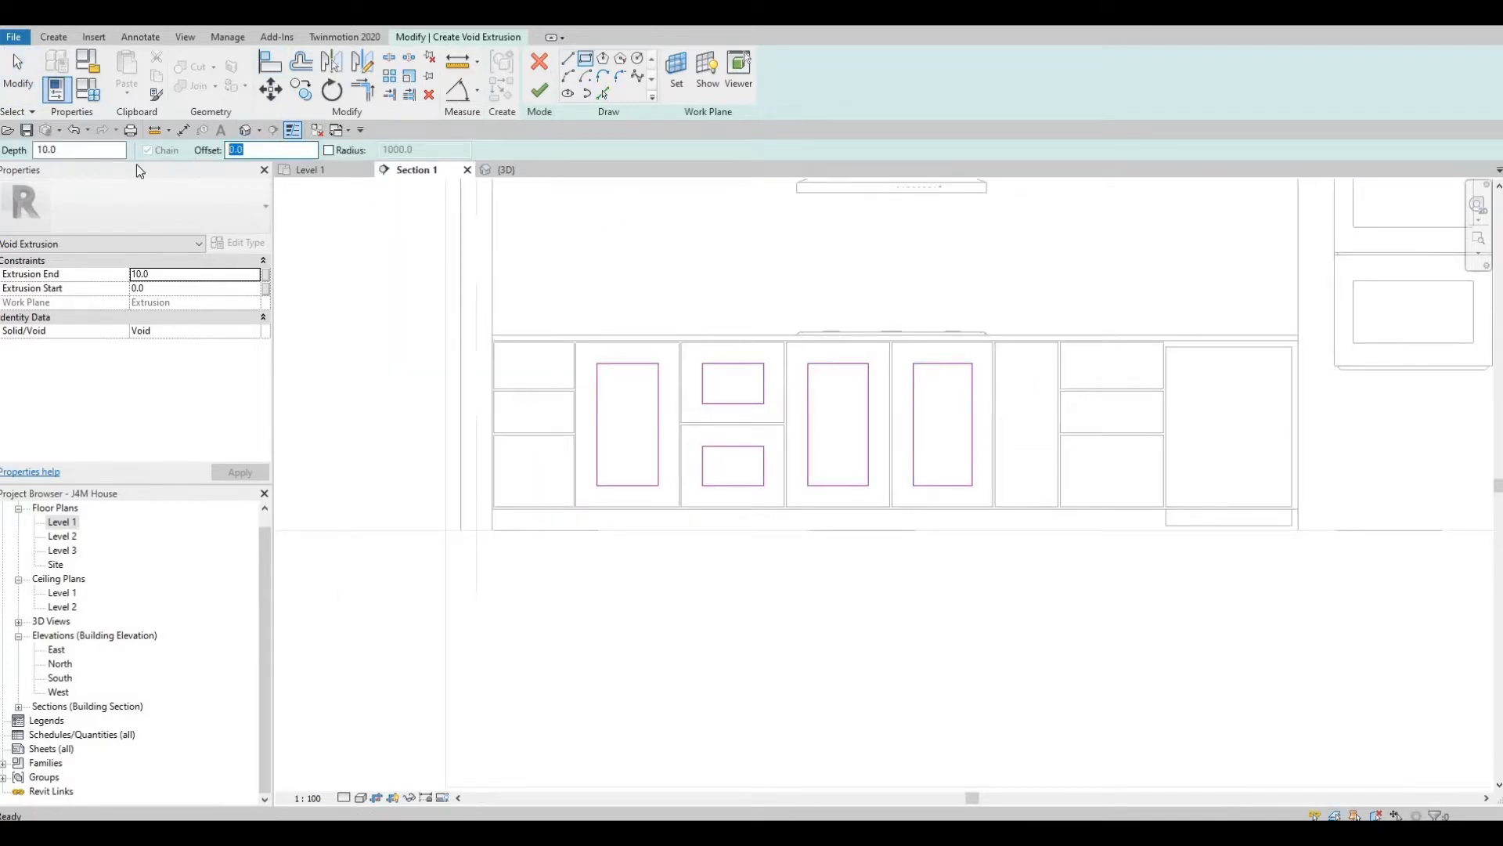
{"action": "type", "text": "70"}
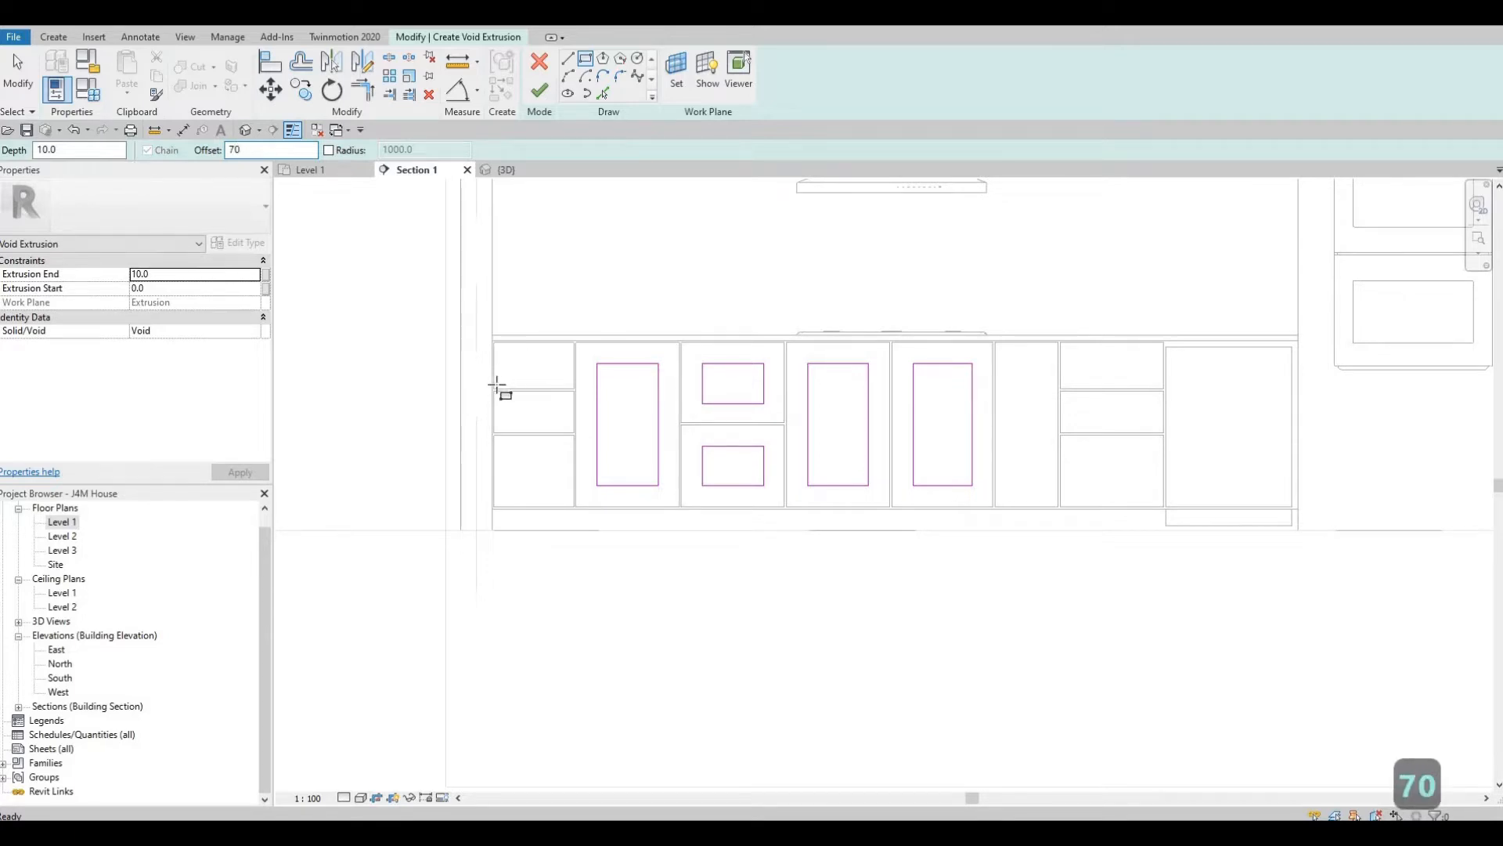
{"action": "scroll", "coordinate": [495, 344], "scroll_direction": "up", "scroll_amount": 5}
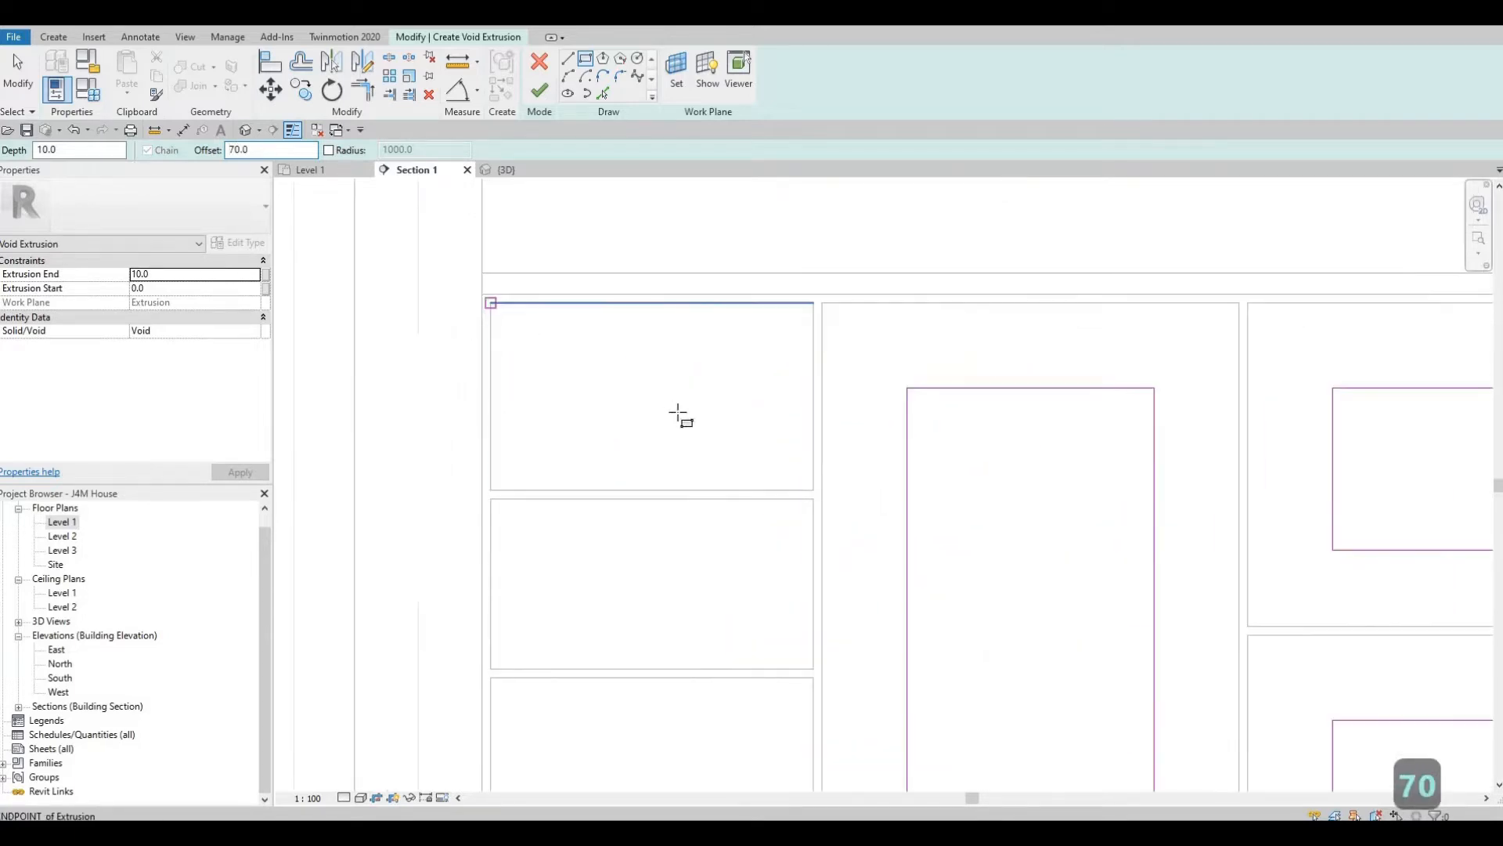
{"action": "left_click", "coordinate": [491, 302]}
{"action": "key", "text": "space"}
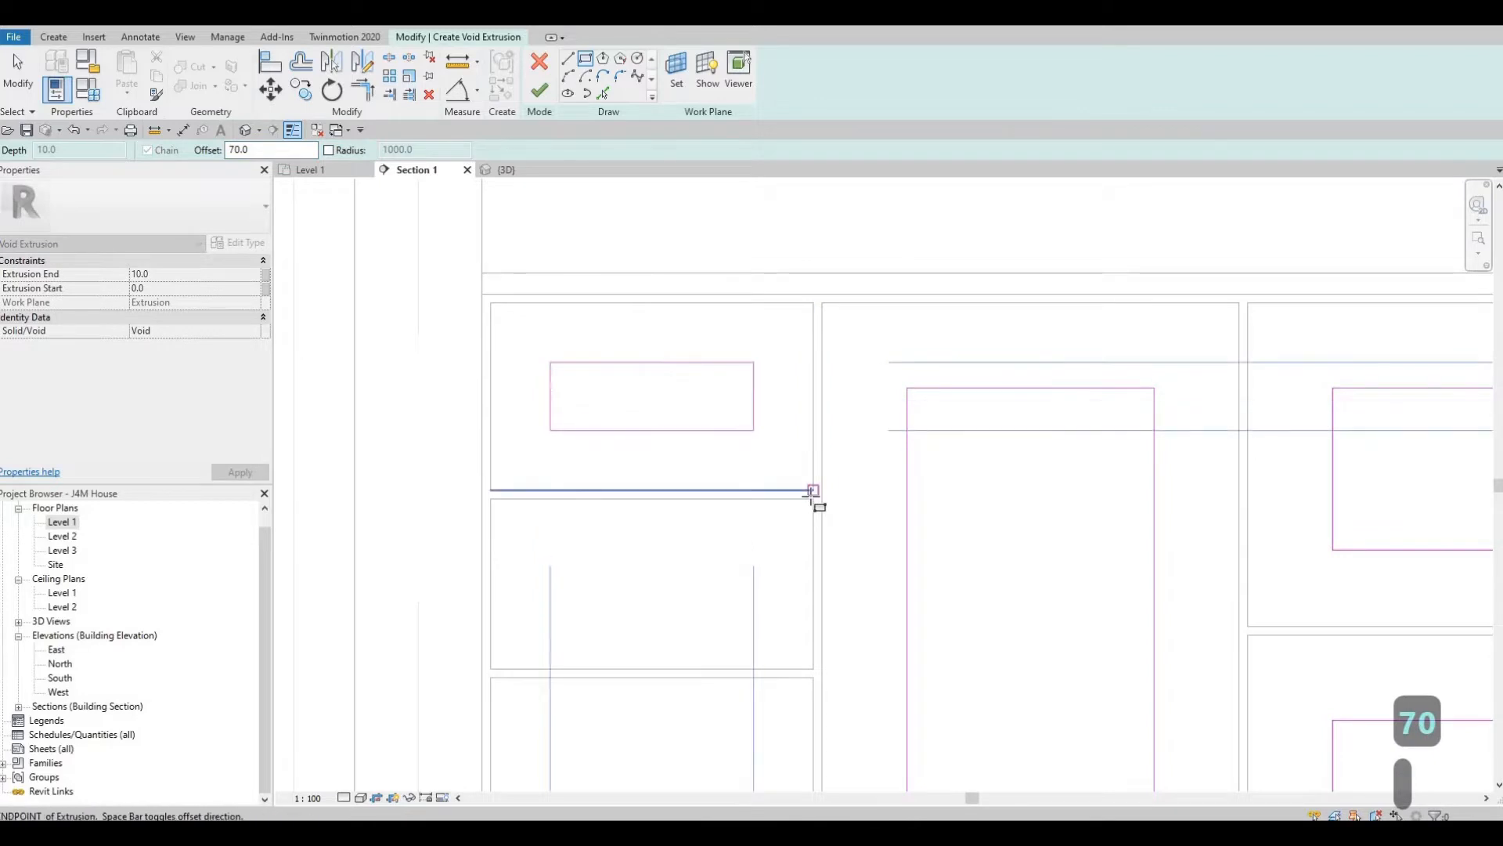
{"action": "key", "text": "Escape"}
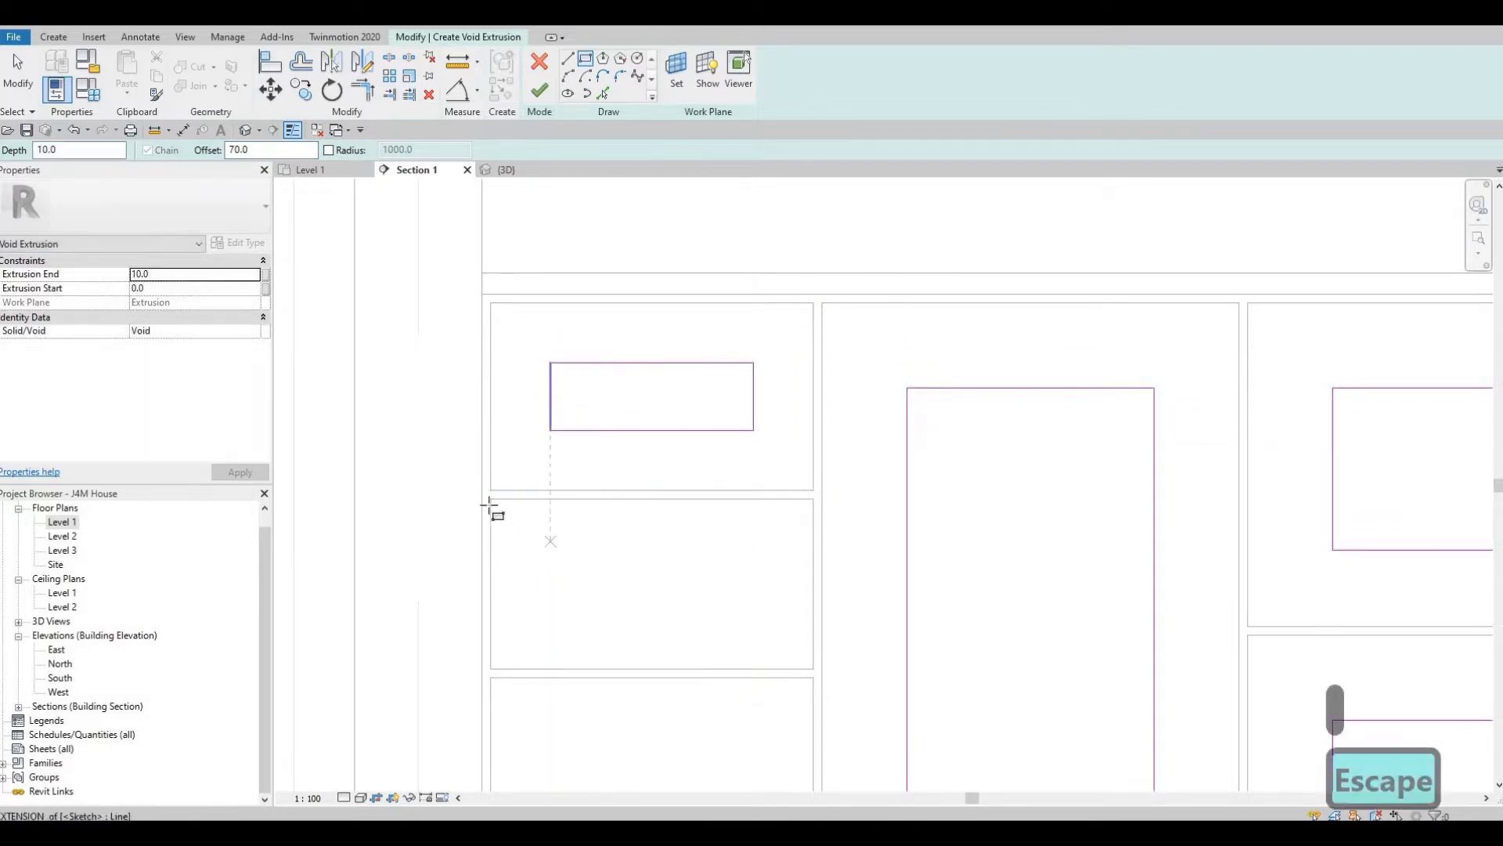
Step: Sketch rectangles offset 70 inward on the middle and bottom drawer fronts of the leftmost three-drawer cabinet
{"action": "left_click", "coordinate": [490, 504]}
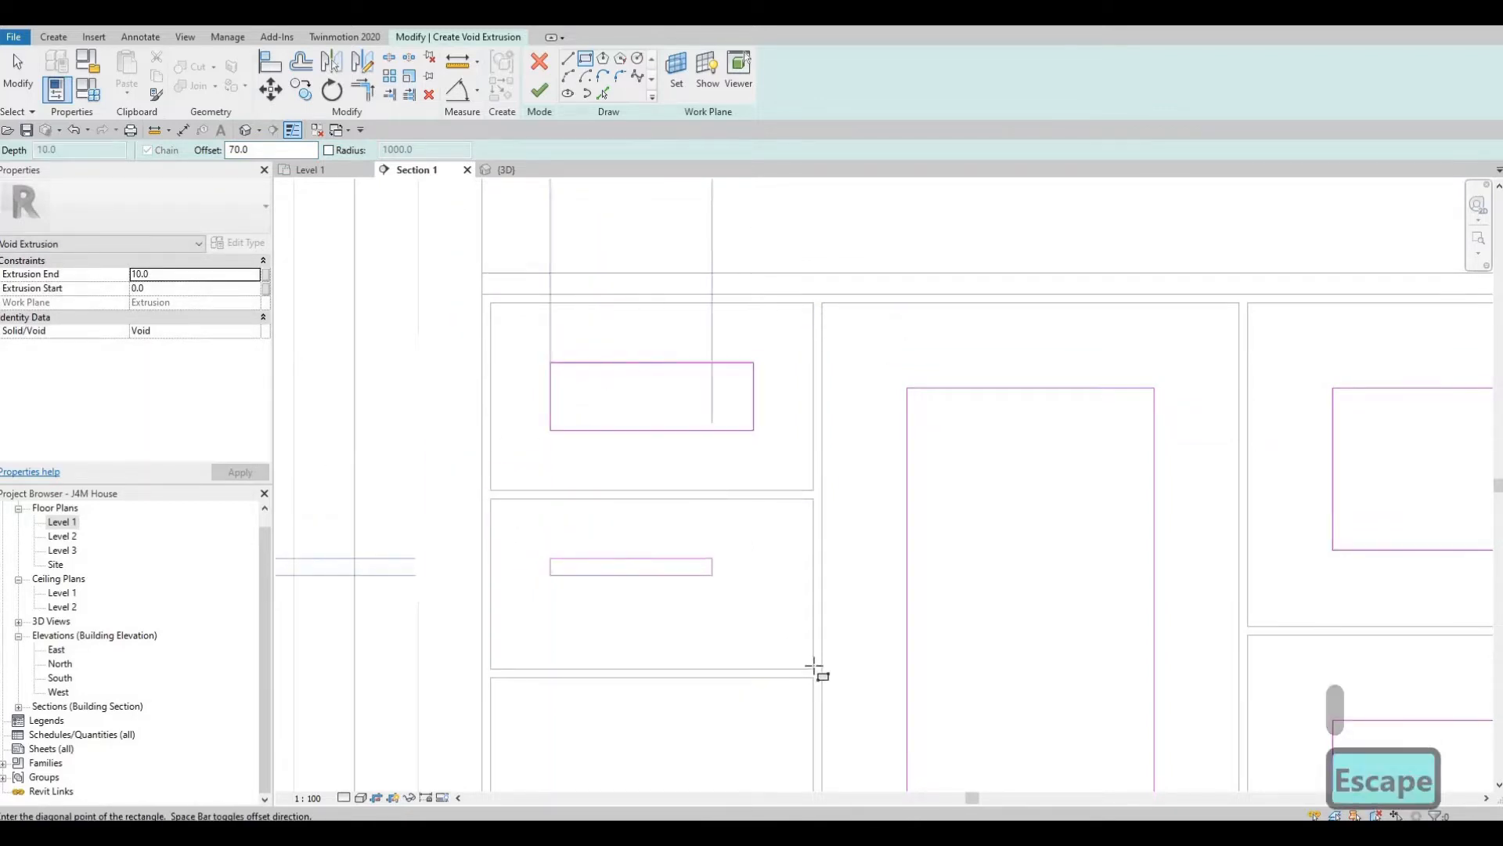
{"action": "key", "text": "Escape"}
{"action": "scroll", "coordinate": [609, 458], "scroll_direction": "down", "scroll_amount": 2}
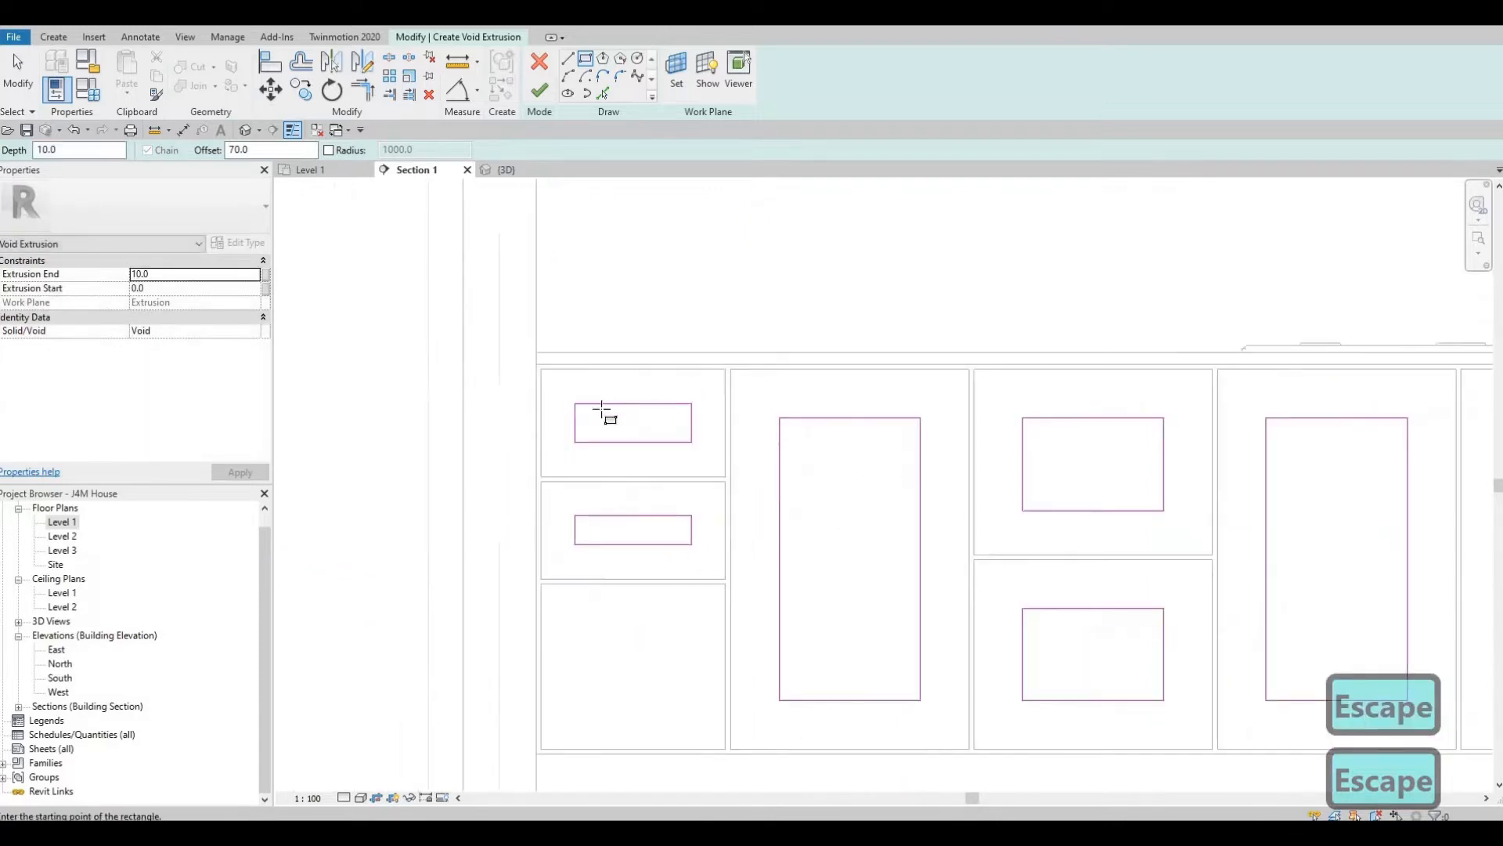
{"action": "middle_click_drag", "start_coordinate": [602, 409], "coordinate": [598, 219]}
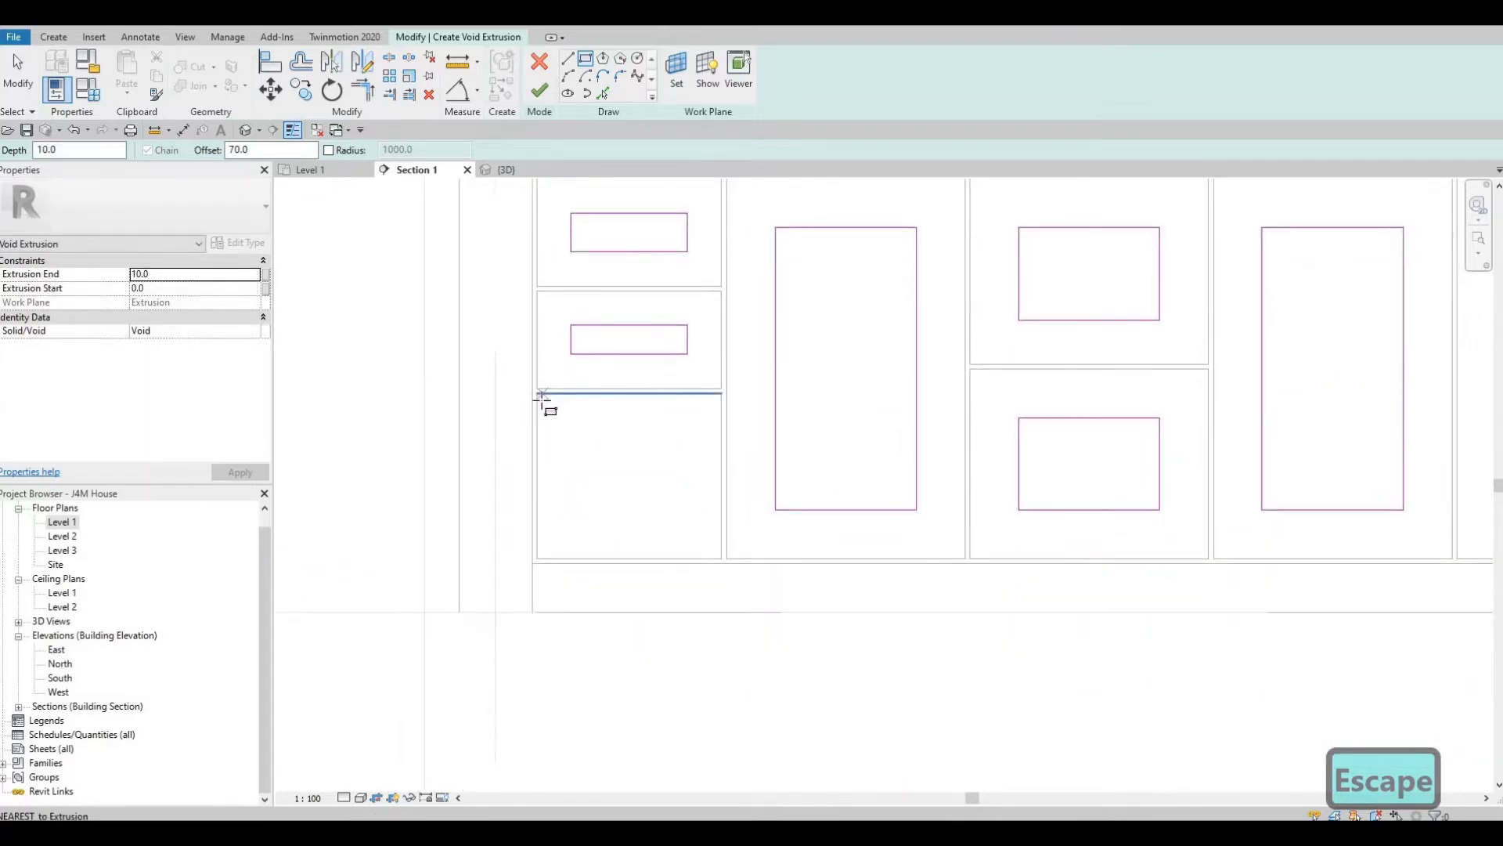
{"action": "left_click", "coordinate": [577, 435]}
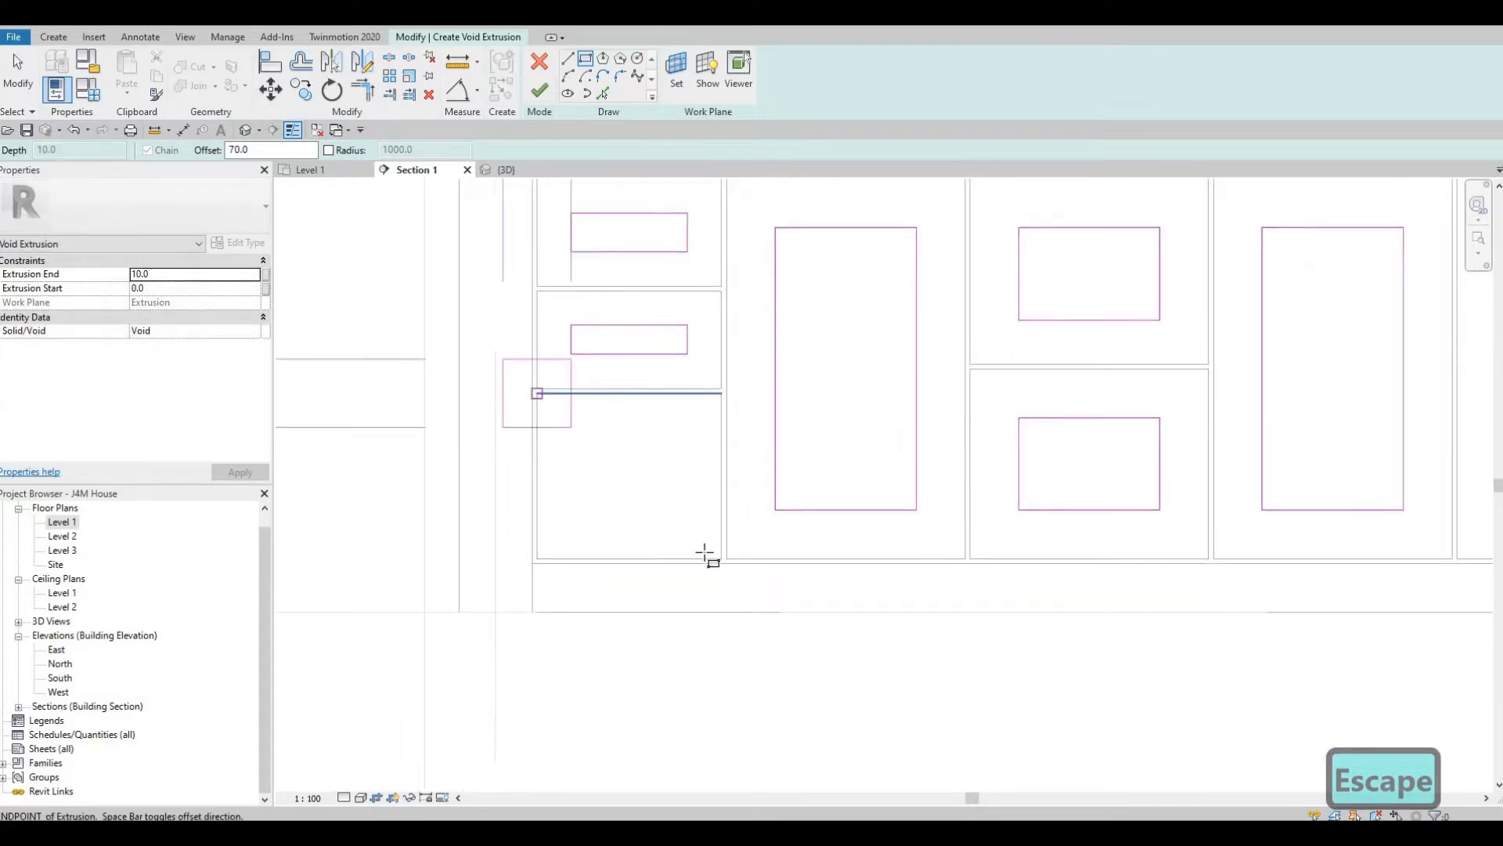
{"action": "left_click", "coordinate": [672, 507]}
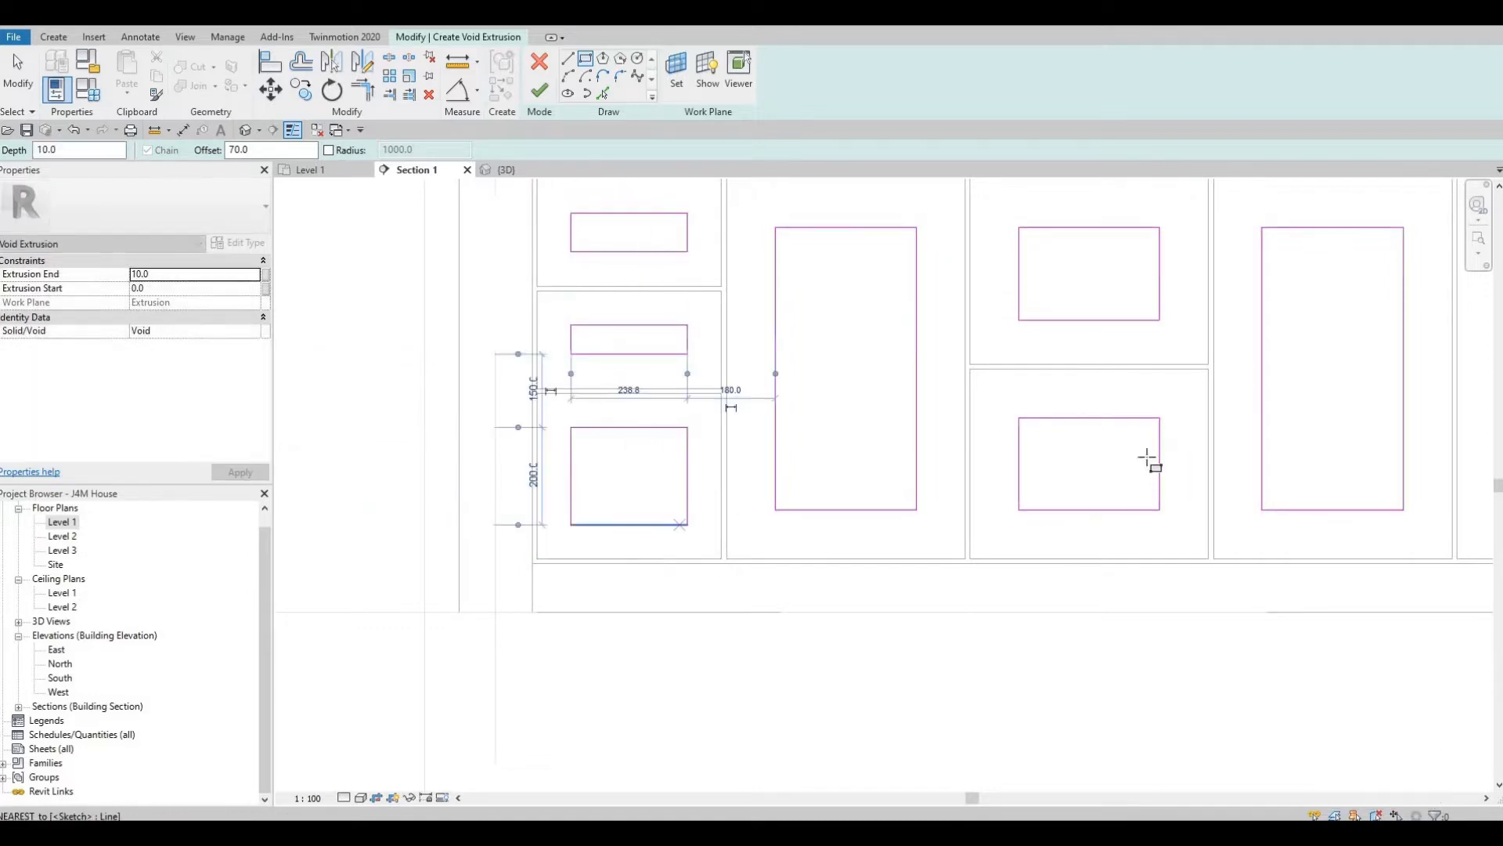
Step: Sketch rectangles offset 70 inward on the top drawer of the right three-drawer cabinet and on the narrow door beside it
{"action": "scroll", "coordinate": [1128, 469], "scroll_direction": "down", "scroll_amount": 3}
{"action": "scroll", "coordinate": [945, 322], "scroll_direction": "up", "scroll_amount": 2}
{"action": "scroll", "coordinate": [945, 322], "scroll_direction": "up", "scroll_amount": 3}
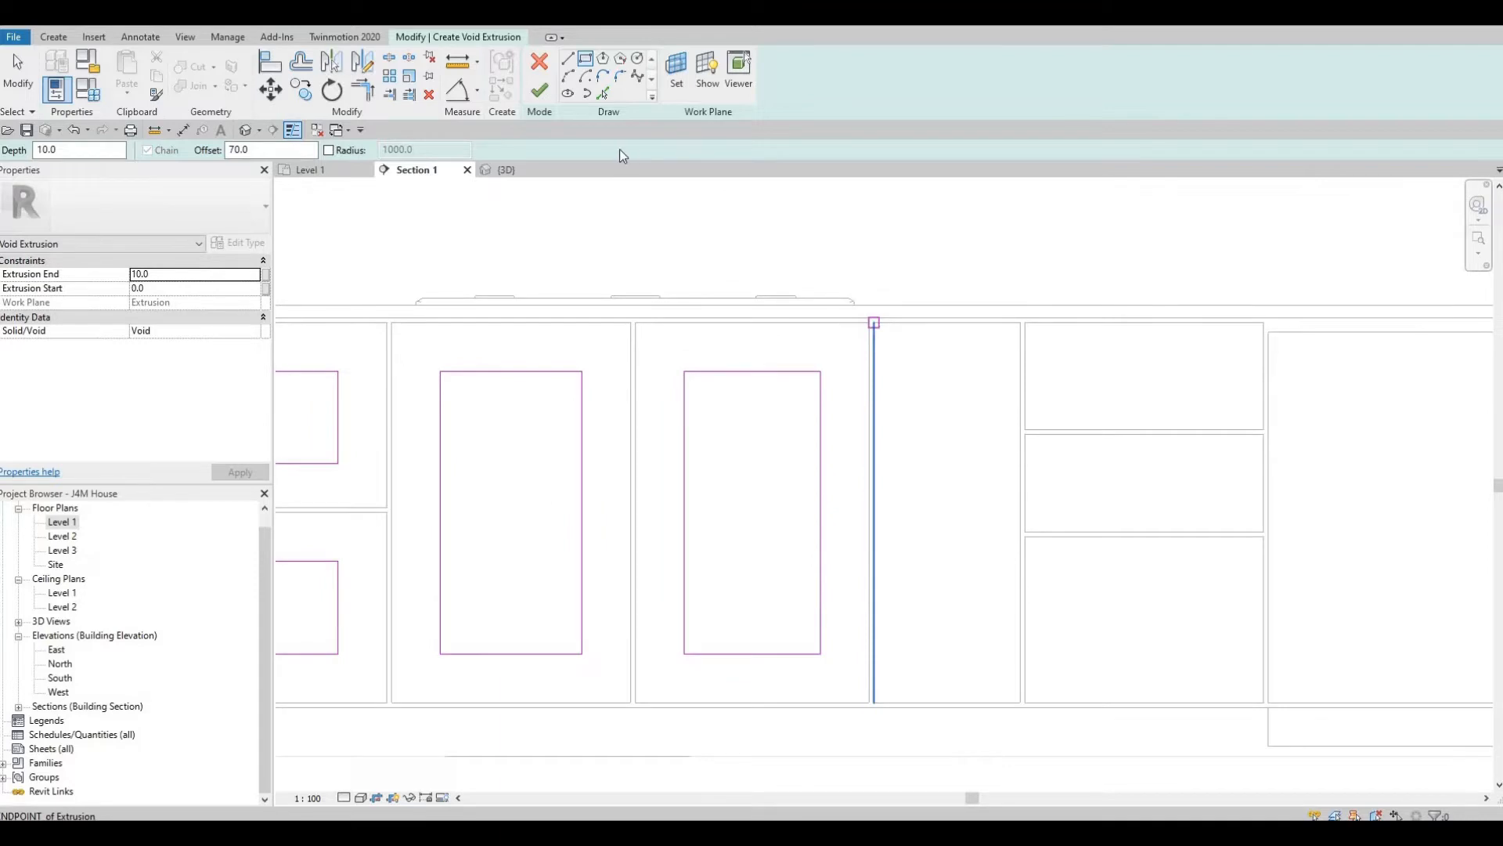
{"action": "left_click", "coordinate": [1024, 321]}
{"action": "left_click", "coordinate": [1263, 429]}
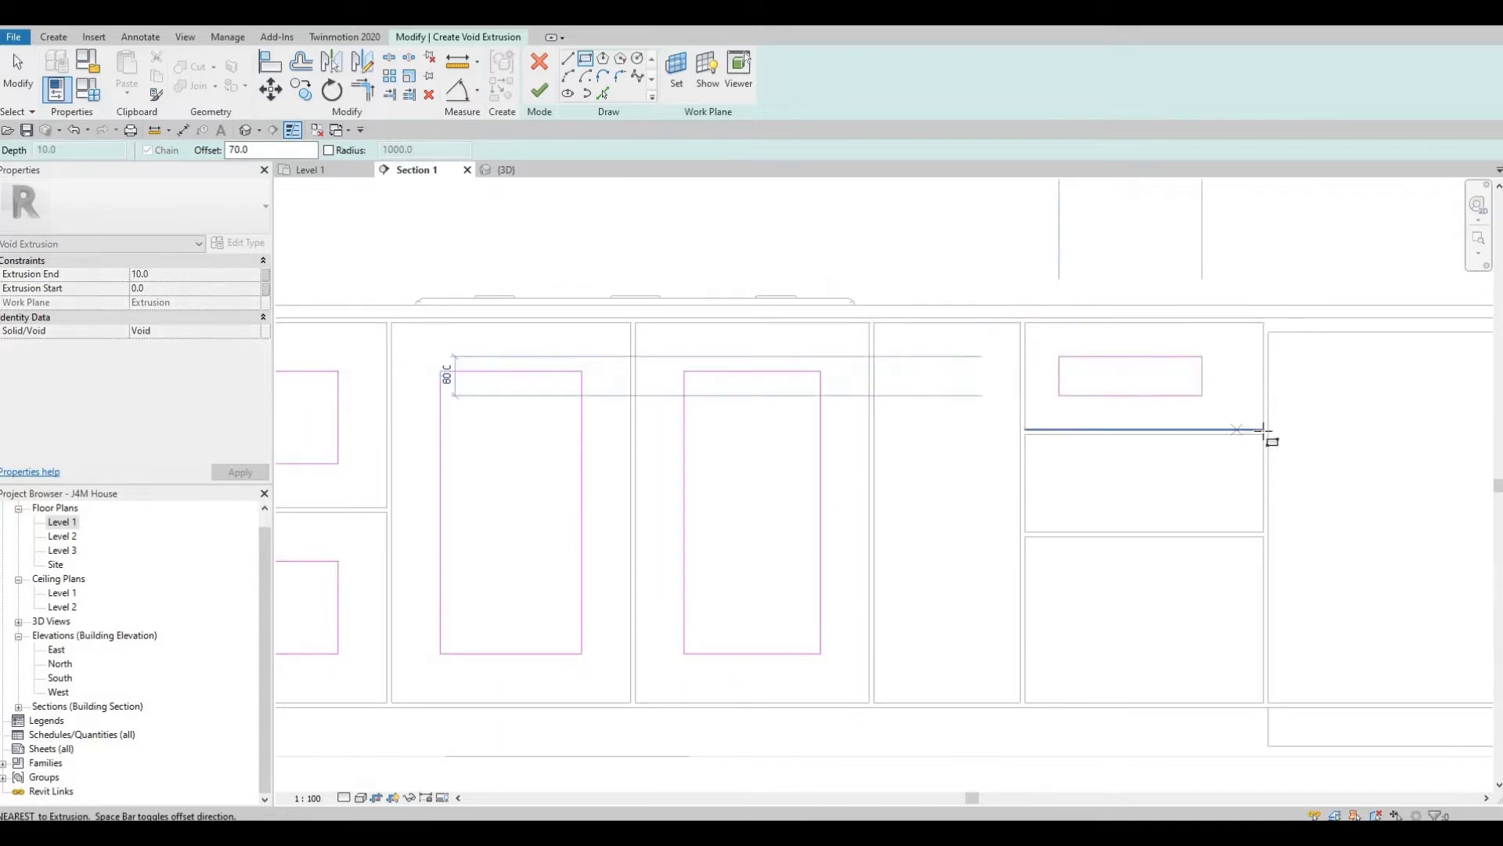
{"action": "left_click", "coordinate": [877, 323]}
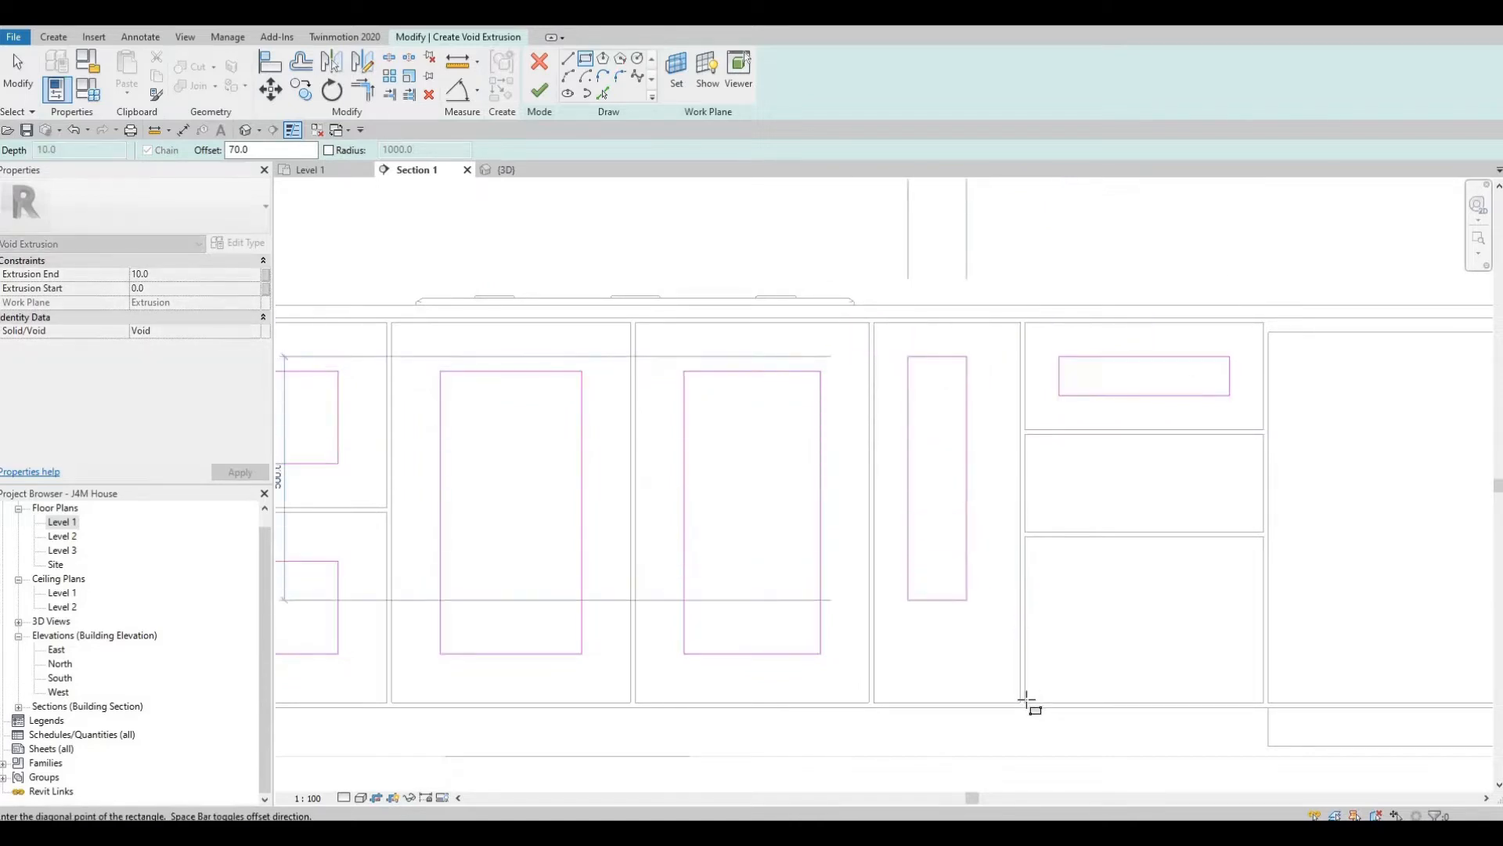
{"action": "left_click", "coordinate": [1021, 701]}
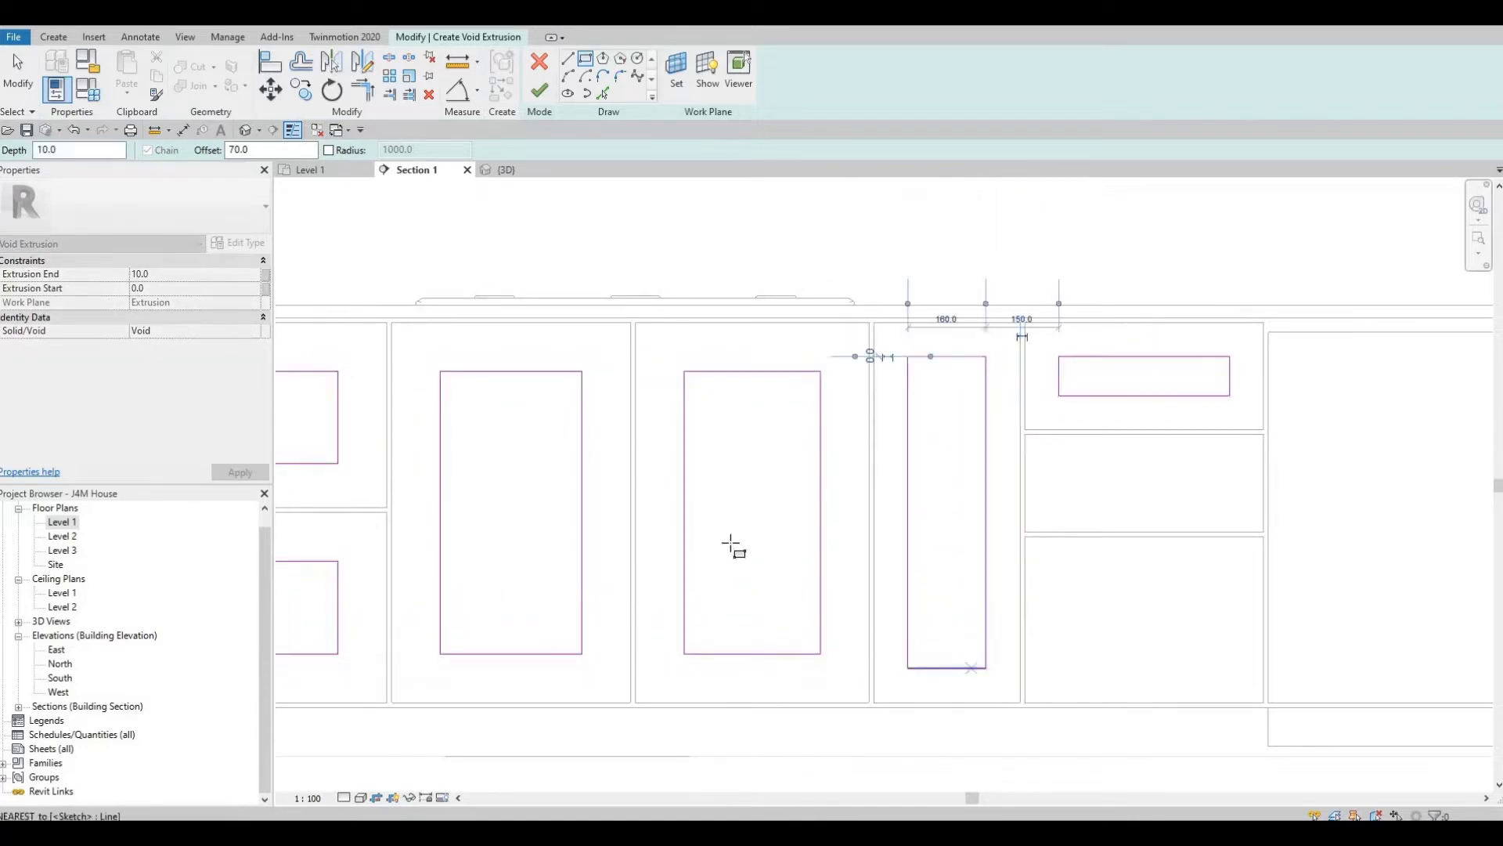
Step: Sketch rectangles offset 70 inward on the middle and bottom drawer fronts of the right three-drawer cabinet
{"action": "left_click", "coordinate": [1024, 435]}
{"action": "left_click", "coordinate": [1261, 533]}
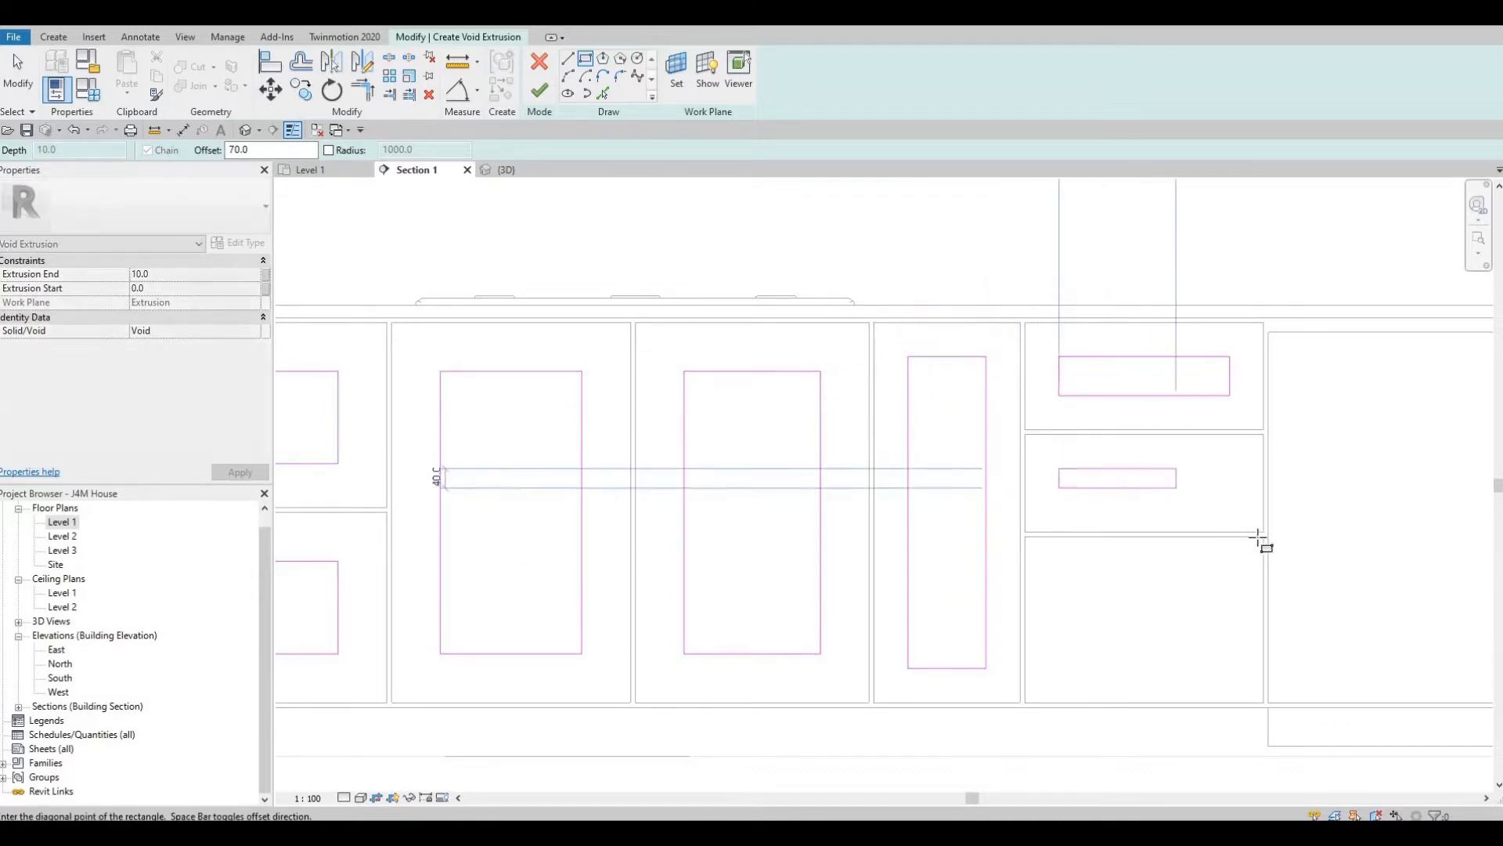
{"action": "key", "text": "Escape"}
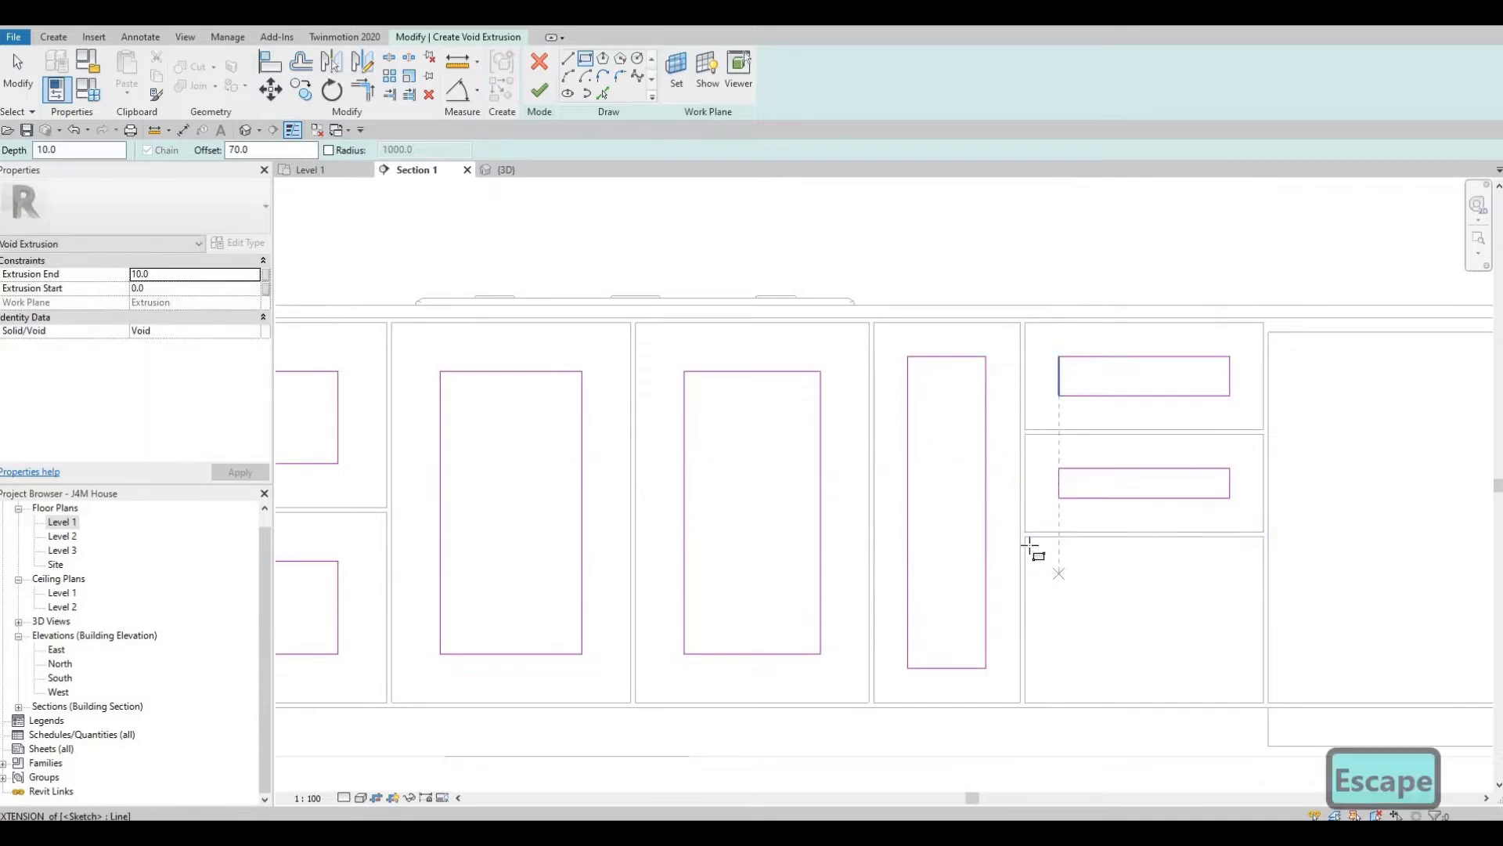
{"action": "left_click", "coordinate": [1025, 537]}
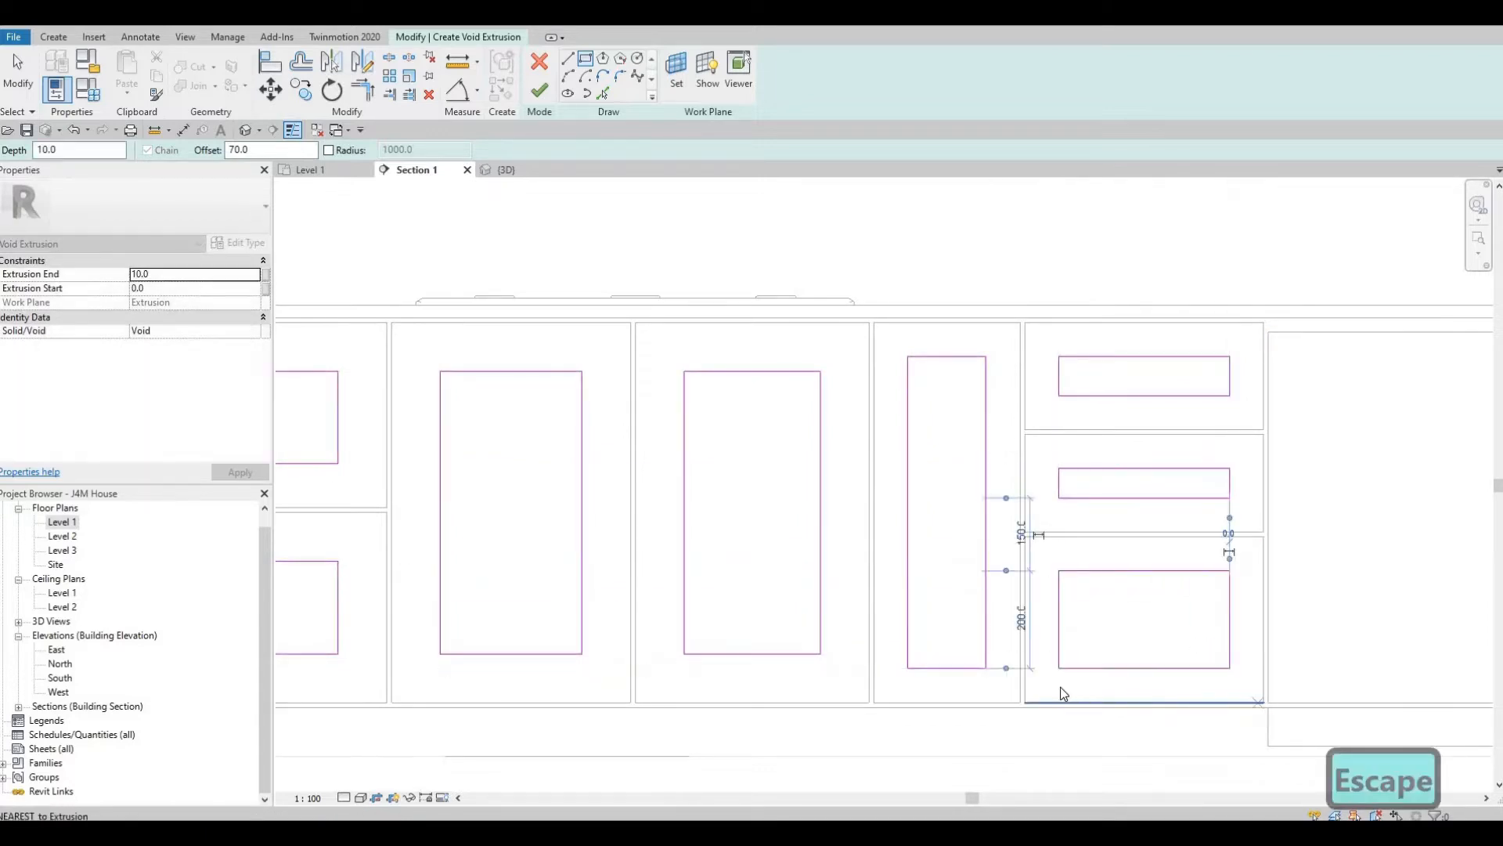
{"action": "key", "text": "Escape"}
{"action": "key", "text": "Escape"}
{"action": "scroll", "coordinate": [933, 686], "scroll_direction": "down", "scroll_amount": 2}
{"action": "key", "text": "Escape"}
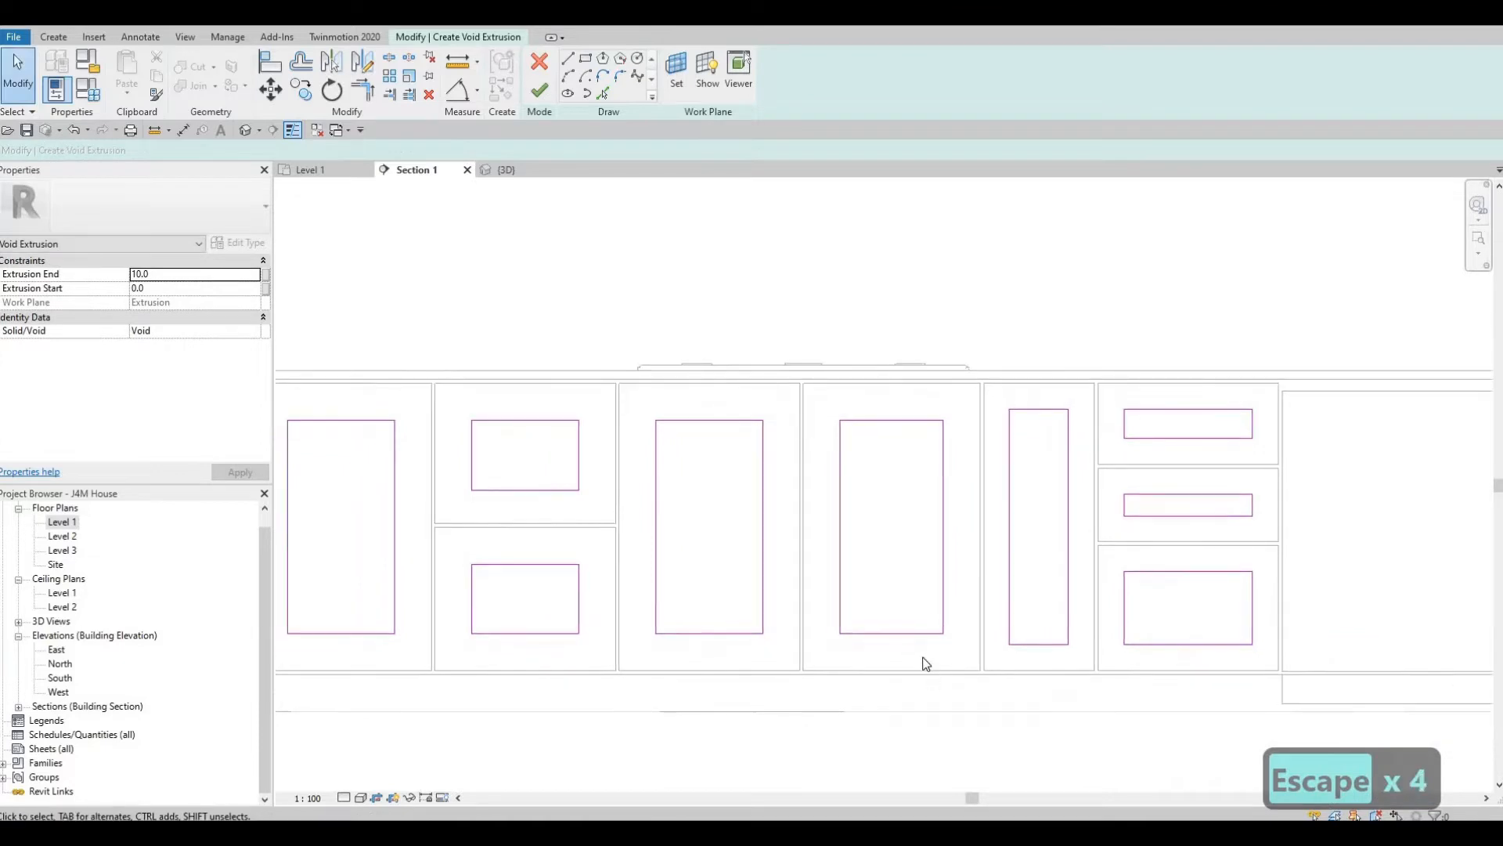
Step: Align the top and bottom edges of the narrow door's rectangle with those of the full-height door rectangle beside it
{"action": "key", "text": "a"}
{"action": "key", "text": "l"}
{"action": "left_click", "coordinate": [897, 419]}
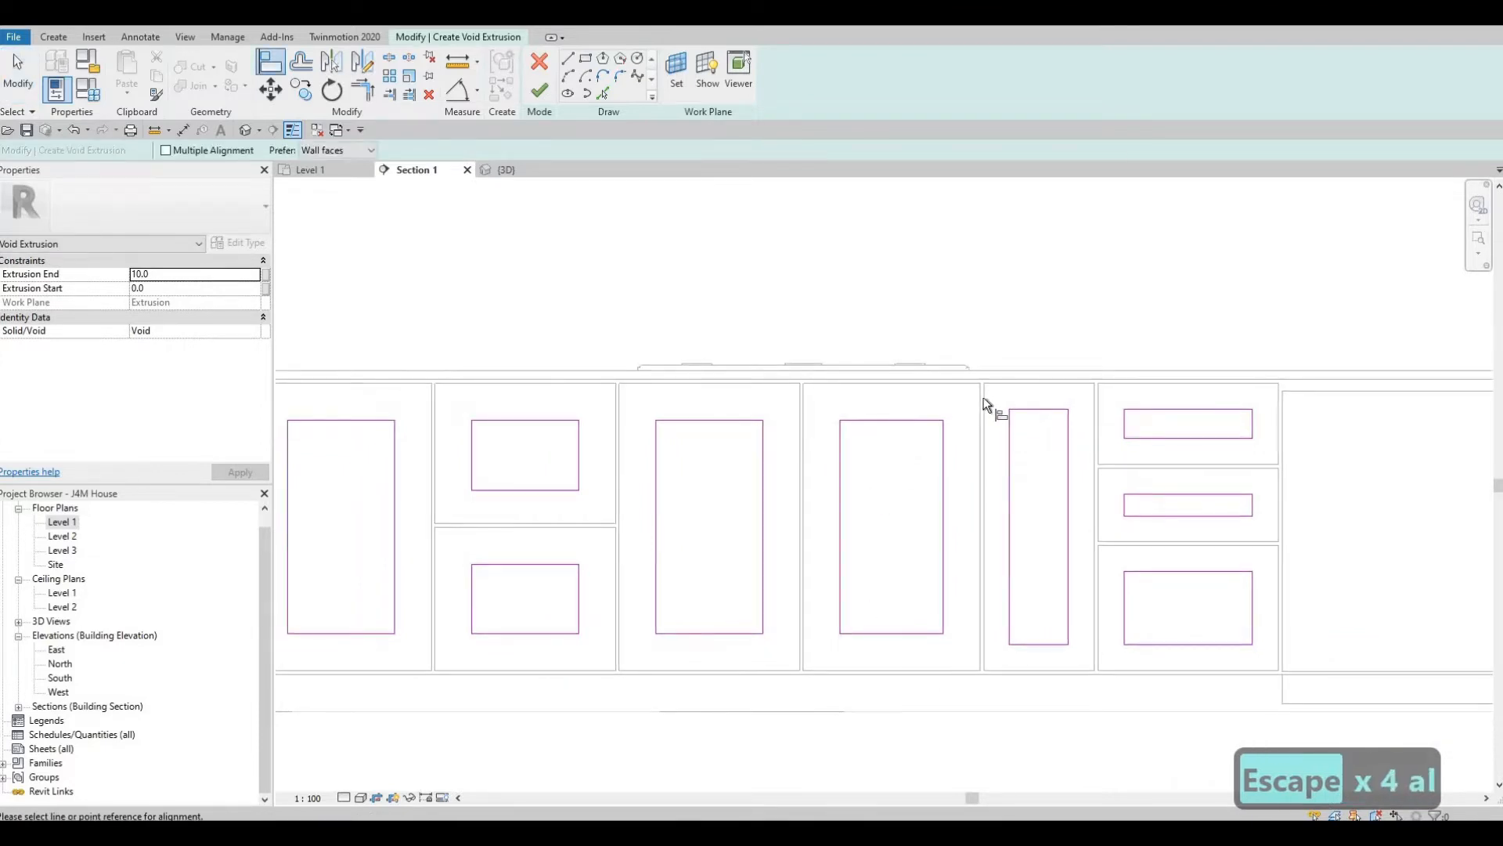
{"action": "left_click", "coordinate": [1026, 408]}
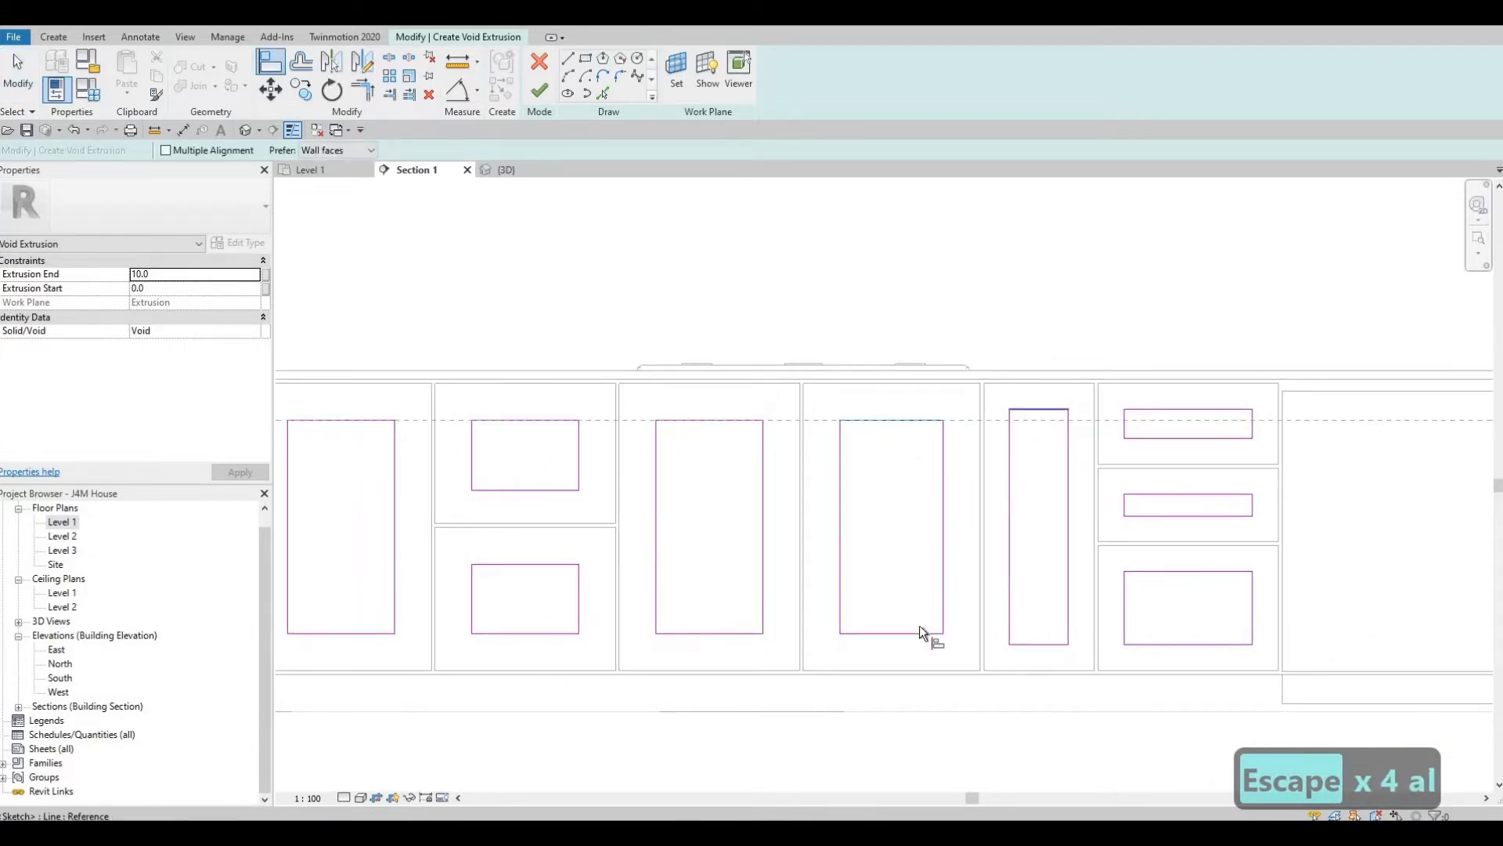
{"action": "left_click", "coordinate": [914, 632]}
{"action": "left_click", "coordinate": [1041, 644]}
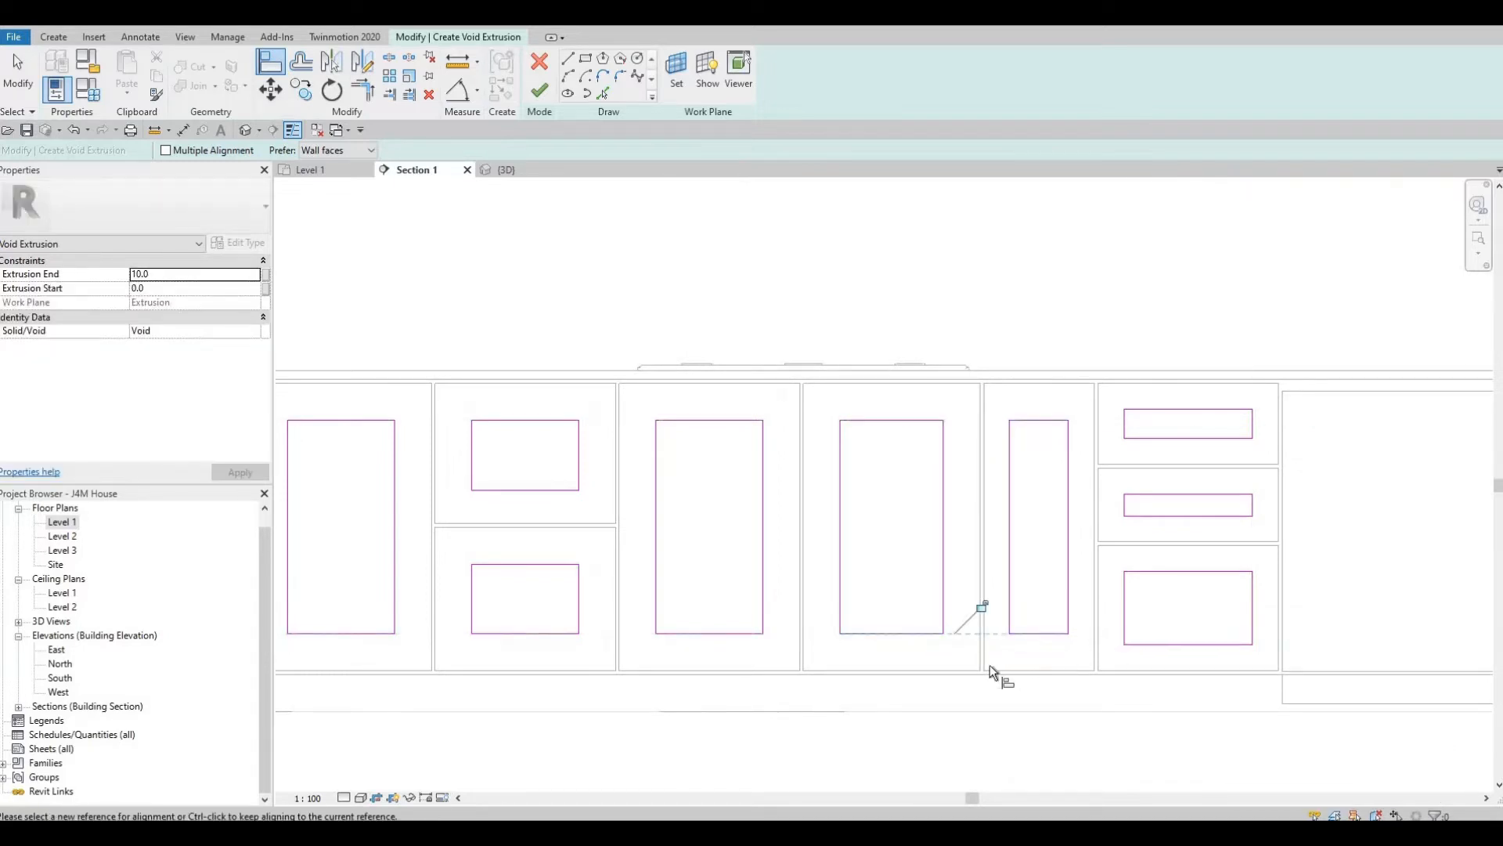
{"action": "scroll", "coordinate": [931, 649], "scroll_direction": "down", "scroll_amount": 2}
{"action": "key", "text": "Escape"}
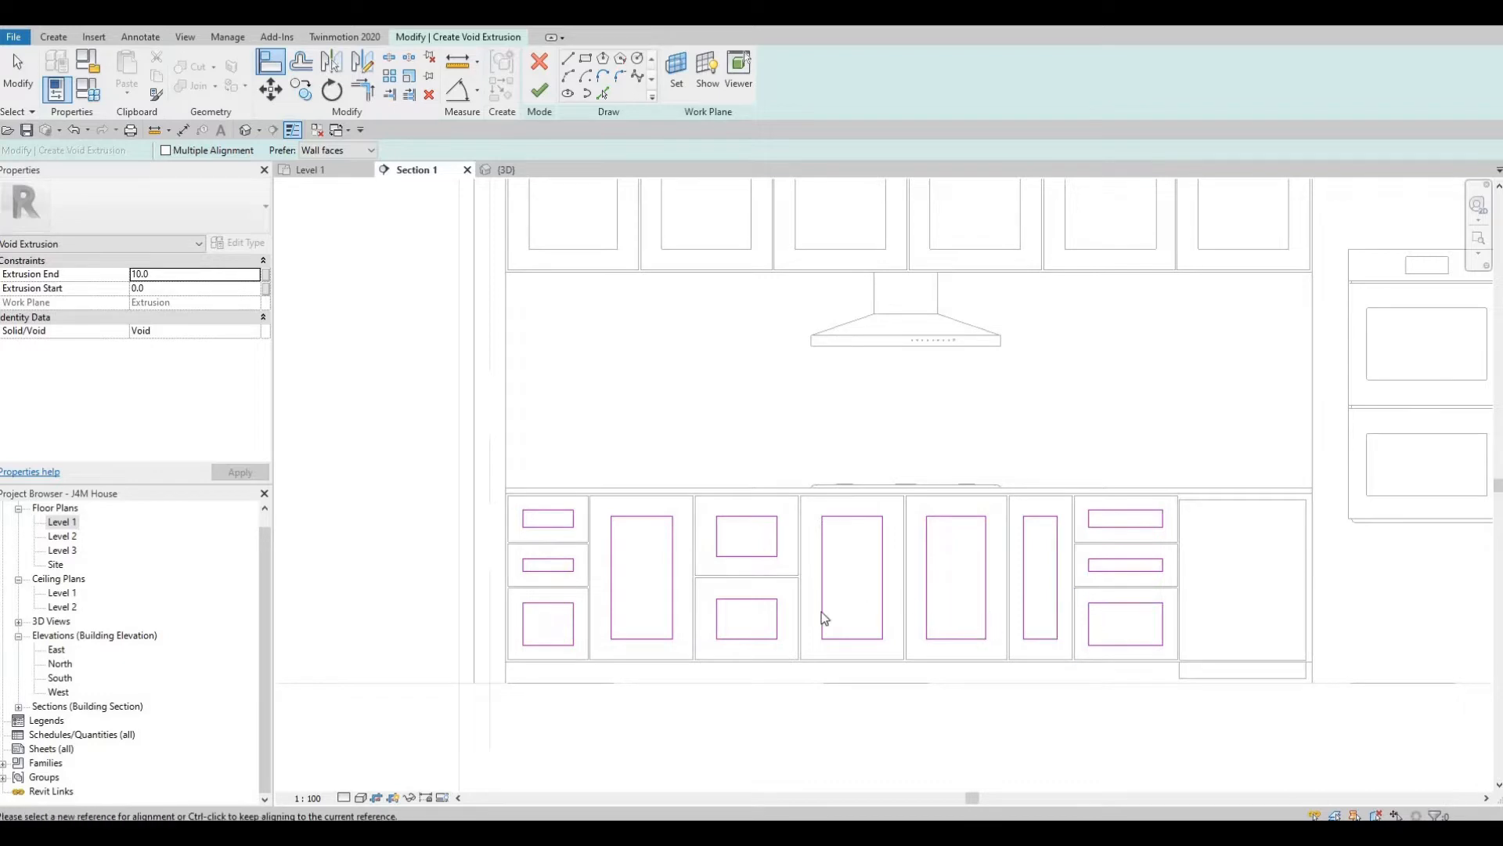
{"action": "key", "text": "Escape"}
{"action": "key", "text": "Escape"}
Step: Set the void's extrusion end to -5 and extrusion start to 5, and finish the sketch
{"action": "middle_click_drag", "start_coordinate": [717, 582], "coordinate": [581, 529]}
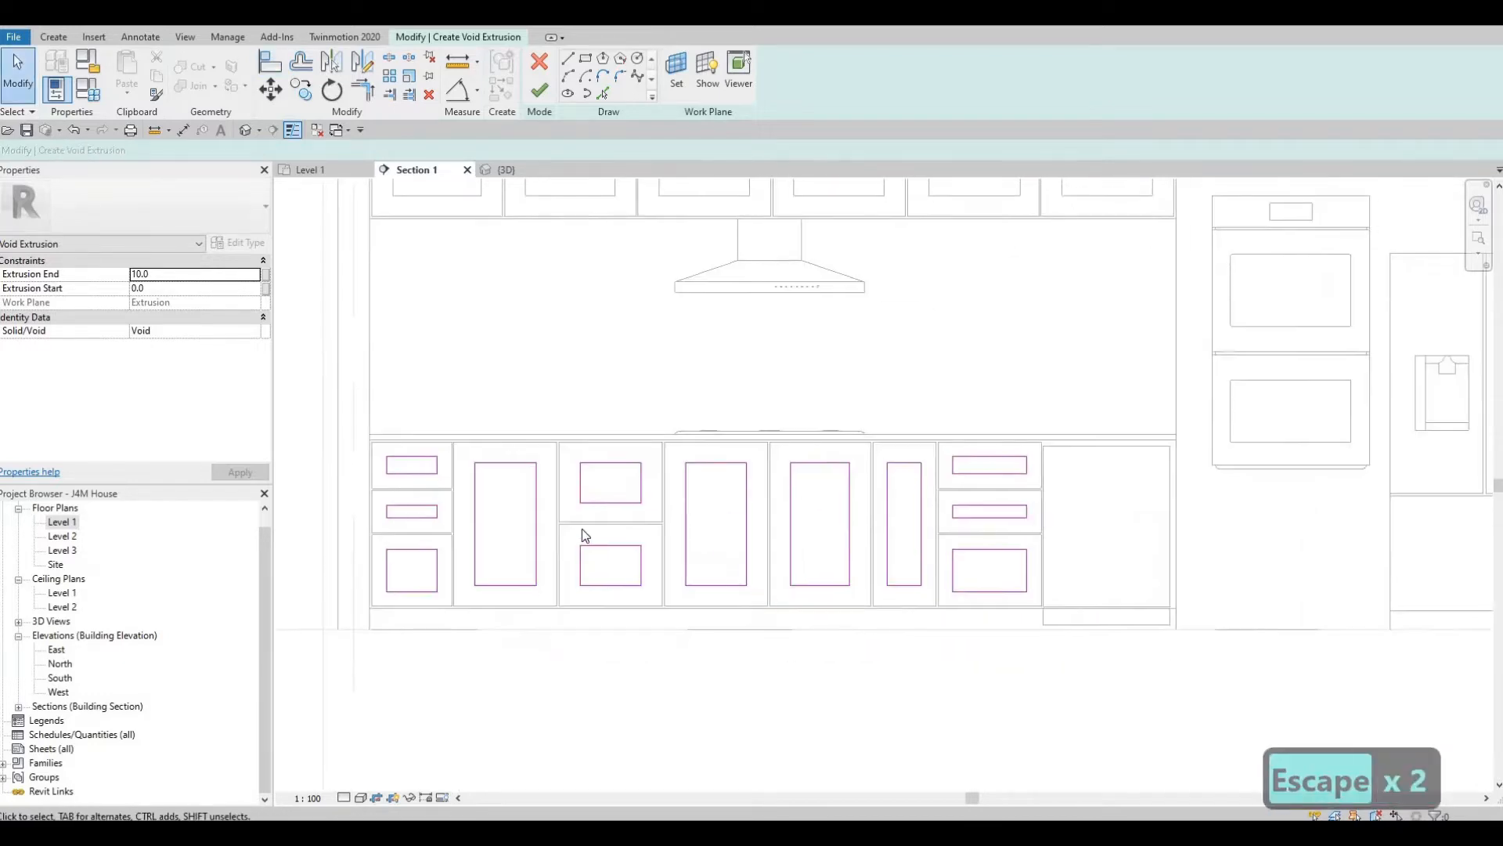
{"action": "double_click", "coordinate": [176, 276]}
{"action": "type", "text": "-5"}
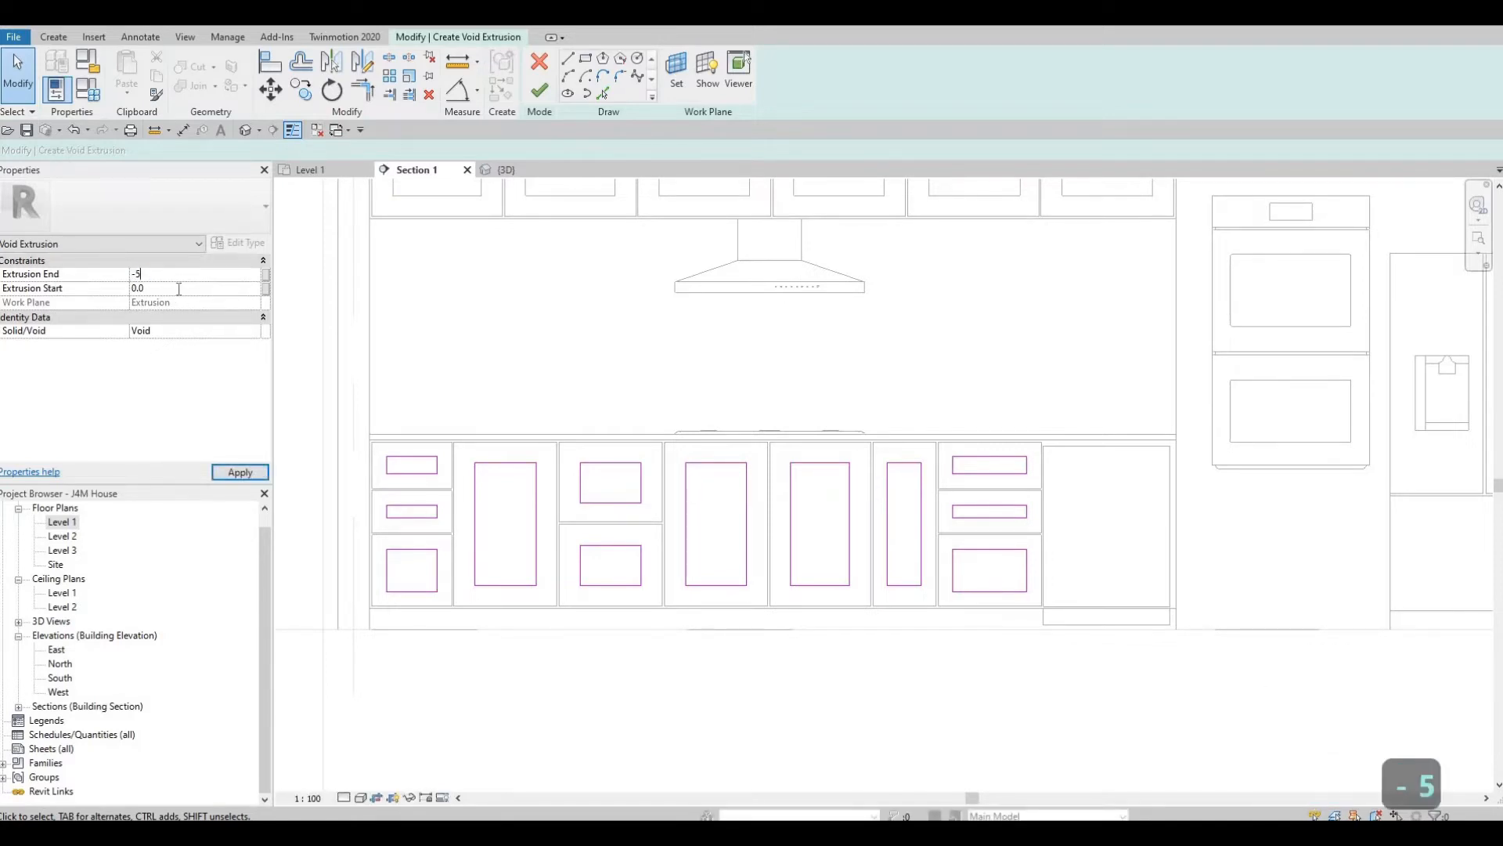
{"action": "type", "text": "5"}
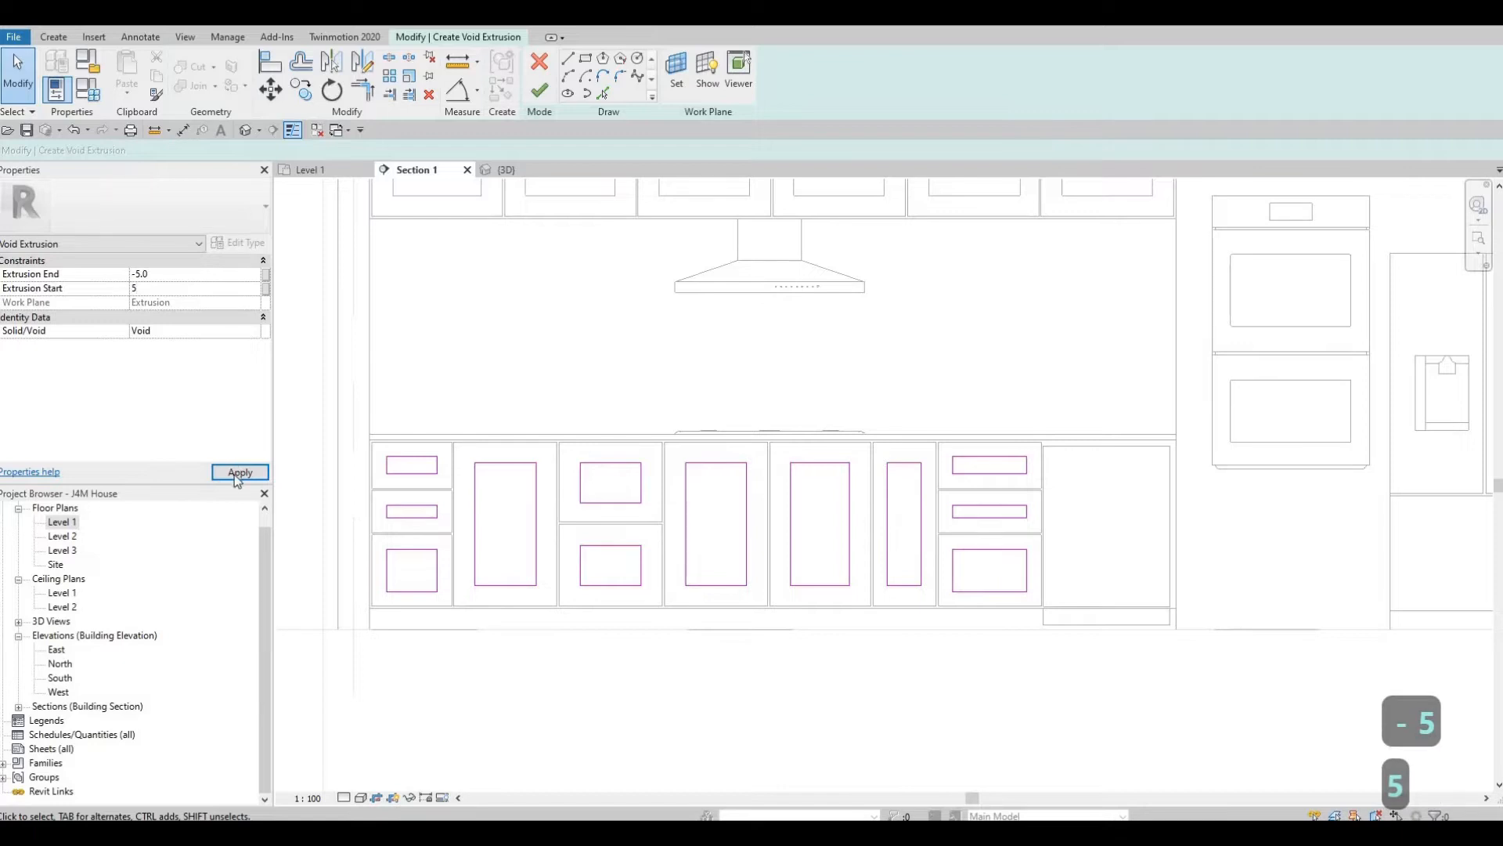
{"action": "left_click", "coordinate": [234, 476]}
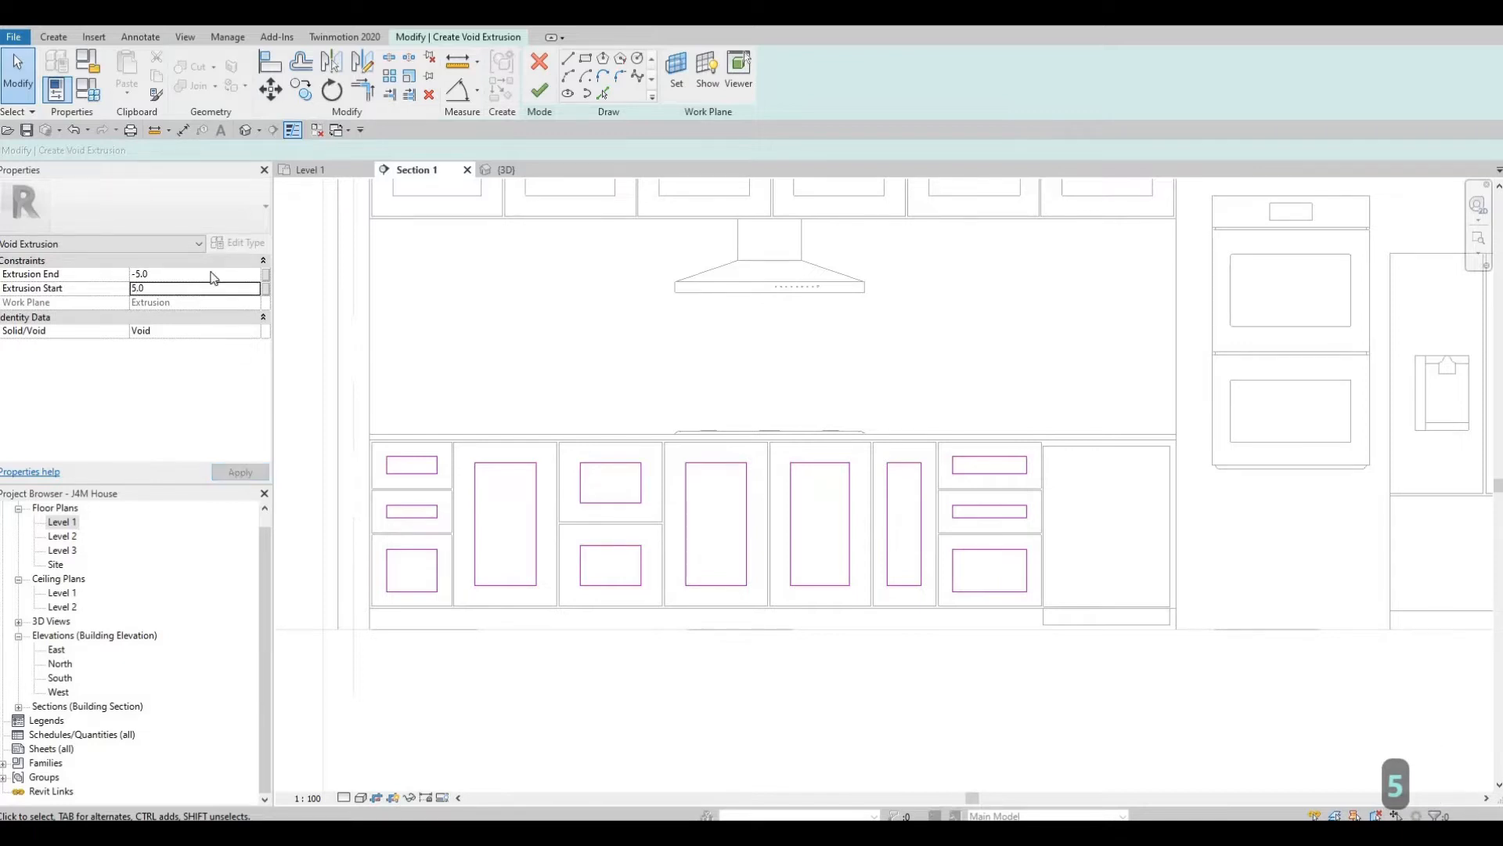
{"action": "left_click", "coordinate": [529, 94]}
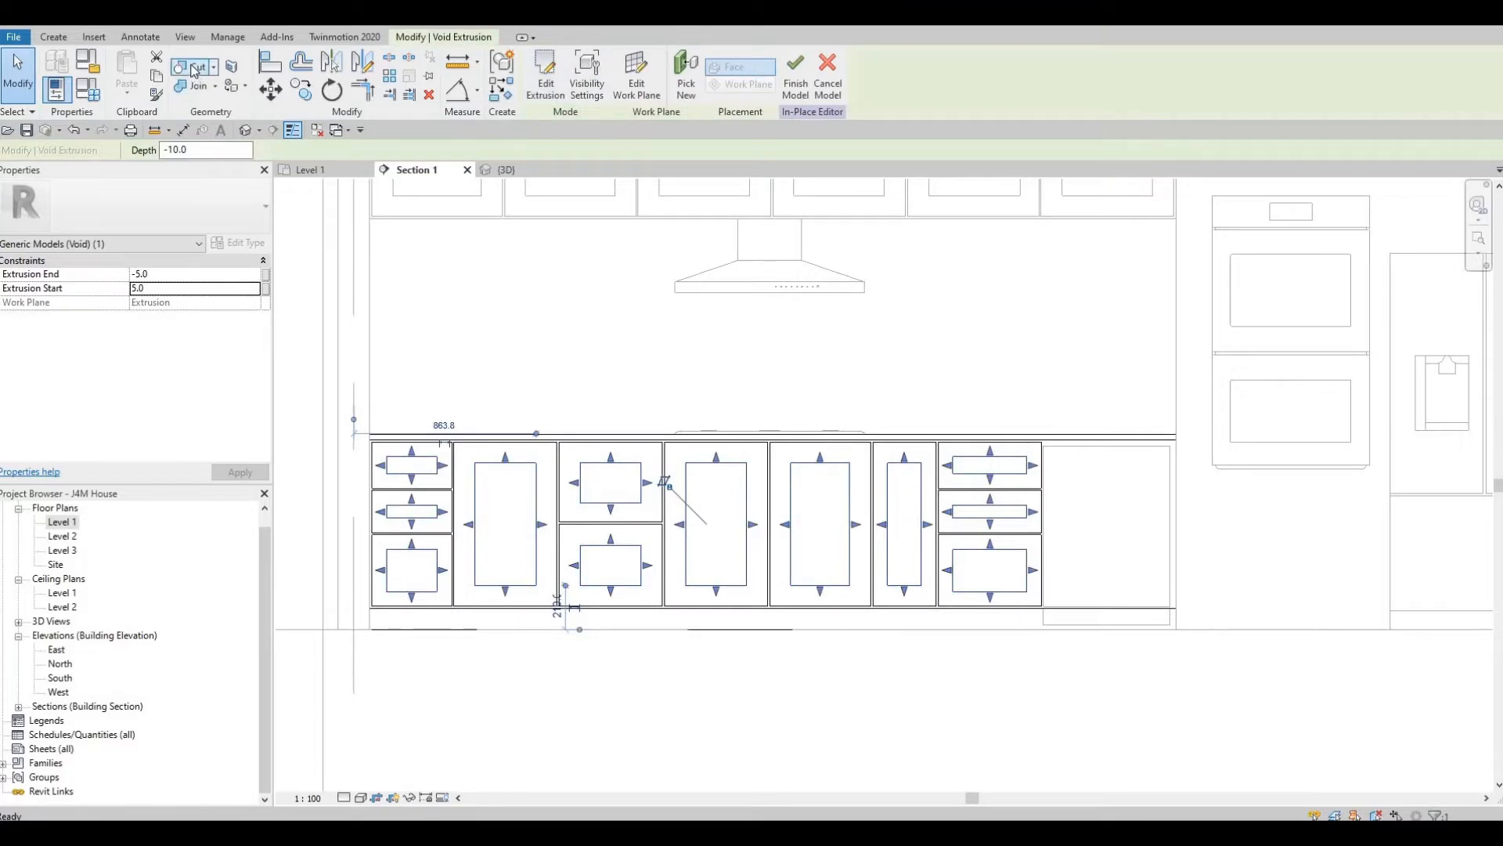
Step: Cut the base cabinet fronts with the void extrusion and finish the in-place model, checking the recessed panels in the 3D view
{"action": "left_click", "coordinate": [194, 69]}
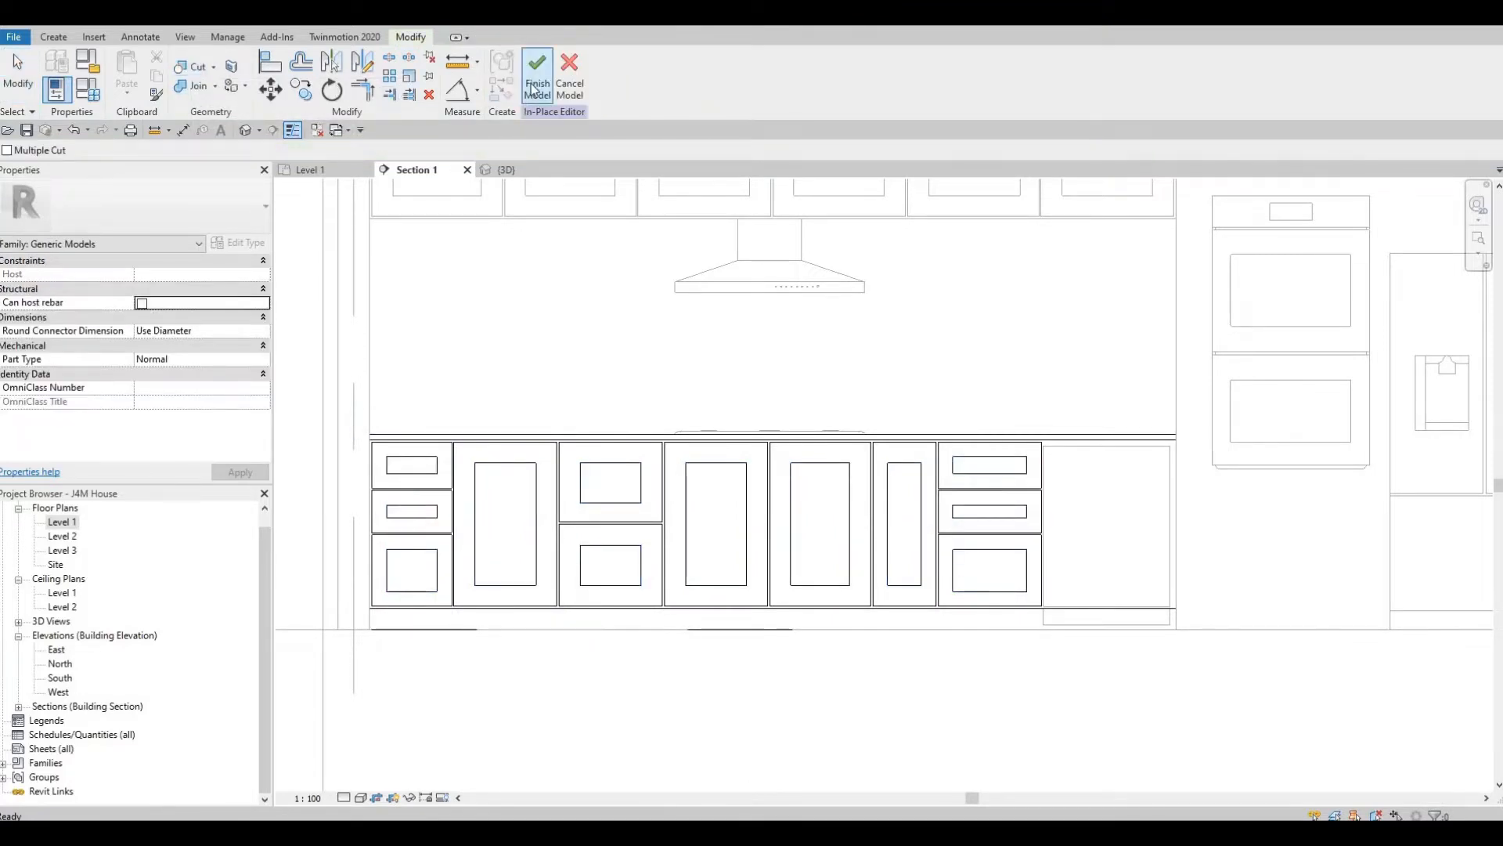
{"action": "left_click", "coordinate": [535, 88]}
{"action": "left_click", "coordinate": [247, 133]}
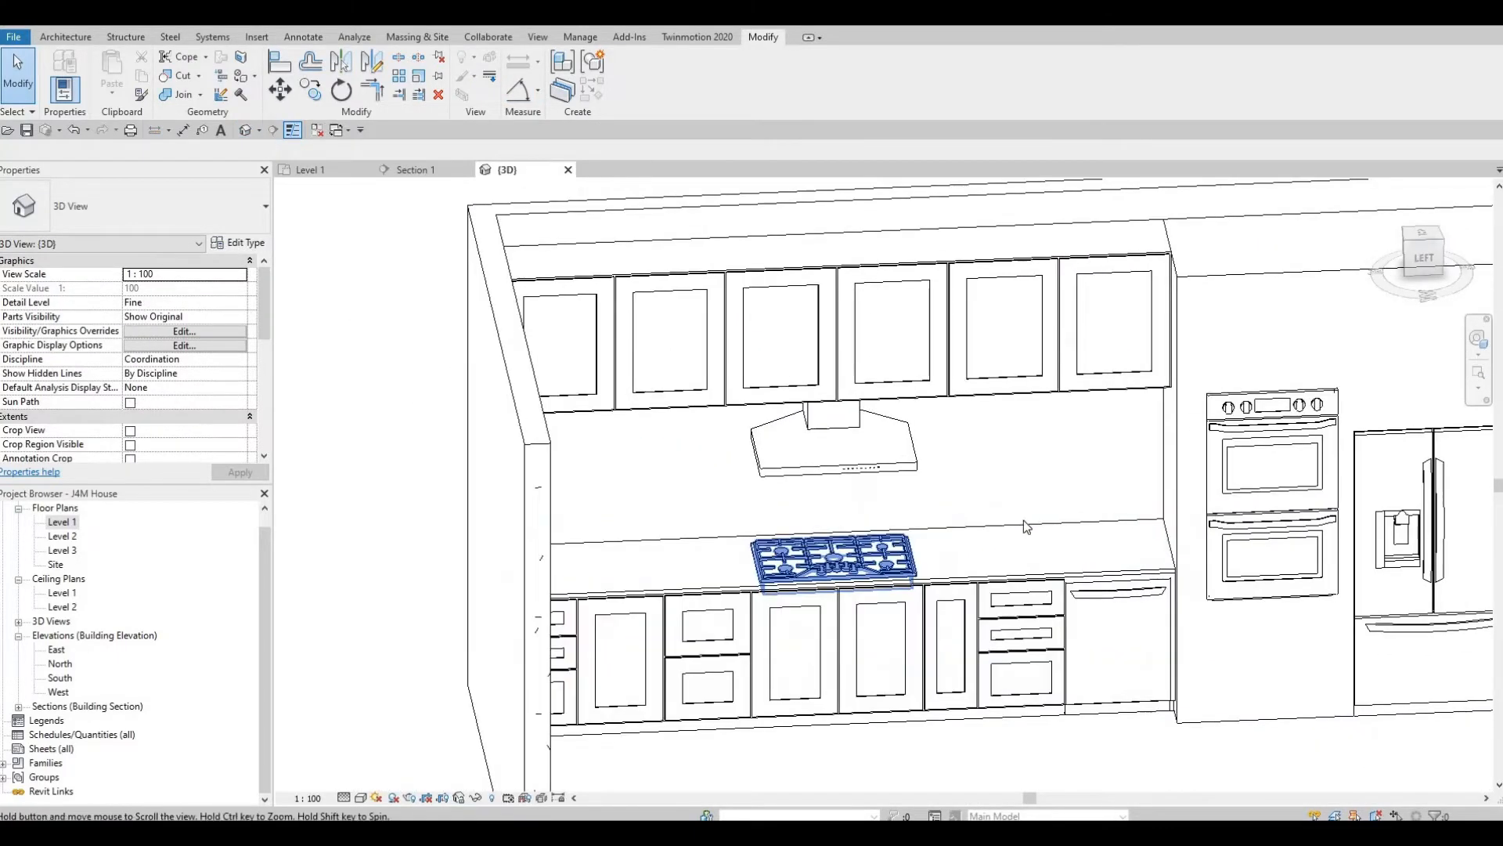
{"action": "scroll", "coordinate": [1022, 520], "scroll_direction": "up", "scroll_amount": 5}
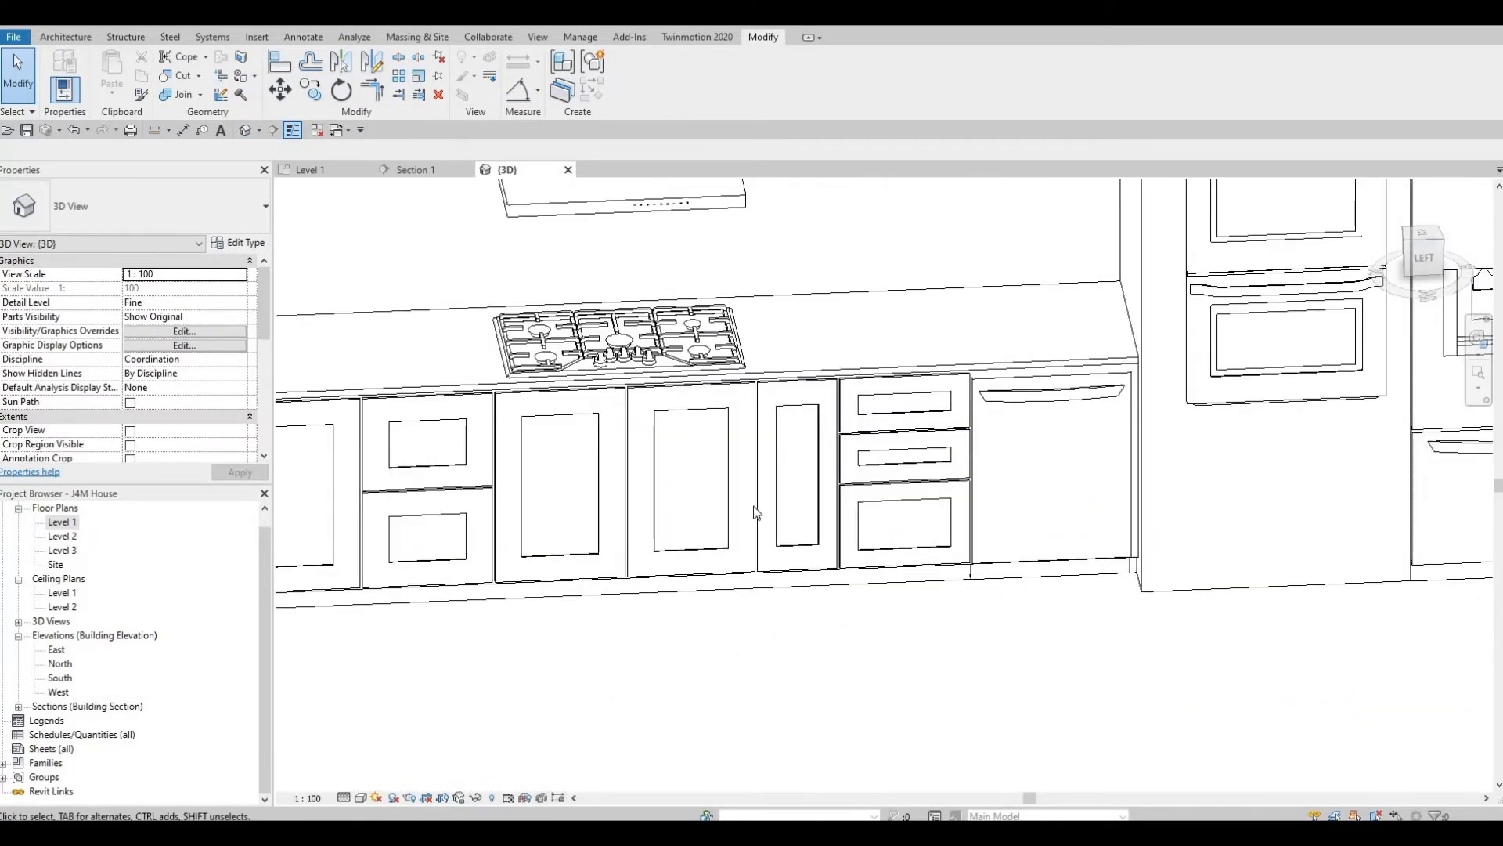
{"action": "scroll", "coordinate": [744, 577], "scroll_direction": "down", "scroll_amount": 3}
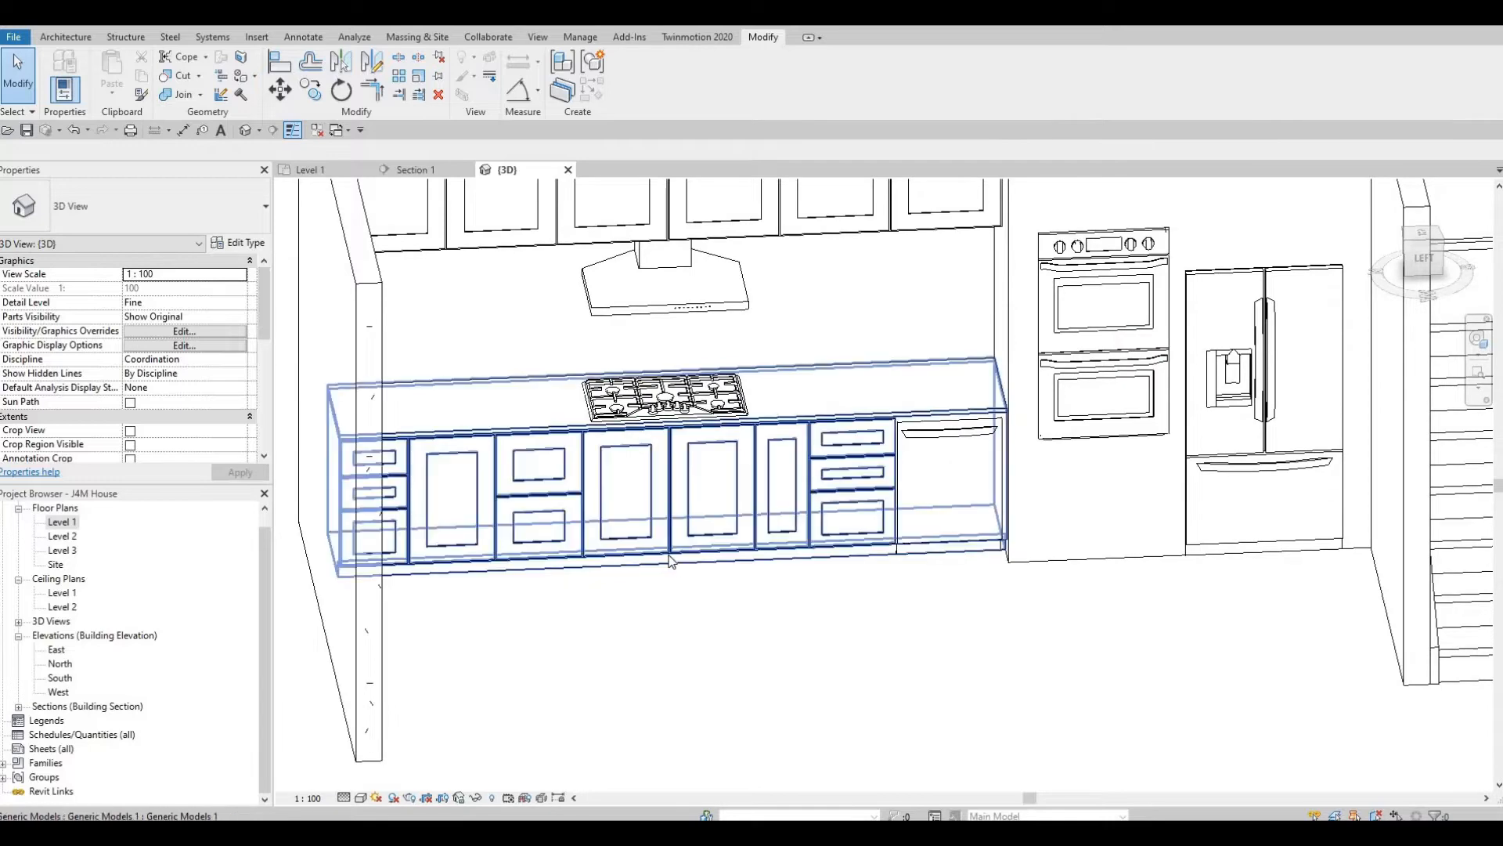
{"action": "scroll", "coordinate": [667, 561], "scroll_direction": "down", "scroll_amount": 2}
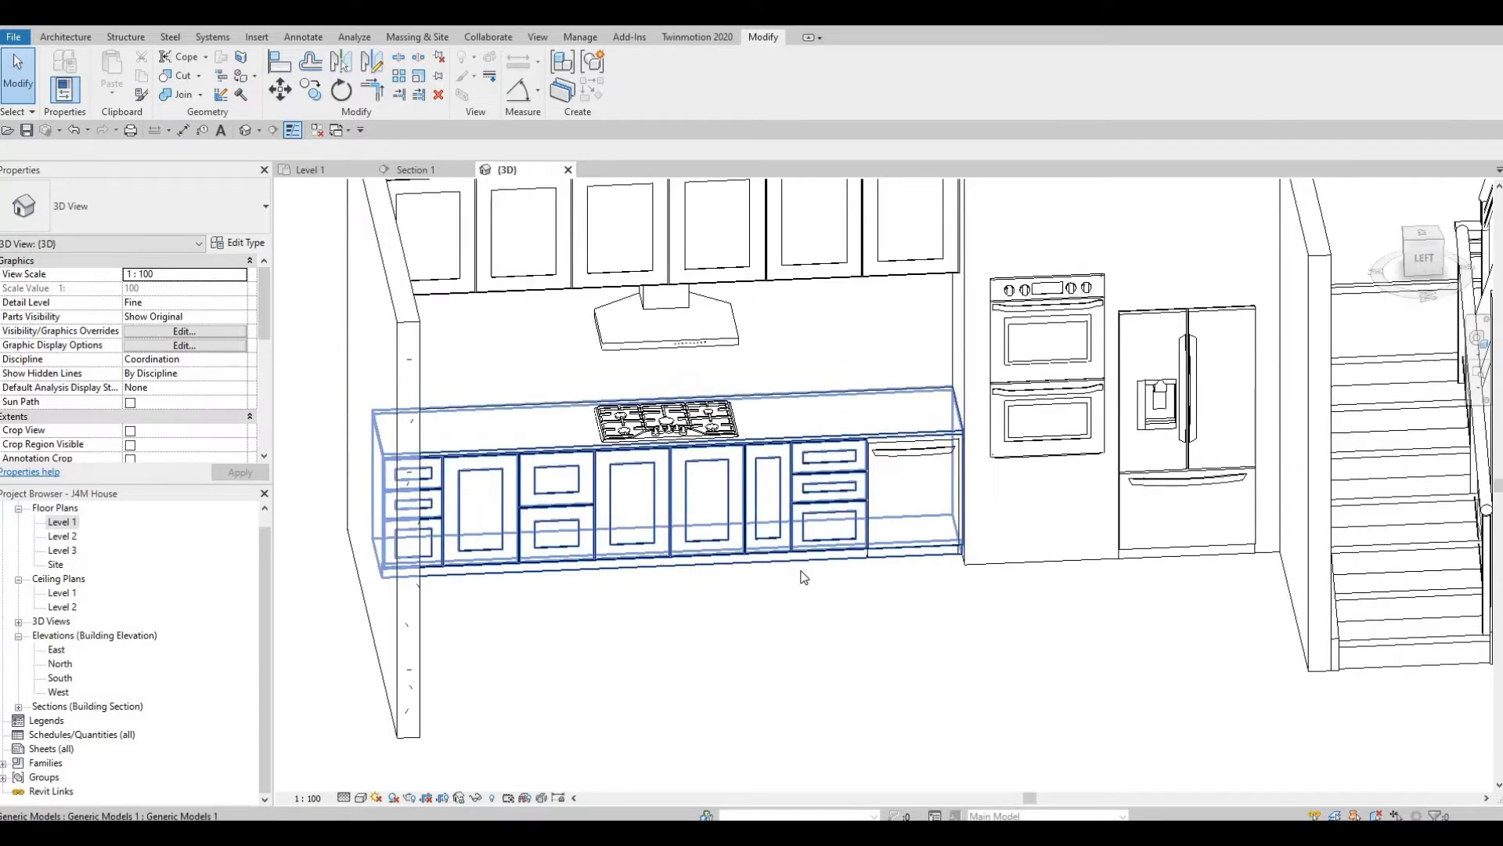
{"action": "scroll", "coordinate": [802, 576], "scroll_direction": "down", "scroll_amount": 2}
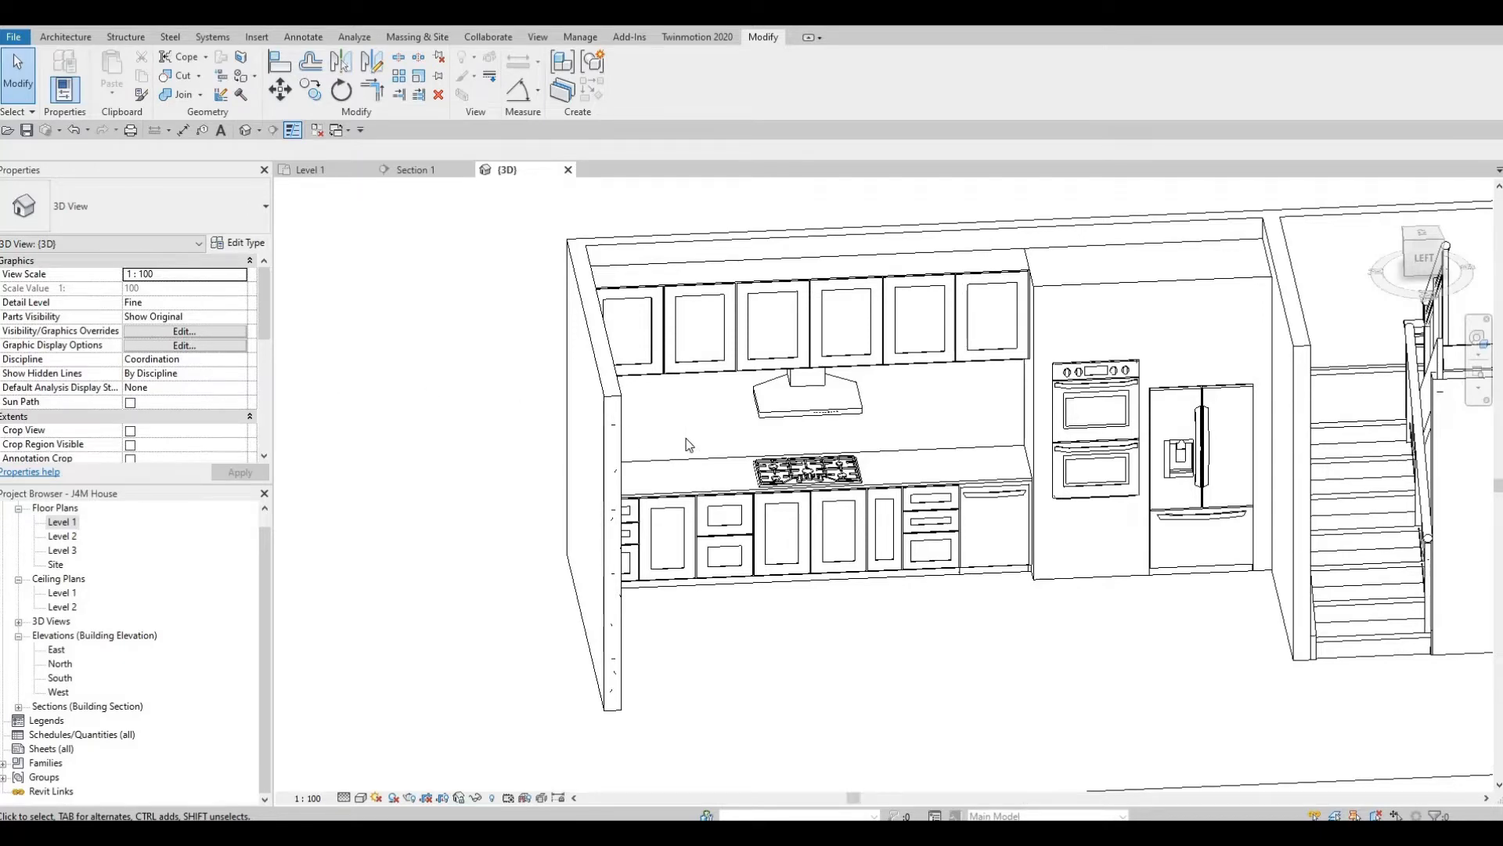
Step: Place a vertical HANDLE component on the lower corner of the third upper cabinet door, beside its right edge, in Section 1
{"action": "key", "text": "c"}
{"action": "key", "text": "m"}
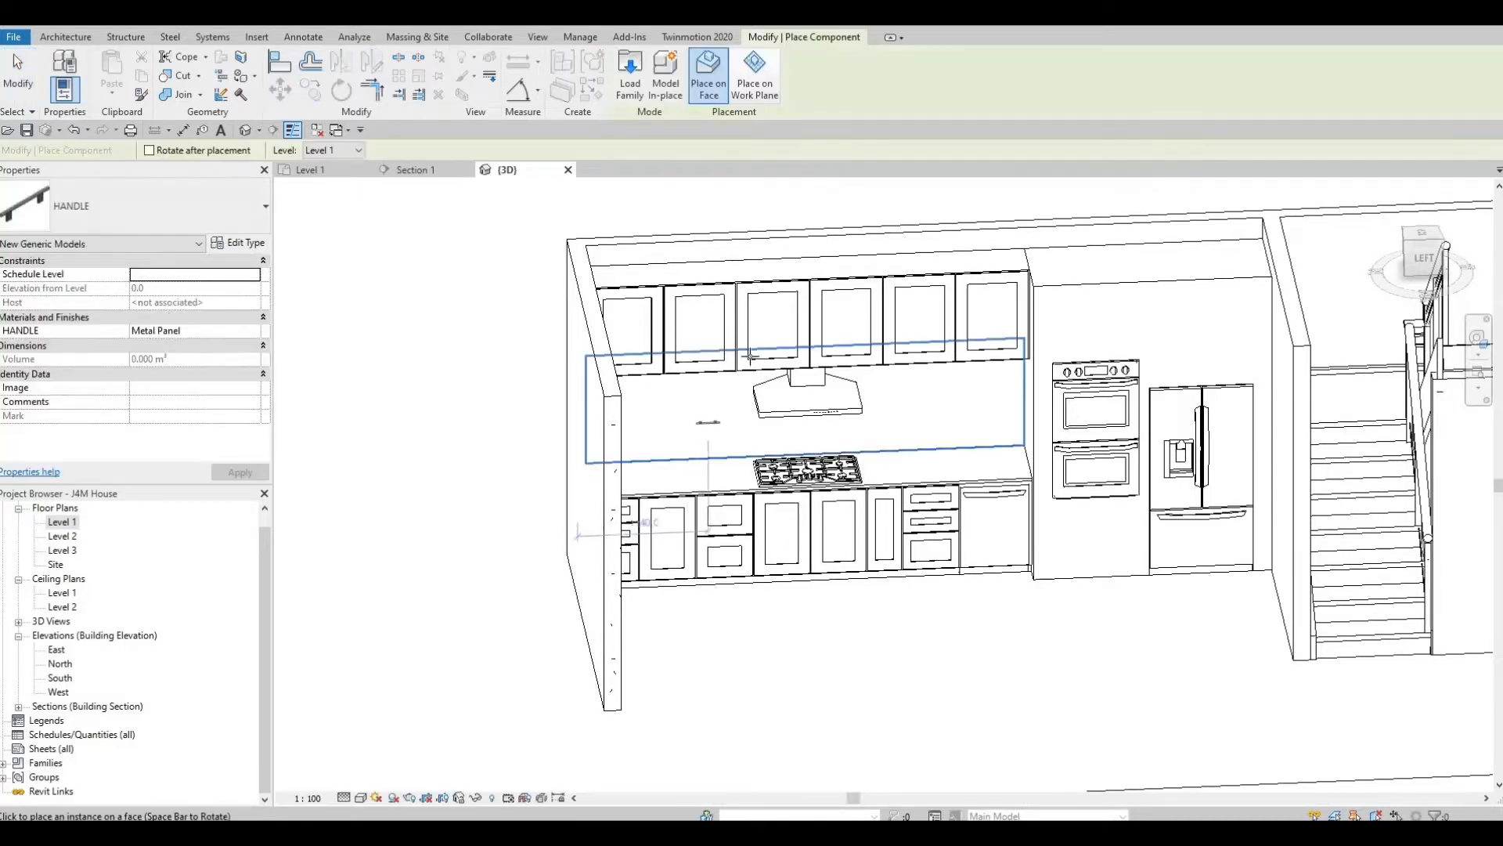
{"action": "scroll", "coordinate": [717, 353], "scroll_direction": "up", "scroll_amount": 4}
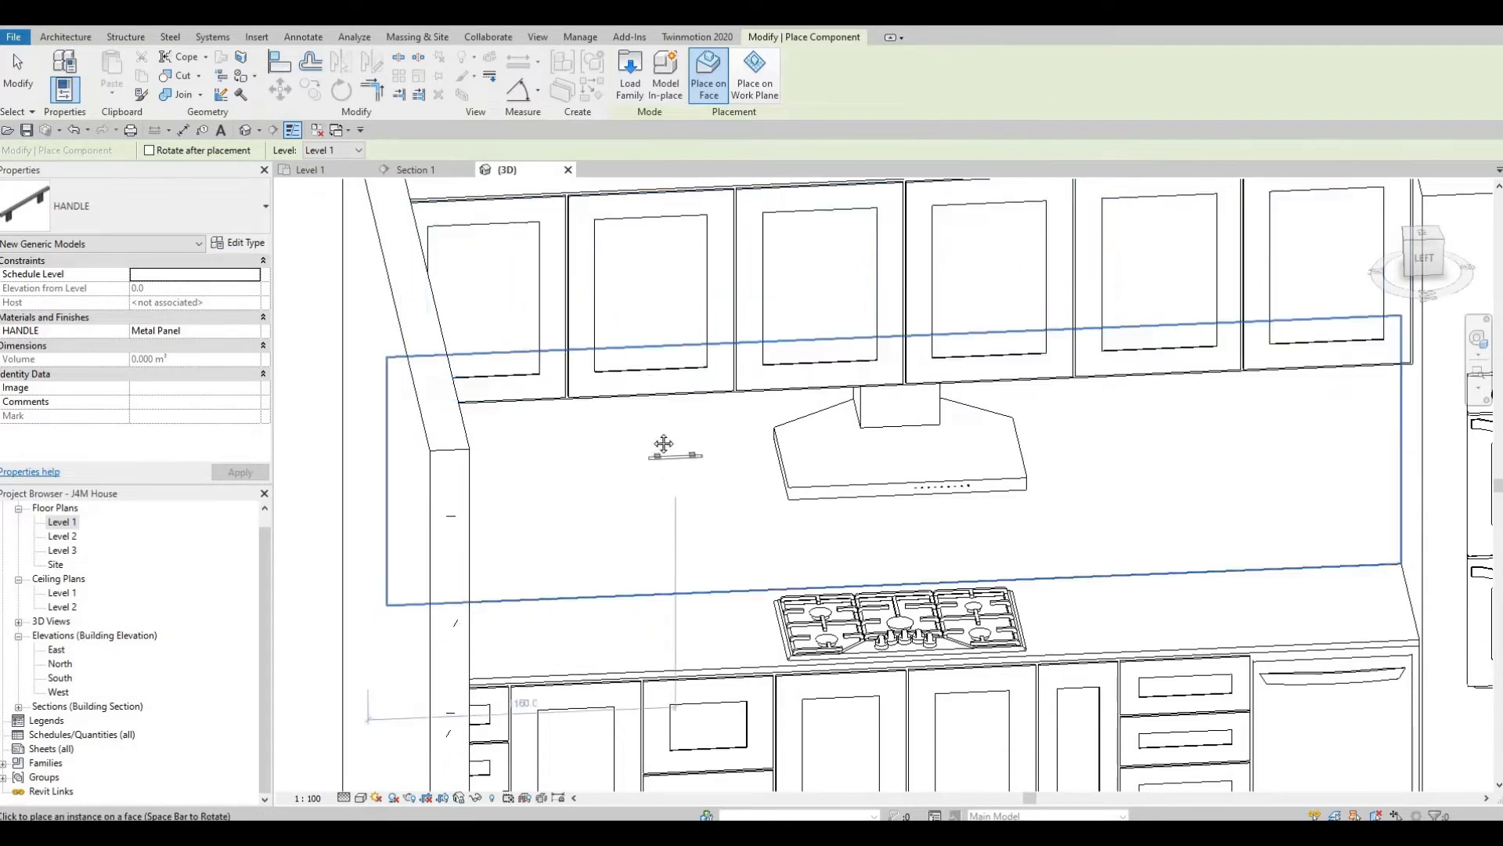
{"action": "scroll", "coordinate": [676, 470], "scroll_direction": "down", "scroll_amount": 1}
{"action": "middle_click_drag", "start_coordinate": [677, 470], "coordinate": [664, 368]}
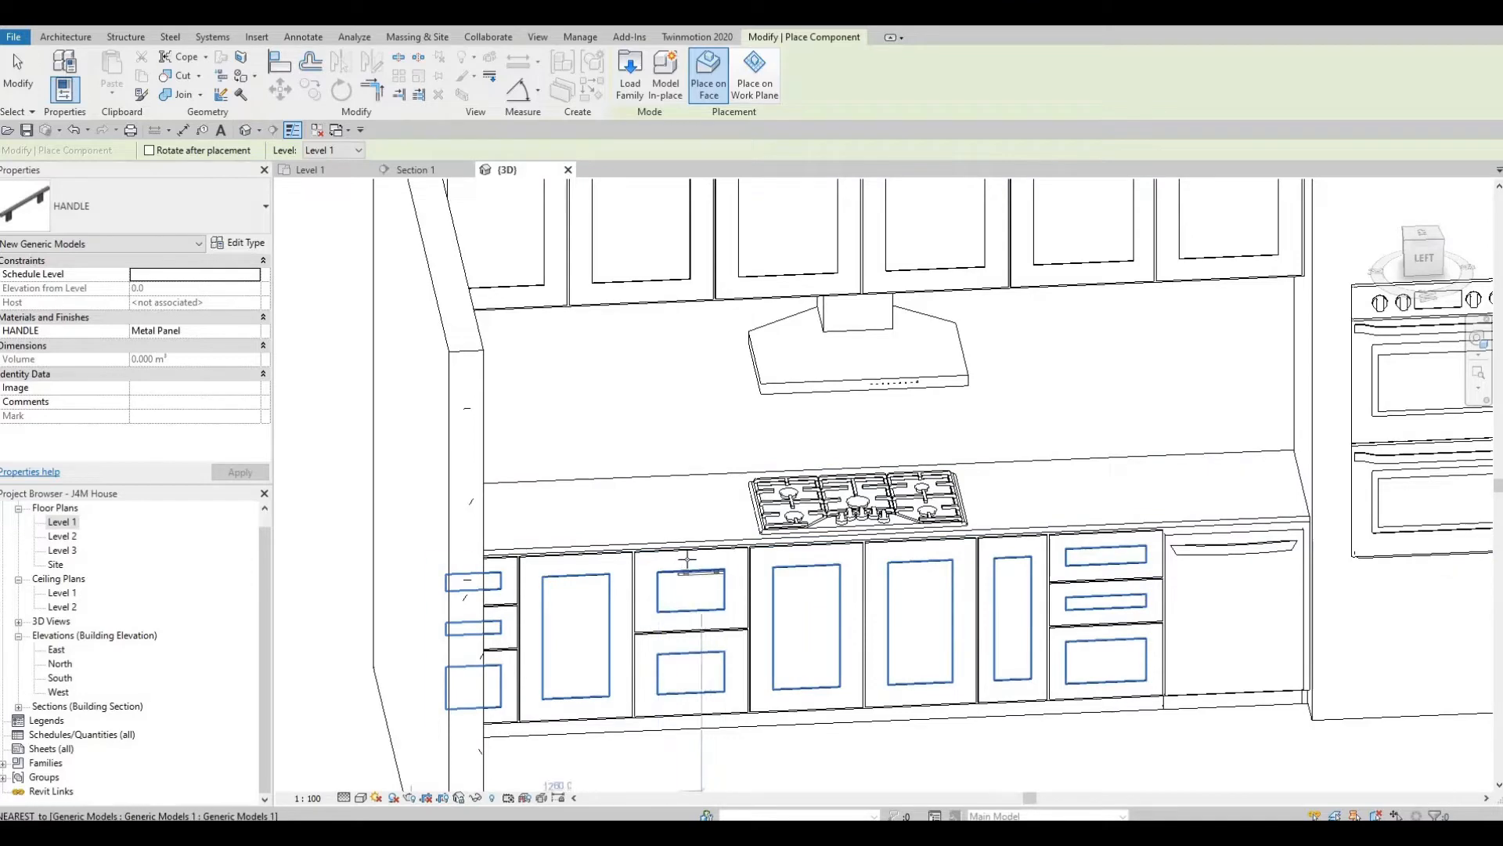
{"action": "scroll", "coordinate": [682, 562], "scroll_direction": "up", "scroll_amount": 2}
{"action": "scroll", "coordinate": [688, 557], "scroll_direction": "up", "scroll_amount": 1}
{"action": "scroll", "coordinate": [689, 559], "scroll_direction": "down", "scroll_amount": 2}
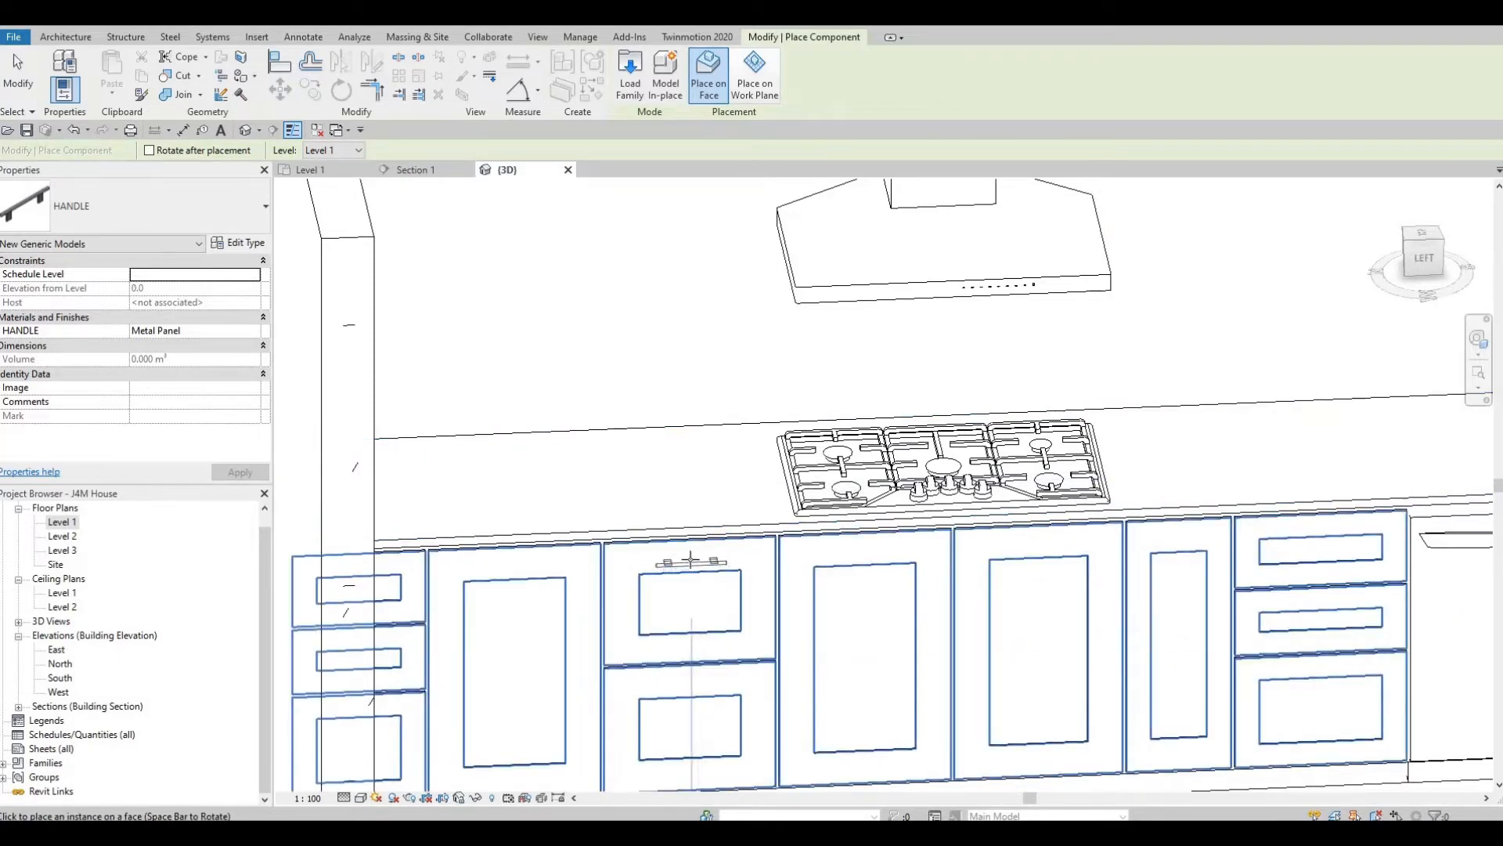
{"action": "left_click", "coordinate": [419, 169]}
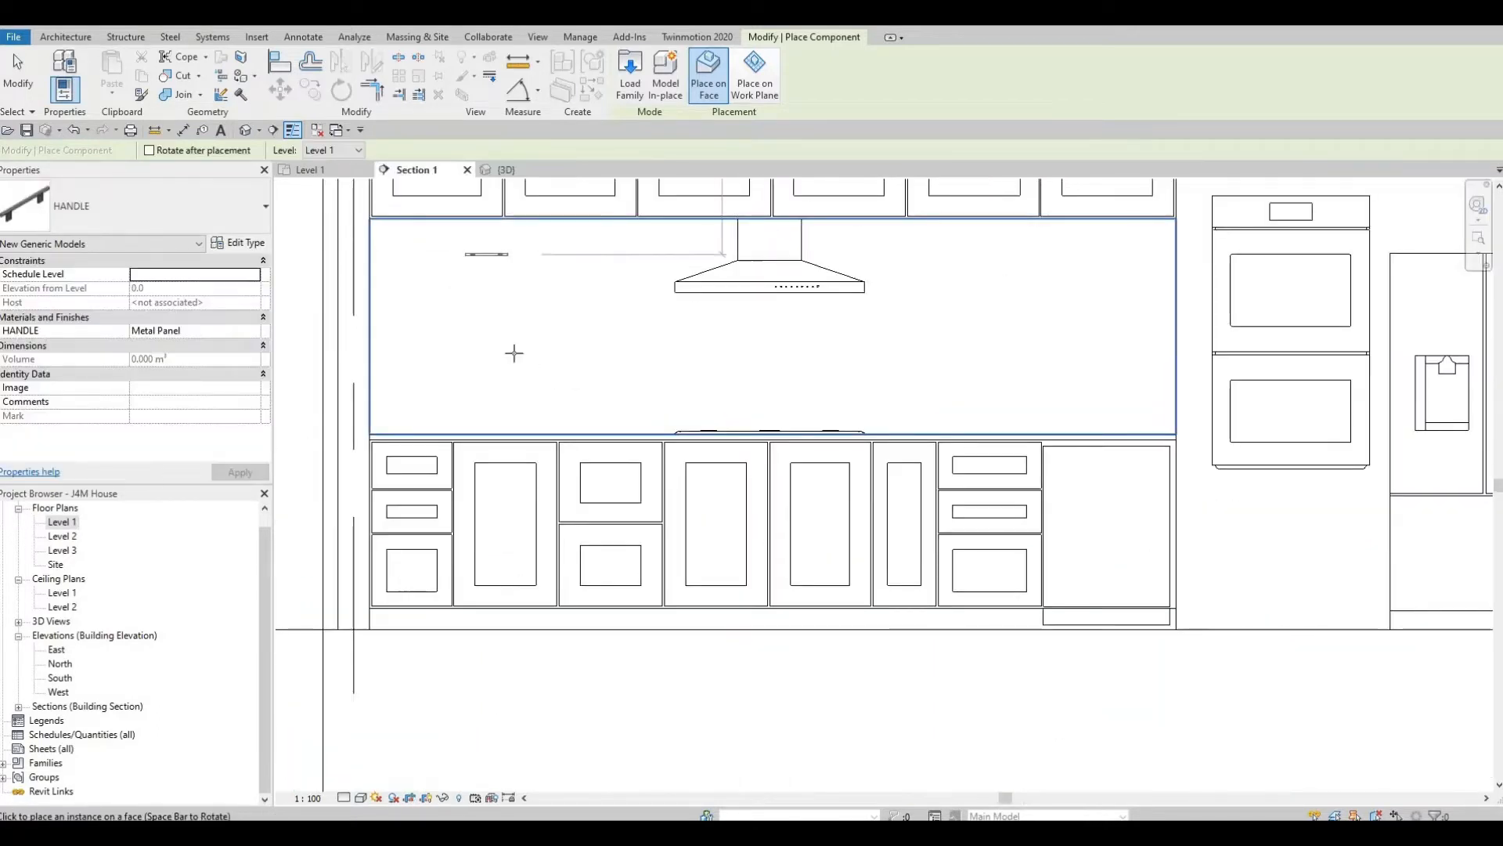
{"action": "scroll", "coordinate": [533, 324], "scroll_direction": "up", "scroll_amount": 6}
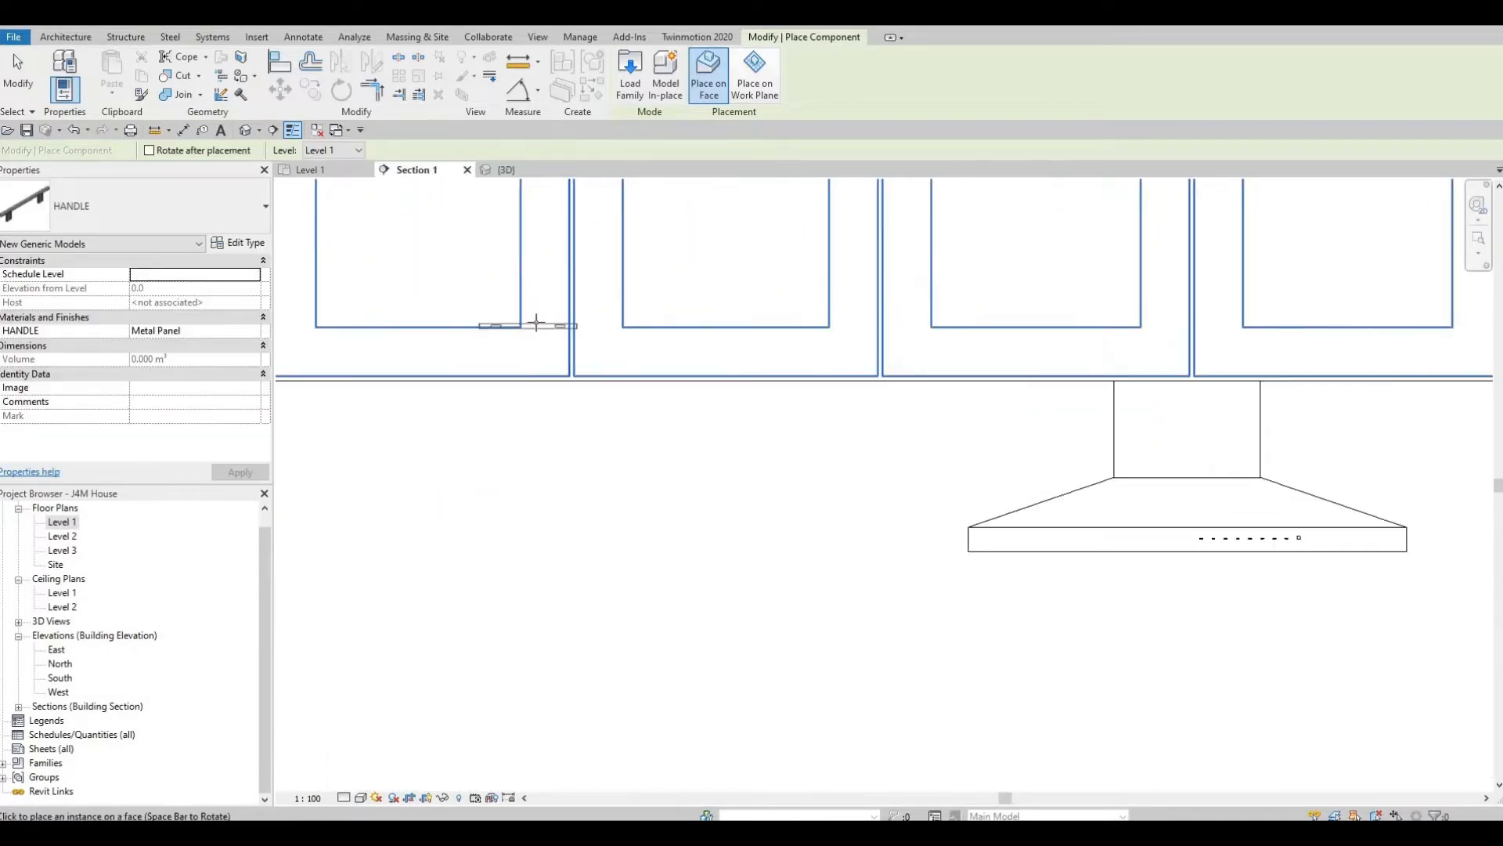
{"action": "scroll", "coordinate": [1167, 311], "scroll_direction": "up", "scroll_amount": 2}
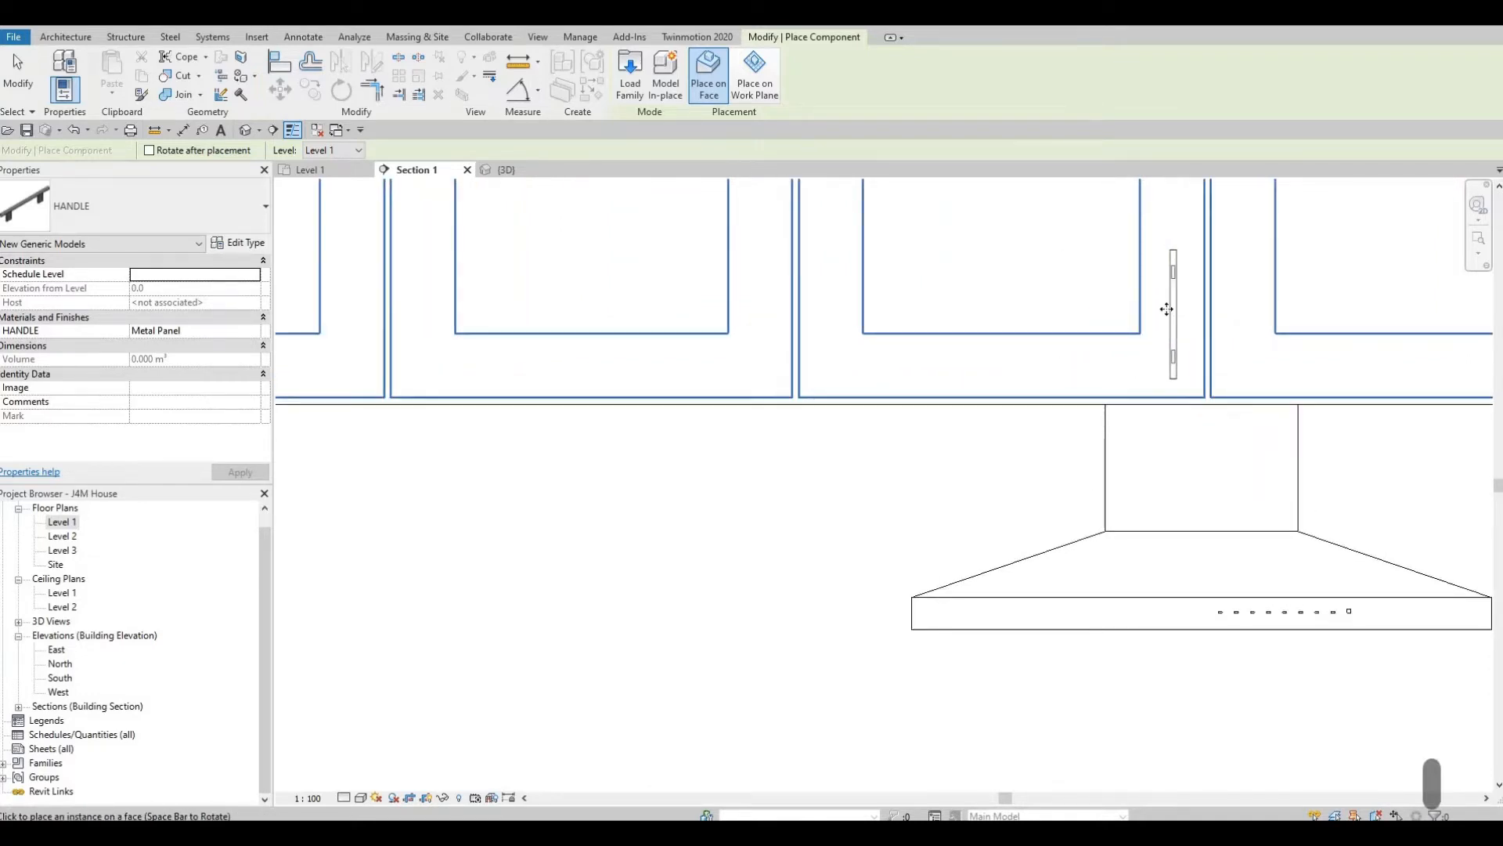
{"action": "scroll", "coordinate": [929, 406], "scroll_direction": "down", "scroll_amount": 4}
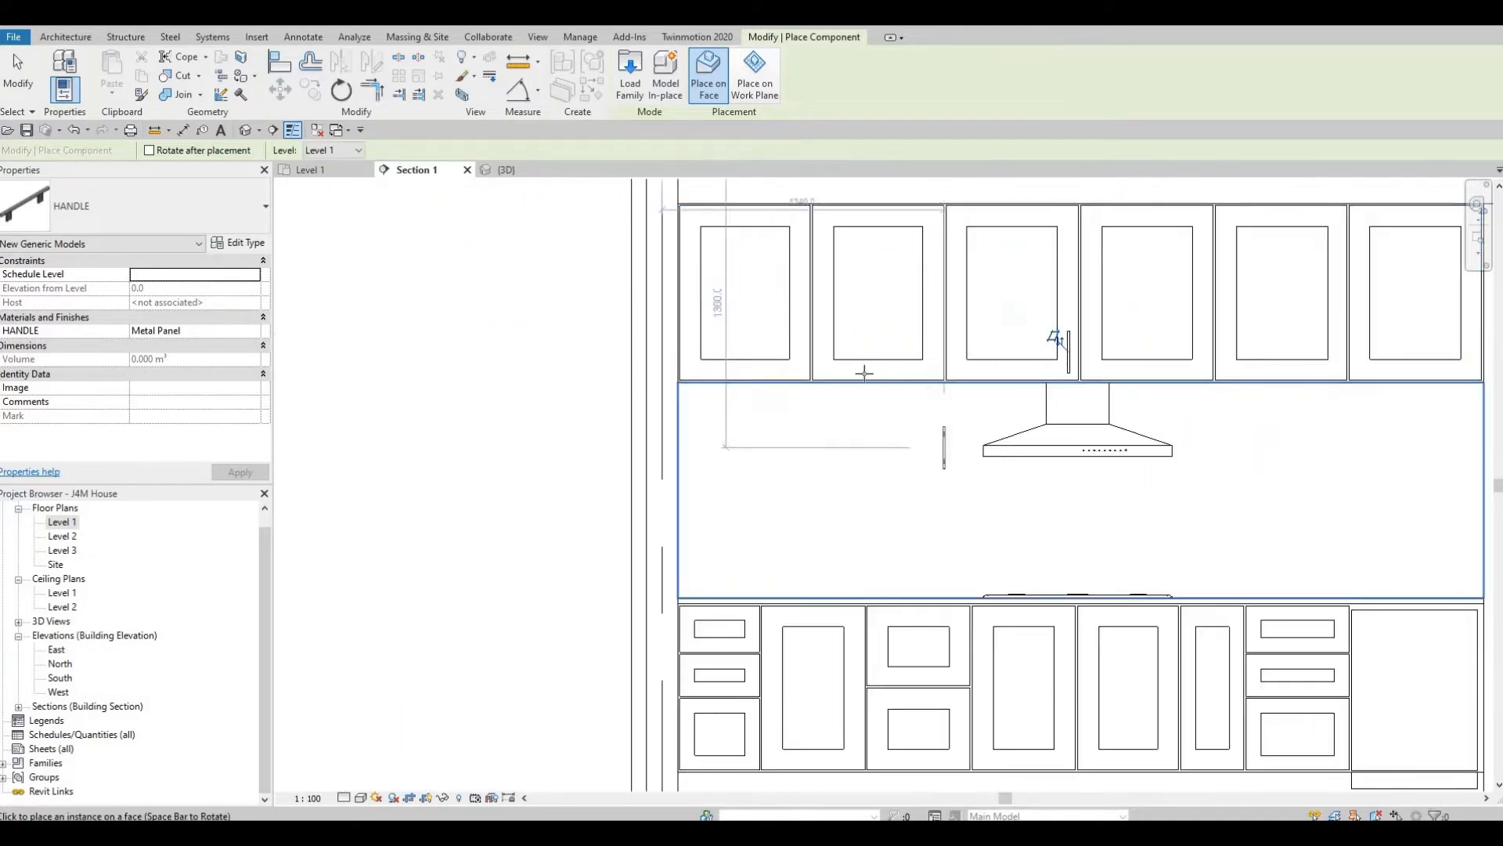
Step: Place a horizontal handle centred above the recessed panel on the top drawer of the left three-drawer base cabinet
{"action": "middle_click_drag", "start_coordinate": [873, 633], "coordinate": [827, 567]}
{"action": "scroll", "coordinate": [736, 568], "scroll_direction": "up", "scroll_amount": 5}
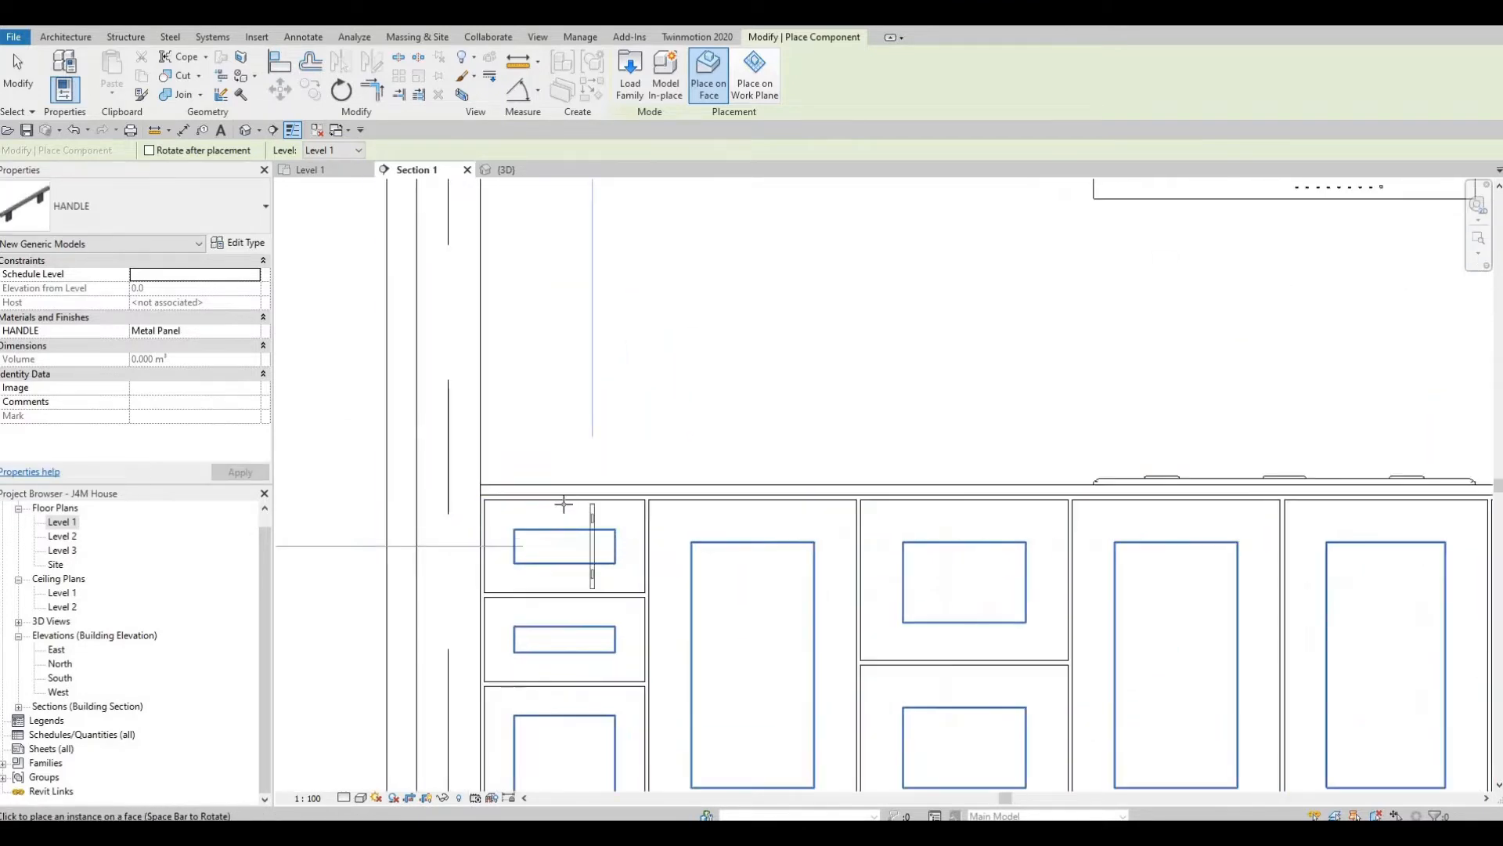
{"action": "scroll", "coordinate": [552, 527], "scroll_direction": "up", "scroll_amount": 1}
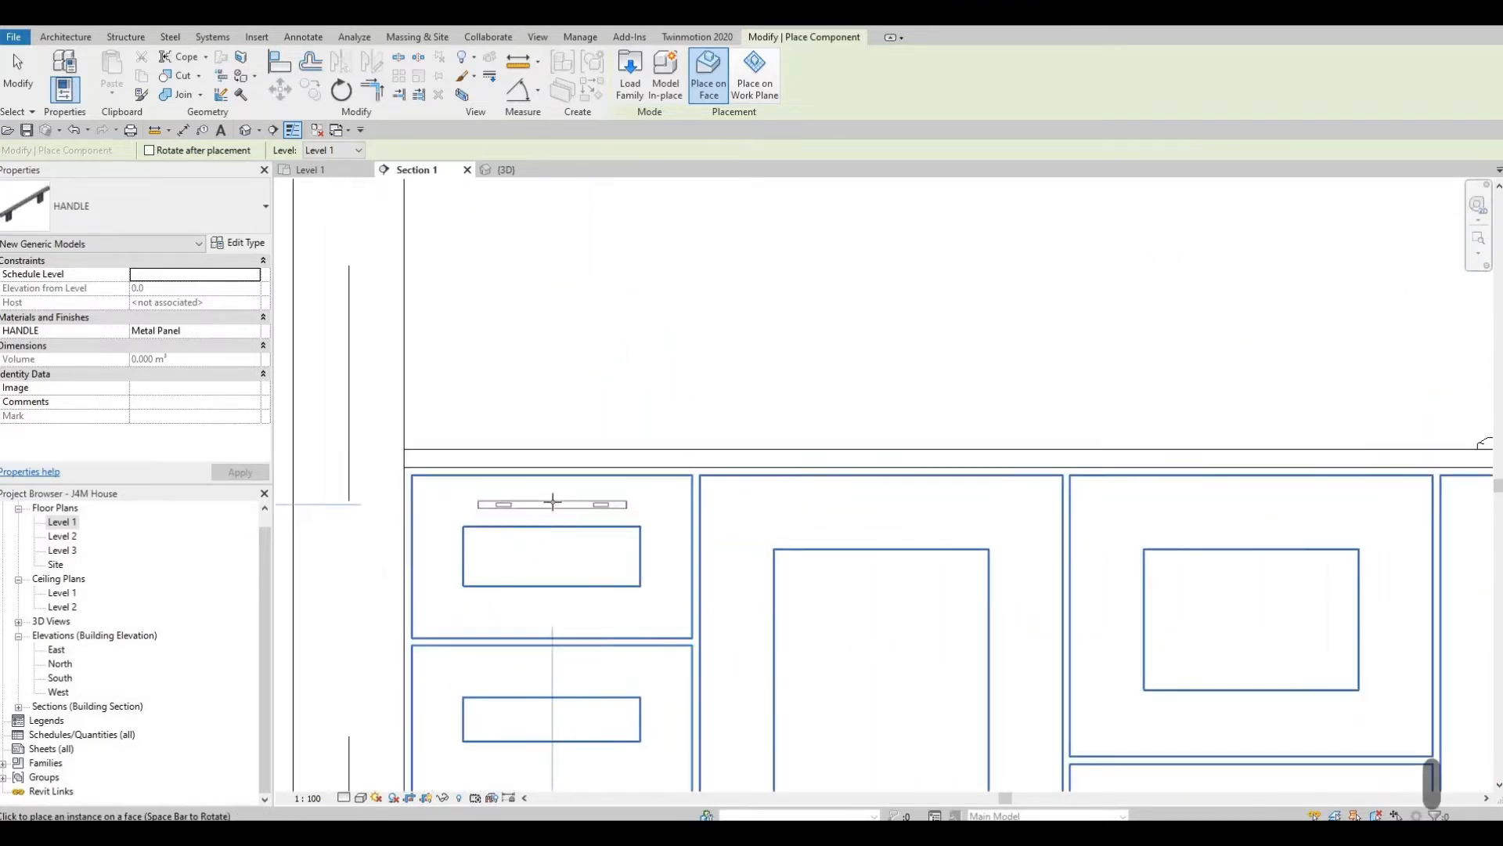
{"action": "left_click", "coordinate": [561, 503]}
Step: Place a vertical handle near the upper right corner of the left base door under the cooktop
{"action": "scroll", "coordinate": [946, 533], "scroll_direction": "down", "scroll_amount": 3}
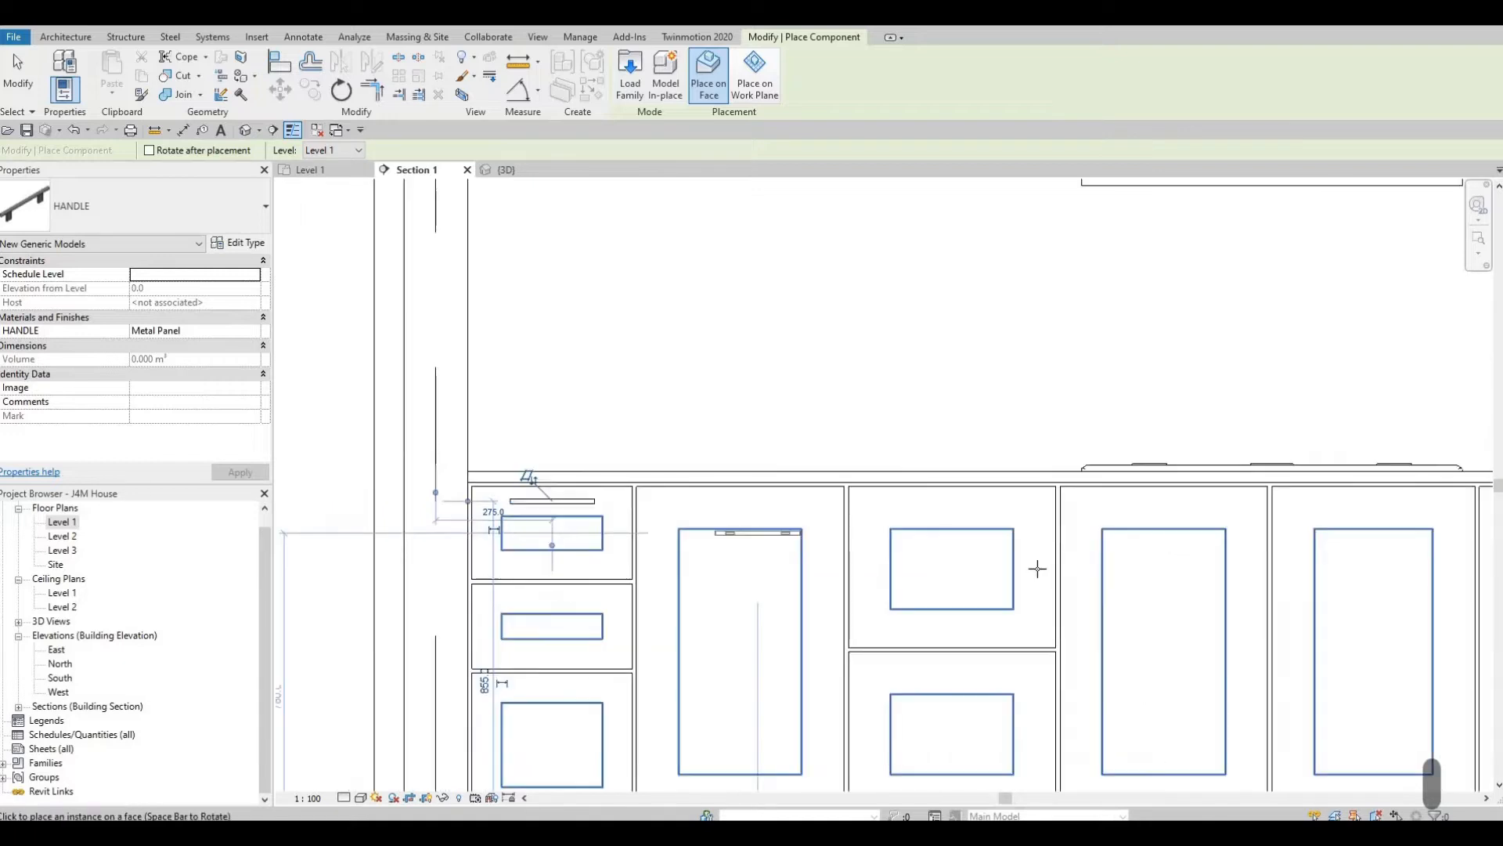
{"action": "middle_click_drag", "start_coordinate": [1036, 567], "coordinate": [838, 506]}
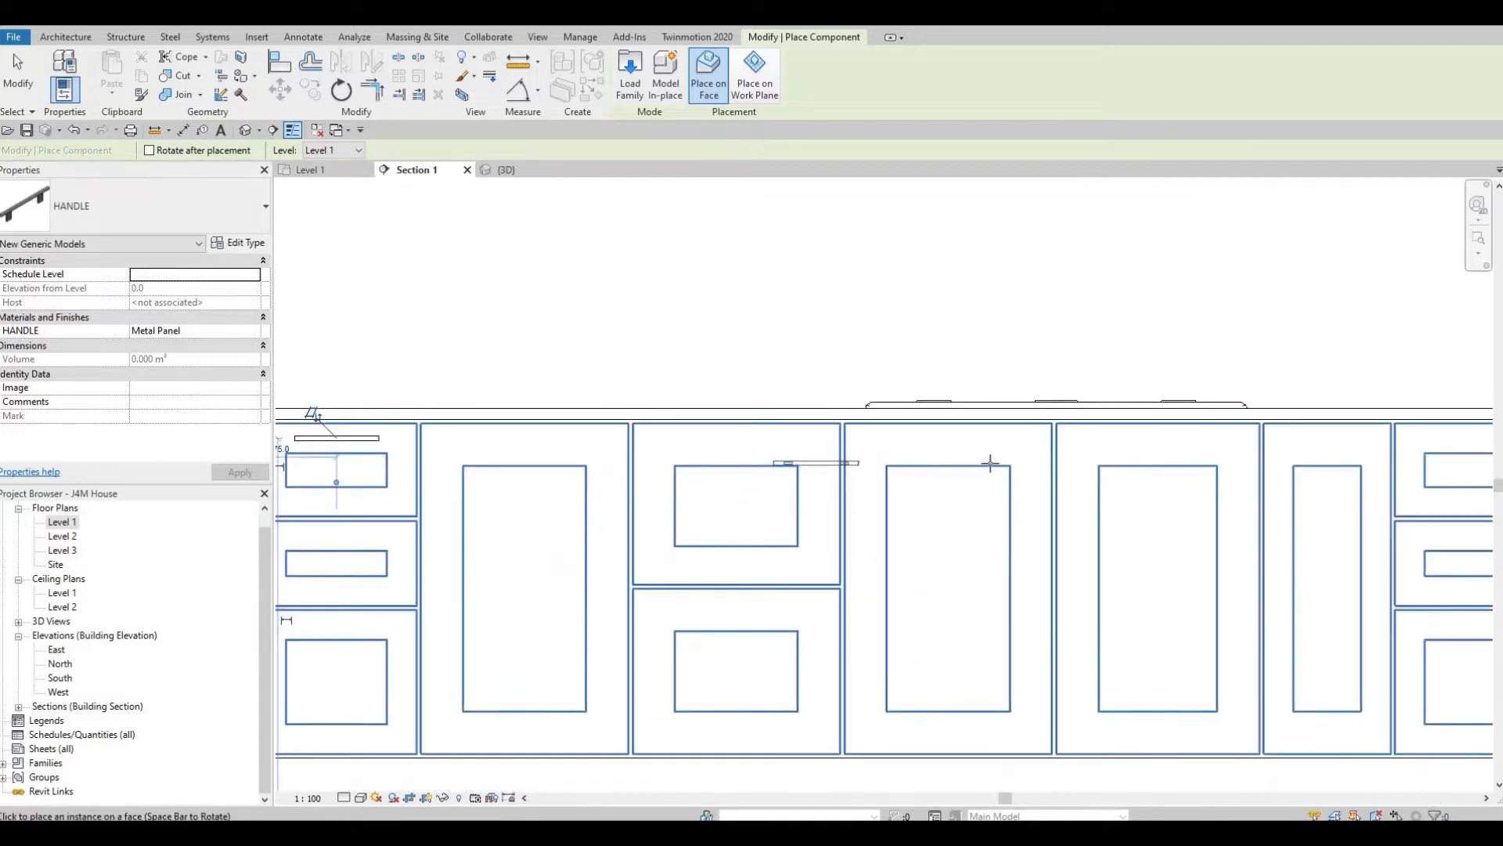
{"action": "scroll", "coordinate": [1057, 490], "scroll_direction": "up", "scroll_amount": 4}
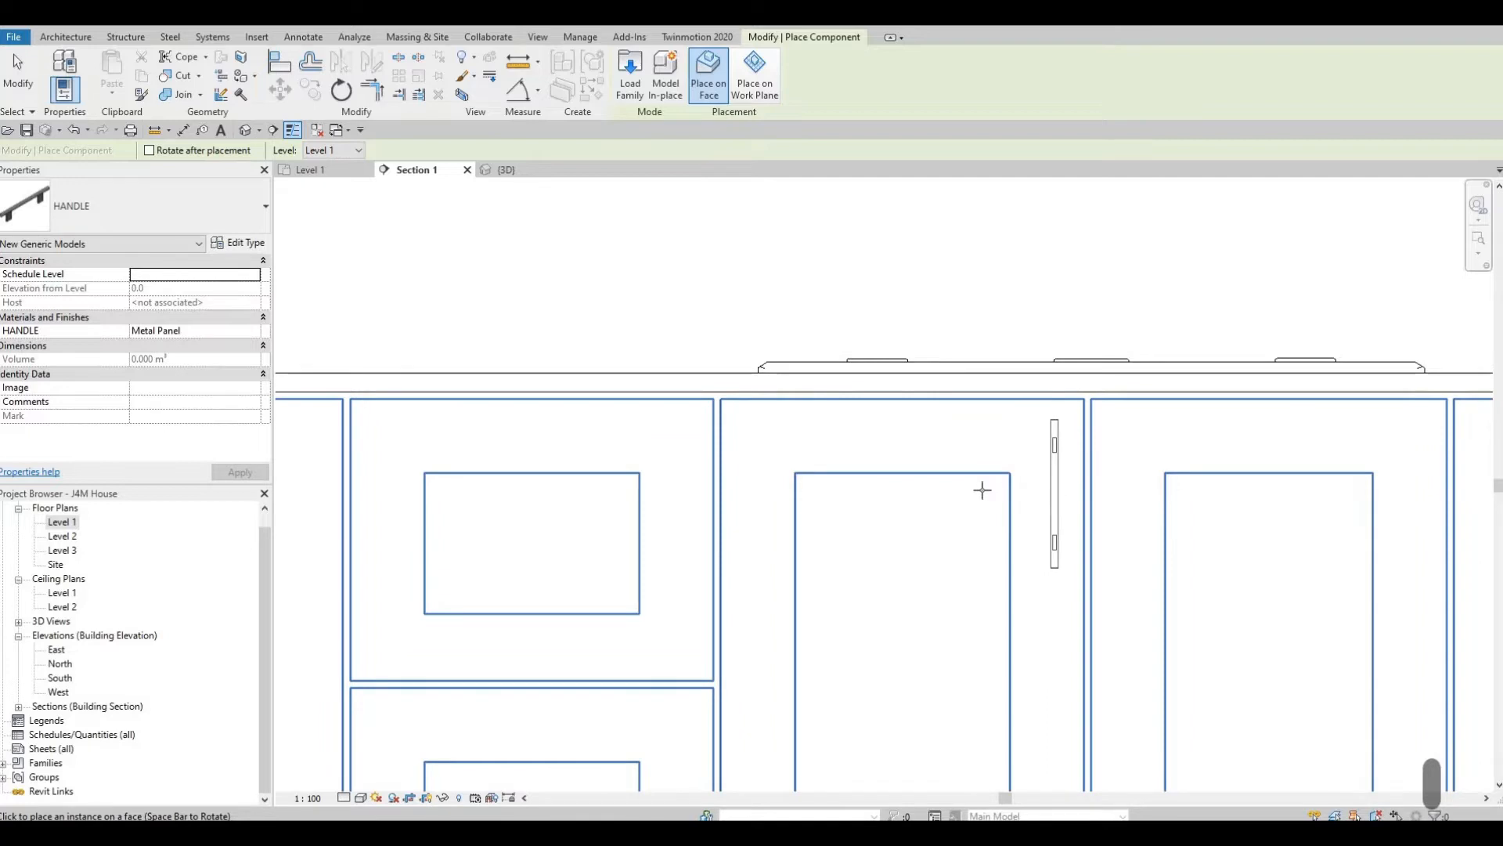
{"action": "scroll", "coordinate": [983, 490], "scroll_direction": "down", "scroll_amount": 8}
{"action": "scroll", "coordinate": [1011, 491], "scroll_direction": "up", "scroll_amount": 2}
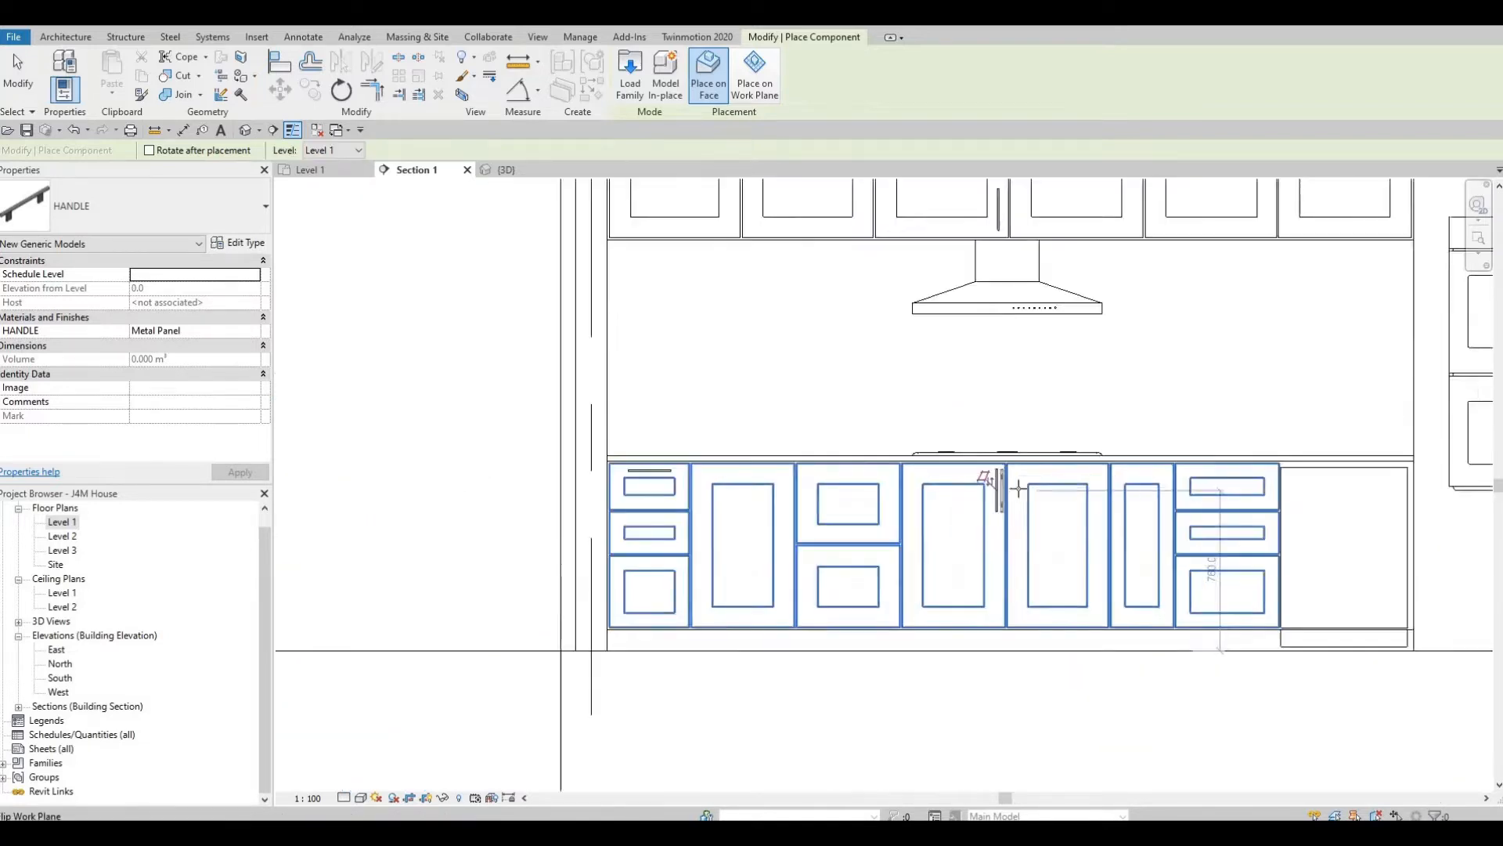
{"action": "scroll", "coordinate": [1018, 489], "scroll_direction": "up", "scroll_amount": 6}
{"action": "key", "text": "Escape"}
{"action": "key", "text": "Escape"}
{"action": "key", "text": "Escape"}
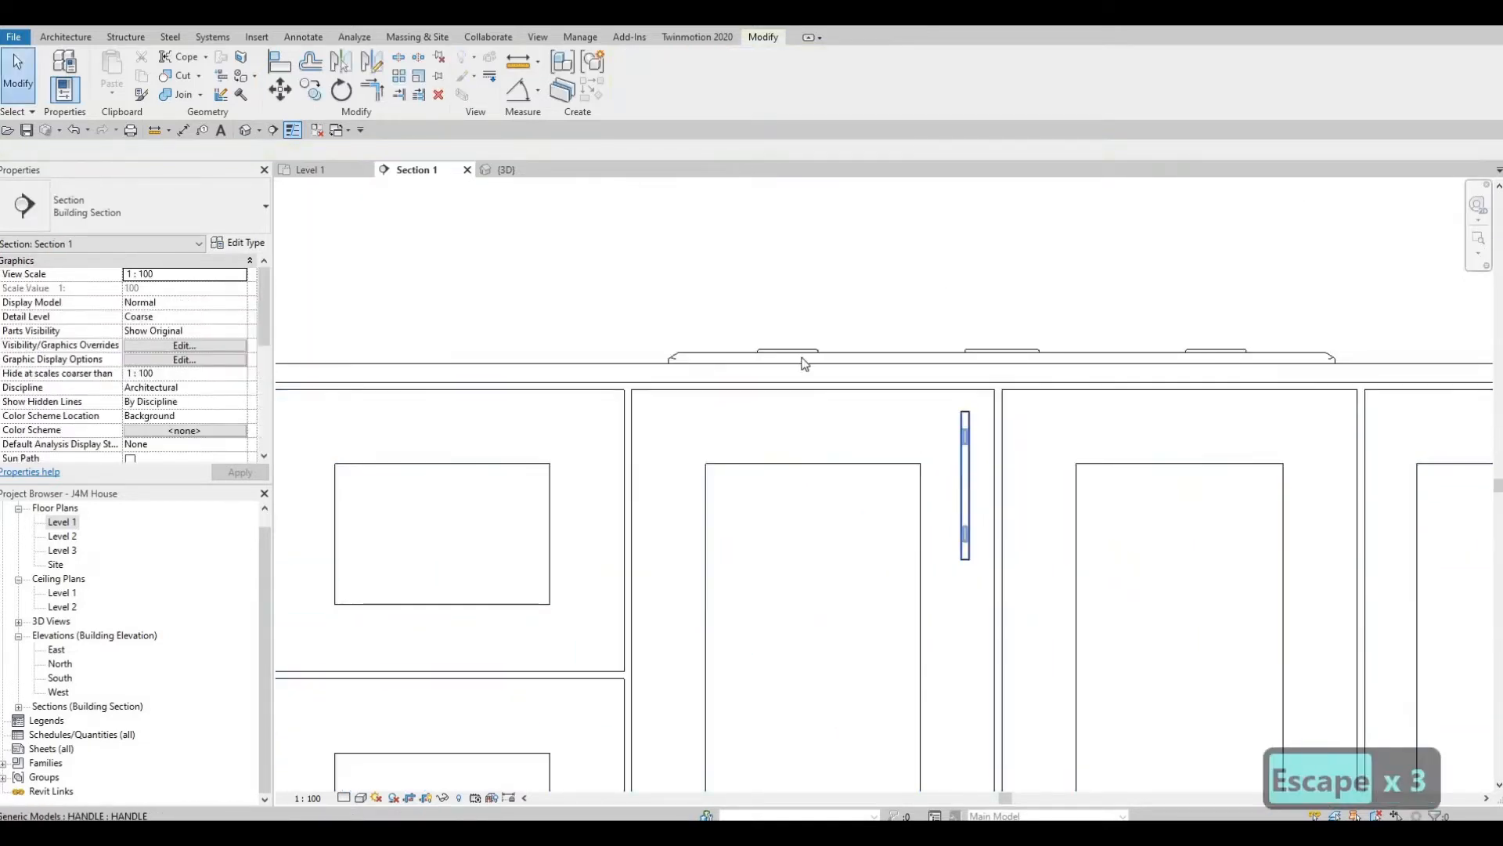
Step: Mirror the vertical handle onto the adjacent base door about the centreline of the gap between the two doors
{"action": "left_click", "coordinate": [371, 62]}
{"action": "scroll", "coordinate": [898, 281], "scroll_direction": "up", "scroll_amount": 2}
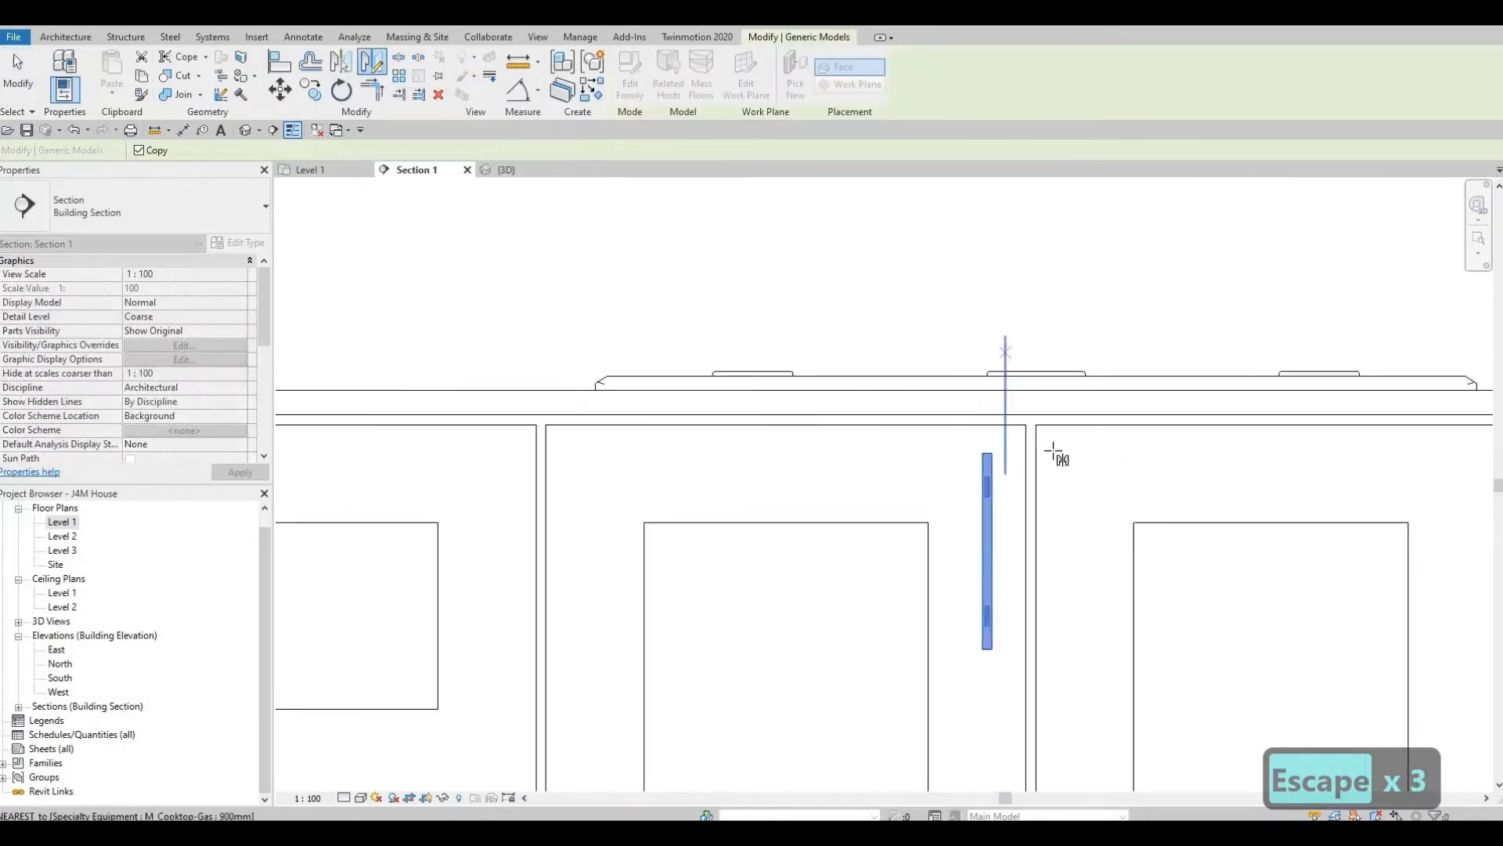
{"action": "scroll", "coordinate": [1054, 462], "scroll_direction": "up", "scroll_amount": 3}
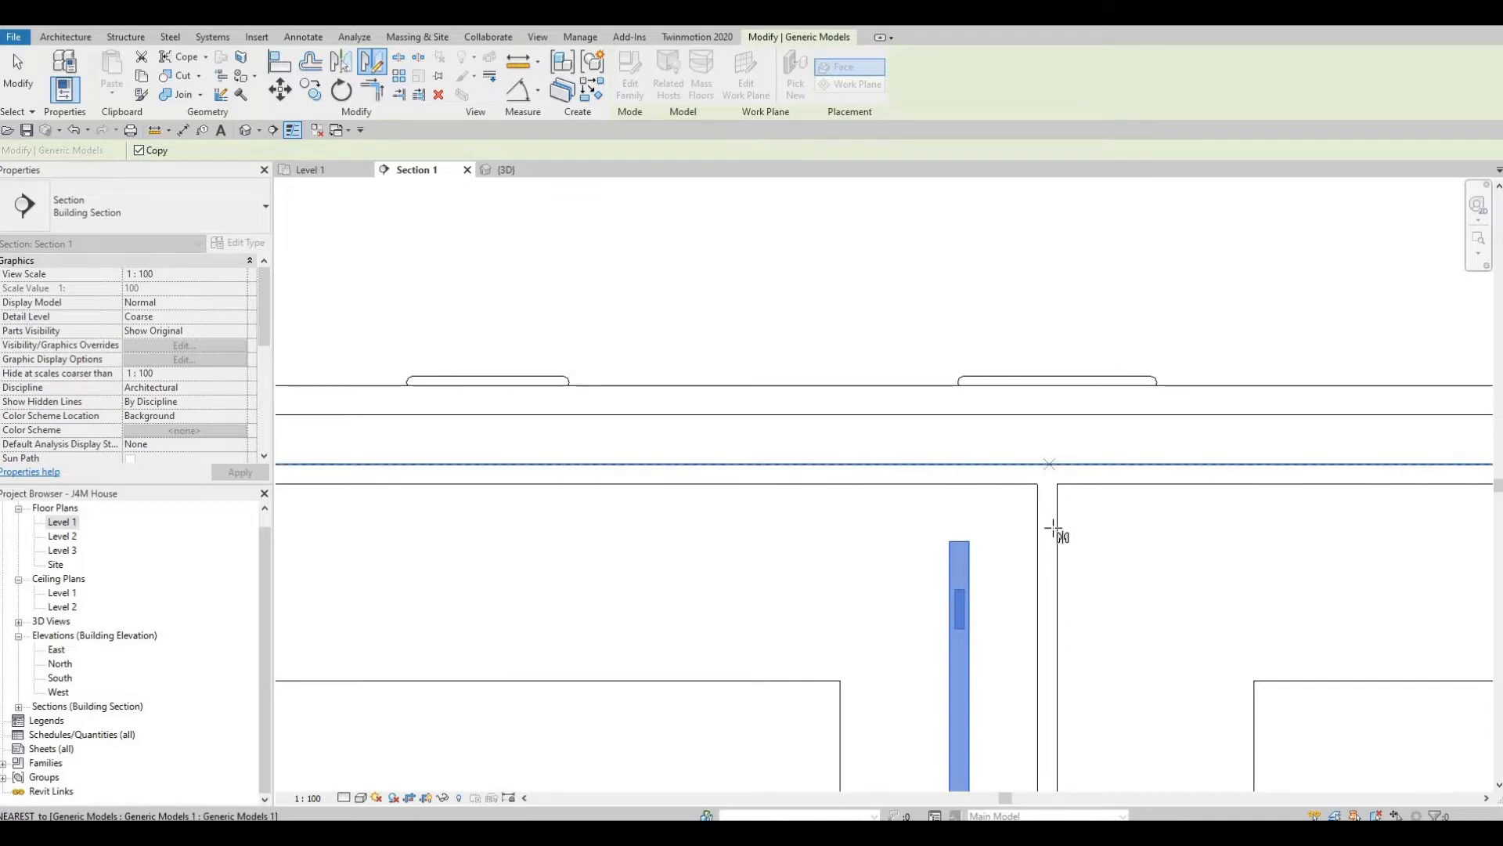
{"action": "left_click", "coordinate": [1049, 465]}
{"action": "key", "text": "Escape"}
{"action": "key", "text": "Escape"}
{"action": "key", "text": "Escape"}
{"action": "scroll", "coordinate": [1096, 627], "scroll_direction": "down", "scroll_amount": 3}
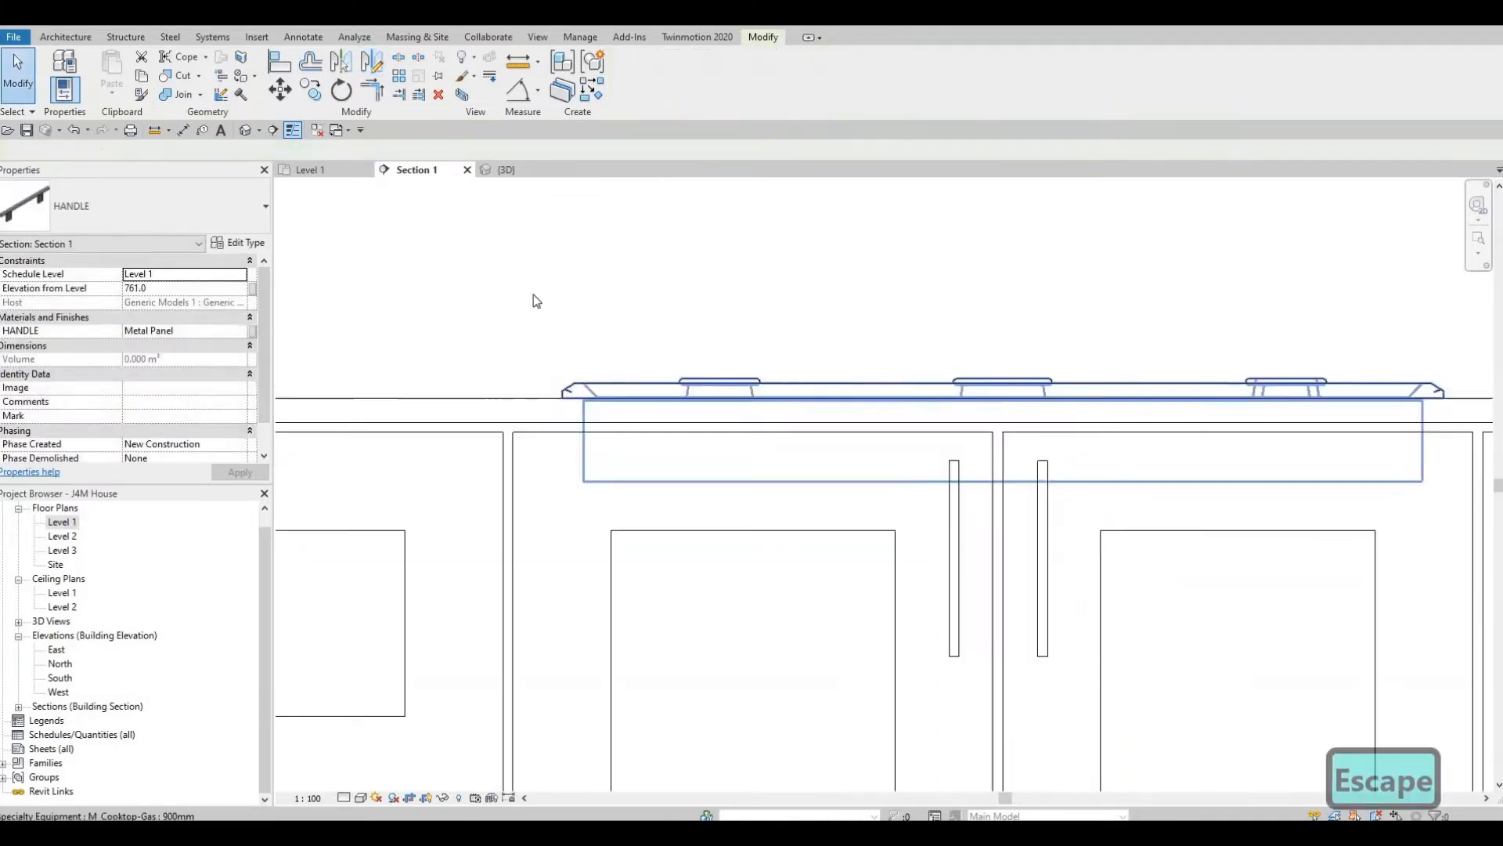
Step: Copy the top drawer's handle 230 down onto the middle drawer of the left three-drawer cabinet
{"action": "scroll", "coordinate": [493, 306], "scroll_direction": "down", "scroll_amount": 1}
{"action": "middle_click_drag", "start_coordinate": [493, 305], "coordinate": [619, 494]}
{"action": "scroll", "coordinate": [619, 494], "scroll_direction": "down", "scroll_amount": 2}
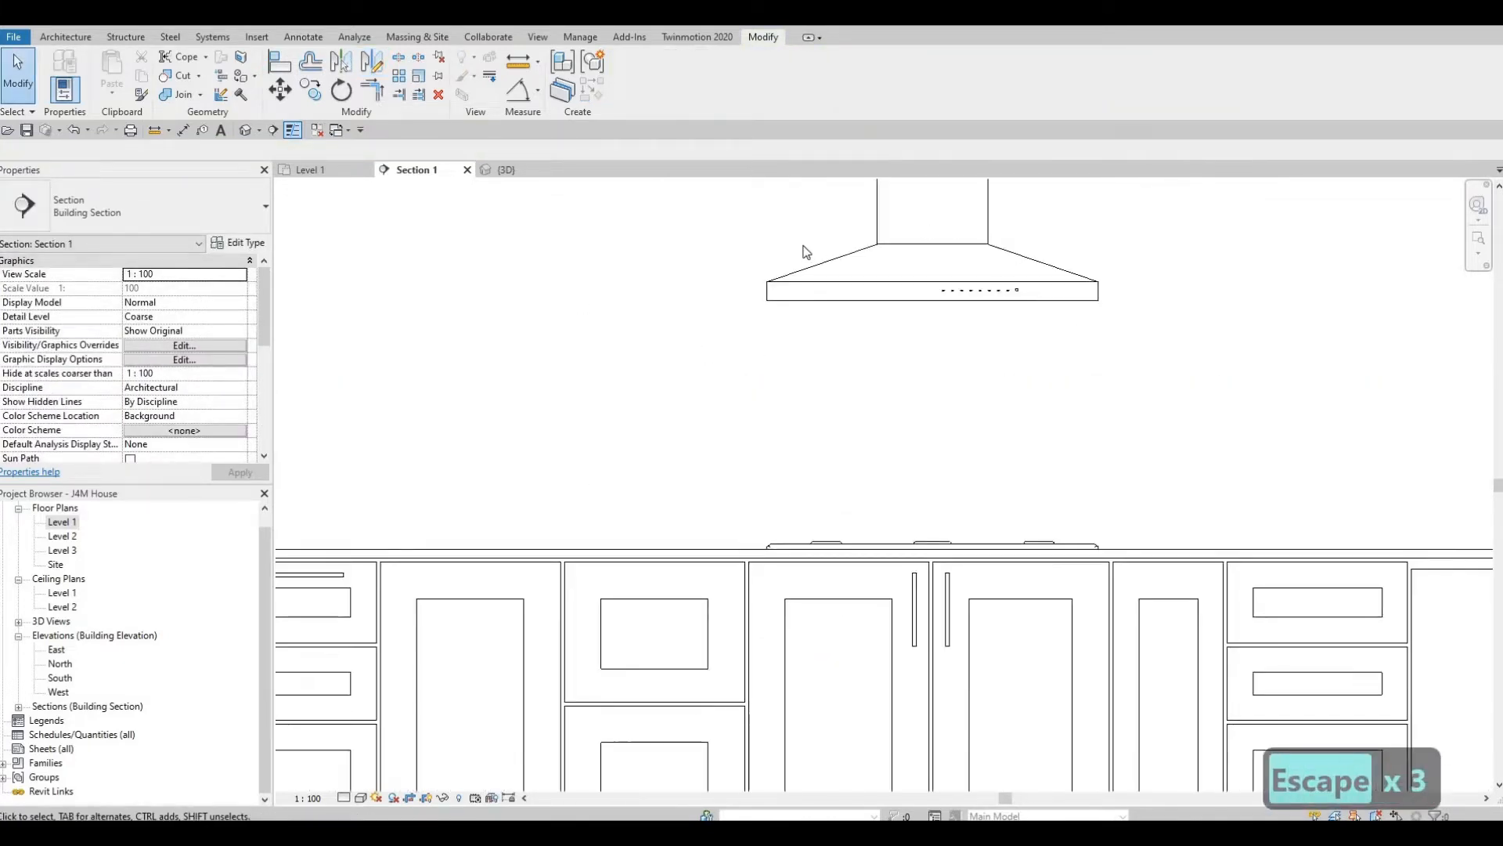
{"action": "middle_click_drag", "start_coordinate": [323, 587], "coordinate": [772, 336]}
{"action": "scroll", "coordinate": [785, 313], "scroll_direction": "up", "scroll_amount": 3}
{"action": "left_click", "coordinate": [779, 362]}
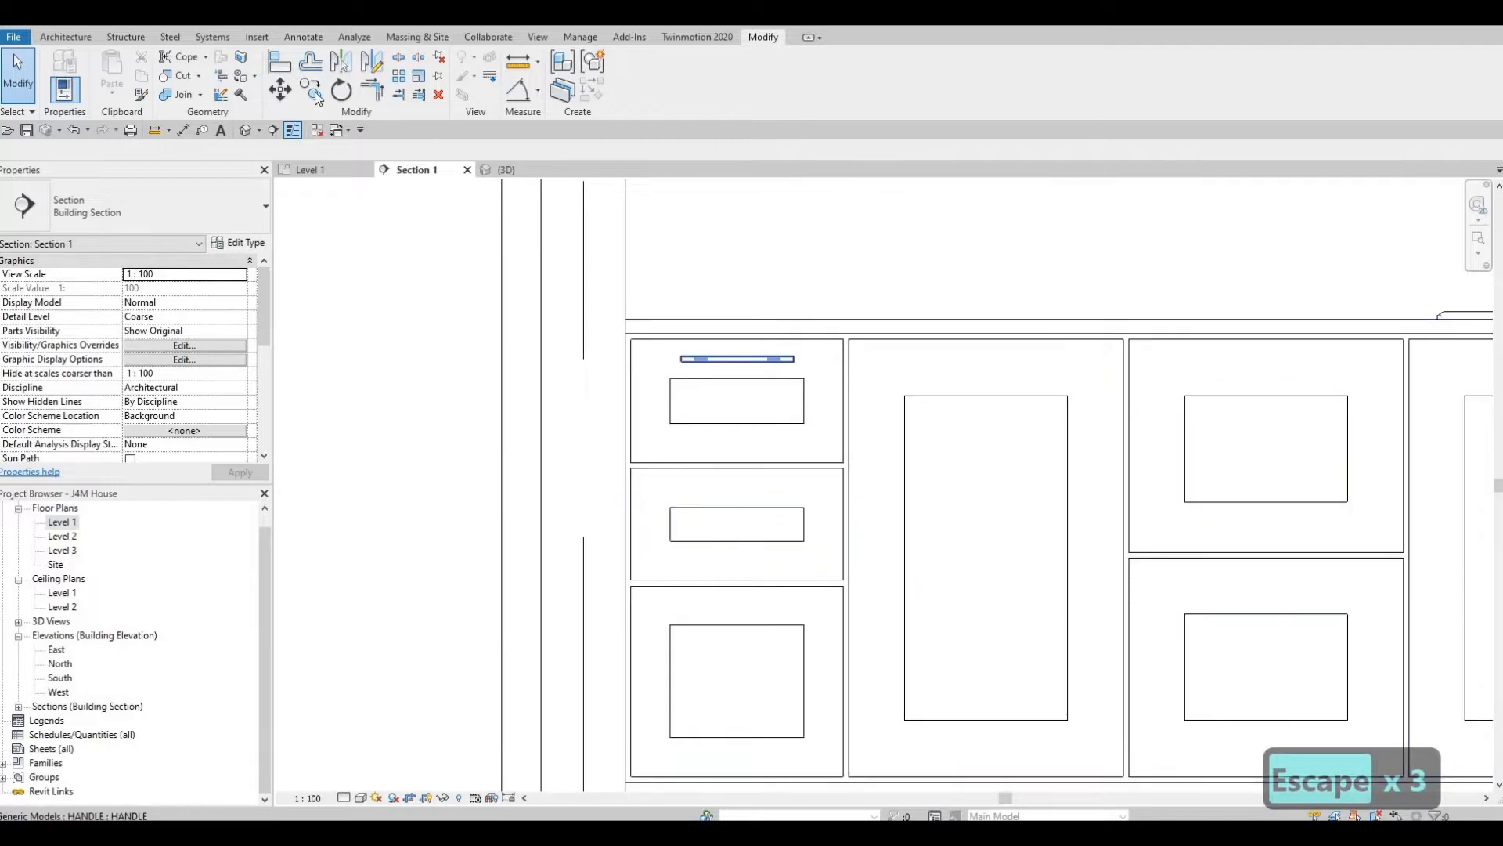
{"action": "key", "text": "m"}
{"action": "key", "text": "v"}
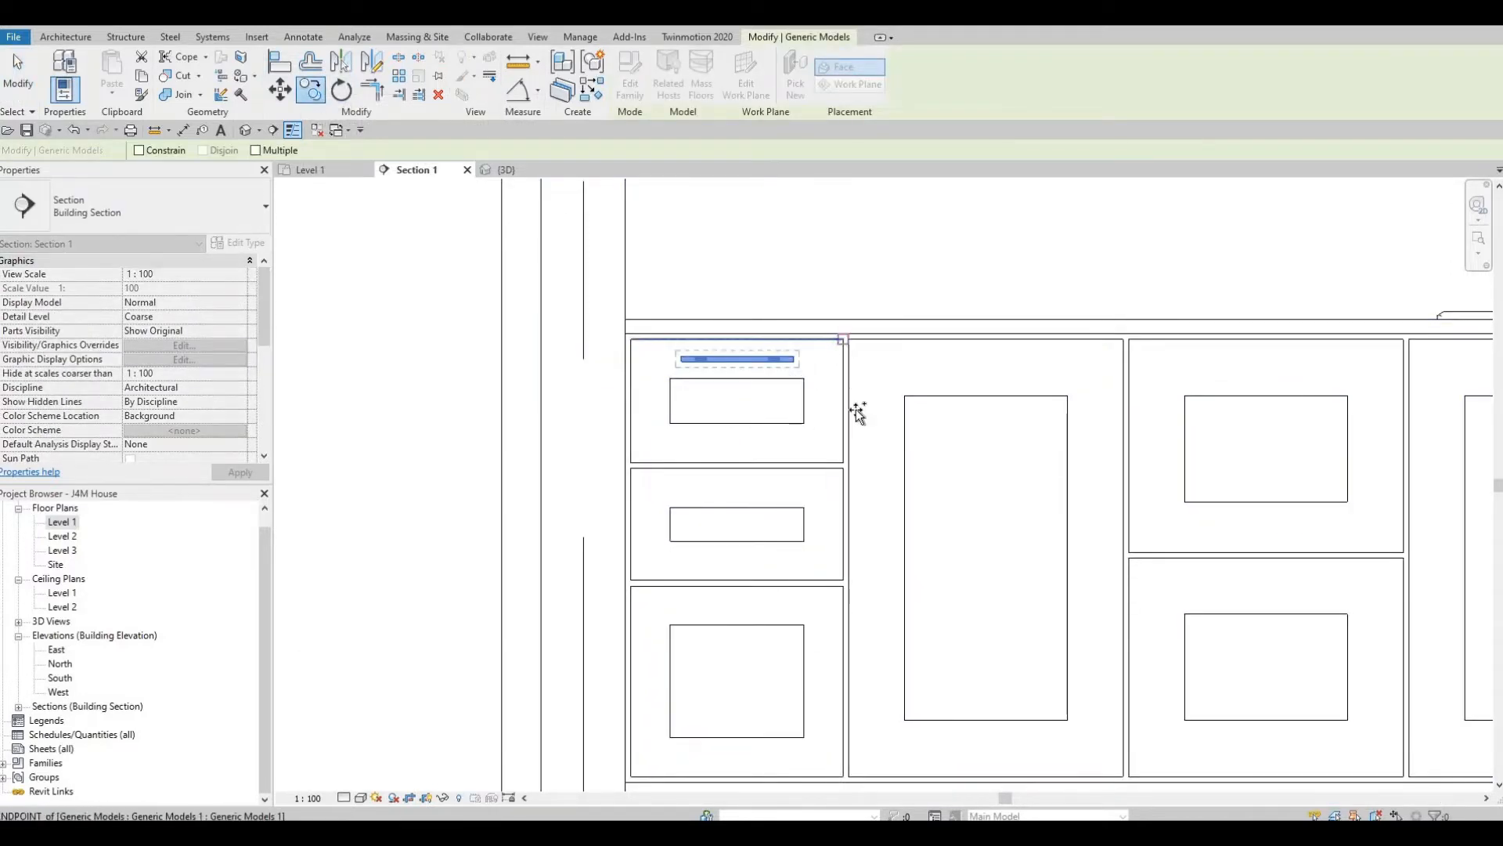
{"action": "left_click", "coordinate": [843, 339]}
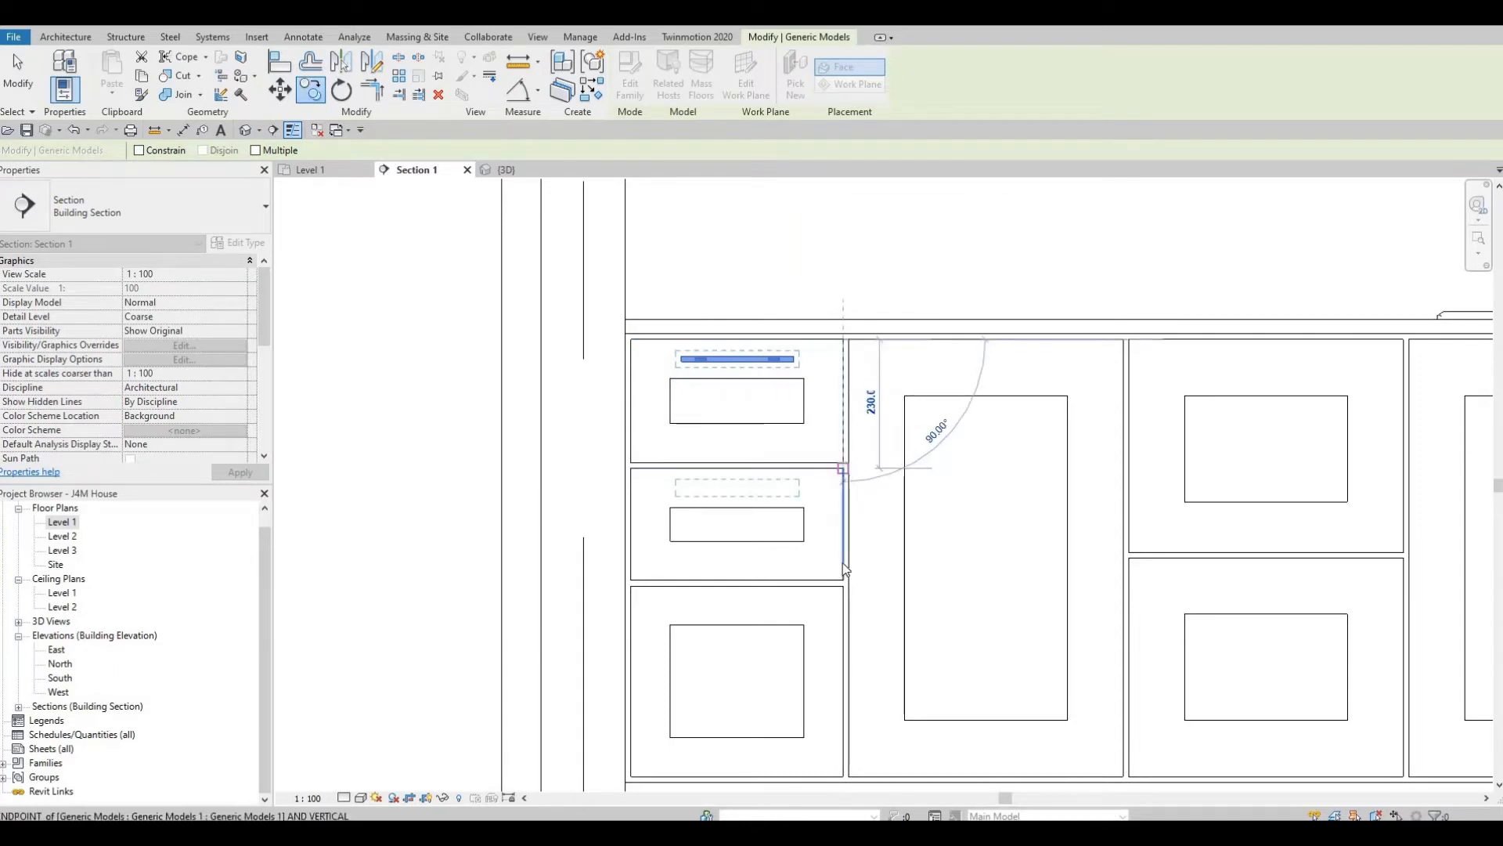
{"action": "left_click", "coordinate": [842, 468]}
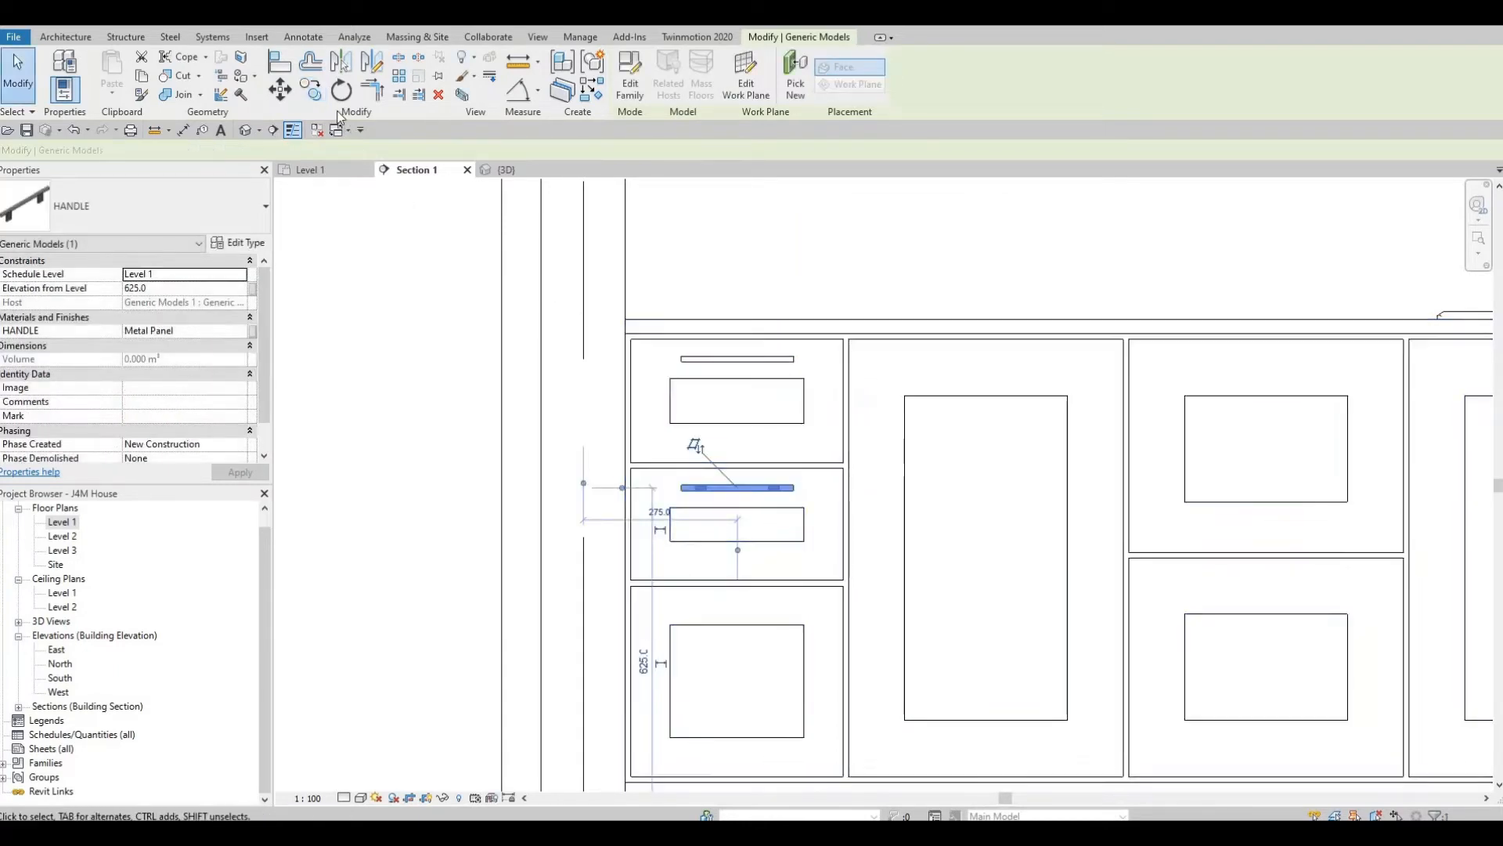
Step: Copy the middle drawer's handle 210 down onto the bottom drawer, with the Multiple option enabled
{"action": "key", "text": "c"}
{"action": "key", "text": "o"}
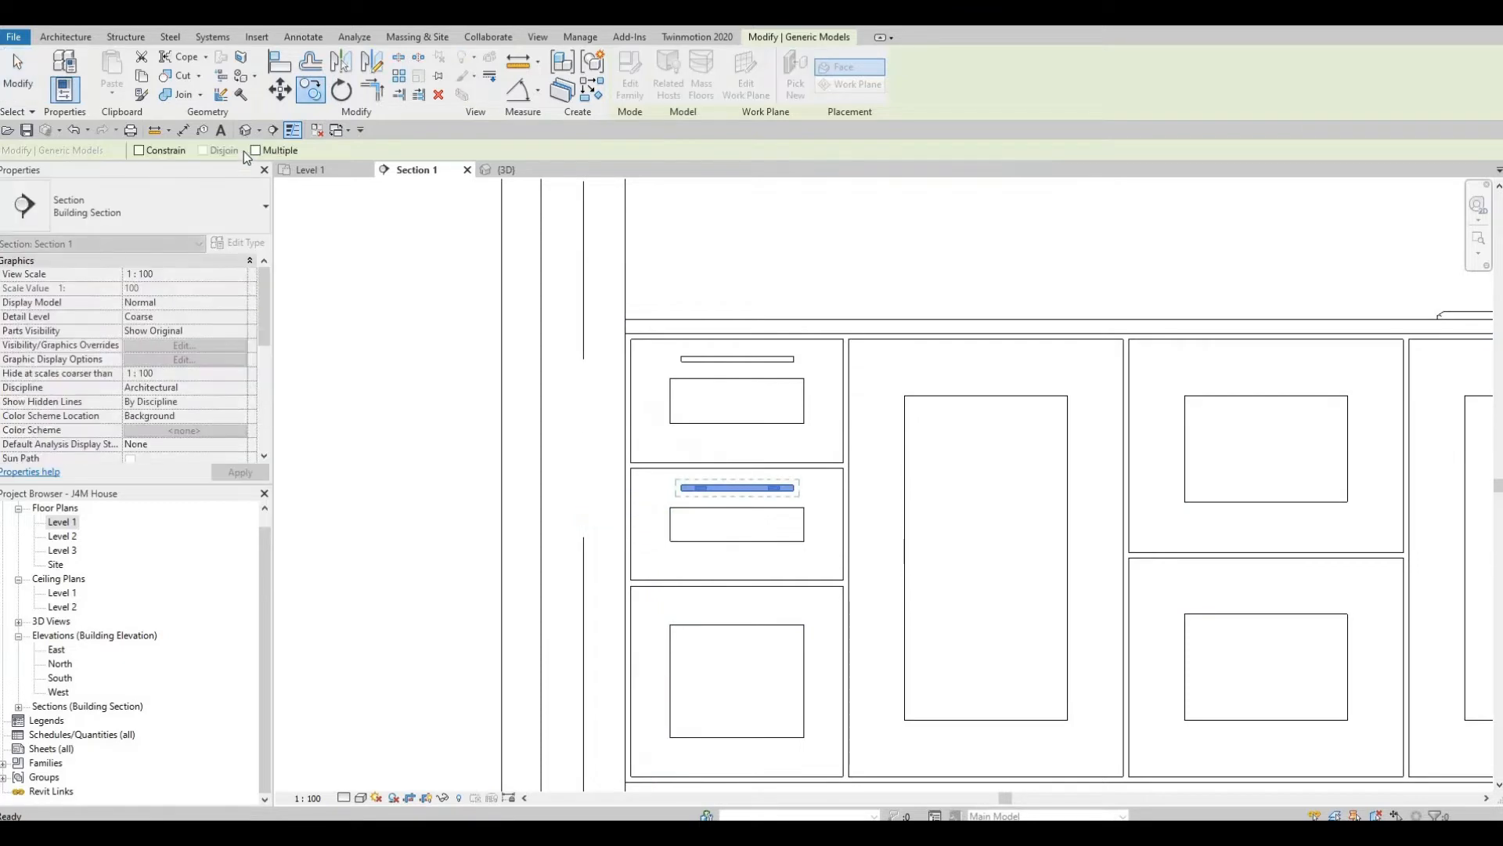
{"action": "scroll", "coordinate": [867, 490], "scroll_direction": "up", "scroll_amount": 2}
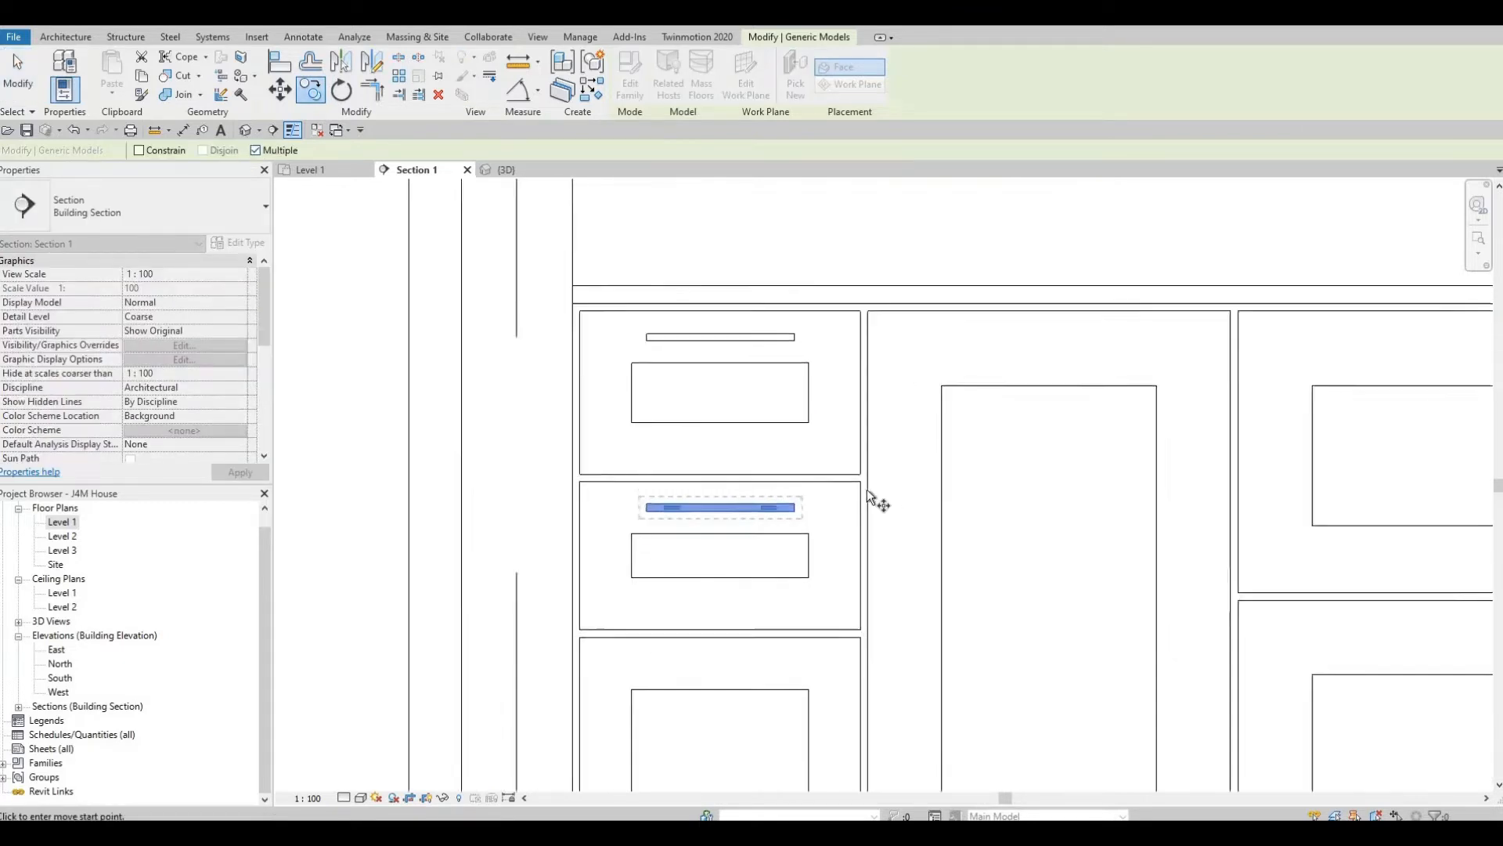
{"action": "left_click", "coordinate": [844, 468]}
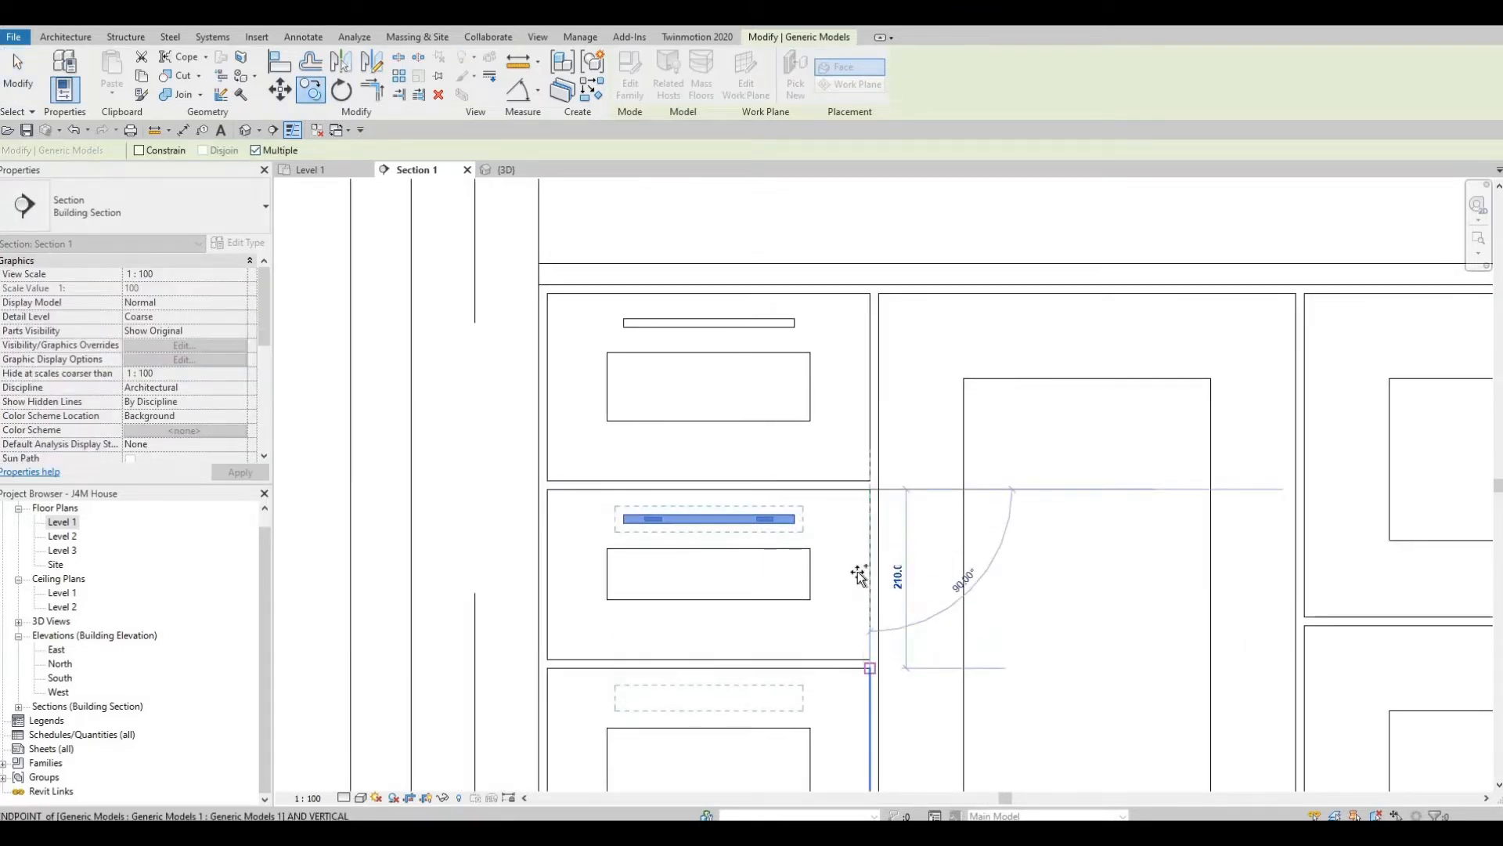
{"action": "left_click", "coordinate": [868, 666]}
Step: Copy the handle across onto the upper drawer of the two-drawer base cabinet
{"action": "scroll", "coordinate": [858, 574], "scroll_direction": "down", "scroll_amount": 2}
{"action": "middle_click_drag", "start_coordinate": [1266, 503], "coordinate": [816, 456]}
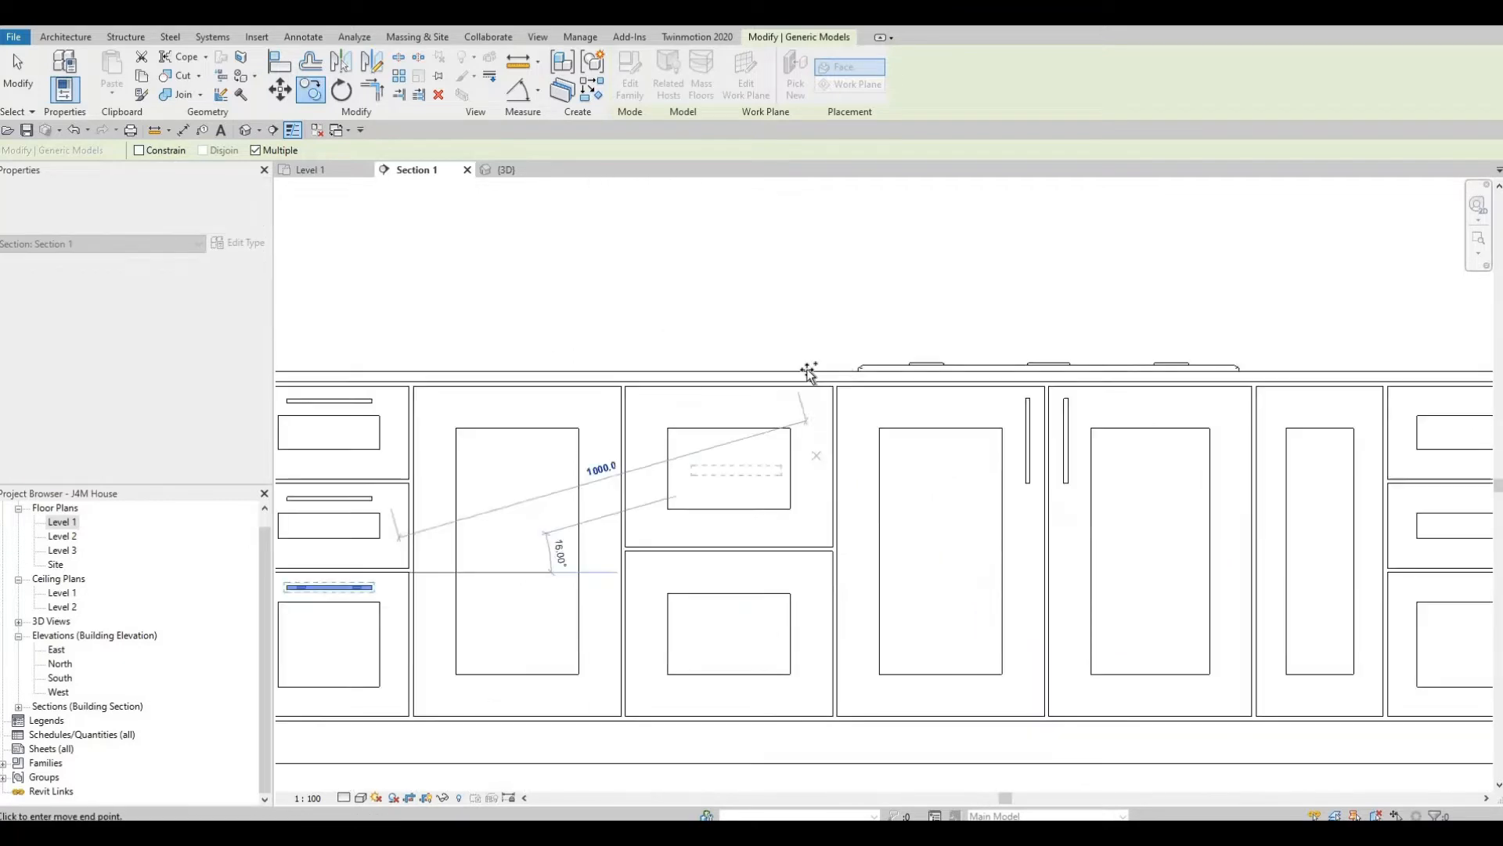
{"action": "scroll", "coordinate": [810, 375], "scroll_direction": "up", "scroll_amount": 2}
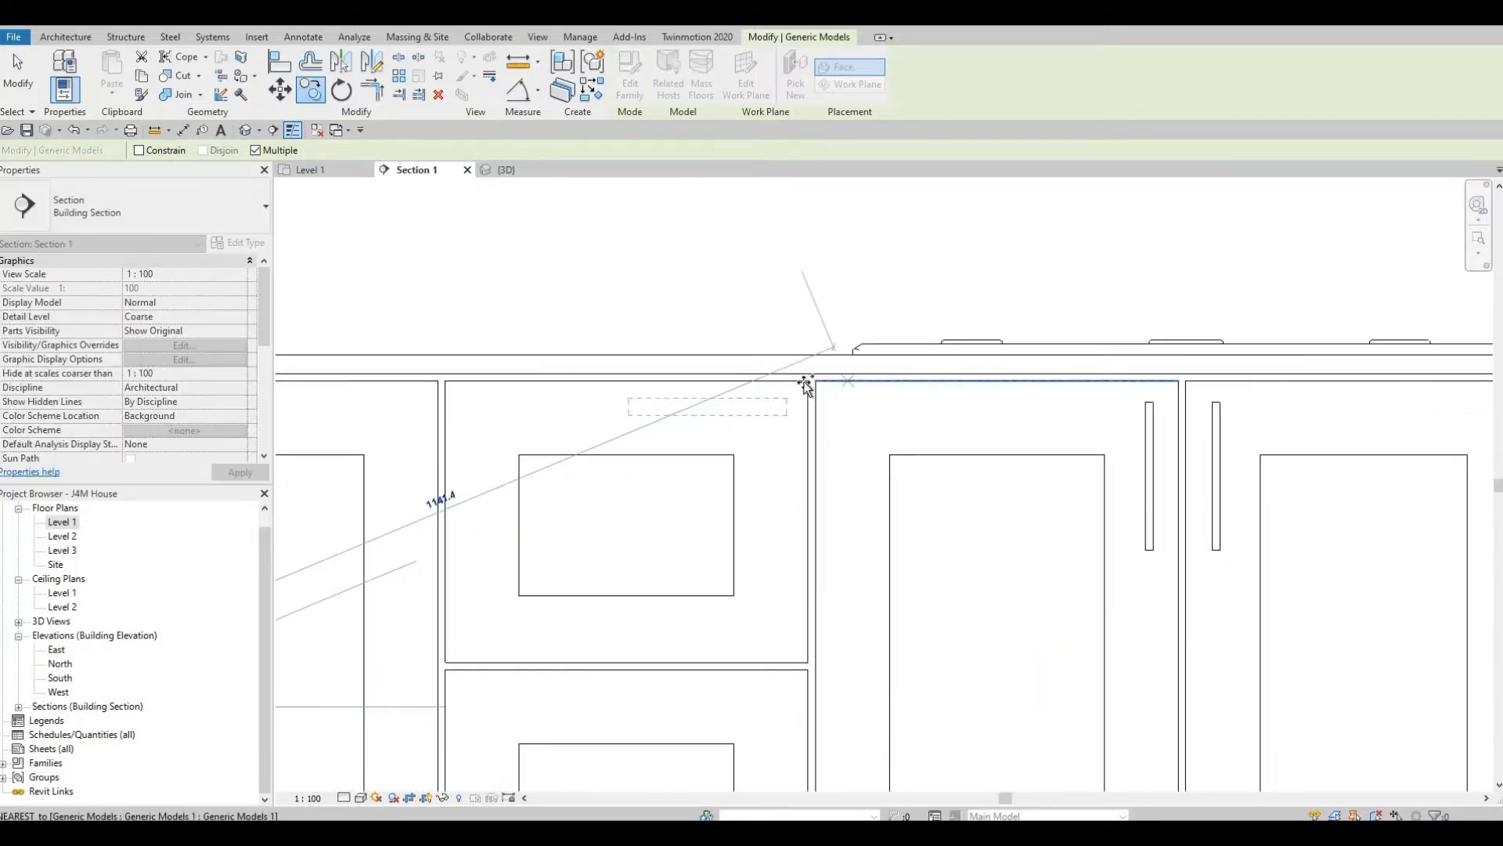
{"action": "left_click", "coordinate": [767, 396]}
{"action": "key", "text": "Escape"}
{"action": "key", "text": "Escape"}
{"action": "key", "text": "Escape"}
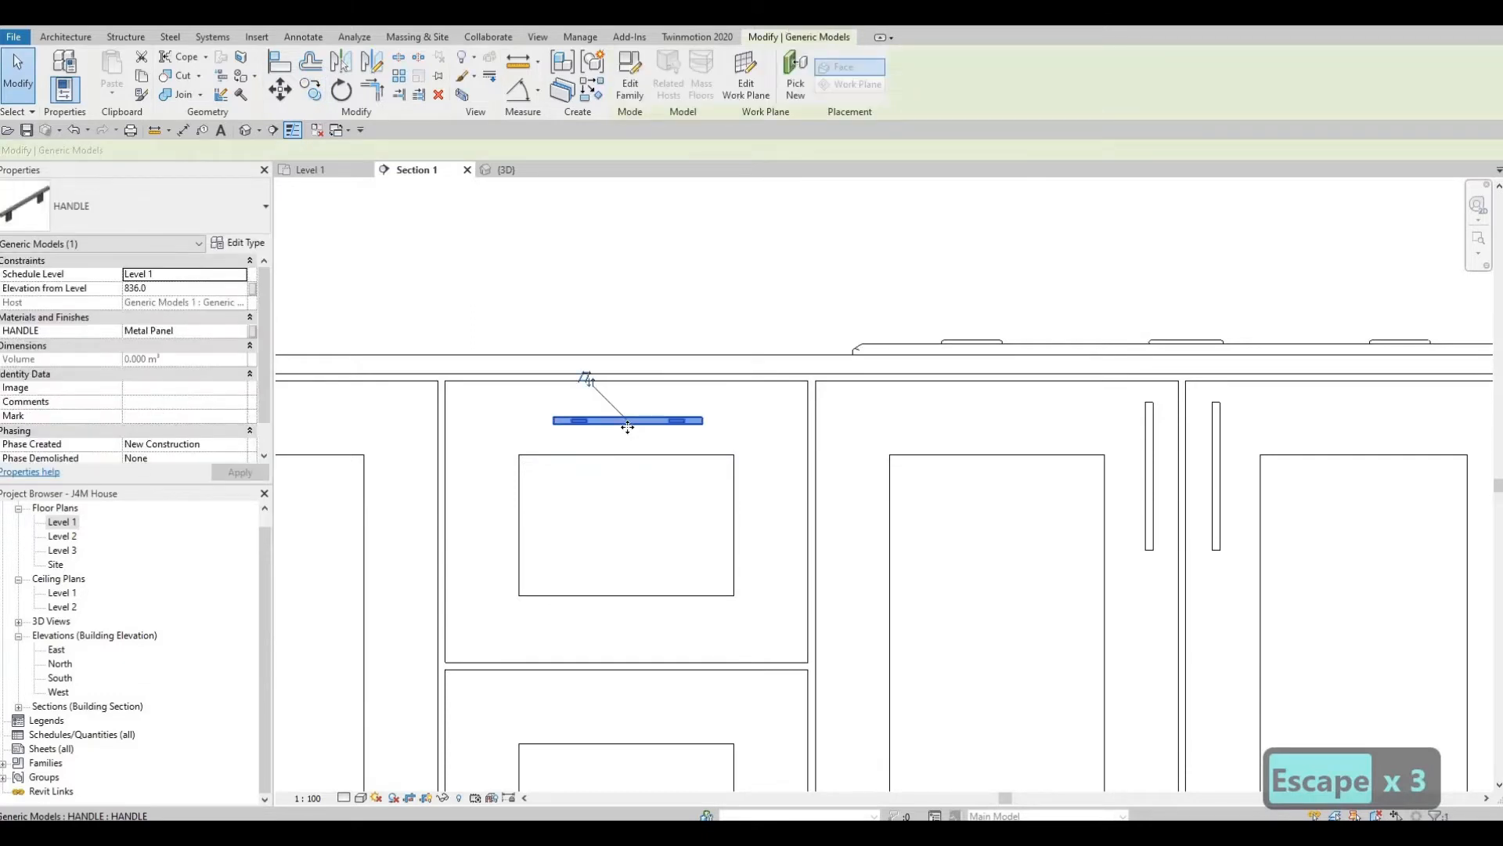
Step: Create a similar handle on the two-drawer cabinet's lower drawer, centred on the recessed panel's top edge
{"action": "key", "text": "c"}
{"action": "key", "text": "s"}
{"action": "middle_click_drag", "start_coordinate": [637, 550], "coordinate": [651, 242]}
{"action": "scroll", "coordinate": [650, 242], "scroll_direction": "down", "scroll_amount": 1}
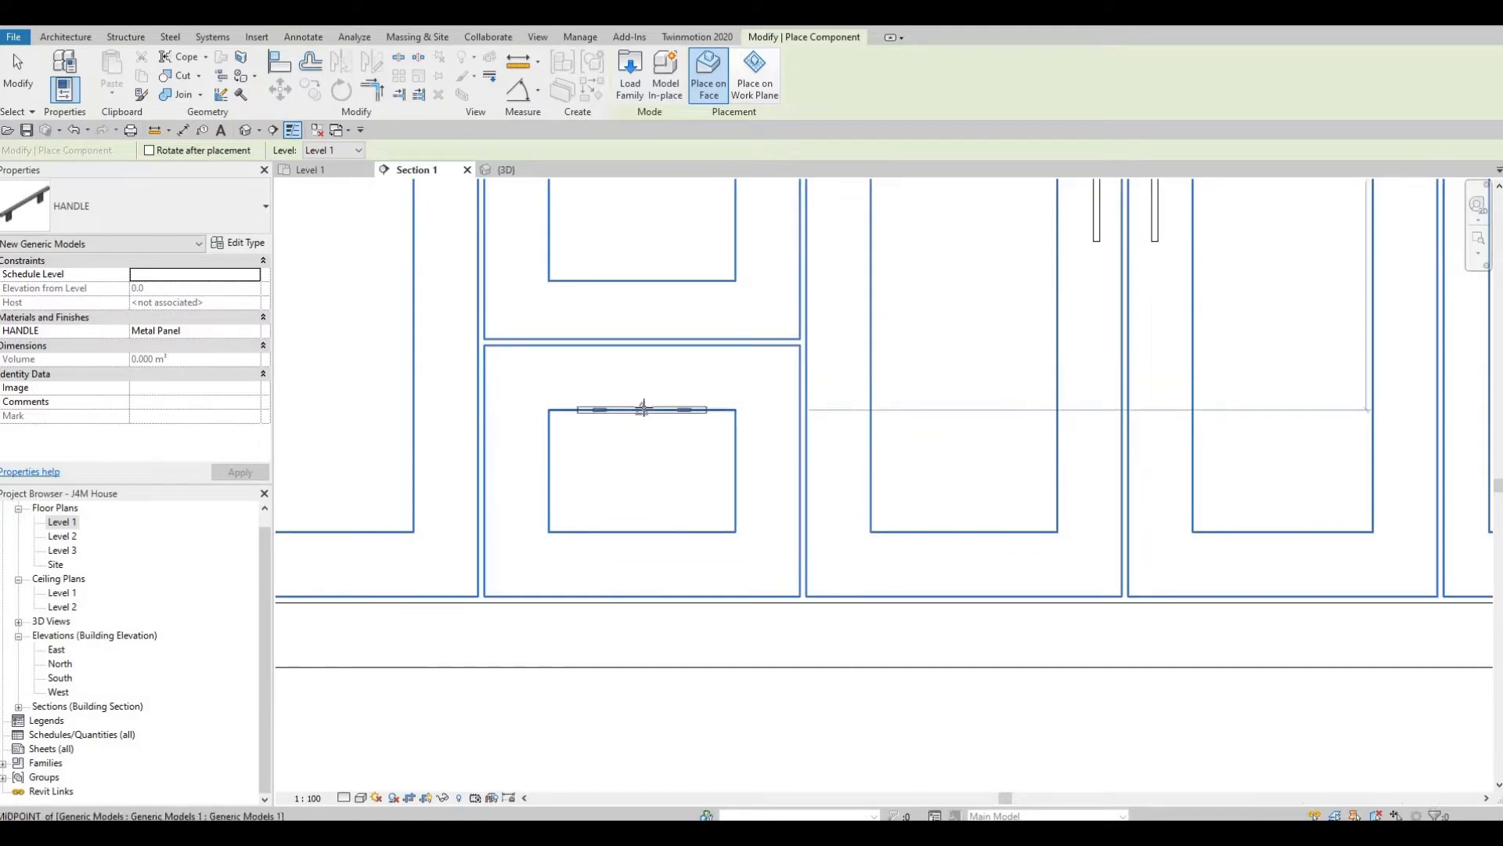
{"action": "left_click", "coordinate": [643, 381]}
{"action": "scroll", "coordinate": [642, 368], "scroll_direction": "down", "scroll_amount": 3}
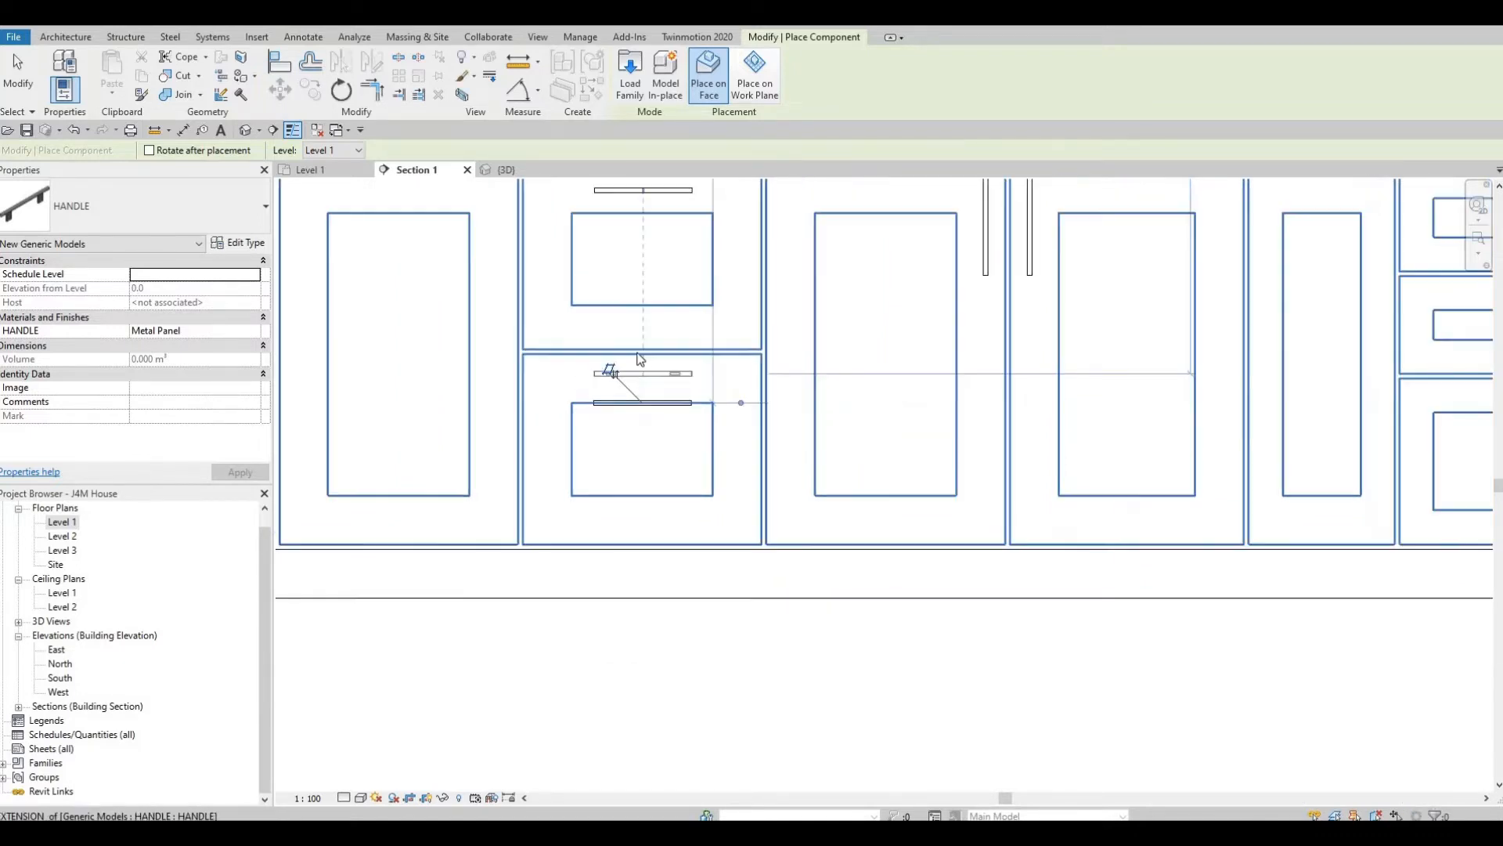
{"action": "key", "text": "Escape"}
{"action": "key", "text": "Escape"}
{"action": "key", "text": "Escape"}
Step: Delete the upper drawer's handle in the two-drawer cabinet and nudge the lower drawer's handle up to elevation 465
{"action": "left_click", "coordinate": [650, 248]}
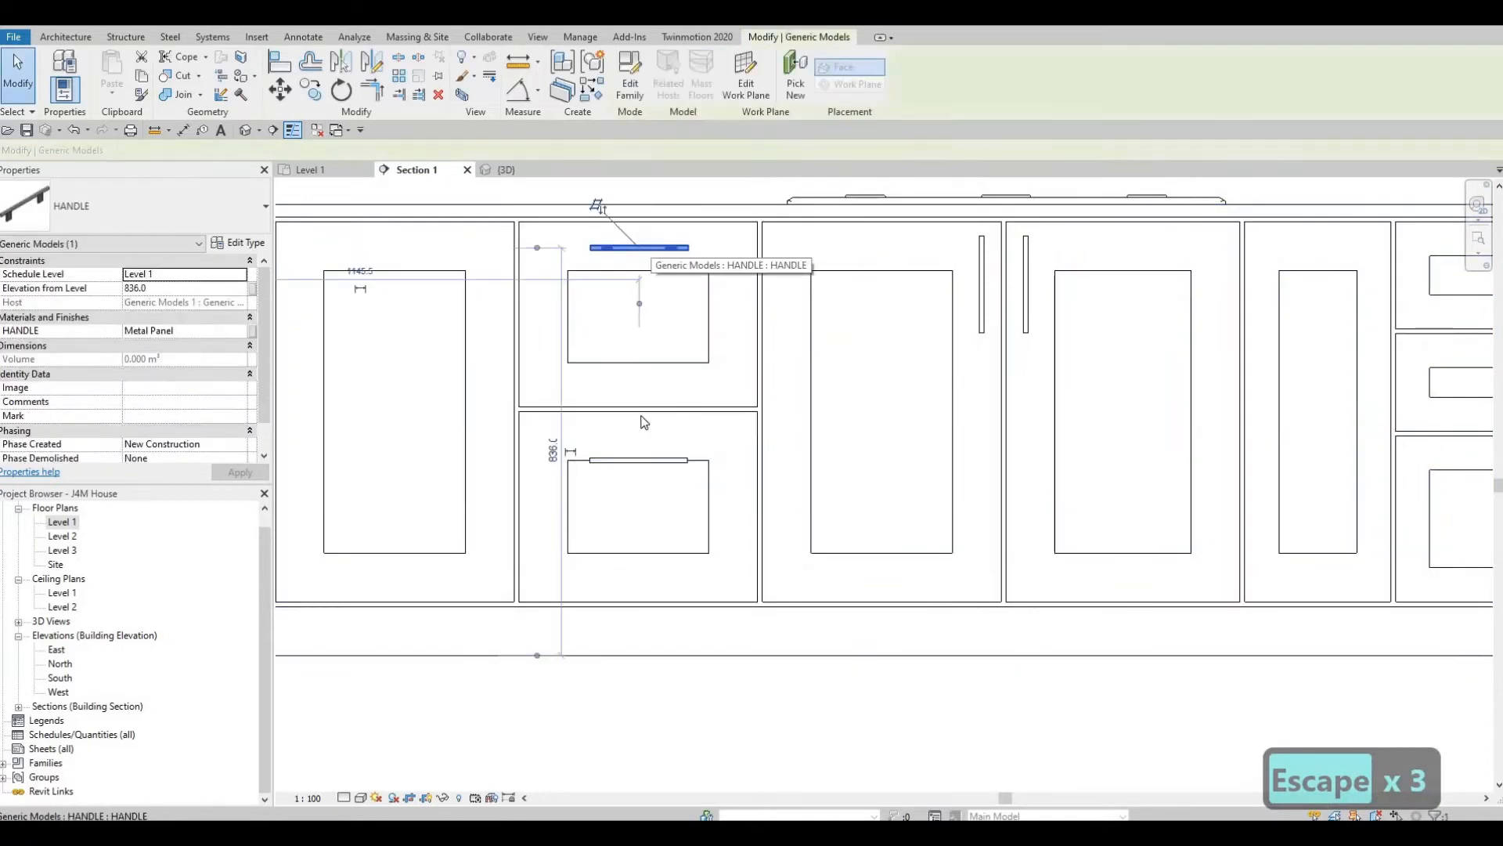
{"action": "key", "text": "Delete"}
{"action": "left_click", "coordinate": [638, 458]}
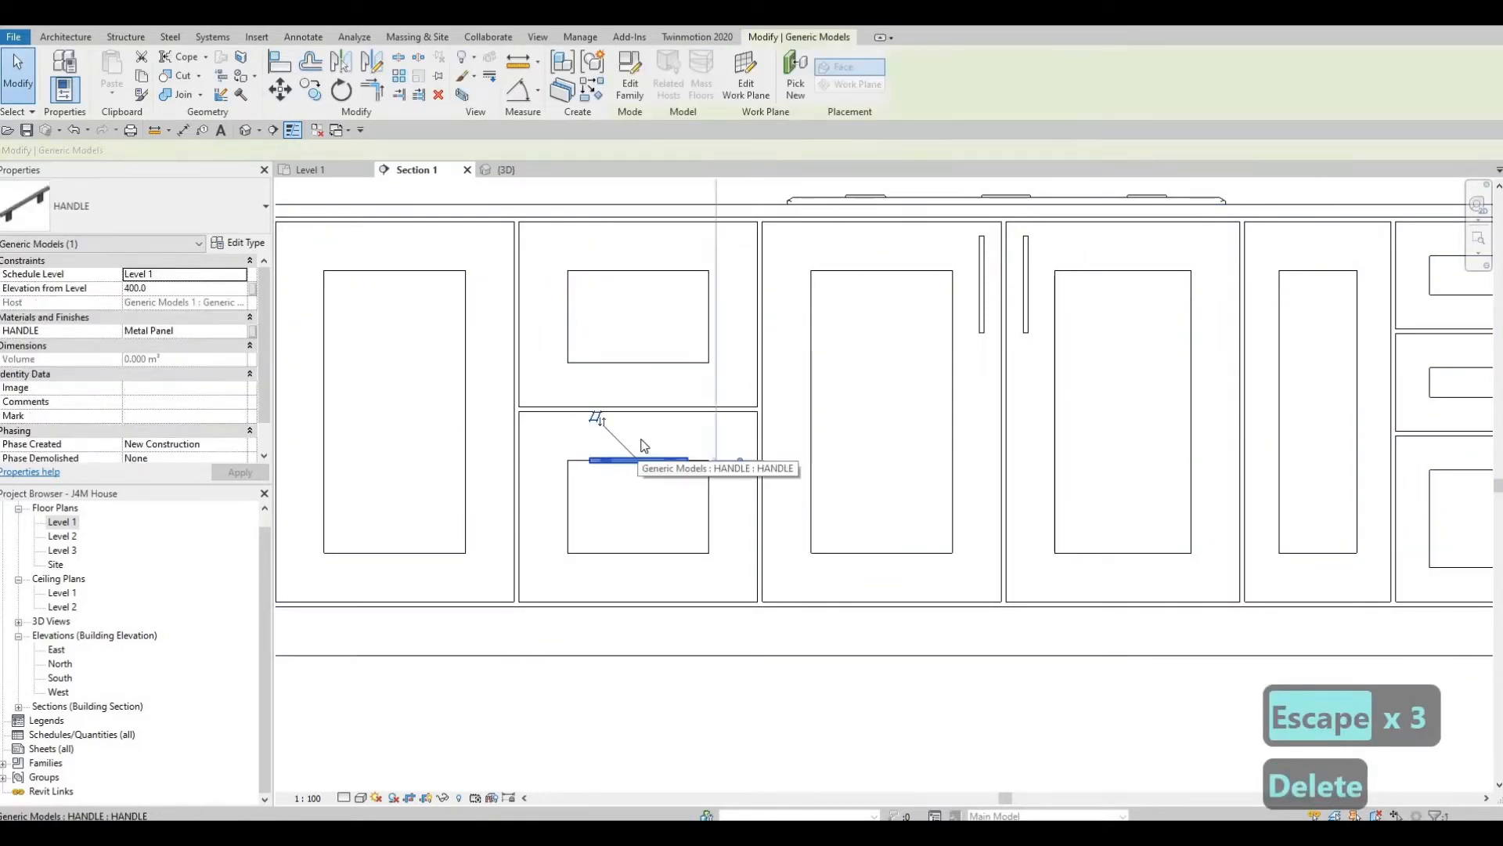
{"action": "key", "text": "Up"}
{"action": "key", "text": "Up"}
{"action": "key", "text": "Up"}
{"action": "key", "text": "Up"}
{"action": "key", "text": "Up"}
{"action": "key", "text": "Up"}
{"action": "key", "text": "Up"}
{"action": "key", "text": "Up"}
{"action": "key", "text": "Up"}
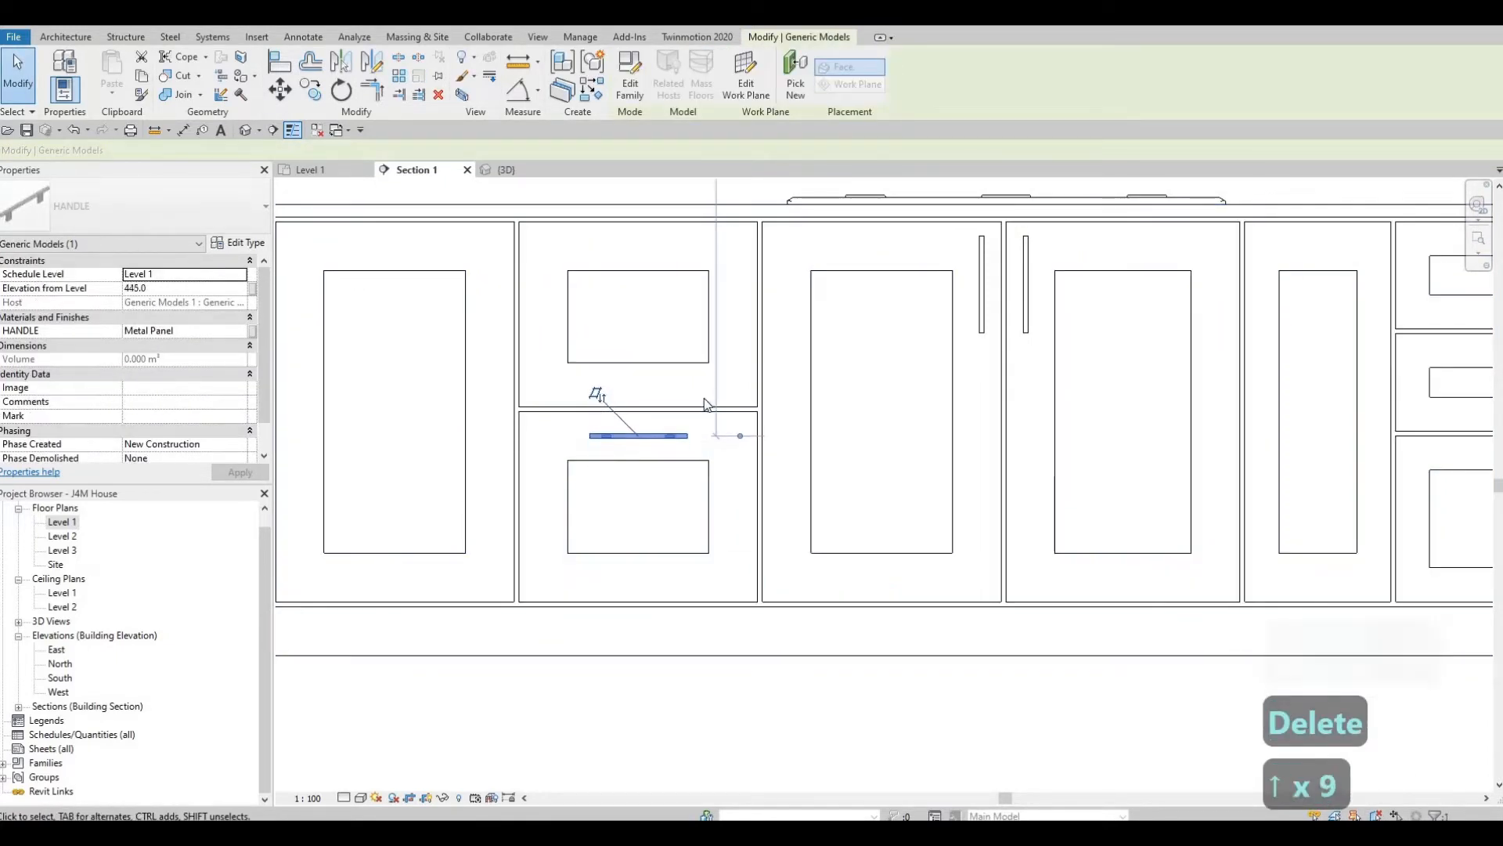
{"action": "key", "text": "Up"}
{"action": "key", "text": "Up"}
{"action": "key", "text": "Up"}
{"action": "key", "text": "Escape"}
{"action": "key", "text": "Escape"}
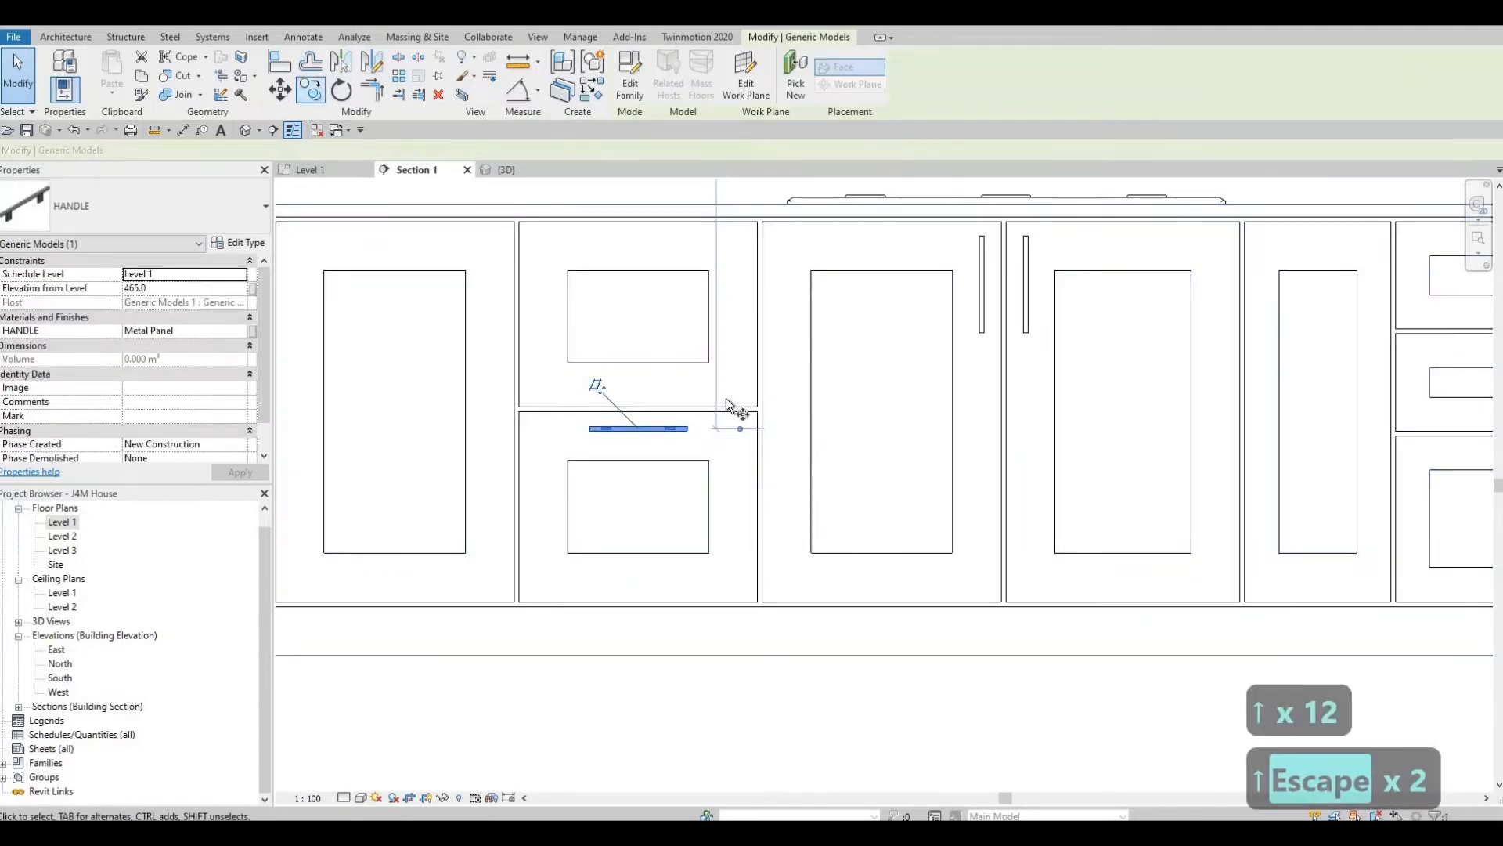
Step: Copy the lower drawer's handle up onto the upper drawer of the two-drawer base cabinet
{"action": "left_click", "coordinate": [756, 413]}
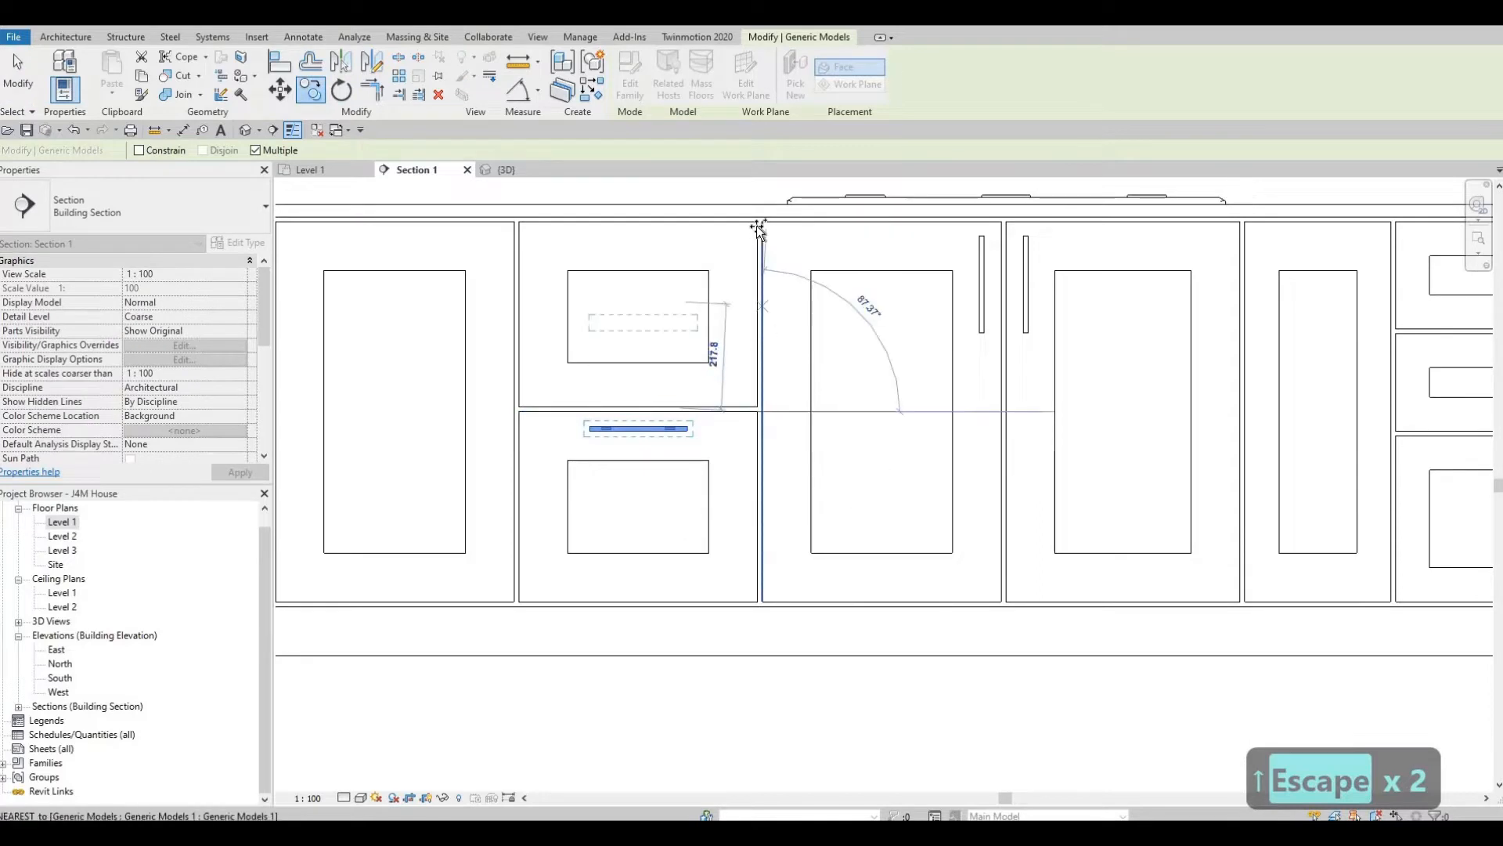
{"action": "scroll", "coordinate": [771, 232], "scroll_direction": "down", "scroll_amount": 4}
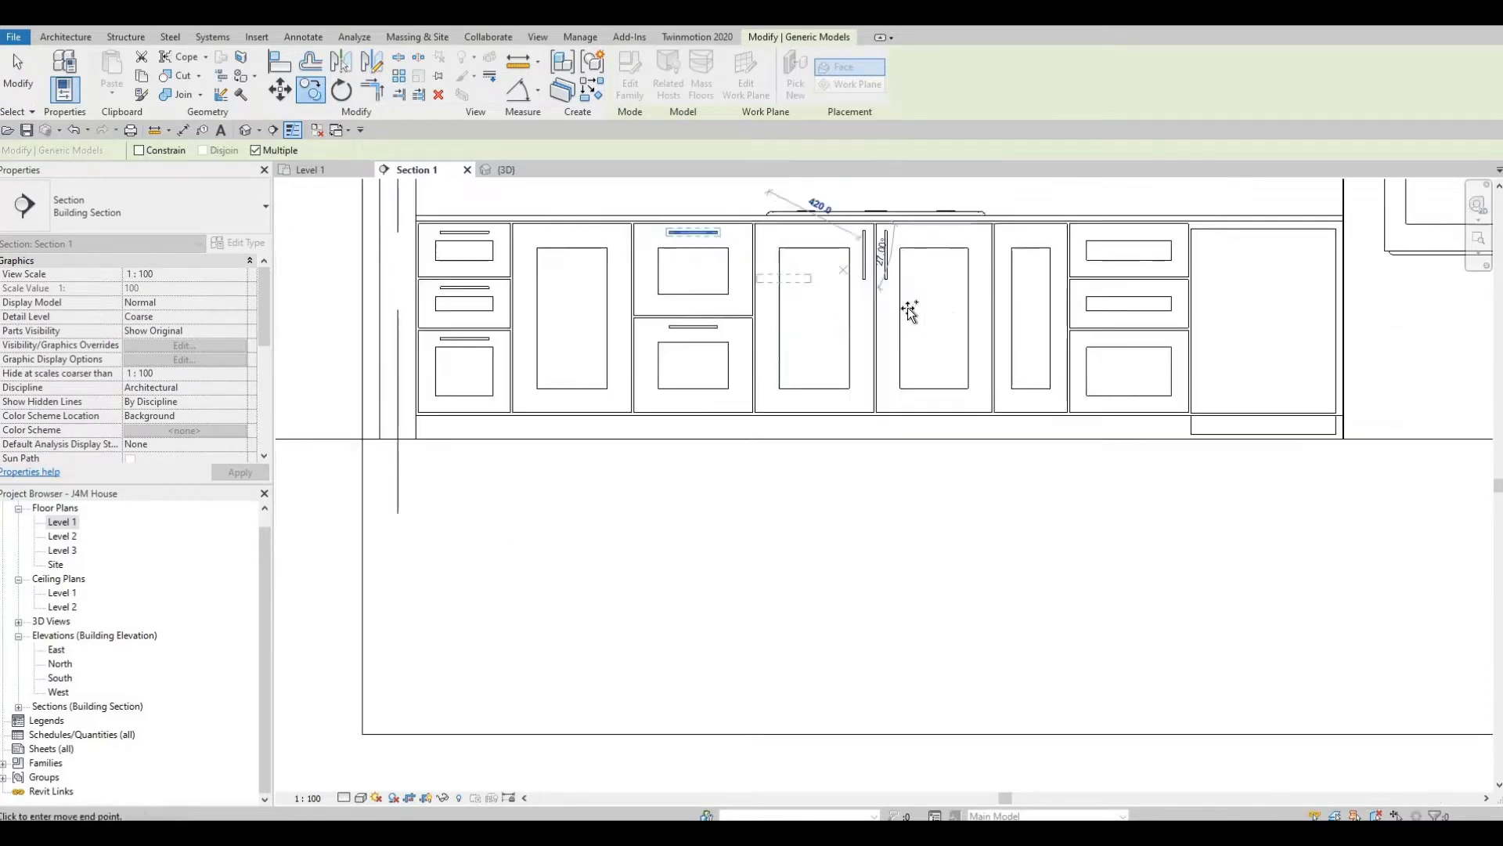
{"action": "key", "text": "Escape"}
{"action": "key", "text": "Escape"}
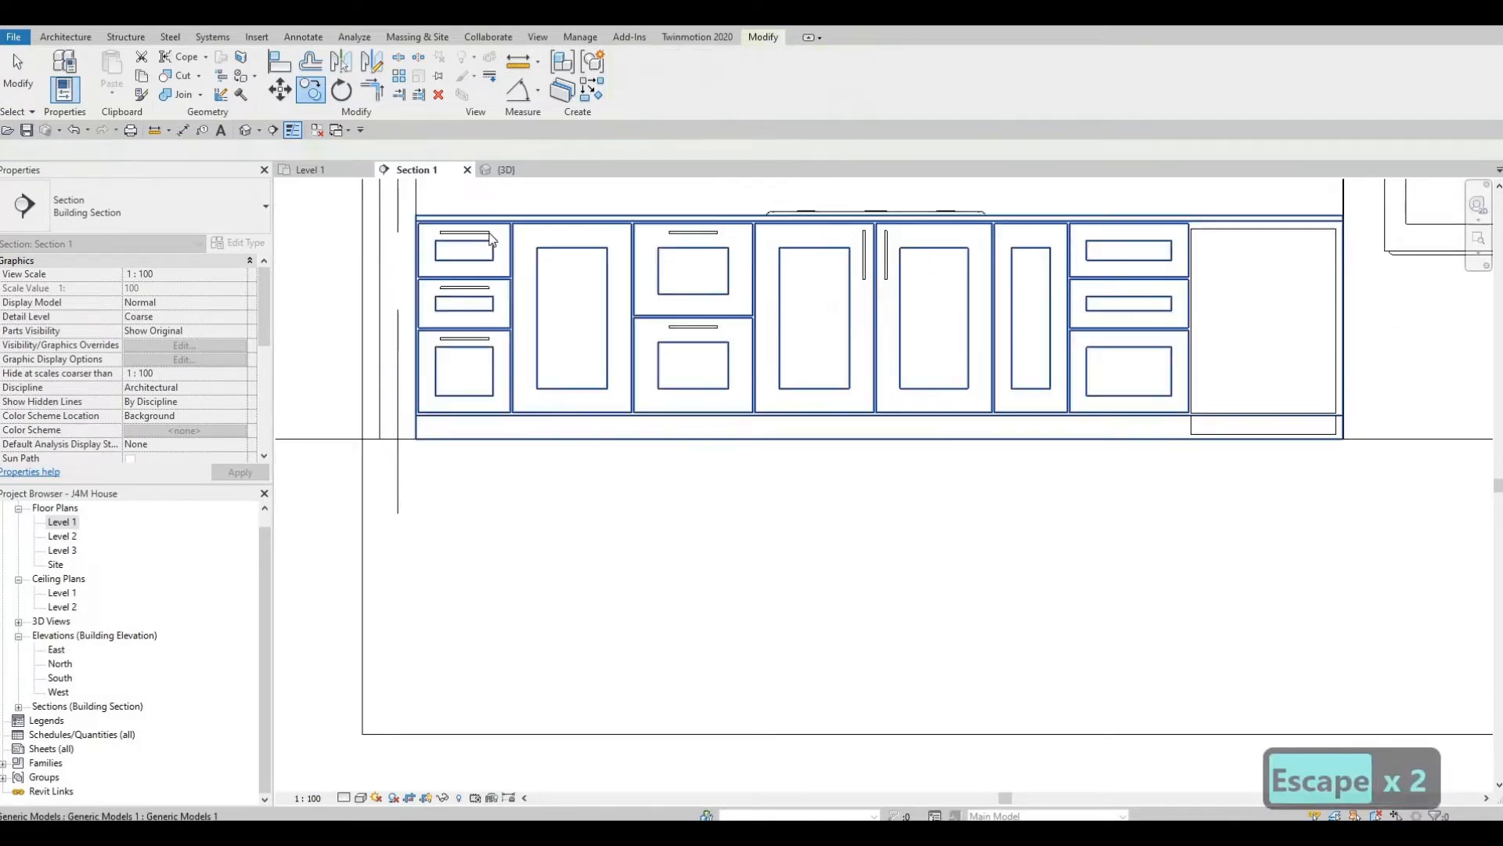
Step: Copy the far-left cabinet's top drawer handle across onto the top drawer of the three-drawer cabinet beside the dishwasher
{"action": "left_click", "coordinate": [487, 233]}
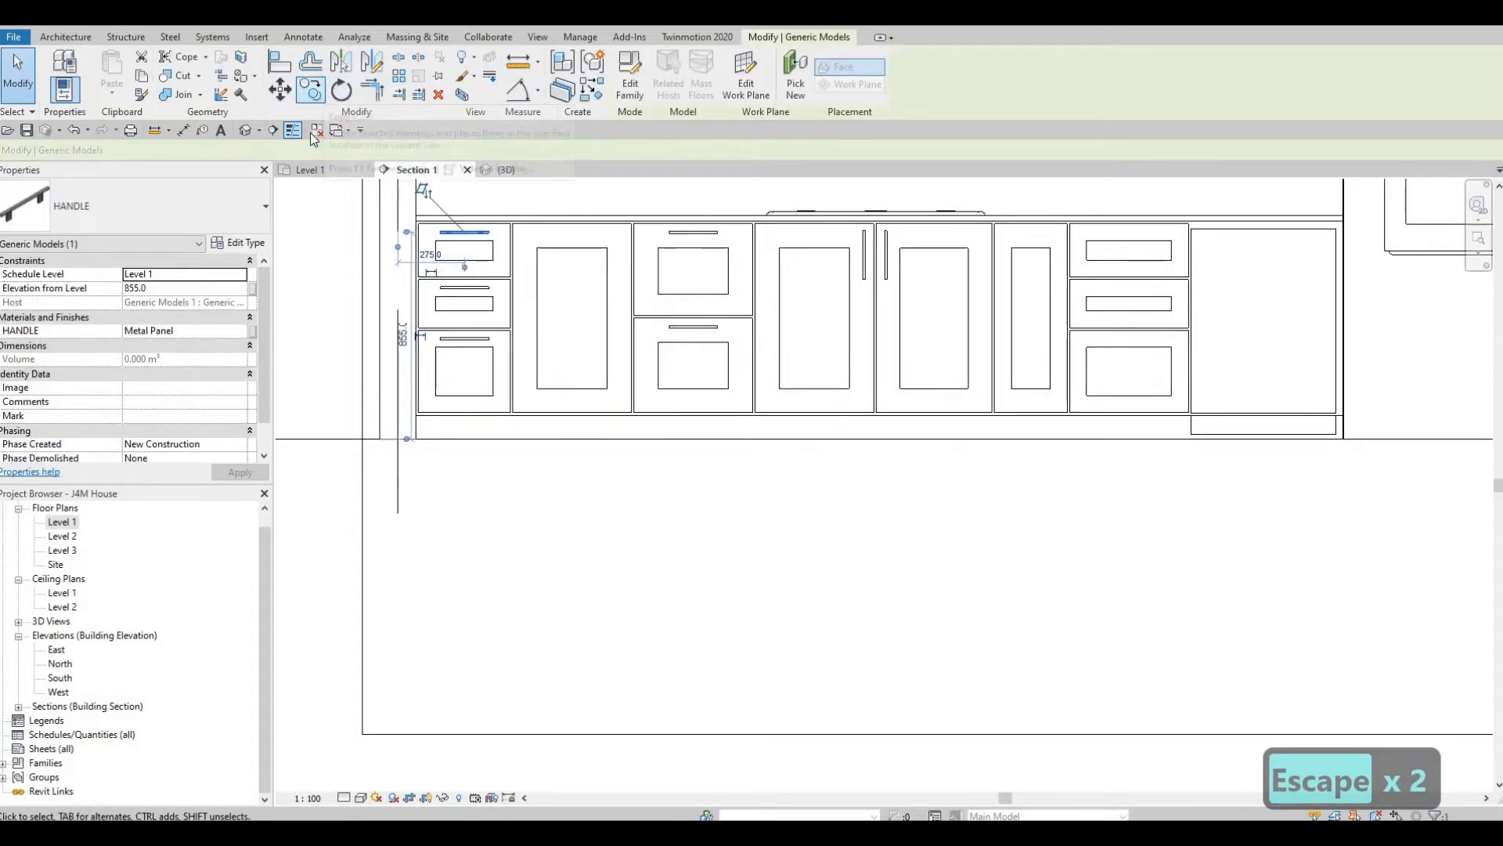
{"action": "left_click", "coordinate": [310, 90]}
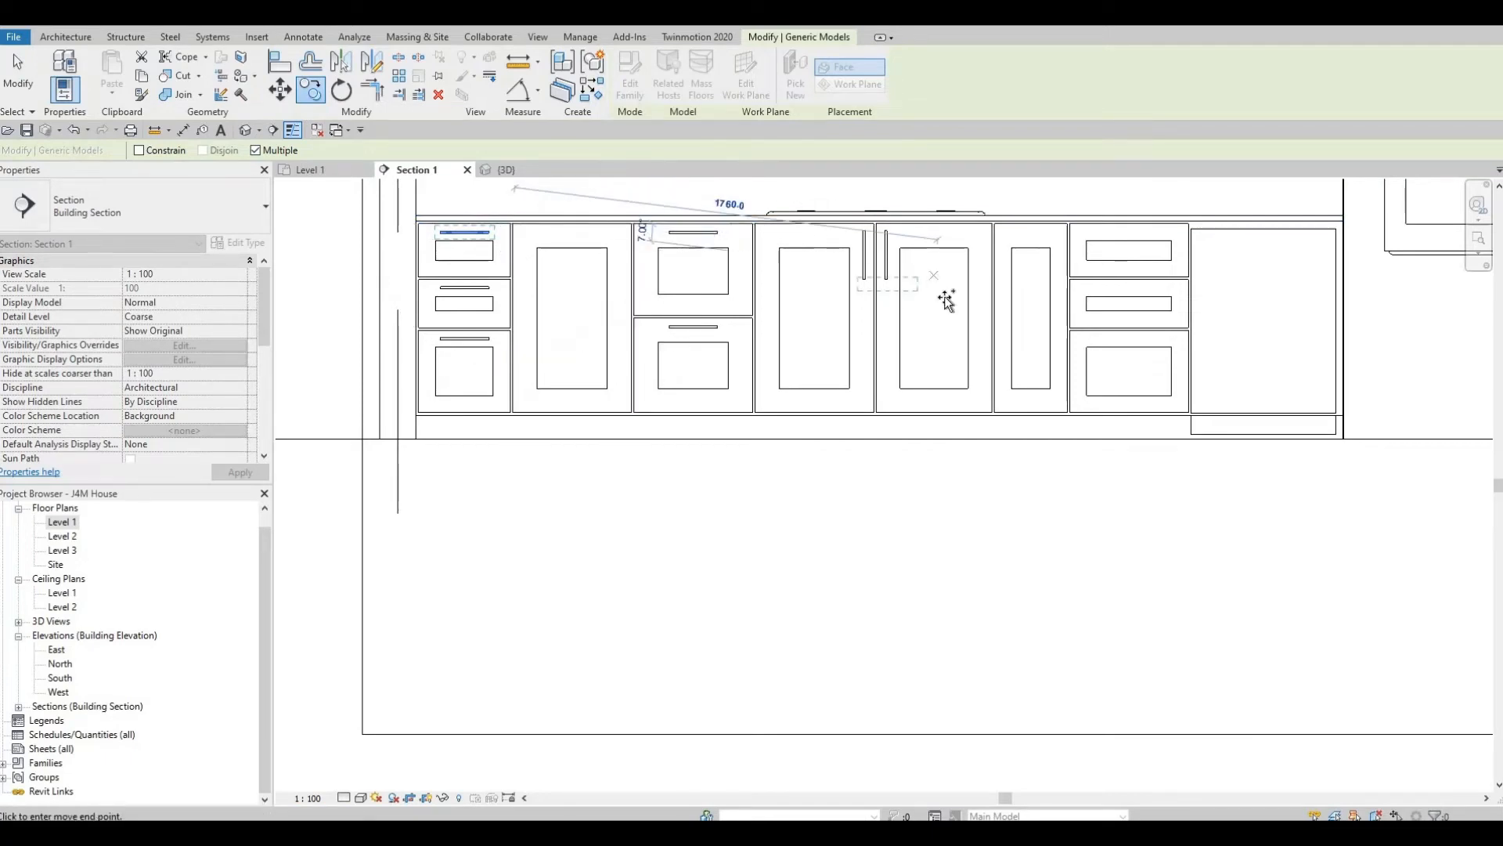
{"action": "middle_click_drag", "start_coordinate": [1114, 214], "coordinate": [831, 270]}
{"action": "scroll", "coordinate": [931, 286], "scroll_direction": "up", "scroll_amount": 2}
{"action": "scroll", "coordinate": [912, 284], "scroll_direction": "up", "scroll_amount": 2}
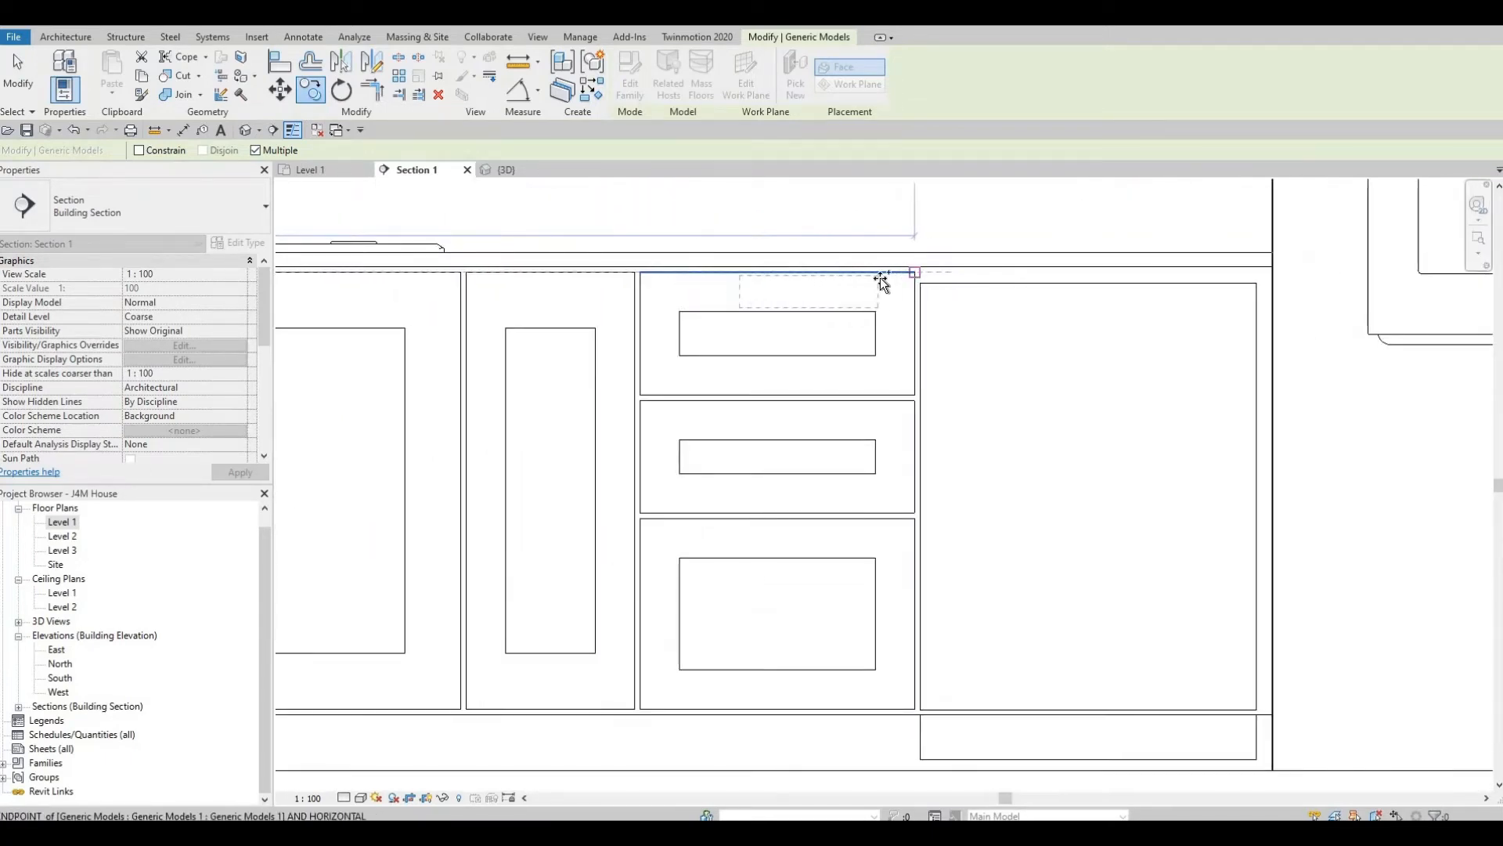
{"action": "left_click", "coordinate": [856, 292]}
{"action": "key", "text": "Escape"}
{"action": "scroll", "coordinate": [842, 301], "scroll_direction": "up", "scroll_amount": 1}
{"action": "key", "text": "Escape"}
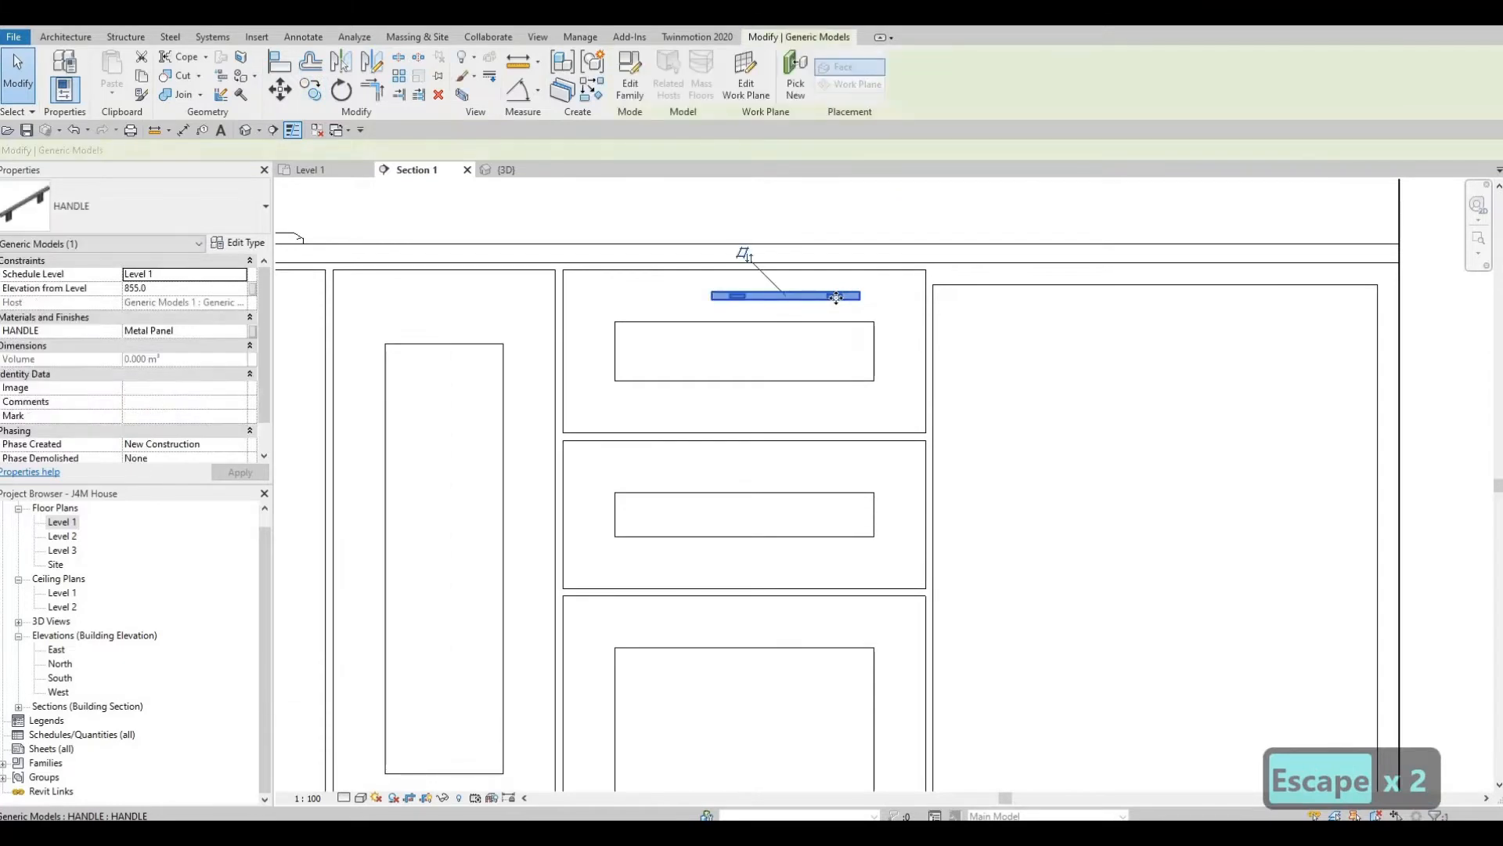
Step: Nudge the copied handle sideways until it is centred above the top drawer's recessed panel
{"action": "key", "text": "Left"}
{"action": "key", "text": "Left"}
{"action": "key", "text": "Left"}
{"action": "key", "text": "Left"}
{"action": "key", "text": "Left"}
{"action": "key", "text": "Left"}
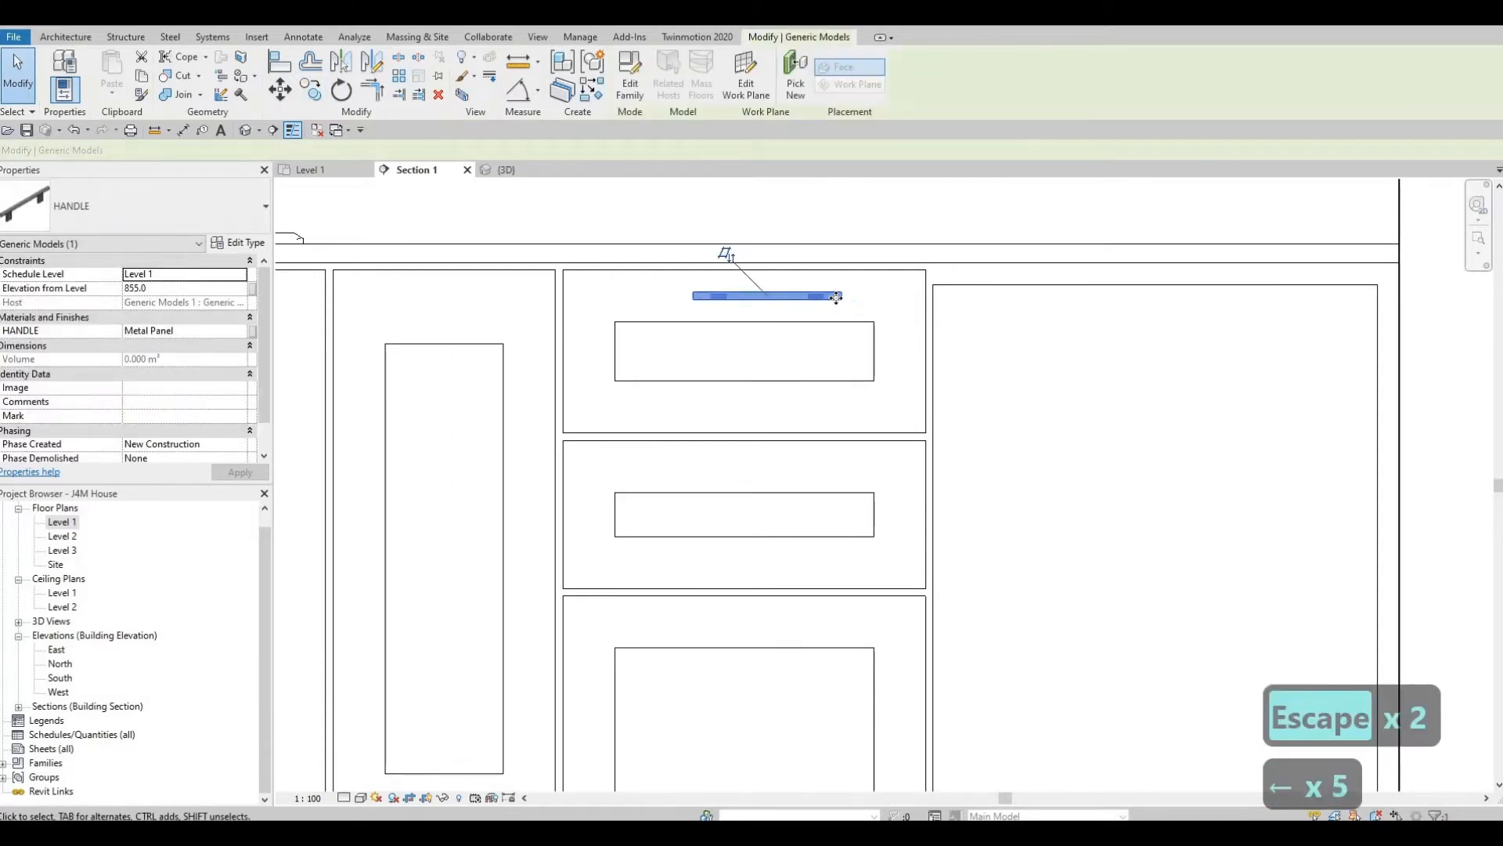
{"action": "key", "text": "Left"}
{"action": "key", "text": "Left"}
{"action": "key", "text": "Left"}
{"action": "key", "text": "Left"}
{"action": "key", "text": "Left"}
{"action": "key", "text": "Left"}
{"action": "key", "text": "Left"}
{"action": "key", "text": "Left"}
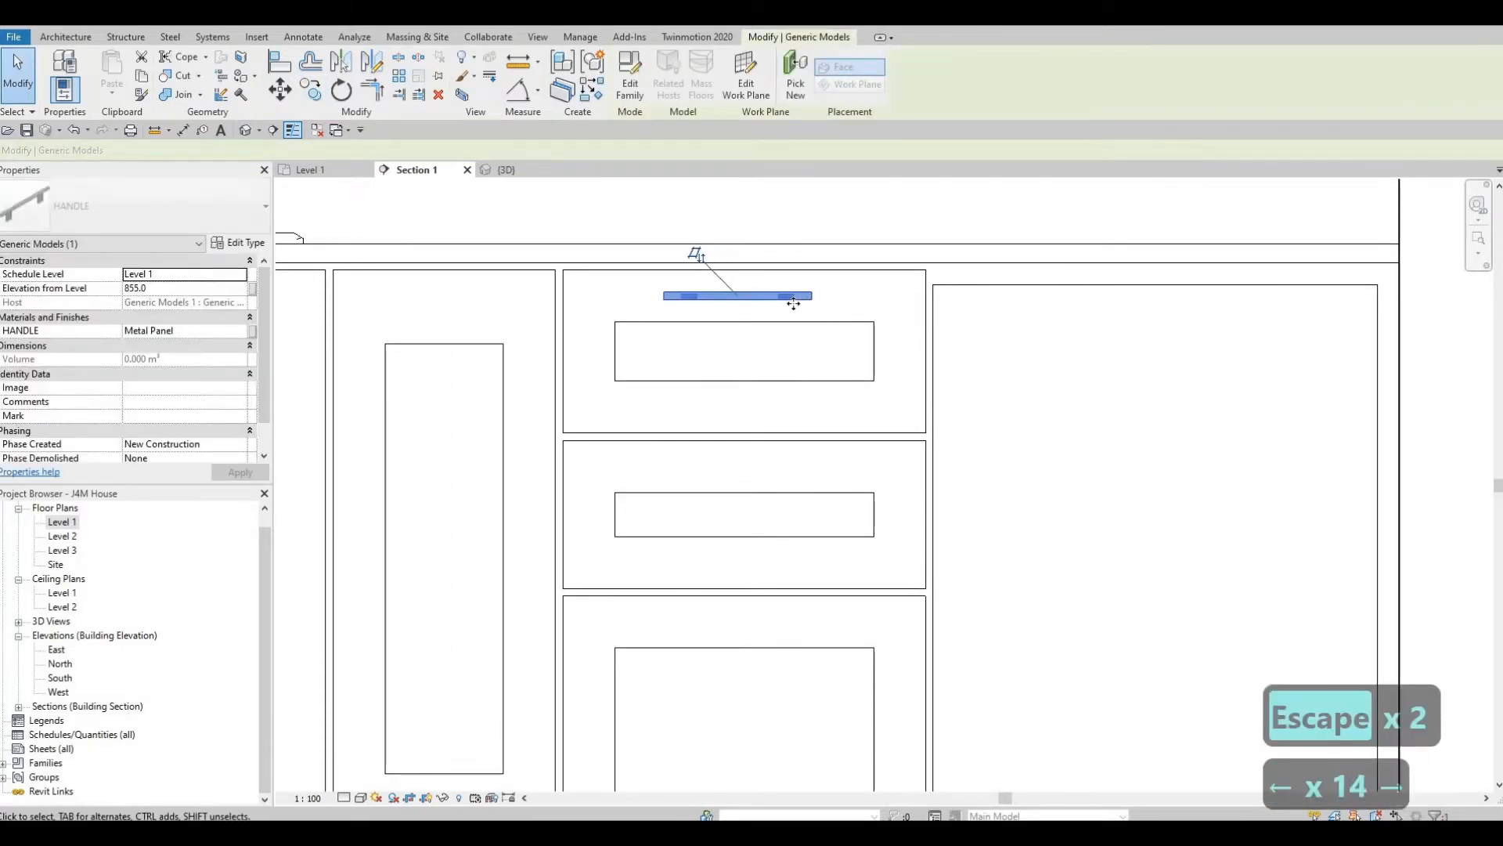
{"action": "key", "text": "Right"}
{"action": "key", "text": "Right"}
{"action": "key", "text": "Right"}
{"action": "key", "text": "Right"}
{"action": "key", "text": "Right"}
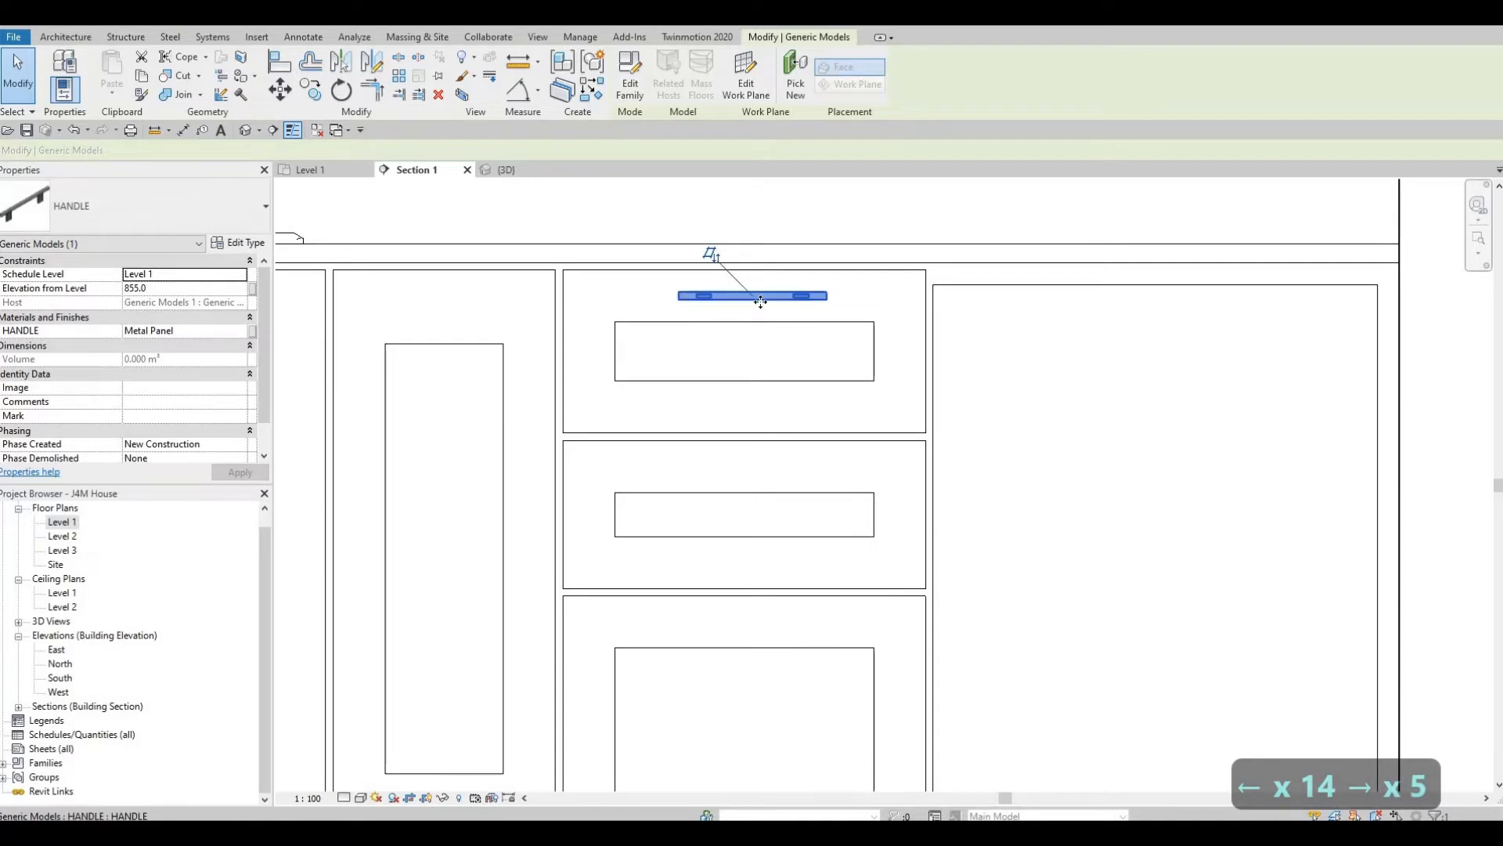
Step: Delete the copied handle from the top drawer of the cabinet beside the dishwasher
{"action": "scroll", "coordinate": [768, 296], "scroll_direction": "down", "scroll_amount": 4}
{"action": "key", "text": "Escape"}
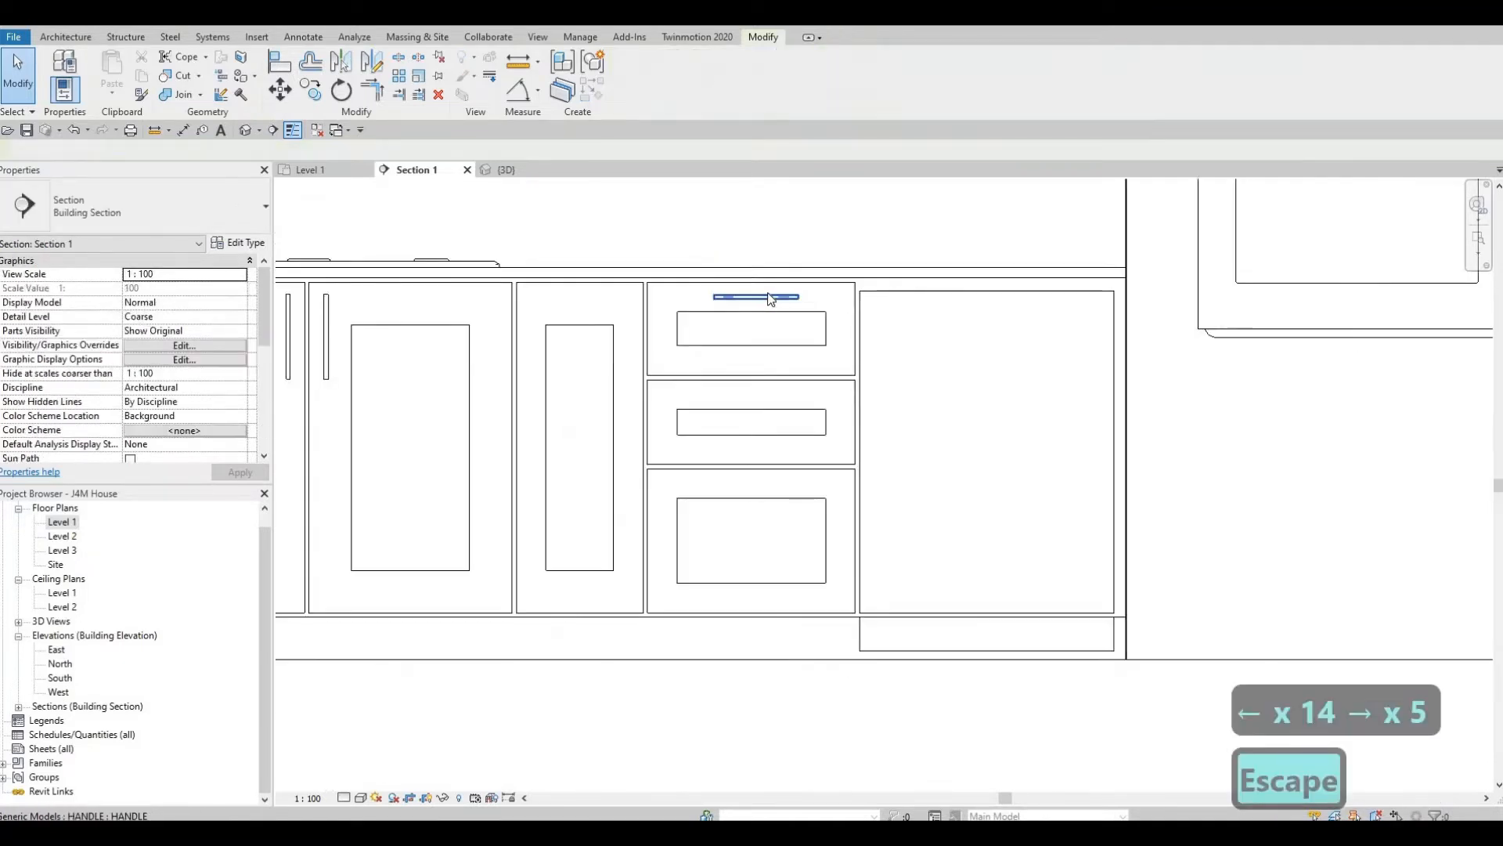
{"action": "key", "text": "Escape"}
{"action": "left_click", "coordinate": [764, 297]}
{"action": "key", "text": "Delete"}
Step: Create a similar handle on the top drawer beside the dishwasher, centred on the recessed panel's top edge
{"action": "scroll", "coordinate": [767, 298], "scroll_direction": "down", "scroll_amount": 5}
{"action": "middle_click_drag", "start_coordinate": [783, 335], "coordinate": [1135, 345]}
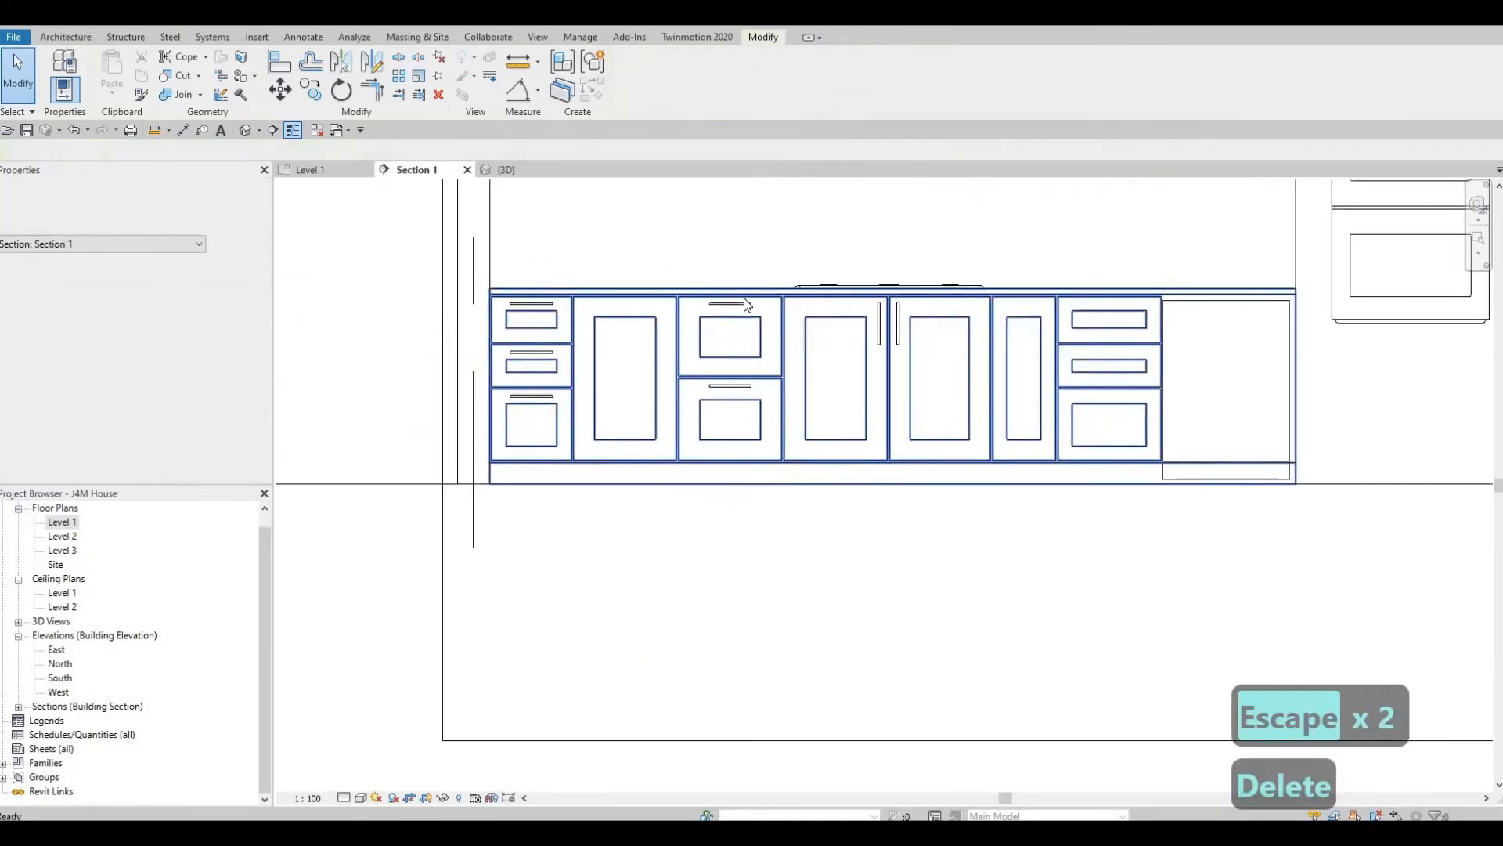
{"action": "key", "text": "Escape"}
{"action": "key", "text": "Escape"}
{"action": "left_click", "coordinate": [736, 302]}
{"action": "key", "text": "c"}
{"action": "key", "text": "s"}
{"action": "scroll", "coordinate": [1135, 284], "scroll_direction": "up", "scroll_amount": 6}
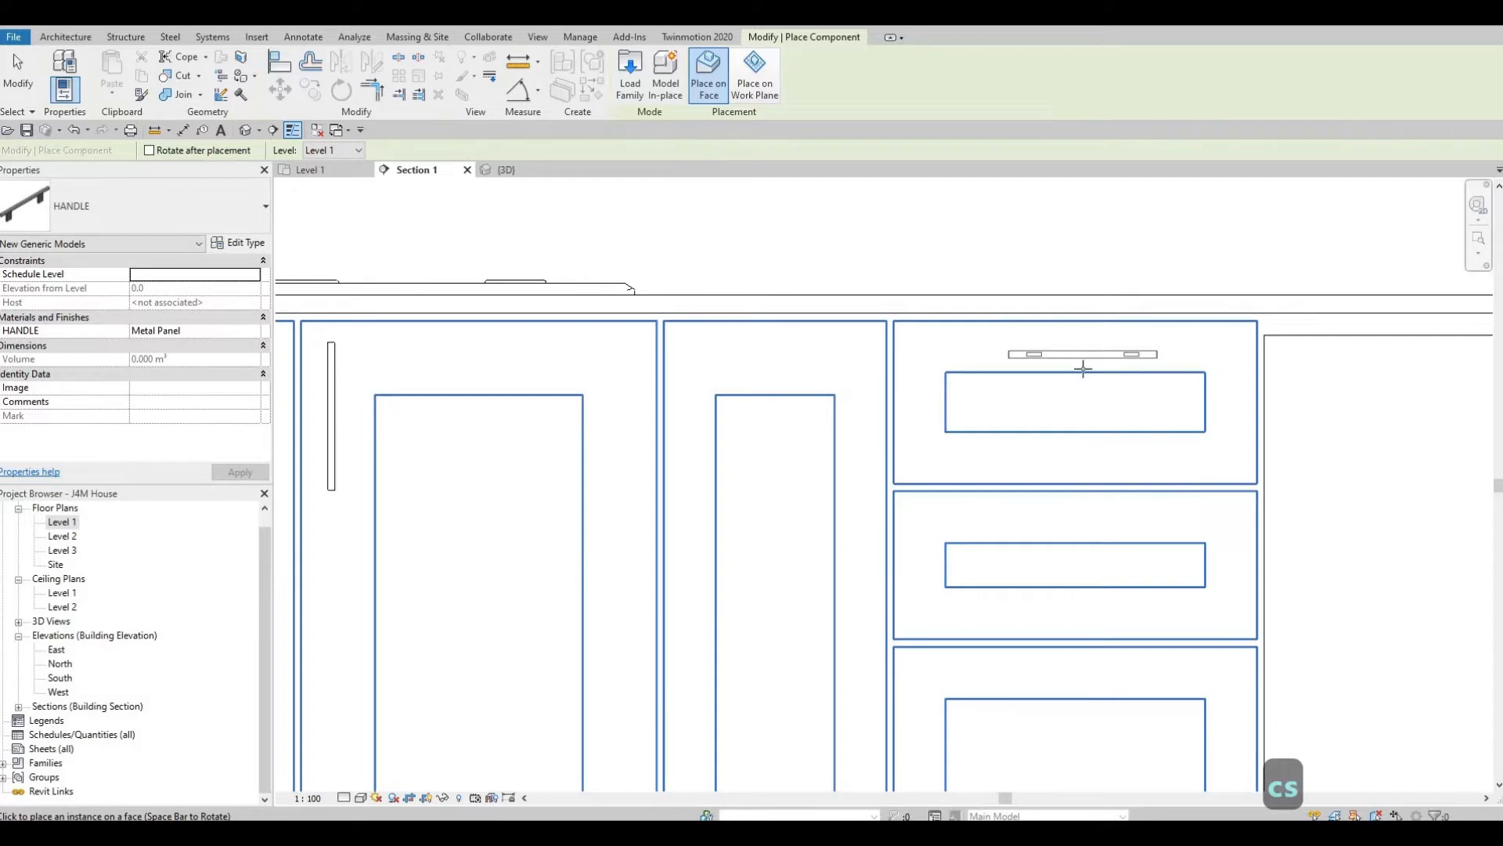
{"action": "left_click", "coordinate": [1081, 381]}
{"action": "key", "text": "Escape"}
{"action": "key", "text": "Escape"}
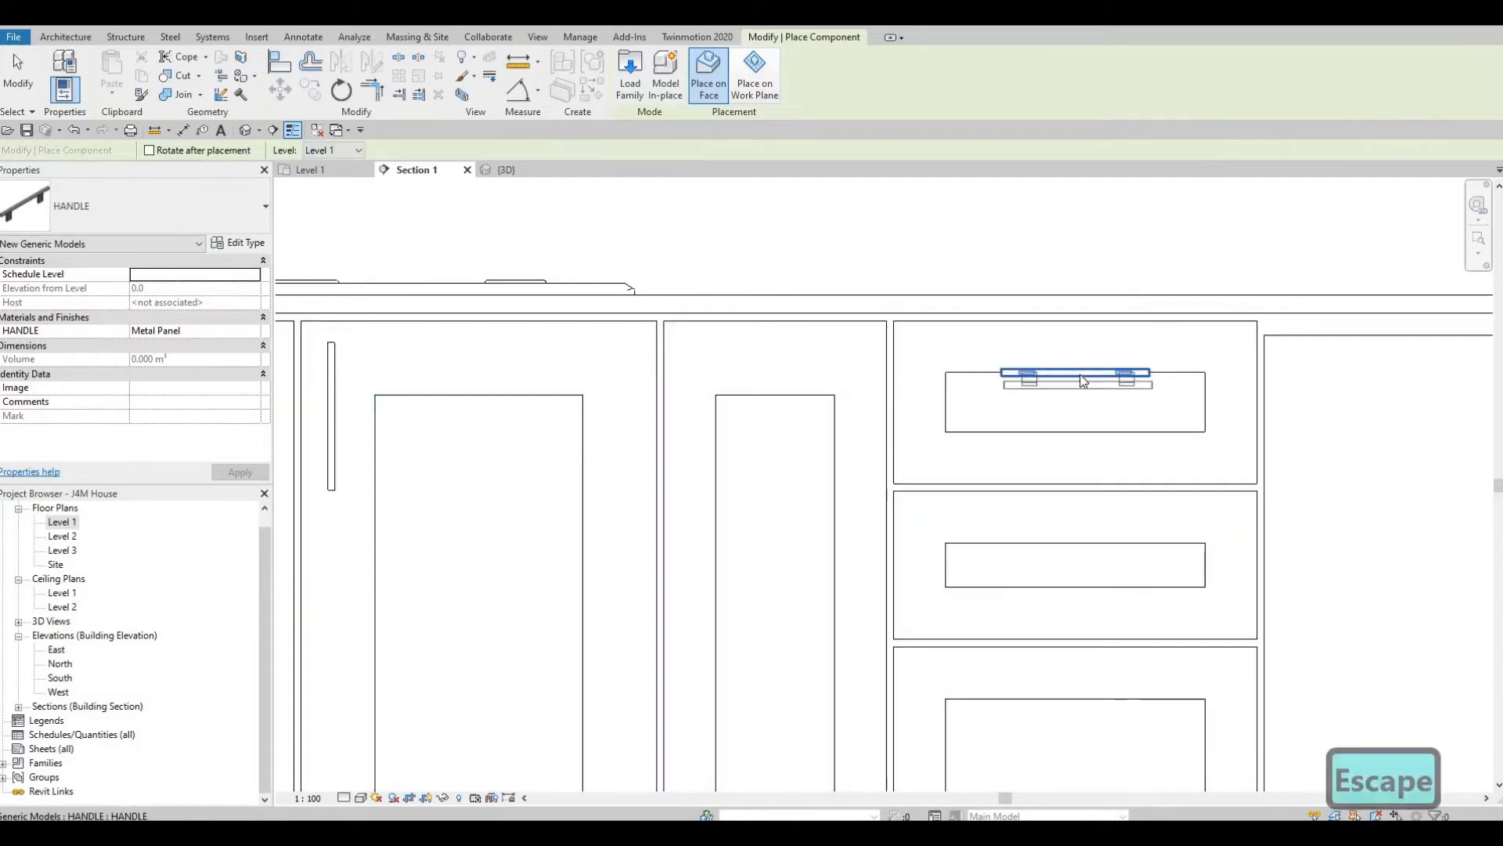
Step: Nudge the new handle up to elevation 855
{"action": "left_click", "coordinate": [1081, 374]}
{"action": "key", "text": "Up"}
{"action": "key", "text": "Up"}
{"action": "key", "text": "Up"}
{"action": "key", "text": "Up"}
{"action": "key", "text": "Up"}
{"action": "key", "text": "Up"}
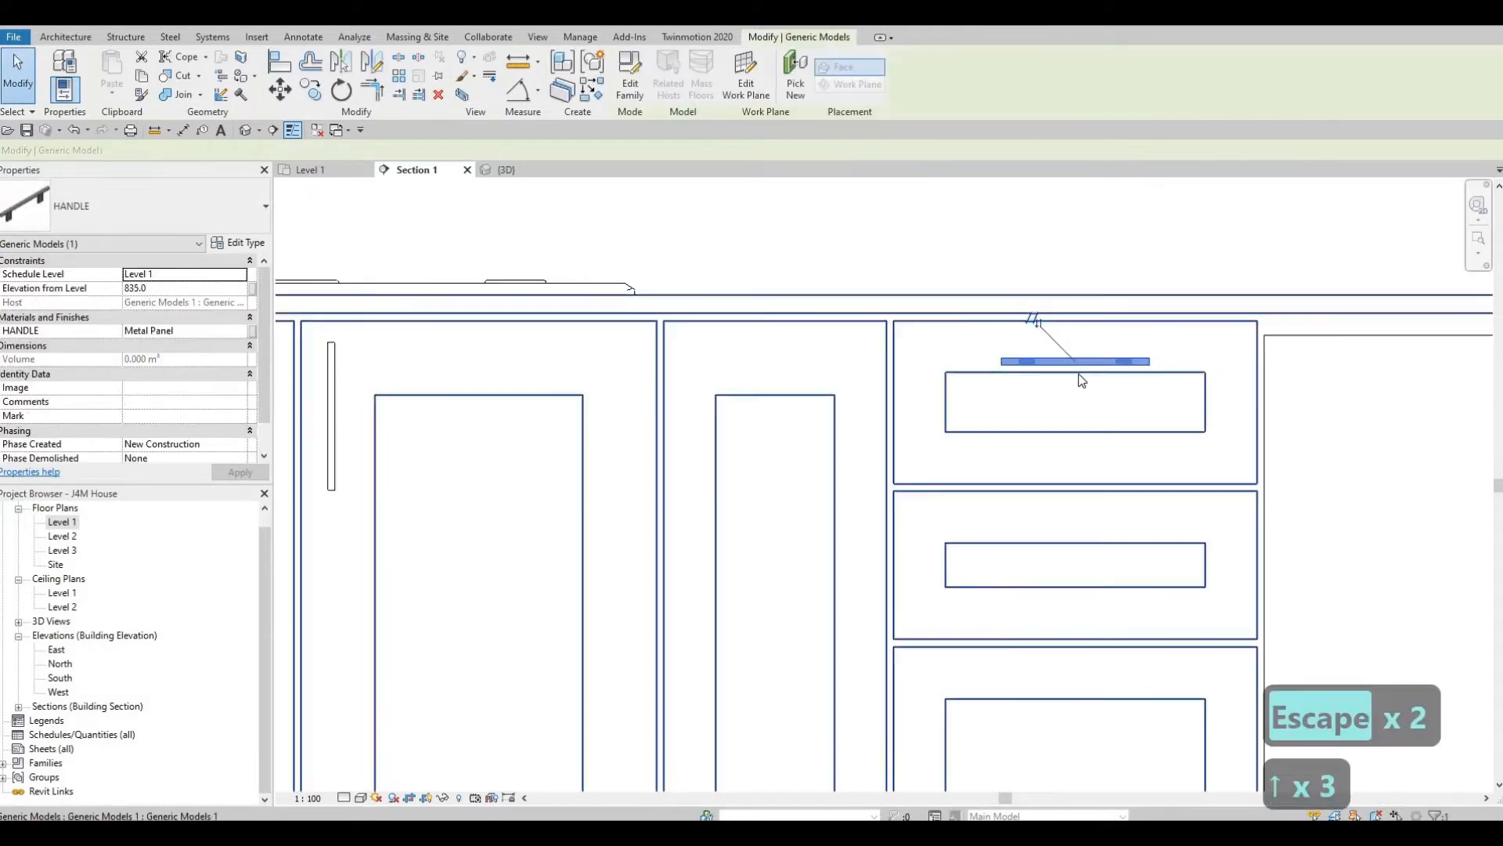
{"action": "scroll", "coordinate": [1080, 379], "scroll_direction": "down", "scroll_amount": 2}
{"action": "scroll", "coordinate": [1076, 367], "scroll_direction": "down", "scroll_amount": 2}
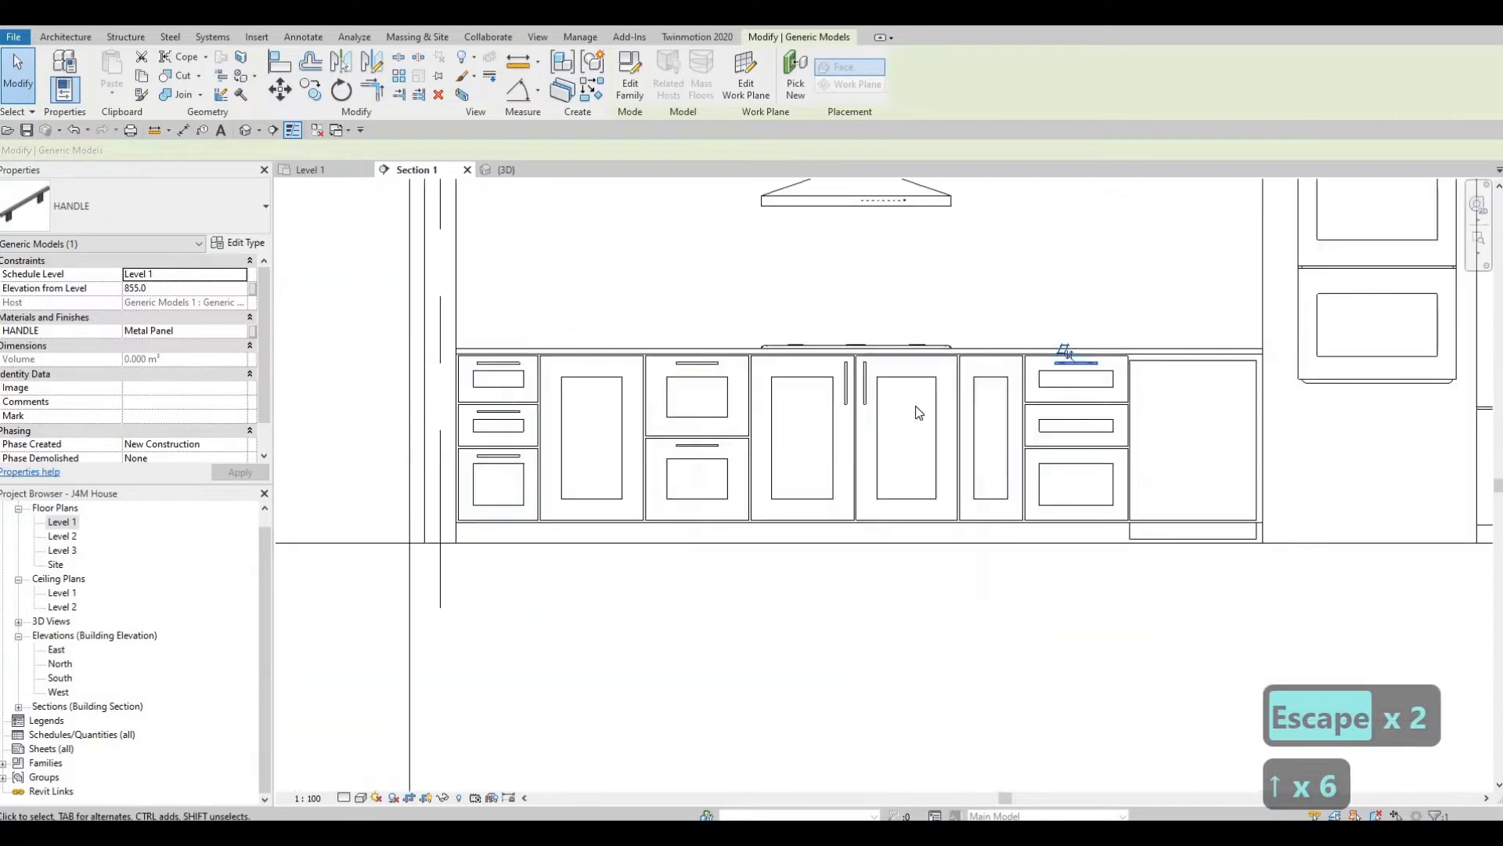
{"action": "key", "text": "Escape"}
{"action": "key", "text": "Escape"}
{"action": "key", "text": "Escape"}
{"action": "key", "text": "a"}
{"action": "key", "text": "l"}
{"action": "scroll", "coordinate": [498, 373], "scroll_direction": "up", "scroll_amount": 2}
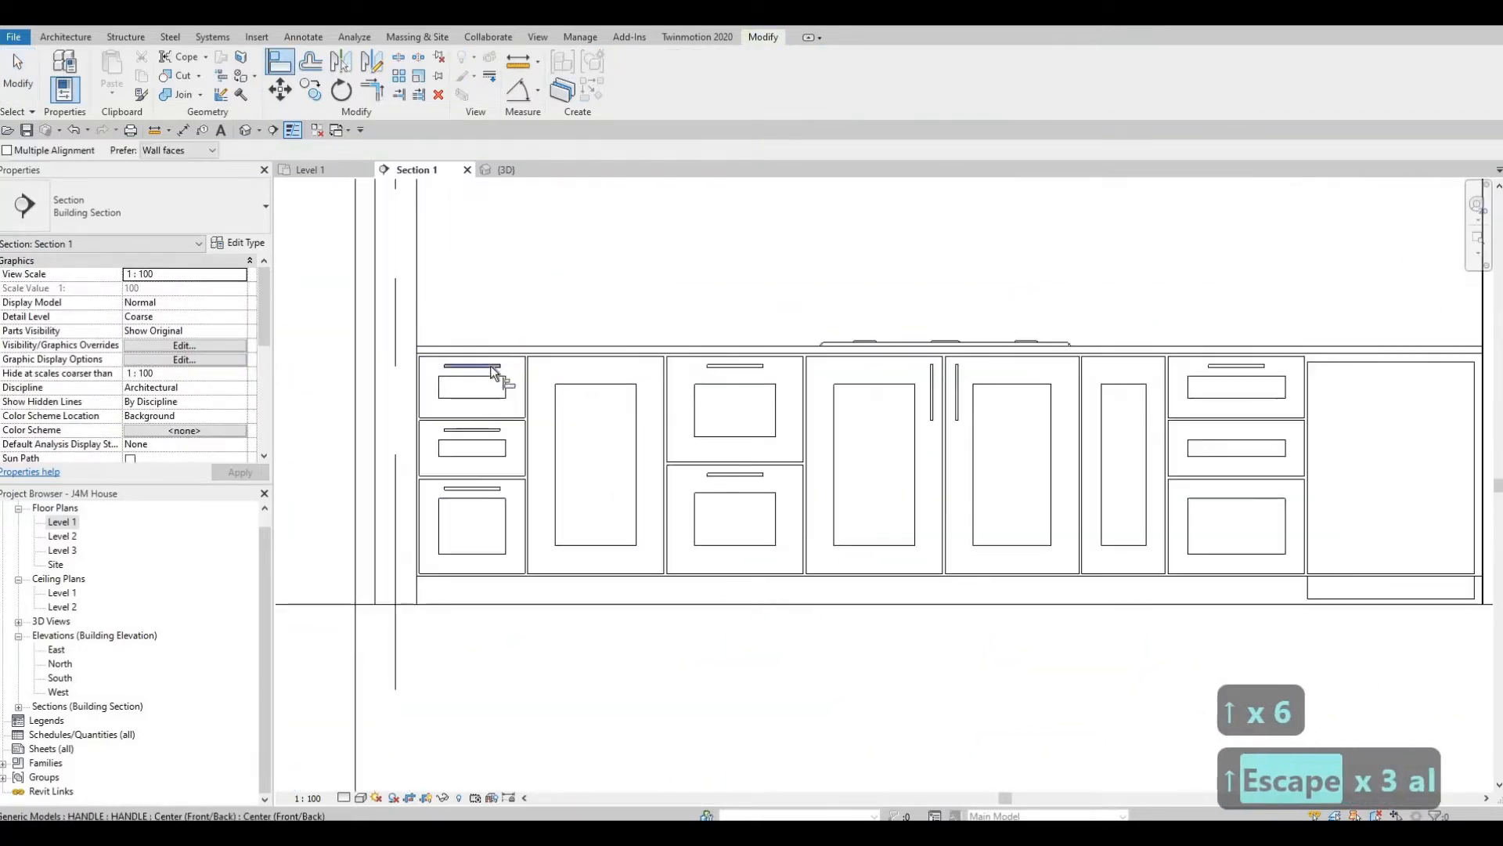
{"action": "left_click", "coordinate": [495, 366]}
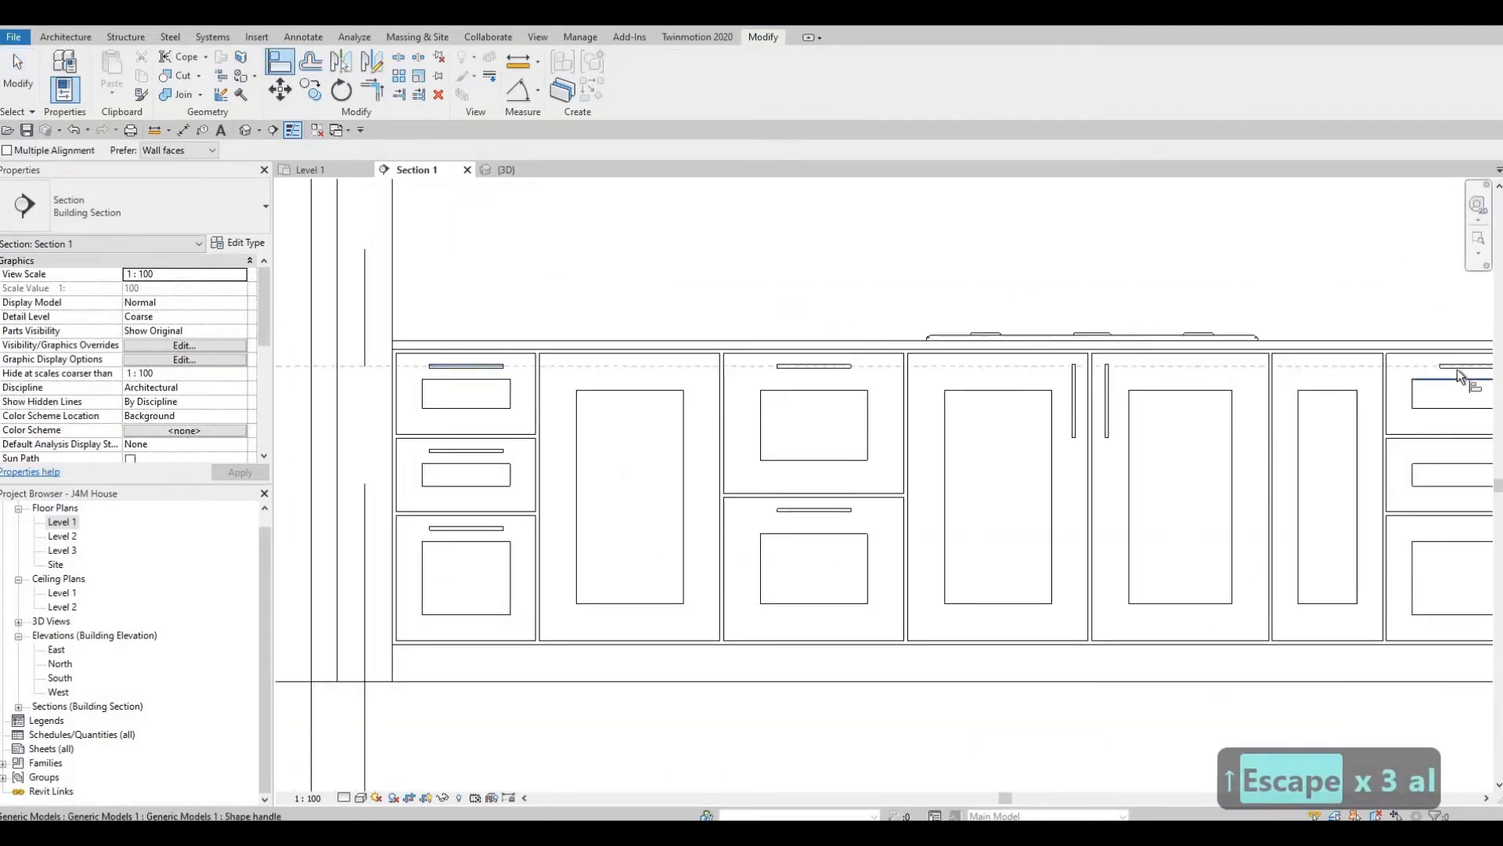
{"action": "middle_click_drag", "start_coordinate": [1460, 379], "coordinate": [979, 430]}
{"action": "scroll", "coordinate": [978, 430], "scroll_direction": "up", "scroll_amount": 2}
{"action": "key", "text": "Escape"}
{"action": "key", "text": "Escape"}
{"action": "key", "text": "Escape"}
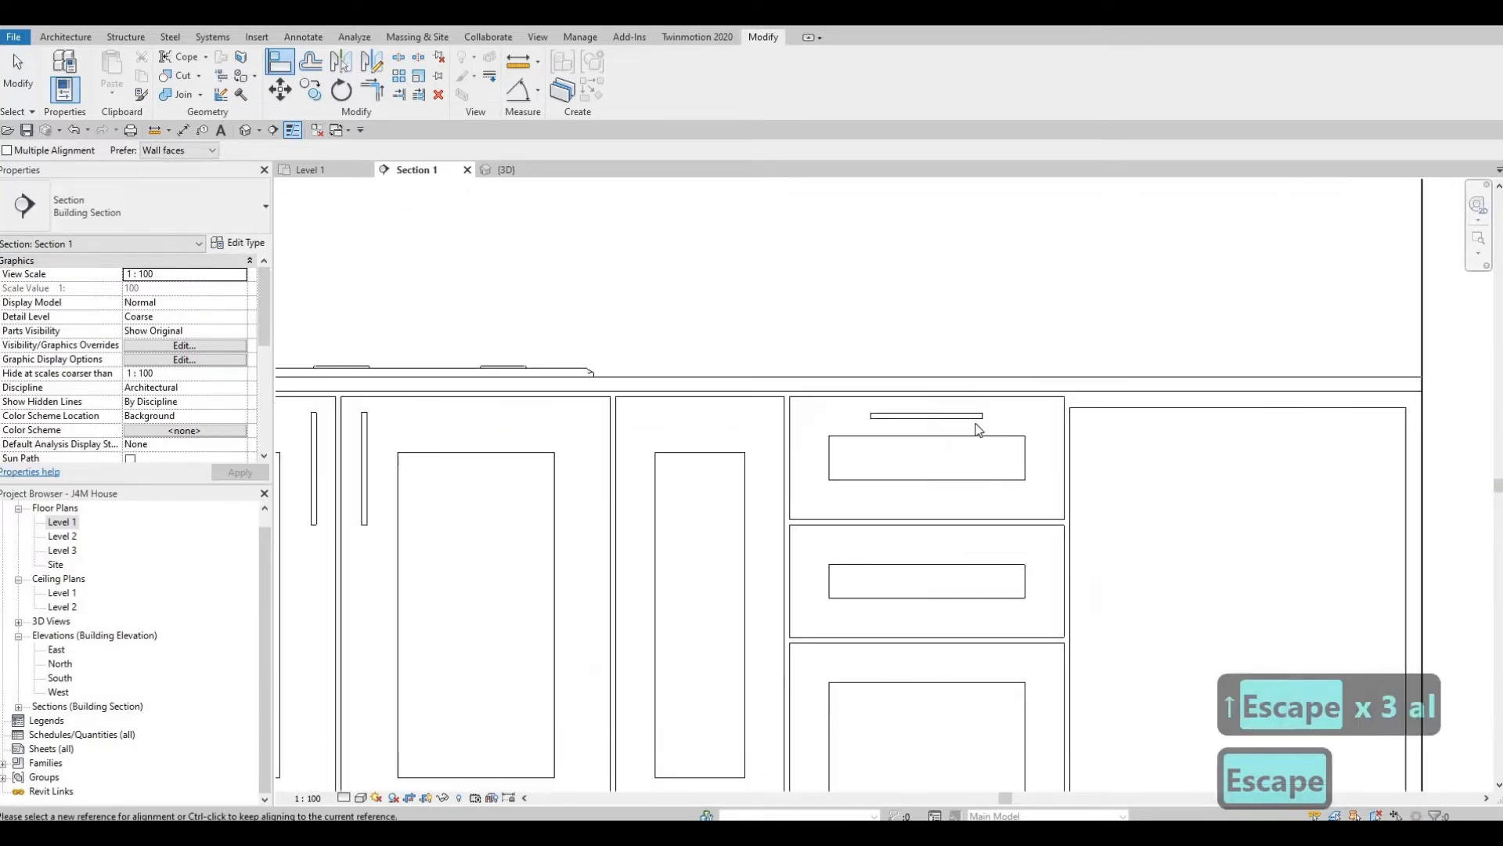
Step: Copy the top drawer's handle down 230 onto the middle drawer and again onto the bottom drawer of the same cabinet
{"action": "left_click", "coordinate": [947, 414]}
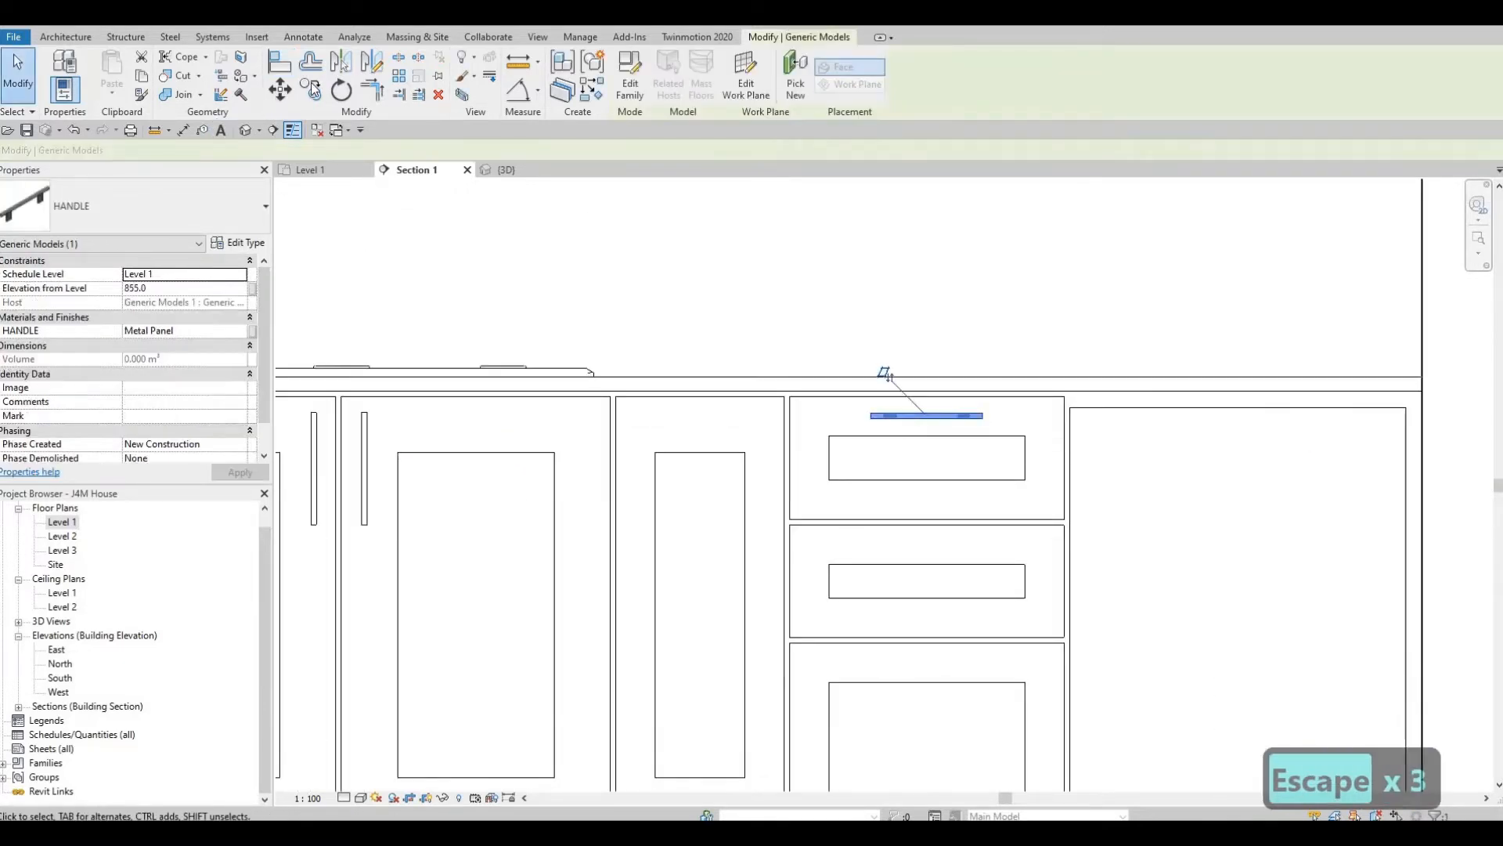
{"action": "key", "text": "c"}
{"action": "key", "text": "o"}
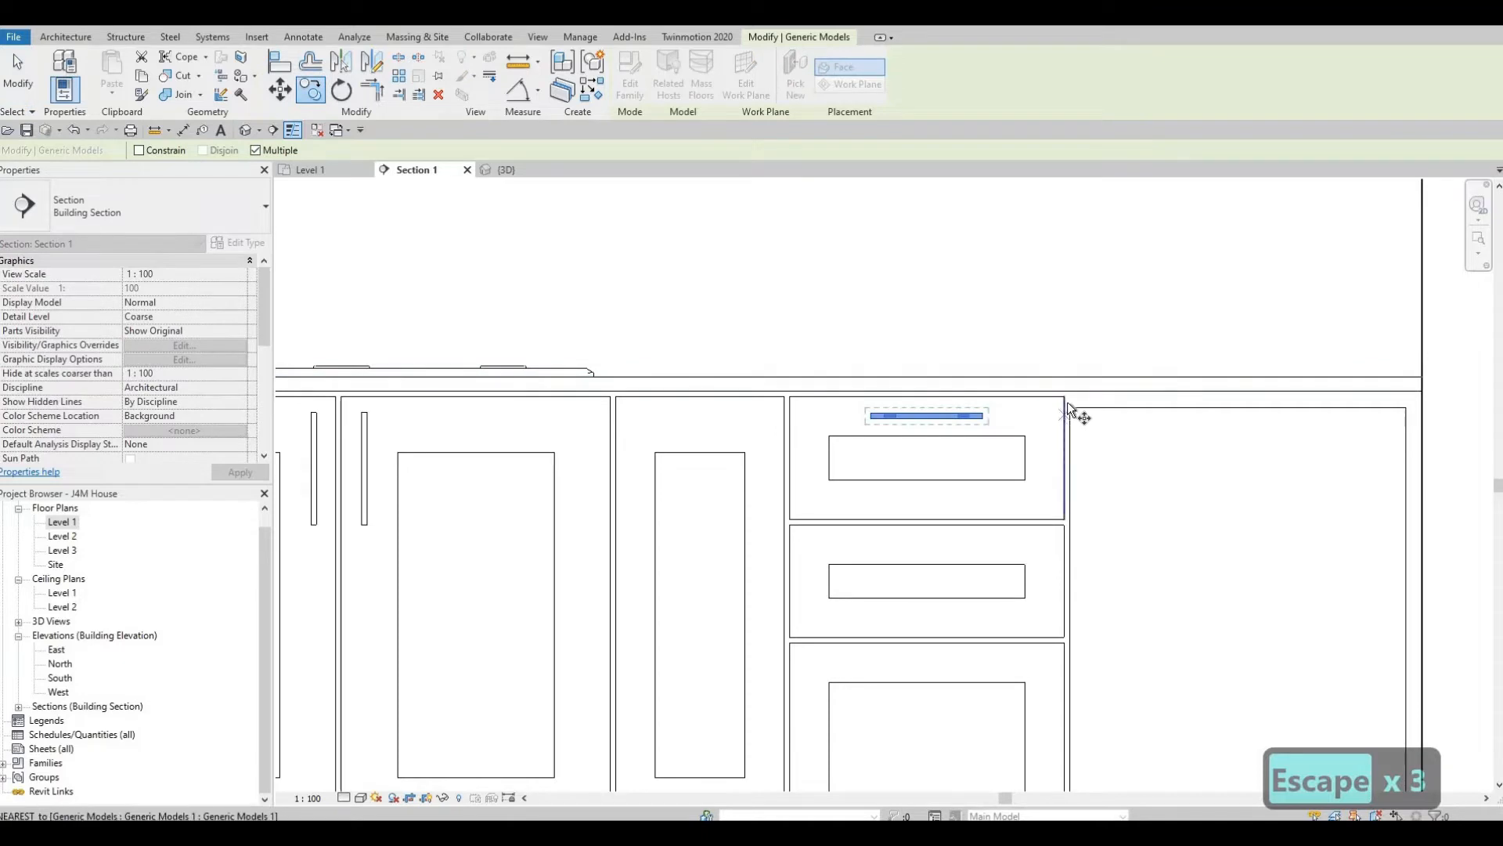
{"action": "left_click", "coordinate": [1064, 397]}
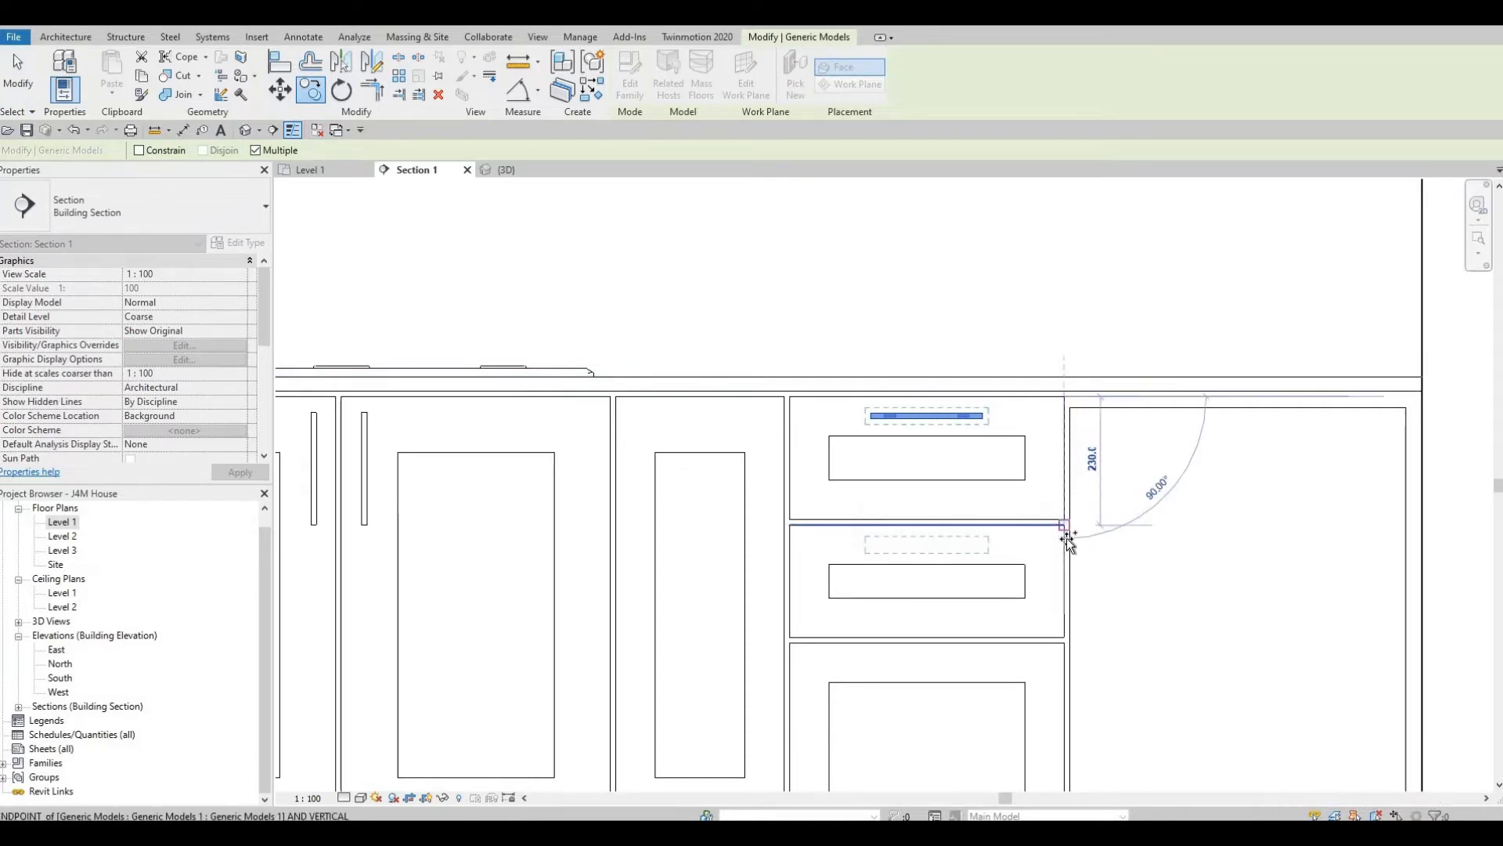
{"action": "left_click", "coordinate": [1059, 584]}
{"action": "left_click", "coordinate": [1064, 645]}
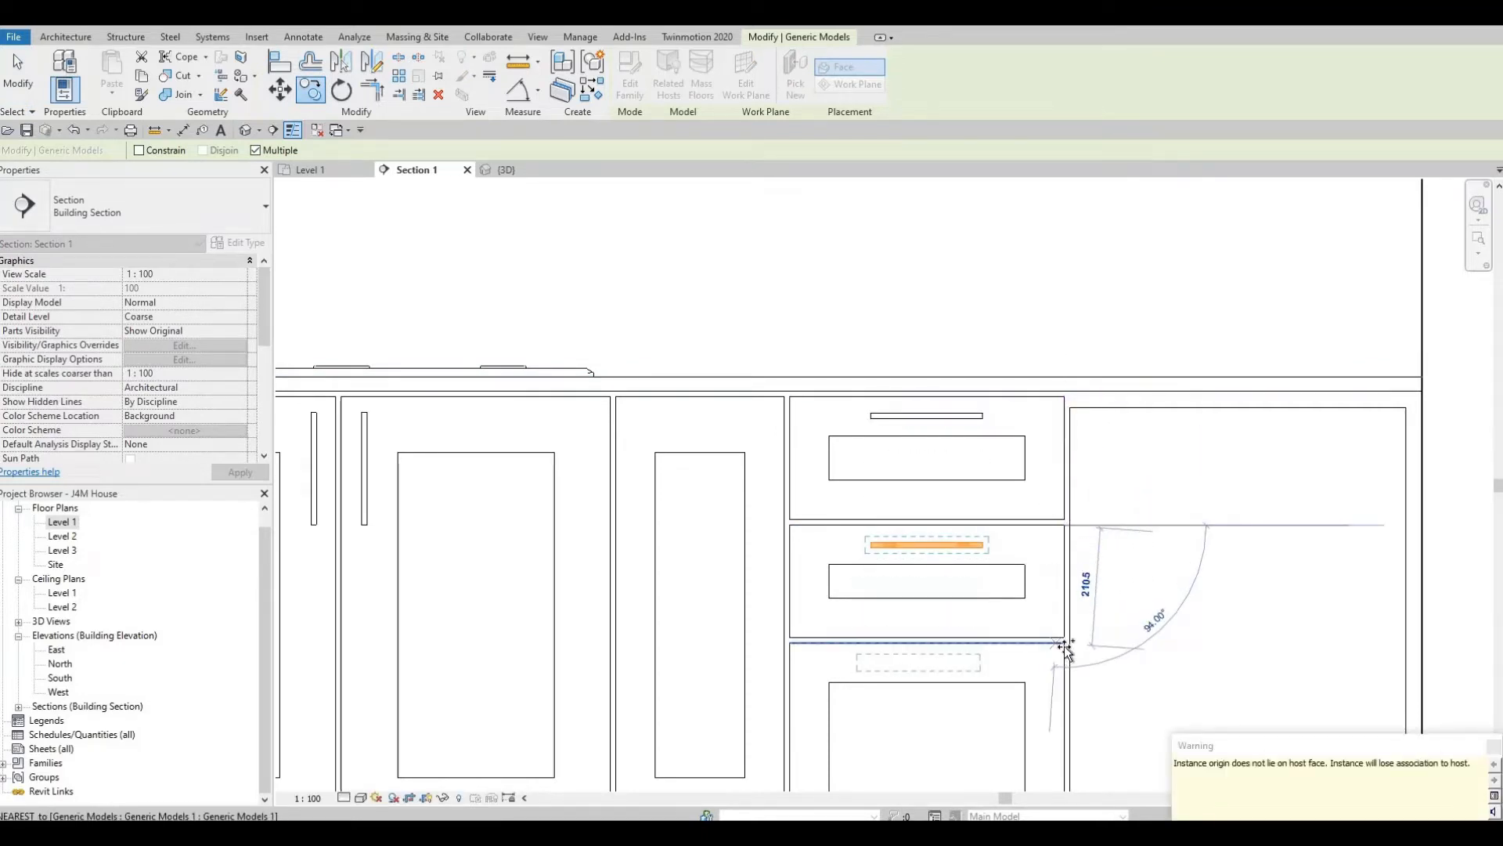
{"action": "key", "text": "Escape"}
{"action": "key", "text": "Escape"}
{"action": "key", "text": "Escape"}
Step: Inspect the base cabinet handles in the 3D view and in the Level 1 floor plan
{"action": "scroll", "coordinate": [999, 531], "scroll_direction": "down", "scroll_amount": 4}
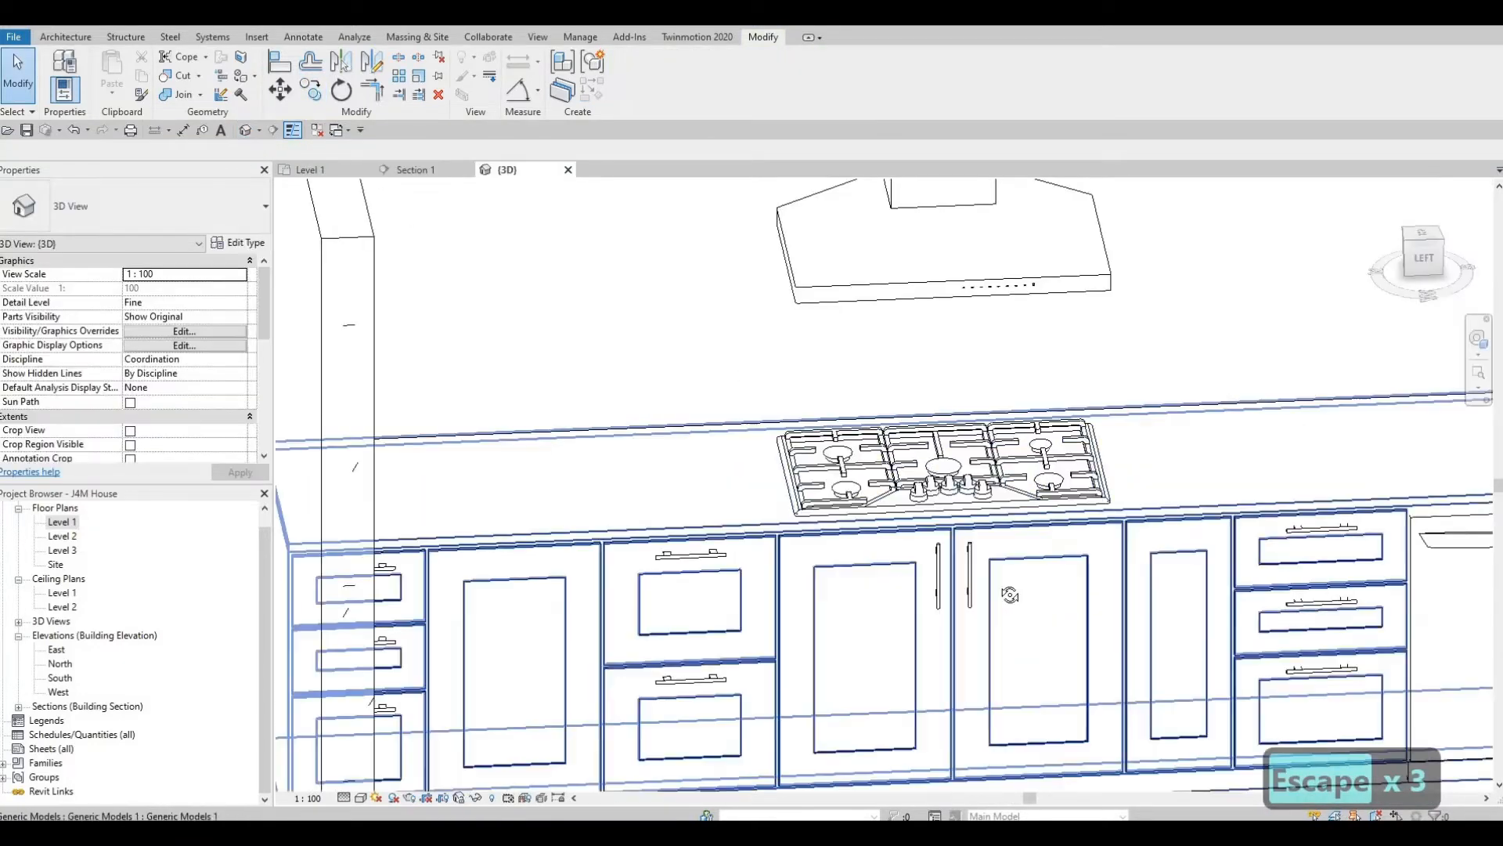
{"action": "middle_click_drag", "start_coordinate": [1082, 584], "coordinate": [583, 362], "text": "shift"}
{"action": "middle_click_drag", "start_coordinate": [1363, 533], "coordinate": [764, 287]}
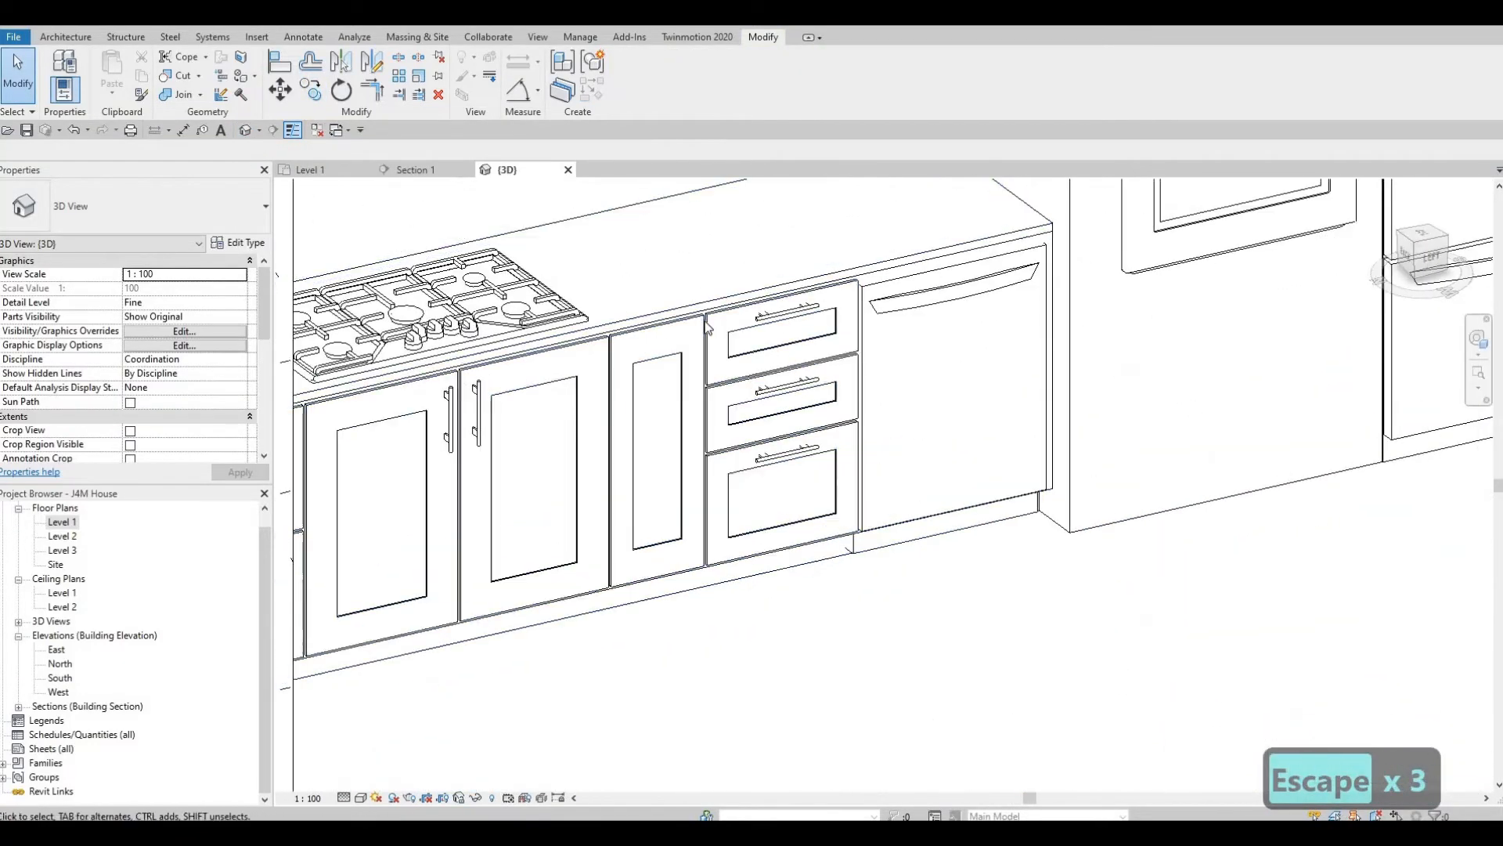
{"action": "scroll", "coordinate": [736, 313], "scroll_direction": "up", "scroll_amount": 8}
{"action": "scroll", "coordinate": [699, 354], "scroll_direction": "down", "scroll_amount": 7}
{"action": "middle_click_drag", "start_coordinate": [874, 359], "coordinate": [246, 418], "text": "shift"}
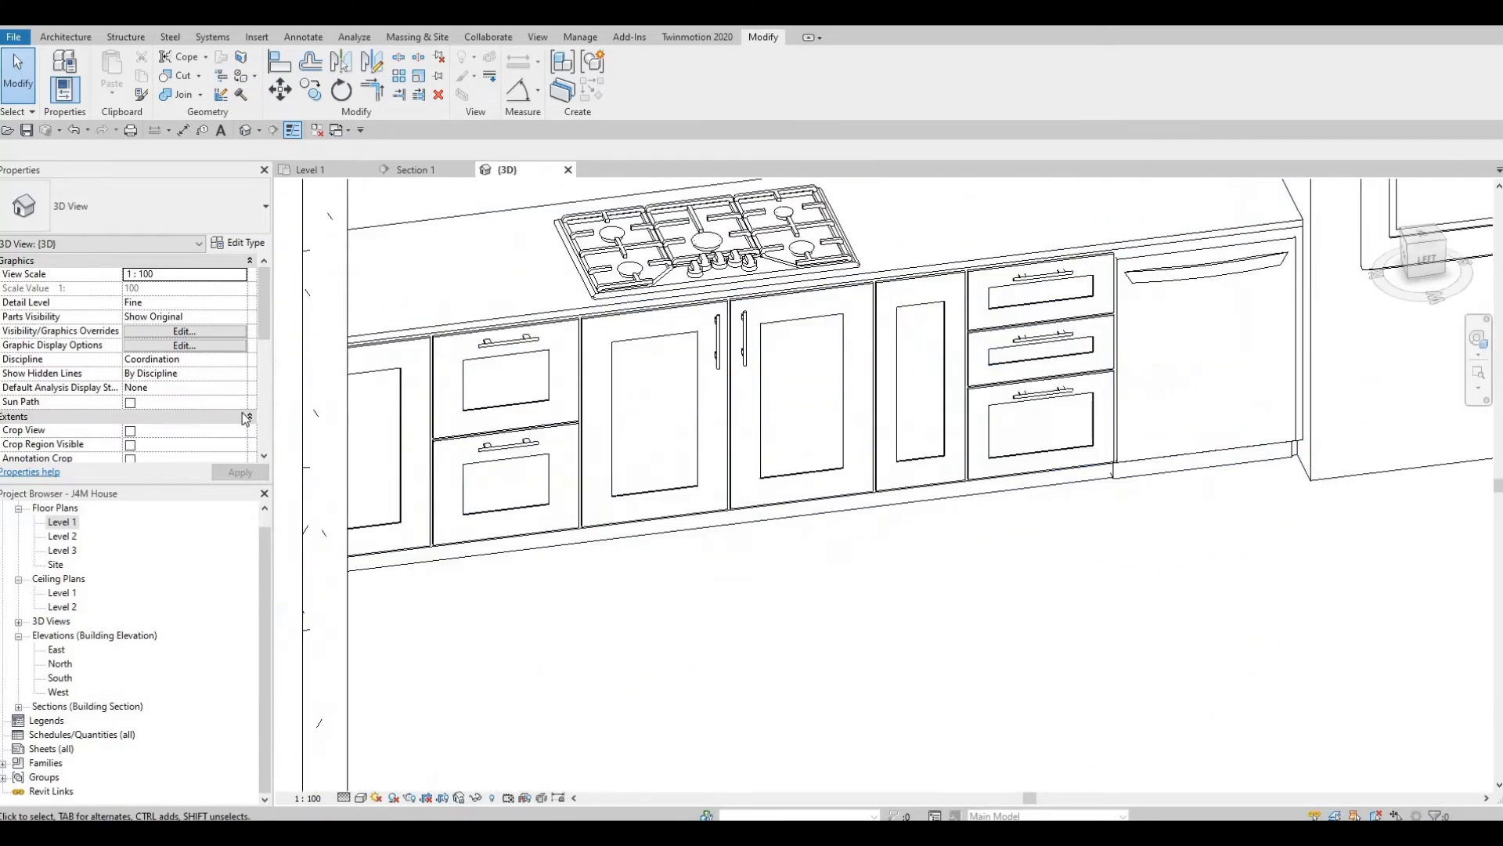
{"action": "double_click", "coordinate": [73, 523]}
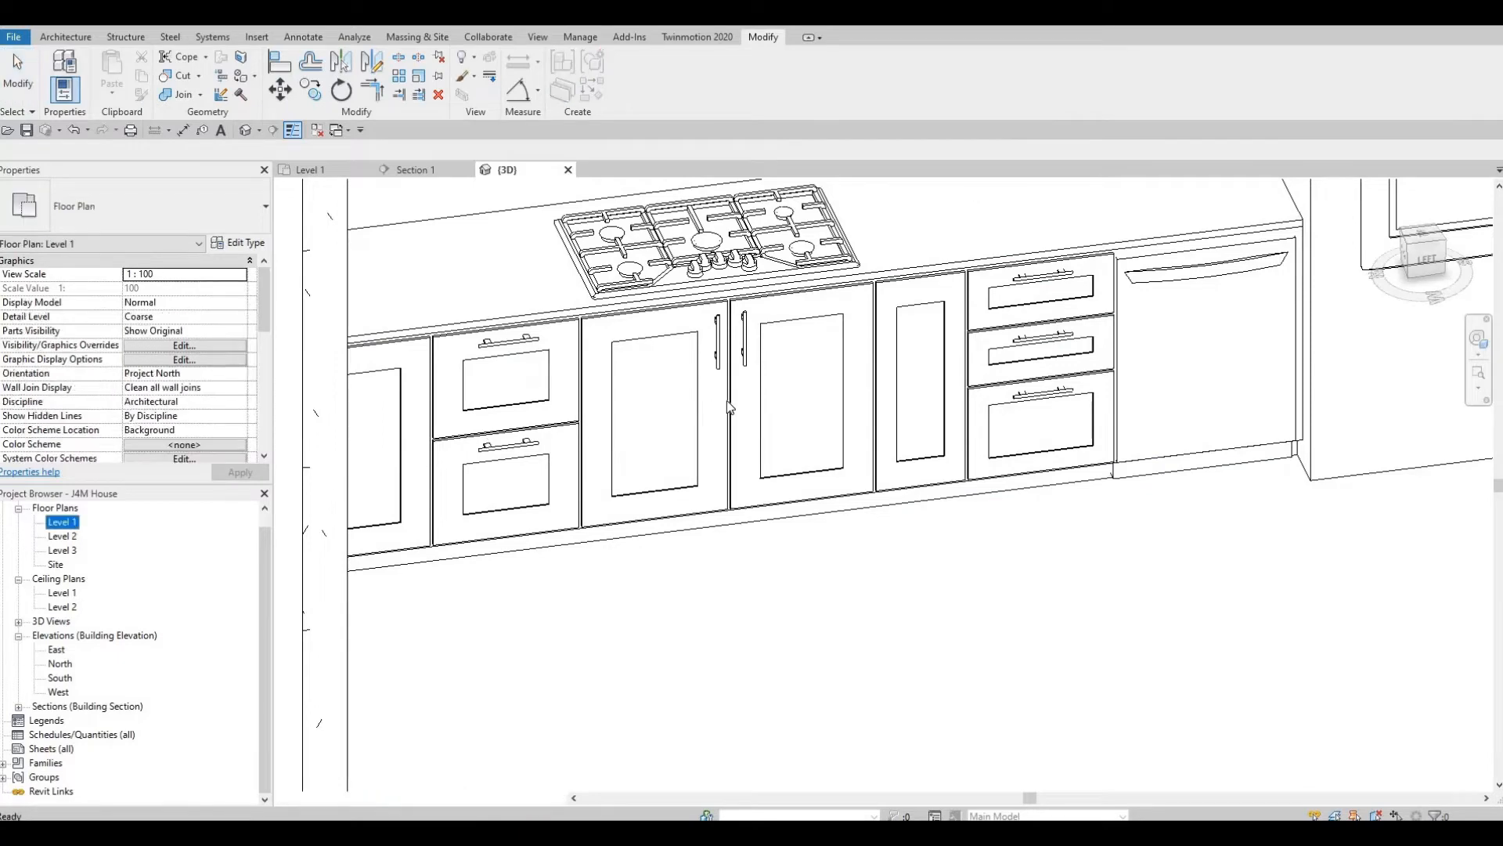
{"action": "scroll", "coordinate": [727, 397], "scroll_direction": "down", "scroll_amount": 3}
Step: In Section 1, copy the vertical handle of the second door below the cooktop 490 across onto the adjacent narrow door
{"action": "left_click", "coordinate": [430, 170]}
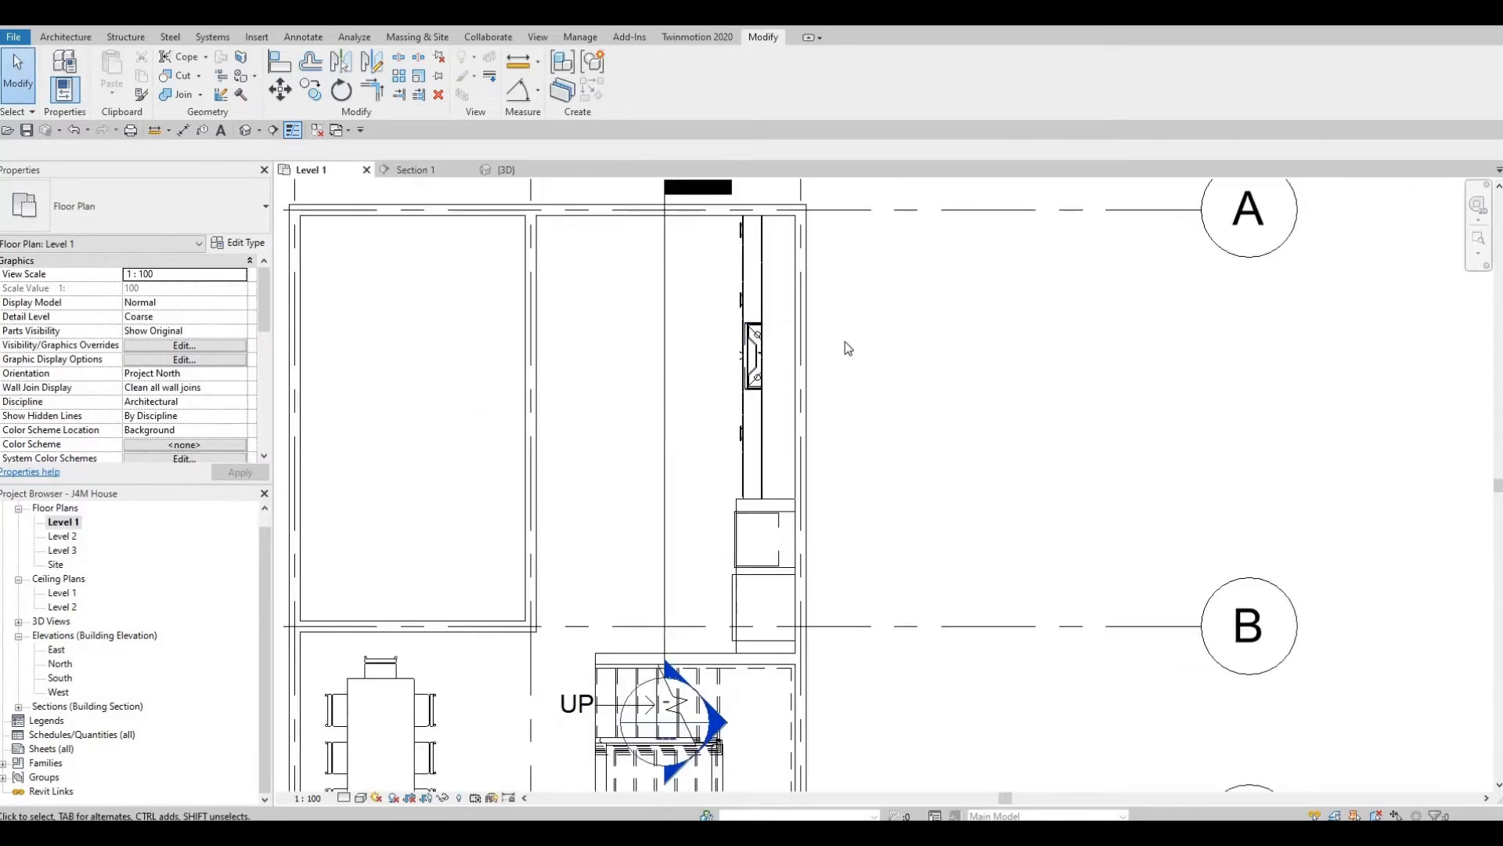
{"action": "scroll", "coordinate": [745, 463], "scroll_direction": "down", "scroll_amount": 3}
{"action": "scroll", "coordinate": [726, 349], "scroll_direction": "up", "scroll_amount": 5}
{"action": "scroll", "coordinate": [747, 461], "scroll_direction": "up", "scroll_amount": 2}
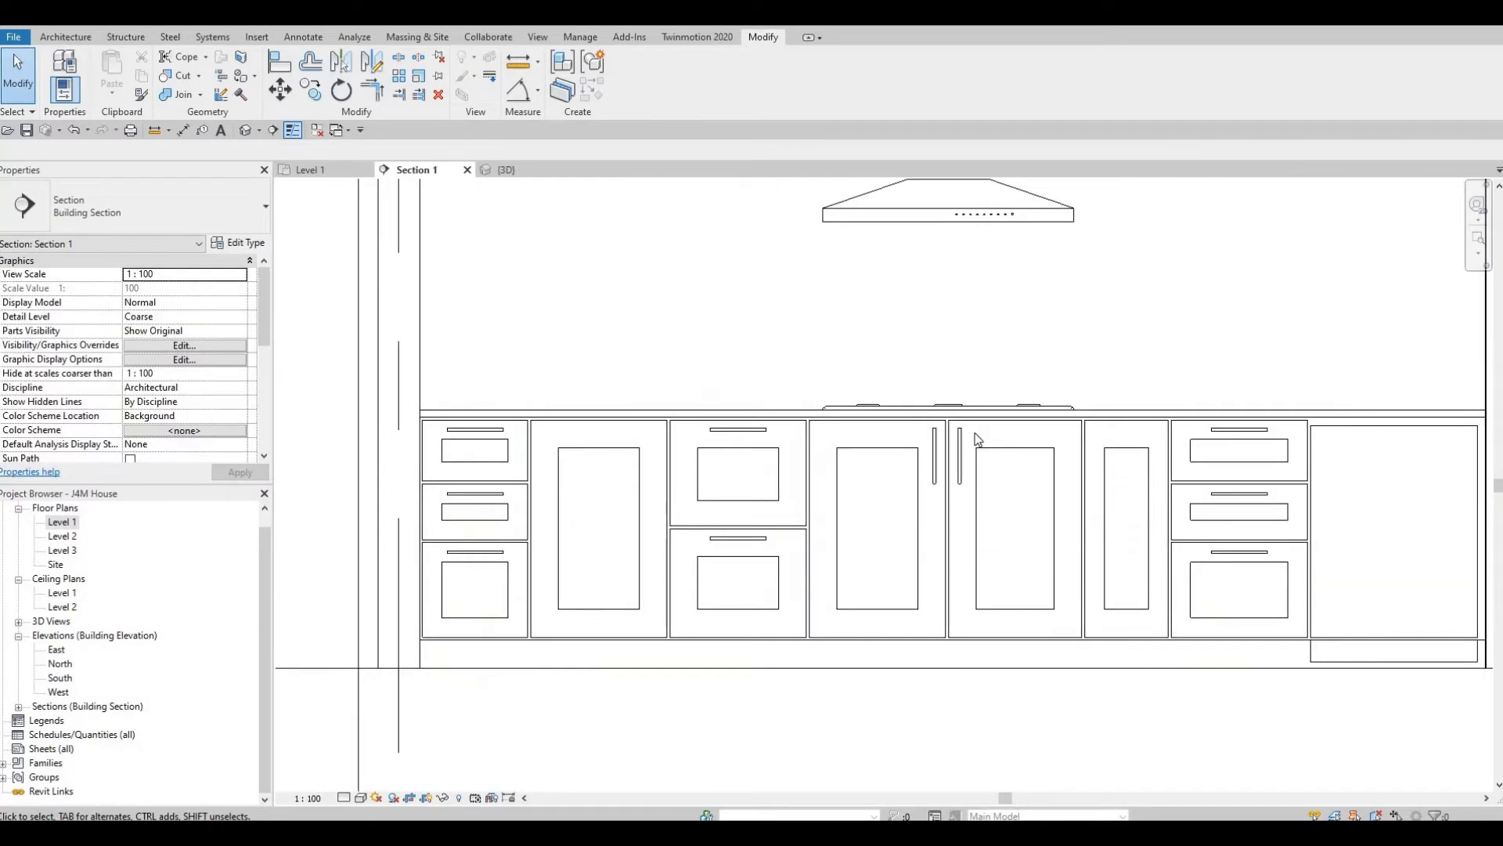
{"action": "key", "text": "Escape"}
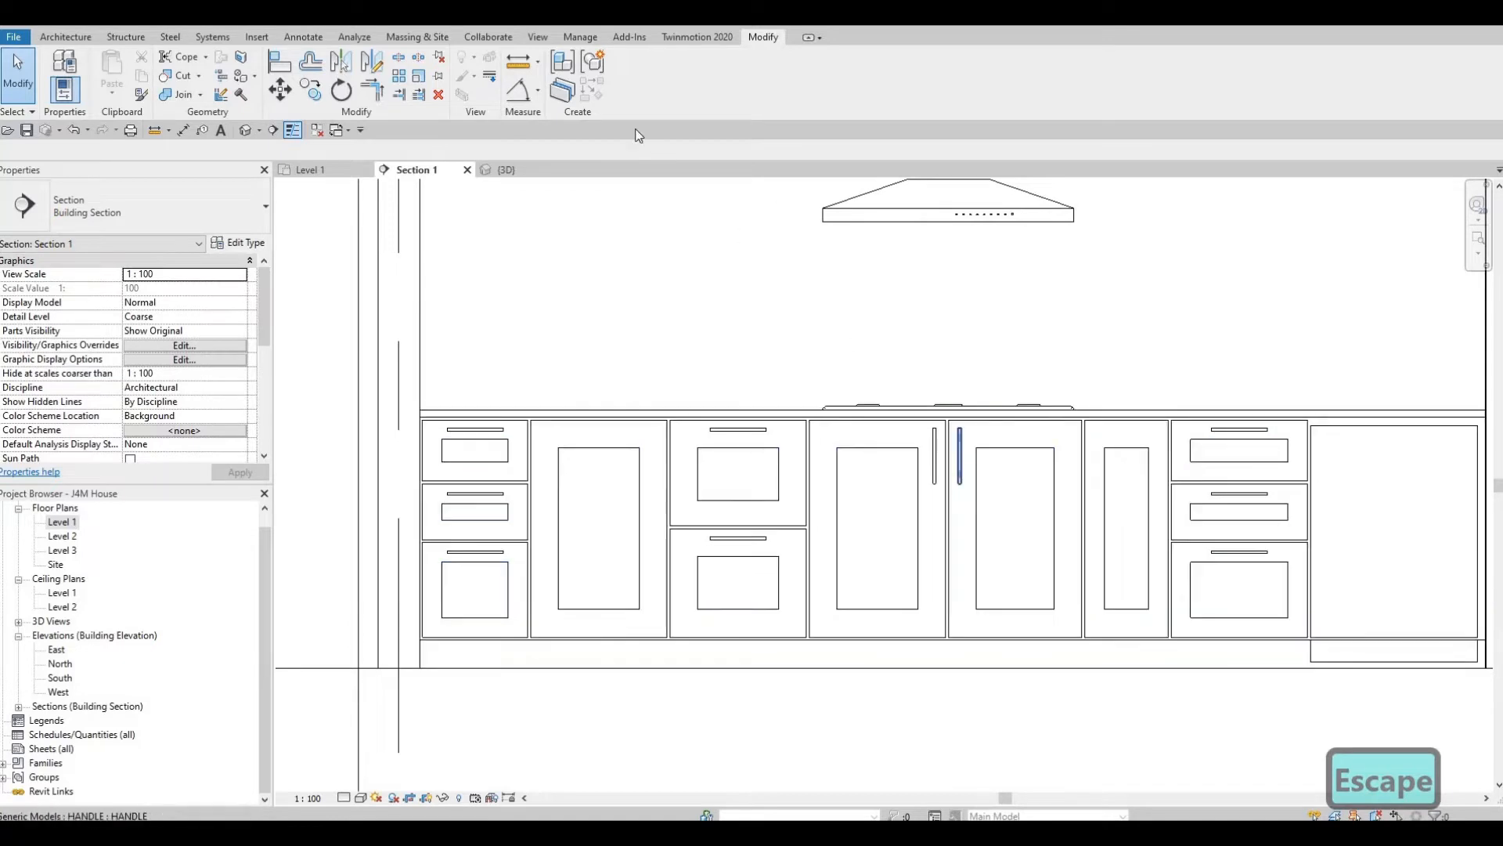
{"action": "left_click", "coordinate": [934, 458]}
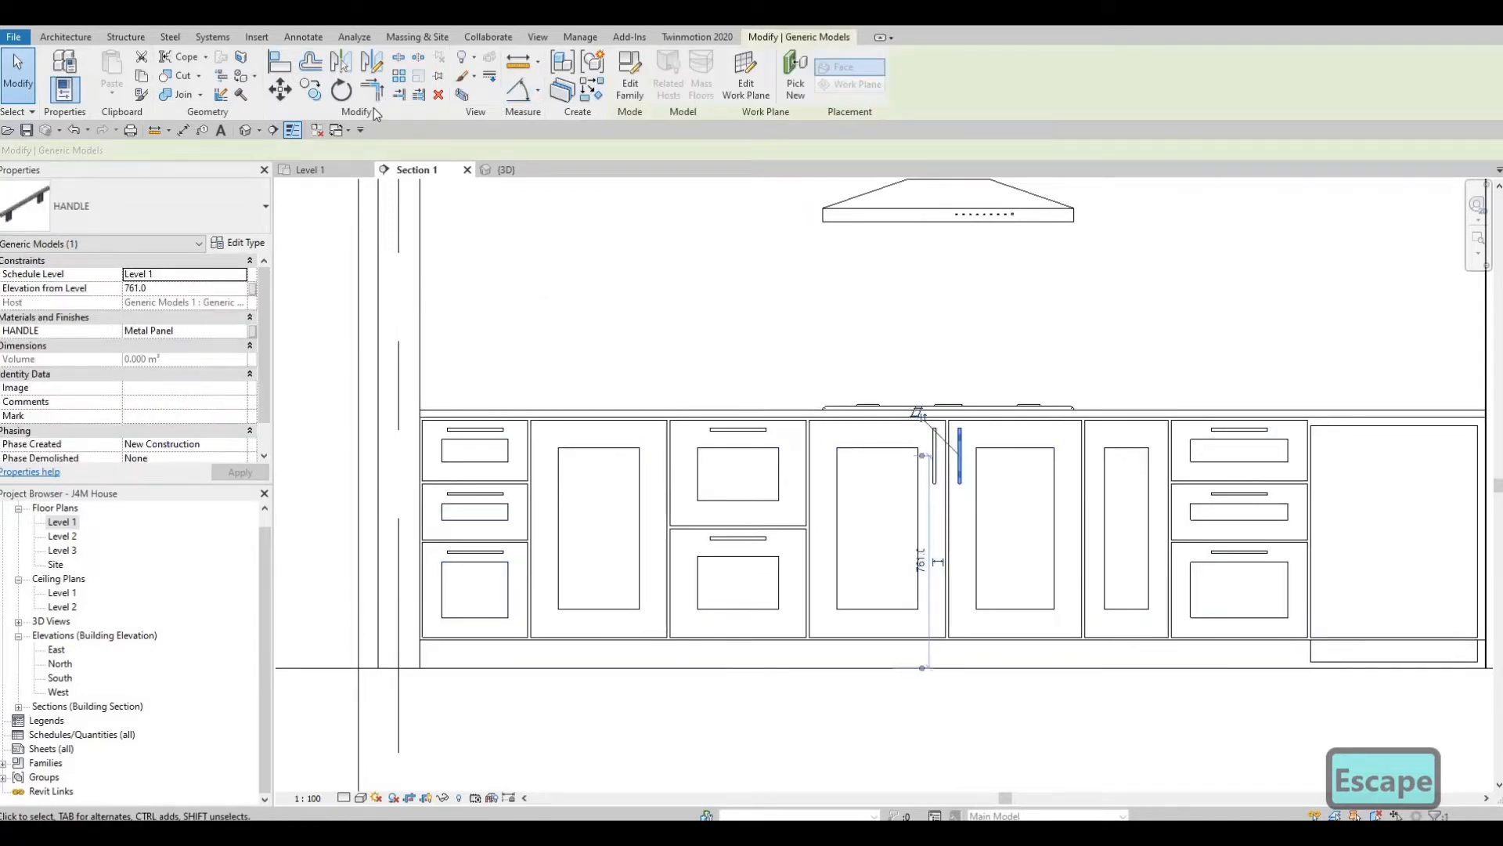
{"action": "left_click", "coordinate": [312, 90]}
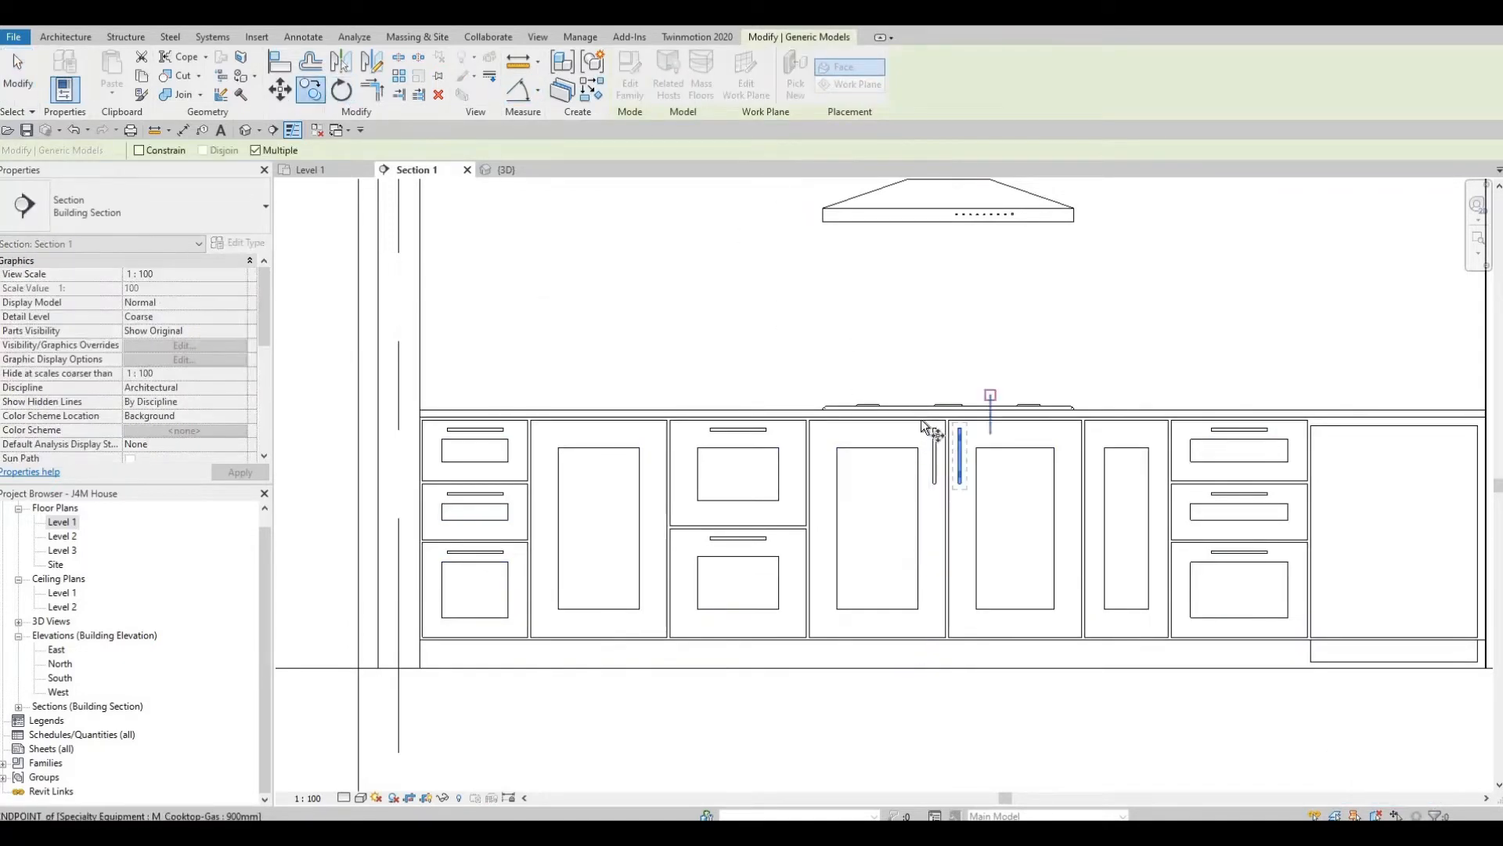
{"action": "scroll", "coordinate": [931, 423], "scroll_direction": "up", "scroll_amount": 3}
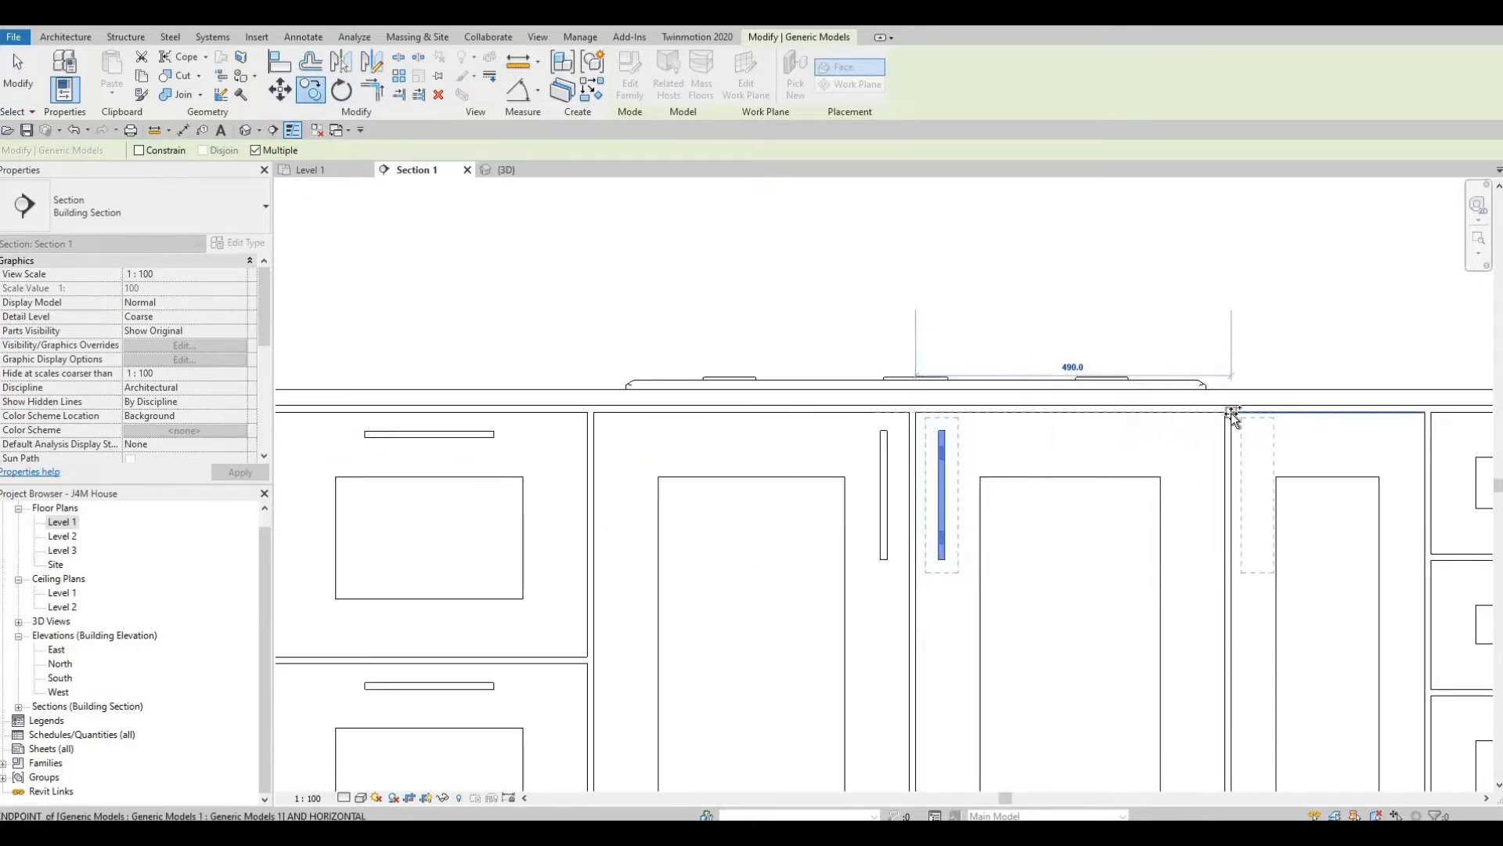
{"action": "left_click", "coordinate": [1230, 411]}
{"action": "key", "text": "Escape"}
{"action": "key", "text": "Escape"}
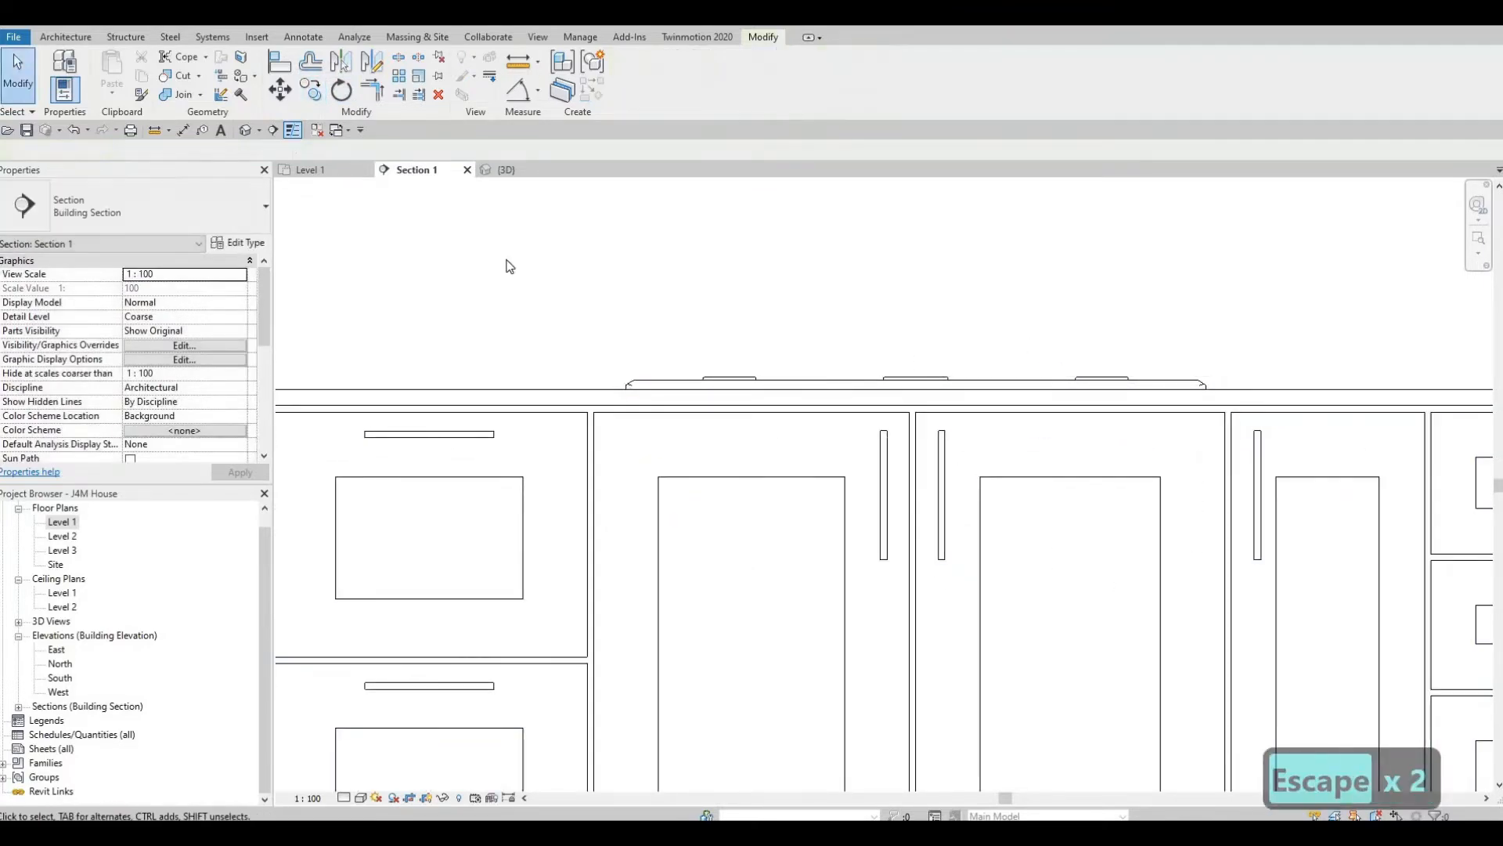
Step: Copy the vertical handle of the first door below the cooktop 900 across onto the door beyond the two-drawer cabinet
{"action": "left_click", "coordinate": [909, 413]}
{"action": "scroll", "coordinate": [654, 431], "scroll_direction": "down", "scroll_amount": 2}
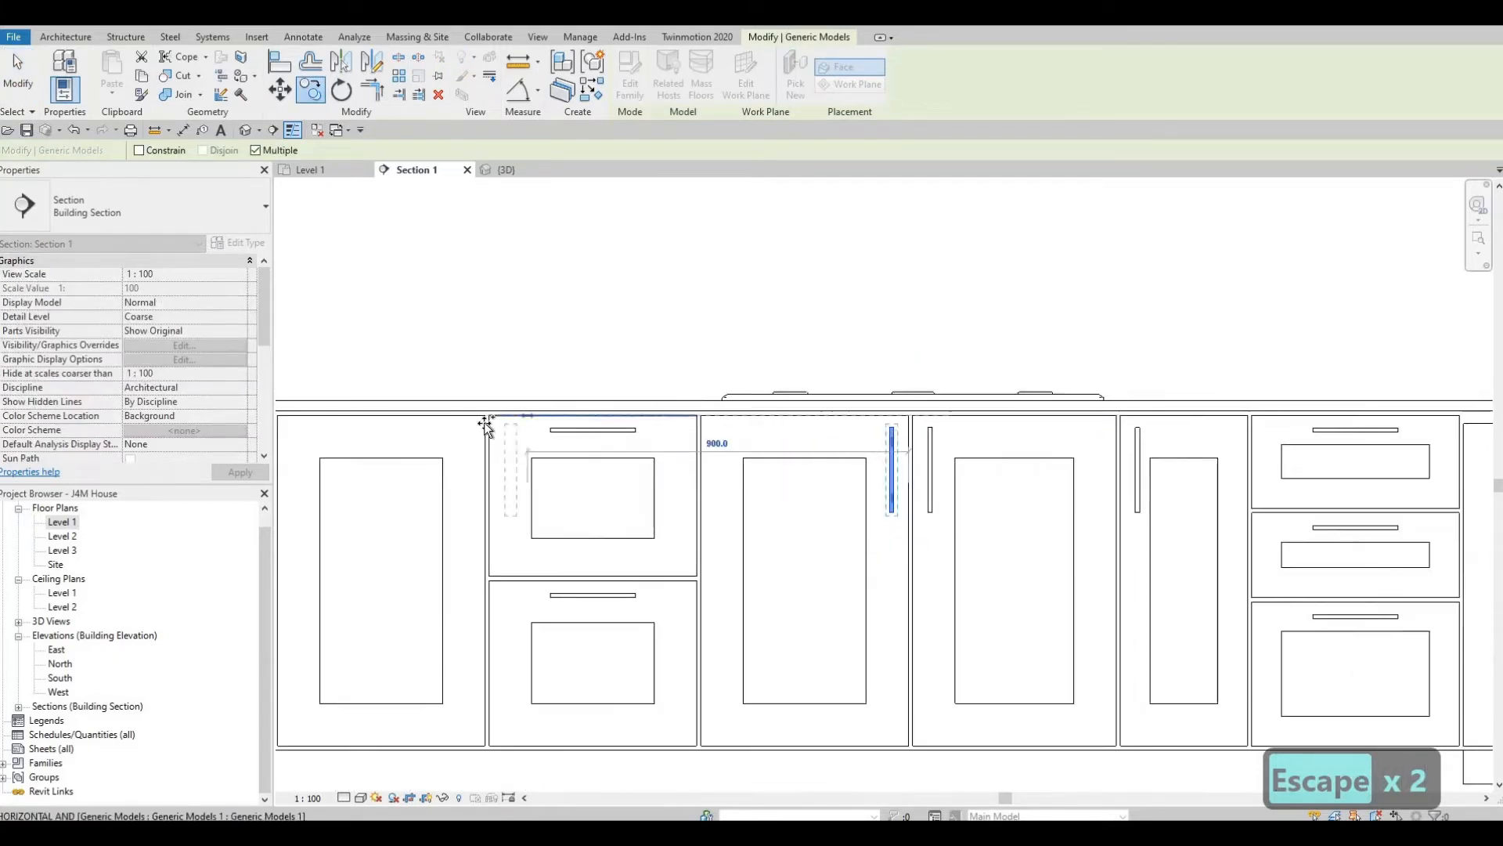
{"action": "scroll", "coordinate": [656, 421], "scroll_direction": "down", "scroll_amount": 2}
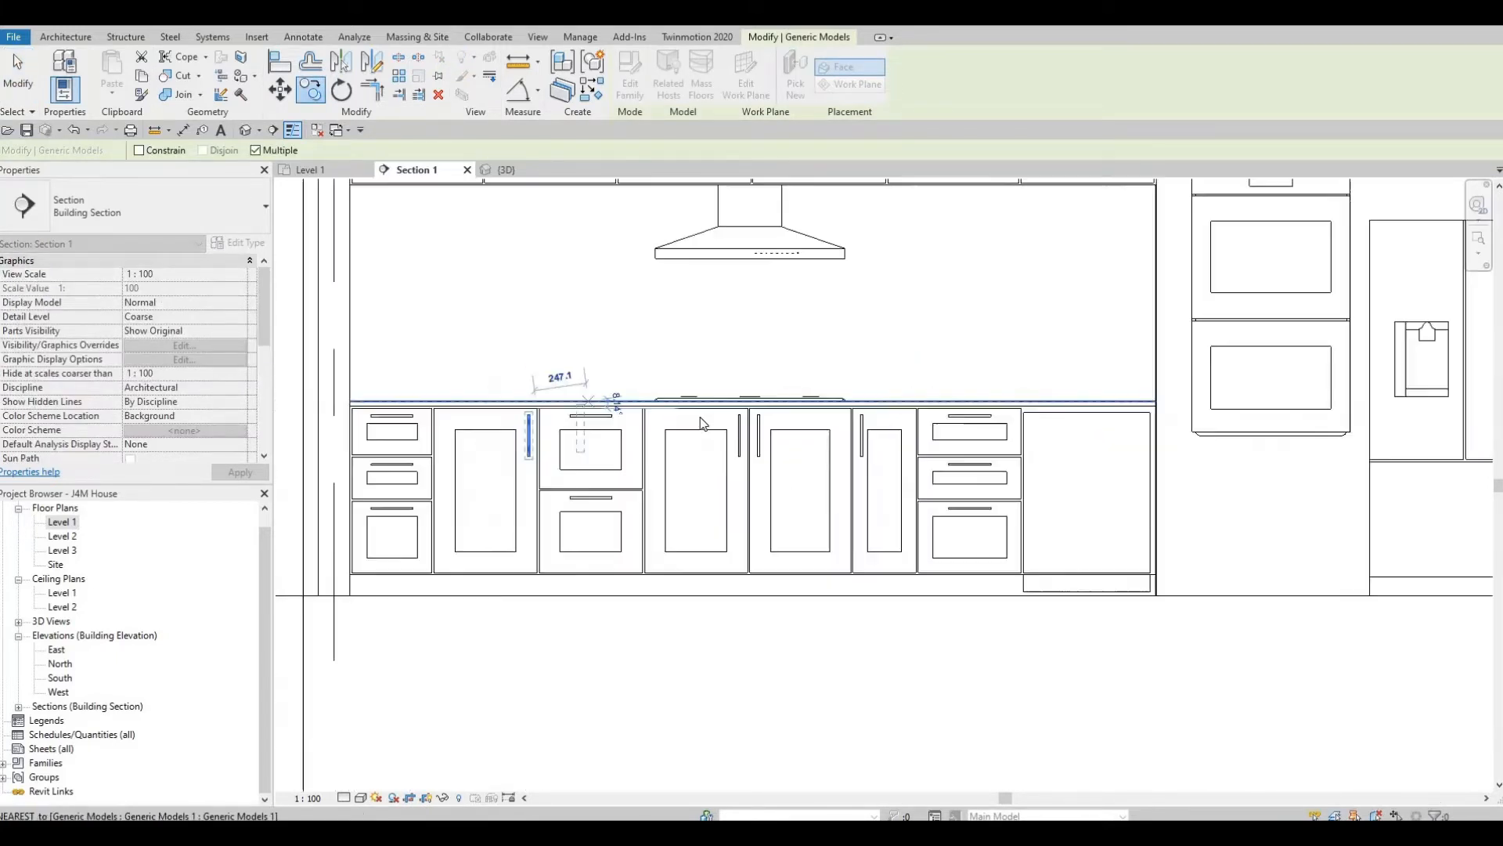
{"action": "key", "text": "Escape"}
{"action": "key", "text": "Escape"}
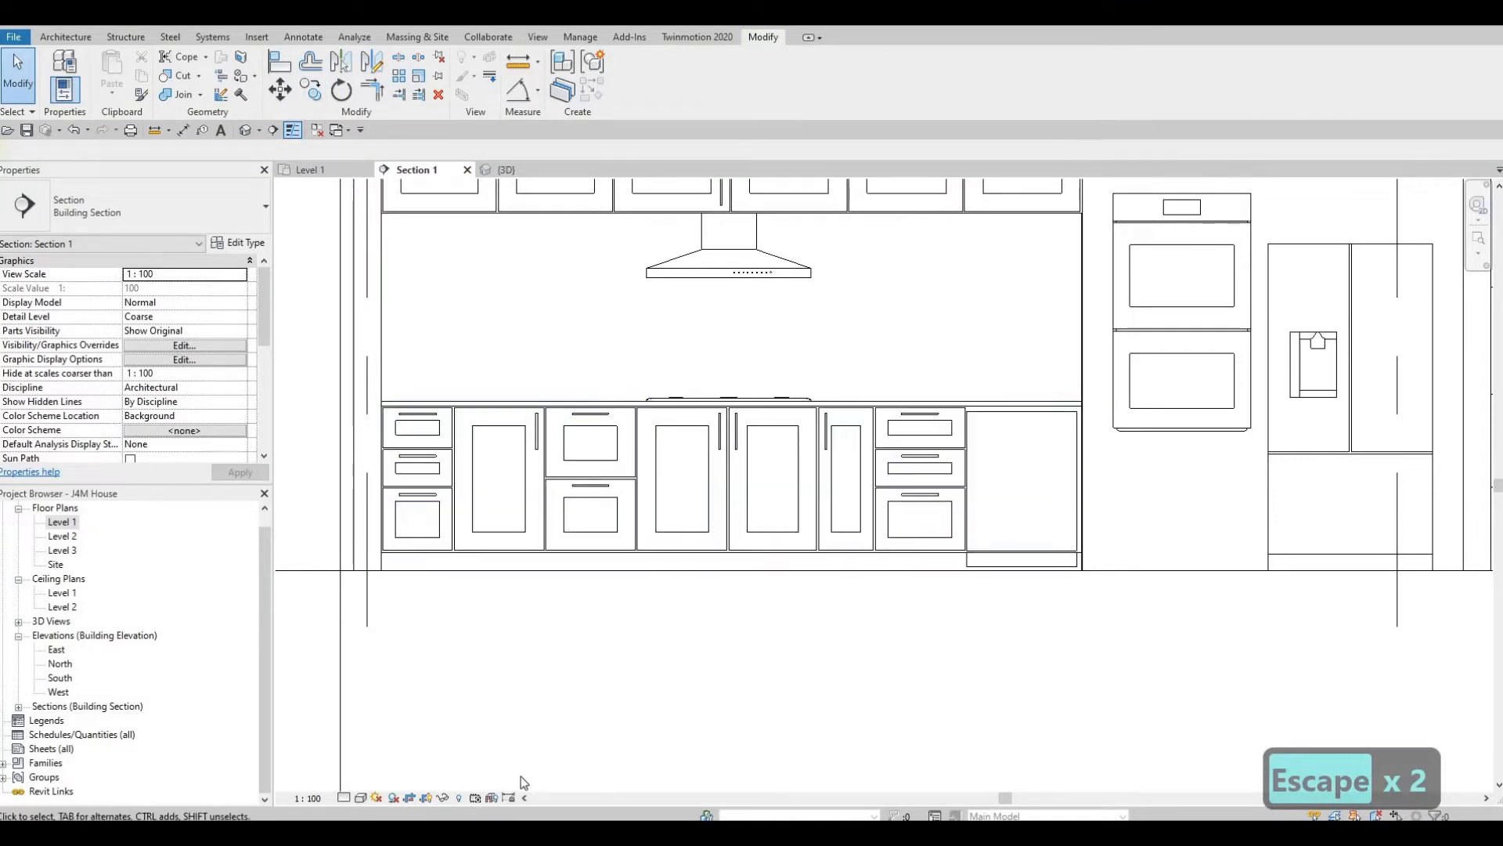
Step: Set the Section 1 view's detail level to Fine
{"action": "left_click", "coordinate": [349, 796]}
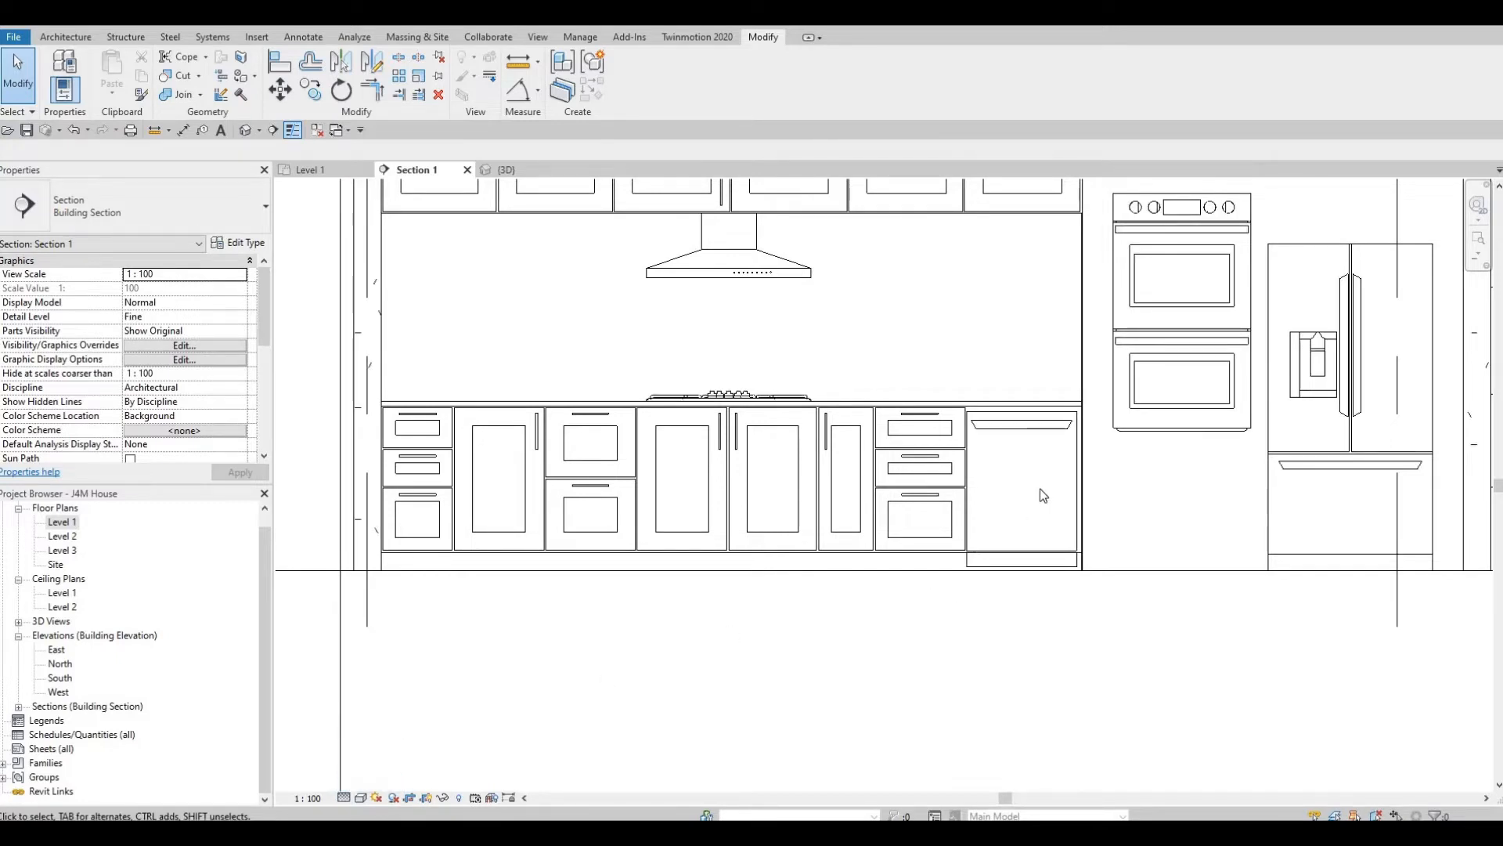
{"action": "key", "text": "Escape"}
{"action": "scroll", "coordinate": [853, 345], "scroll_direction": "down", "scroll_amount": 1}
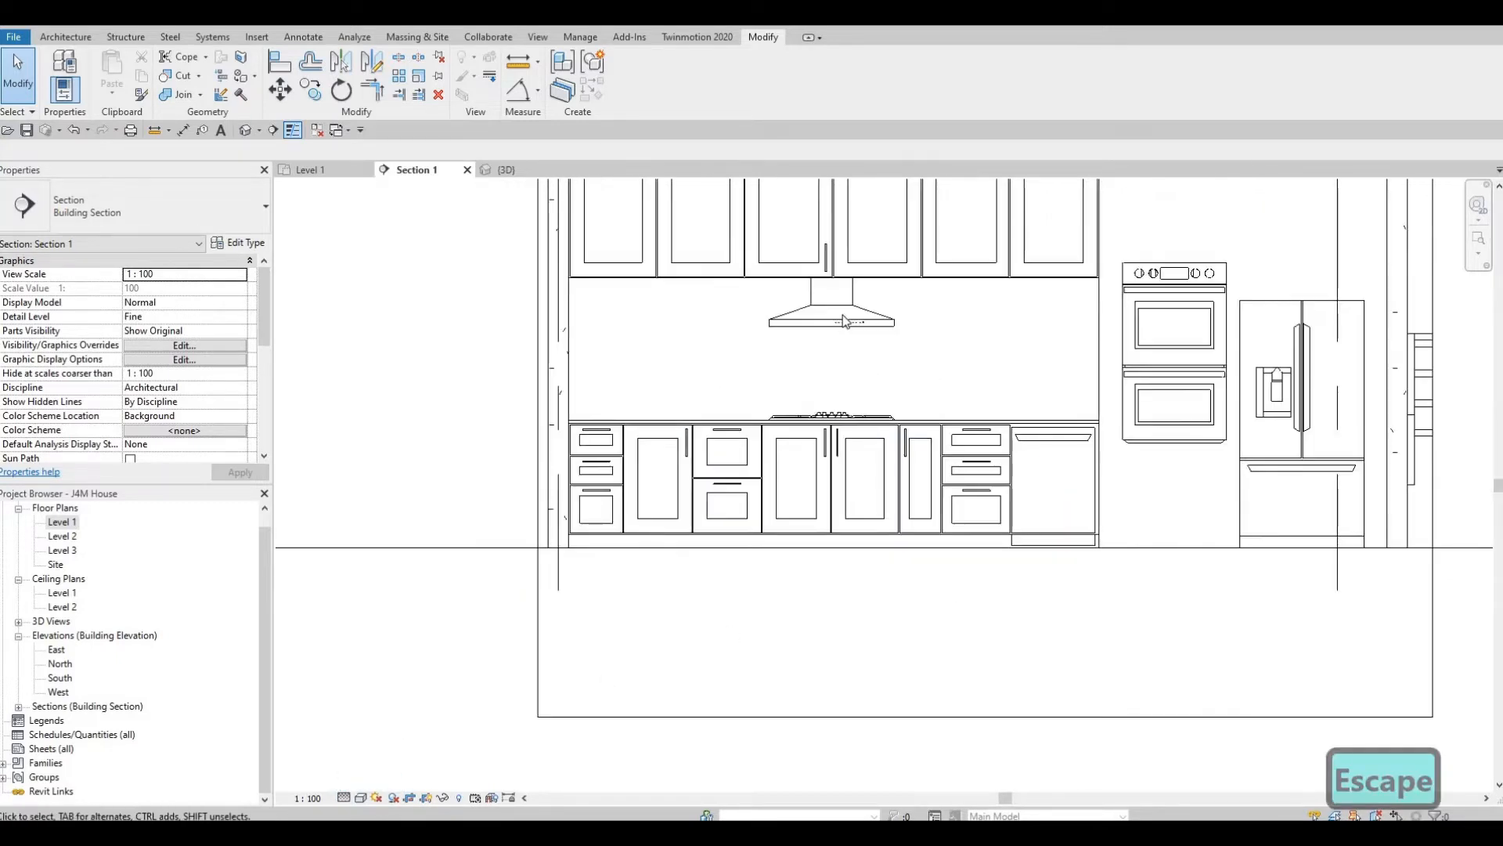
Step: Mirror a copy of the upper cabinet handle above the range hood about the joint between the two middle doors
{"action": "scroll", "coordinate": [844, 321], "scroll_direction": "up", "scroll_amount": 4}
{"action": "left_click", "coordinate": [801, 352]}
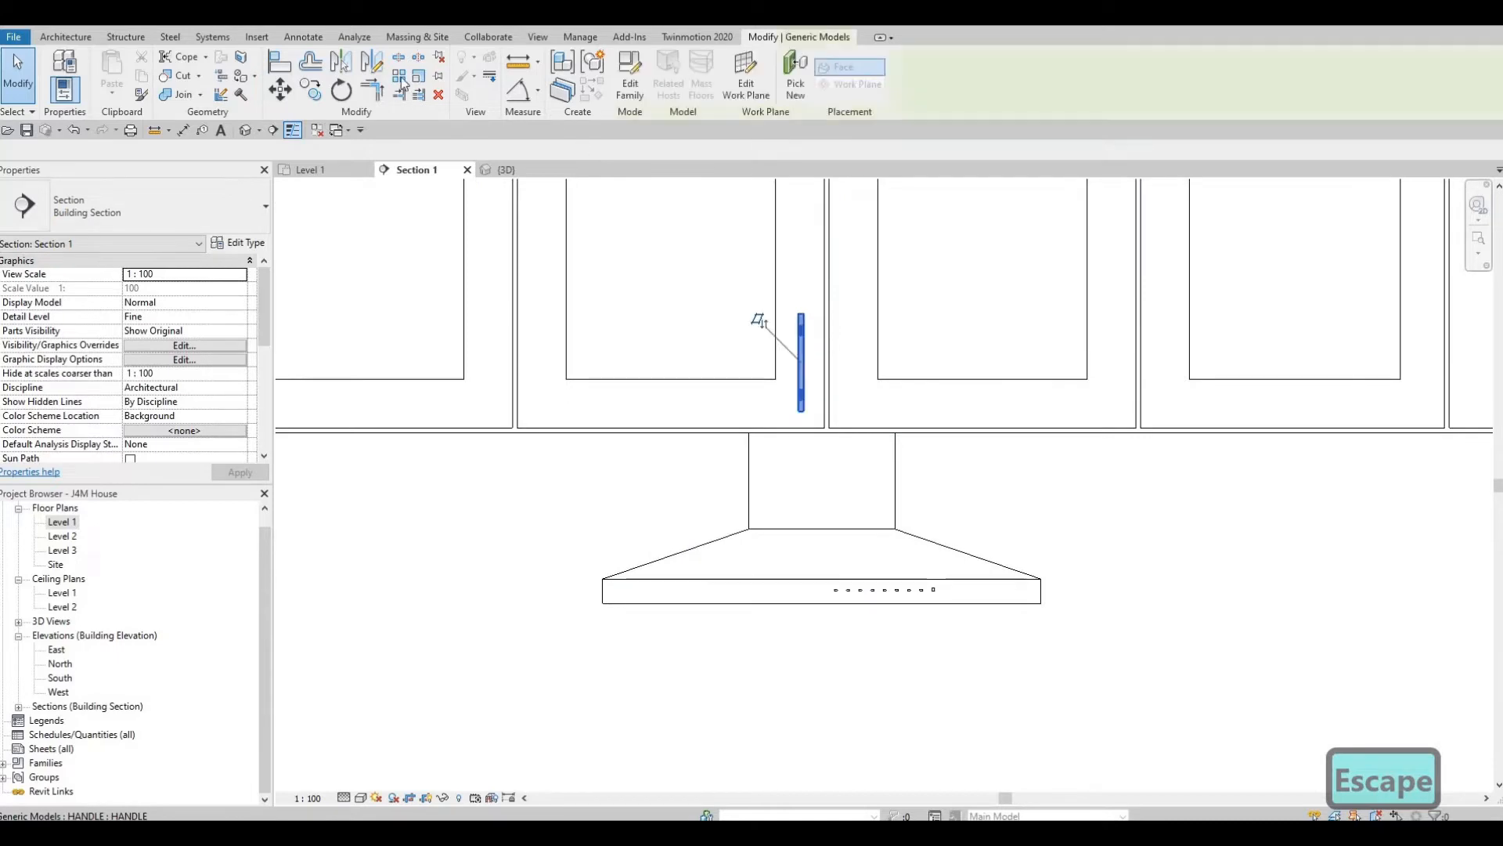
{"action": "left_click", "coordinate": [375, 66]}
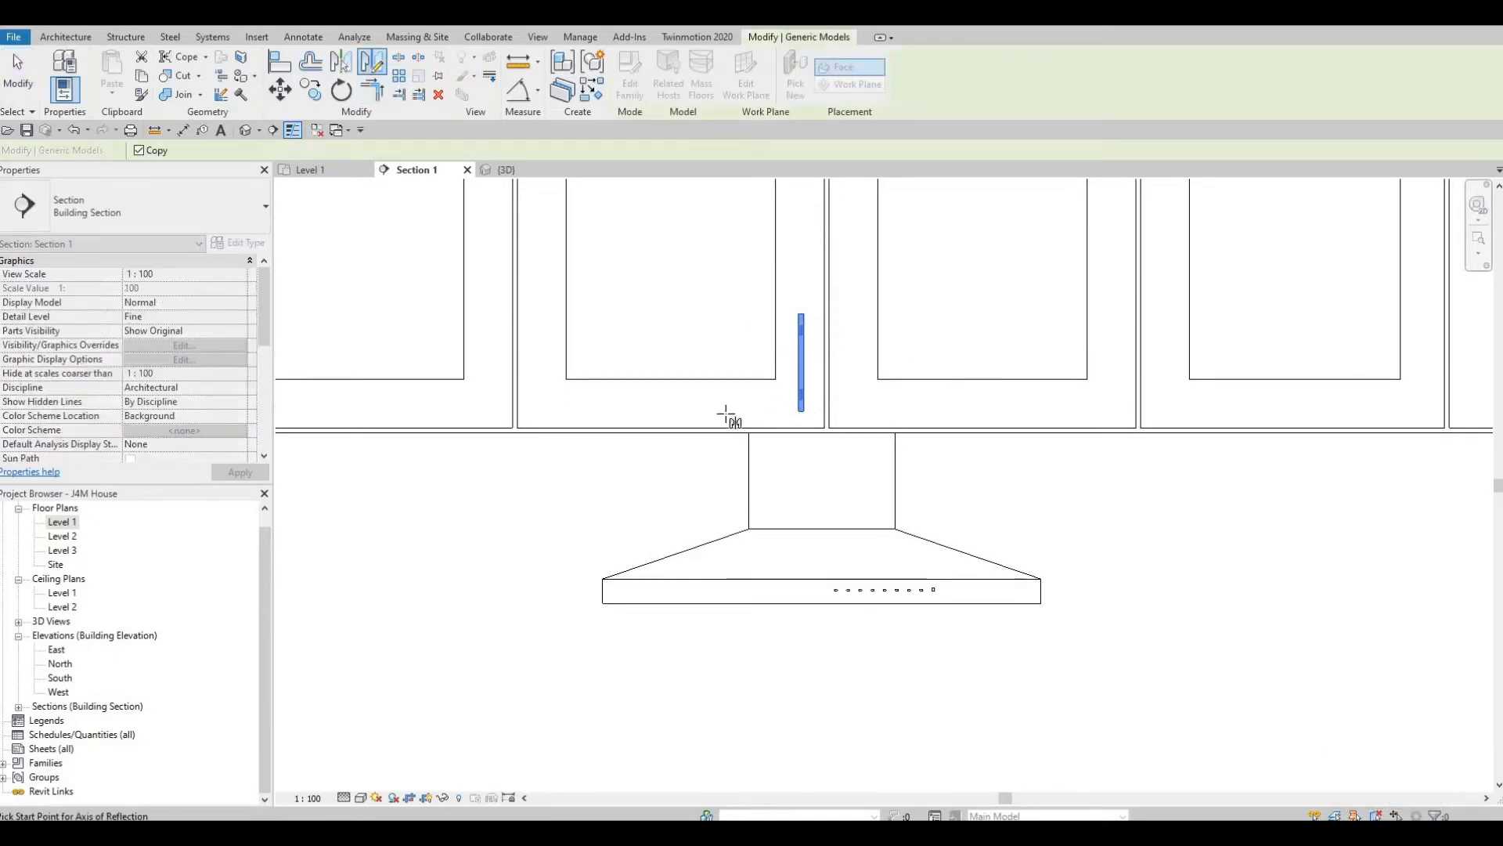
{"action": "scroll", "coordinate": [714, 469], "scroll_direction": "up", "scroll_amount": 4}
{"action": "scroll", "coordinate": [732, 489], "scroll_direction": "up", "scroll_amount": 2}
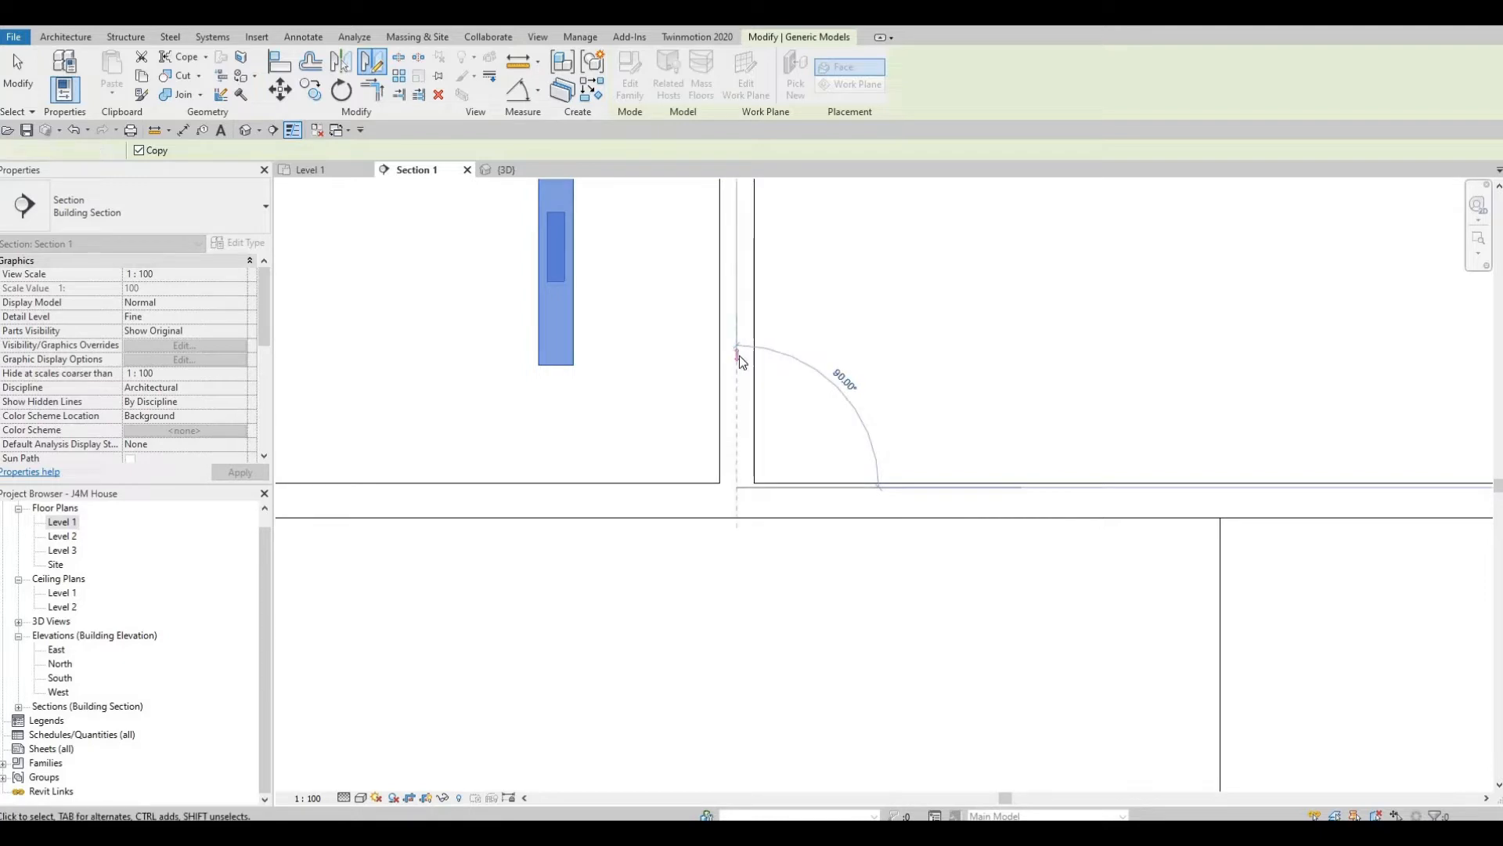
{"action": "left_click", "coordinate": [739, 357]}
{"action": "scroll", "coordinate": [783, 313], "scroll_direction": "down", "scroll_amount": 4}
{"action": "key", "text": "Escape"}
{"action": "key", "text": "Escape"}
{"action": "key", "text": "Escape"}
{"action": "scroll", "coordinate": [760, 327], "scroll_direction": "down", "scroll_amount": 3}
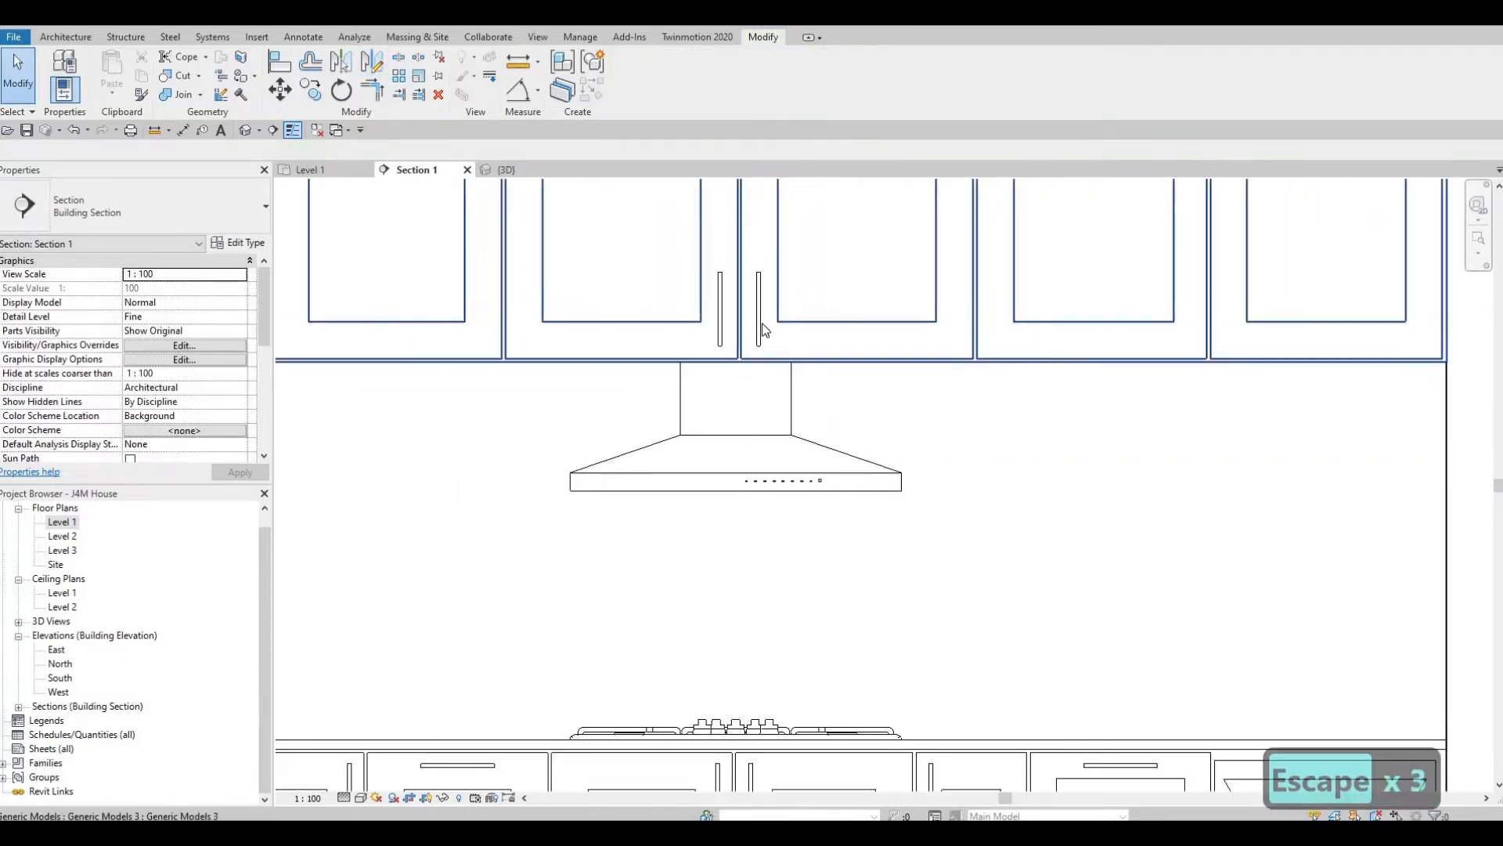
{"action": "left_click", "coordinate": [764, 329]}
{"action": "scroll", "coordinate": [759, 321], "scroll_direction": "down", "scroll_amount": 2}
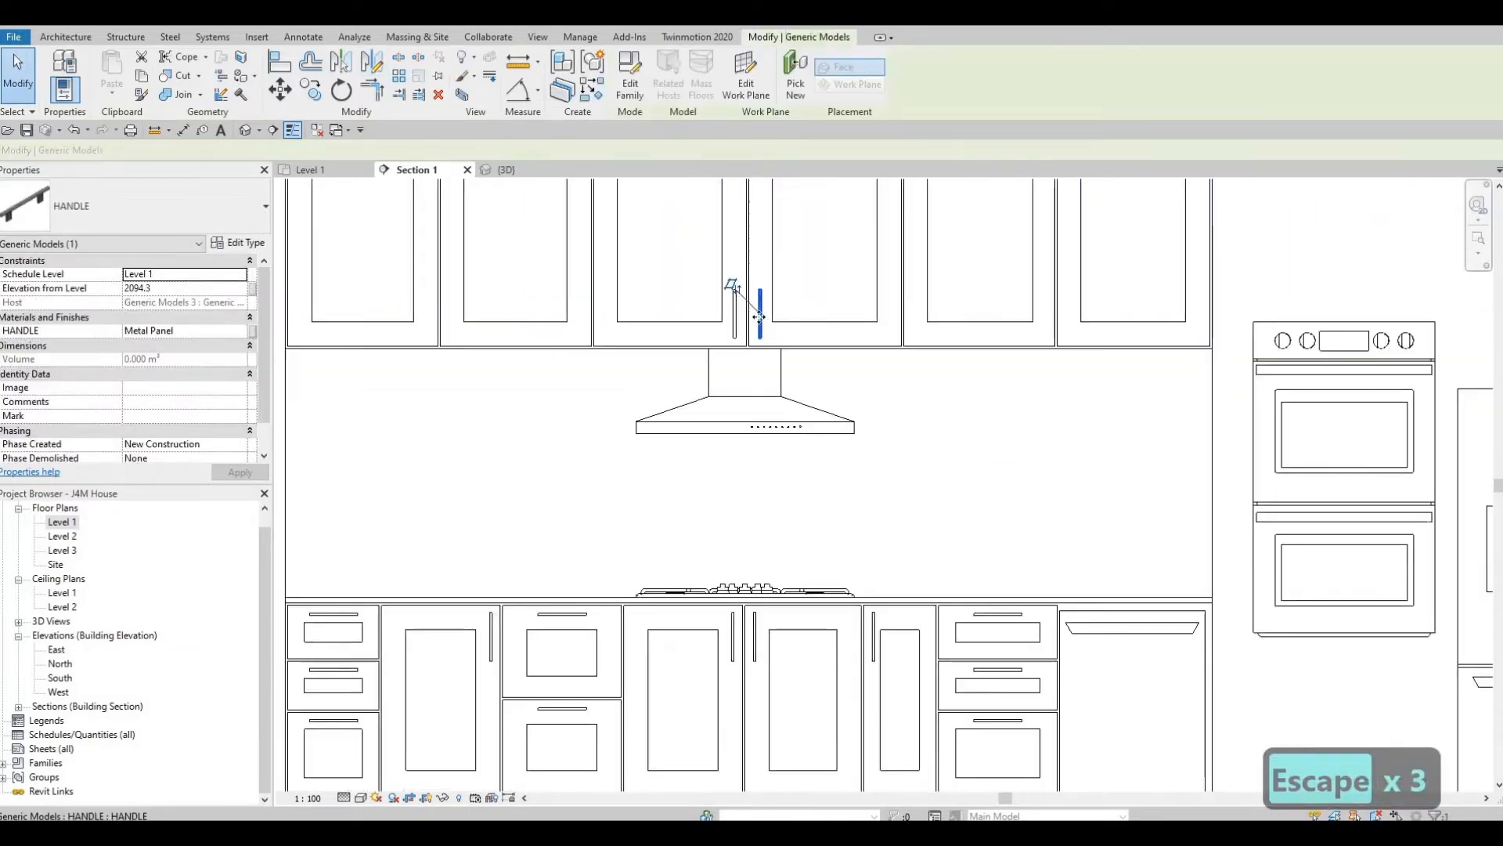
{"action": "key", "text": "Escape"}
{"action": "key", "text": "Escape"}
{"action": "scroll", "coordinate": [770, 304], "scroll_direction": "up", "scroll_amount": 2}
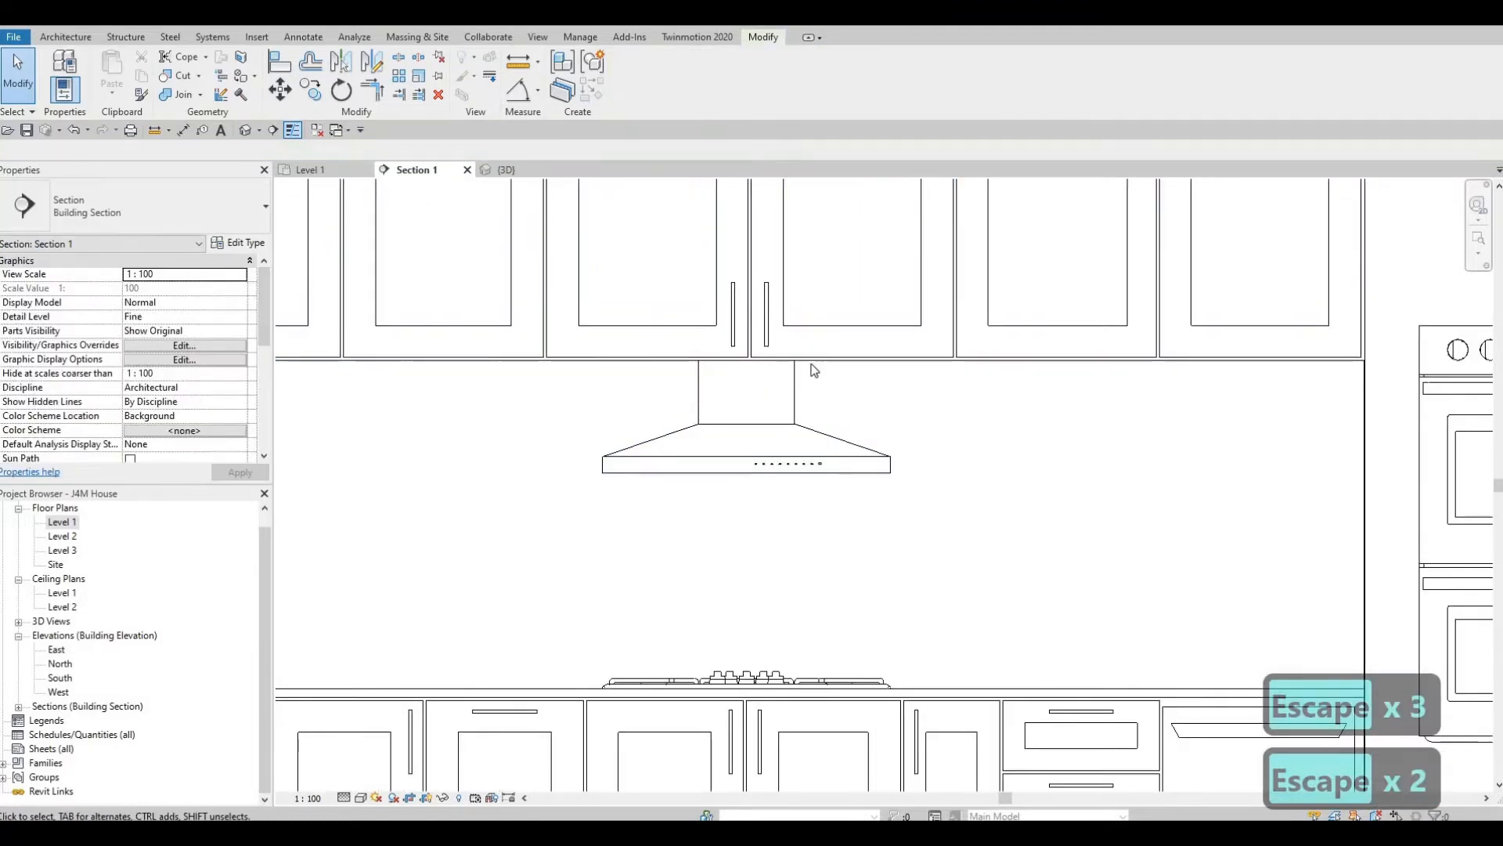
Step: Copy the handle pair above the hood to the next two upper door joints toward the ovens
{"action": "left_click_drag", "start_coordinate": [674, 262], "coordinate": [809, 354]}
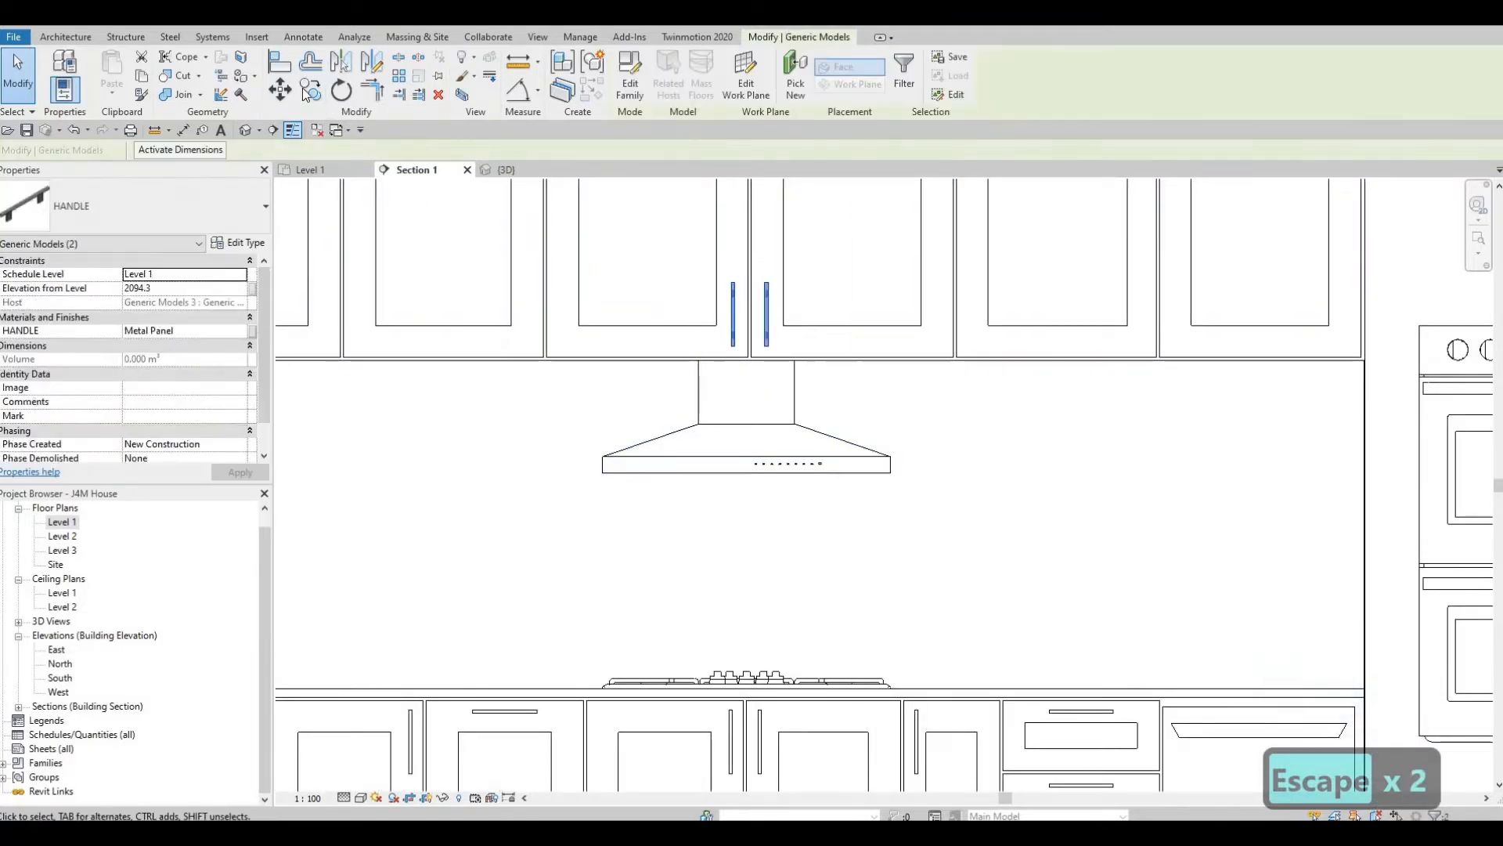
{"action": "key", "text": "m"}
{"action": "key", "text": "v"}
{"action": "scroll", "coordinate": [766, 366], "scroll_direction": "up", "scroll_amount": 2}
{"action": "left_click", "coordinate": [771, 365]}
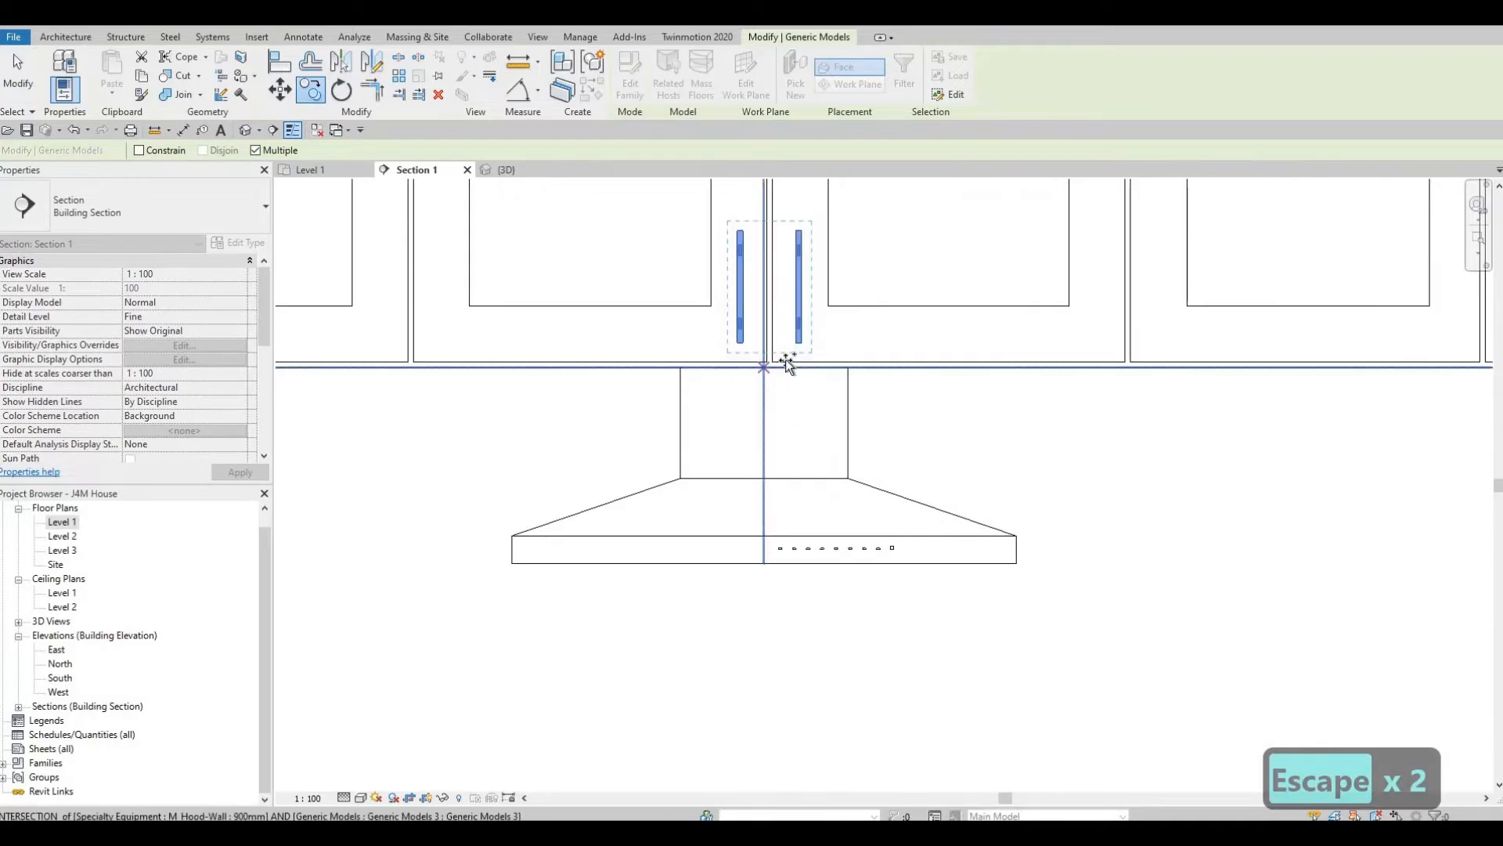
{"action": "left_click", "coordinate": [1128, 362]}
{"action": "scroll", "coordinate": [1135, 363], "scroll_direction": "down", "scroll_amount": 2}
{"action": "scroll", "coordinate": [1361, 361], "scroll_direction": "up", "scroll_amount": 2}
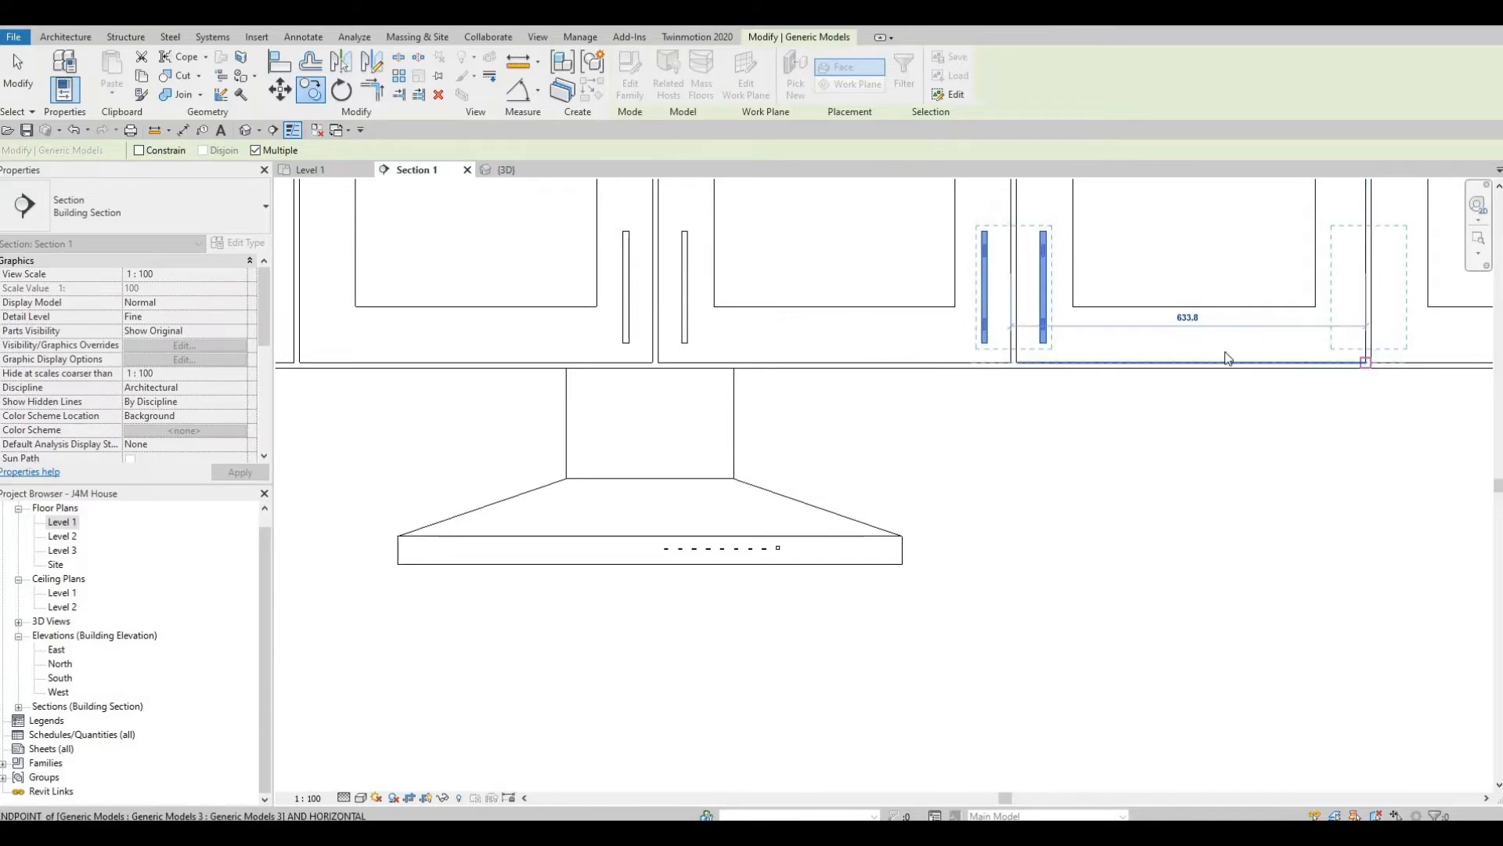
{"action": "left_click", "coordinate": [1366, 358]}
{"action": "key", "text": "Escape"}
{"action": "key", "text": "Escape"}
{"action": "key", "text": "Escape"}
Step: Delete the handle pair at the joint between the fourth and fifth upper doors
{"action": "left_click_drag", "start_coordinate": [950, 220], "coordinate": [1100, 430]}
{"action": "key", "text": "Delete"}
{"action": "scroll", "coordinate": [1101, 430], "scroll_direction": "down", "scroll_amount": 2}
{"action": "scroll", "coordinate": [1196, 400], "scroll_direction": "down", "scroll_amount": 3}
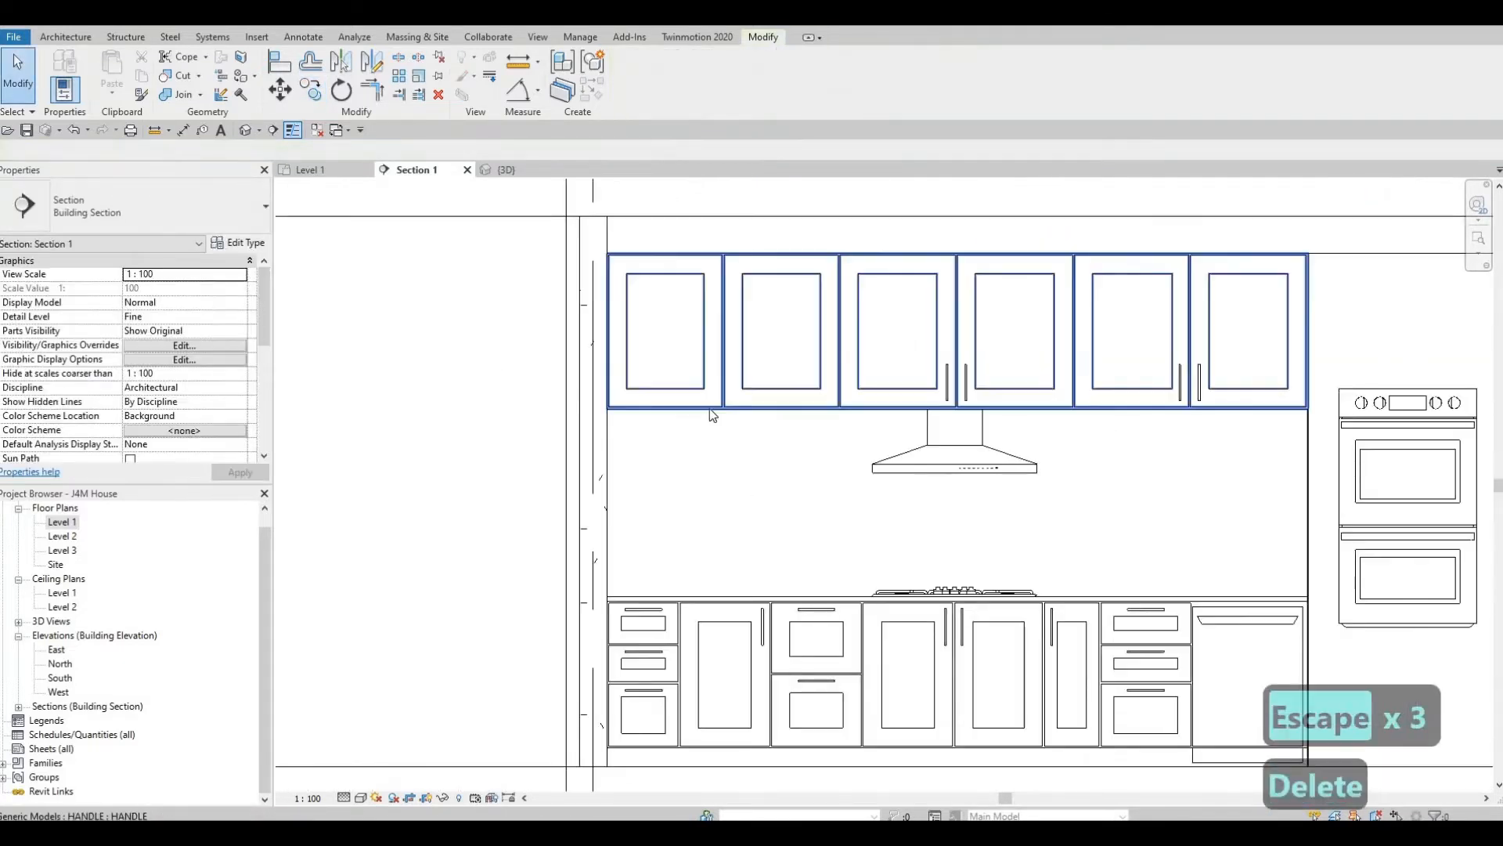
{"action": "key", "text": "Escape"}
{"action": "key", "text": "Escape"}
Step: Copy the handle pair above the hood 1273.8 across to the joint between the first and second upper doors
{"action": "scroll", "coordinate": [799, 327], "scroll_direction": "up", "scroll_amount": 3}
{"action": "scroll", "coordinate": [800, 327], "scroll_direction": "up", "scroll_amount": 2}
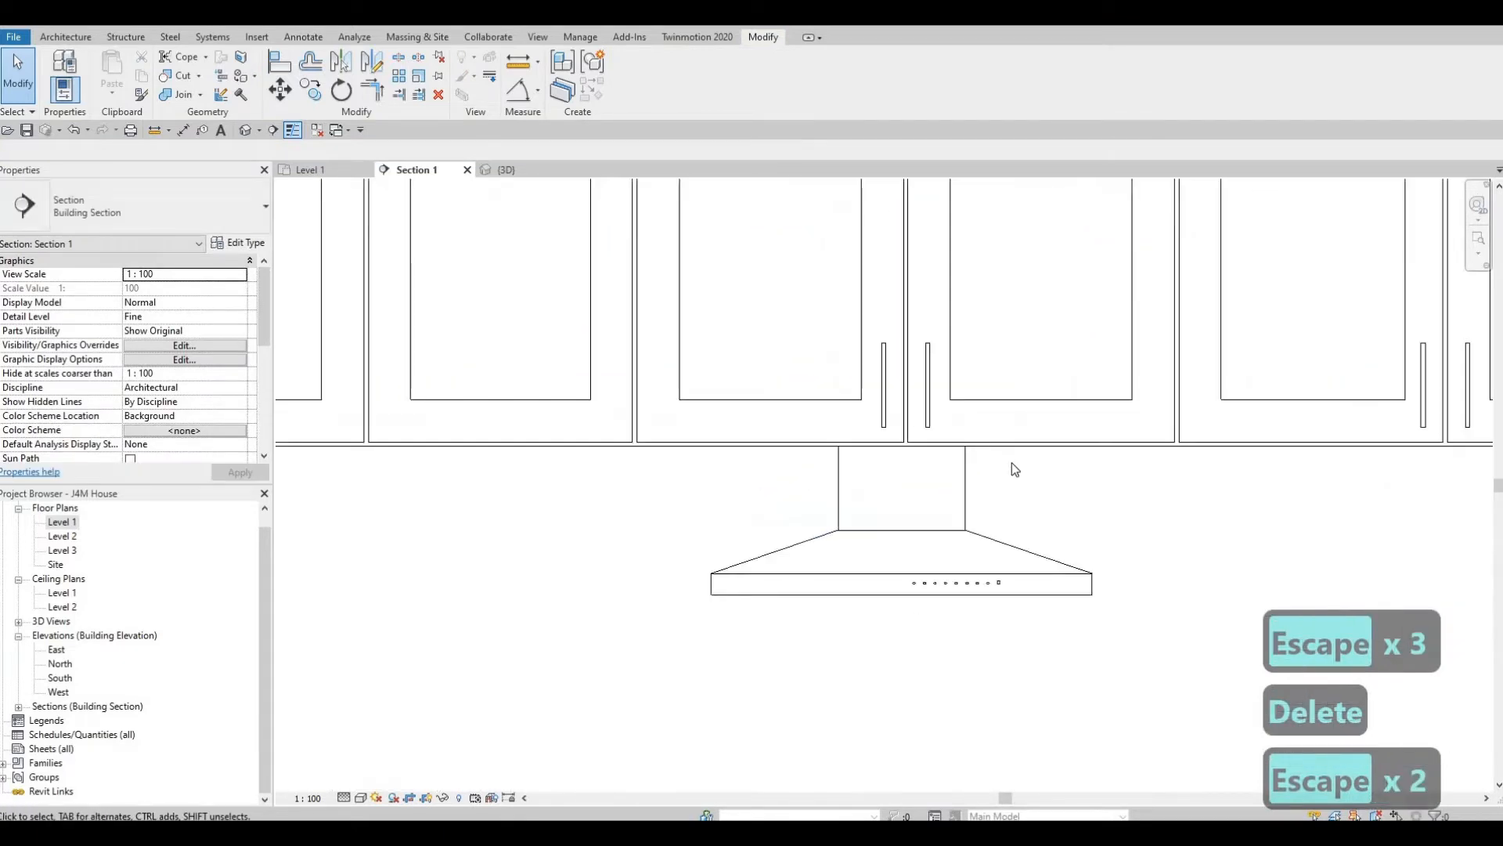
{"action": "left_click_drag", "start_coordinate": [1008, 461], "coordinate": [794, 320]}
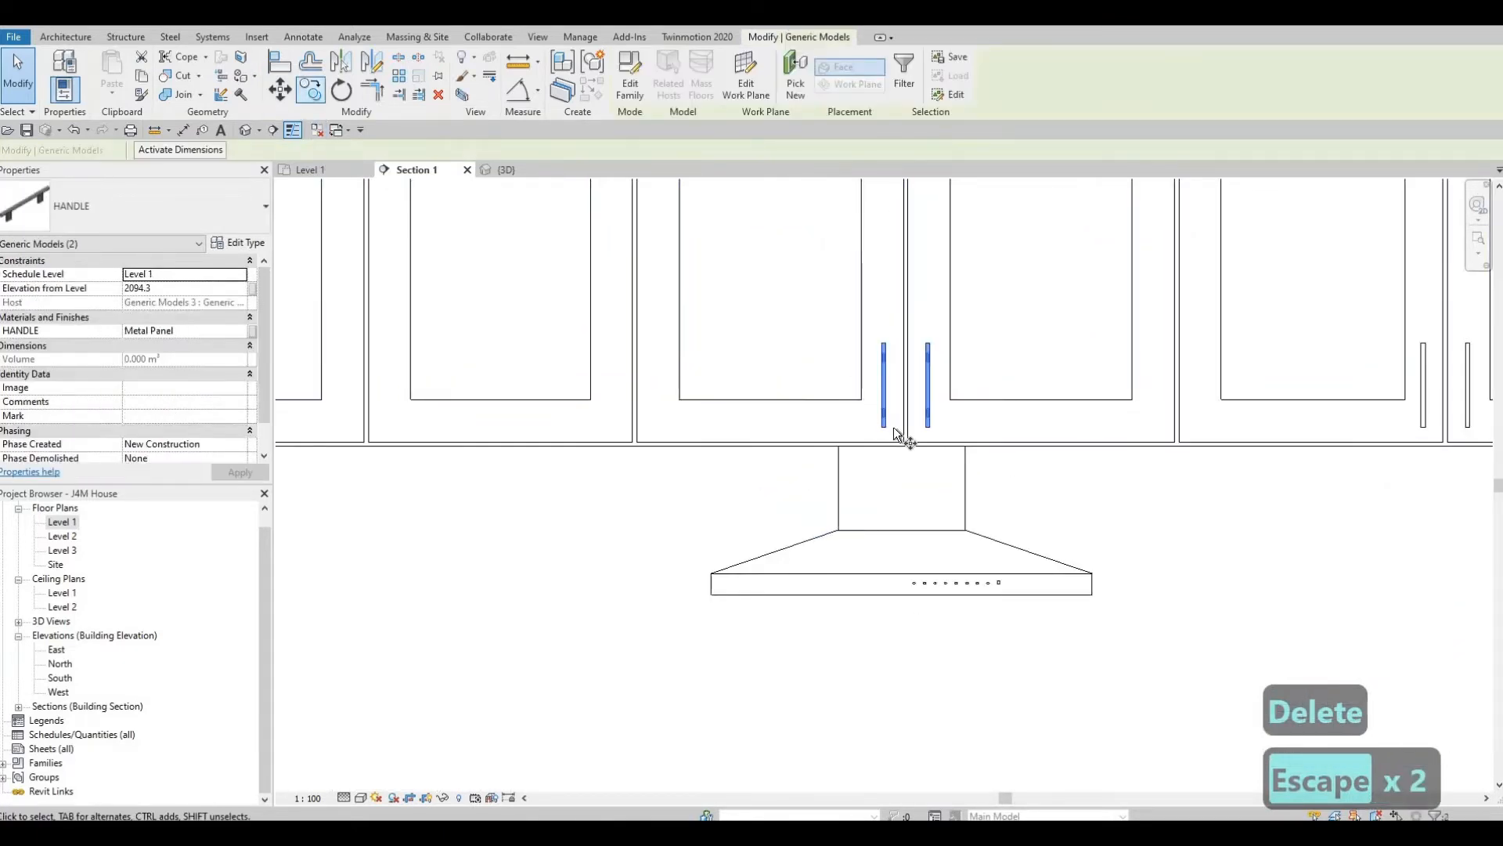
{"action": "scroll", "coordinate": [894, 429], "scroll_direction": "up", "scroll_amount": 5}
{"action": "left_click", "coordinate": [926, 455]}
{"action": "scroll", "coordinate": [922, 451], "scroll_direction": "down", "scroll_amount": 3}
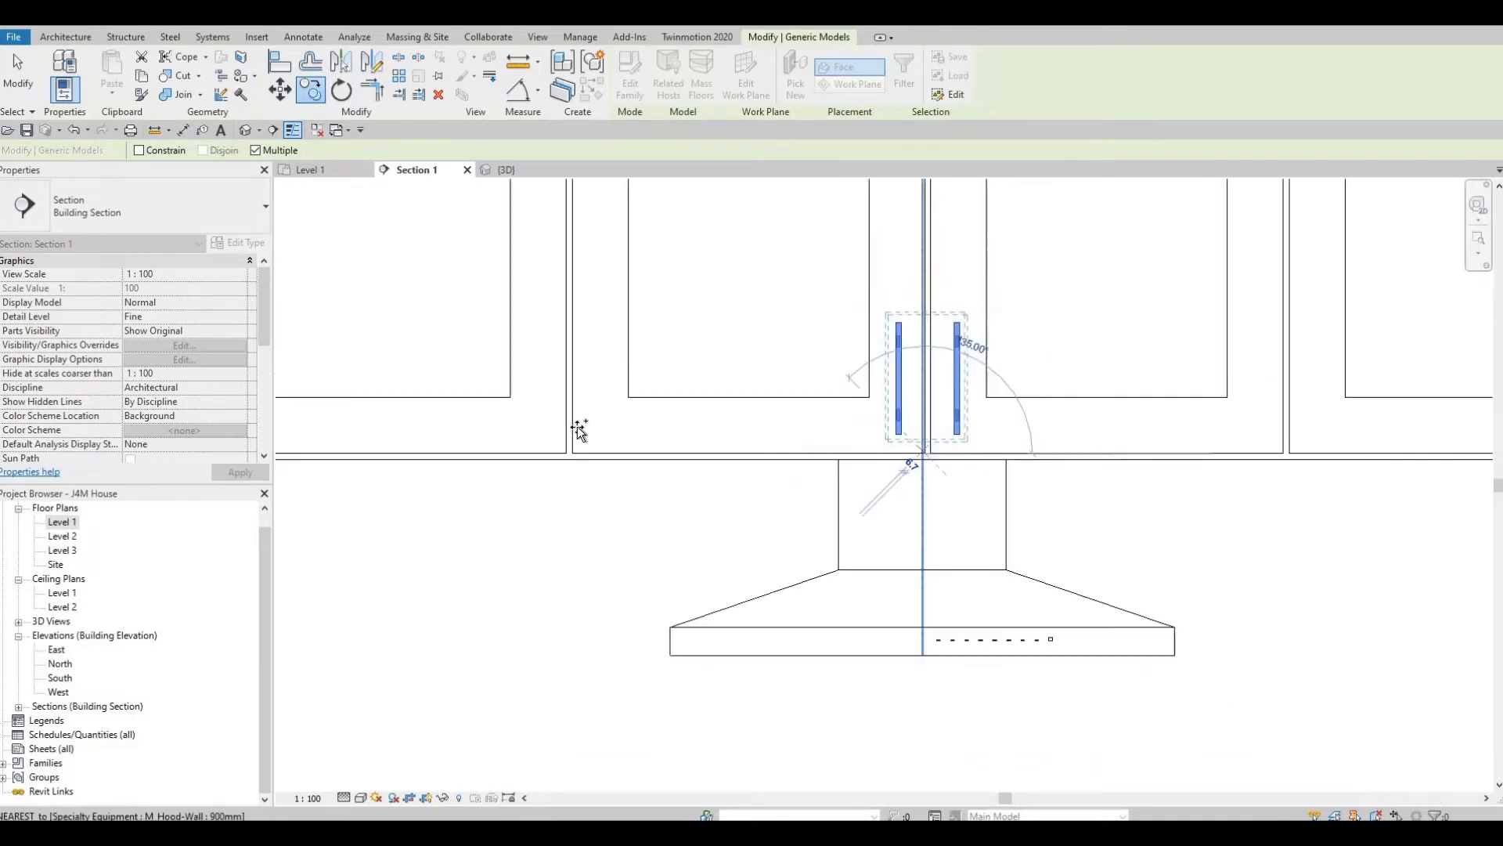
{"action": "scroll", "coordinate": [486, 439], "scroll_direction": "down", "scroll_amount": 3}
{"action": "scroll", "coordinate": [503, 436], "scroll_direction": "up", "scroll_amount": 5}
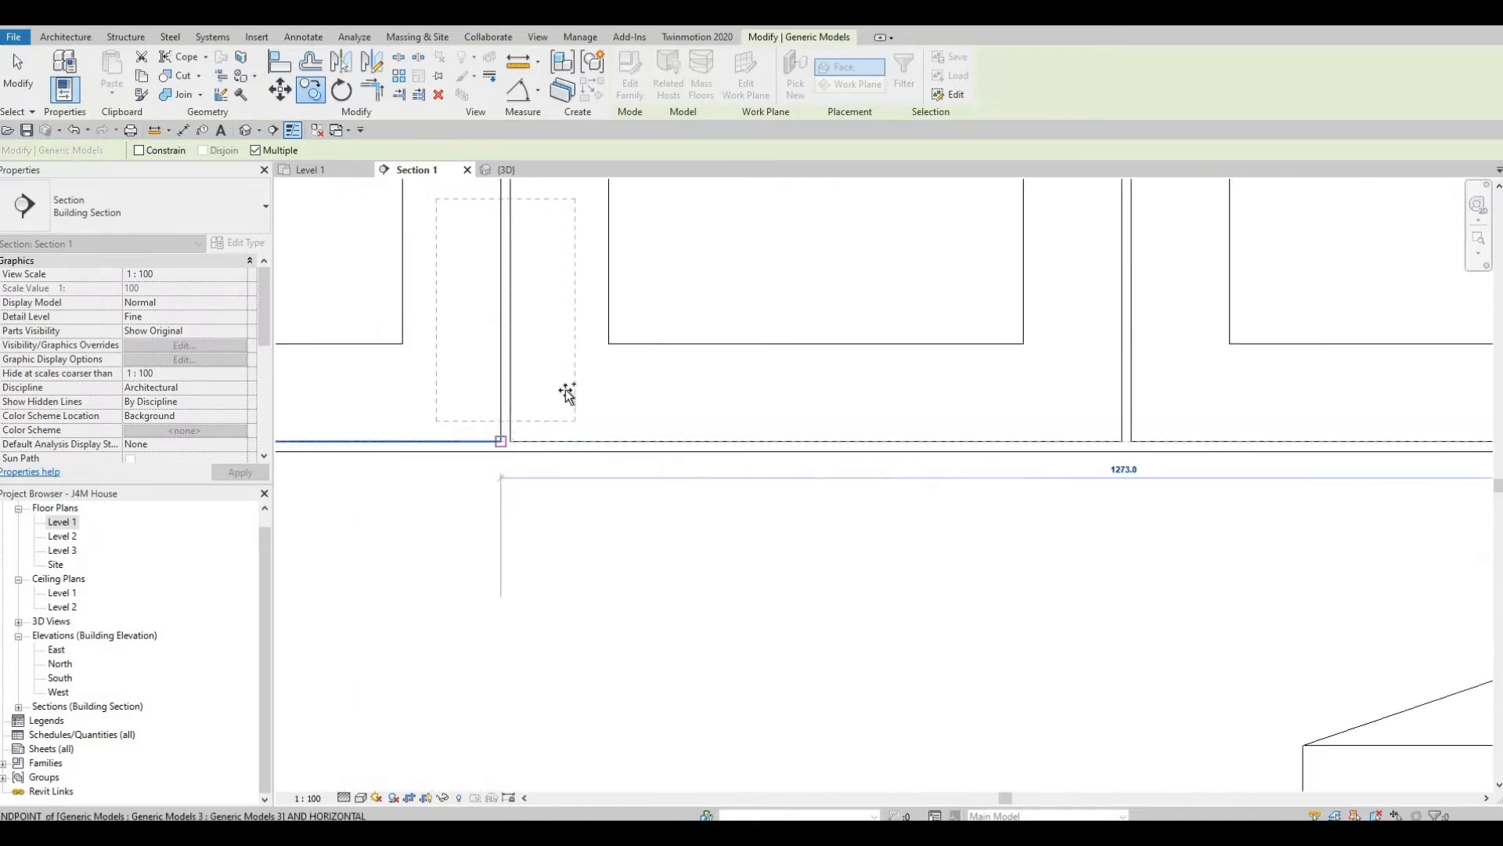
{"action": "left_click", "coordinate": [567, 394]}
{"action": "scroll", "coordinate": [714, 437], "scroll_direction": "down", "scroll_amount": 4}
{"action": "key", "text": "Escape"}
{"action": "key", "text": "Escape"}
{"action": "key", "text": "Escape"}
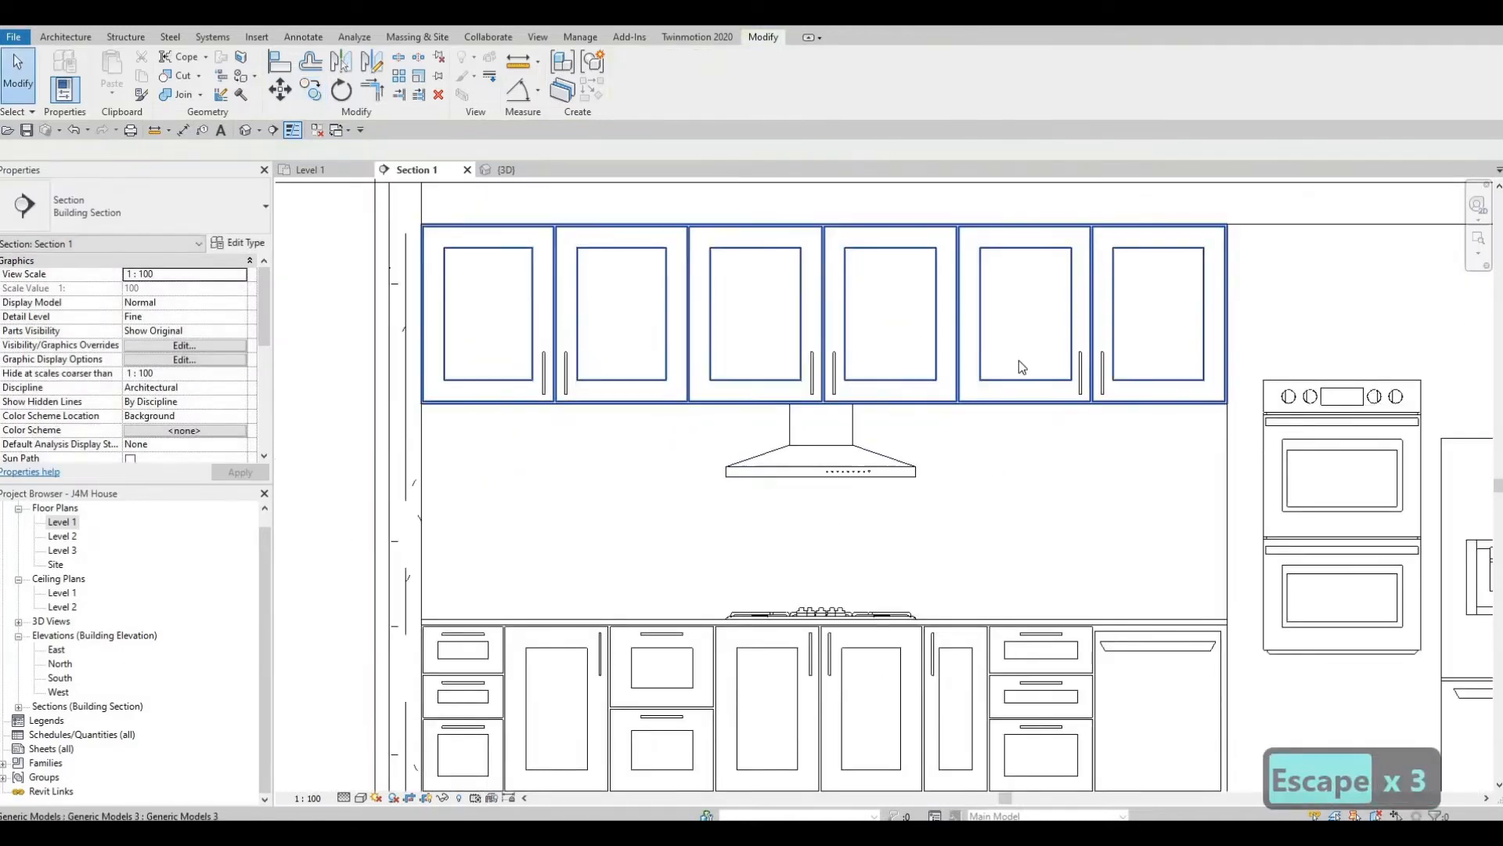
Step: Examine the handles on the upper and base cabinets across the kitchen elevation in Section 1
{"action": "scroll", "coordinate": [1057, 313], "scroll_direction": "down", "scroll_amount": 2}
{"action": "middle_click_drag", "start_coordinate": [1009, 339], "coordinate": [963, 351]}
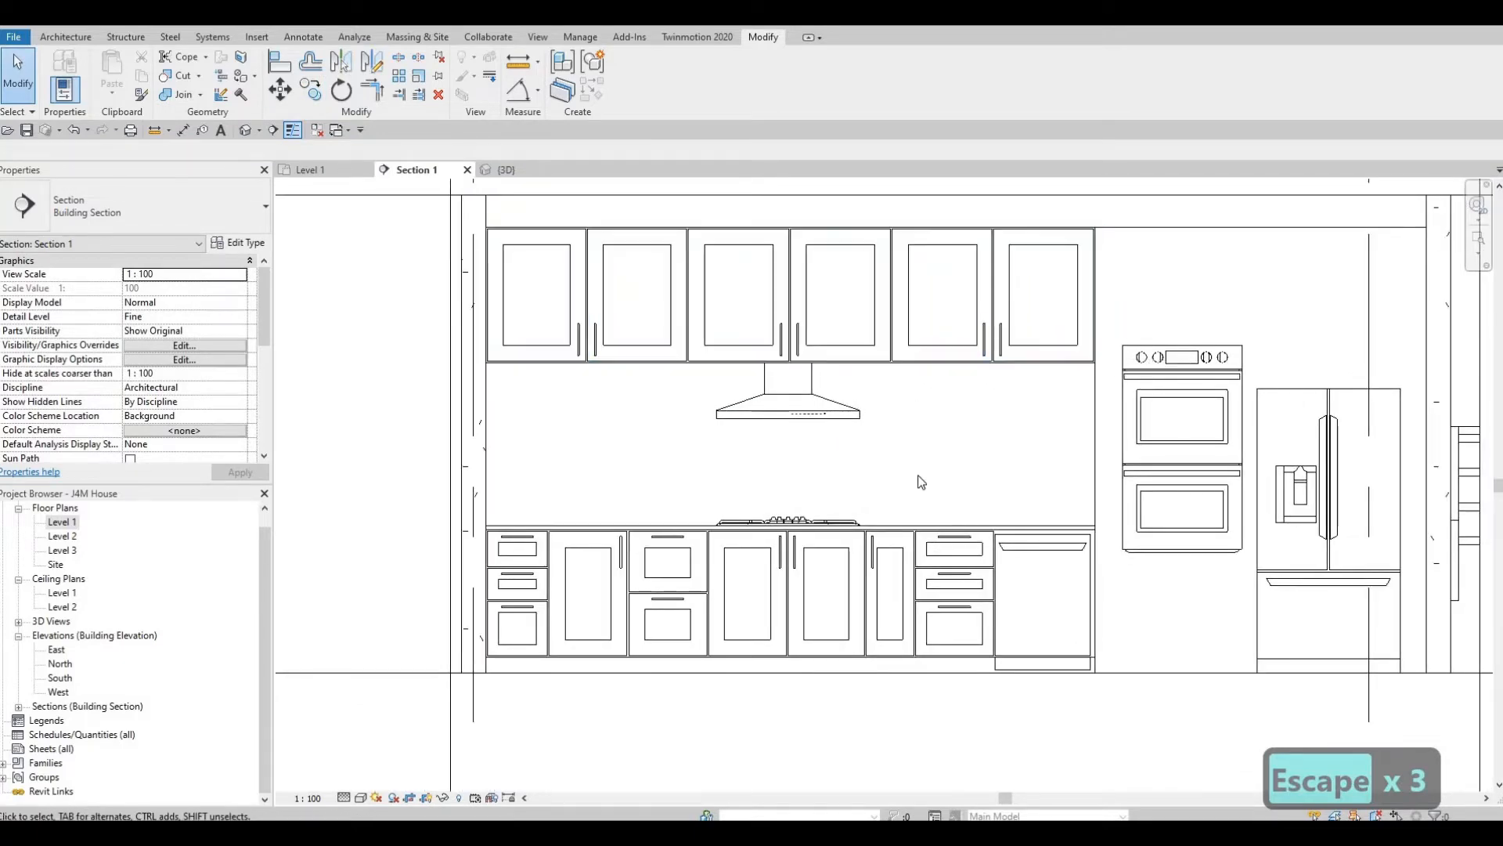
{"action": "middle_click_drag", "start_coordinate": [910, 450], "coordinate": [906, 440]}
{"action": "scroll", "coordinate": [906, 438], "scroll_direction": "down", "scroll_amount": 1}
{"action": "middle_click_drag", "start_coordinate": [981, 608], "coordinate": [914, 486]}
{"action": "key", "text": "Escape"}
{"action": "key", "text": "Escape"}
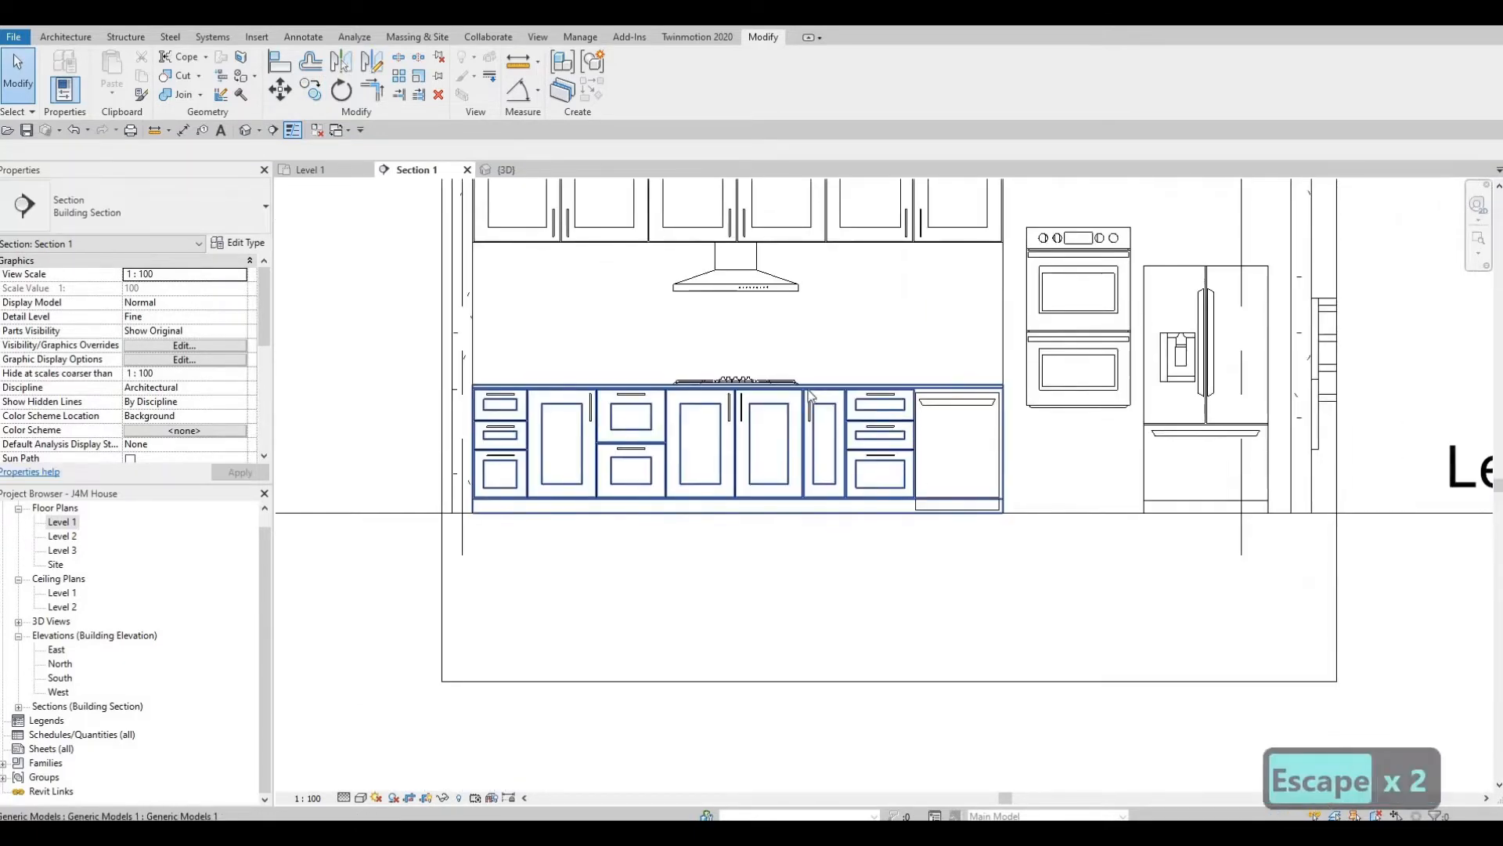
{"action": "middle_click_drag", "start_coordinate": [960, 263], "coordinate": [954, 337]}
{"action": "scroll", "coordinate": [954, 337], "scroll_direction": "down", "scroll_amount": 1}
{"action": "middle_click_drag", "start_coordinate": [887, 419], "coordinate": [891, 500]}
{"action": "middle_click_drag", "start_coordinate": [759, 469], "coordinate": [756, 403]}
{"action": "scroll", "coordinate": [754, 458], "scroll_direction": "up", "scroll_amount": 2}
{"action": "scroll", "coordinate": [765, 465], "scroll_direction": "down", "scroll_amount": 2}
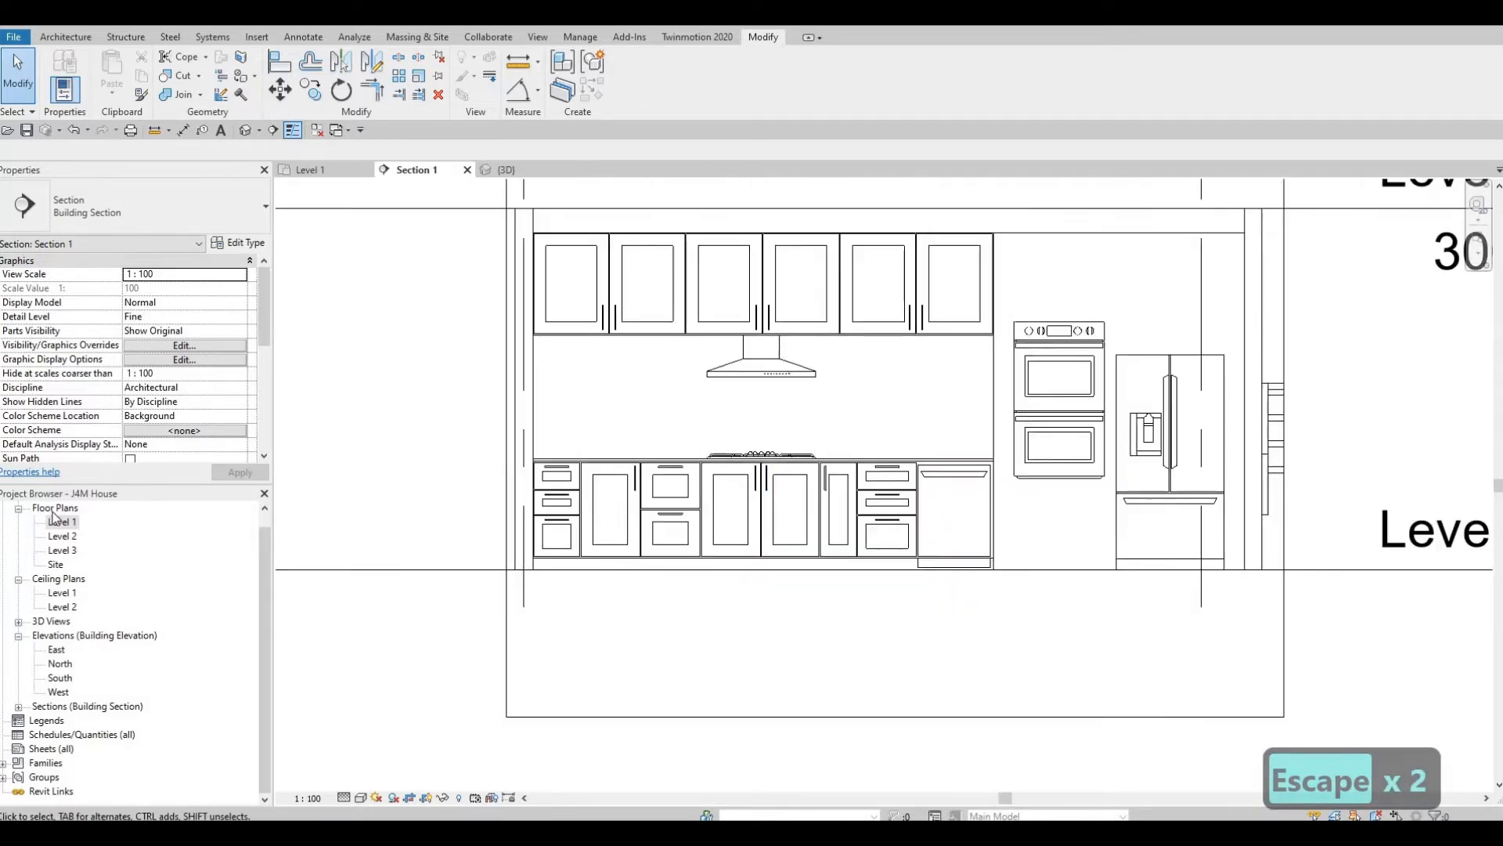
Step: In the Level 1 floor plan, move the kitchen section line away from the counters toward the opposite interior wall
{"action": "double_click", "coordinate": [59, 522]}
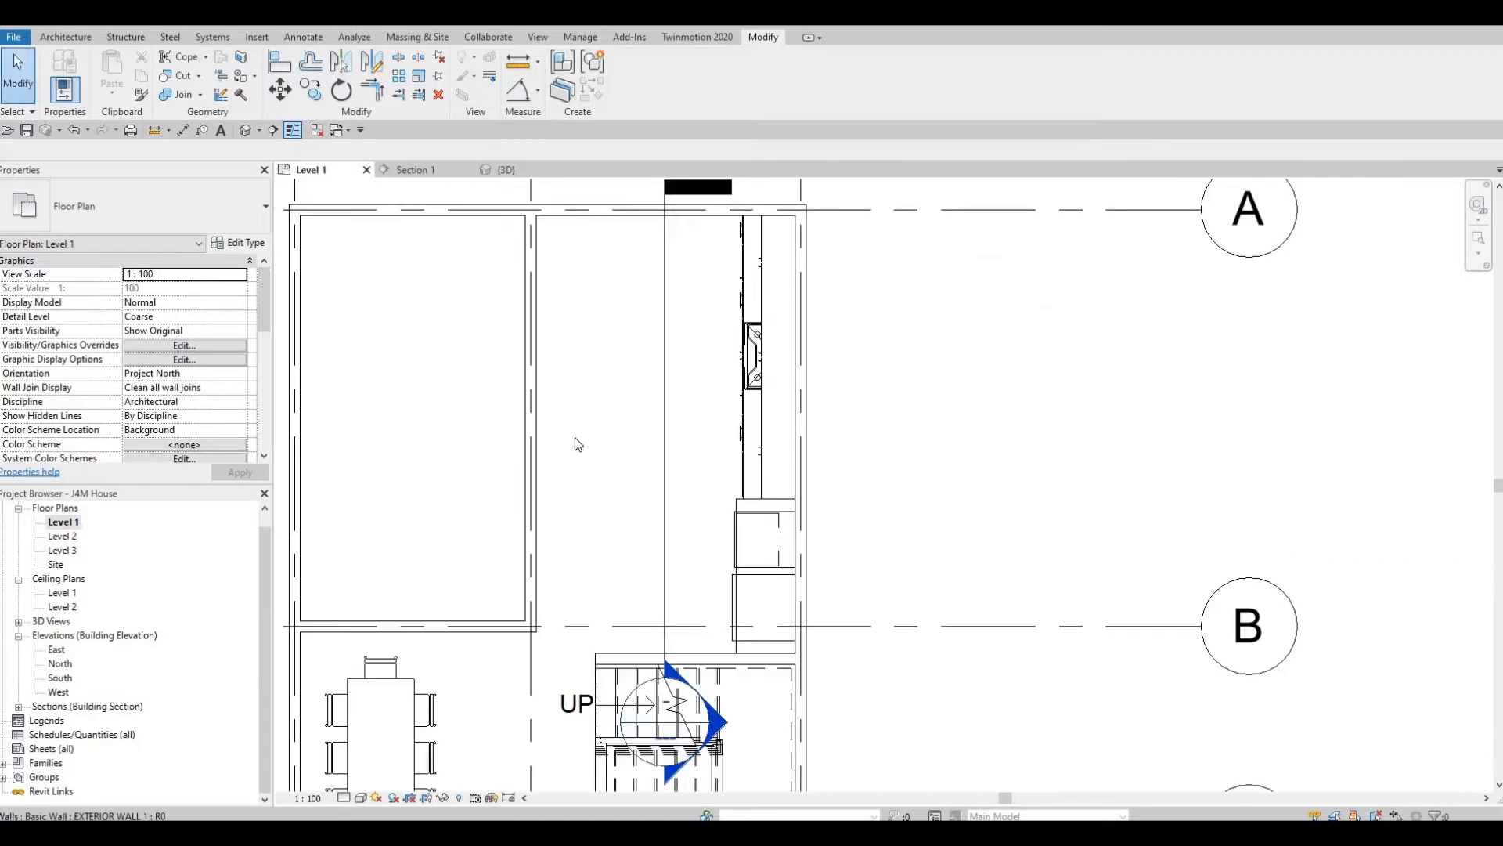
{"action": "middle_click_drag", "start_coordinate": [666, 527], "coordinate": [919, 396]}
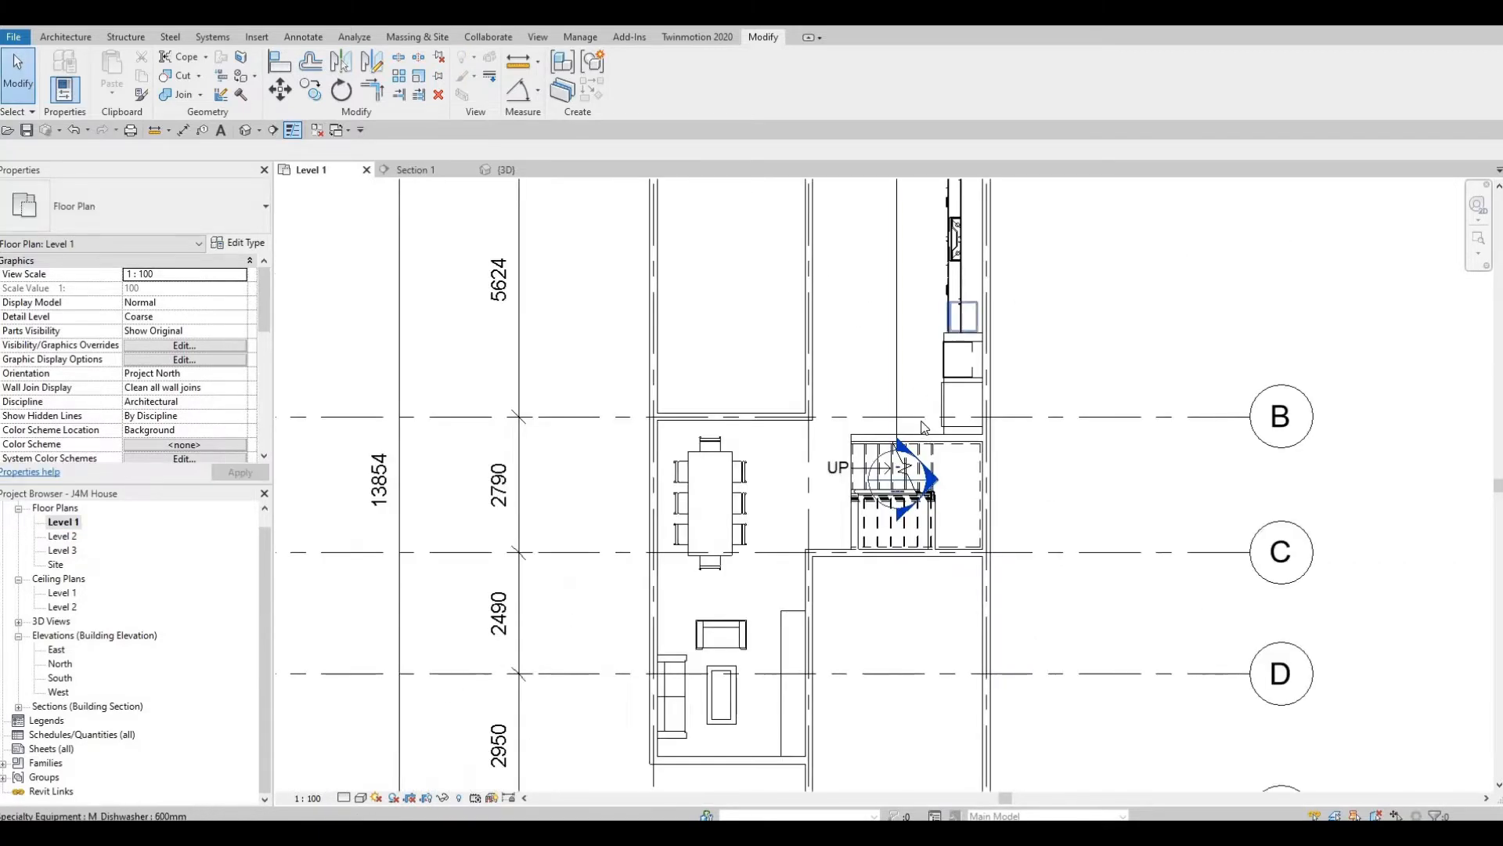
{"action": "middle_click_drag", "start_coordinate": [901, 290], "coordinate": [895, 412]}
{"action": "scroll", "coordinate": [895, 412], "scroll_direction": "down", "scroll_amount": 1}
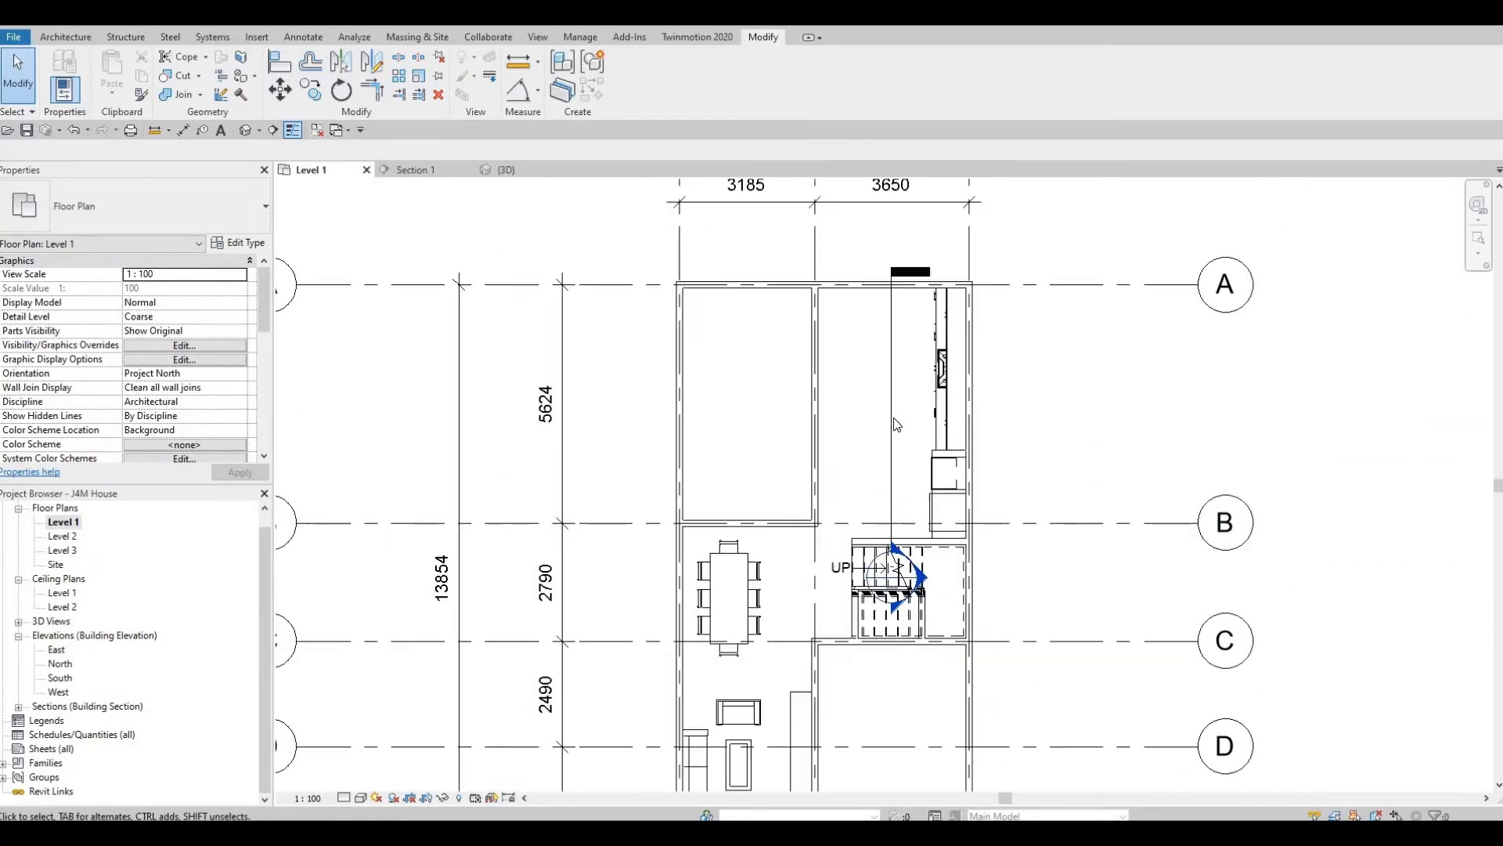
{"action": "left_click", "coordinate": [892, 413]}
{"action": "left_click_drag", "start_coordinate": [893, 389], "coordinate": [840, 387]}
{"action": "key", "text": "Escape"}
{"action": "key", "text": "Escape"}
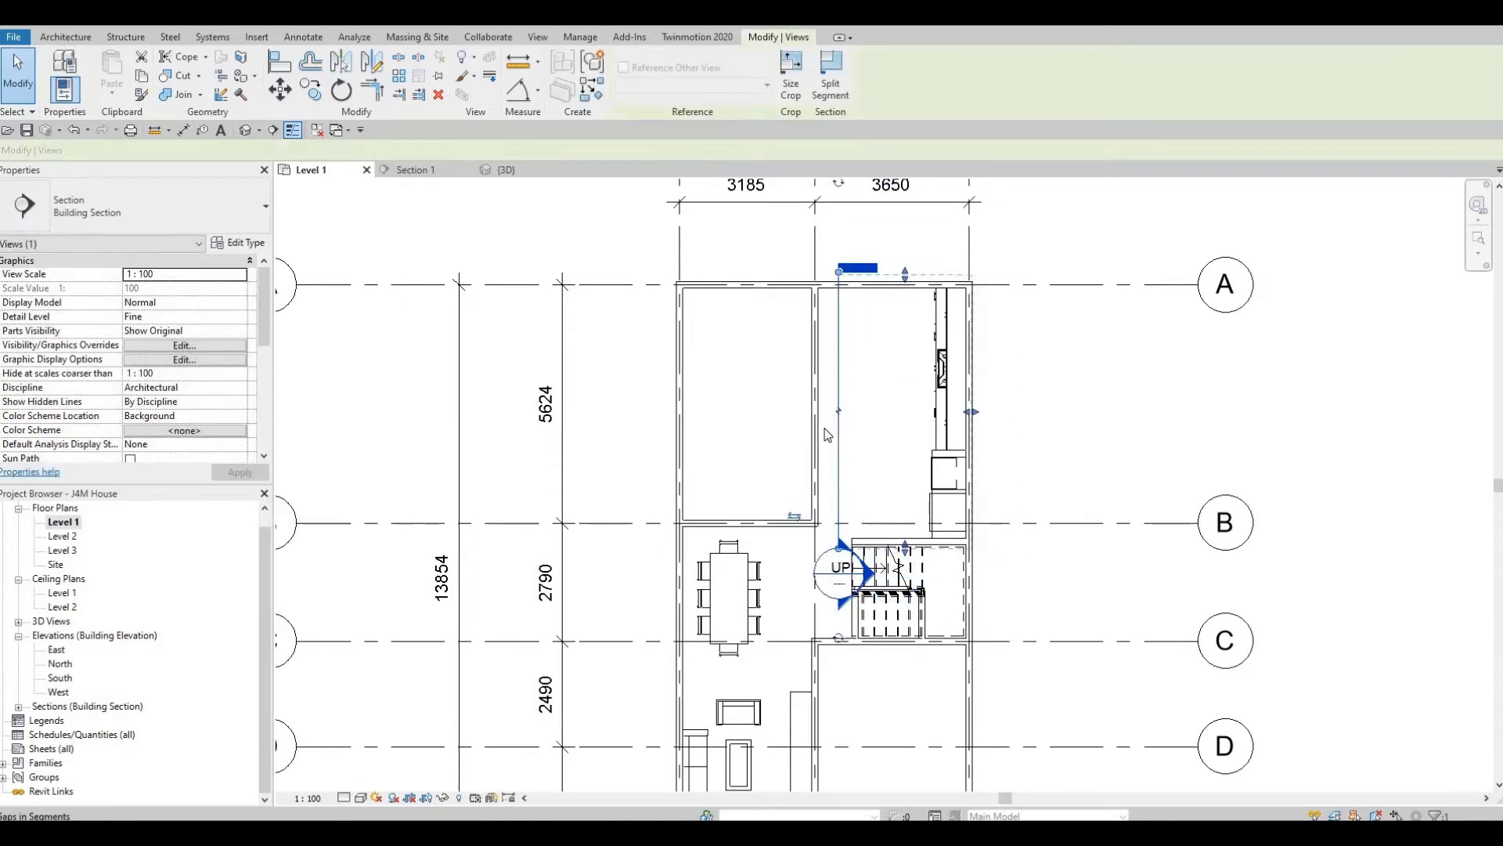
Step: Nudge the section line two increments further toward the interior wall opposite the counters
{"action": "scroll", "coordinate": [843, 382], "scroll_direction": "up", "scroll_amount": 1}
{"action": "left_click", "coordinate": [842, 381]}
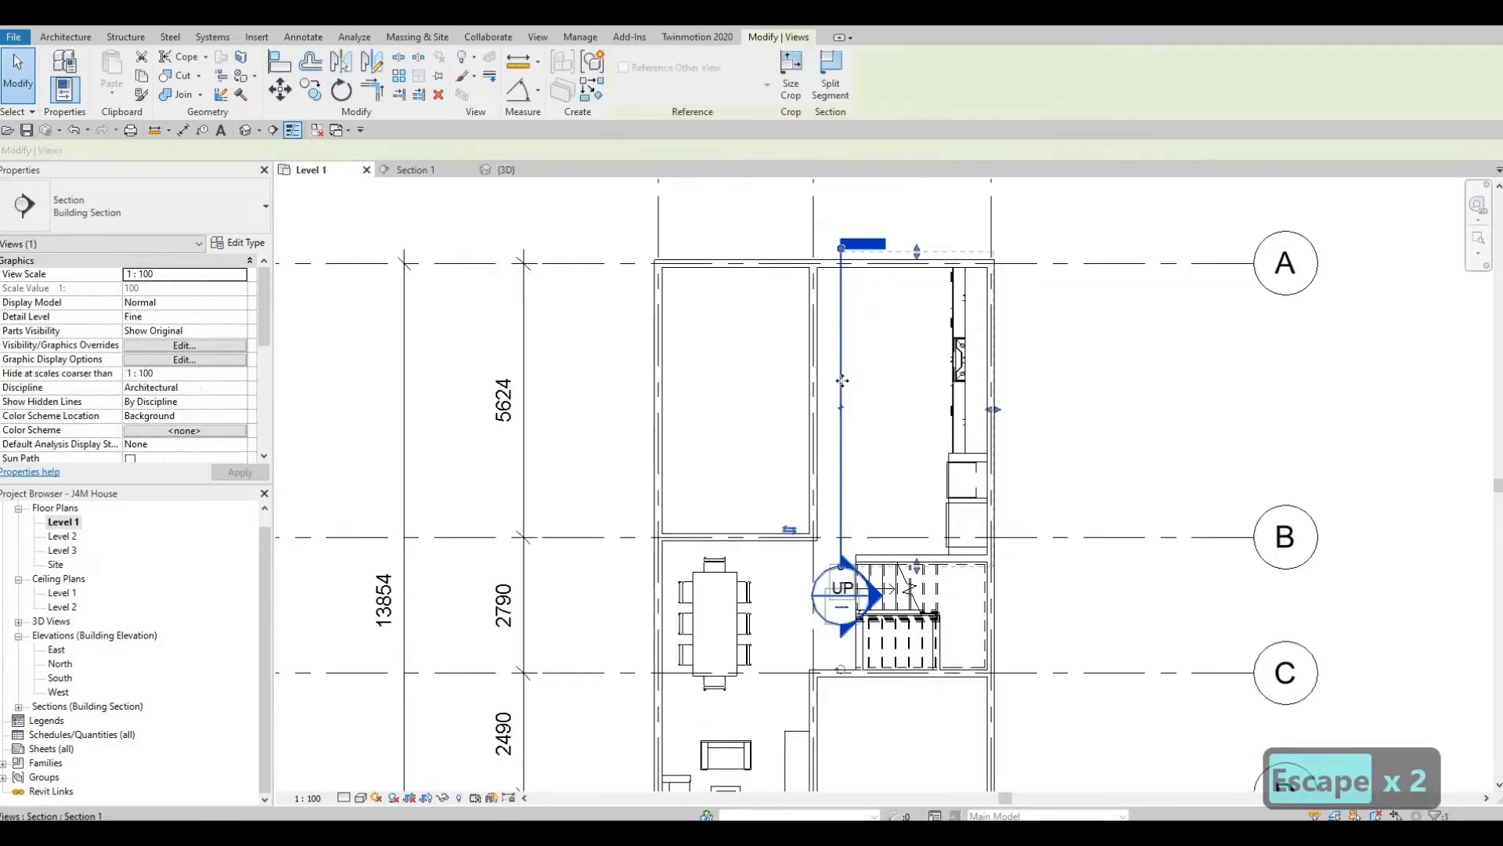
{"action": "key", "text": "Left"}
{"action": "key", "text": "Left"}
{"action": "key", "text": "Escape"}
{"action": "key", "text": "Escape"}
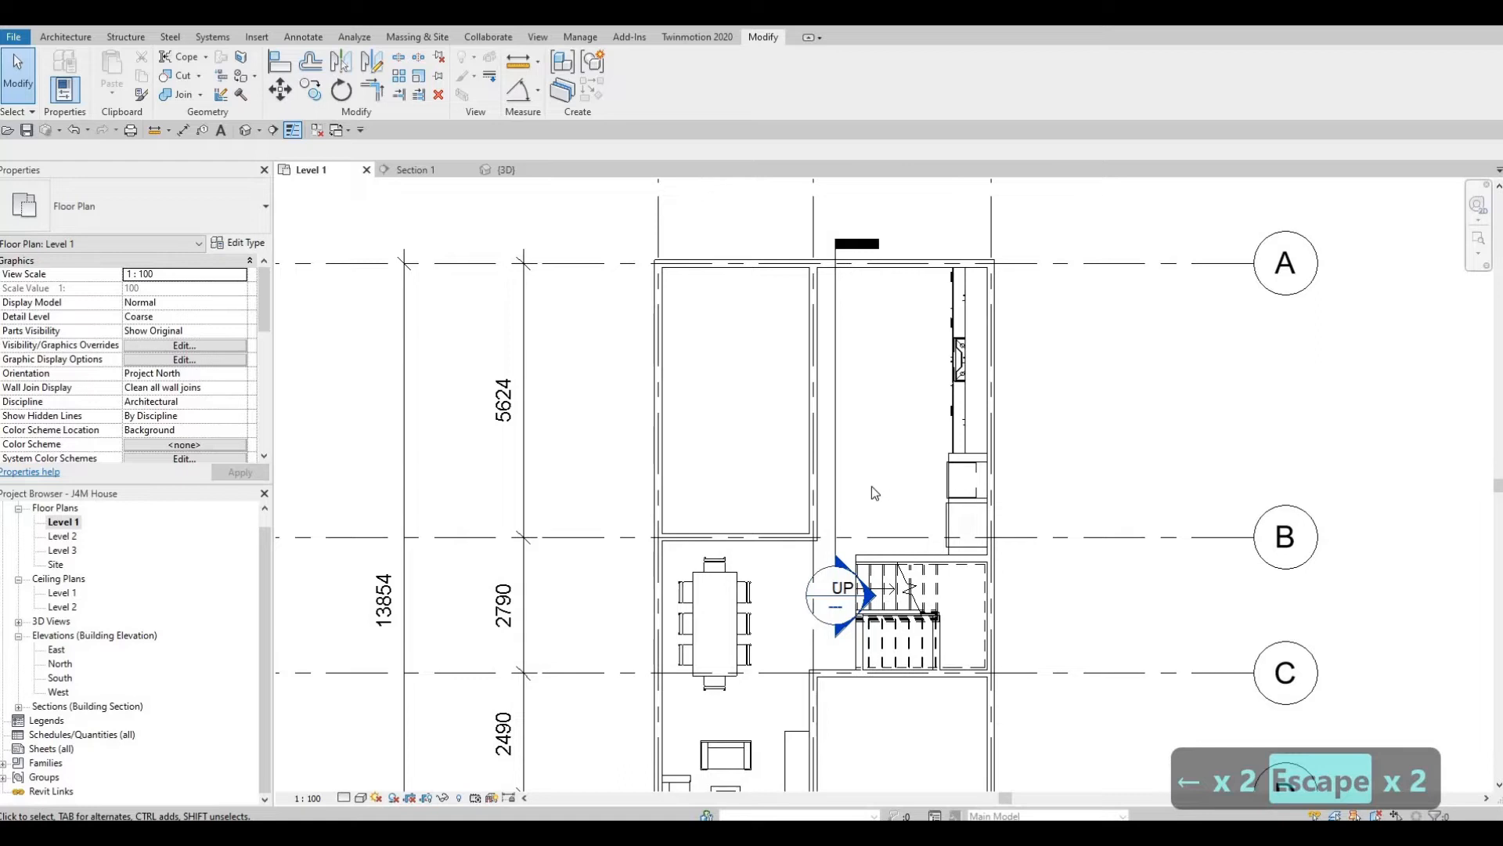
Step: Create an in-place component in the Generic Models category, keeping the default name
{"action": "middle_click_drag", "start_coordinate": [785, 509], "coordinate": [785, 486]}
{"action": "left_click", "coordinate": [59, 43]}
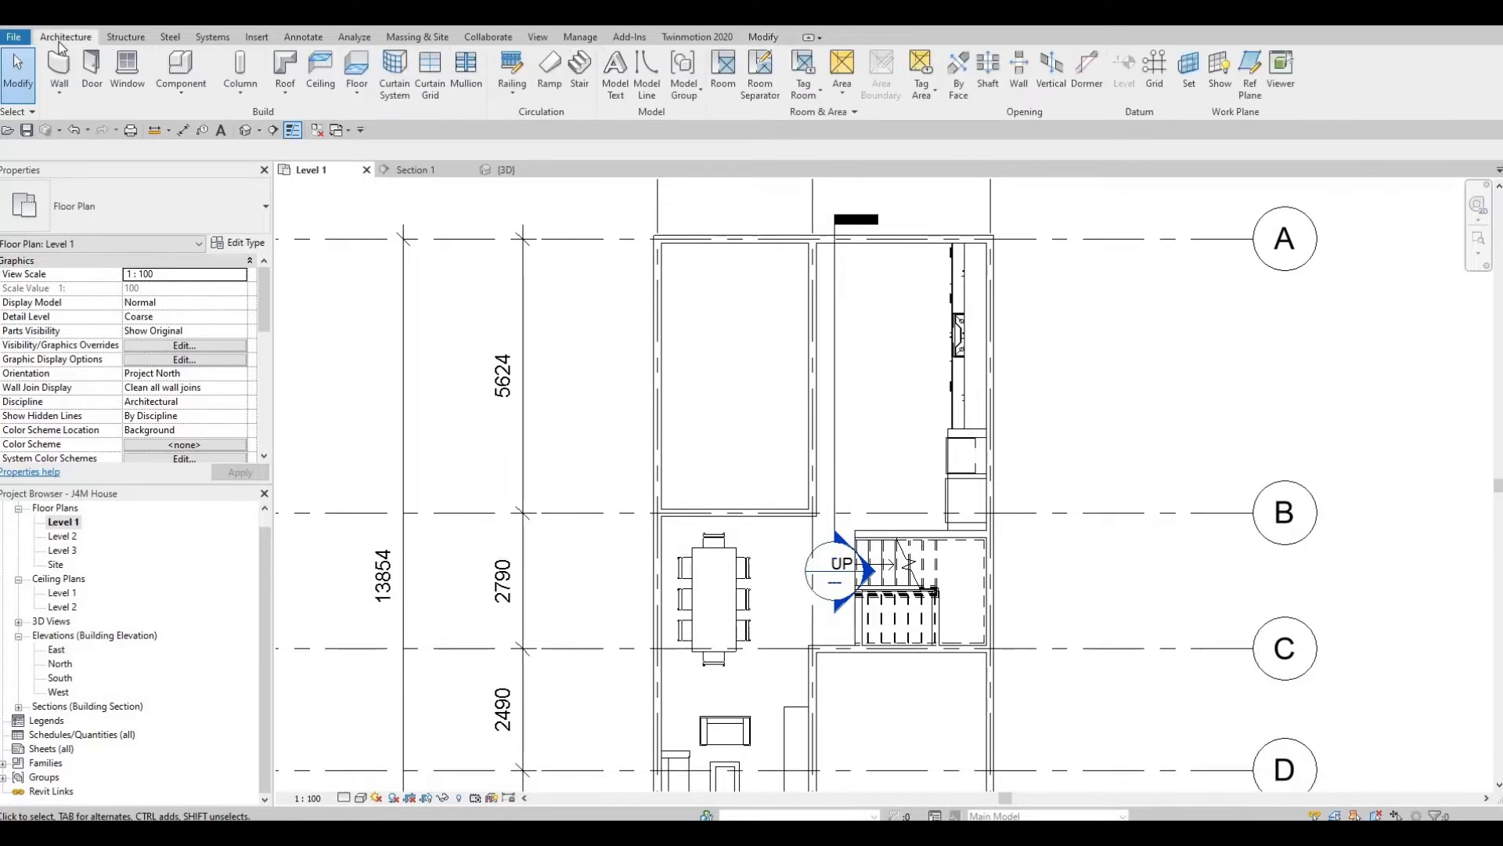
{"action": "left_click", "coordinate": [179, 96]}
{"action": "left_click", "coordinate": [210, 155]}
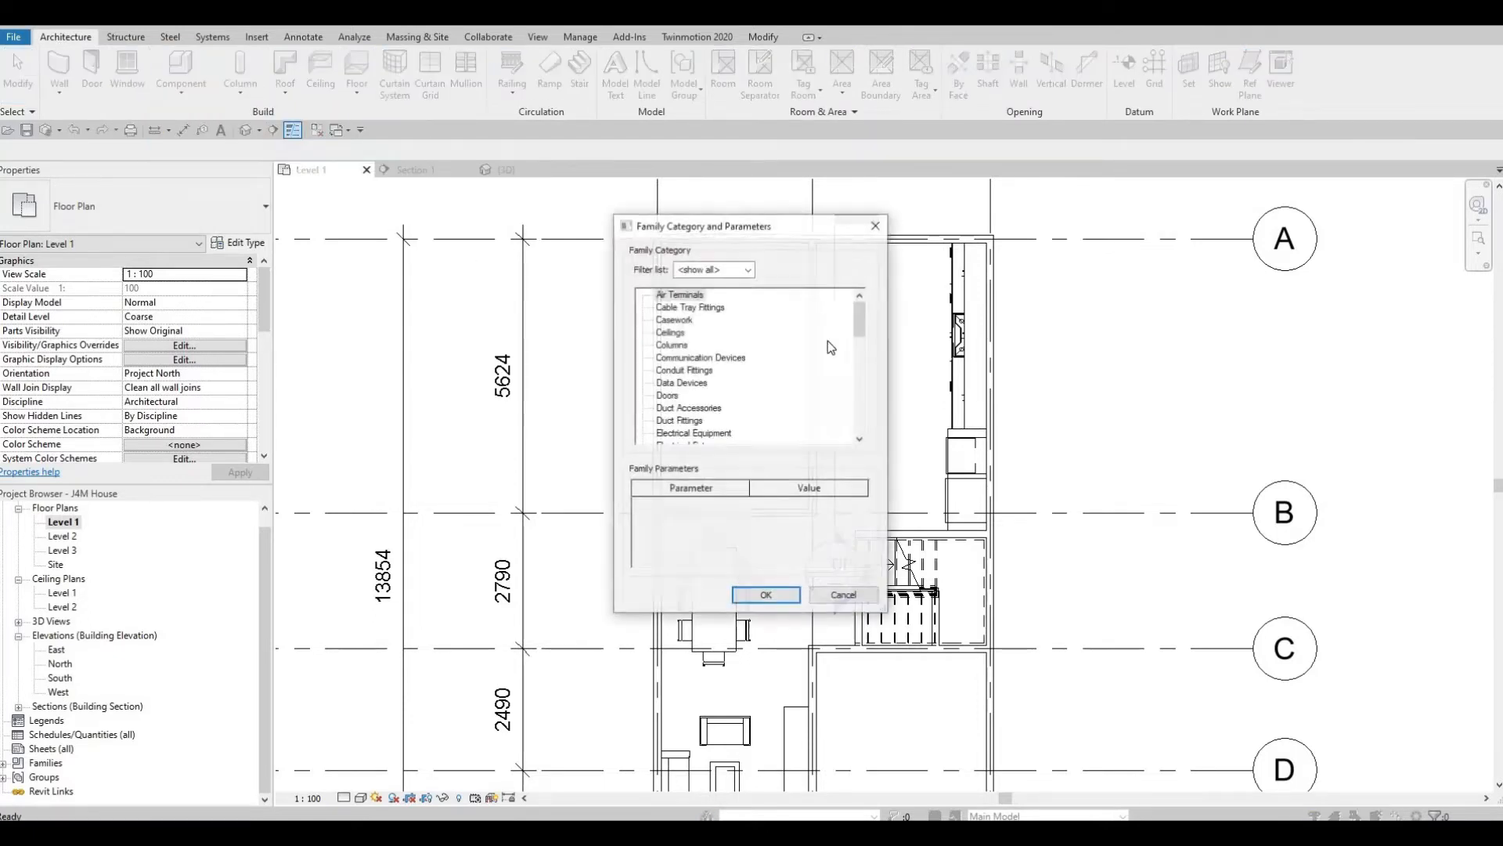
{"action": "scroll", "coordinate": [688, 392], "scroll_direction": "down", "scroll_amount": 3}
{"action": "scroll", "coordinate": [688, 397], "scroll_direction": "down", "scroll_amount": 1}
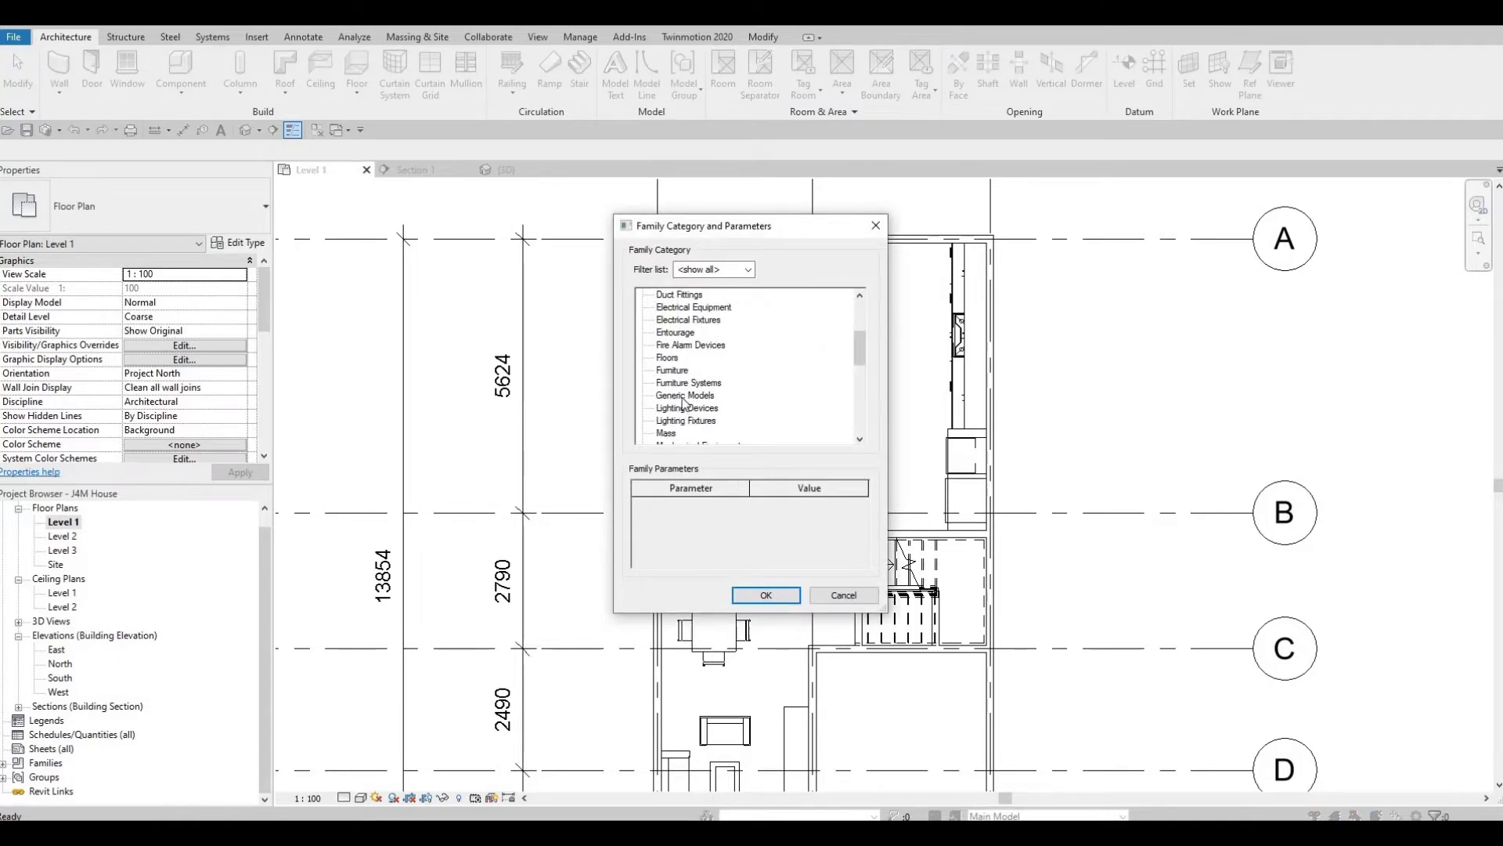
{"action": "left_click", "coordinate": [686, 396]}
{"action": "left_click", "coordinate": [742, 598]}
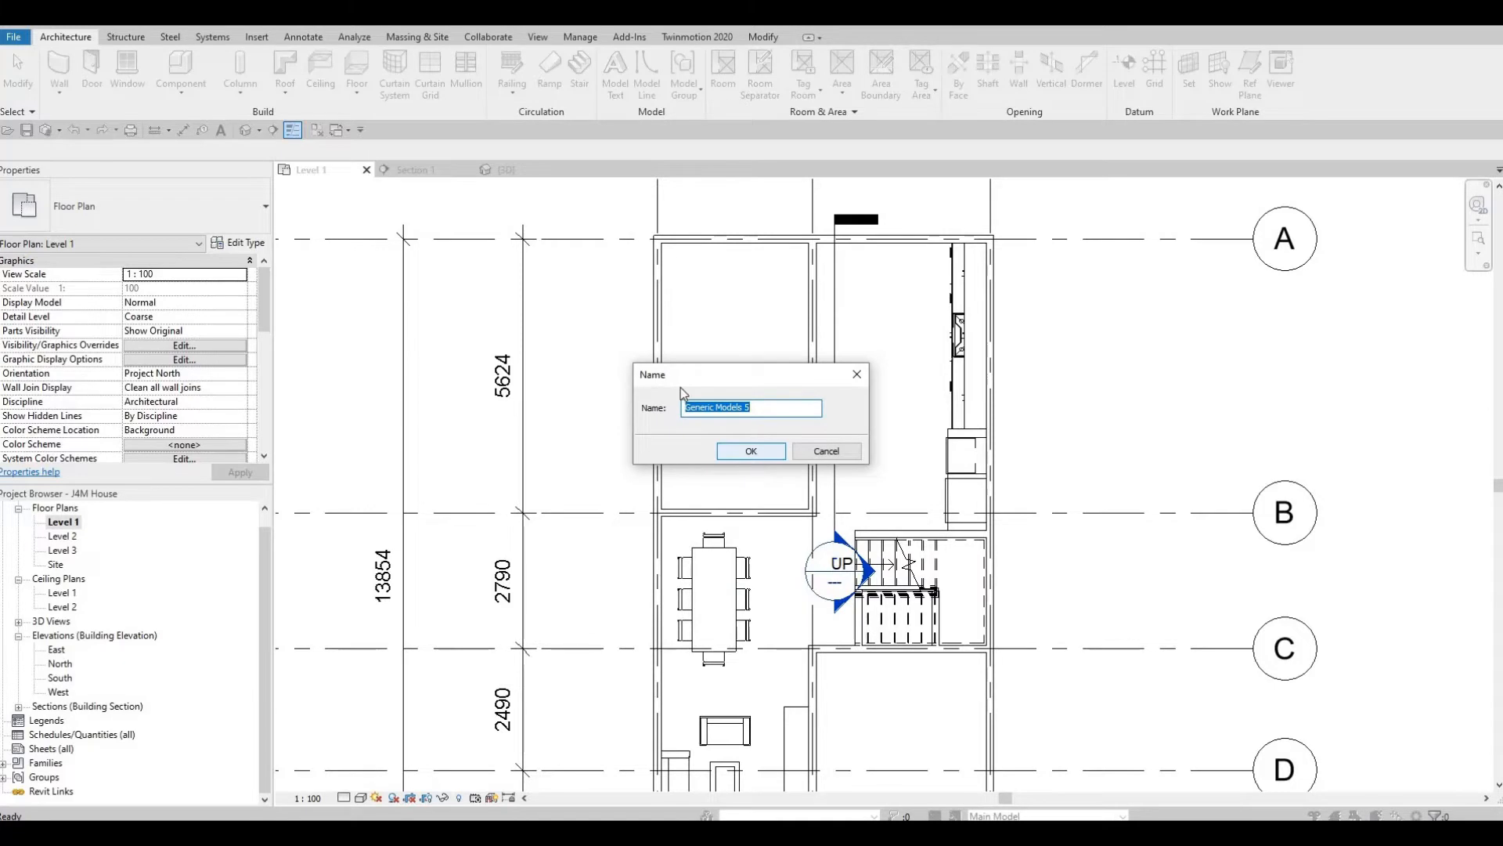
{"action": "left_click", "coordinate": [751, 451]}
Step: Start an extrusion and sketch a rectangle about 1000 by 2800 mm for the island between the kitchen counters and interior wall
{"action": "left_click", "coordinate": [131, 72]}
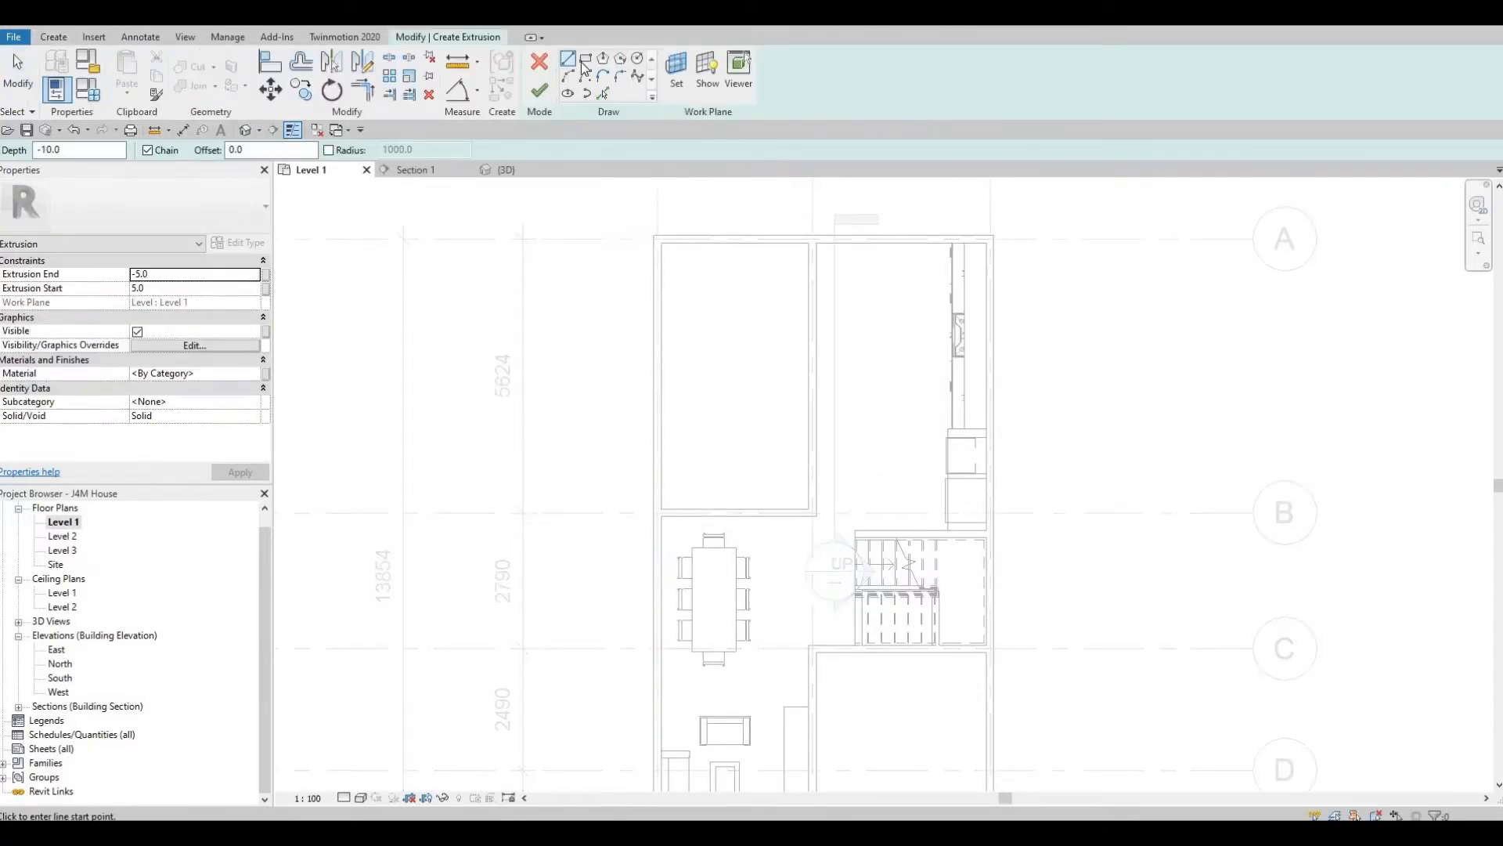
{"action": "left_click", "coordinate": [586, 60]}
{"action": "scroll", "coordinate": [874, 365], "scroll_direction": "up", "scroll_amount": 3}
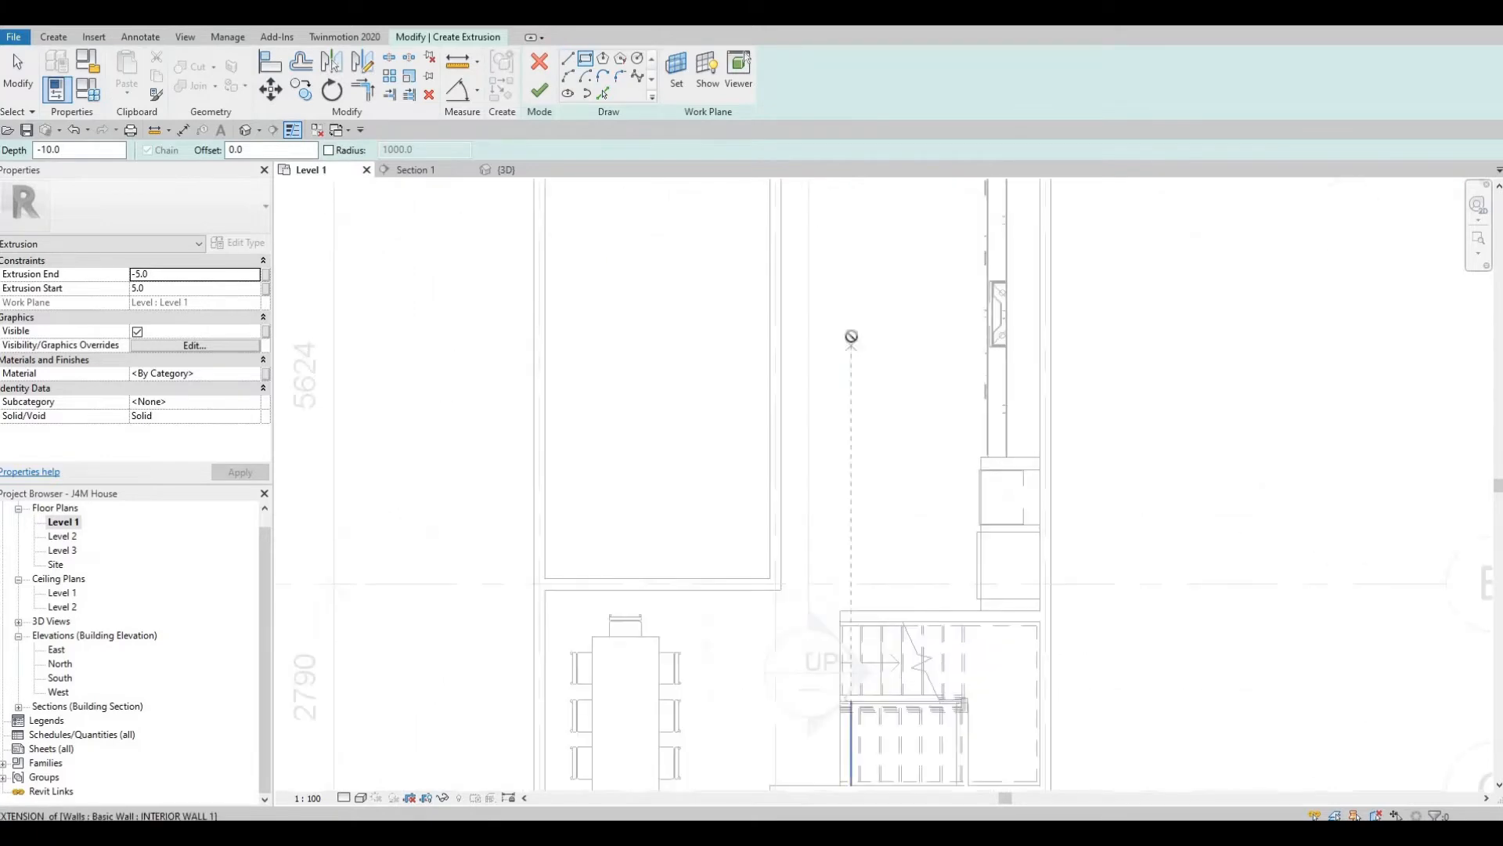
{"action": "left_click", "coordinate": [851, 337]}
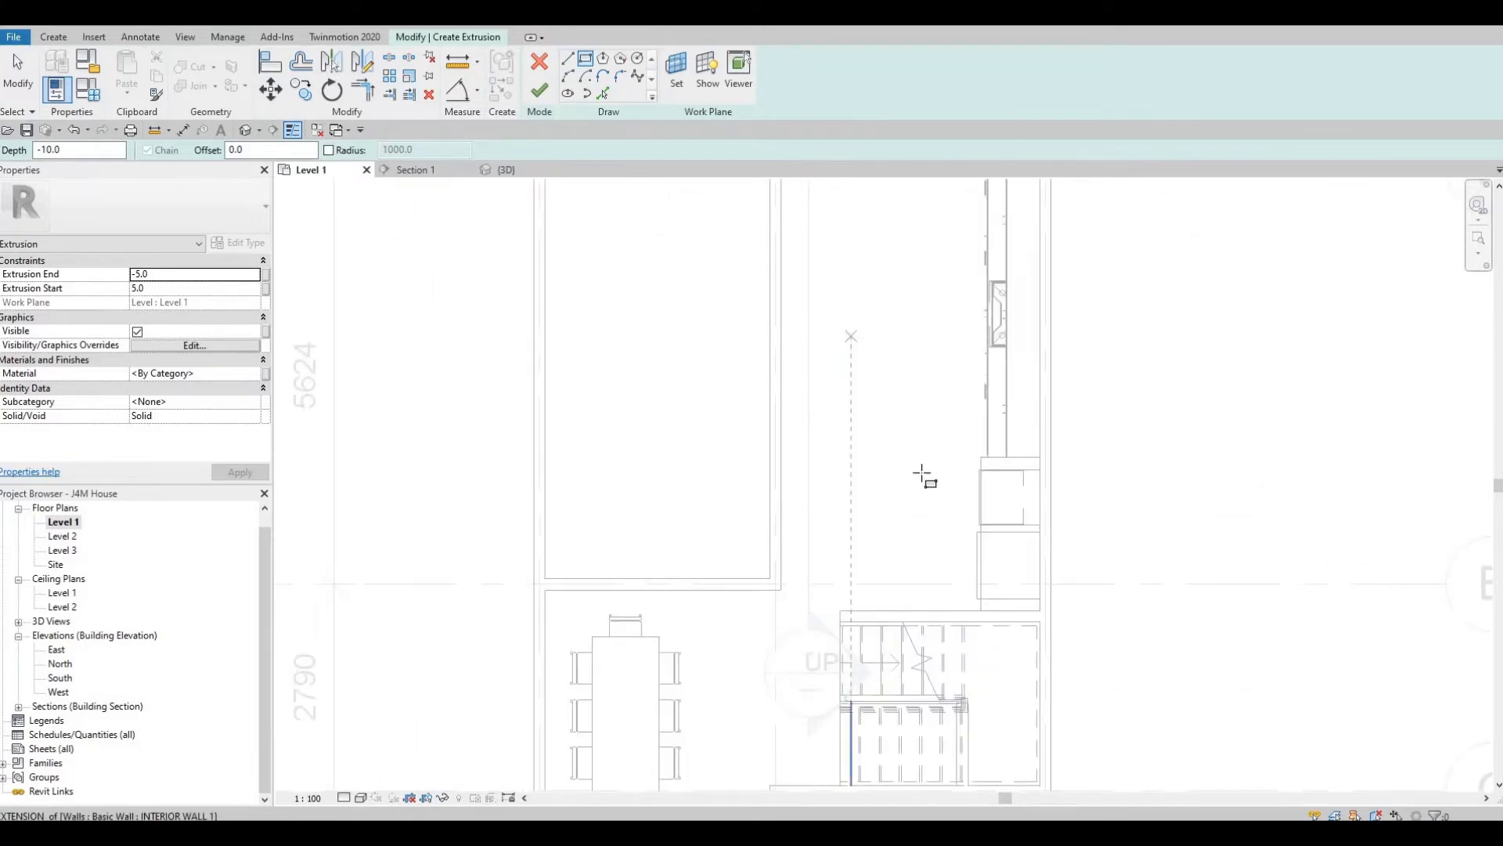
{"action": "left_click", "coordinate": [924, 543]}
{"action": "key", "text": "Escape"}
{"action": "key", "text": "Escape"}
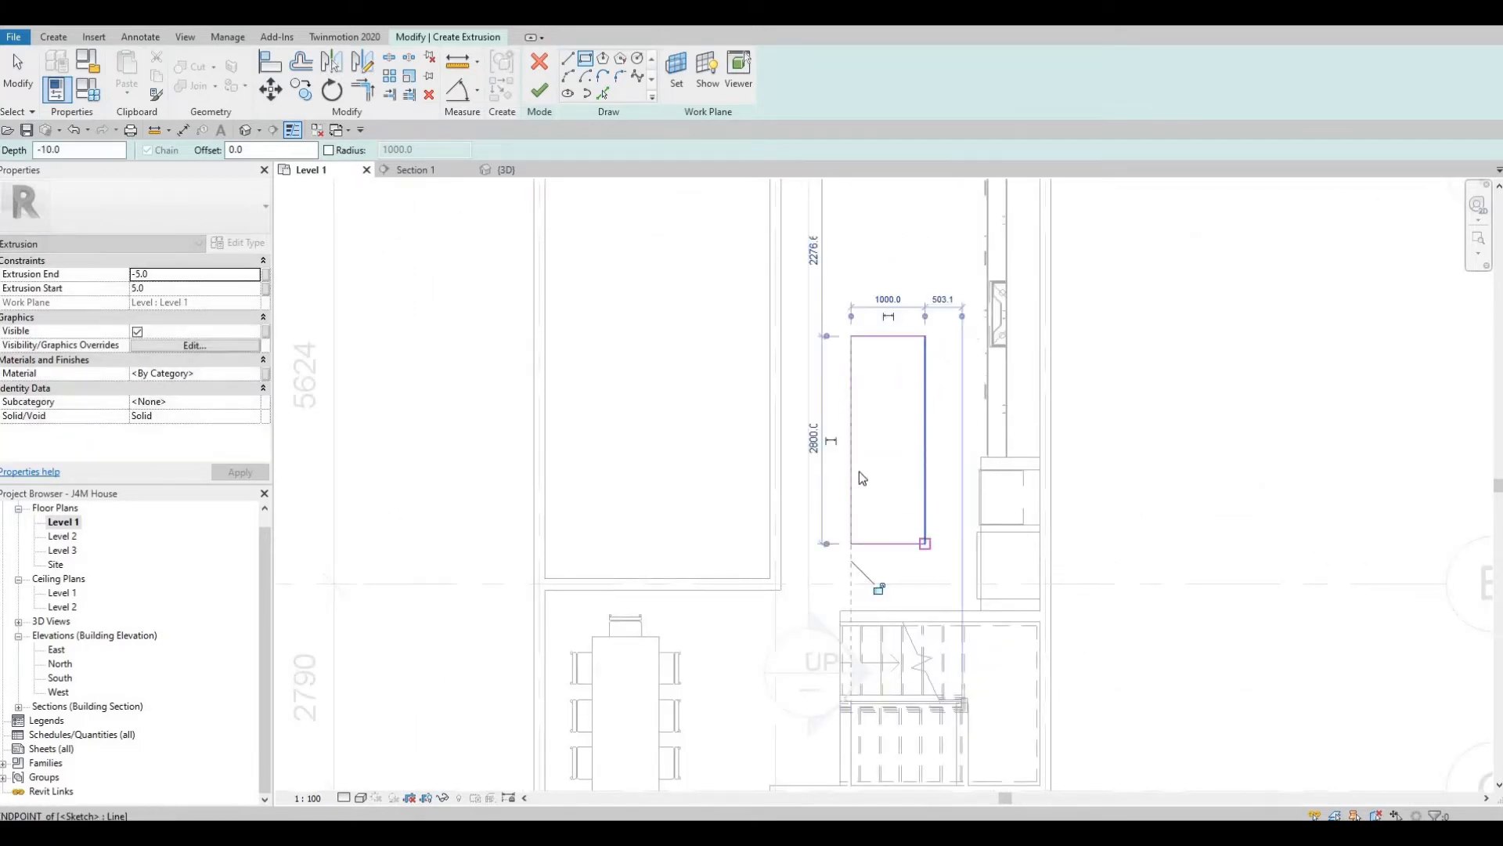
{"action": "key", "text": "Escape"}
Step: Widen the island rectangle to about 1120 mm by nudging its long edge three increments toward the interior wall
{"action": "left_click", "coordinate": [851, 458]}
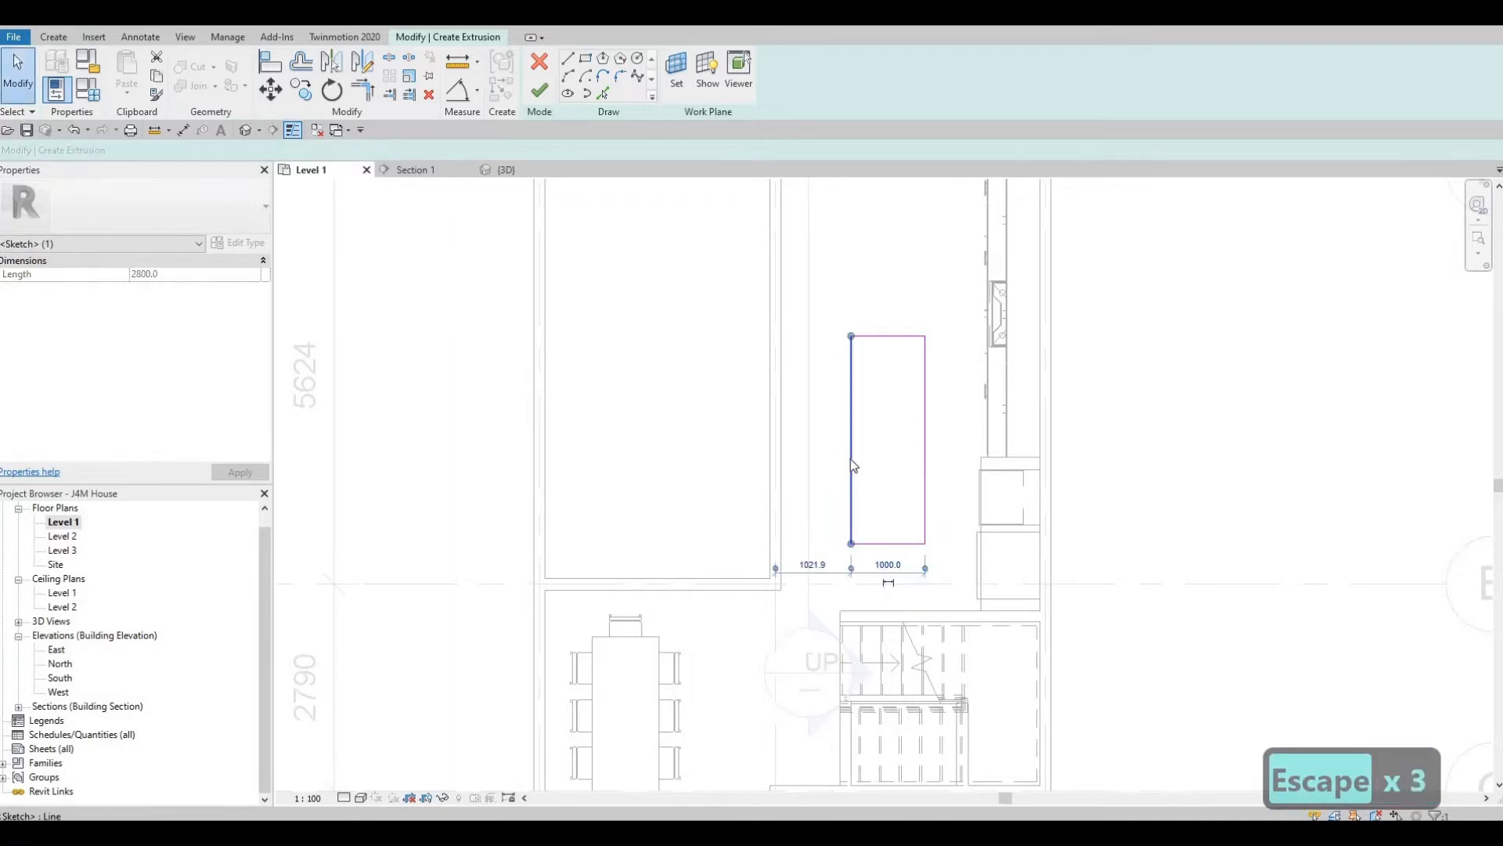
{"action": "key", "text": "Left"}
{"action": "key", "text": "Left"}
{"action": "key", "text": "Left"}
{"action": "key", "text": "Escape"}
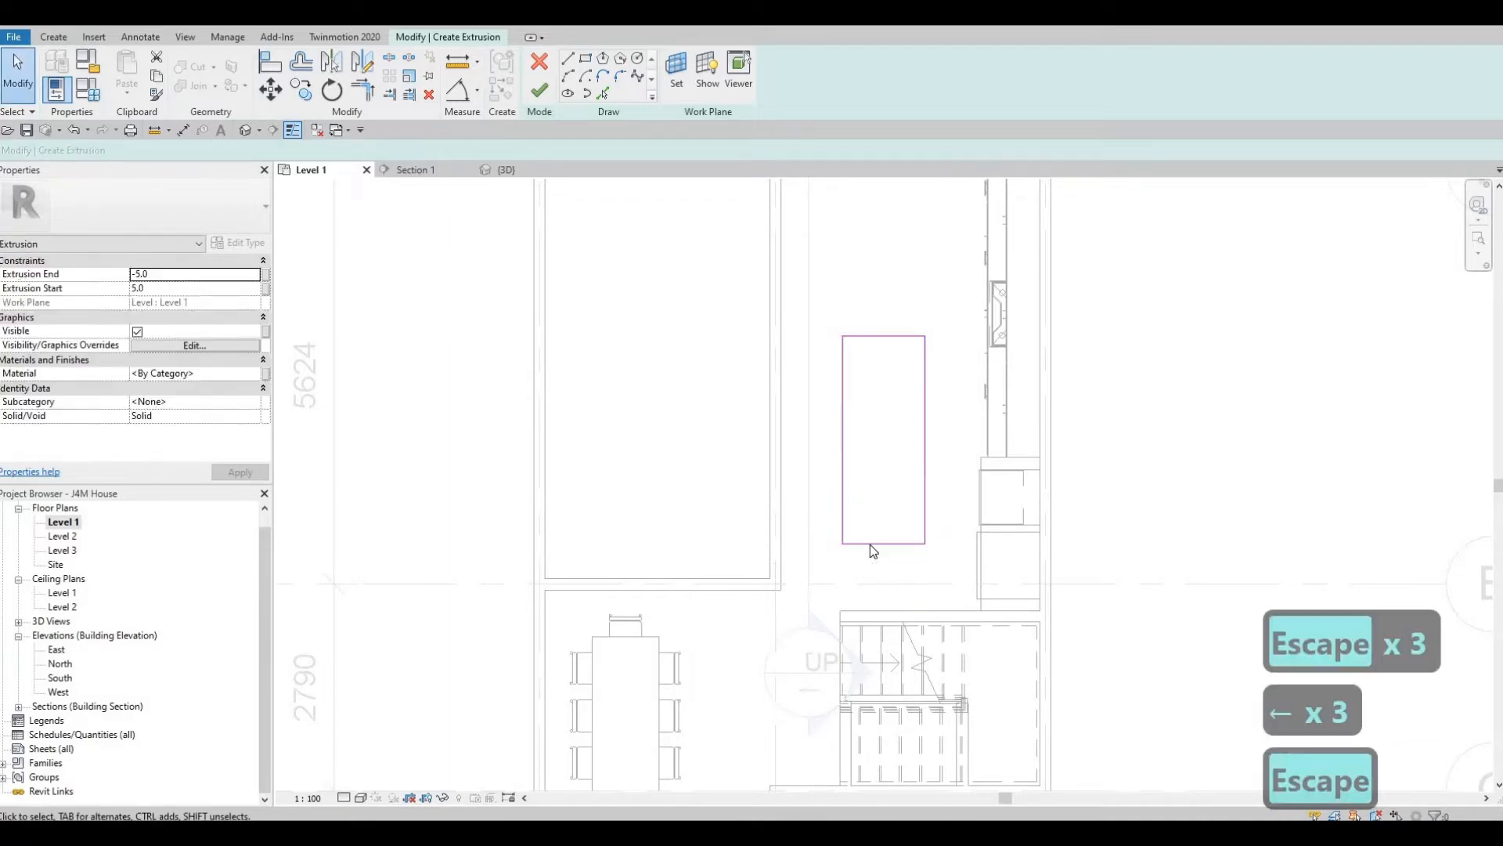
{"action": "key", "text": "Escape"}
Step: Move the rectangle's stair-side short edge inward and set its distance from the stair wall to 1200 mm
{"action": "left_click", "coordinate": [871, 544]}
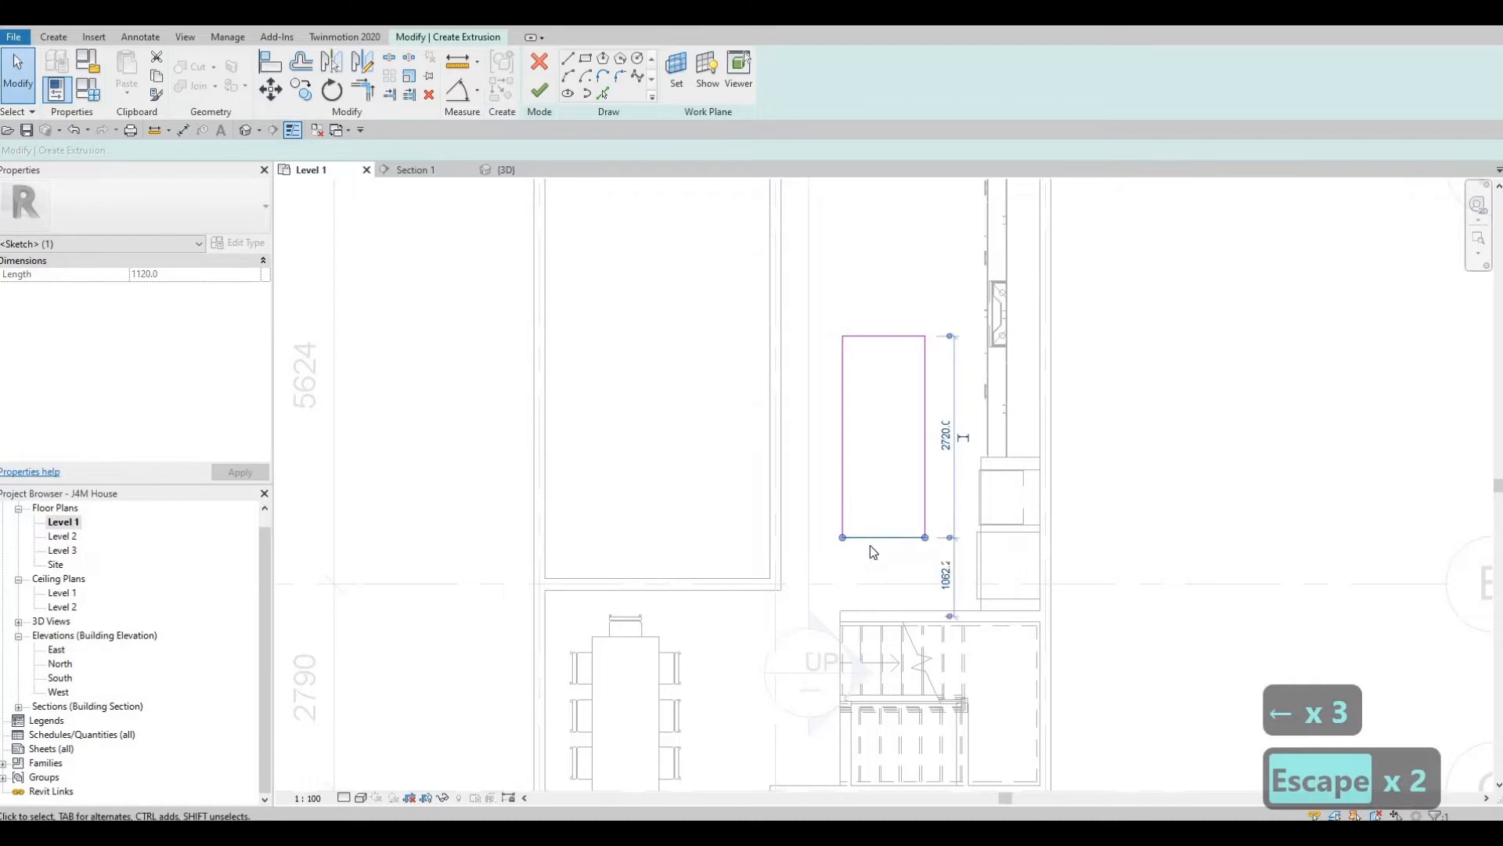
{"action": "key", "text": "Up"}
{"action": "key", "text": "Up"}
{"action": "key", "text": "Up"}
{"action": "key", "text": "Up"}
{"action": "key", "text": "Up"}
{"action": "key", "text": "Up"}
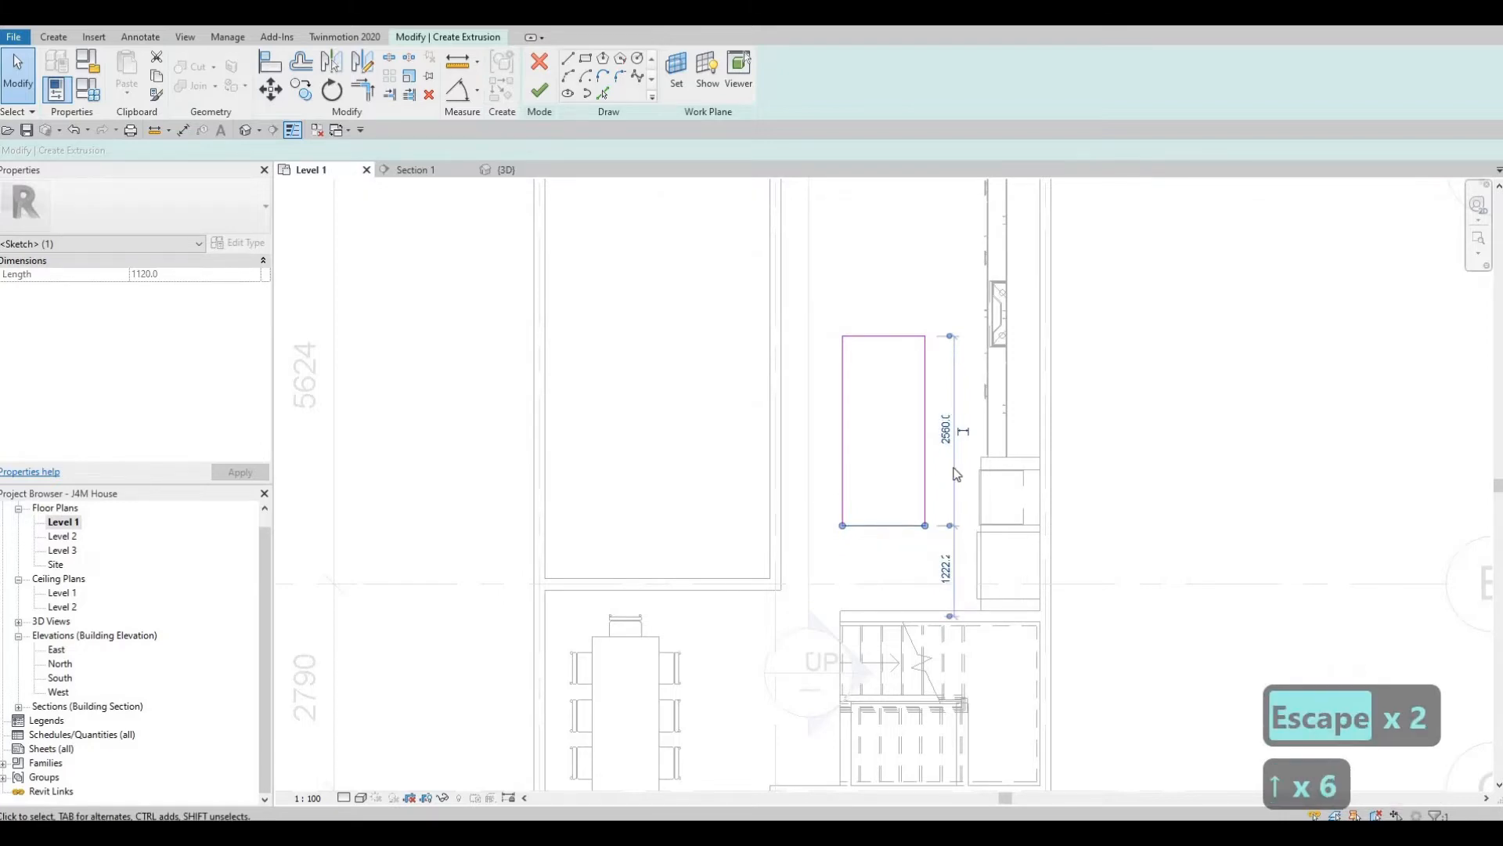
{"action": "left_click", "coordinate": [947, 572]}
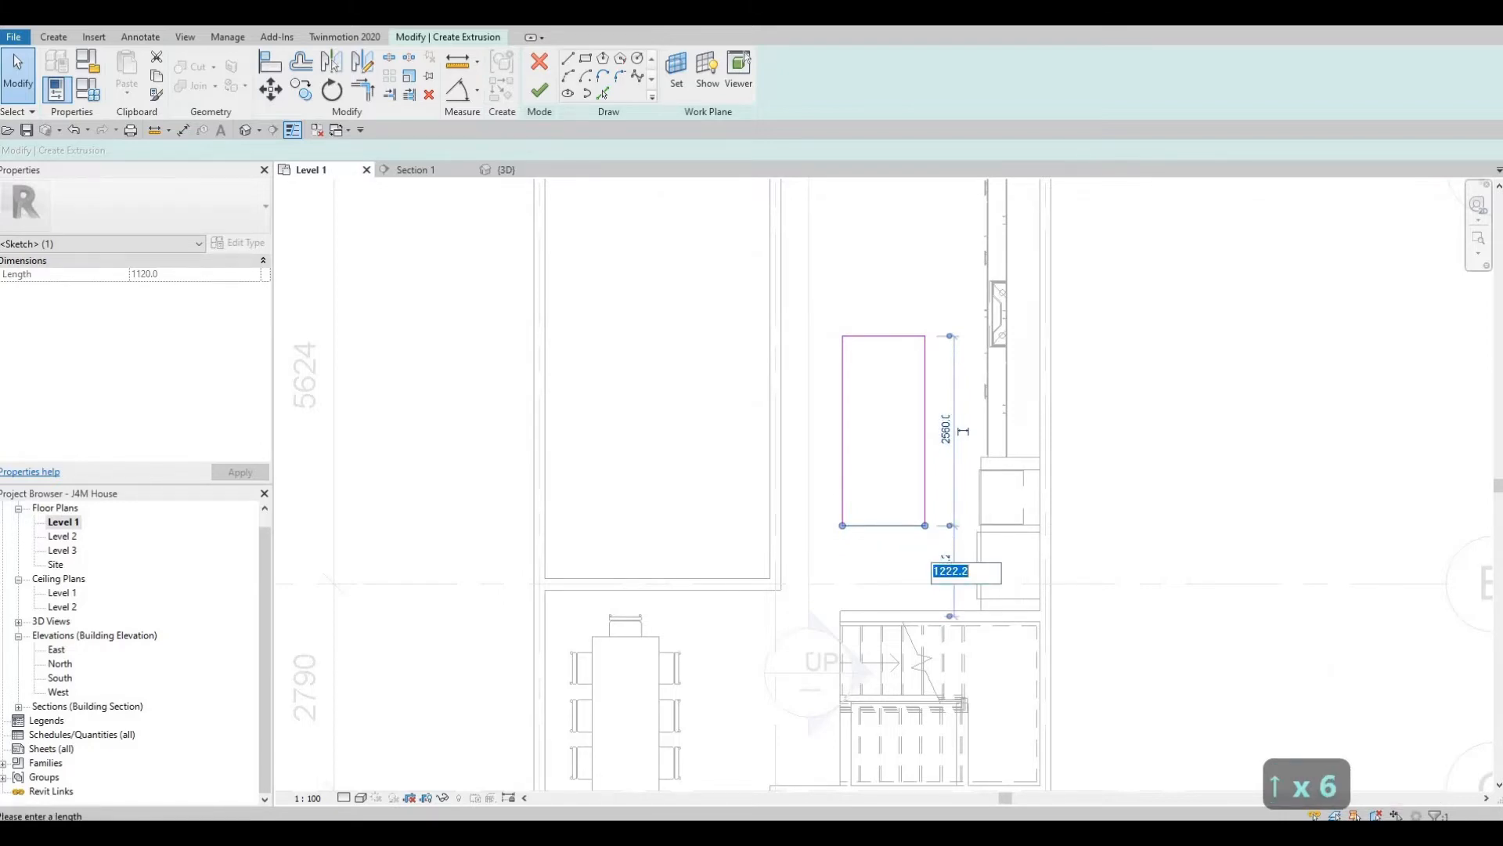
{"action": "type", "text": "1200"}
{"action": "key", "text": "Return"}
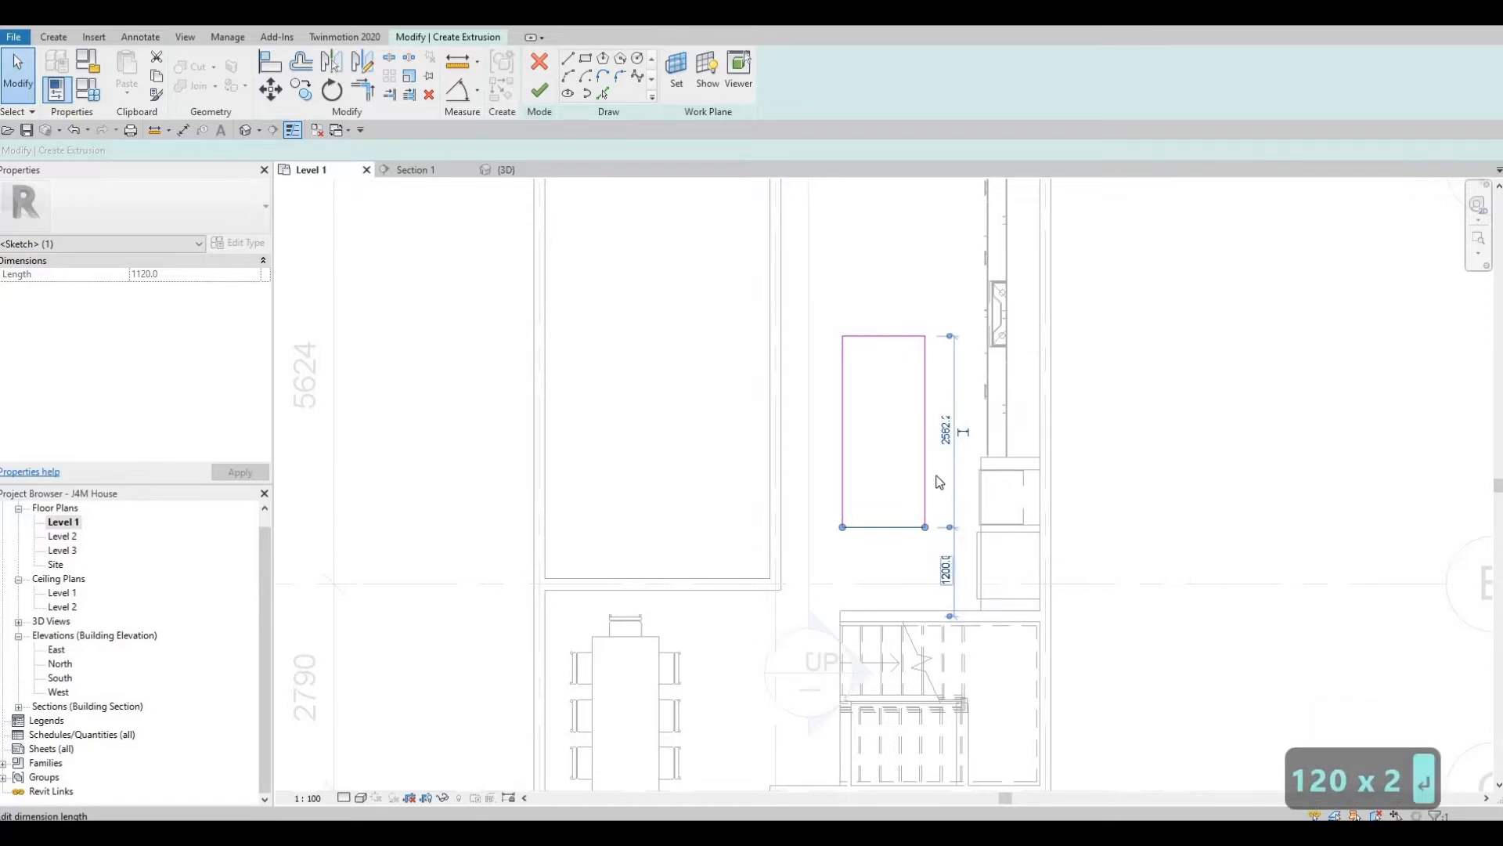
{"action": "key", "text": "Escape"}
{"action": "key", "text": "Escape"}
Step: Set the clearance between the rectangle's counter-side long edge and the counter front to 850 mm
{"action": "left_click", "coordinate": [926, 399]}
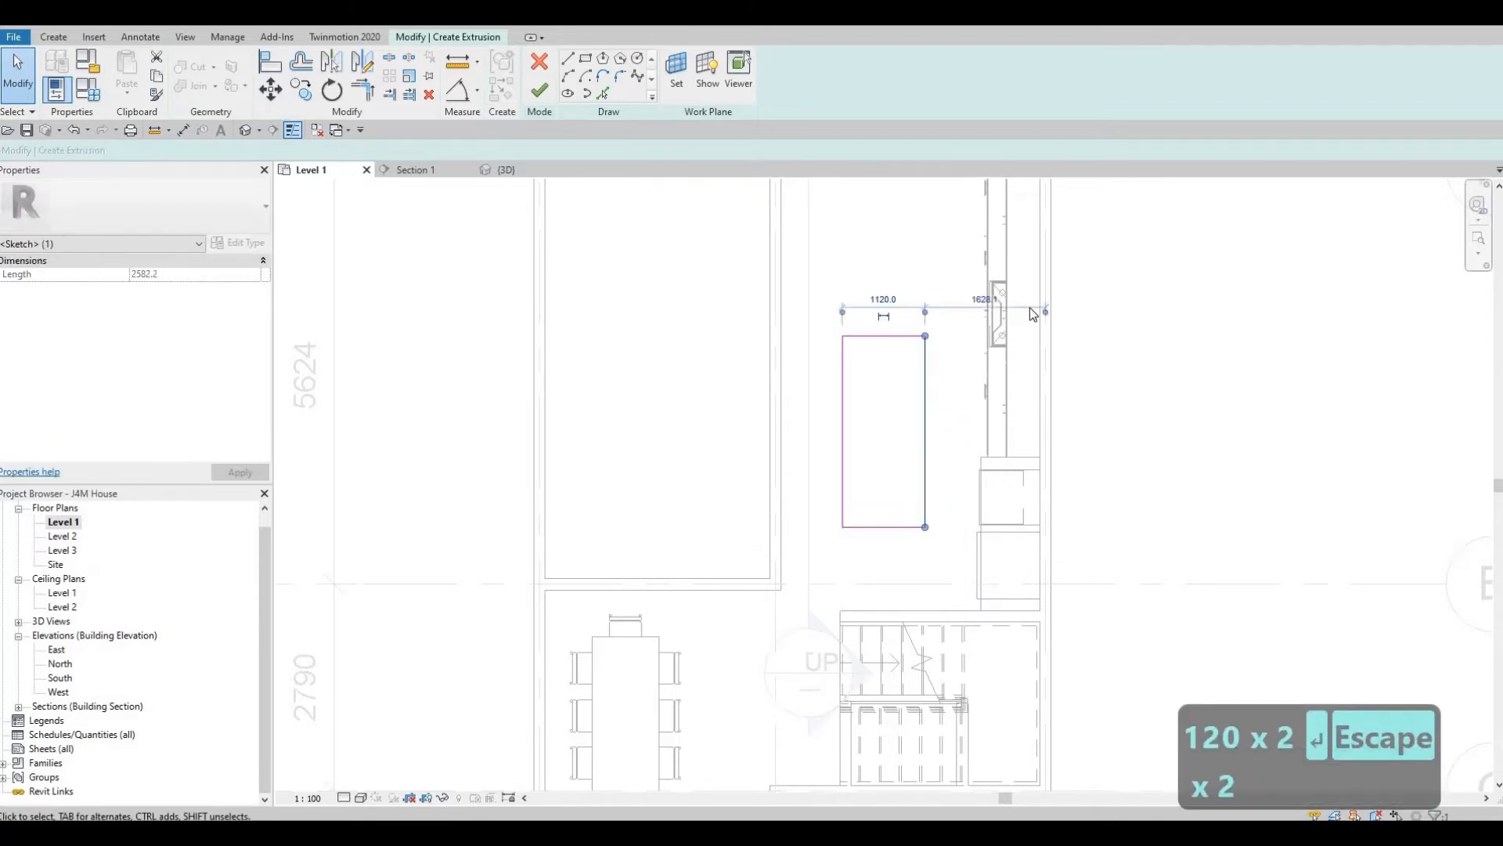
{"action": "left_click", "coordinate": [985, 351]}
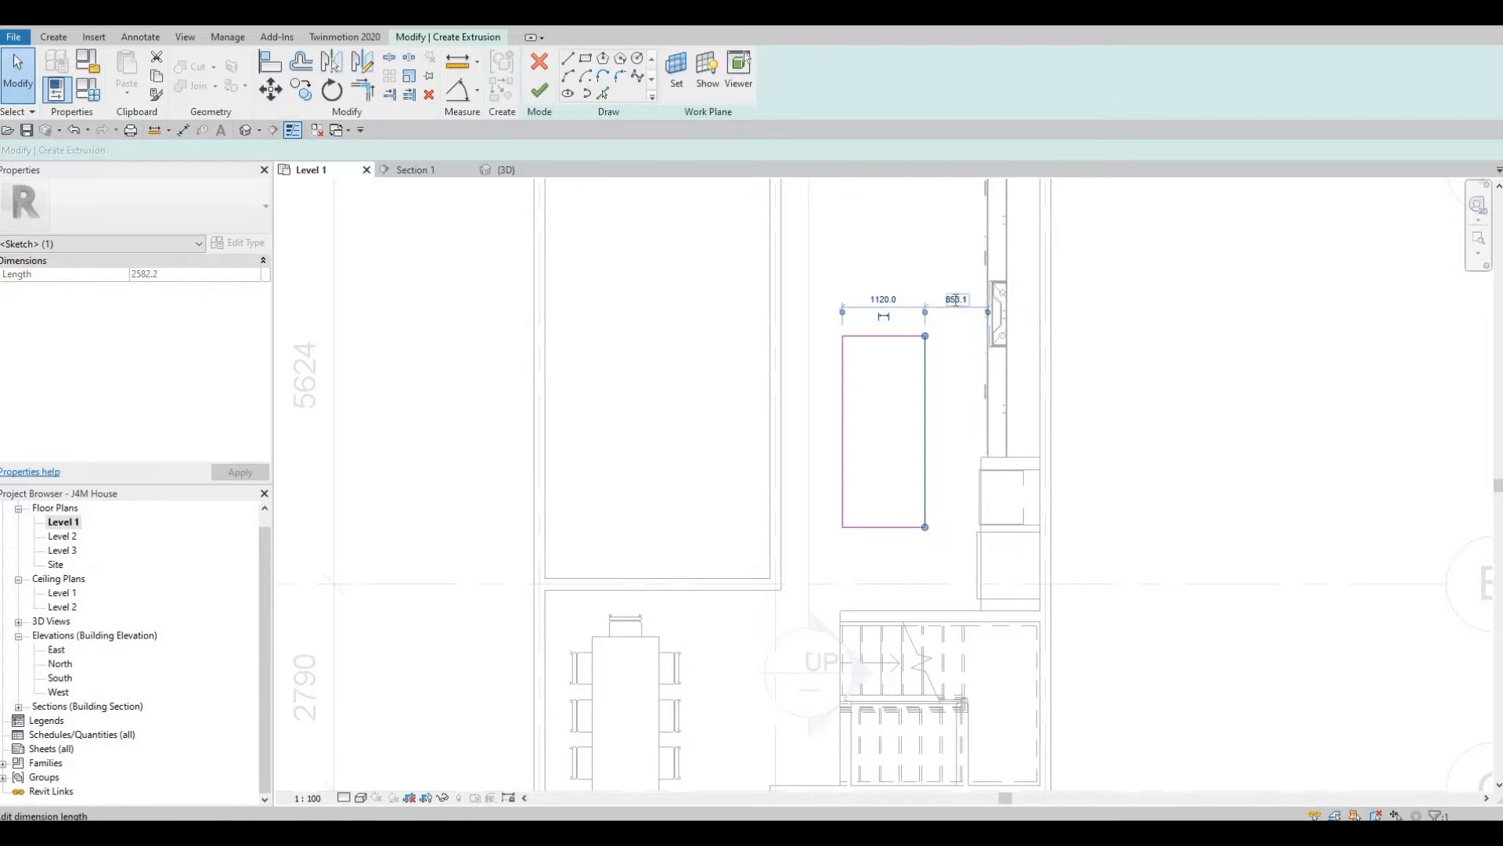
{"action": "left_click", "coordinate": [955, 299]}
{"action": "type", "text": "850"}
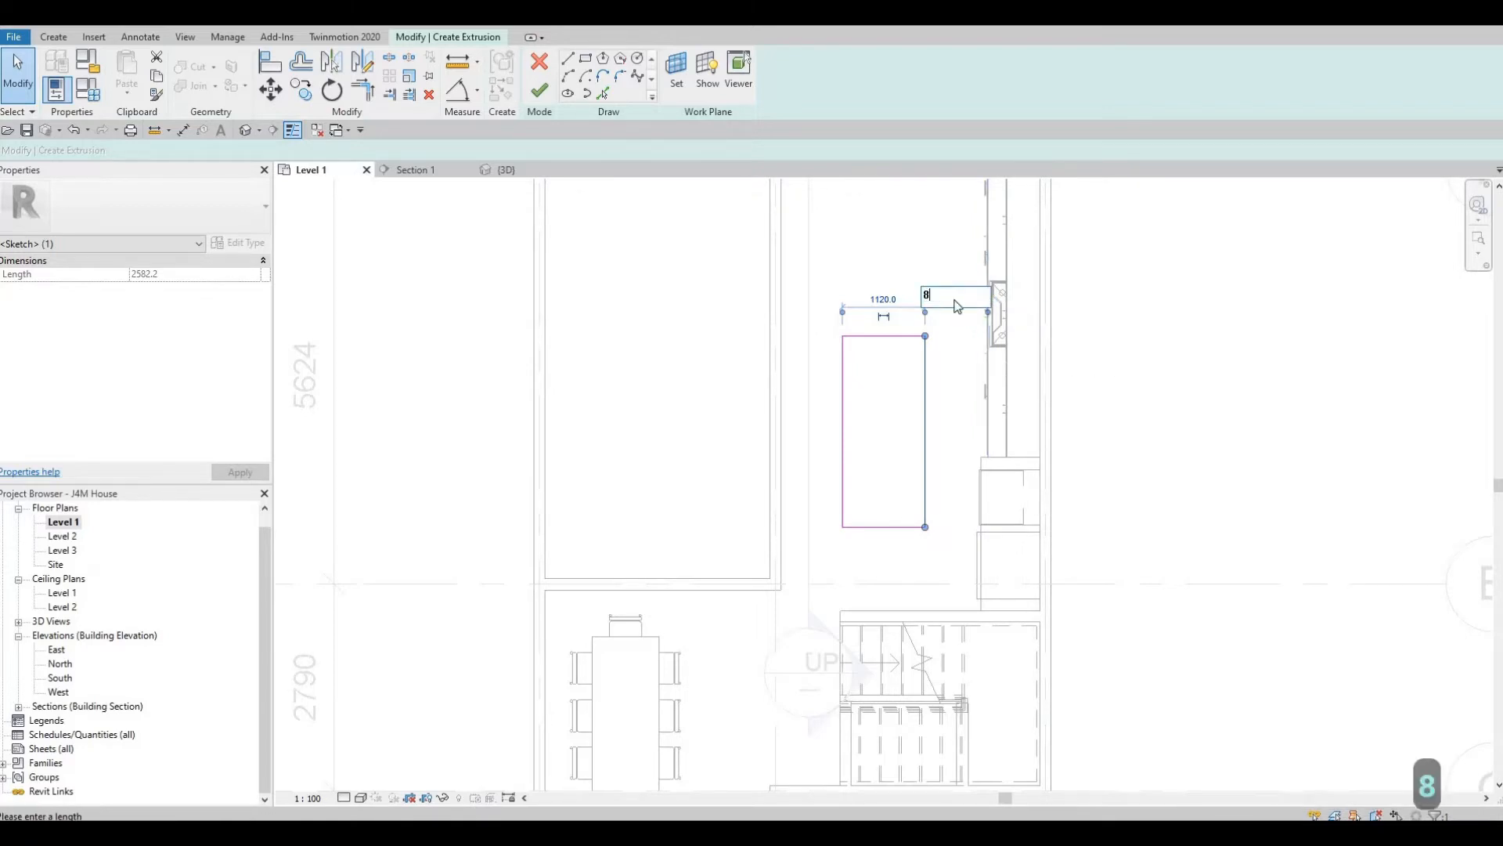
{"action": "key", "text": "Return"}
{"action": "key", "text": "Escape"}
{"action": "key", "text": "Escape"}
{"action": "key", "text": "Escape"}
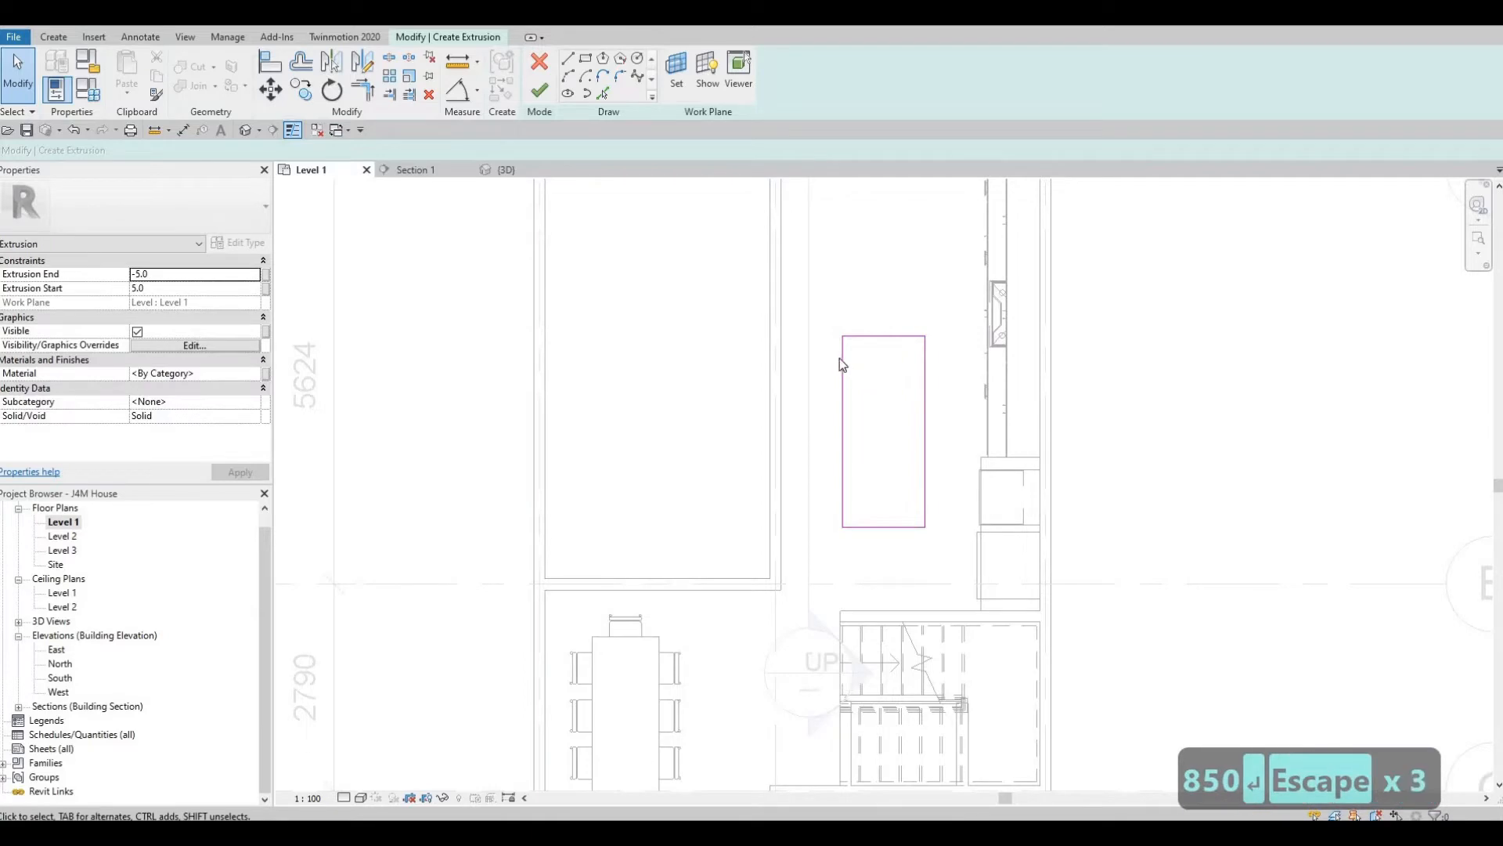
Step: Lengthen the island rectangle by nudging its short edge farthest from the stairs fifteen increments toward the wall on grid A
{"action": "left_click", "coordinate": [842, 359]}
{"action": "left_click", "coordinate": [866, 336]}
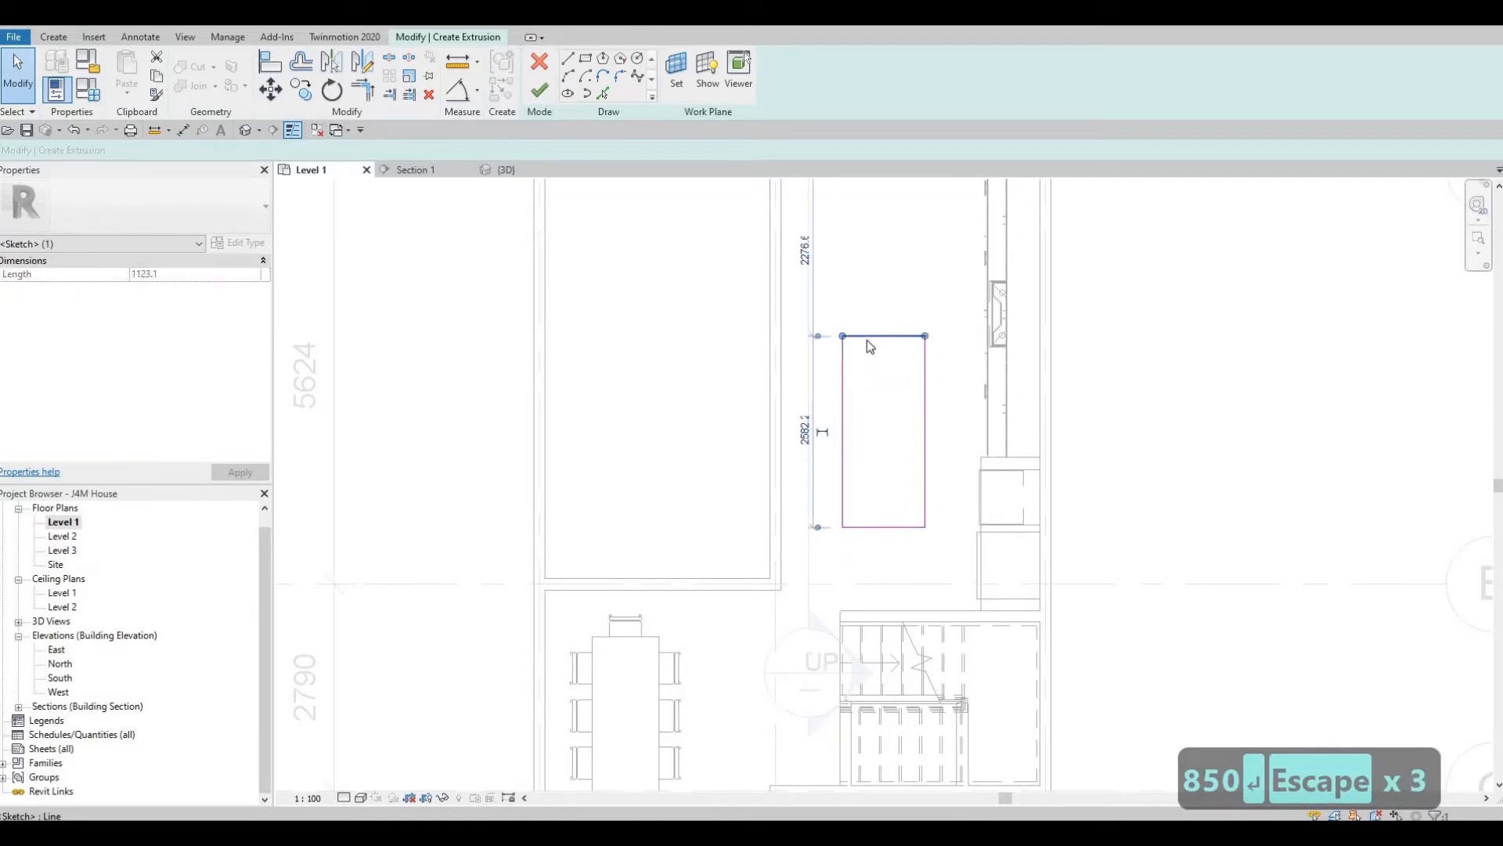
{"action": "key", "text": "Up"}
{"action": "key", "text": "Up"}
{"action": "key", "text": "Up"}
{"action": "key", "text": "Up"}
{"action": "key", "text": "Up"}
{"action": "key", "text": "Up"}
{"action": "key", "text": "Up"}
{"action": "key", "text": "Up"}
{"action": "key", "text": "Up"}
{"action": "key", "text": "Up"}
{"action": "key", "text": "Up"}
{"action": "key", "text": "Up"}
{"action": "key", "text": "Up"}
{"action": "key", "text": "Up"}
{"action": "key", "text": "Up"}
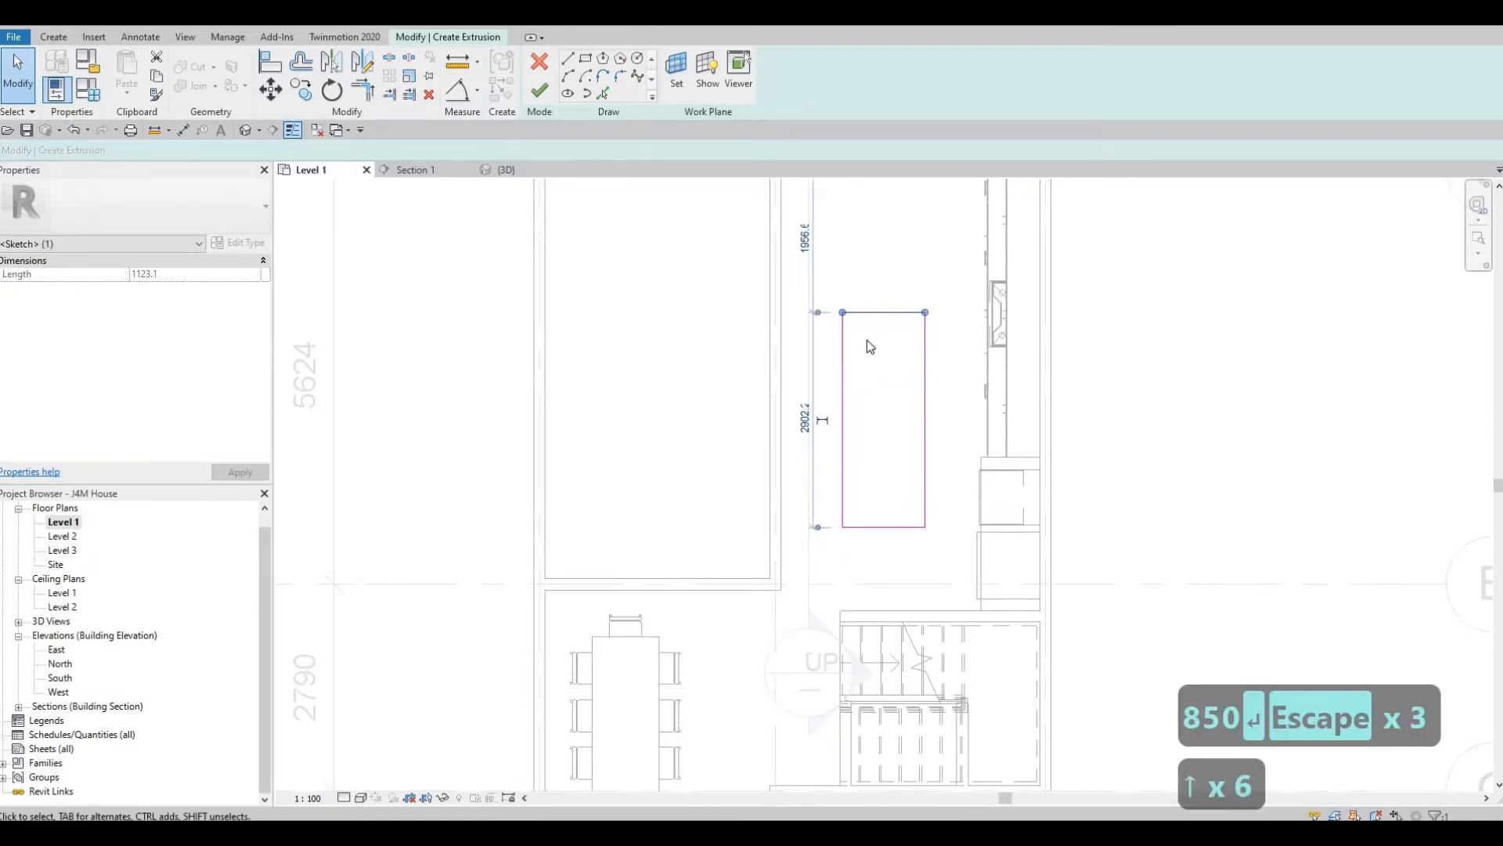
{"action": "key", "text": "Escape"}
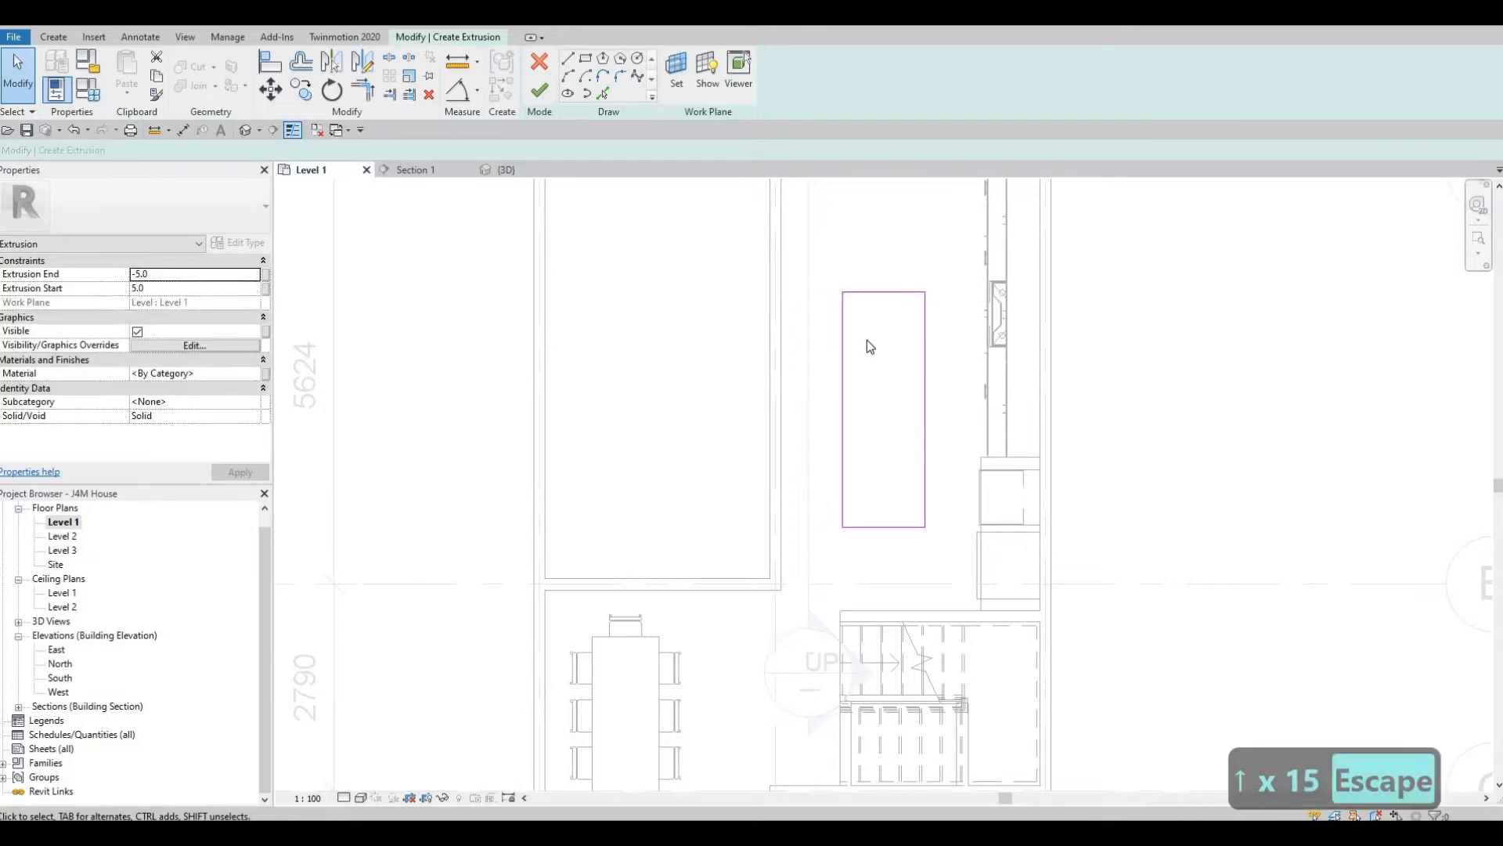
{"action": "scroll", "coordinate": [882, 347], "scroll_direction": "down", "scroll_amount": 2}
{"action": "scroll", "coordinate": [895, 356], "scroll_direction": "up", "scroll_amount": 5}
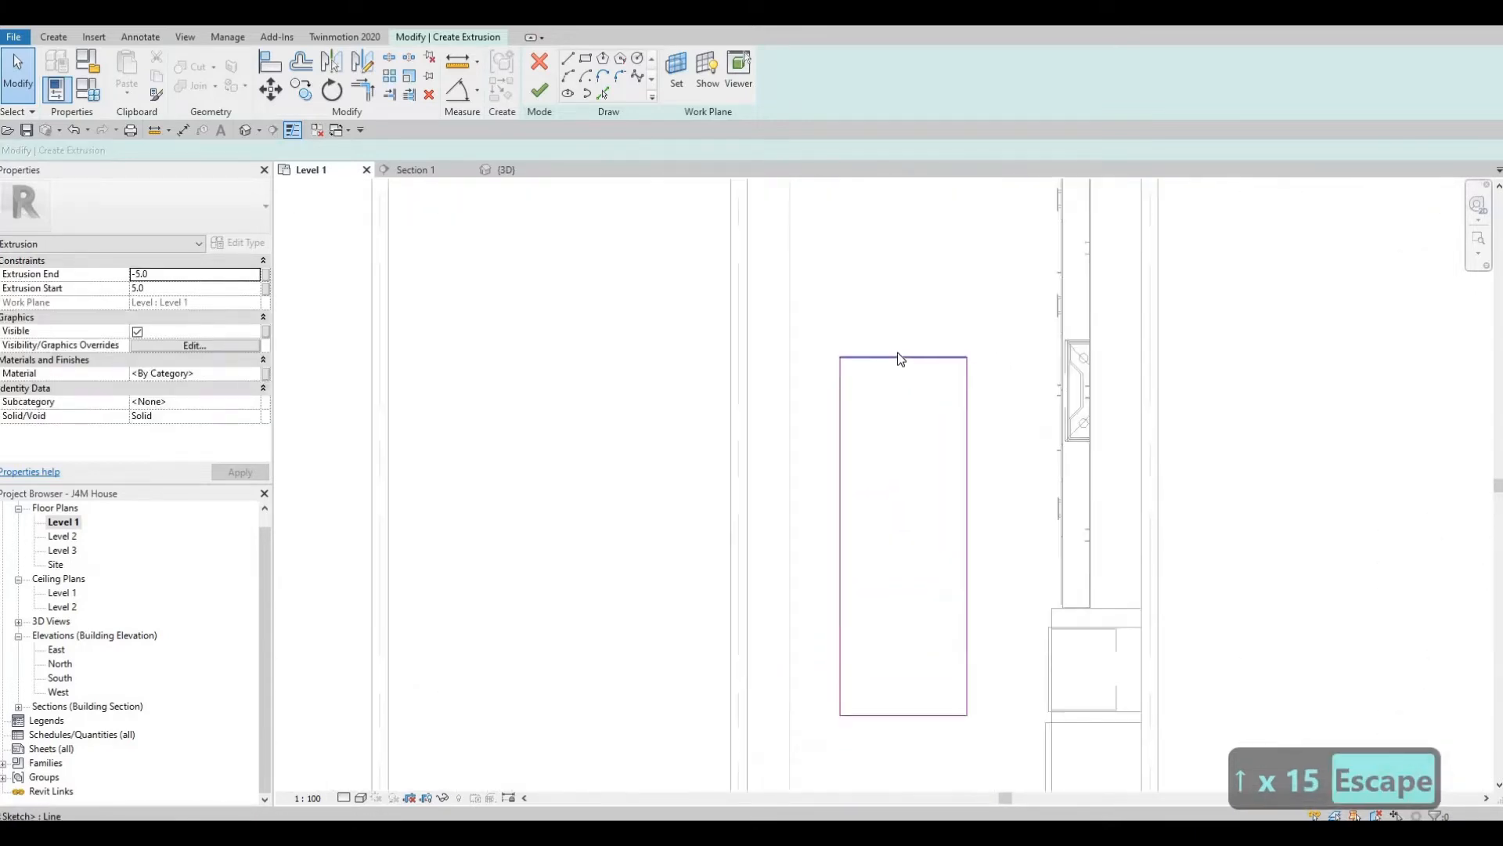
{"action": "scroll", "coordinate": [896, 354], "scroll_direction": "down", "scroll_amount": 2}
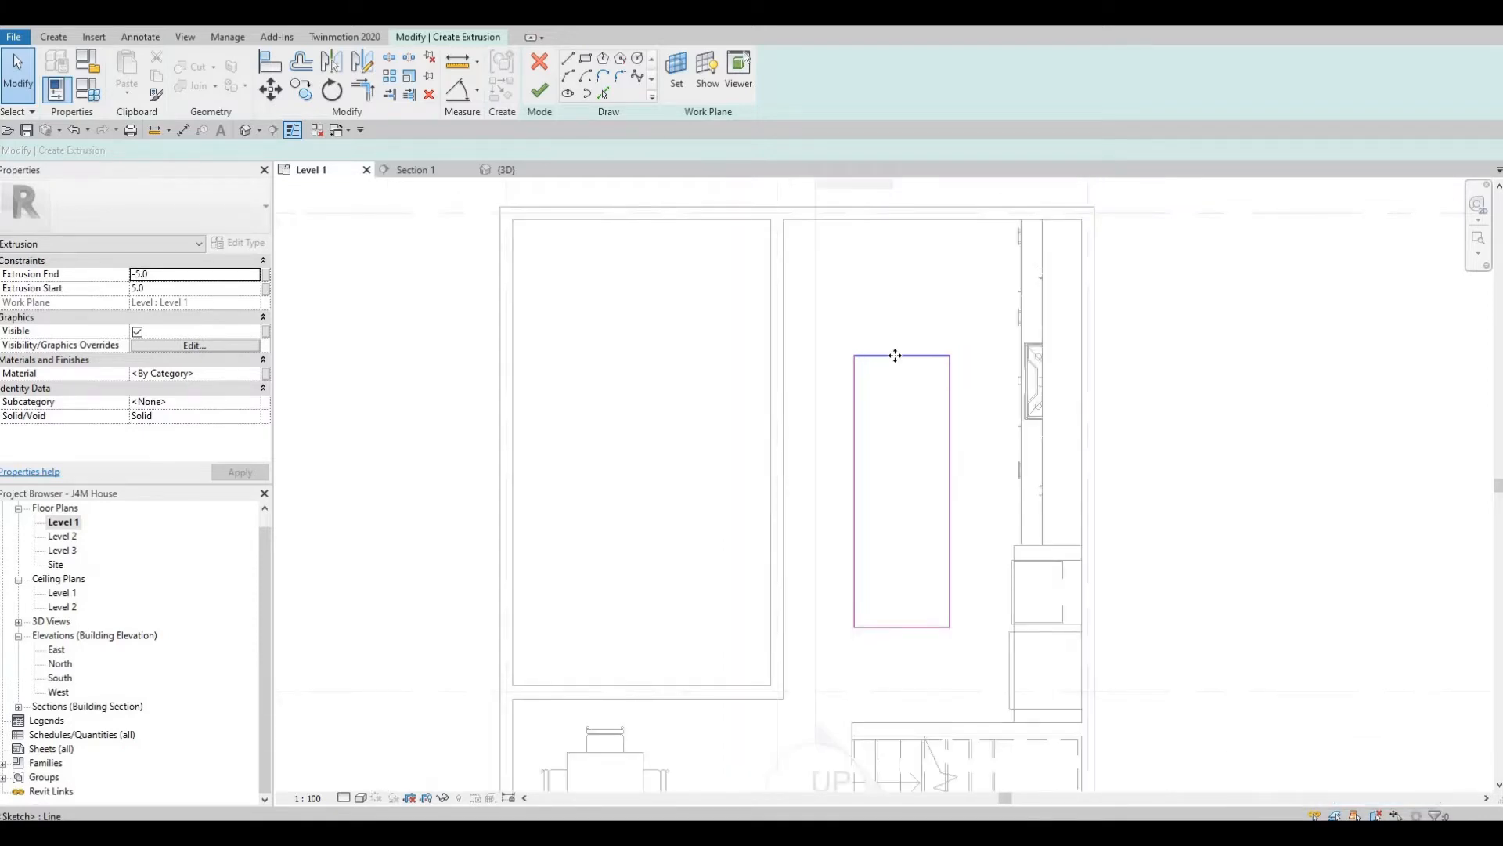
Step: Shorten the island rectangle to about 3022 mm by nudging its grid A-side edge back toward the stairs
{"action": "left_click", "coordinate": [895, 356]}
{"action": "key", "text": "Down"}
{"action": "key", "text": "Down"}
{"action": "key", "text": "Down"}
{"action": "key", "text": "Down"}
{"action": "key", "text": "Down"}
{"action": "key", "text": "Down"}
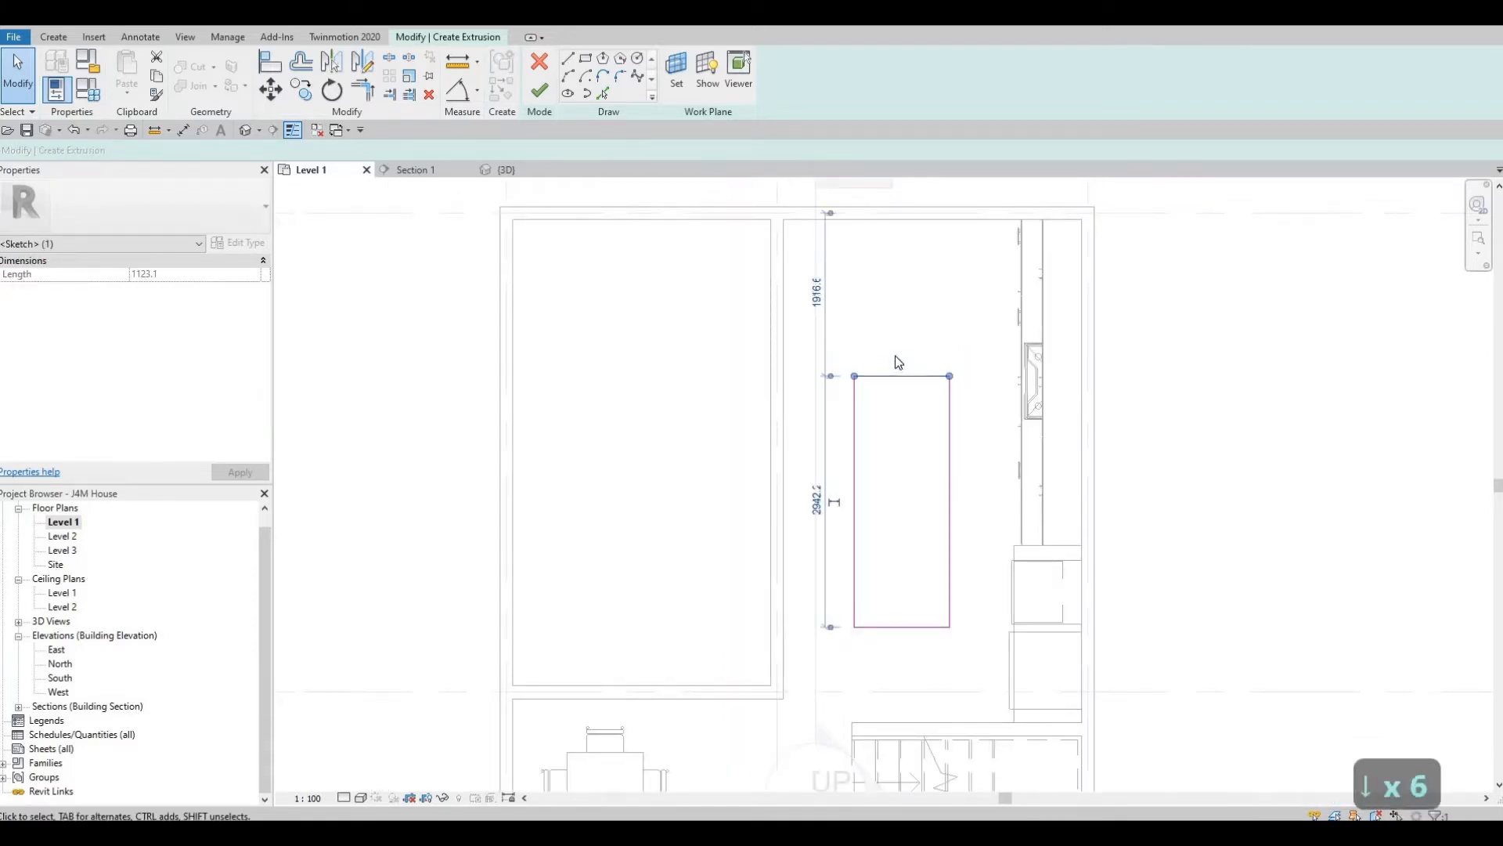
{"action": "key", "text": "Down"}
{"action": "key", "text": "Up"}
{"action": "key", "text": "Up"}
{"action": "key", "text": "Up"}
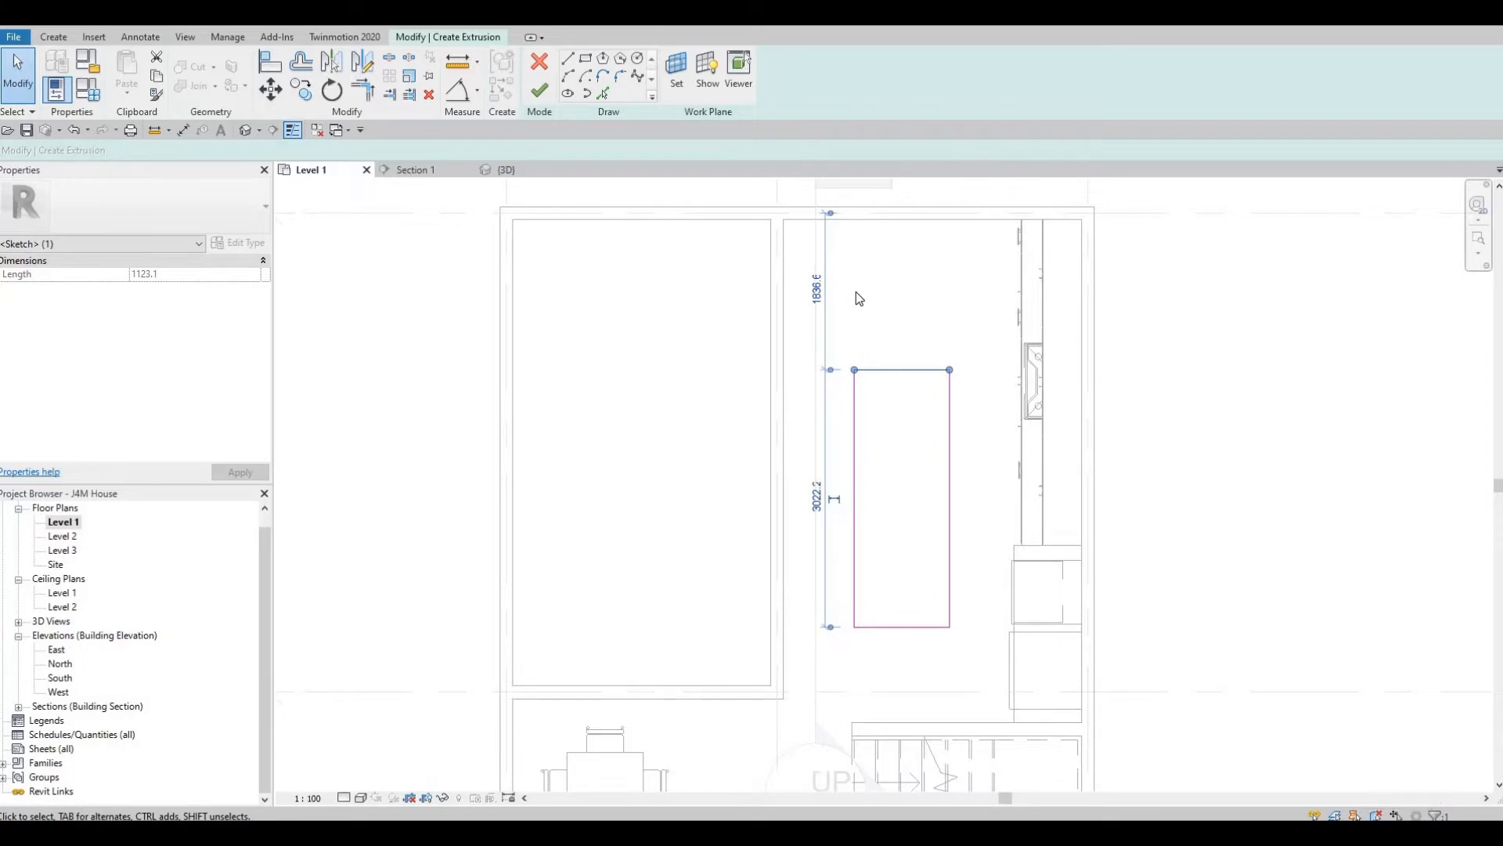
{"action": "scroll", "coordinate": [857, 292], "scroll_direction": "down", "scroll_amount": 1}
{"action": "scroll", "coordinate": [870, 367], "scroll_direction": "down", "scroll_amount": 2}
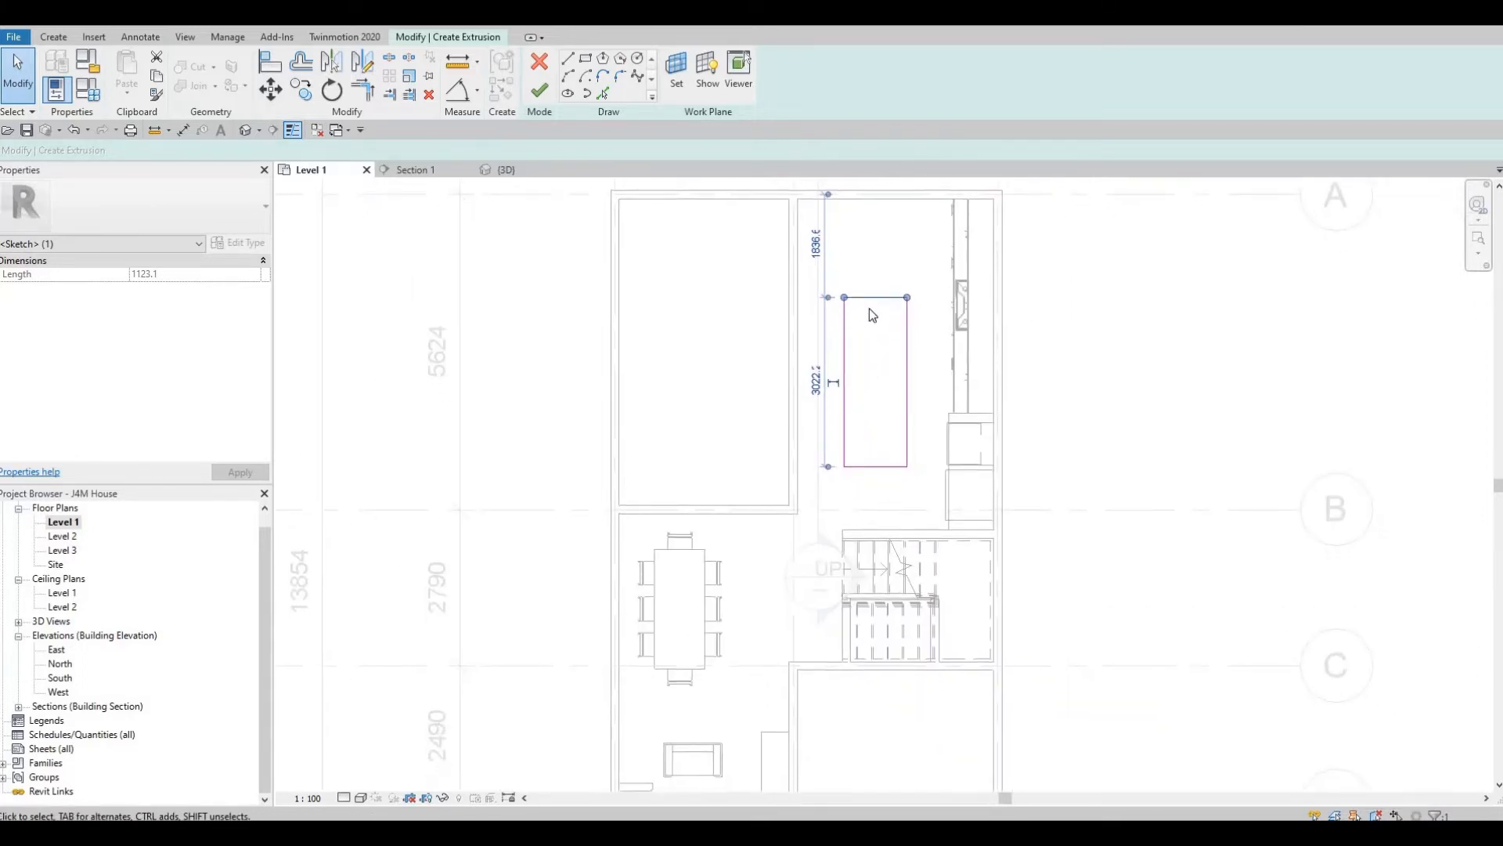
Step: Nudge the grid A-side edge four more increments toward the stairs, making the island rectangle about 2782 mm long
{"action": "left_click", "coordinate": [869, 299]}
{"action": "key", "text": "Down"}
{"action": "key", "text": "Down"}
{"action": "key", "text": "Down"}
{"action": "key", "text": "Down"}
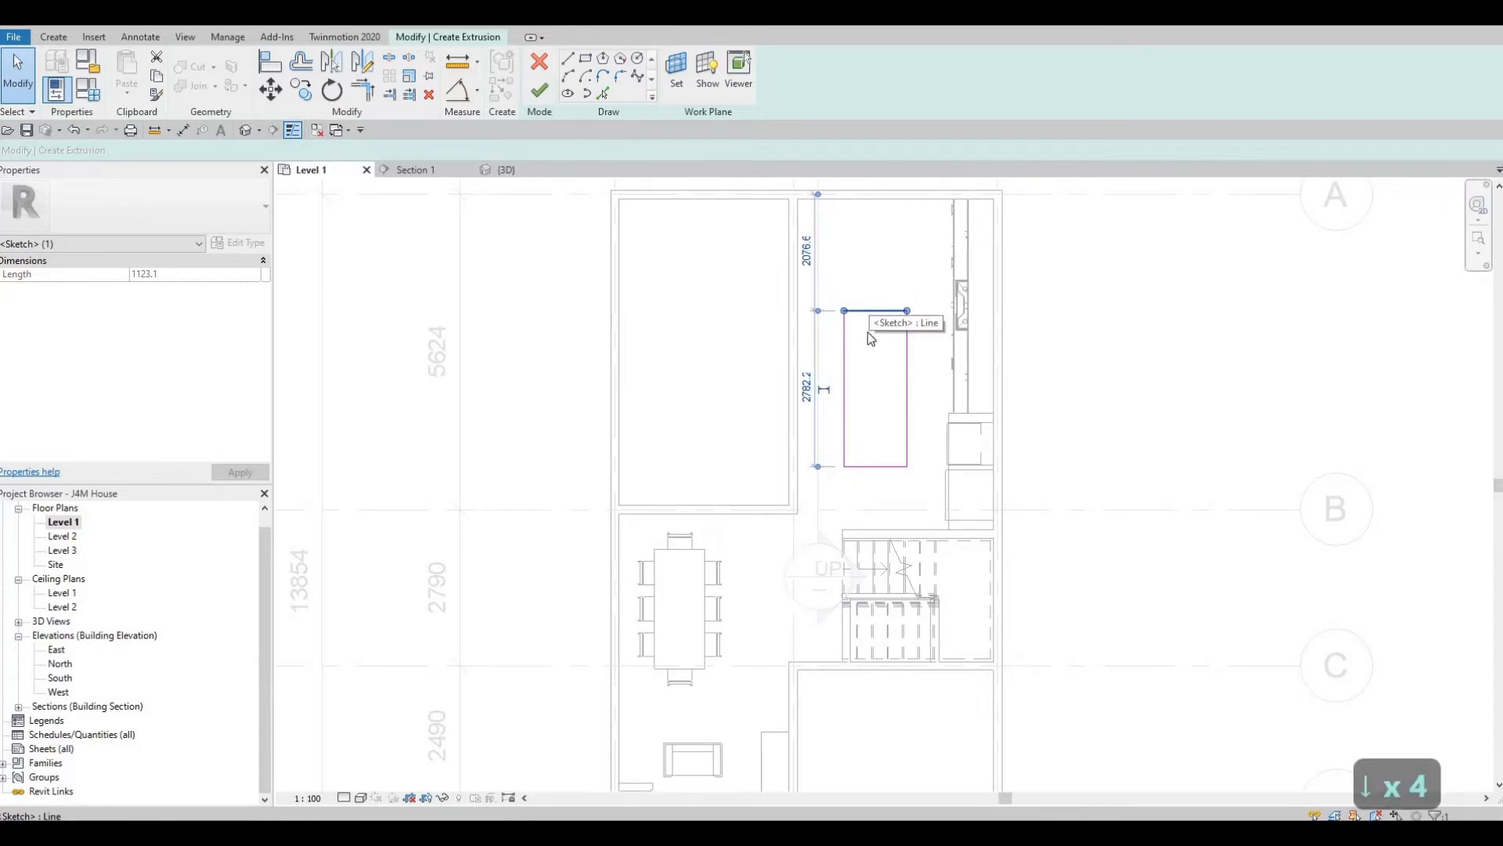
{"action": "key", "text": "Escape"}
{"action": "key", "text": "Escape"}
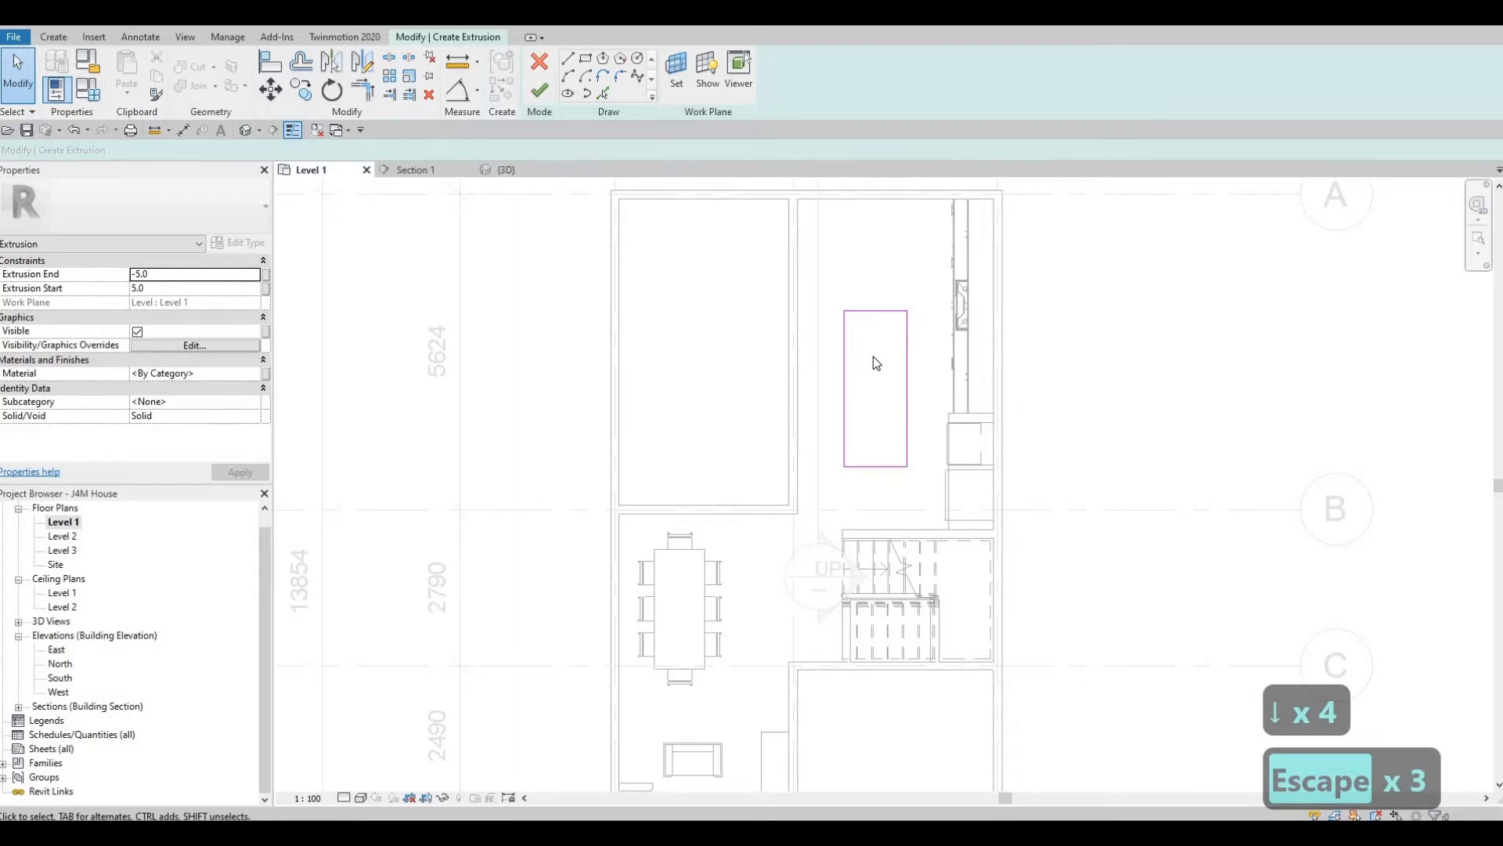
Step: Set the island extrusion's start to 0 and its end to 900 mm
{"action": "middle_click_drag", "start_coordinate": [876, 364], "coordinate": [876, 336]}
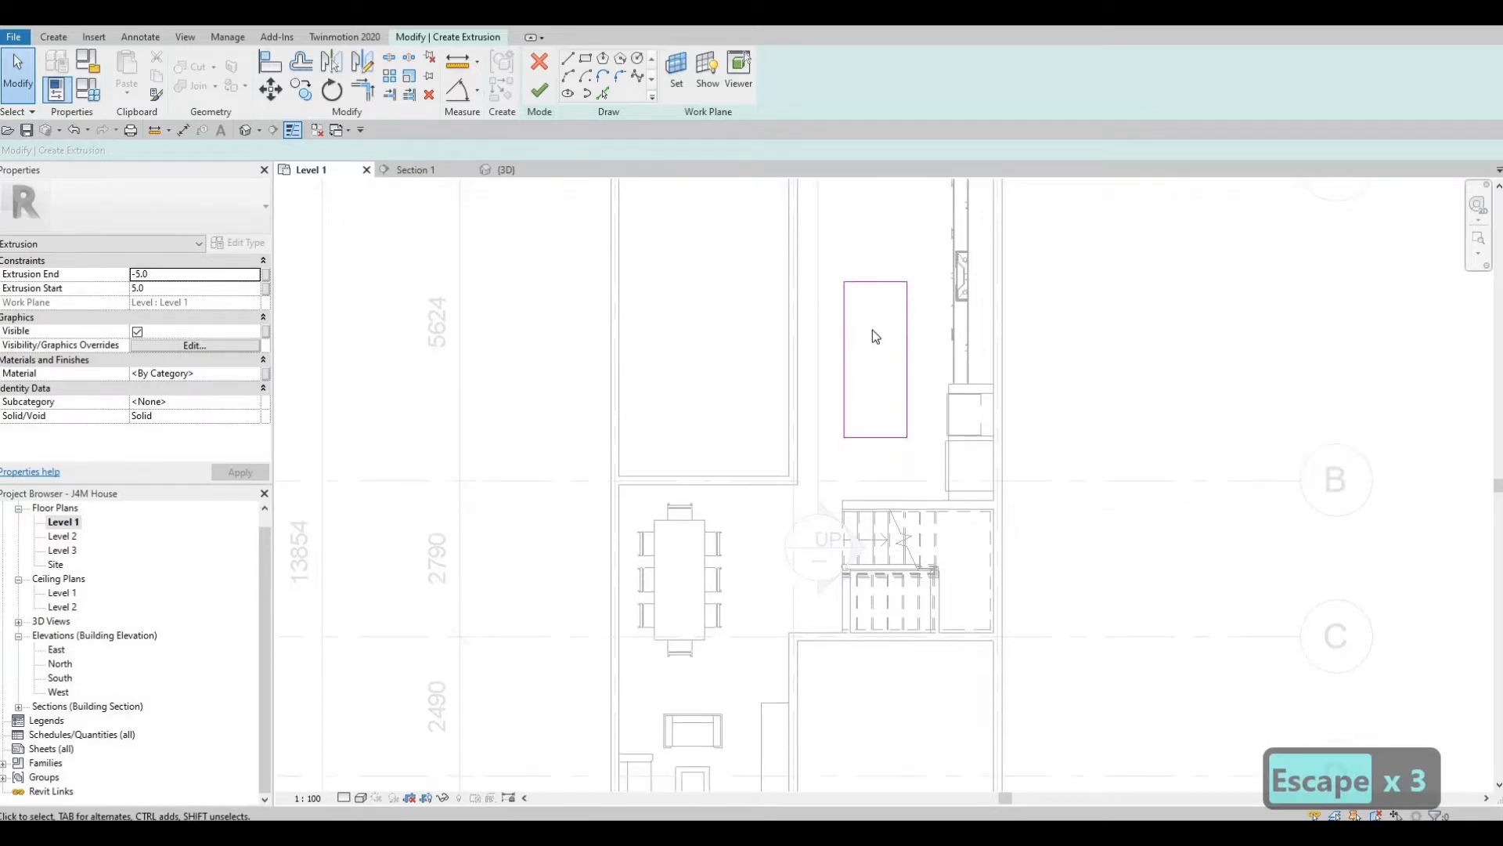
{"action": "scroll", "coordinate": [876, 335], "scroll_direction": "up", "scroll_amount": 2}
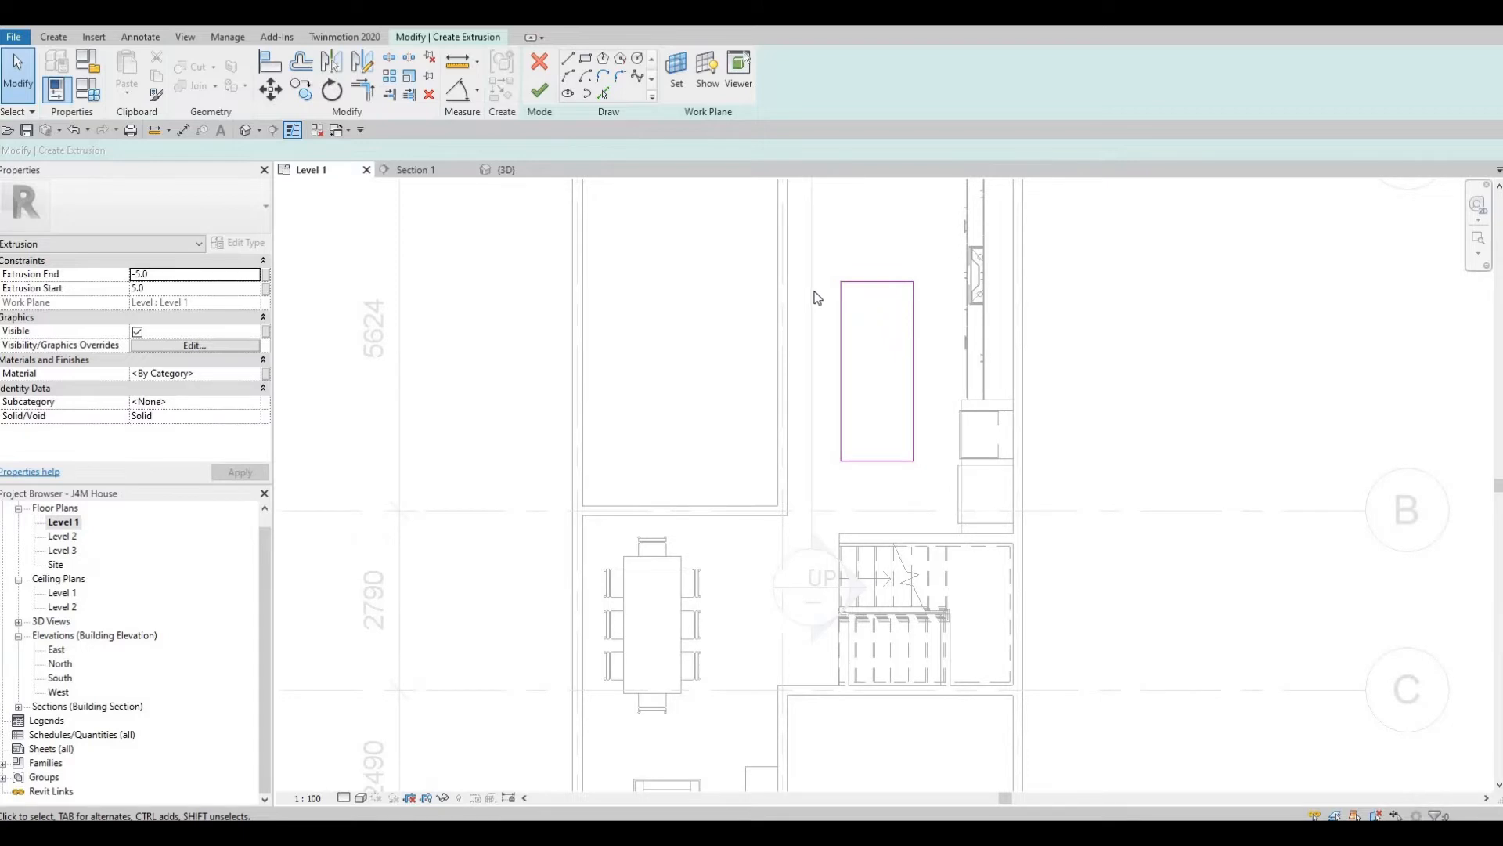
{"action": "left_click", "coordinate": [164, 285]}
{"action": "type", "text": "0"}
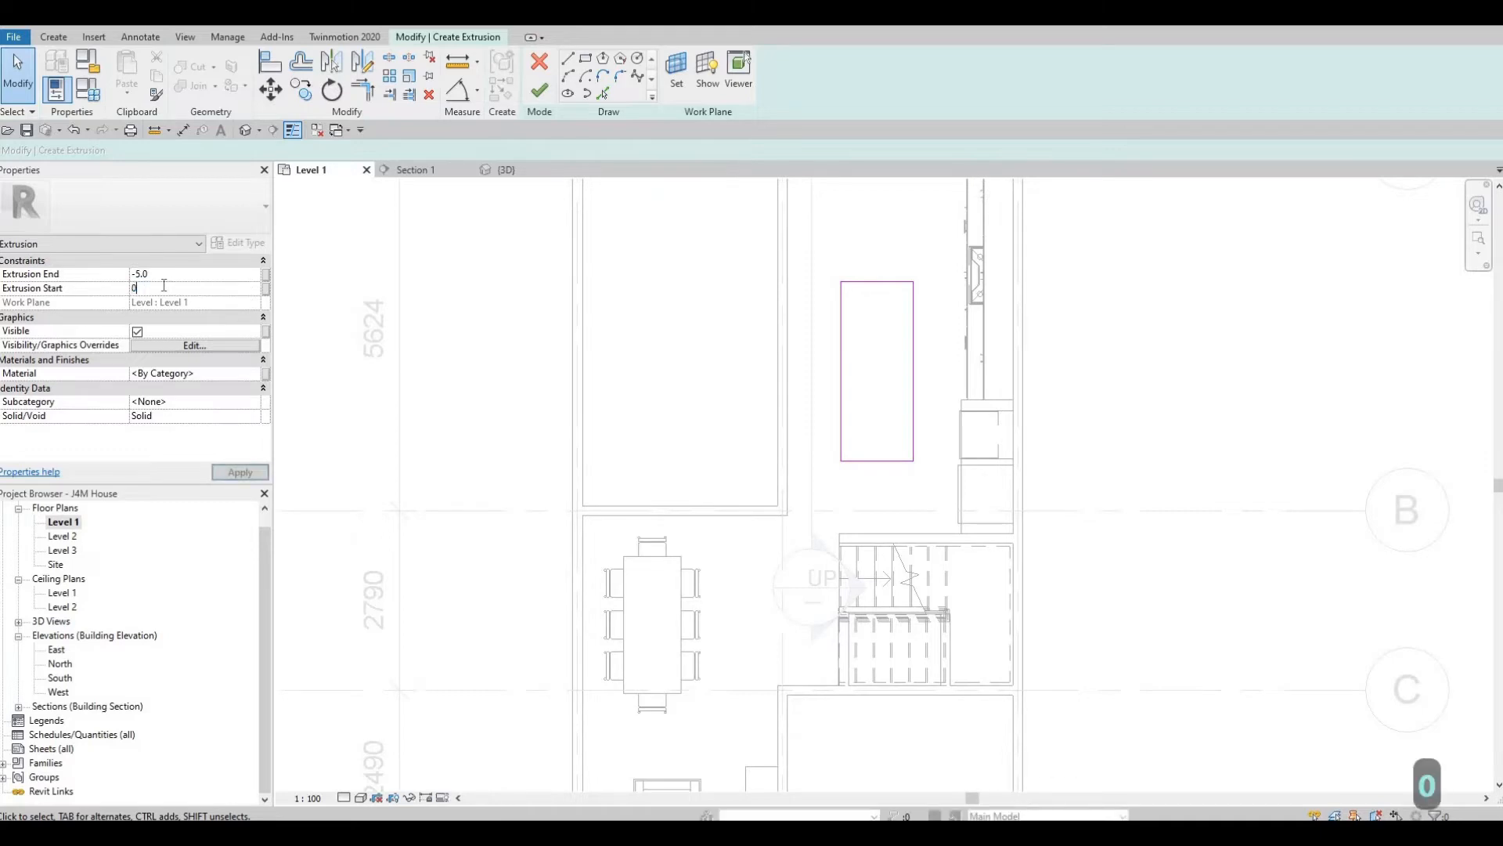
{"action": "left_click", "coordinate": [169, 275]}
{"action": "type", "text": "900"}
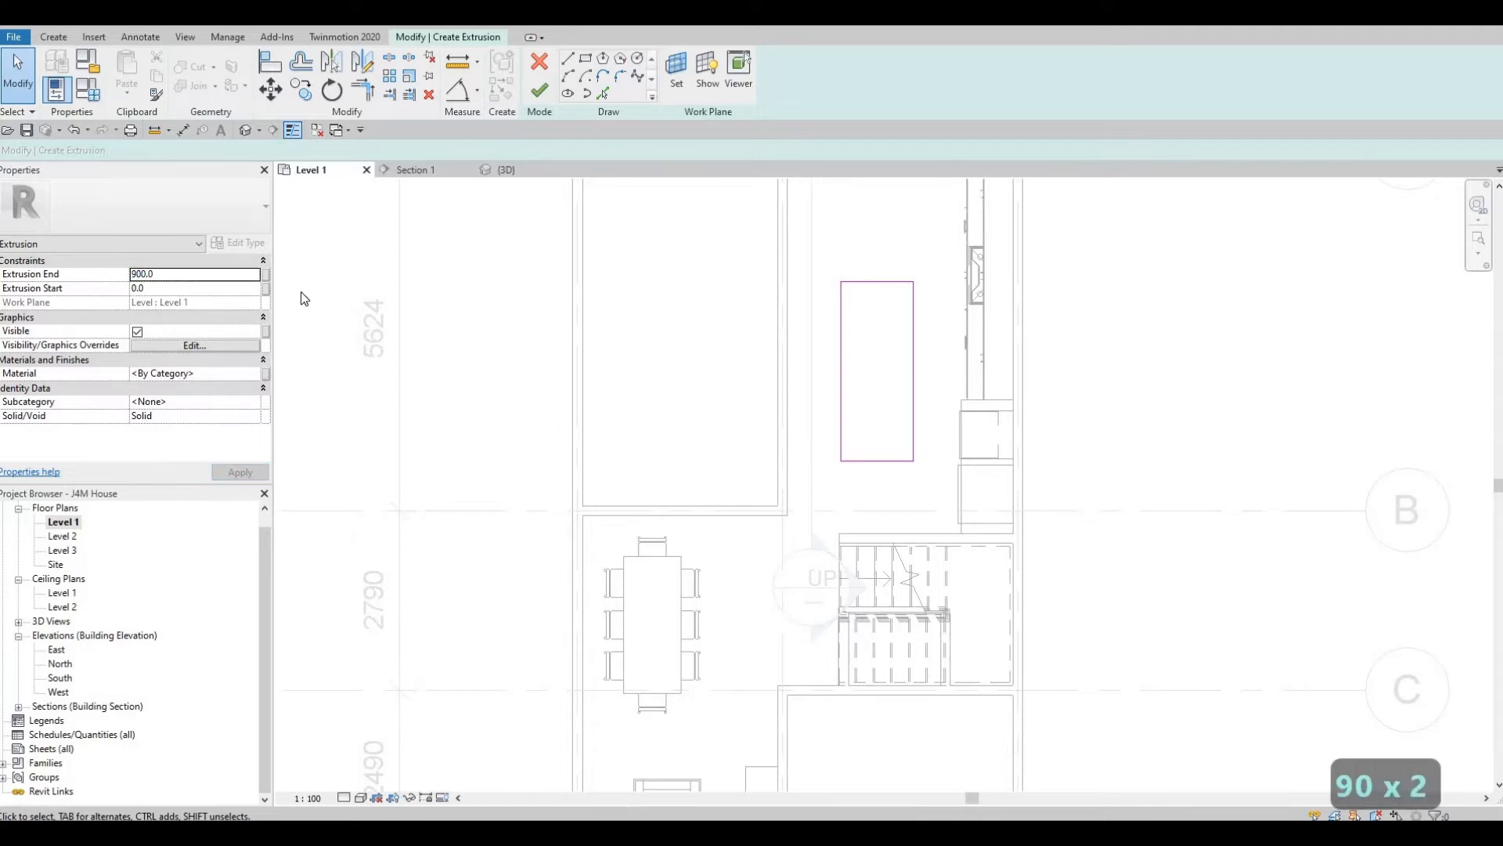
Step: Assign the Maple - Glossy material from the AEC Materials Wood library to the extrusion
{"action": "left_click", "coordinate": [246, 374]}
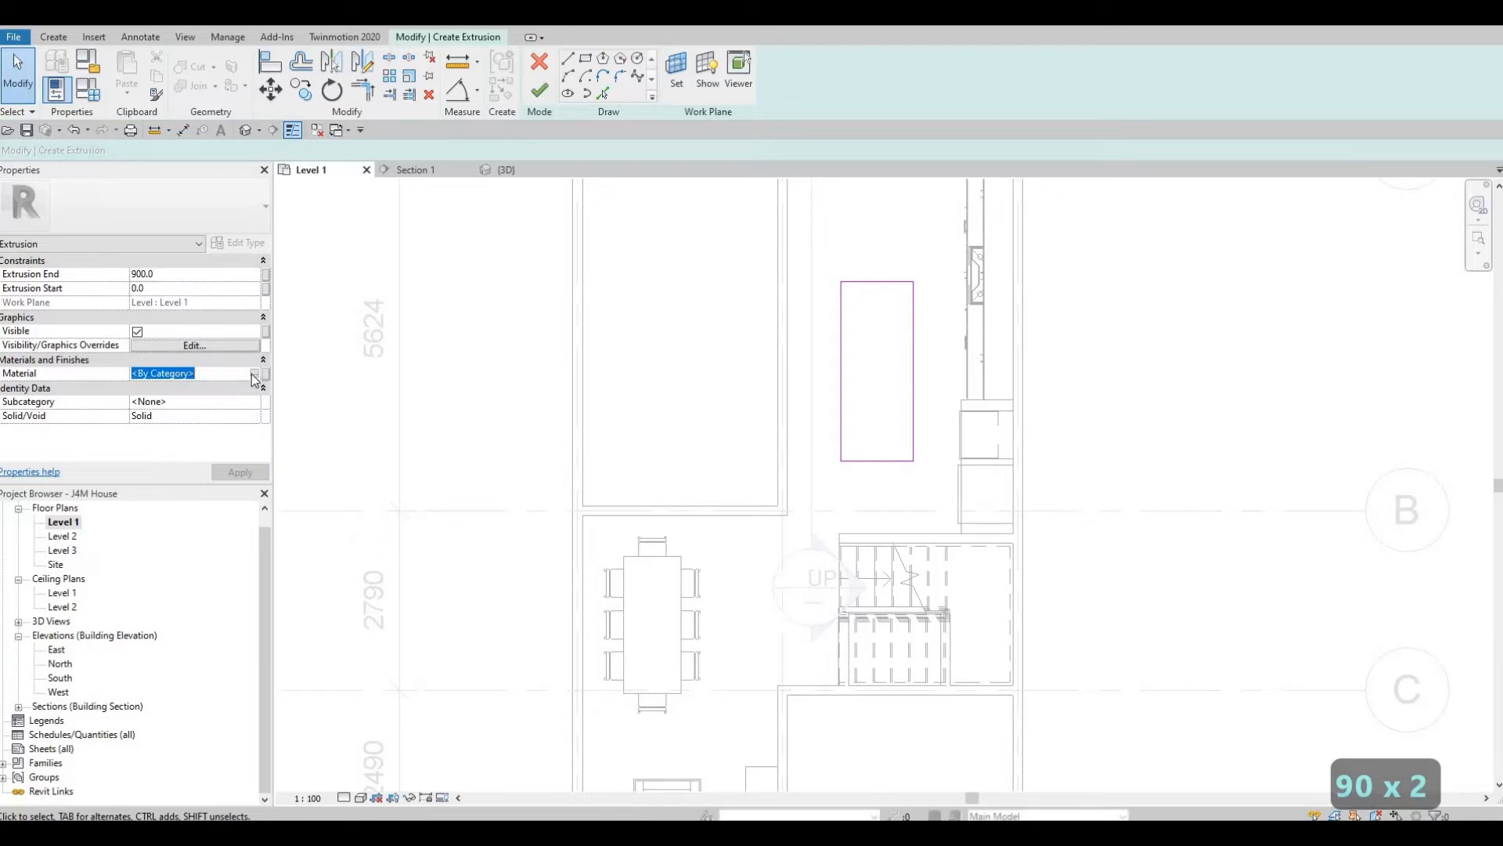
{"action": "left_click", "coordinate": [253, 374]}
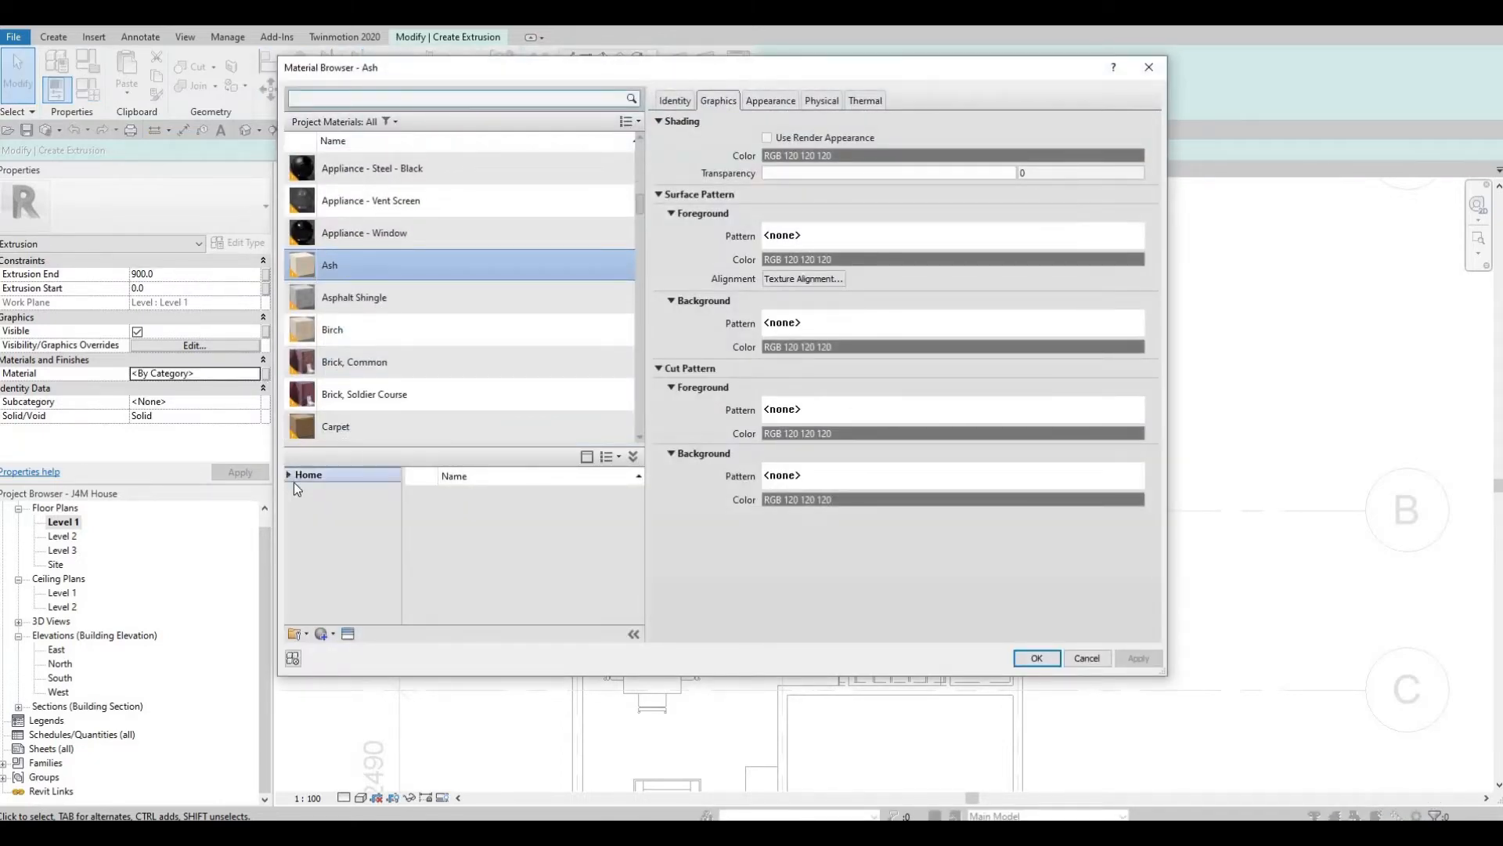
{"action": "left_click", "coordinate": [299, 505]}
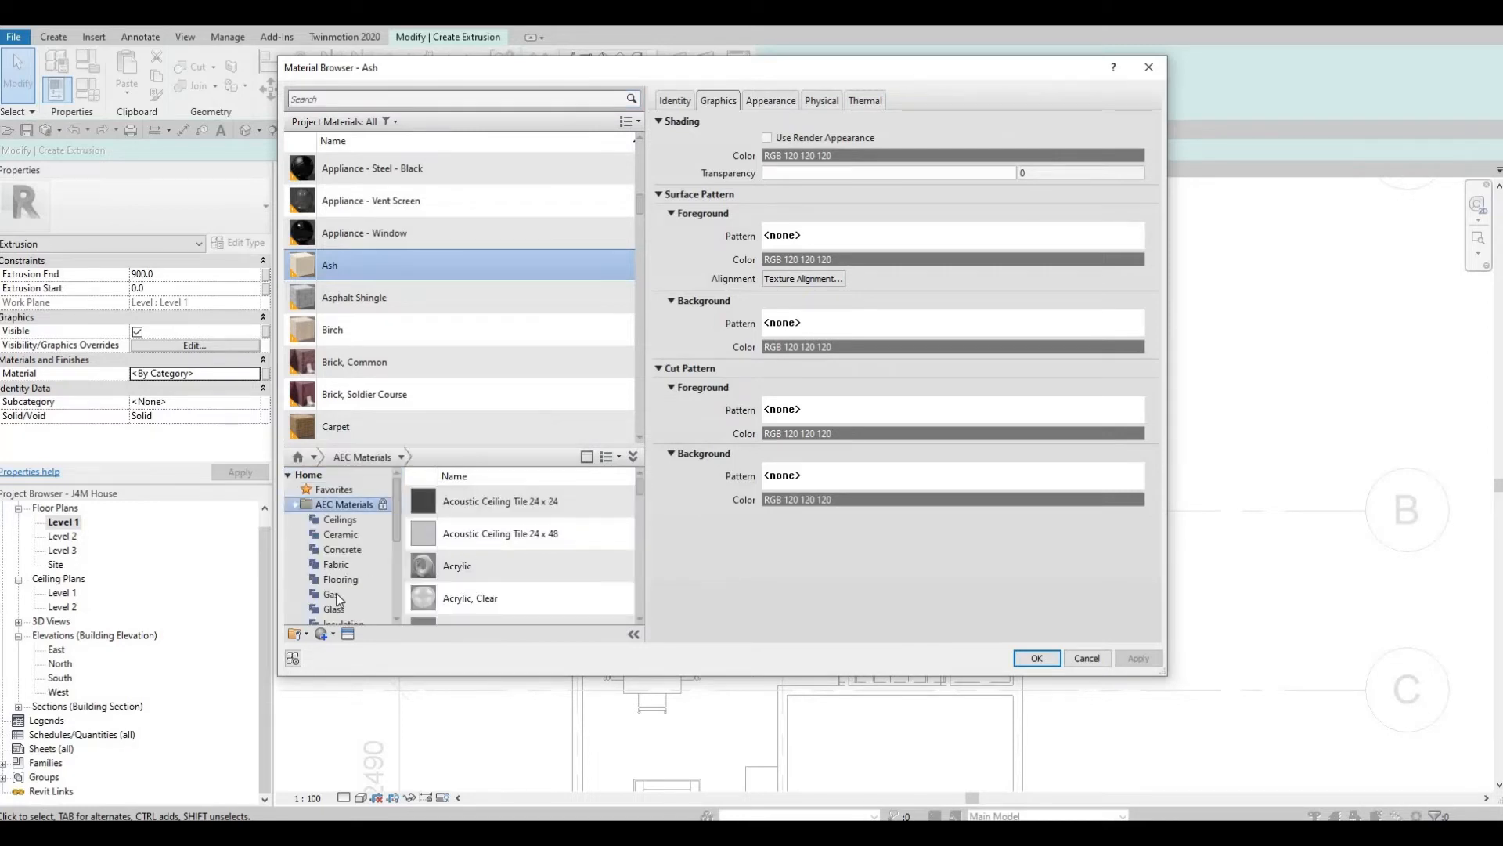
{"action": "scroll", "coordinate": [329, 611], "scroll_direction": "down", "scroll_amount": 4}
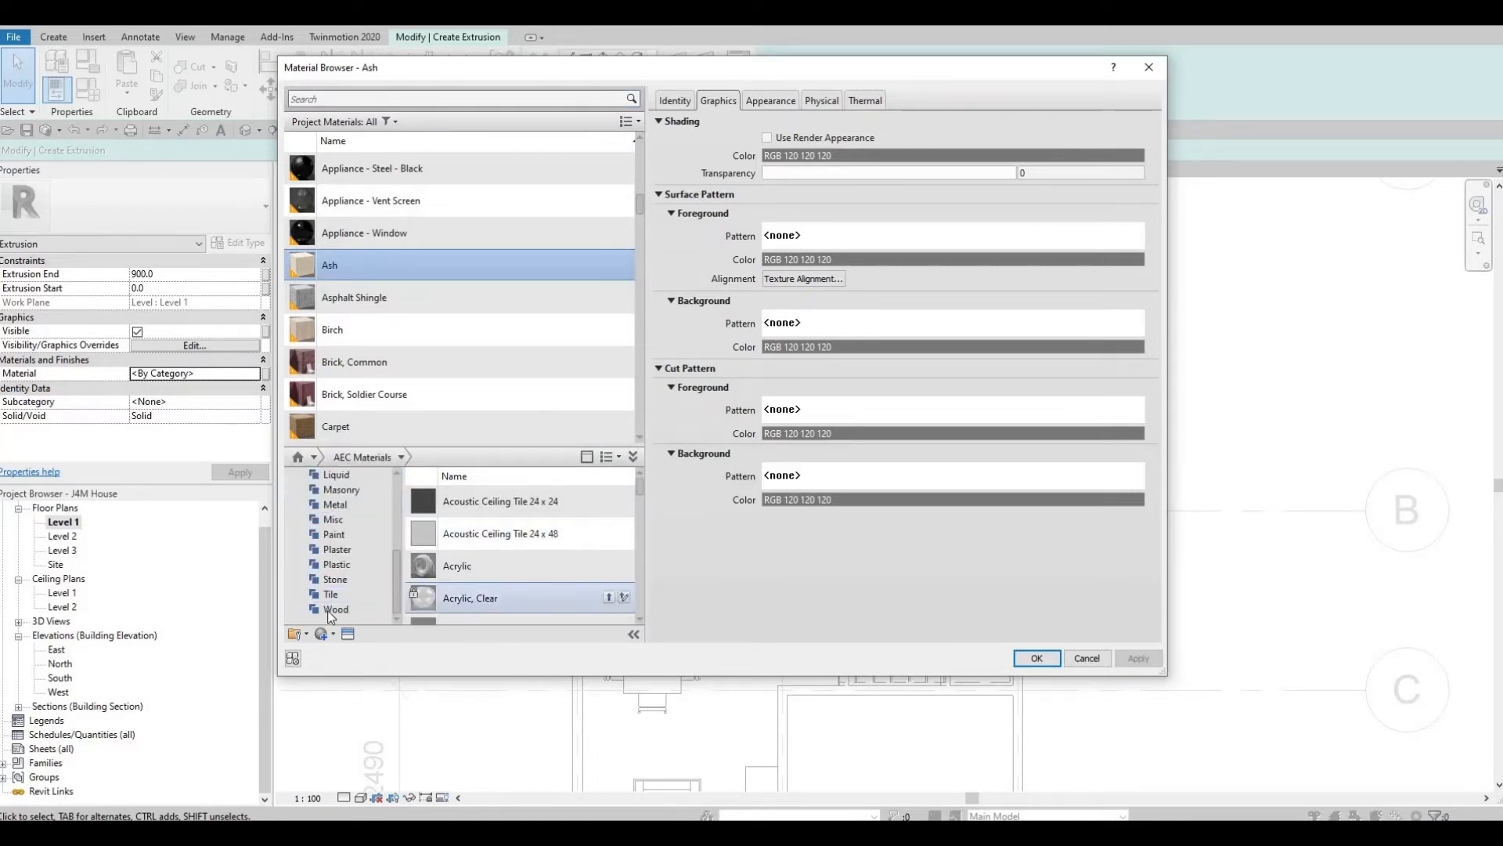
{"action": "left_click", "coordinate": [336, 609]}
{"action": "scroll", "coordinate": [505, 548], "scroll_direction": "down", "scroll_amount": 3}
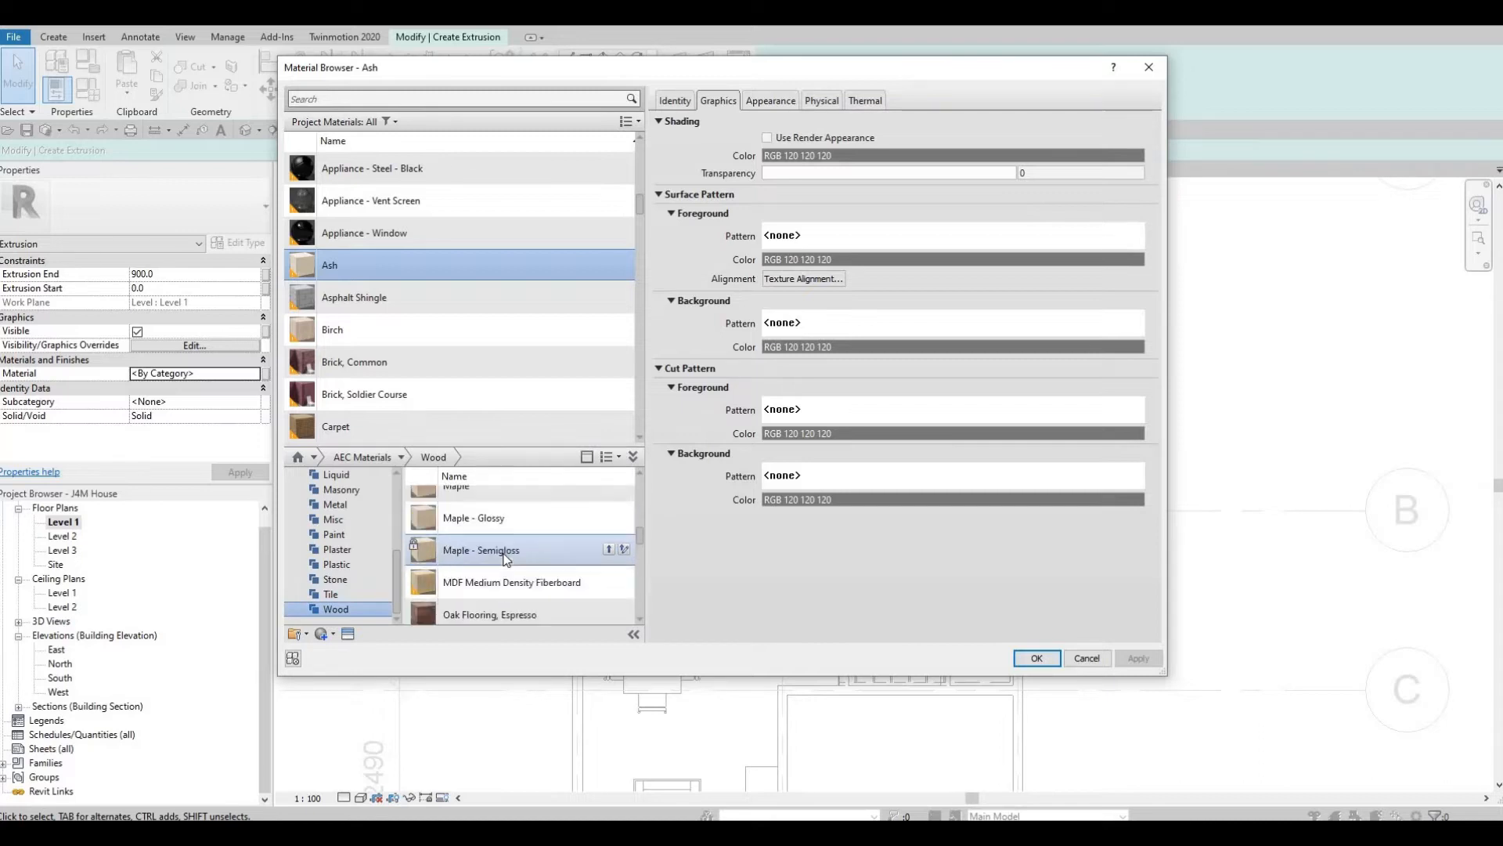
{"action": "mouse_move", "coordinate": [583, 515]}
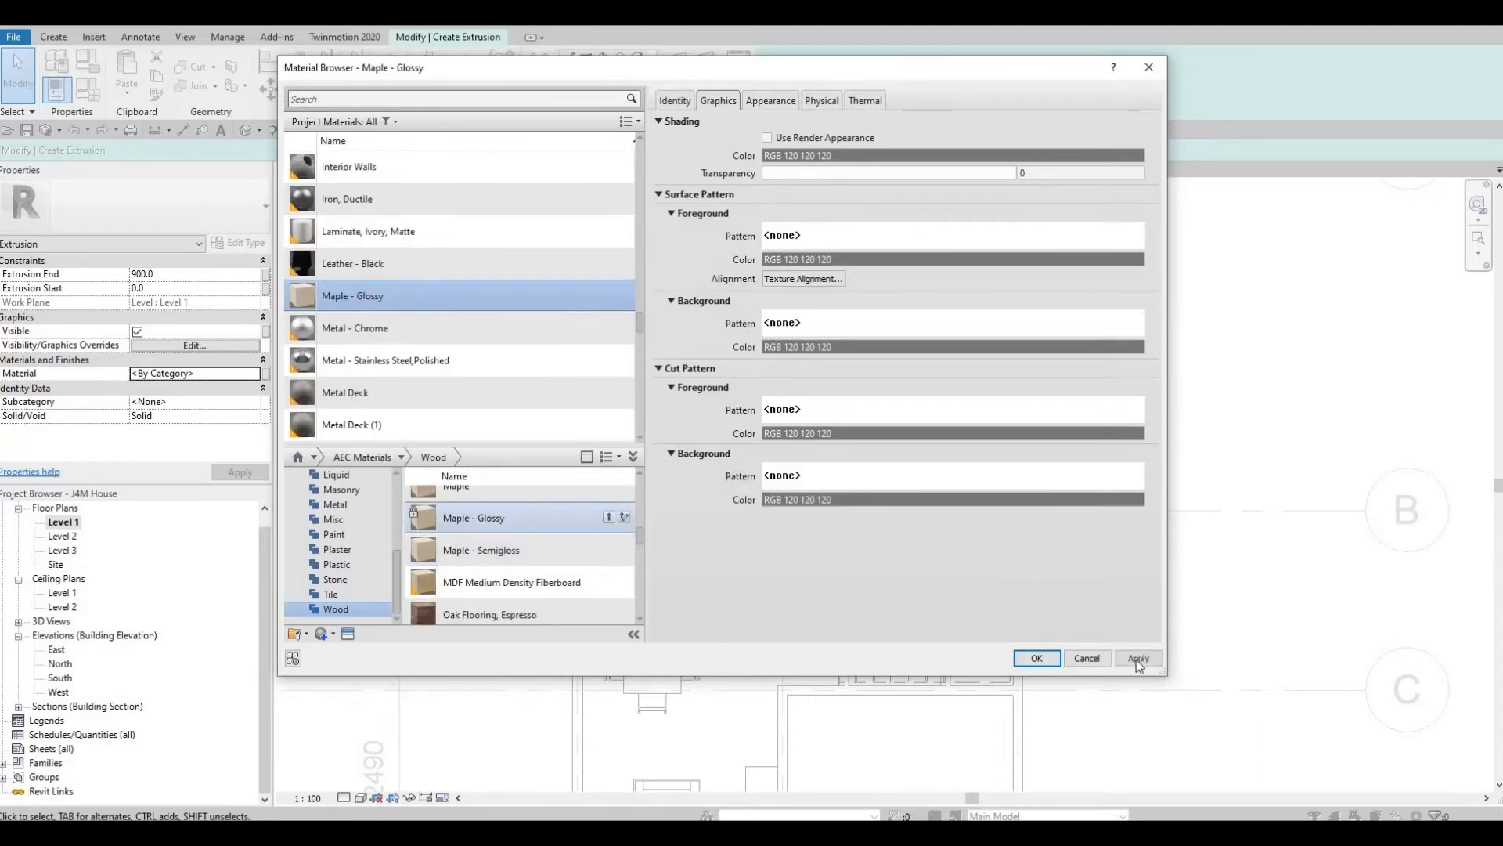
{"action": "left_click", "coordinate": [1036, 658]}
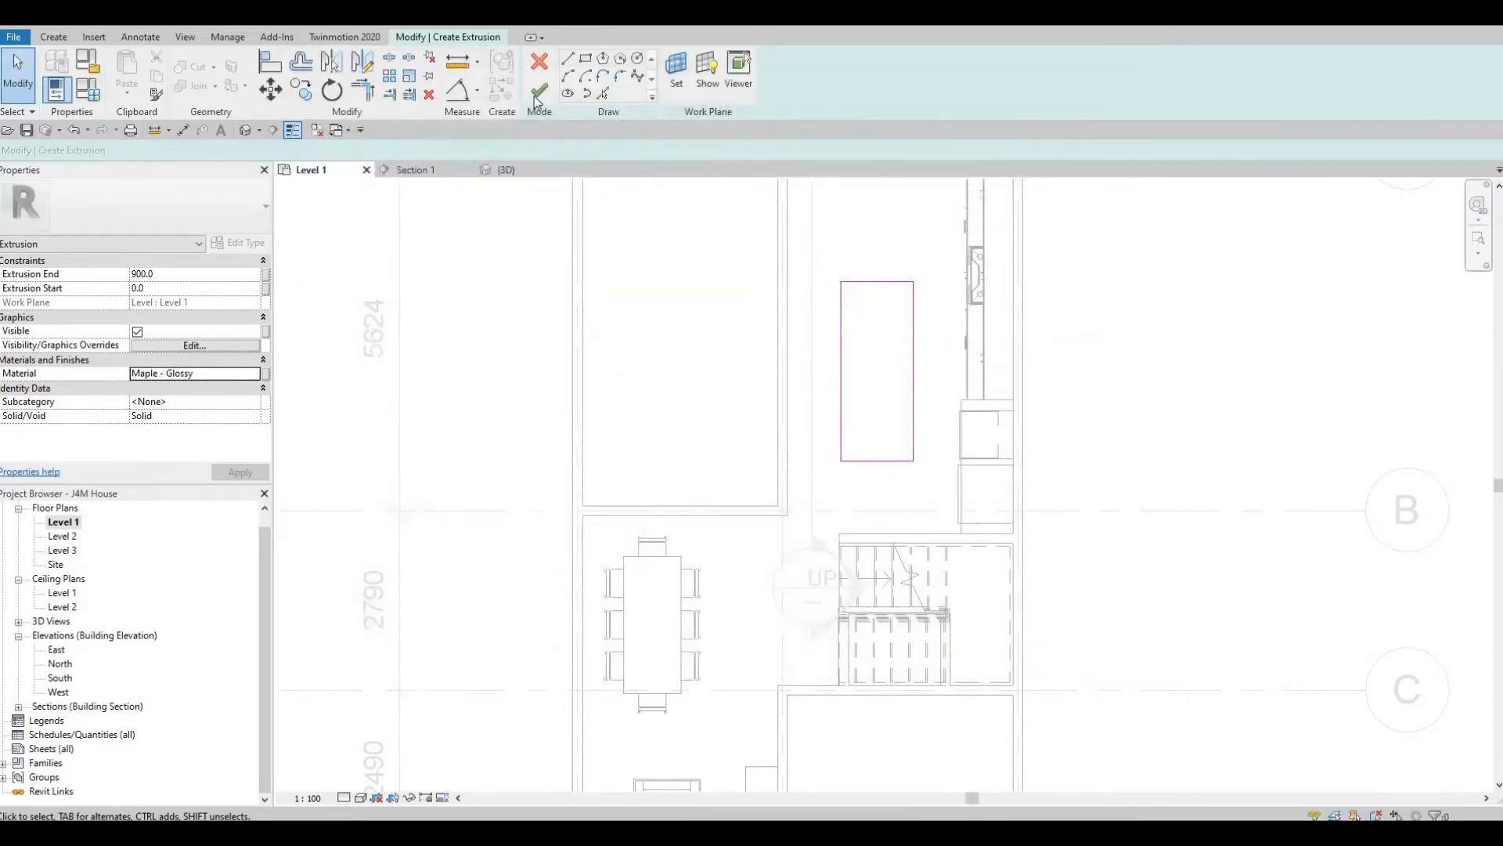
Step: Finish the extrusion sketch and complete the in-place island model
{"action": "left_click", "coordinate": [539, 92]}
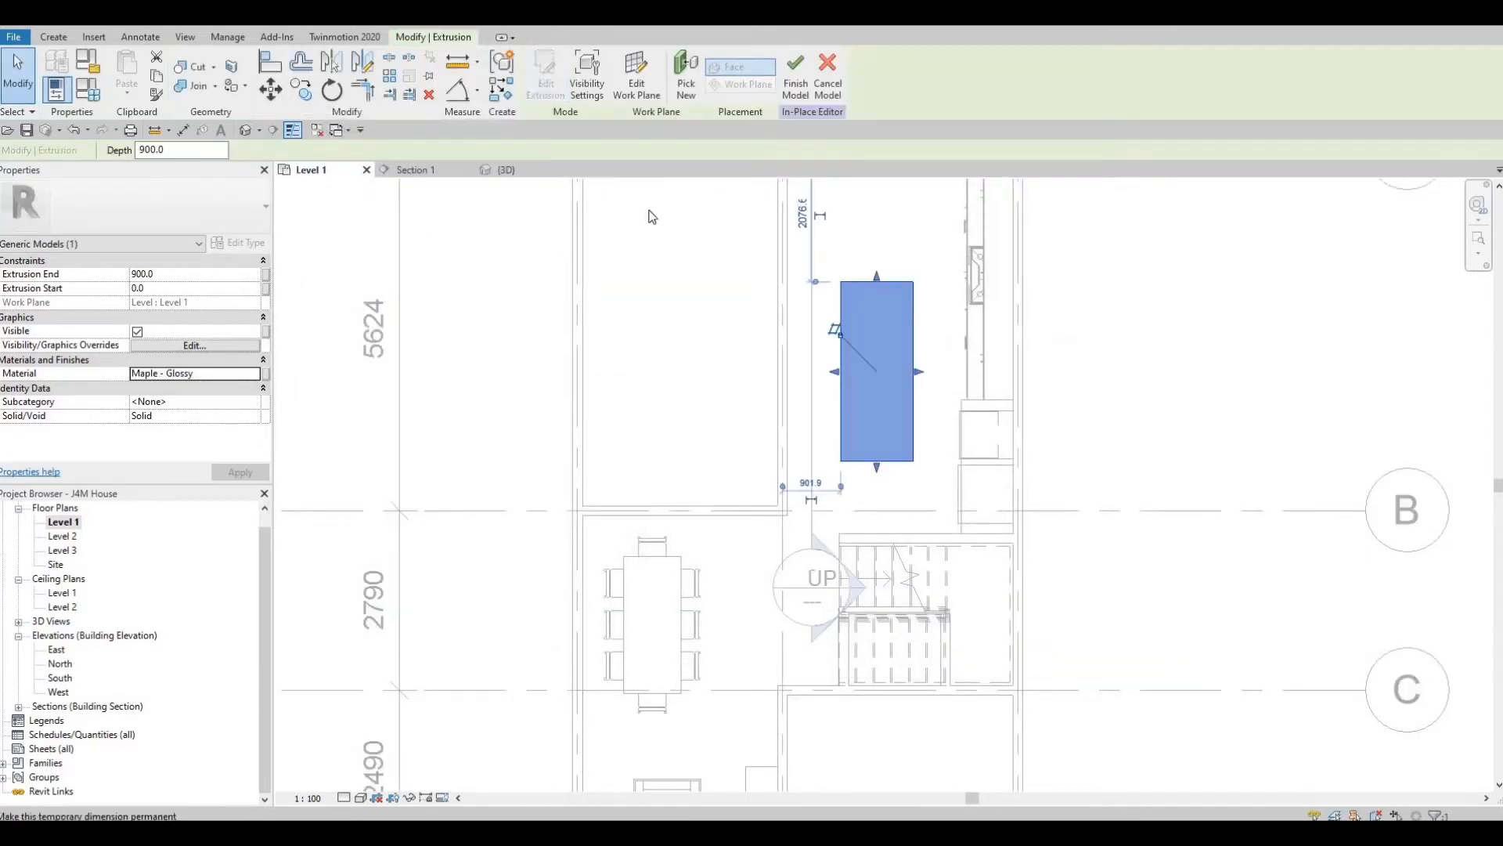
{"action": "left_click", "coordinate": [794, 75]}
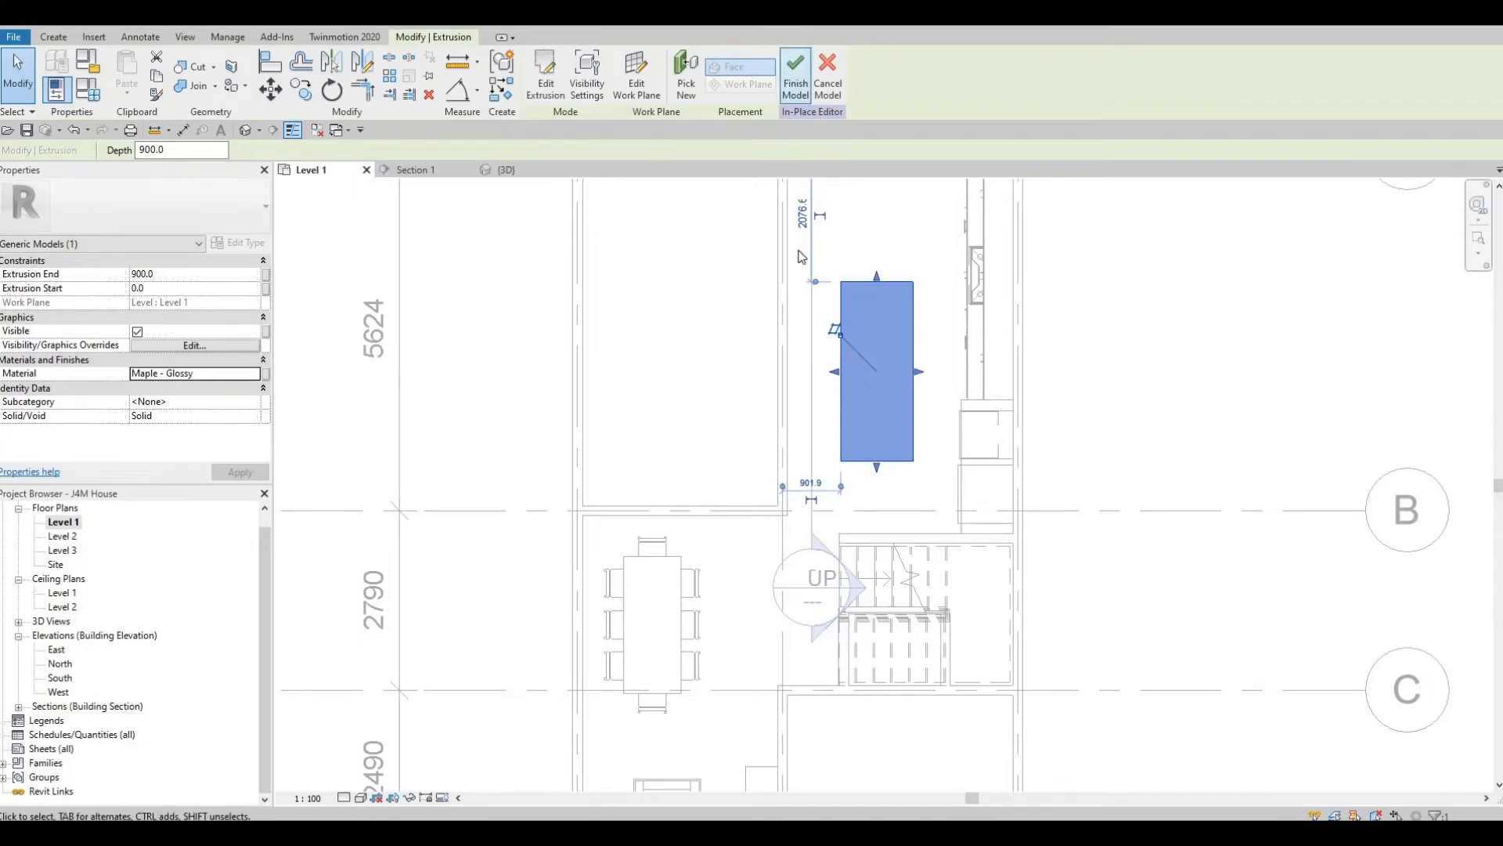
{"action": "key", "text": "Escape"}
{"action": "key", "text": "Escape"}
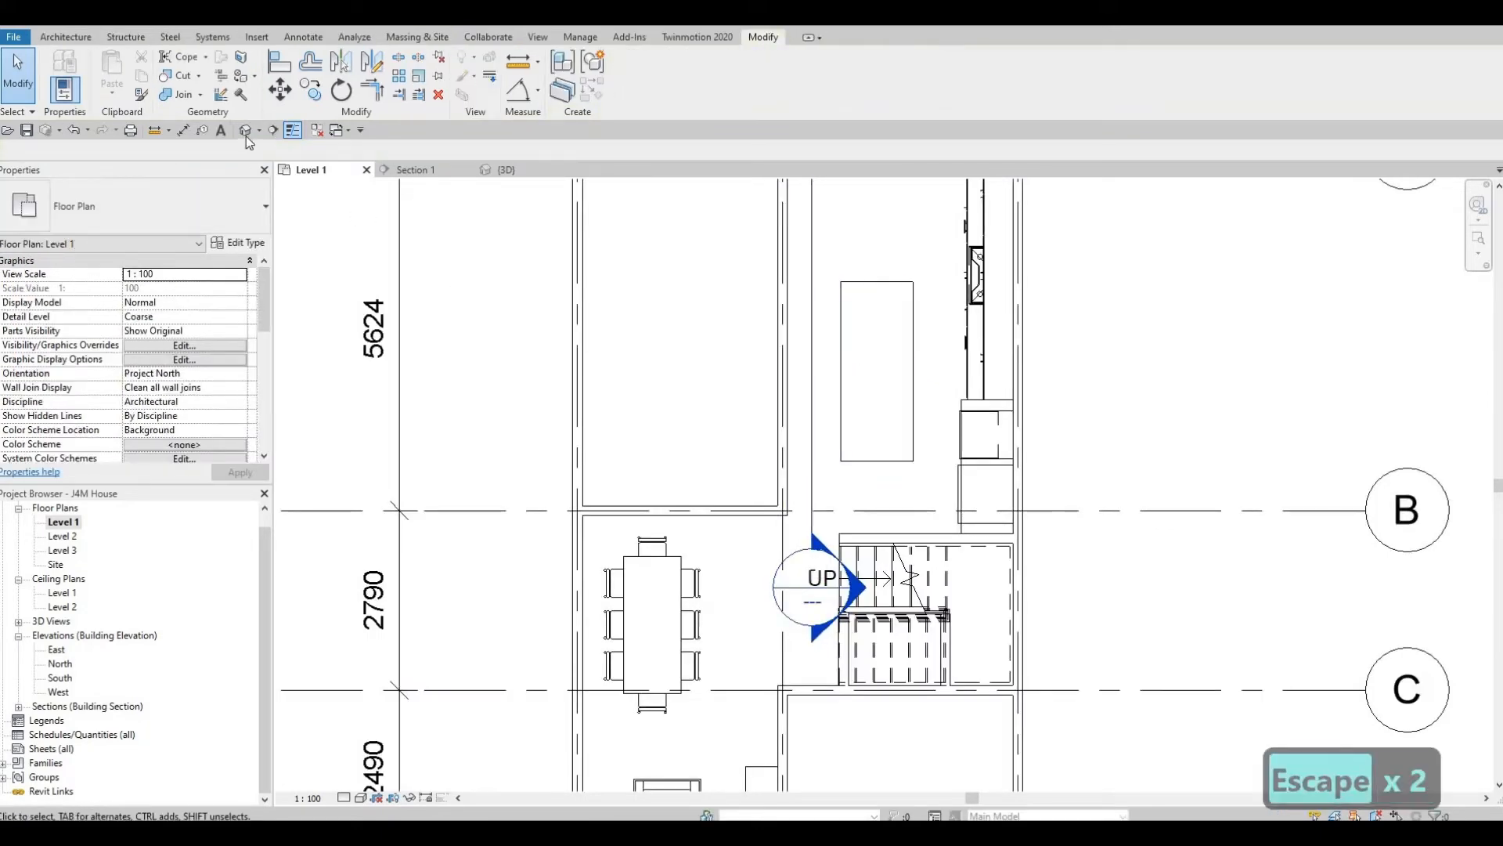
Step: Examine the new kitchen island from several sides in the 3D view
{"action": "left_click", "coordinate": [246, 133]}
{"action": "scroll", "coordinate": [745, 586], "scroll_direction": "down", "scroll_amount": 2}
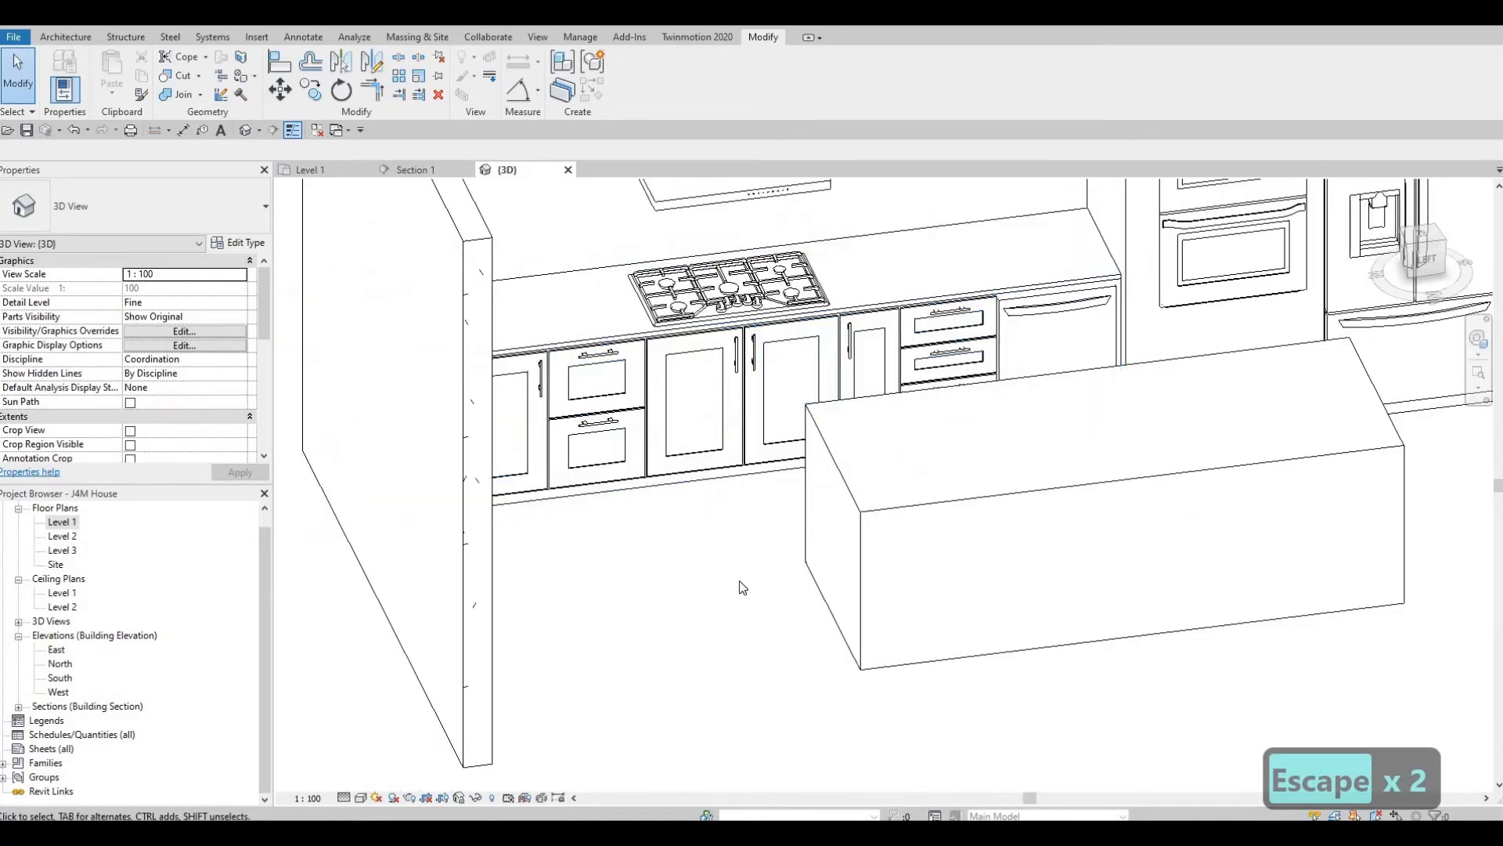
{"action": "middle_click_drag", "start_coordinate": [745, 585], "coordinate": [642, 589], "text": "shift"}
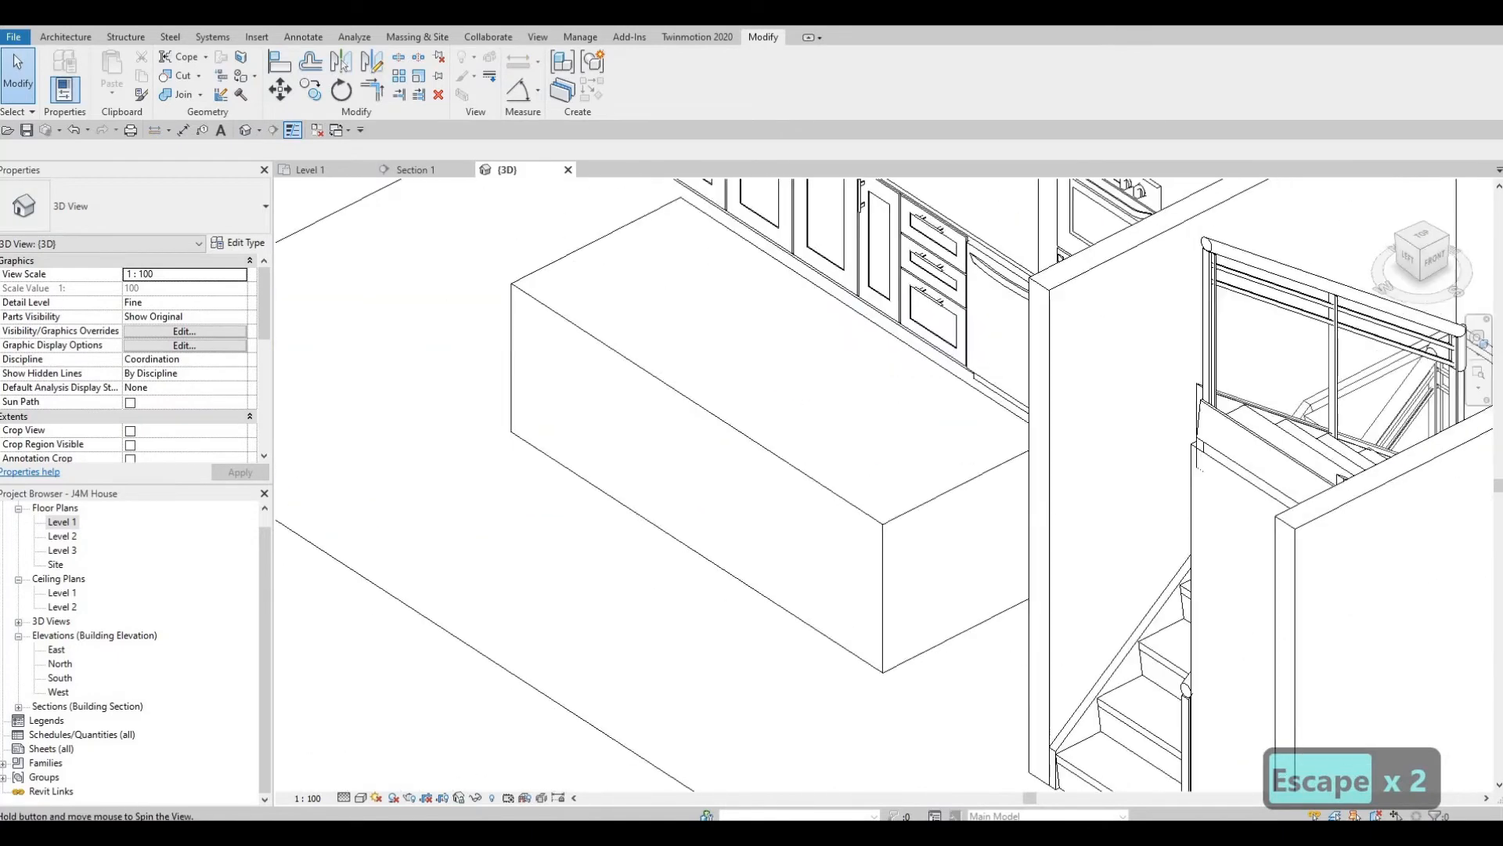
{"action": "double_click", "coordinate": [59, 522]}
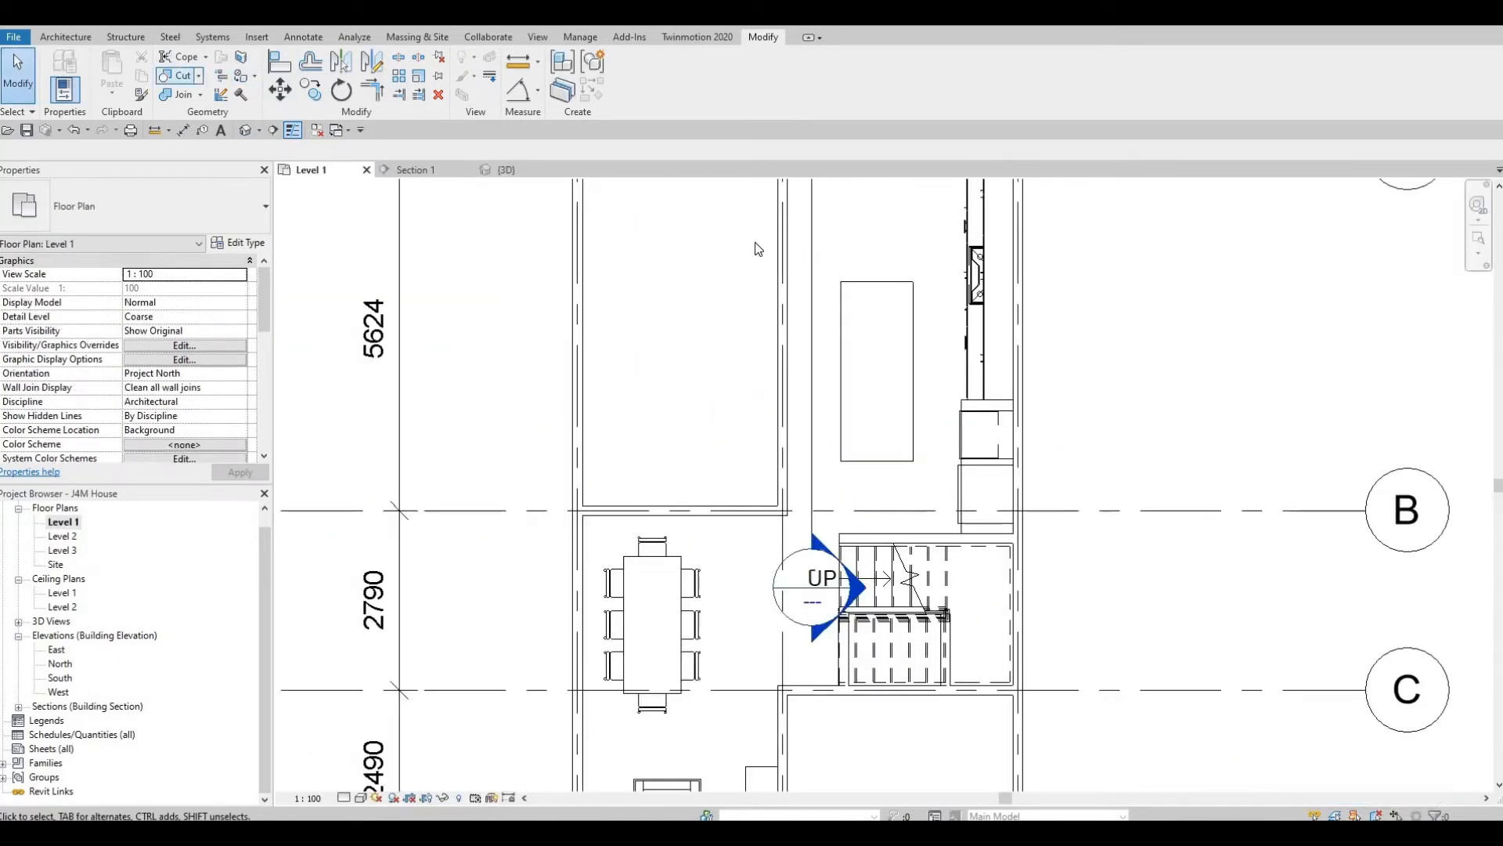
{"action": "left_click", "coordinate": [846, 289]}
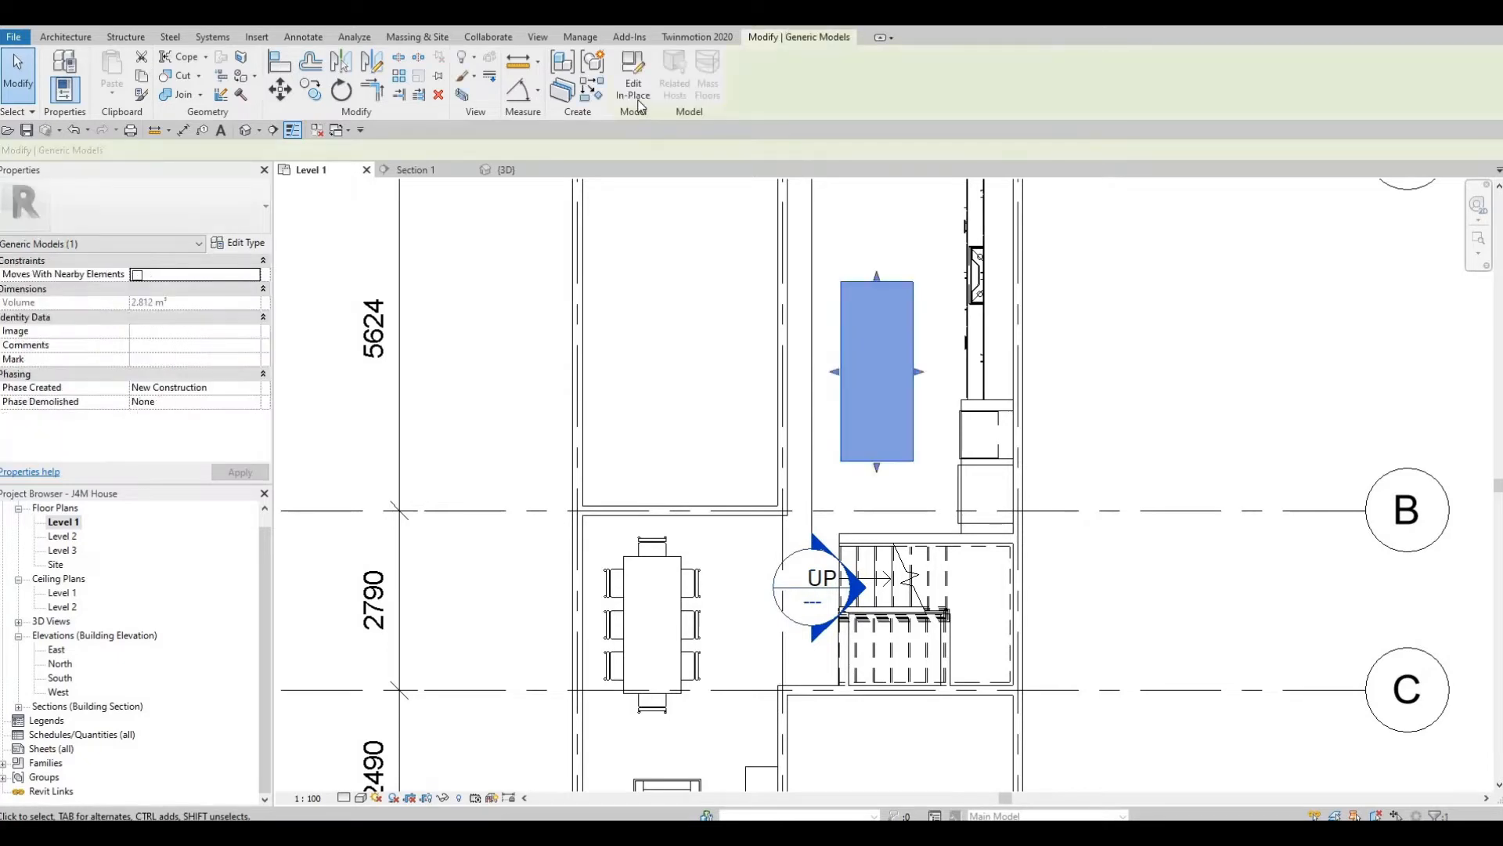
{"action": "left_click", "coordinate": [632, 78]}
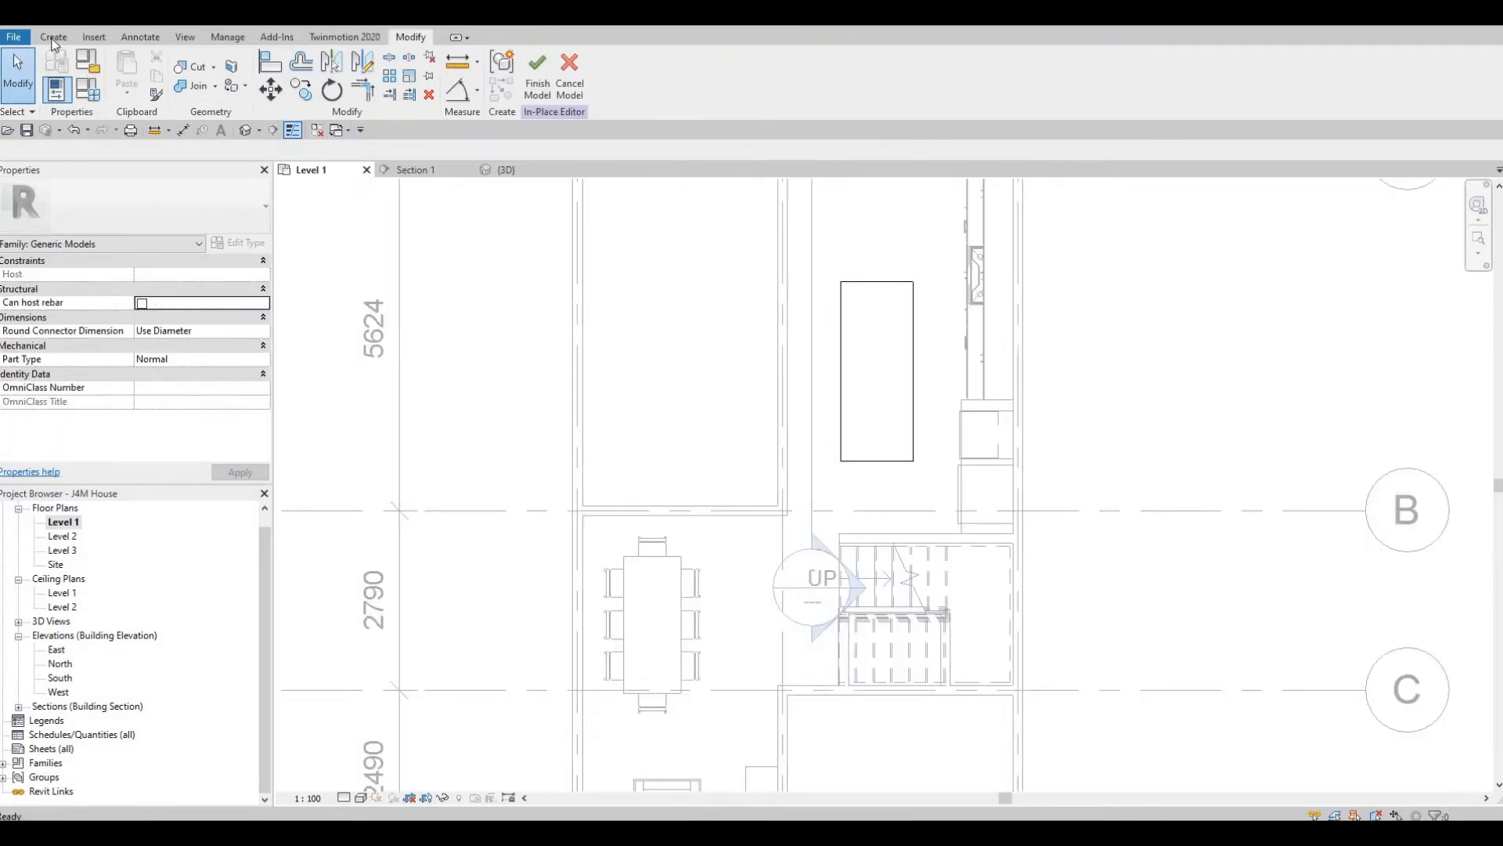
{"action": "left_click", "coordinate": [53, 39]}
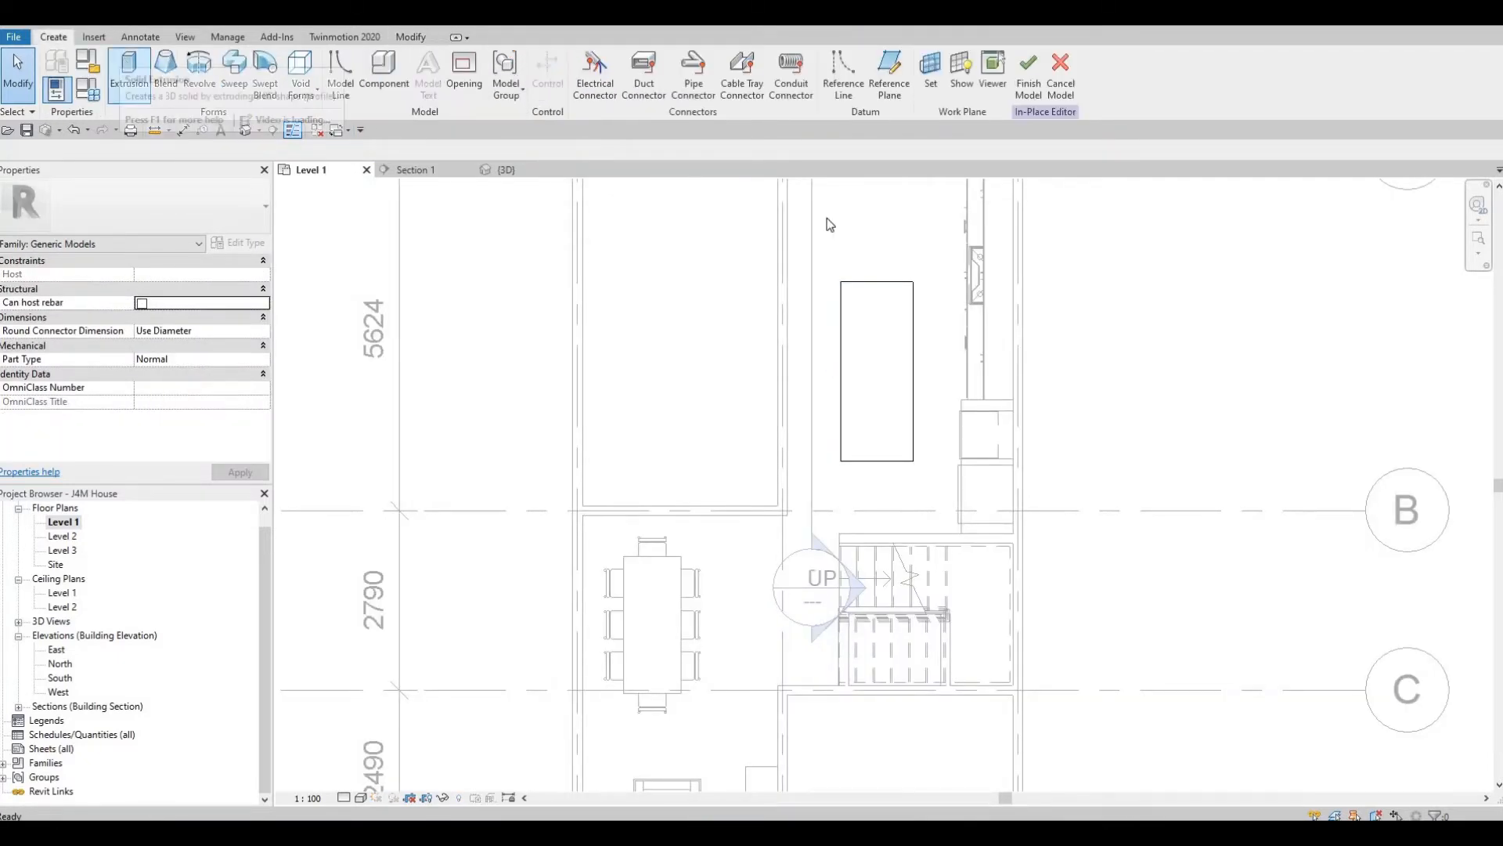
{"action": "left_click", "coordinate": [129, 75]}
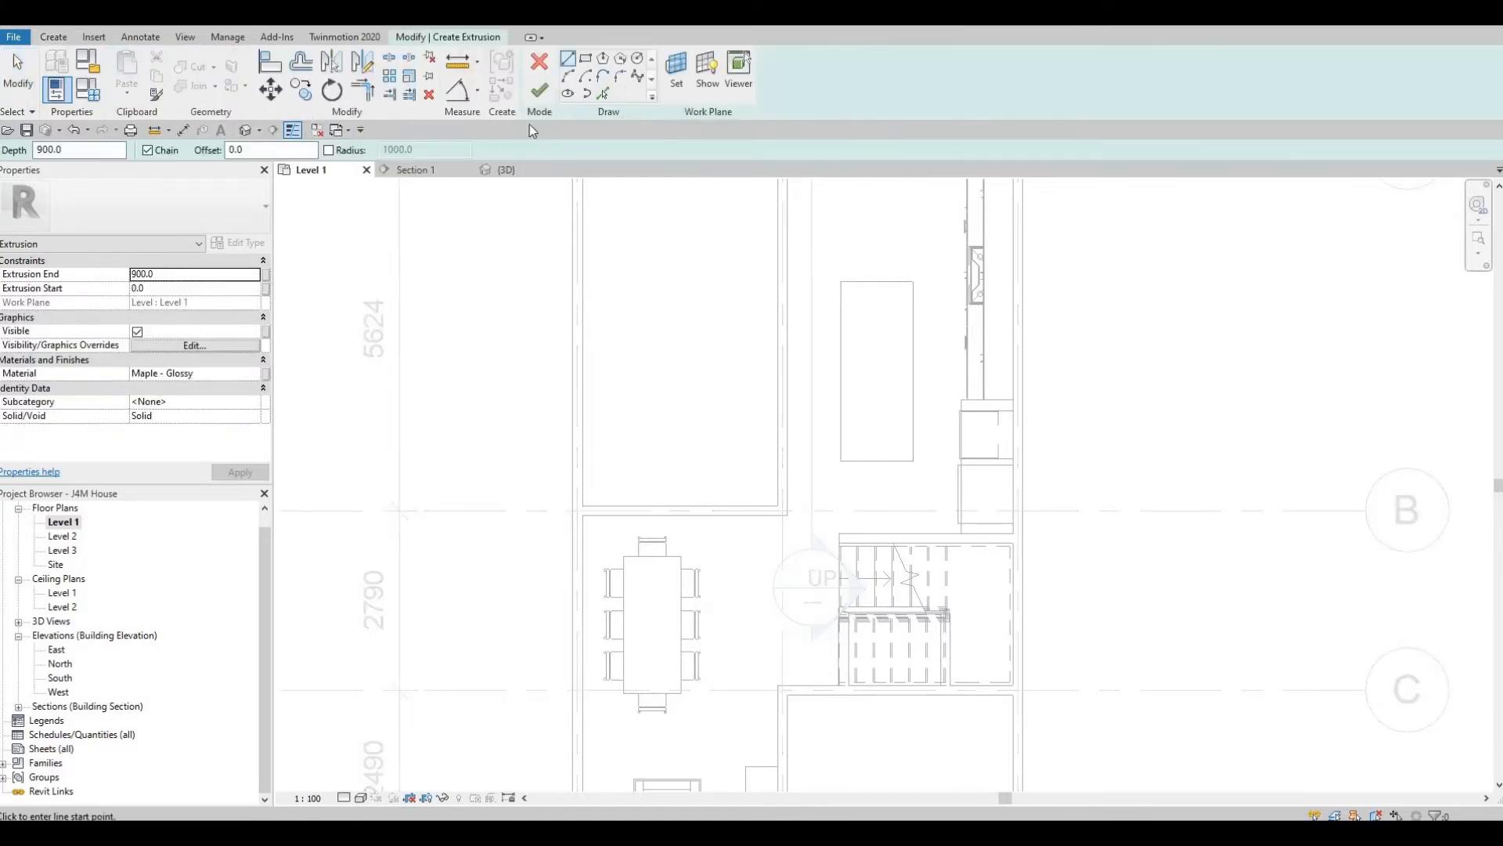
{"action": "left_click", "coordinate": [667, 76]}
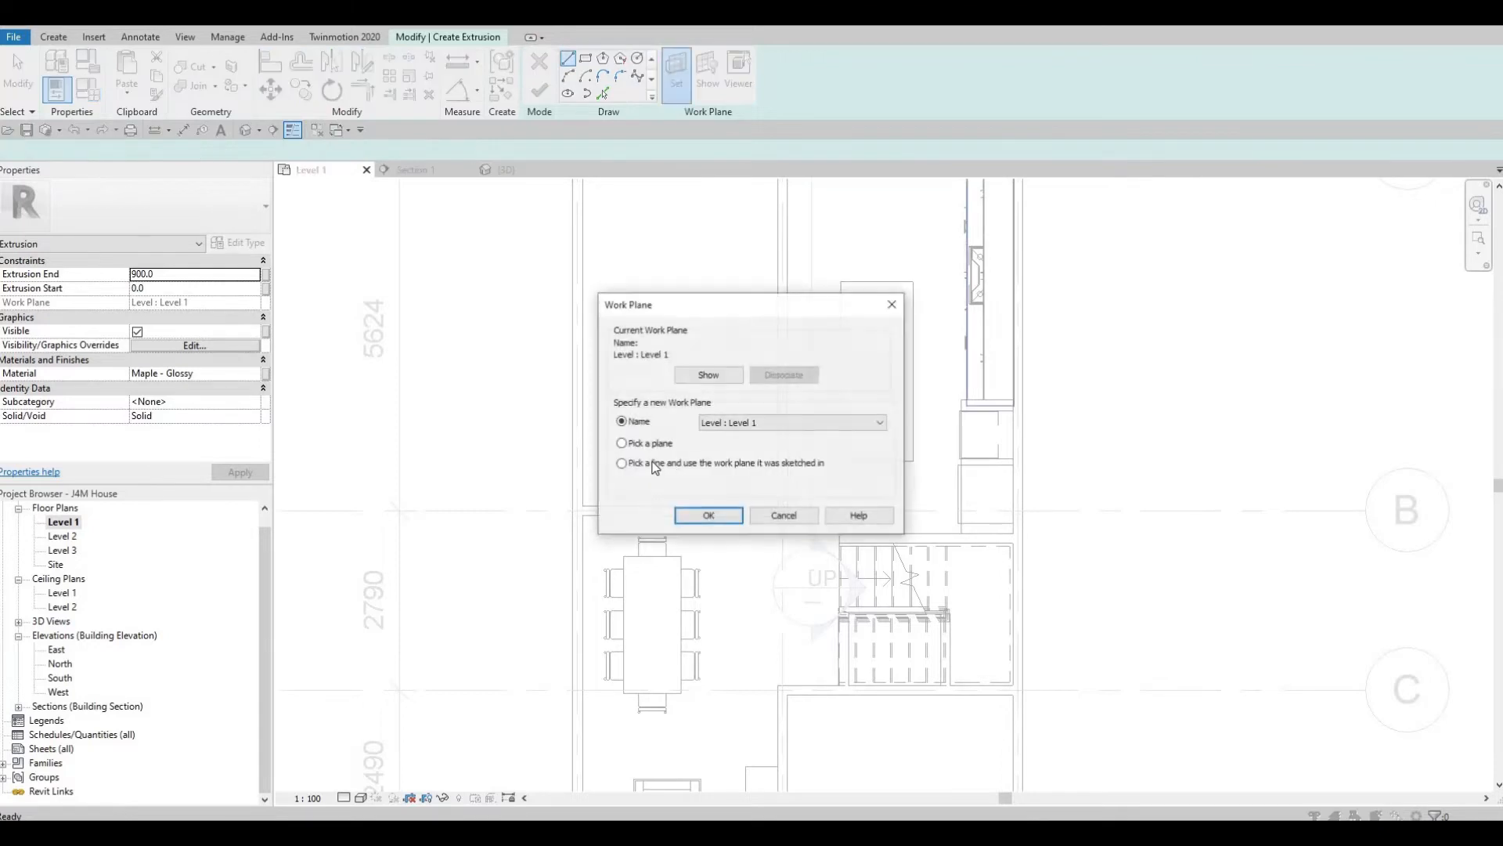
{"action": "left_click", "coordinate": [728, 516]}
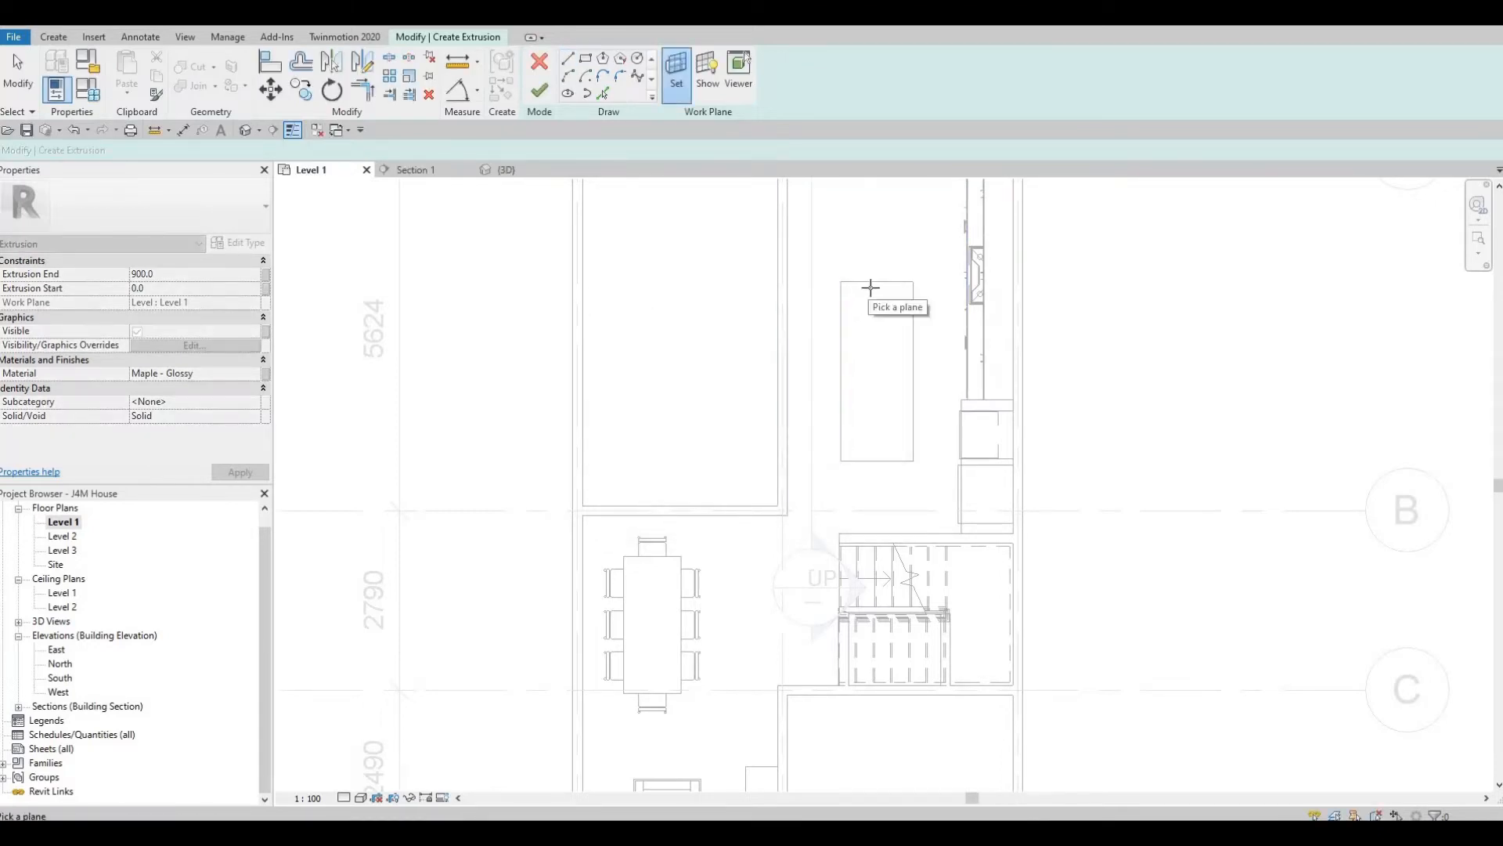
{"action": "left_click", "coordinate": [869, 290]}
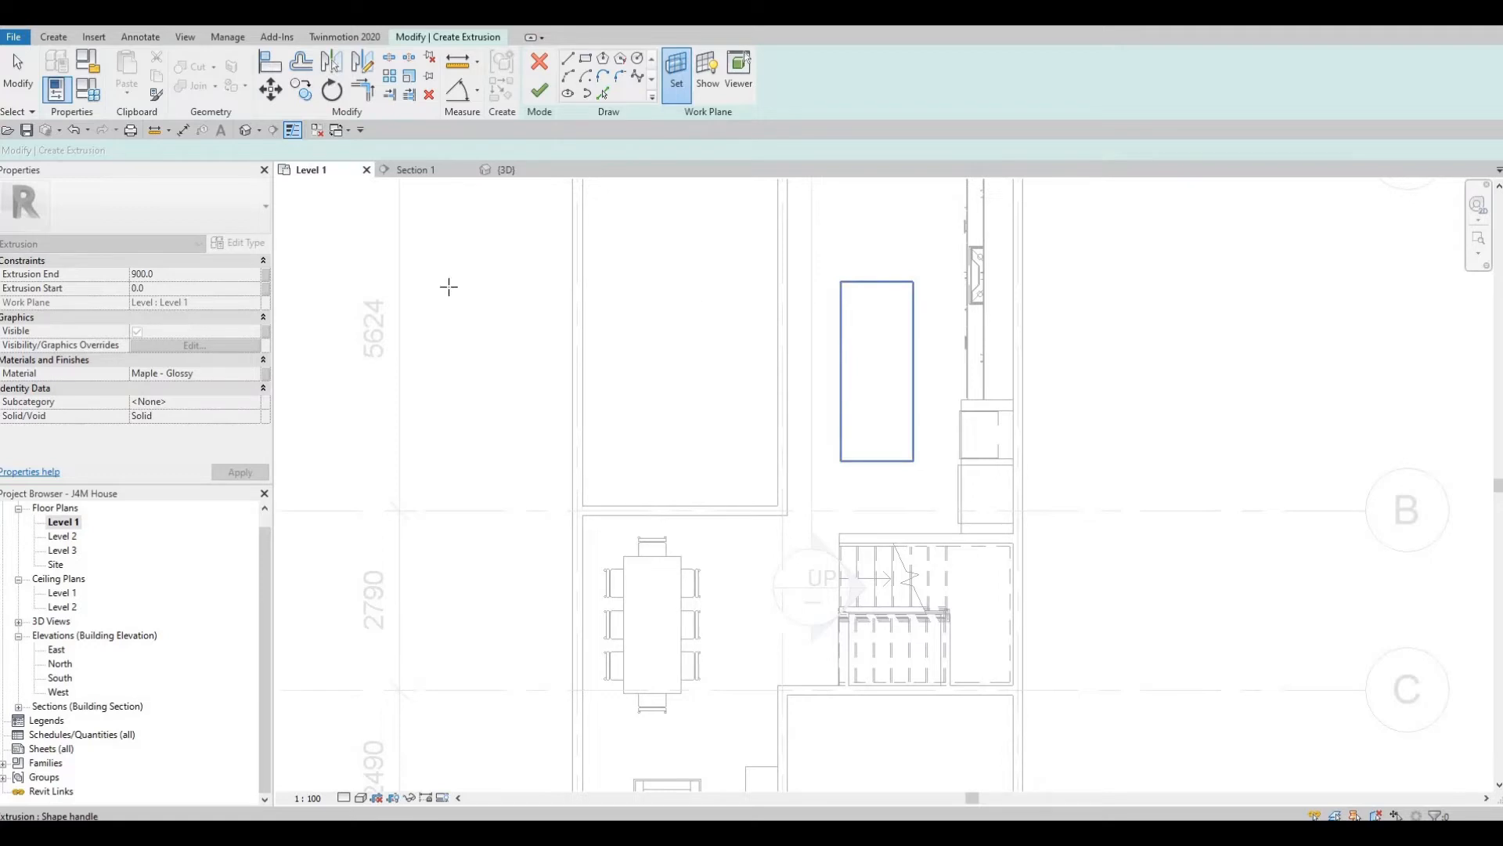
{"action": "left_click", "coordinate": [173, 273]}
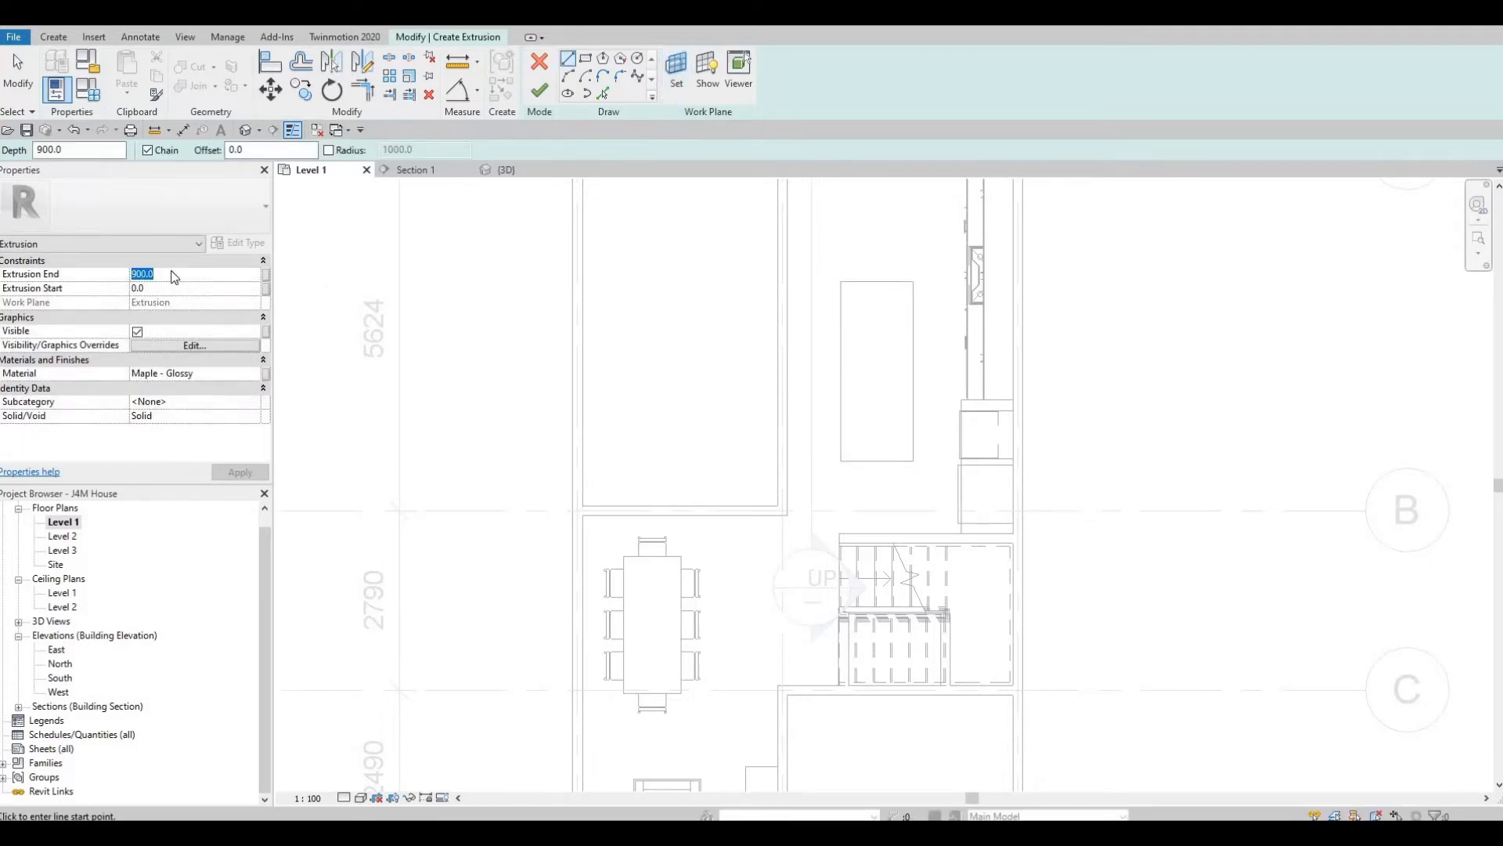
{"action": "type", "text": "25"}
{"action": "key", "text": "Return"}
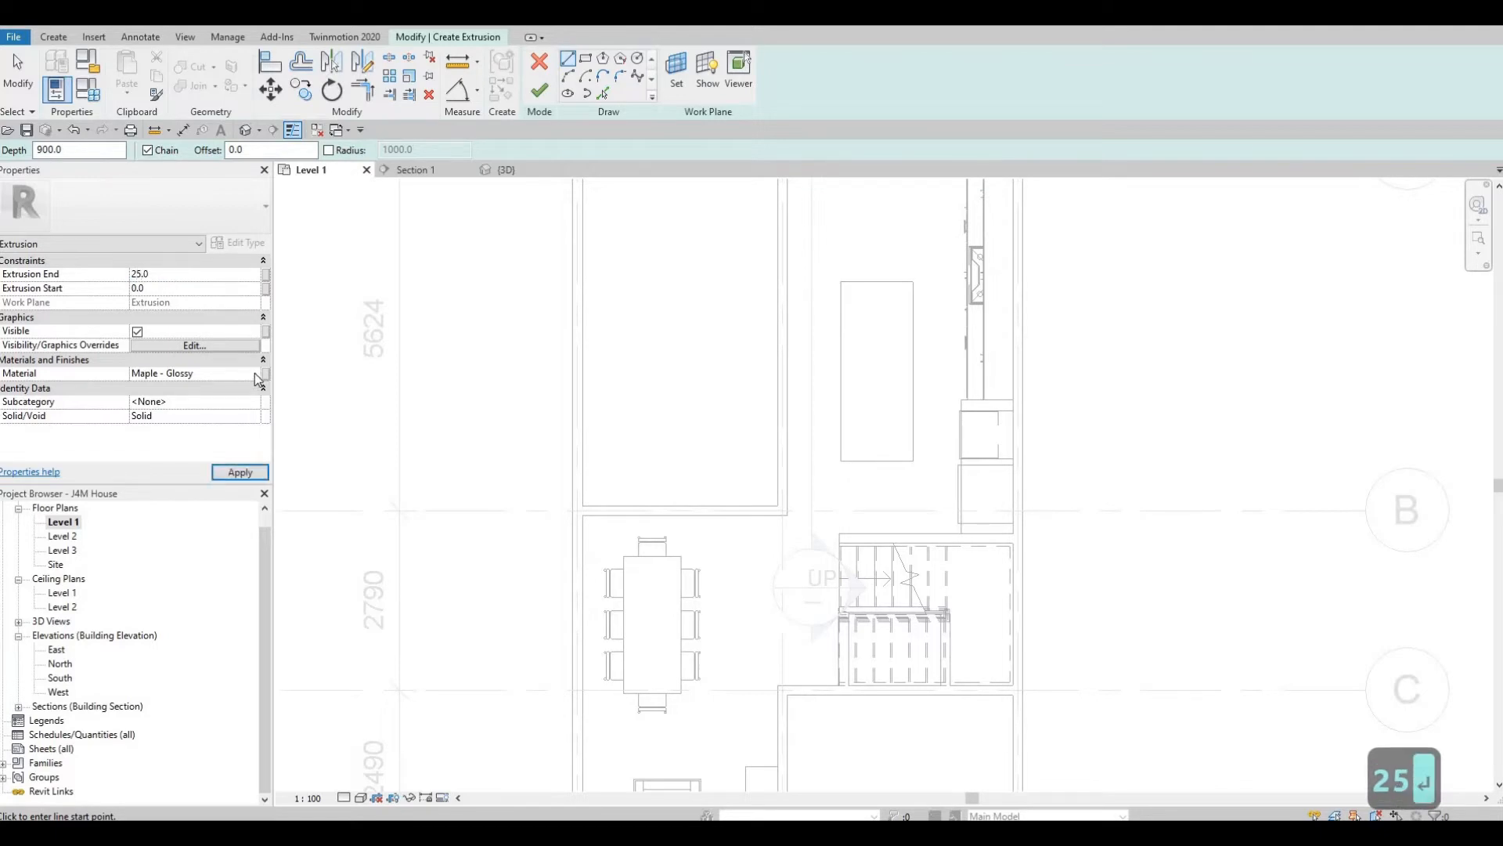
{"action": "left_click", "coordinate": [256, 374]}
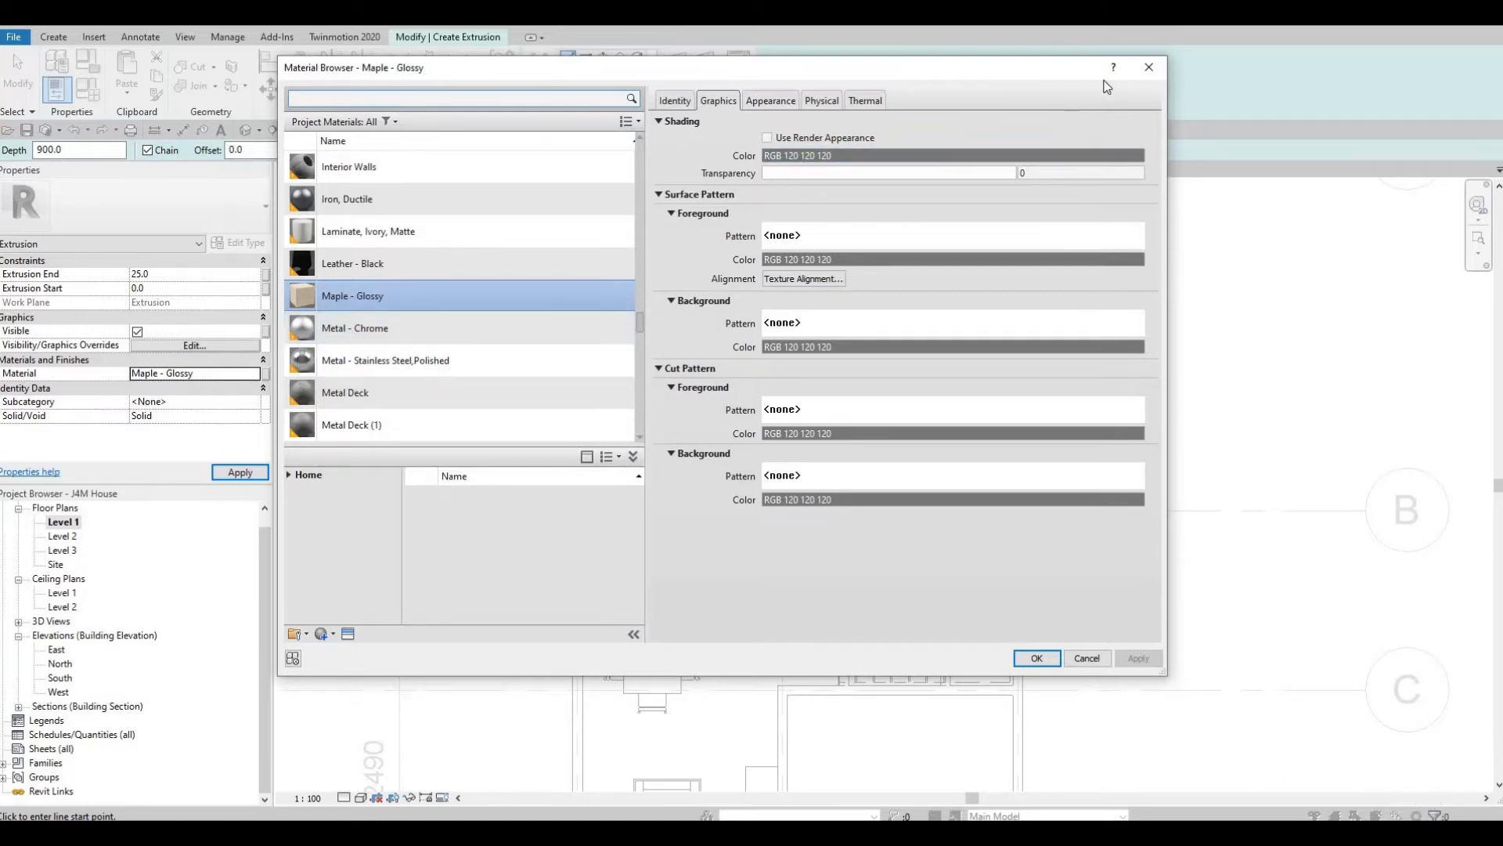
{"action": "left_click", "coordinate": [1149, 67]}
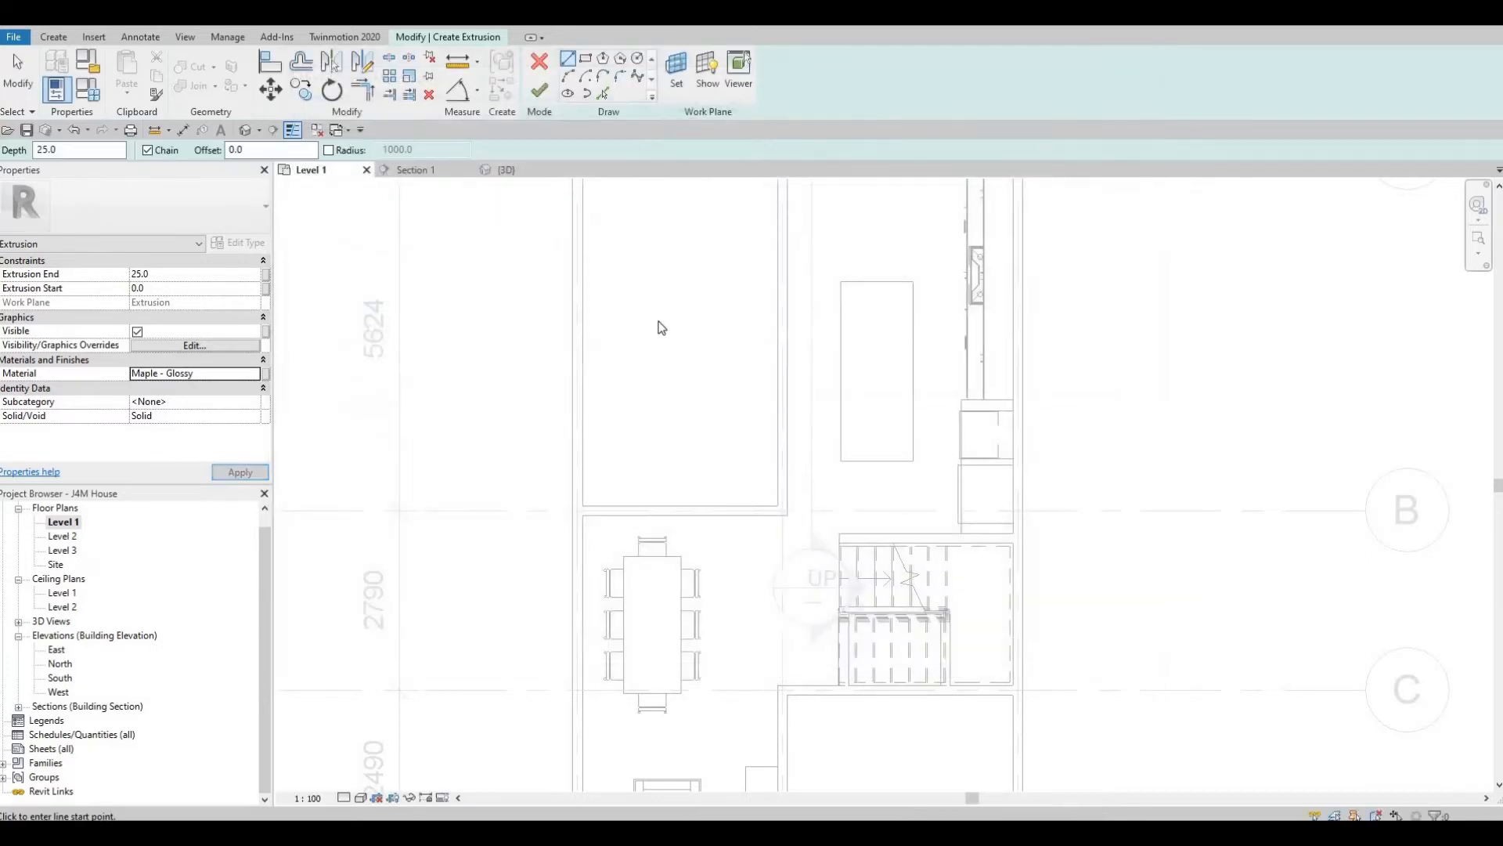
{"action": "key", "text": "Escape"}
{"action": "key", "text": "Escape"}
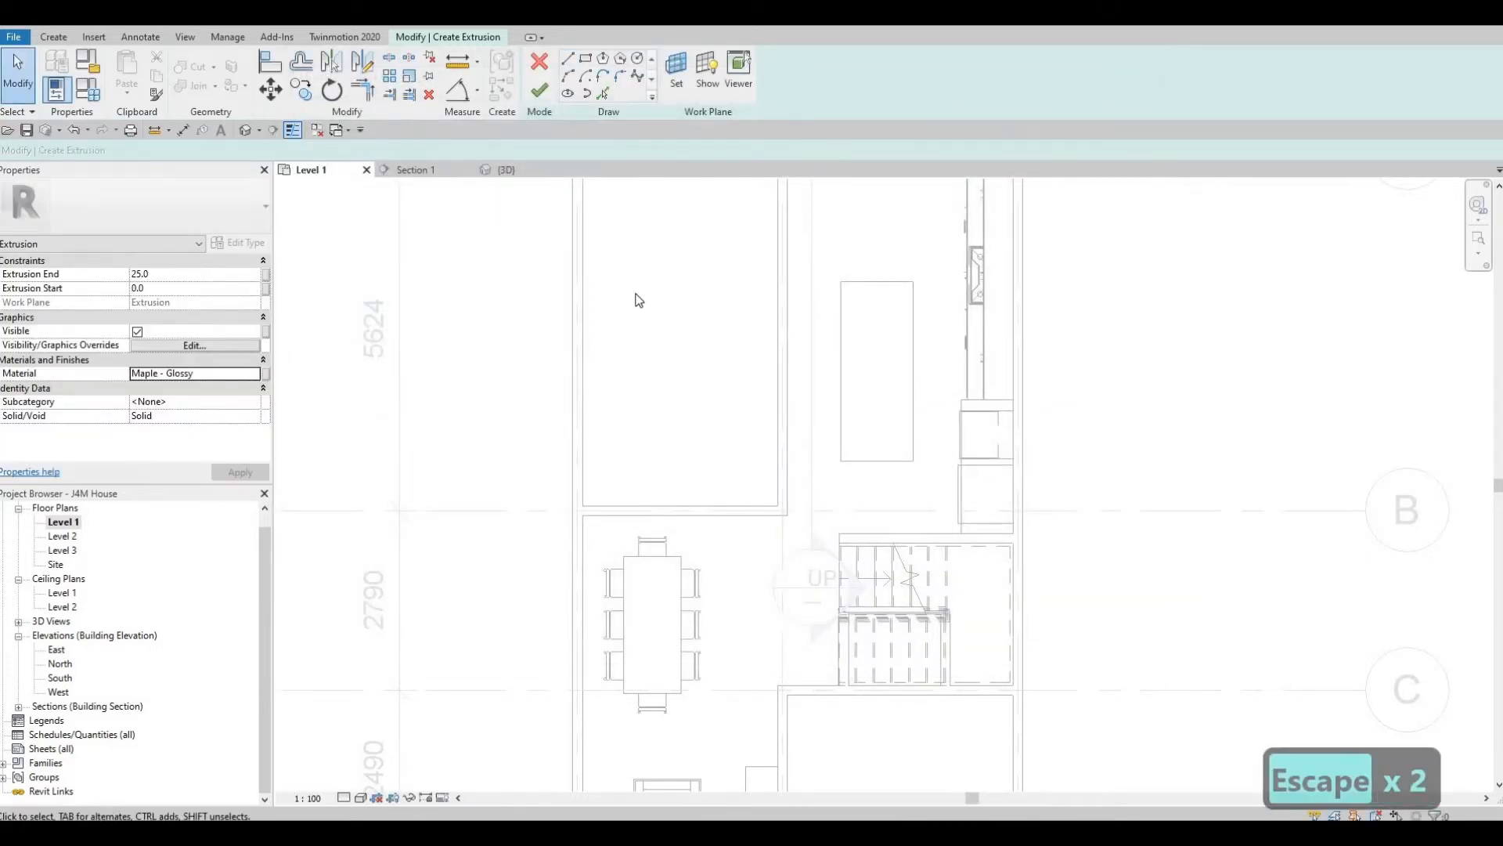
{"action": "left_click", "coordinate": [548, 92]}
{"action": "left_click", "coordinate": [789, 433]}
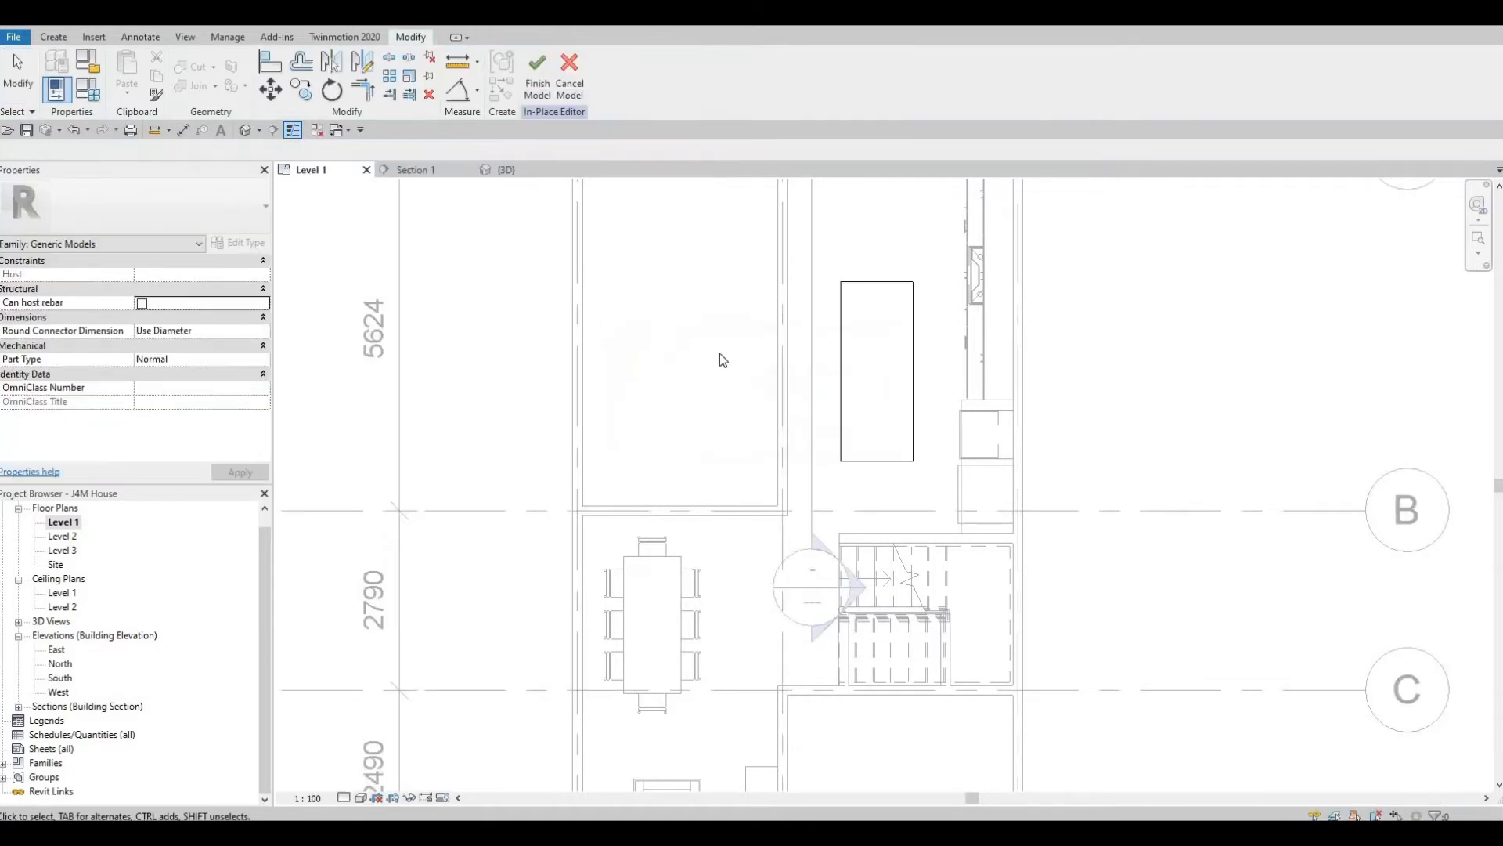
{"action": "left_click", "coordinate": [569, 79]}
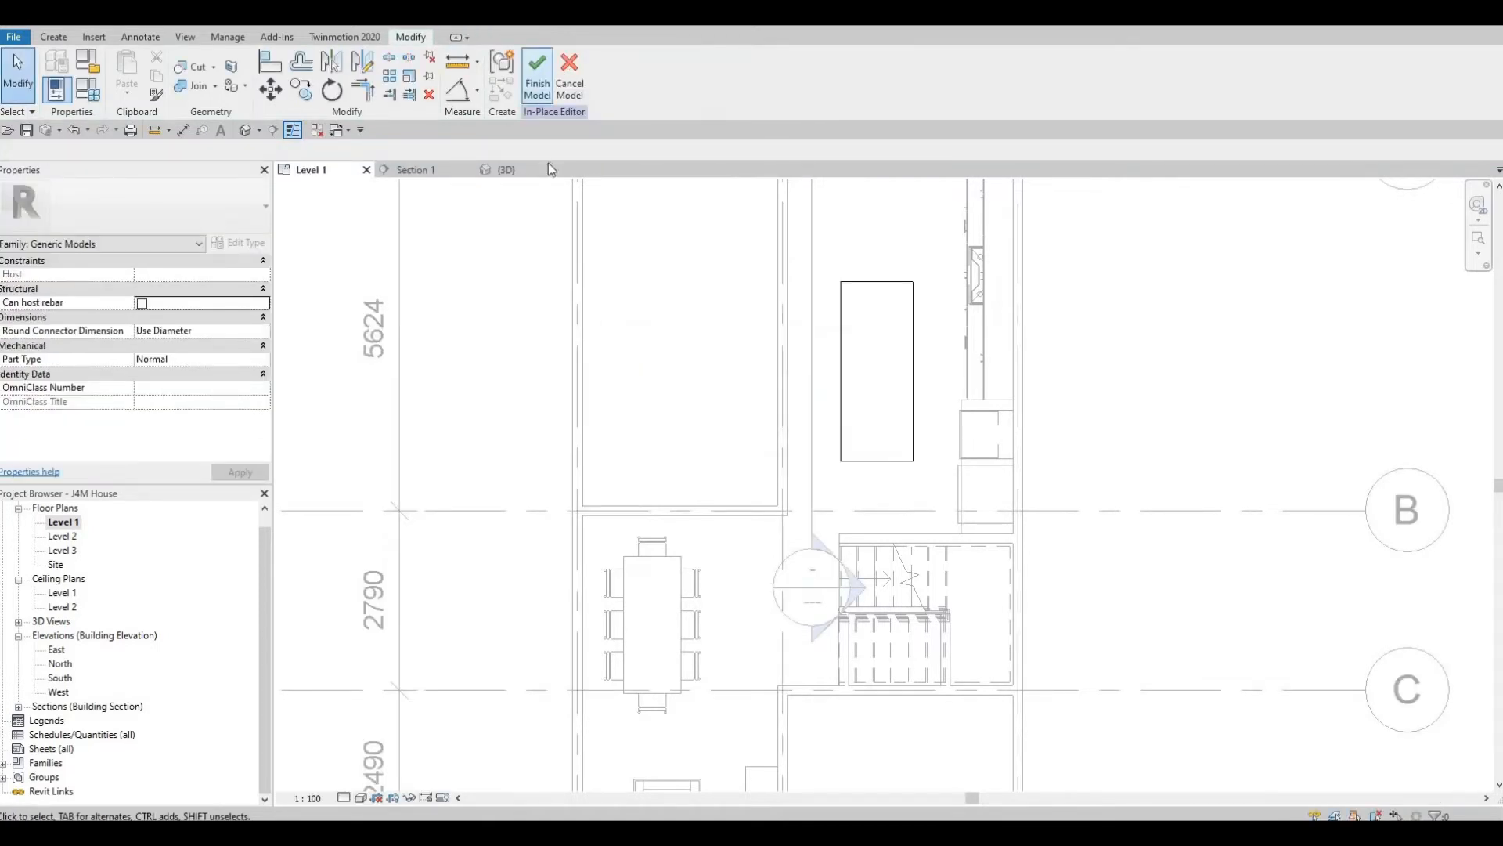
{"action": "key", "text": "Escape"}
Step: Open the Section 1 view and start editing the kitchen island in place
{"action": "left_click", "coordinate": [420, 169]}
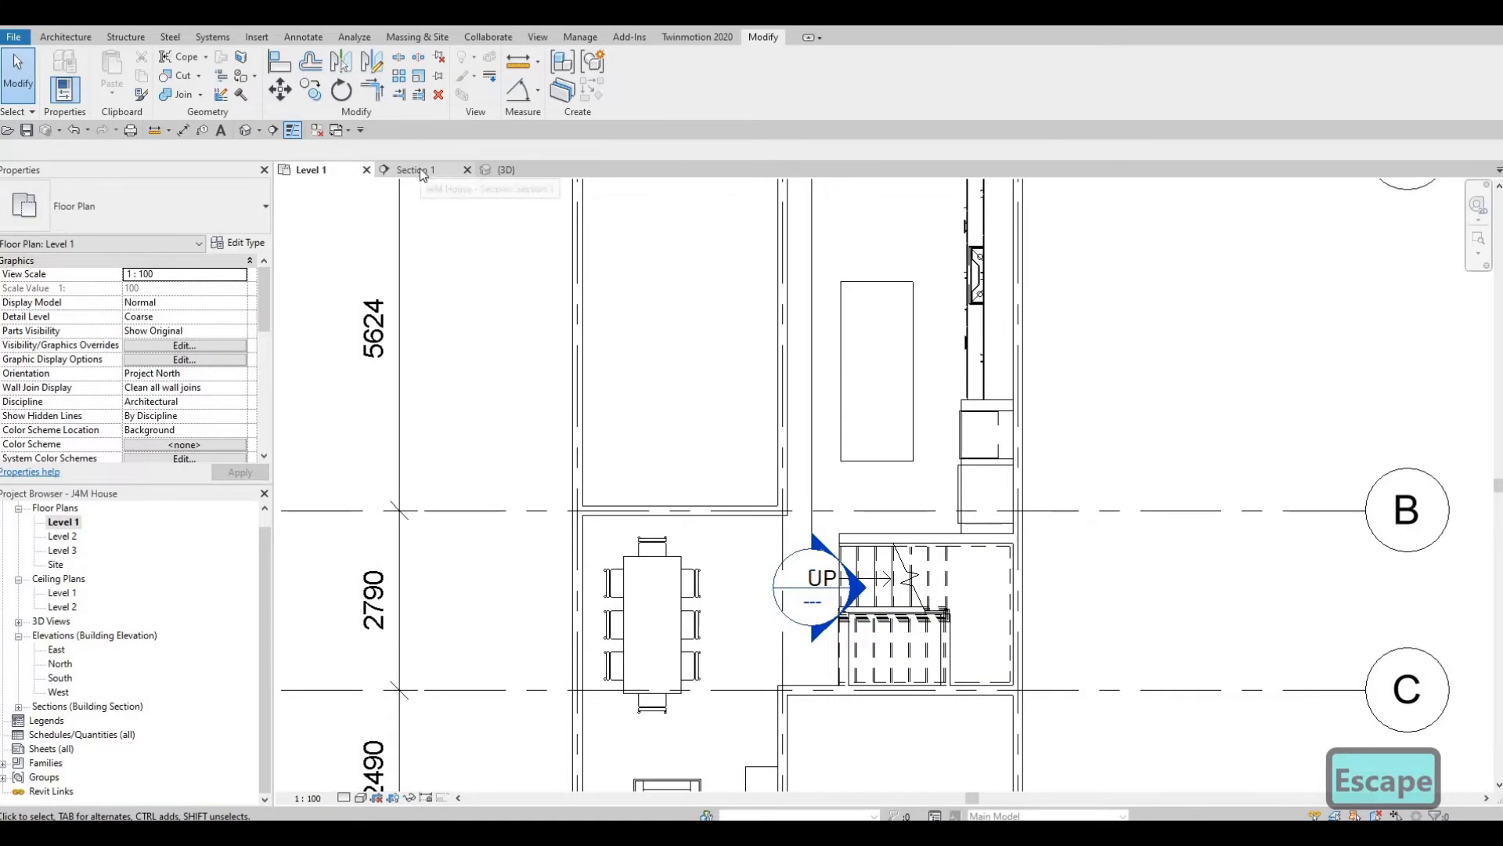
{"action": "middle_click_drag", "start_coordinate": [782, 495], "coordinate": [688, 459]}
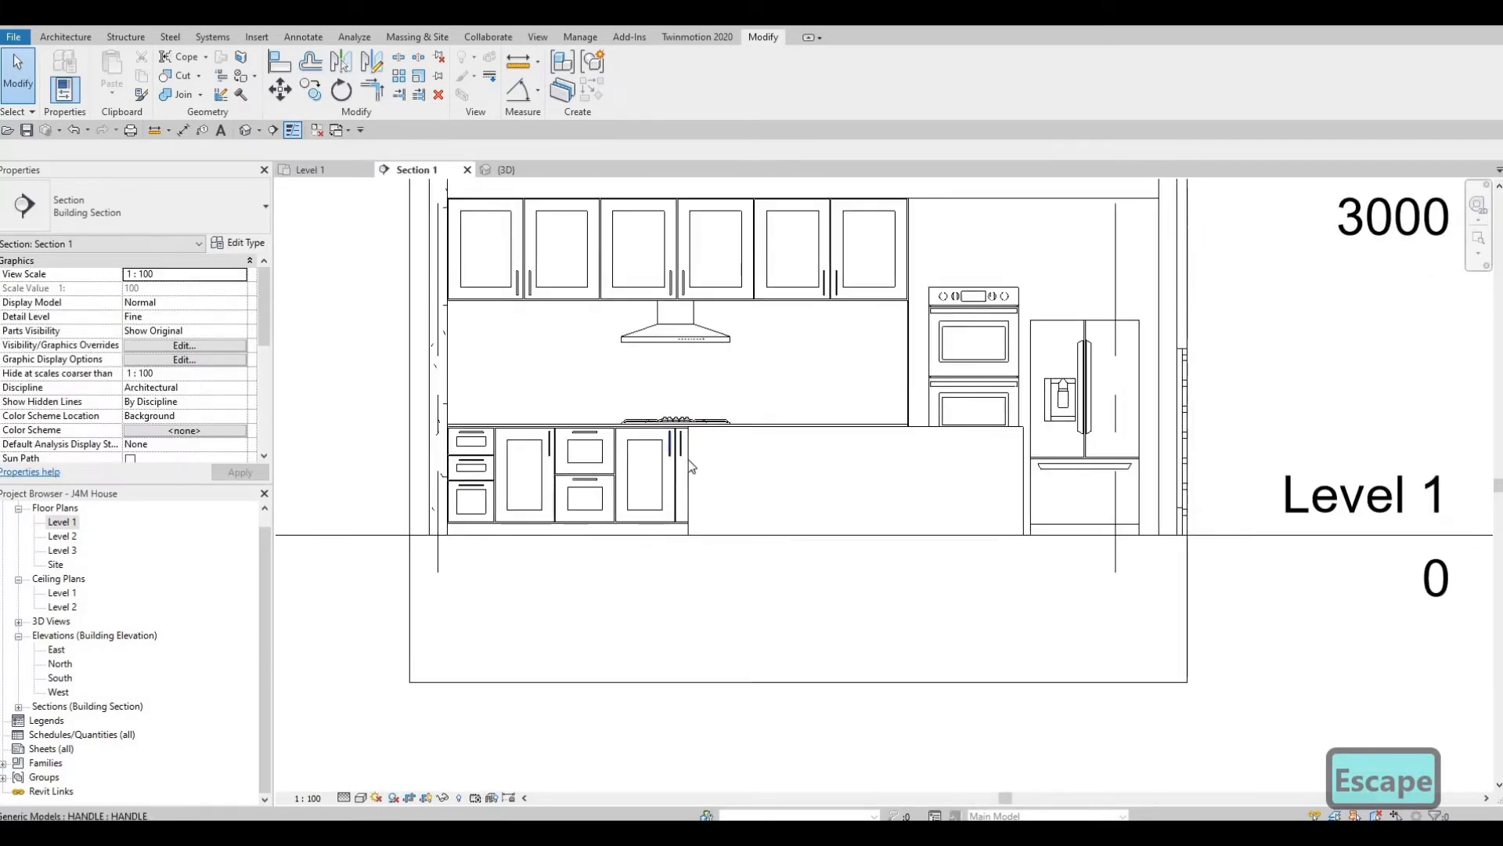
{"action": "left_click", "coordinate": [702, 464]}
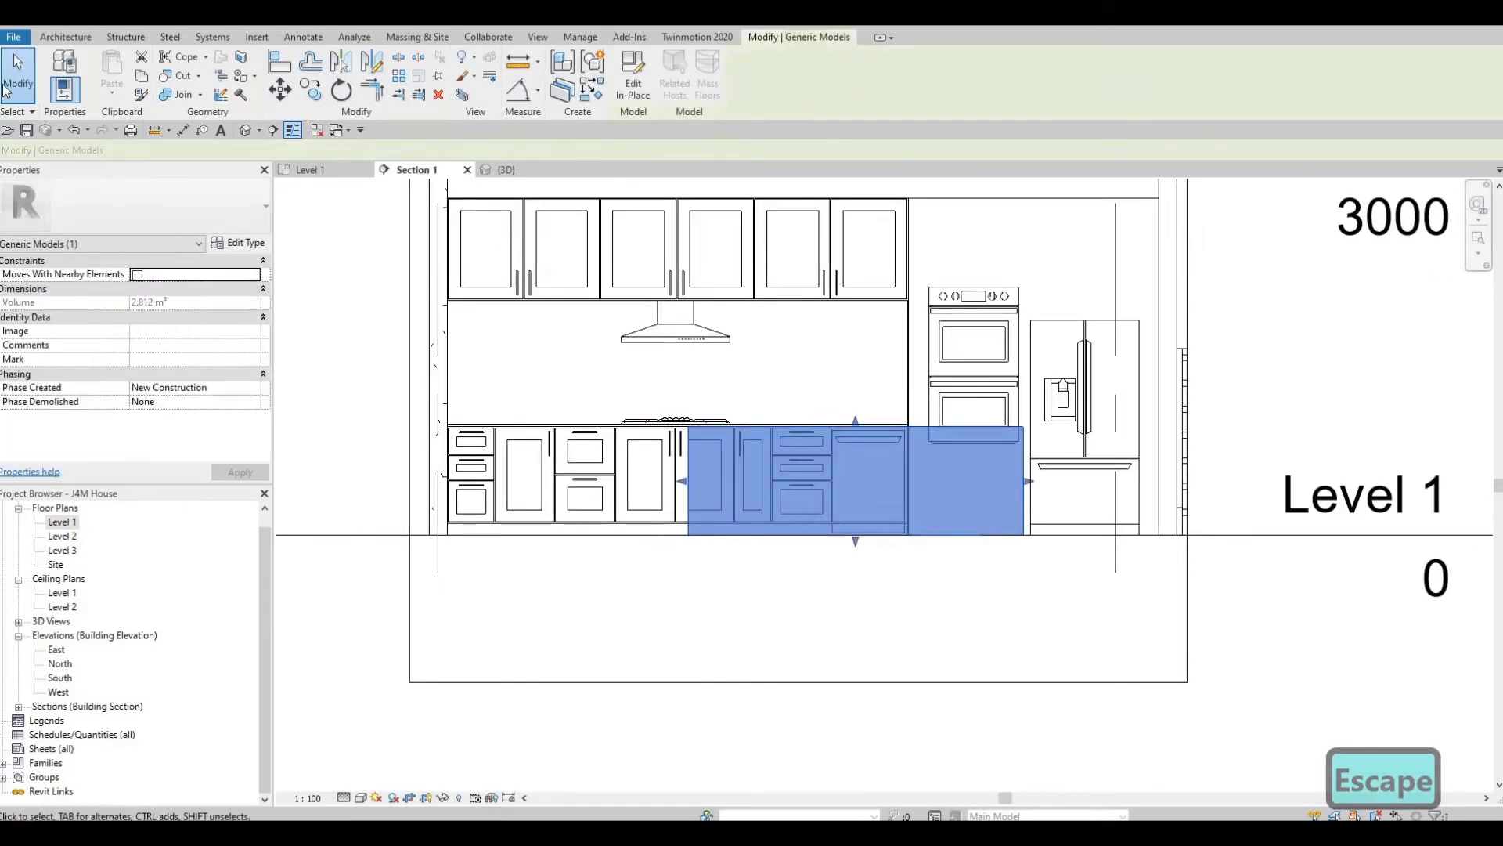
{"action": "left_click", "coordinate": [633, 87]}
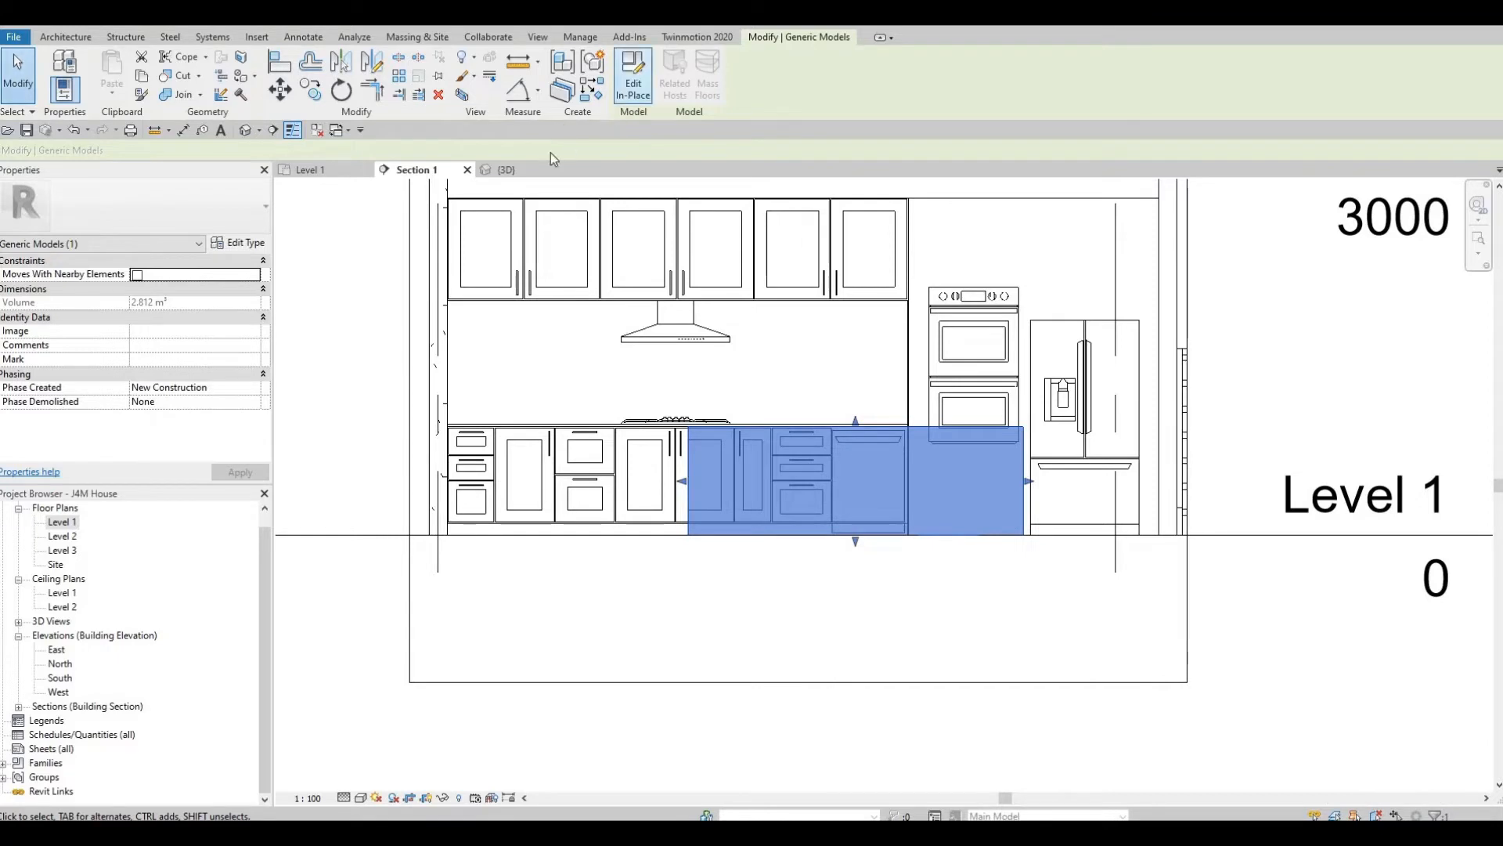
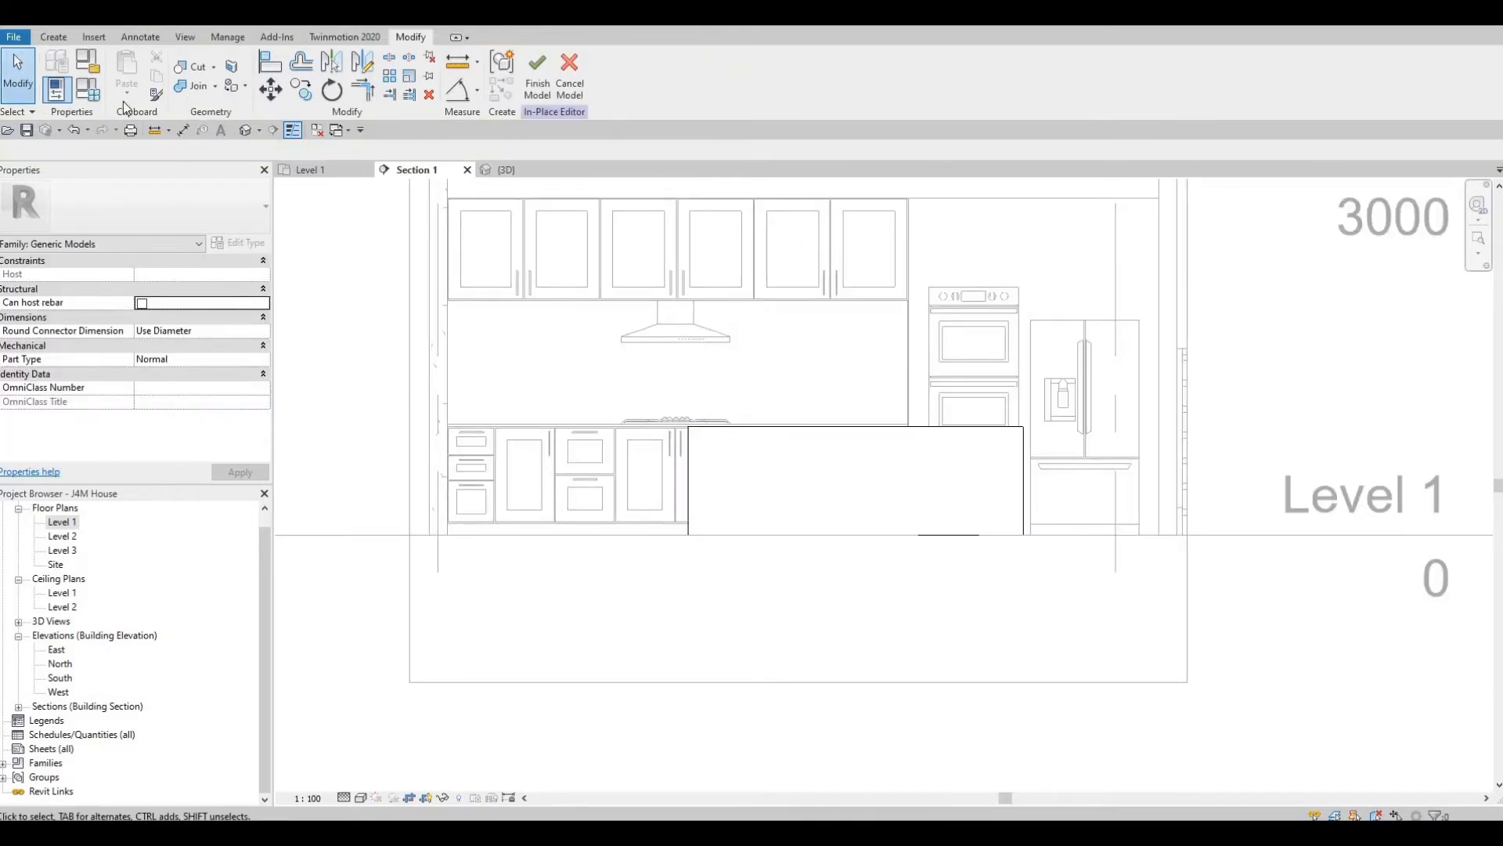
Step: Start a new solid extrusion with the island's long side face picked as the work plane
{"action": "left_click", "coordinate": [54, 36]}
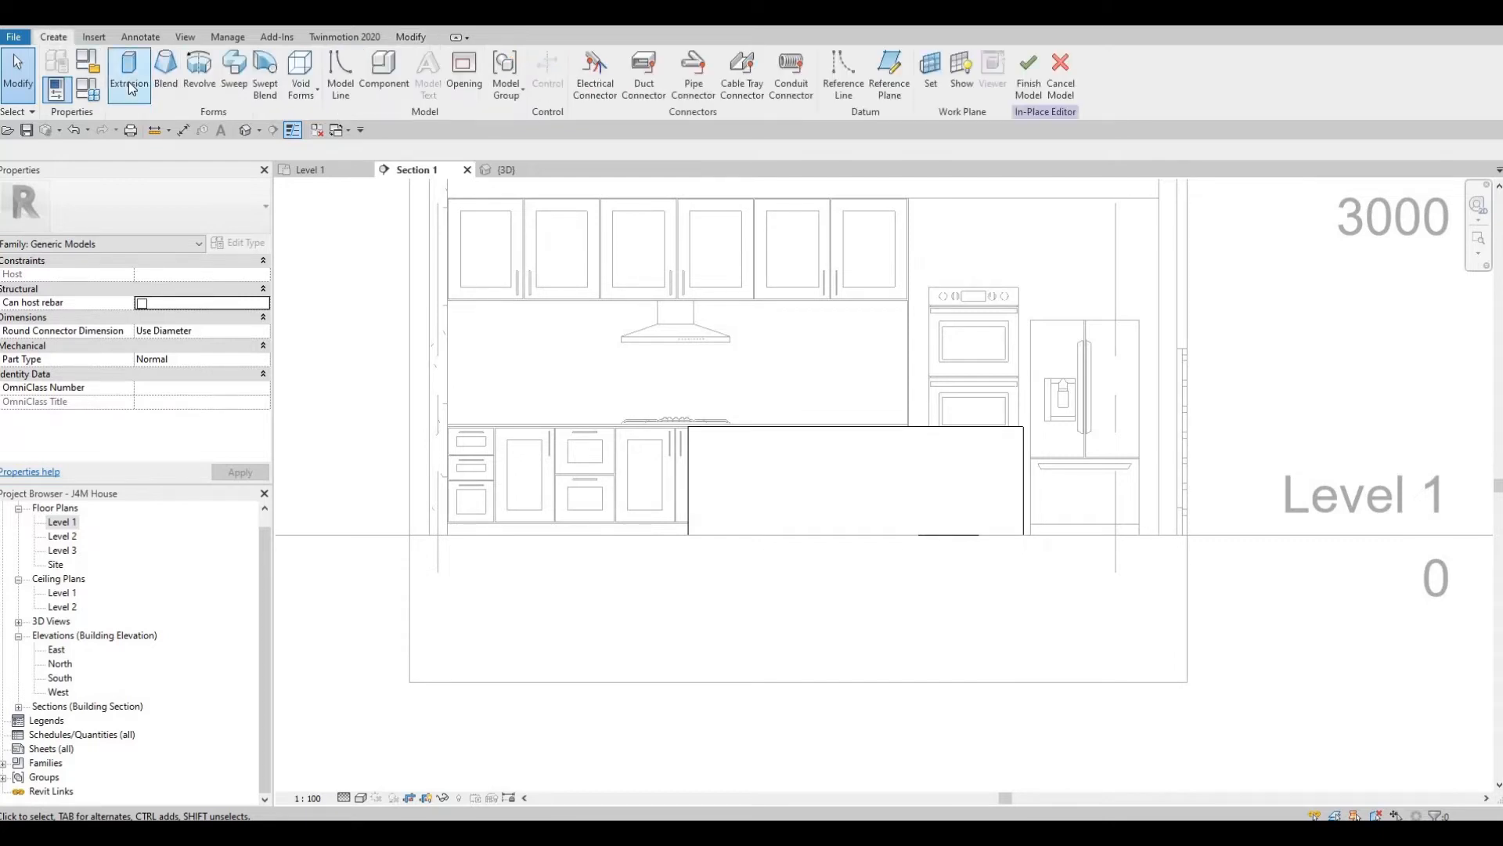
{"action": "left_click", "coordinate": [130, 75]}
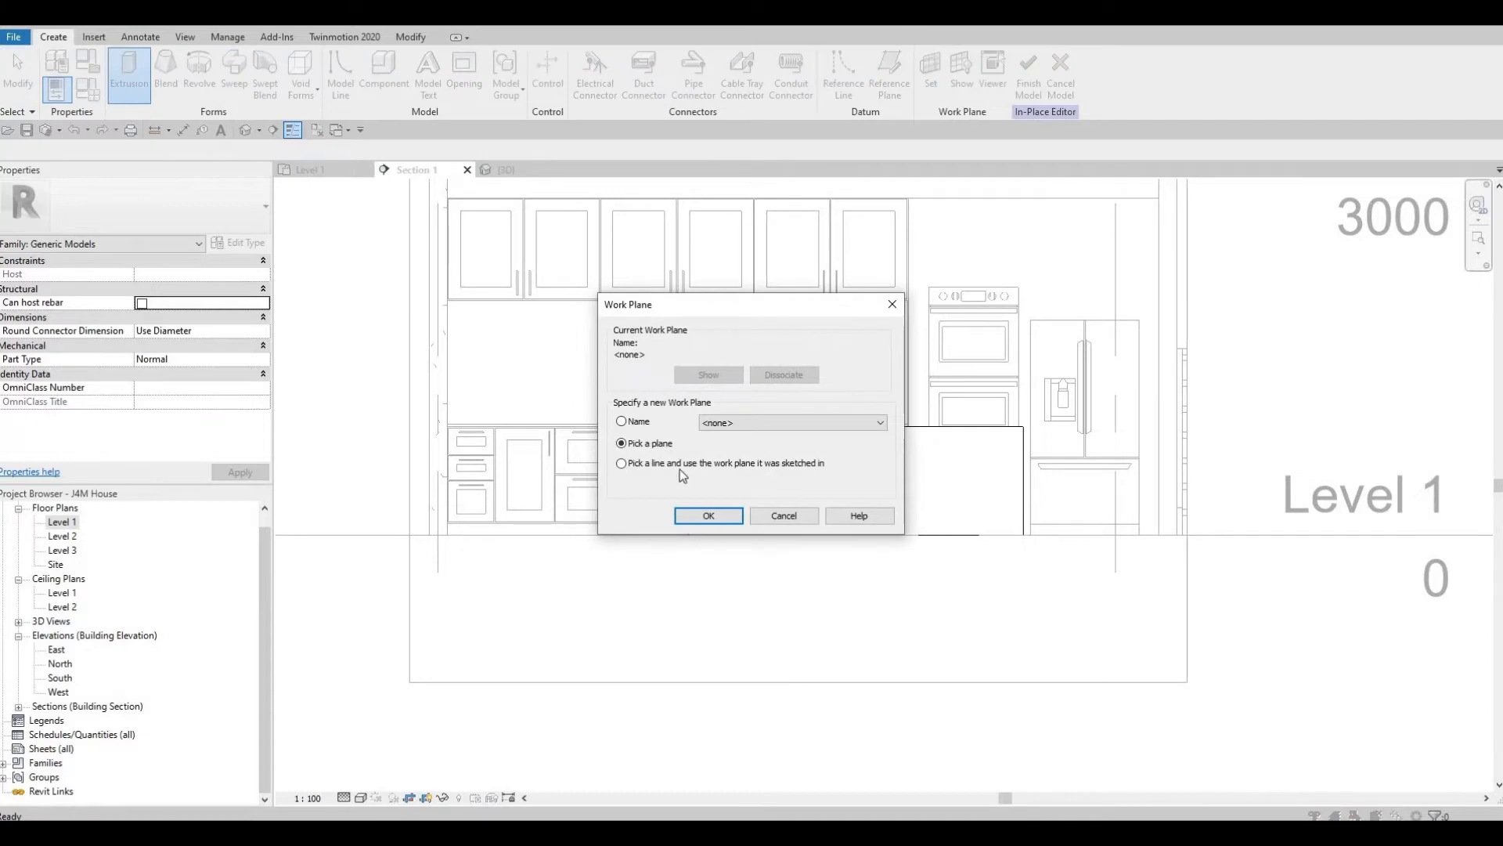
{"action": "key", "text": "Return"}
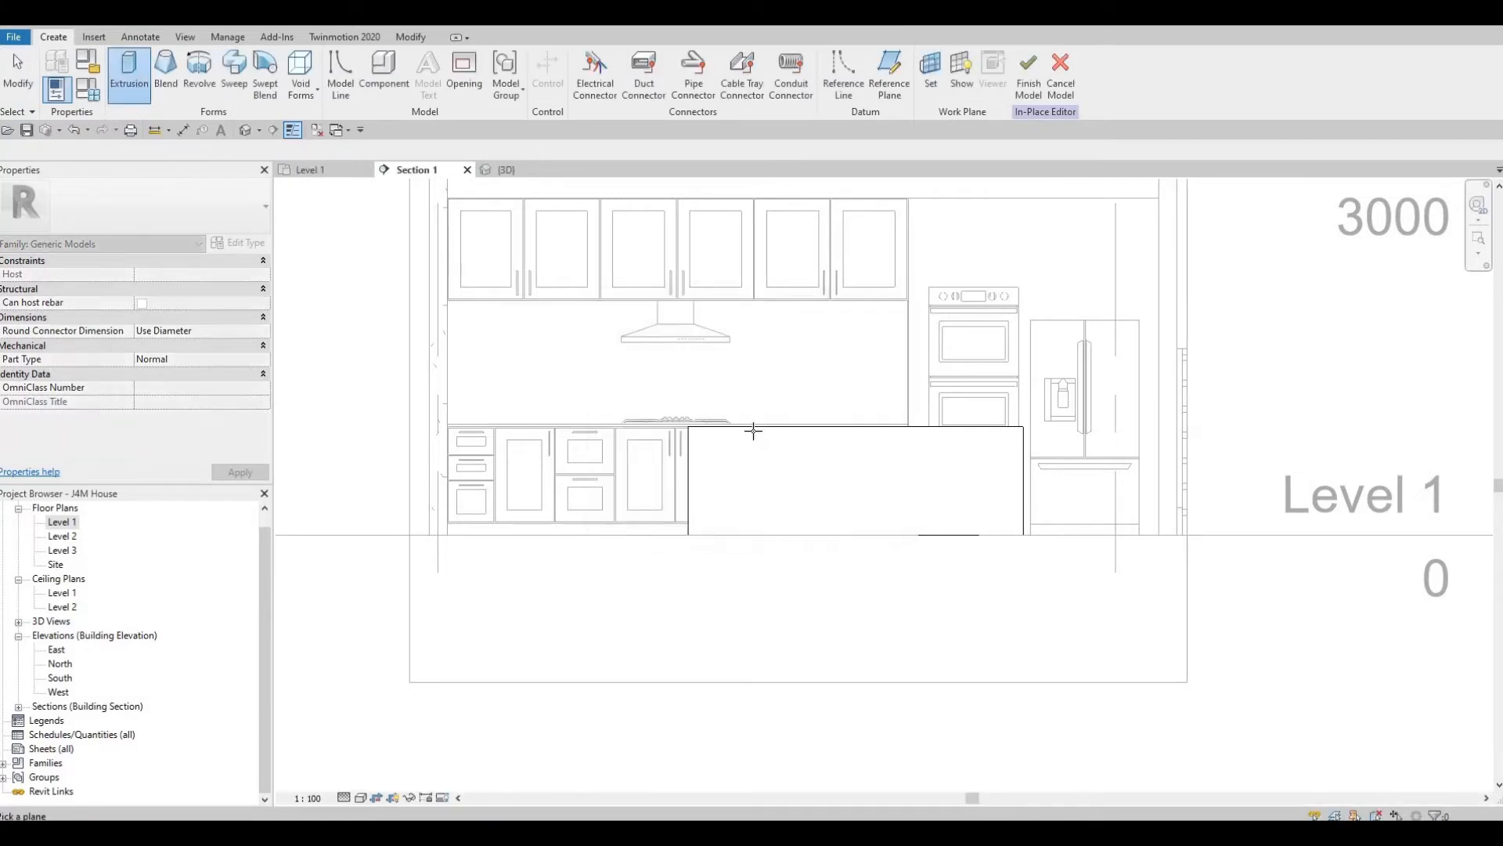
{"action": "key", "text": "Tab"}
{"action": "left_click", "coordinate": [689, 465]}
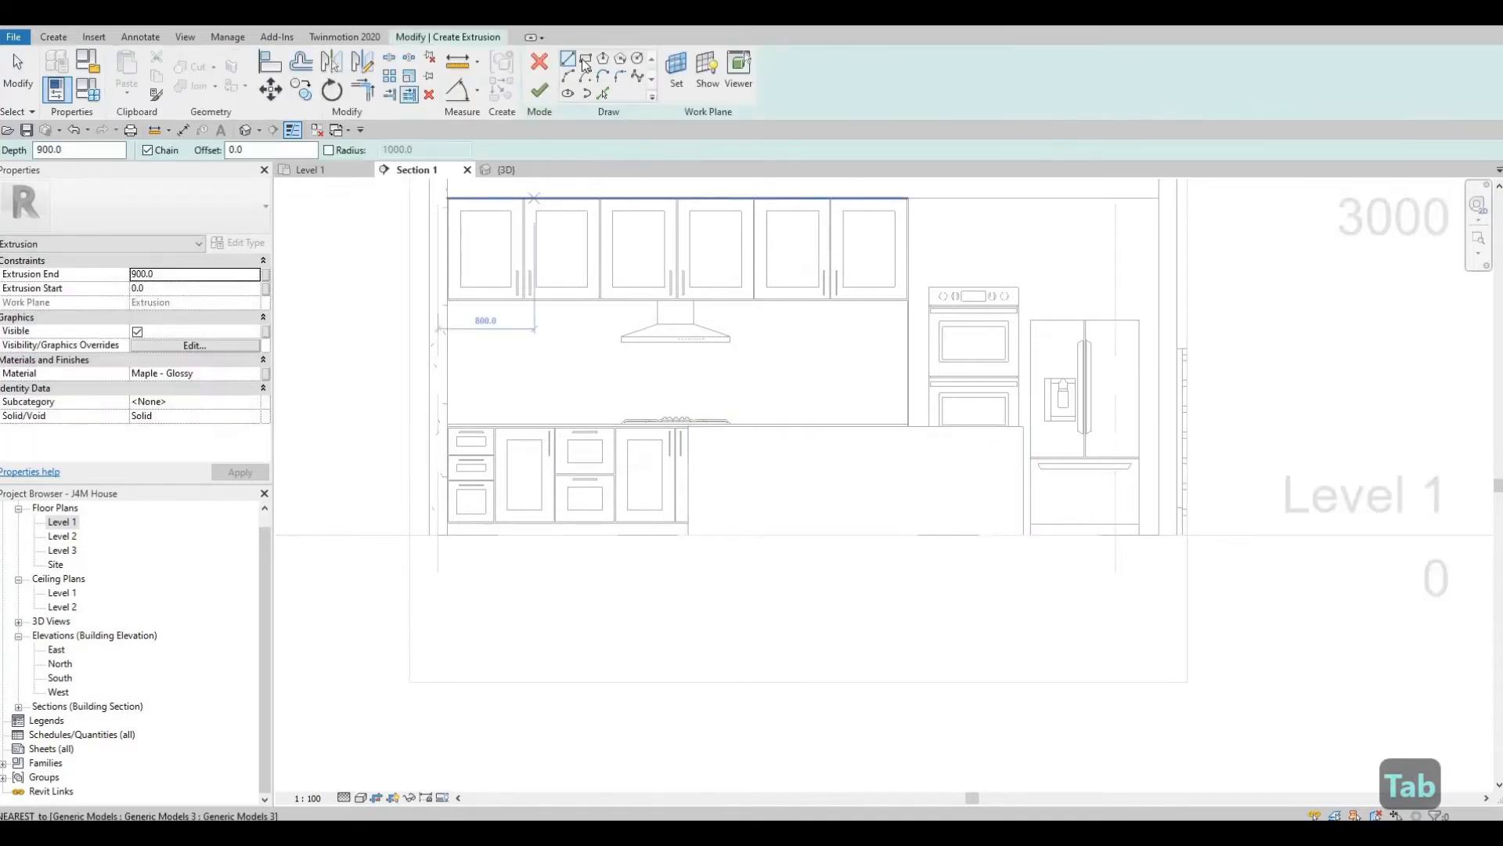
Step: Trace the island's two vertical edges and its upper edge as sketch lines using Pick Lines with no offset
{"action": "left_click", "coordinate": [584, 60]}
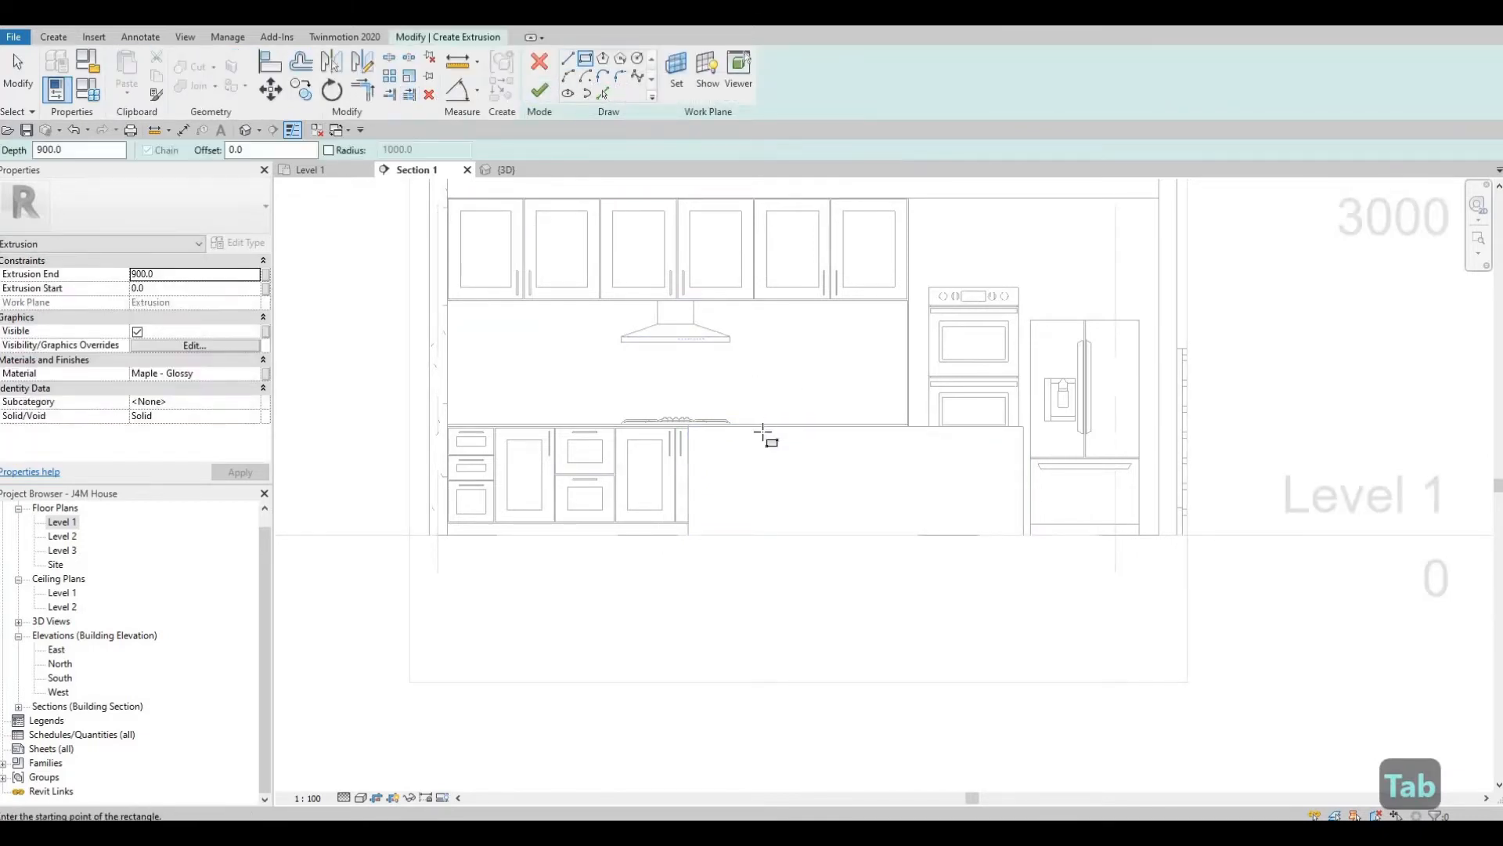
{"action": "left_click", "coordinate": [606, 94]}
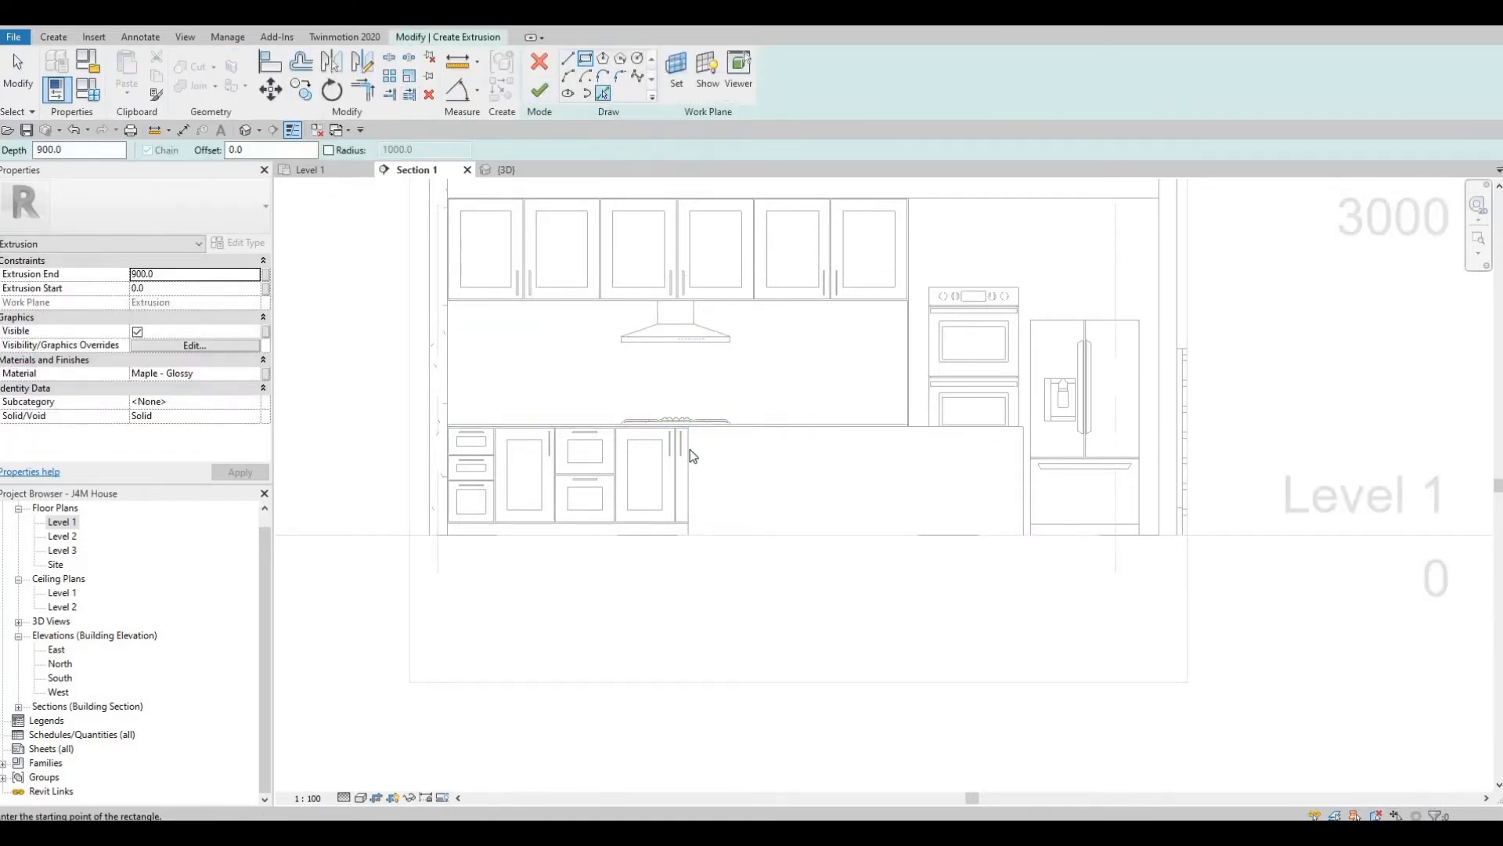
{"action": "left_click", "coordinate": [691, 469]}
{"action": "left_click", "coordinate": [780, 427]}
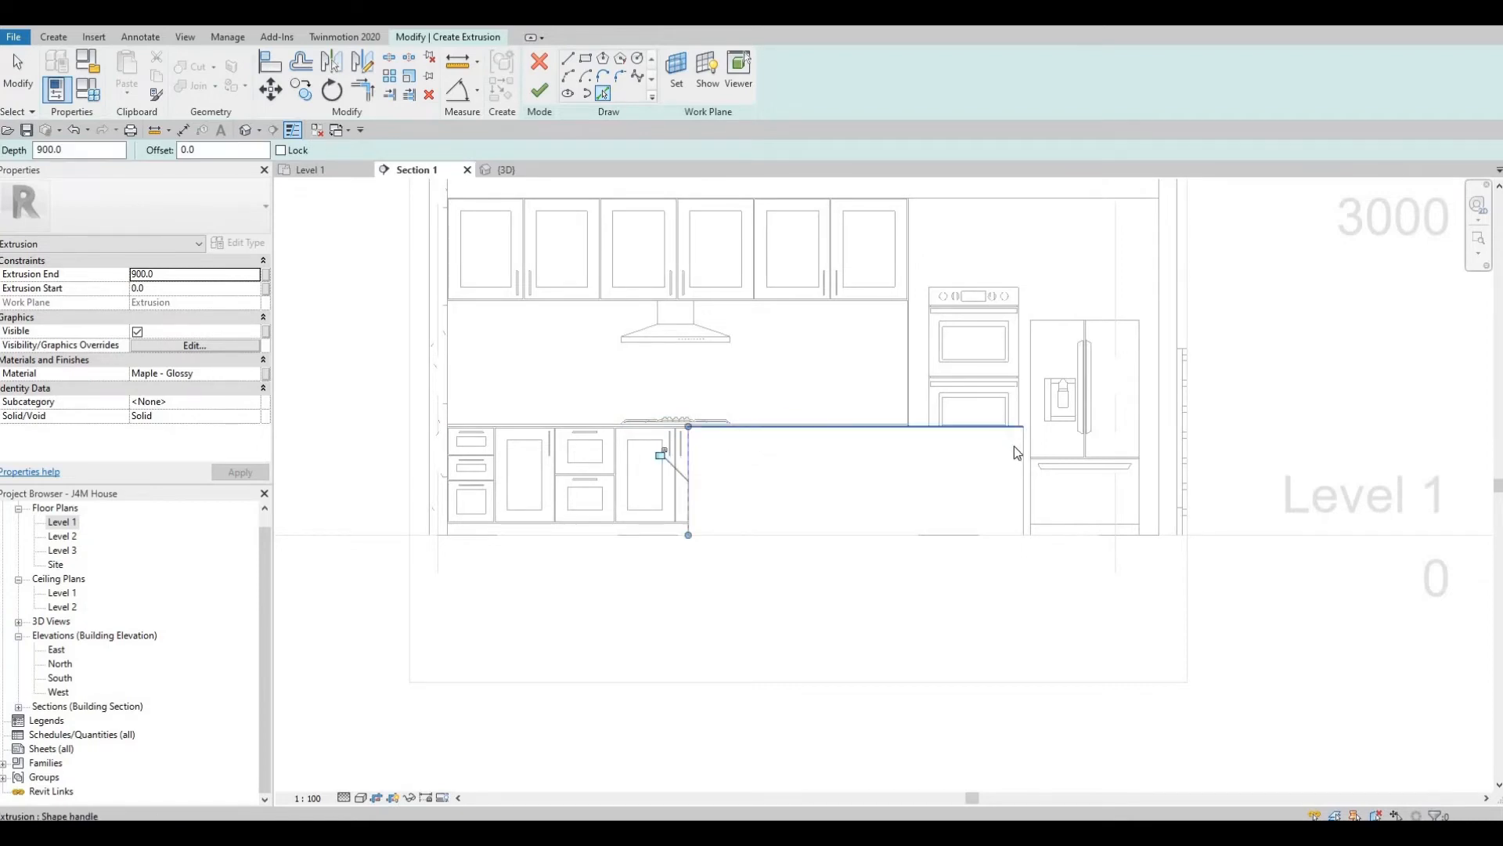
{"action": "left_click", "coordinate": [1024, 470]}
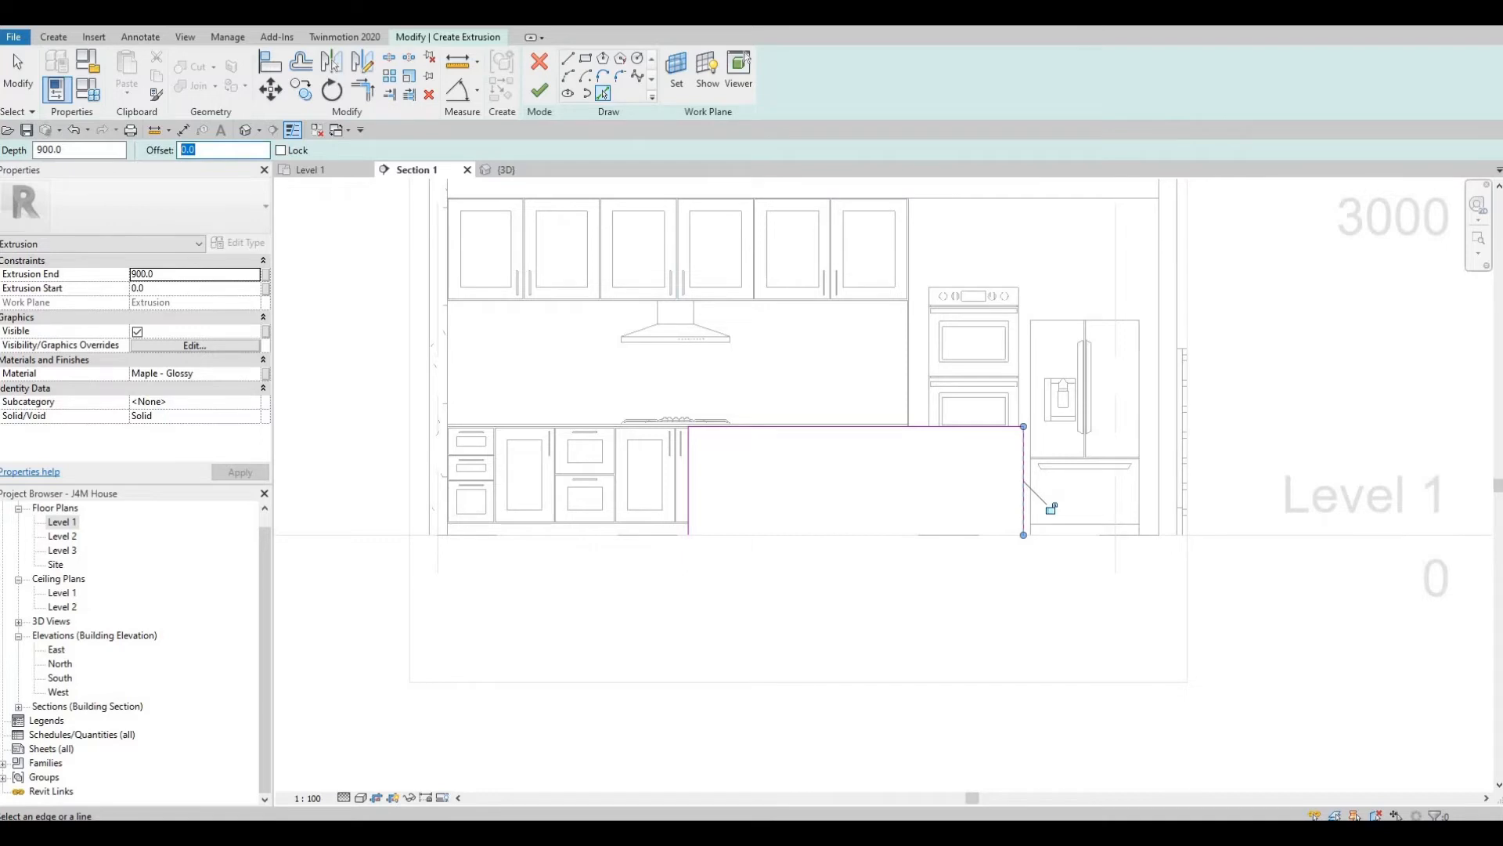
Step: Add a second set of picked lines offset 25 mm outward from the island's two vertical edges and upper edge
{"action": "type", "text": "25"}
{"action": "key", "text": "Return"}
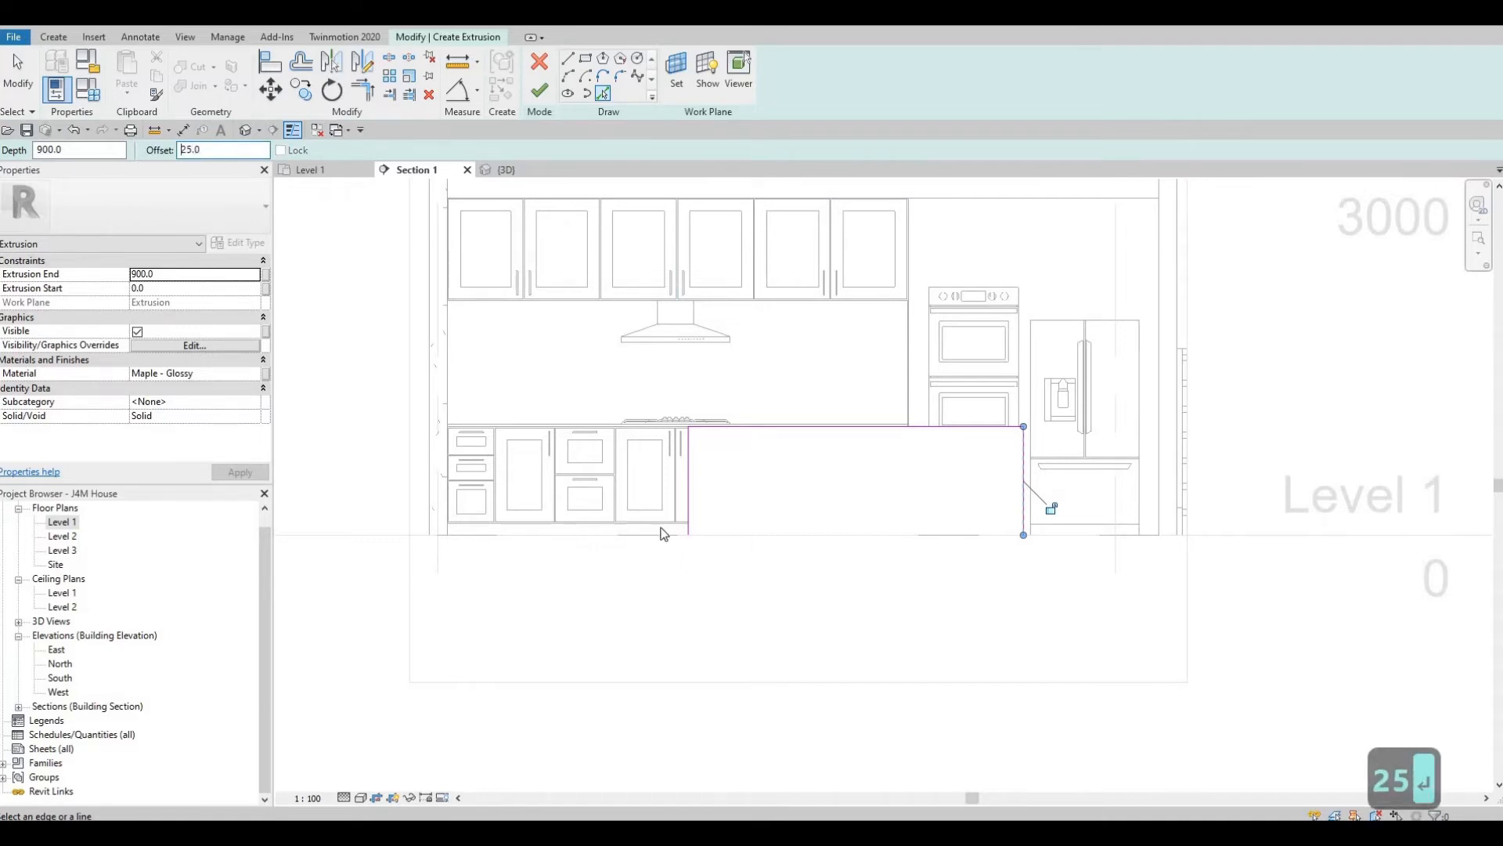
{"action": "left_click", "coordinate": [686, 467]}
{"action": "left_click", "coordinate": [741, 426]}
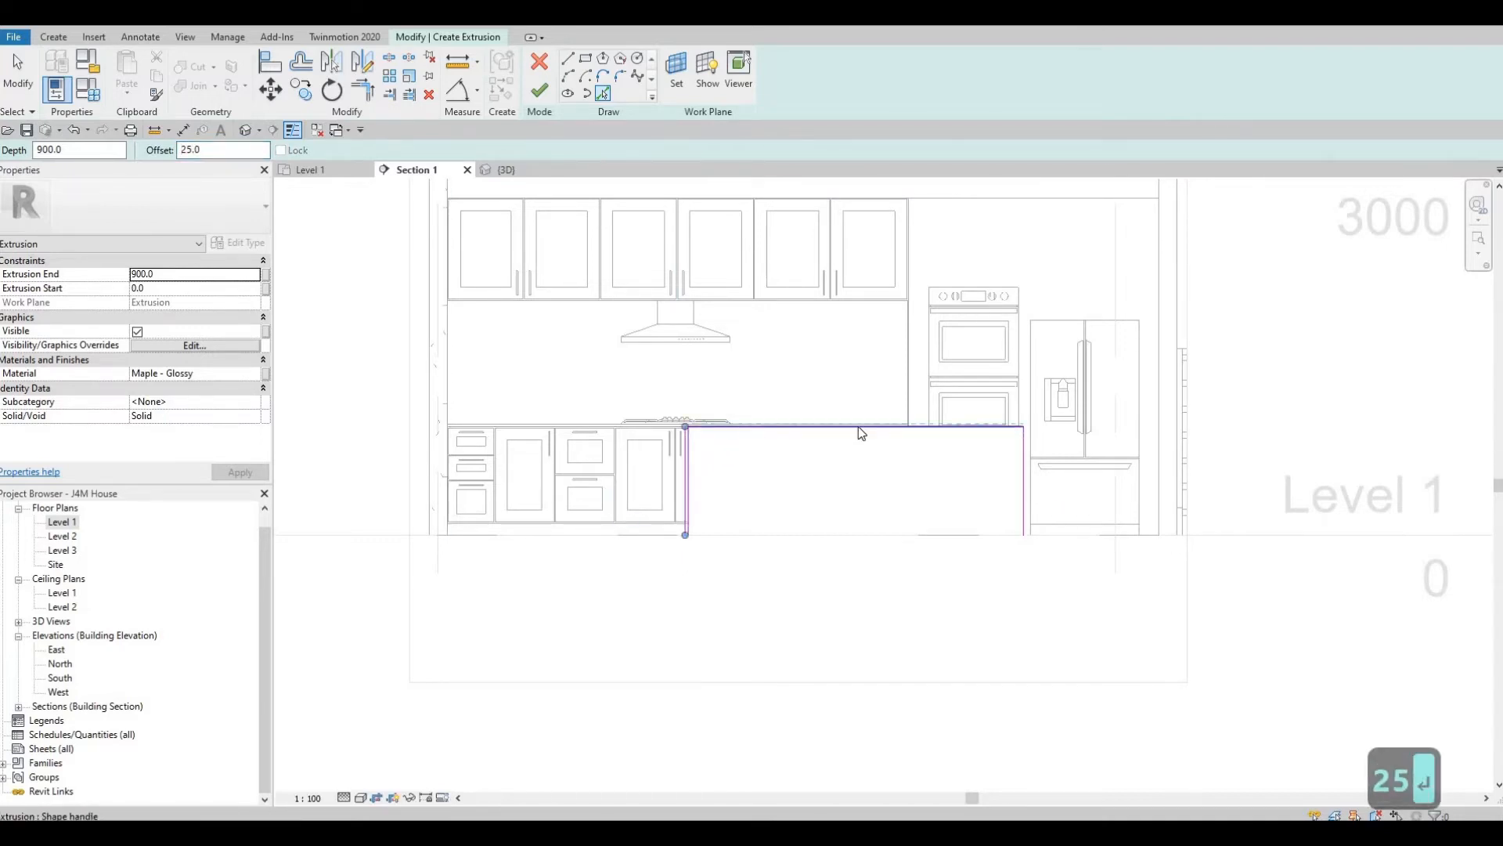
{"action": "left_click", "coordinate": [1026, 461]}
{"action": "key", "text": "Escape"}
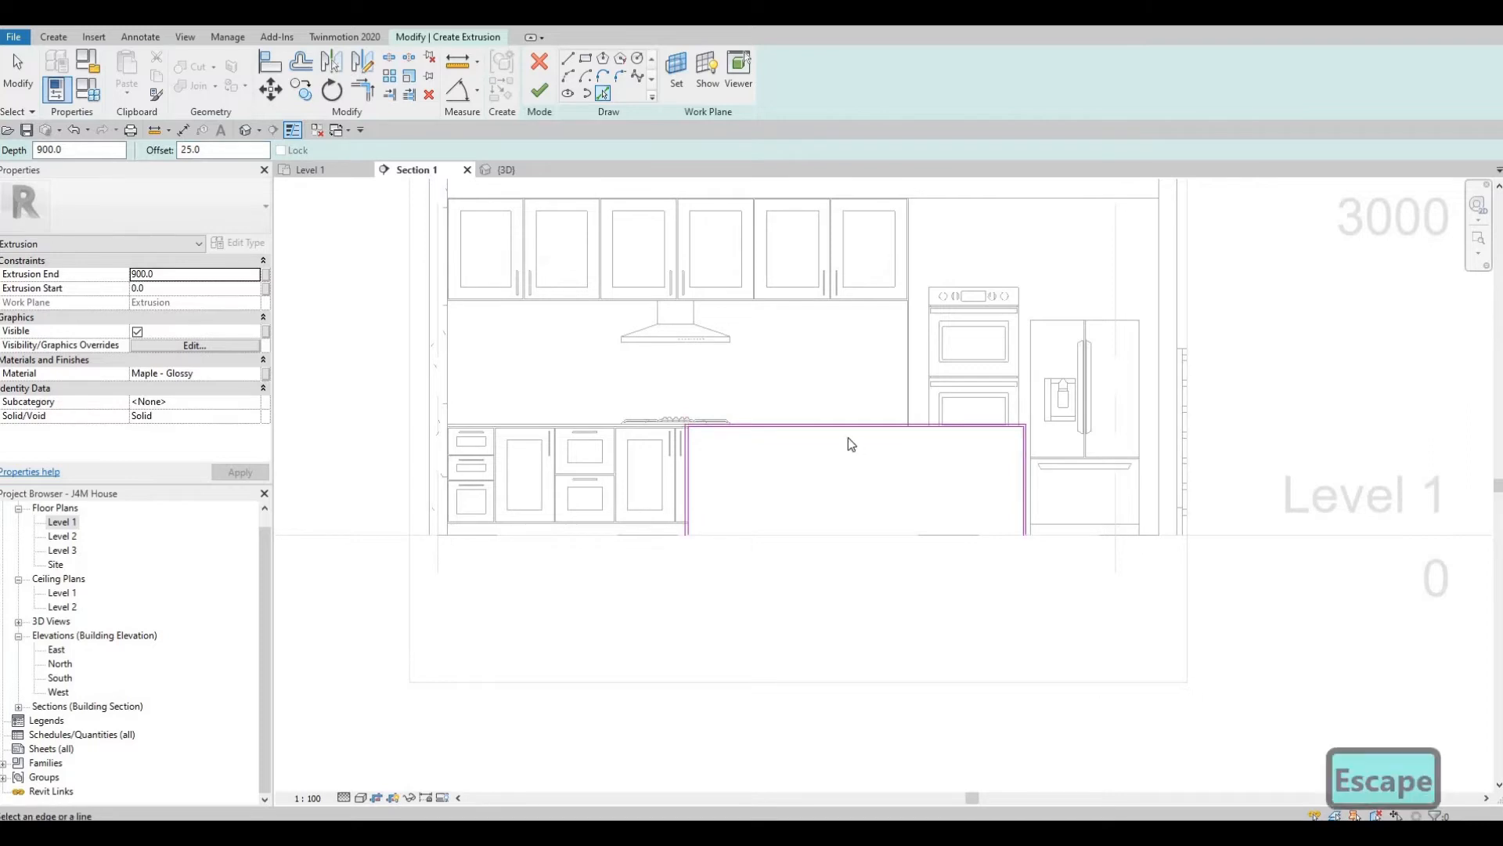
{"action": "key", "text": "Escape"}
{"action": "key", "text": "Escape"}
Step: Close the worktop profile with short lines joining the inner and outer outlines at the floor on both ends
{"action": "scroll", "coordinate": [648, 423], "scroll_direction": "up", "scroll_amount": 3}
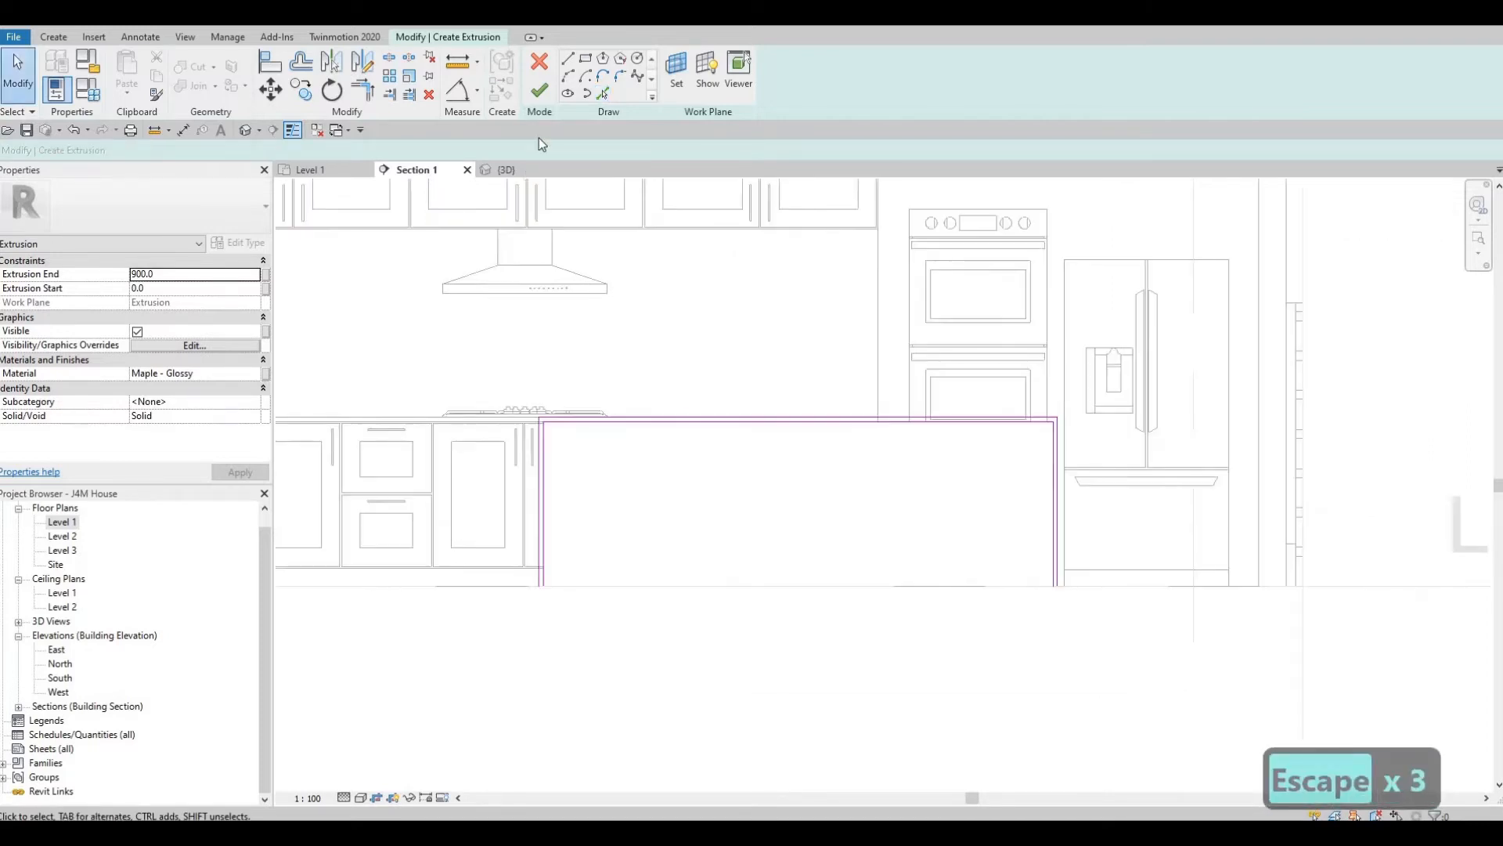
{"action": "key", "text": "l"}
{"action": "key", "text": "i"}
{"action": "scroll", "coordinate": [526, 601], "scroll_direction": "up", "scroll_amount": 5}
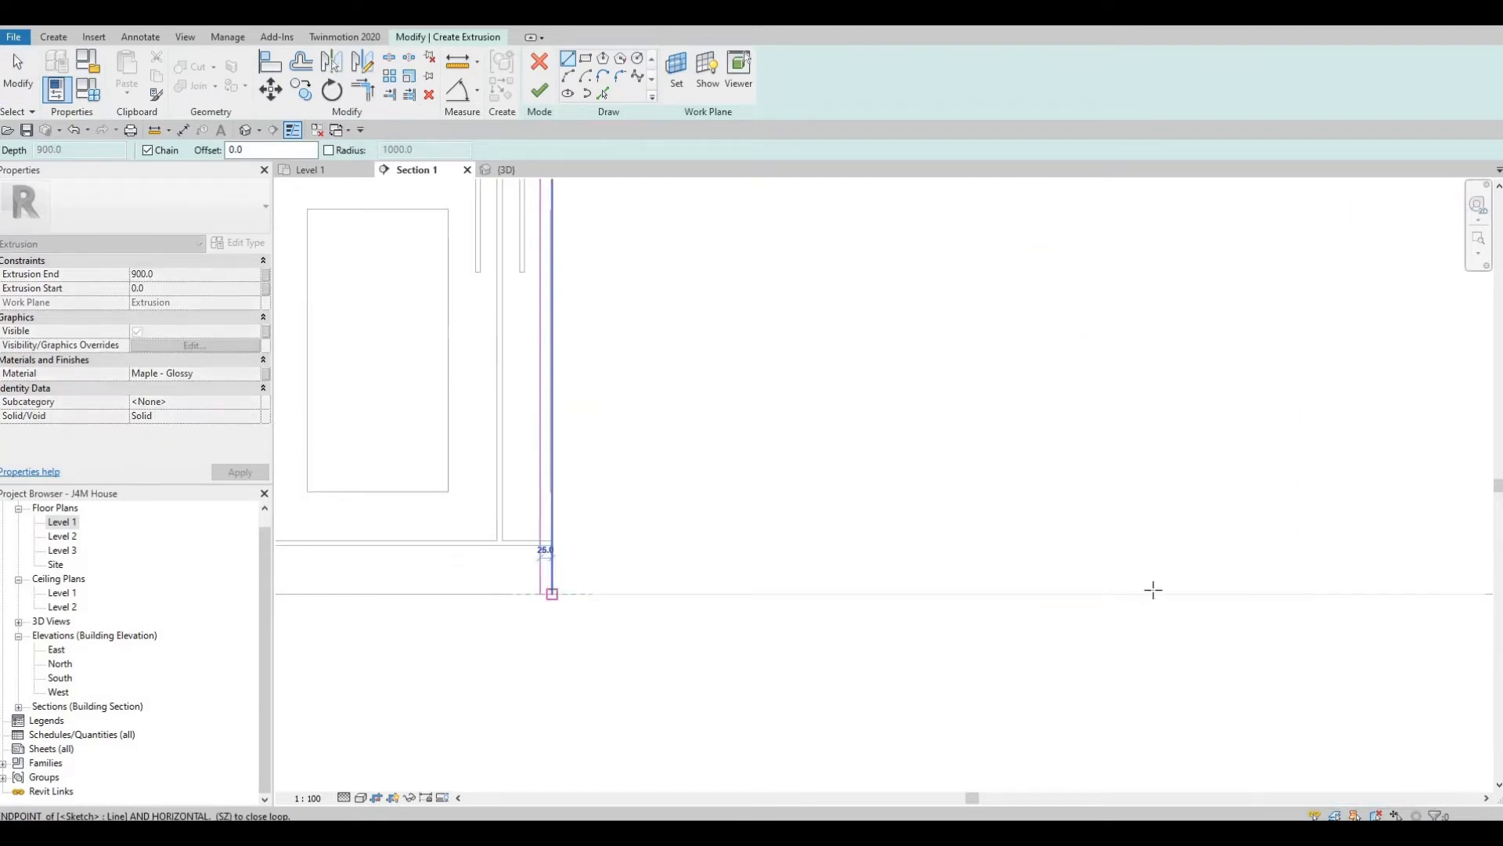
{"action": "key", "text": "Escape"}
{"action": "scroll", "coordinate": [1359, 597], "scroll_direction": "down", "scroll_amount": 5}
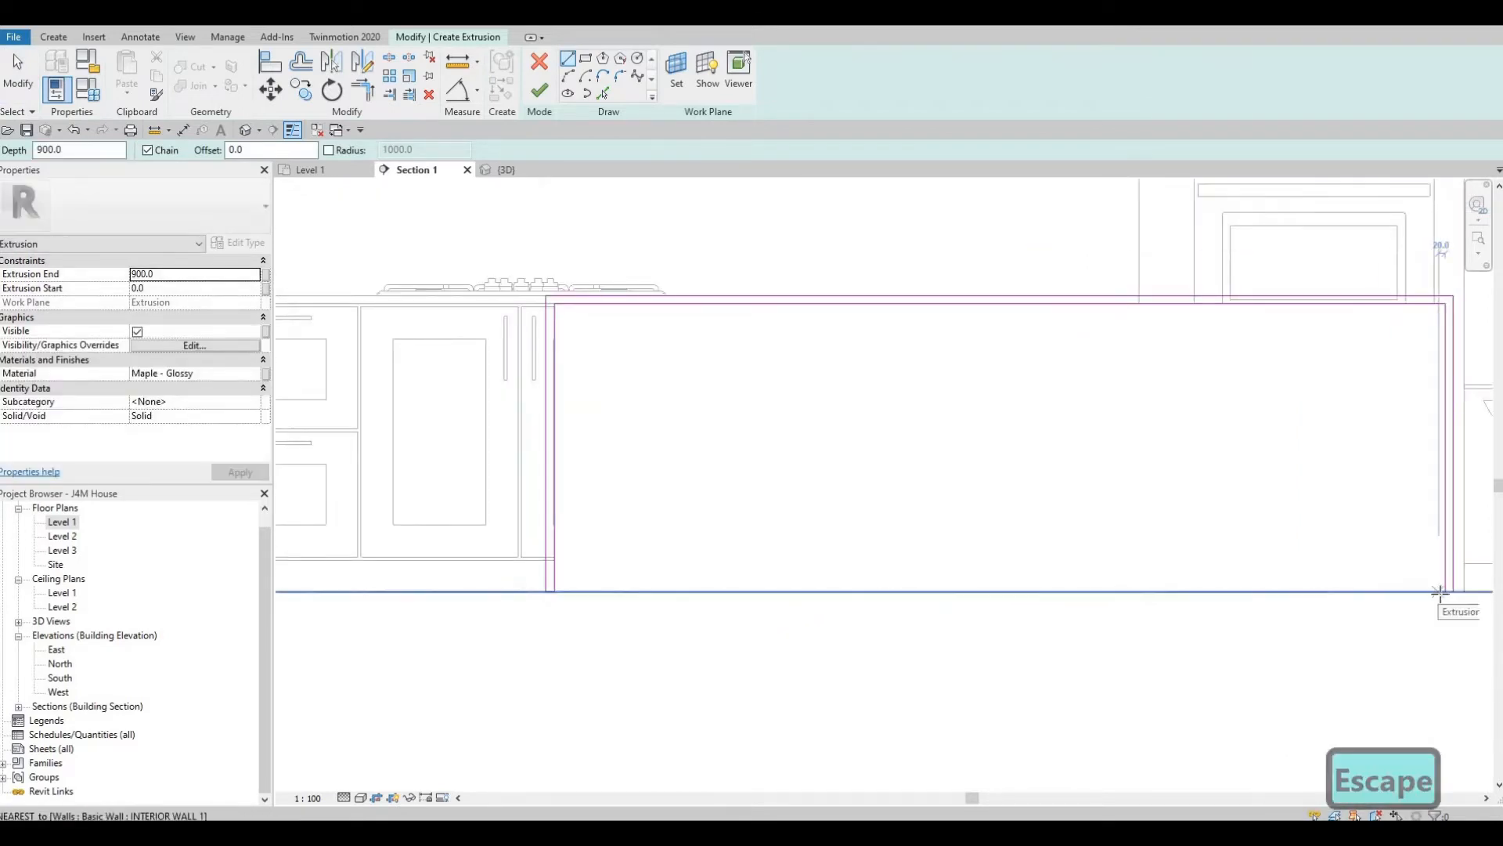
{"action": "left_click", "coordinate": [1445, 591]}
{"action": "key", "text": "Escape"}
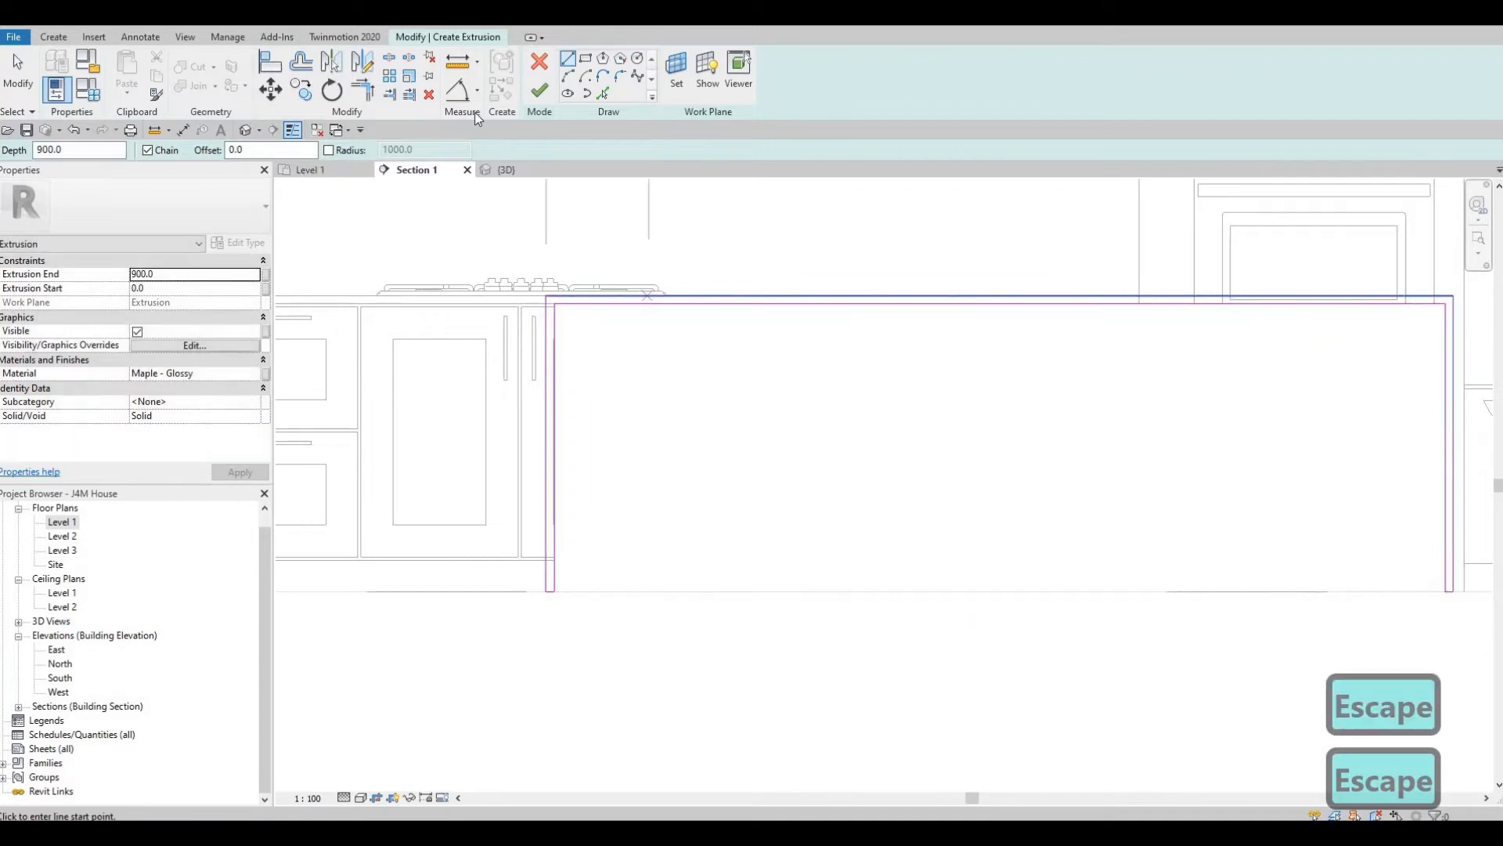
Step: Finish the worktop profile sketch and bring up the resulting extrusion in the 3D view
{"action": "key", "text": "Escape"}
{"action": "left_click", "coordinate": [539, 92]}
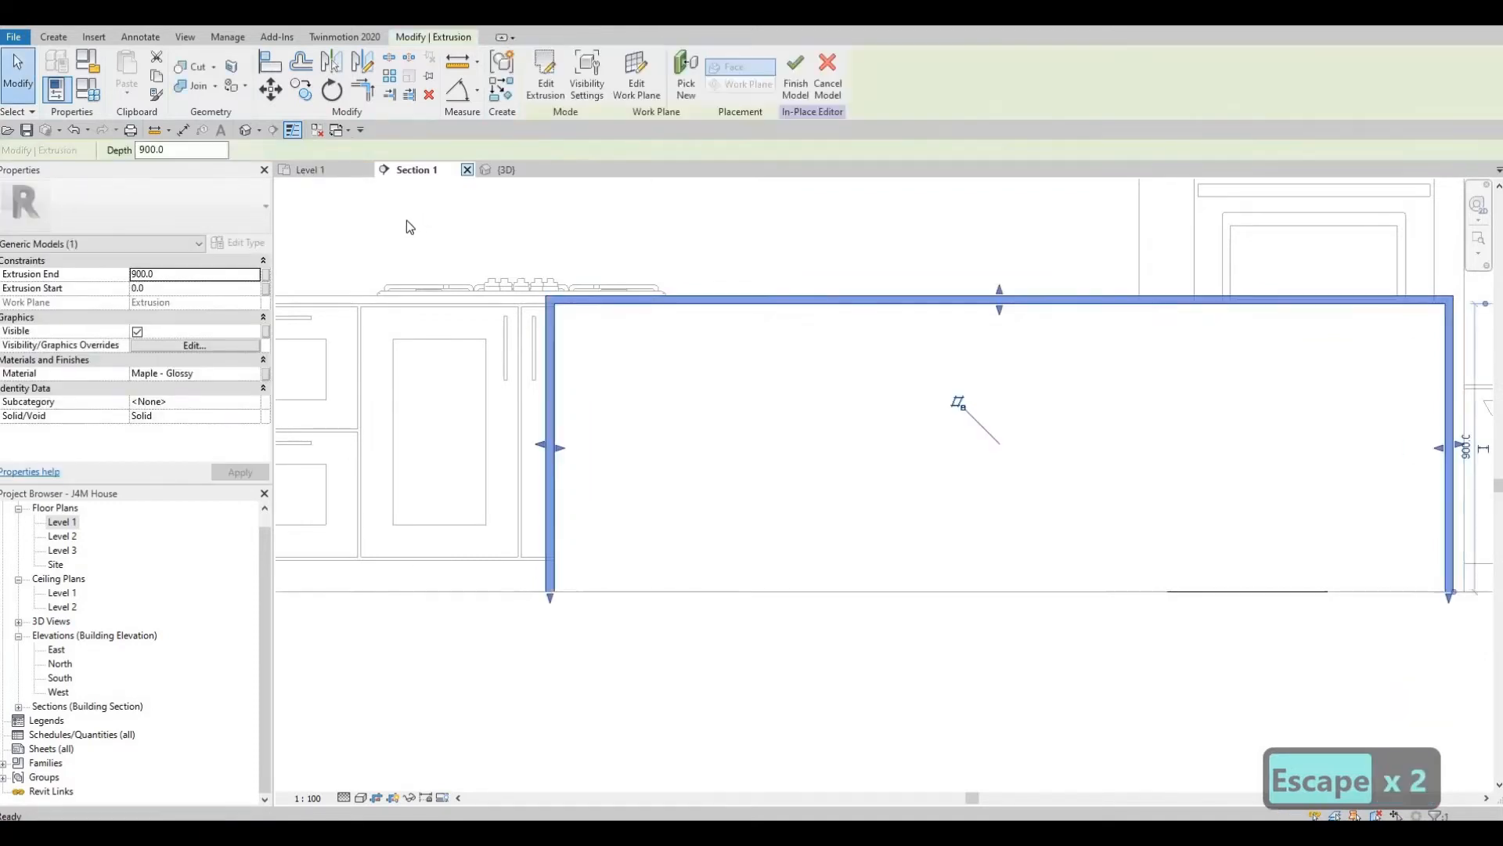
{"action": "left_click", "coordinate": [499, 170]}
{"action": "scroll", "coordinate": [584, 376], "scroll_direction": "down", "scroll_amount": 2}
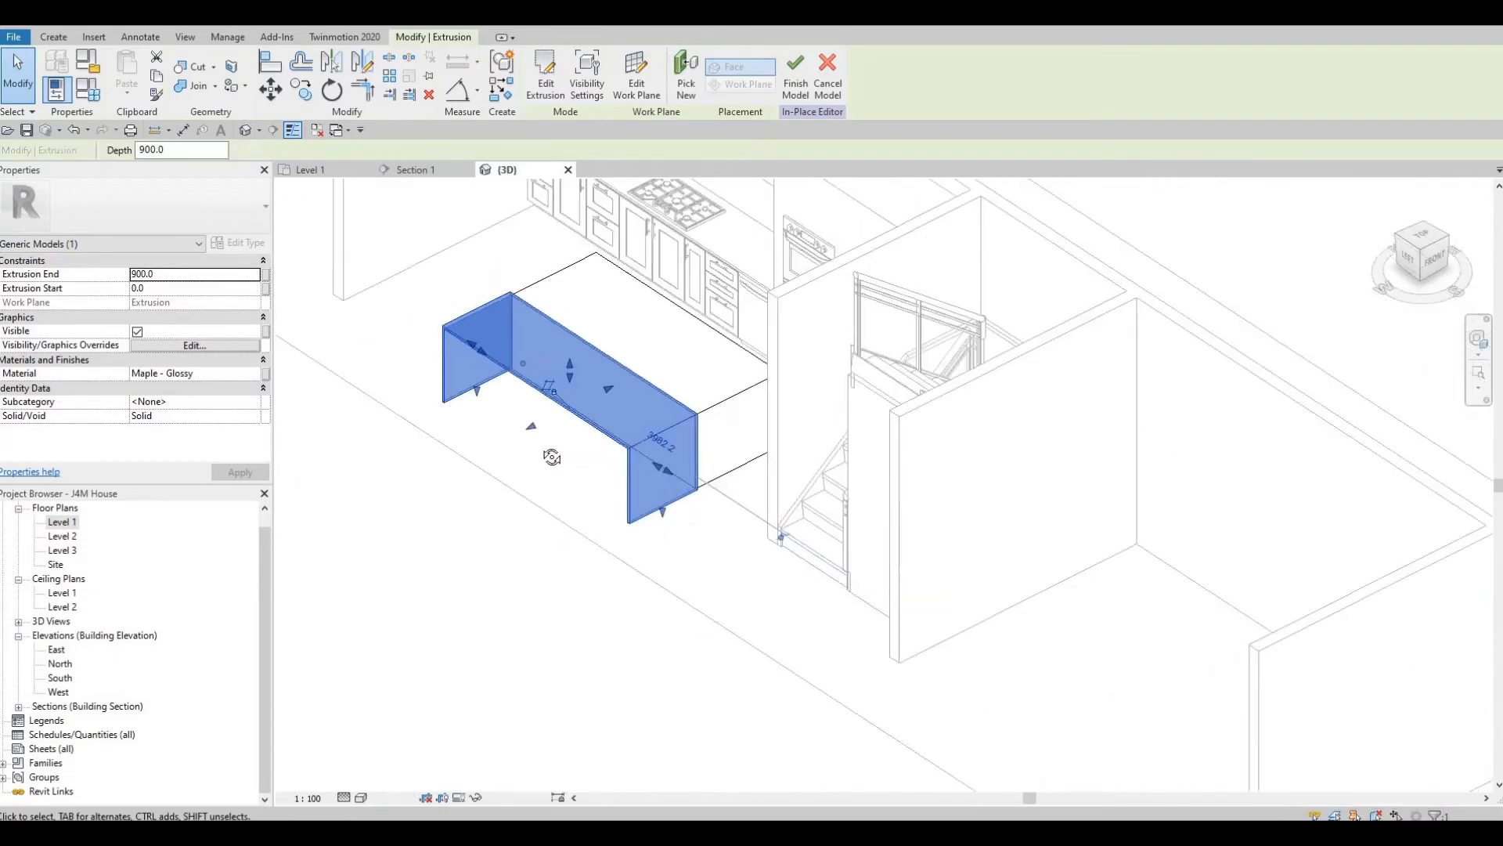
Step: Stretch the worktop extrusion across the full island and past its seating side, to a depth of about 1532 mm
{"action": "middle_click_drag", "start_coordinate": [611, 409], "coordinate": [614, 392], "text": "shift"}
{"action": "left_click_drag", "start_coordinate": [672, 382], "coordinate": [721, 363]}
{"action": "left_click_drag", "start_coordinate": [631, 423], "coordinate": [591, 417]}
{"action": "left_click_drag", "start_coordinate": [688, 335], "coordinate": [700, 351]}
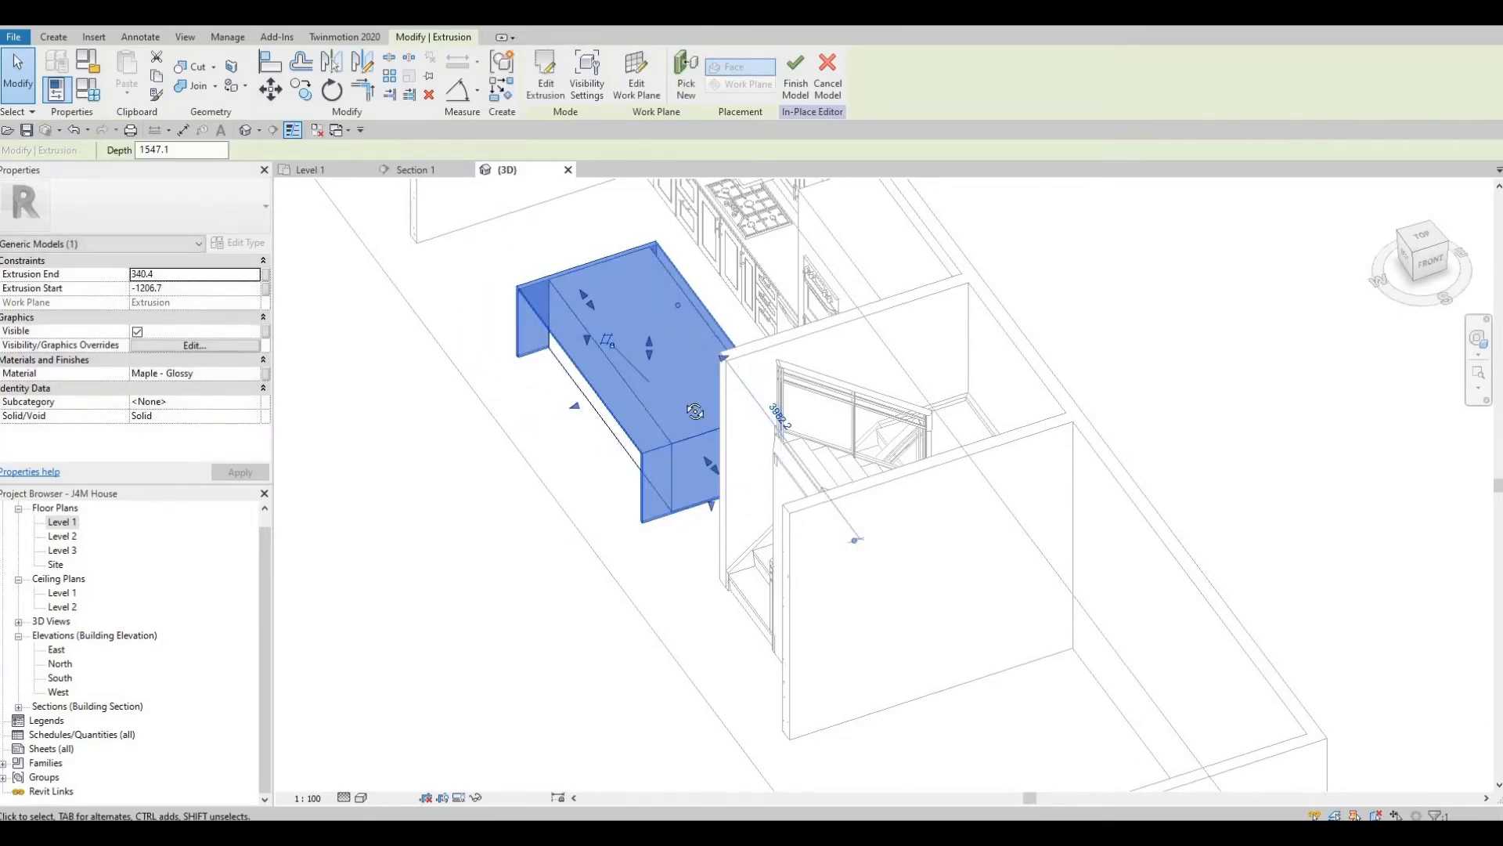
{"action": "middle_click_drag", "start_coordinate": [829, 454], "coordinate": [704, 321], "text": "shift"}
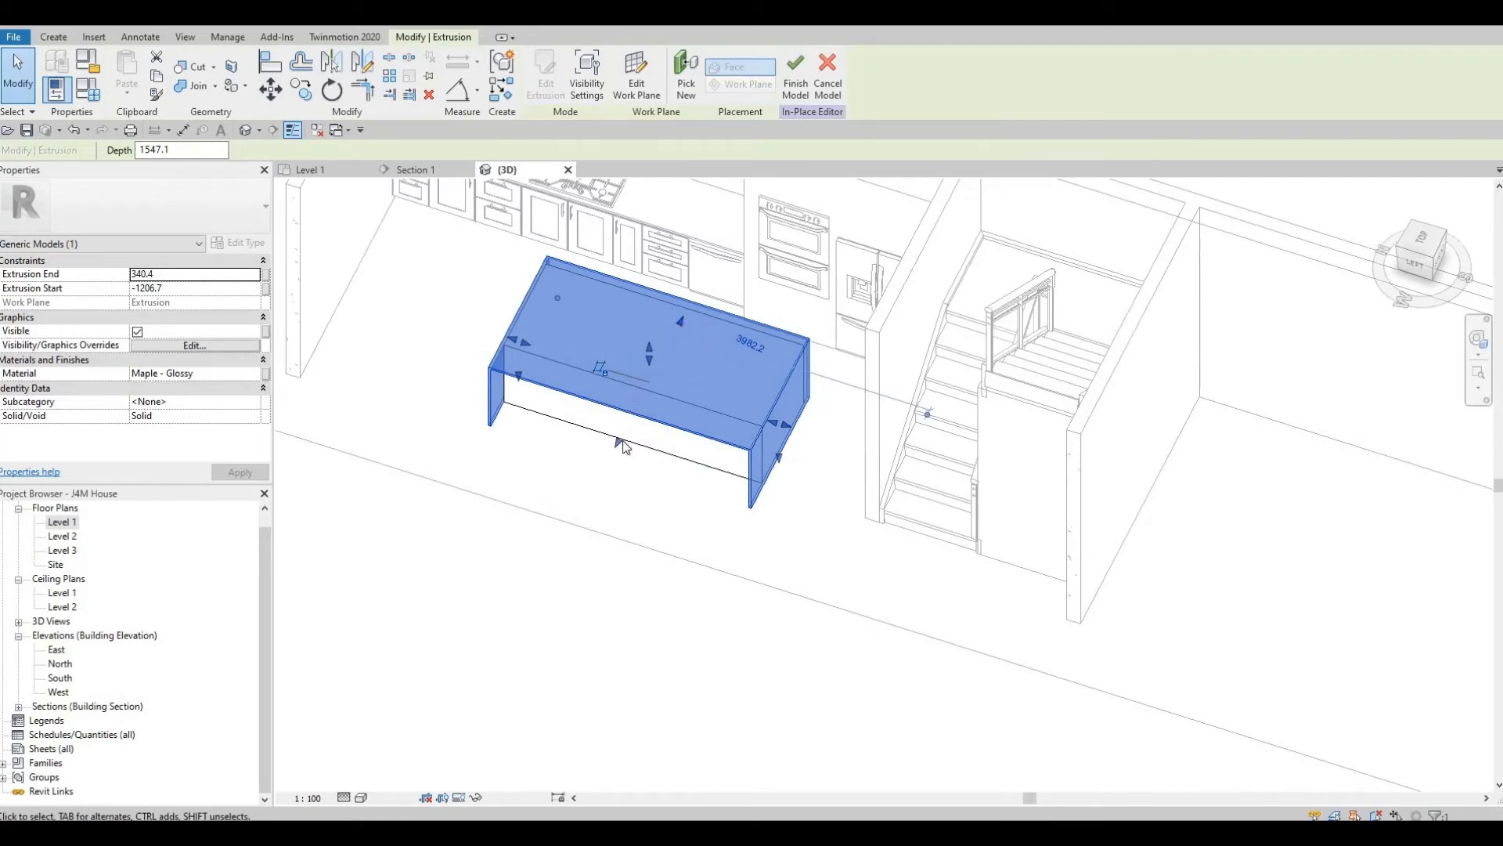
{"action": "left_click_drag", "start_coordinate": [619, 445], "coordinate": [672, 347]}
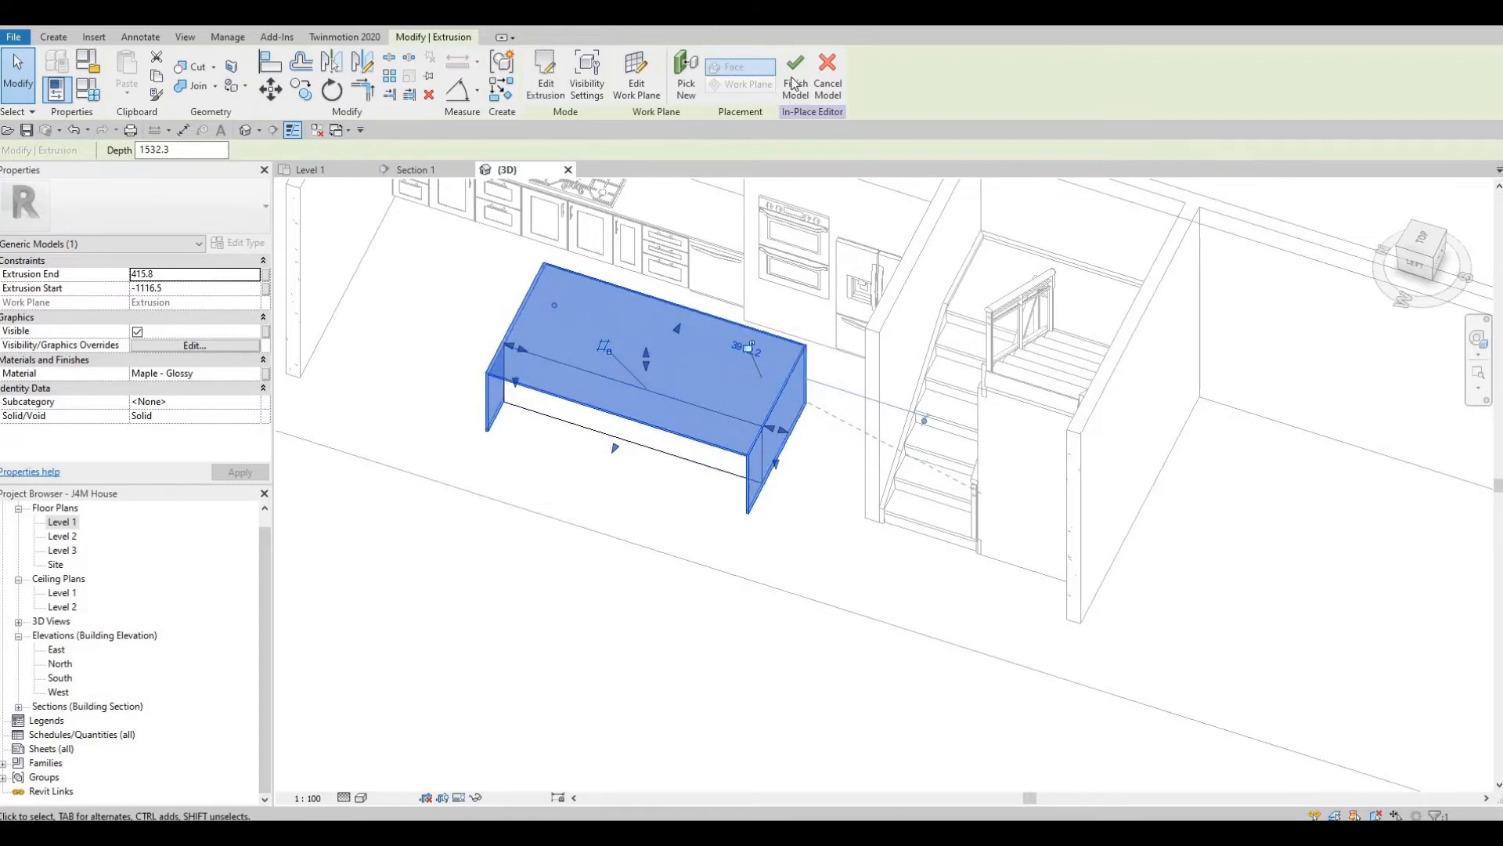
Step: Assign the Rubble material from the AEC Materials Stone library to the worktop and finish the in-place model
{"action": "left_click", "coordinate": [262, 375]}
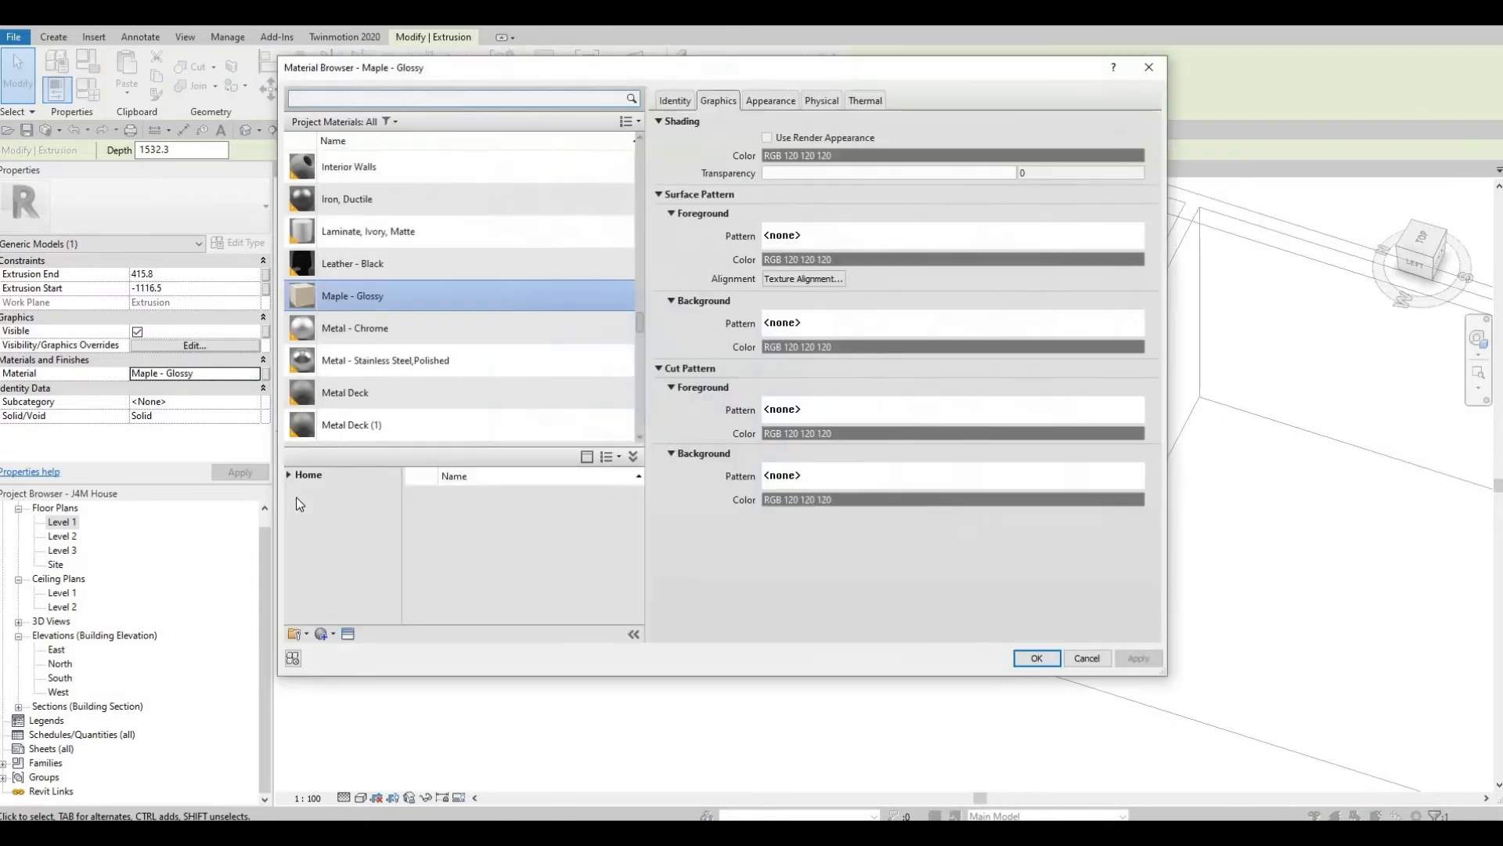
{"action": "left_click", "coordinate": [291, 477]}
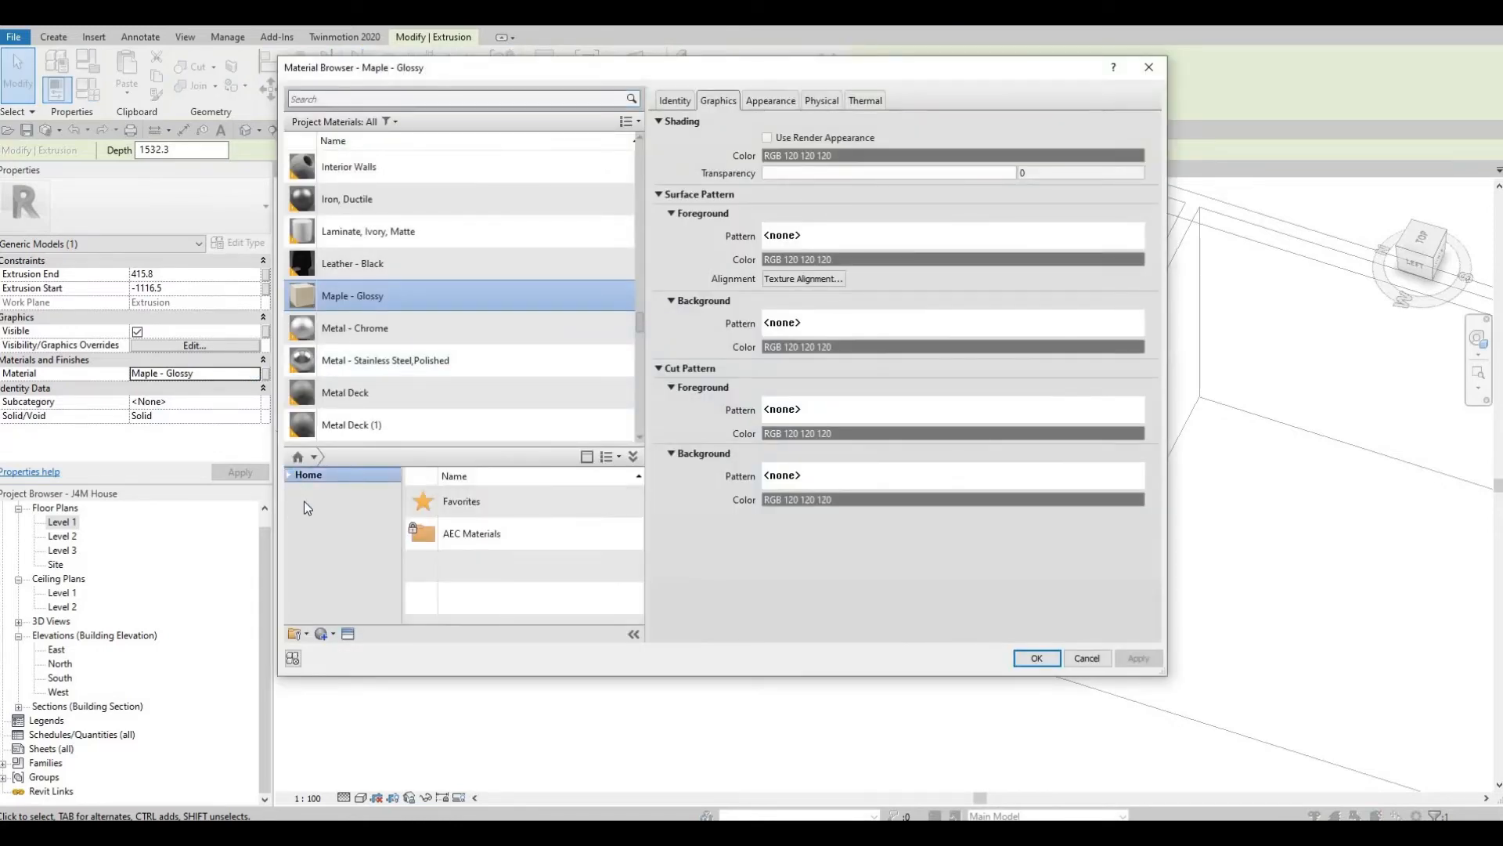
{"action": "left_click", "coordinate": [296, 504]}
{"action": "scroll", "coordinate": [337, 548], "scroll_direction": "down", "scroll_amount": 3}
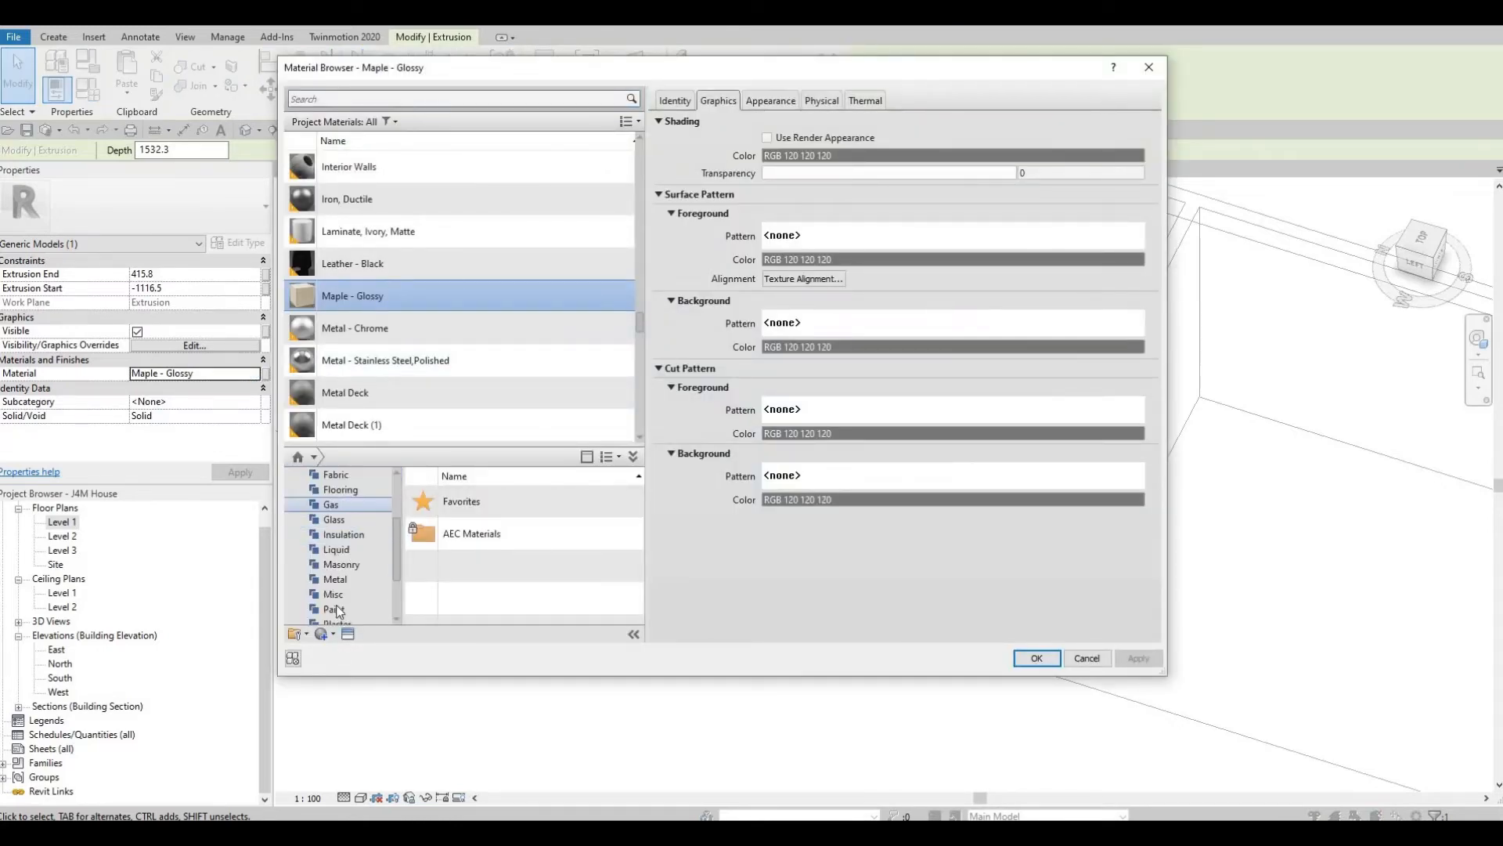
{"action": "left_click", "coordinate": [335, 609]}
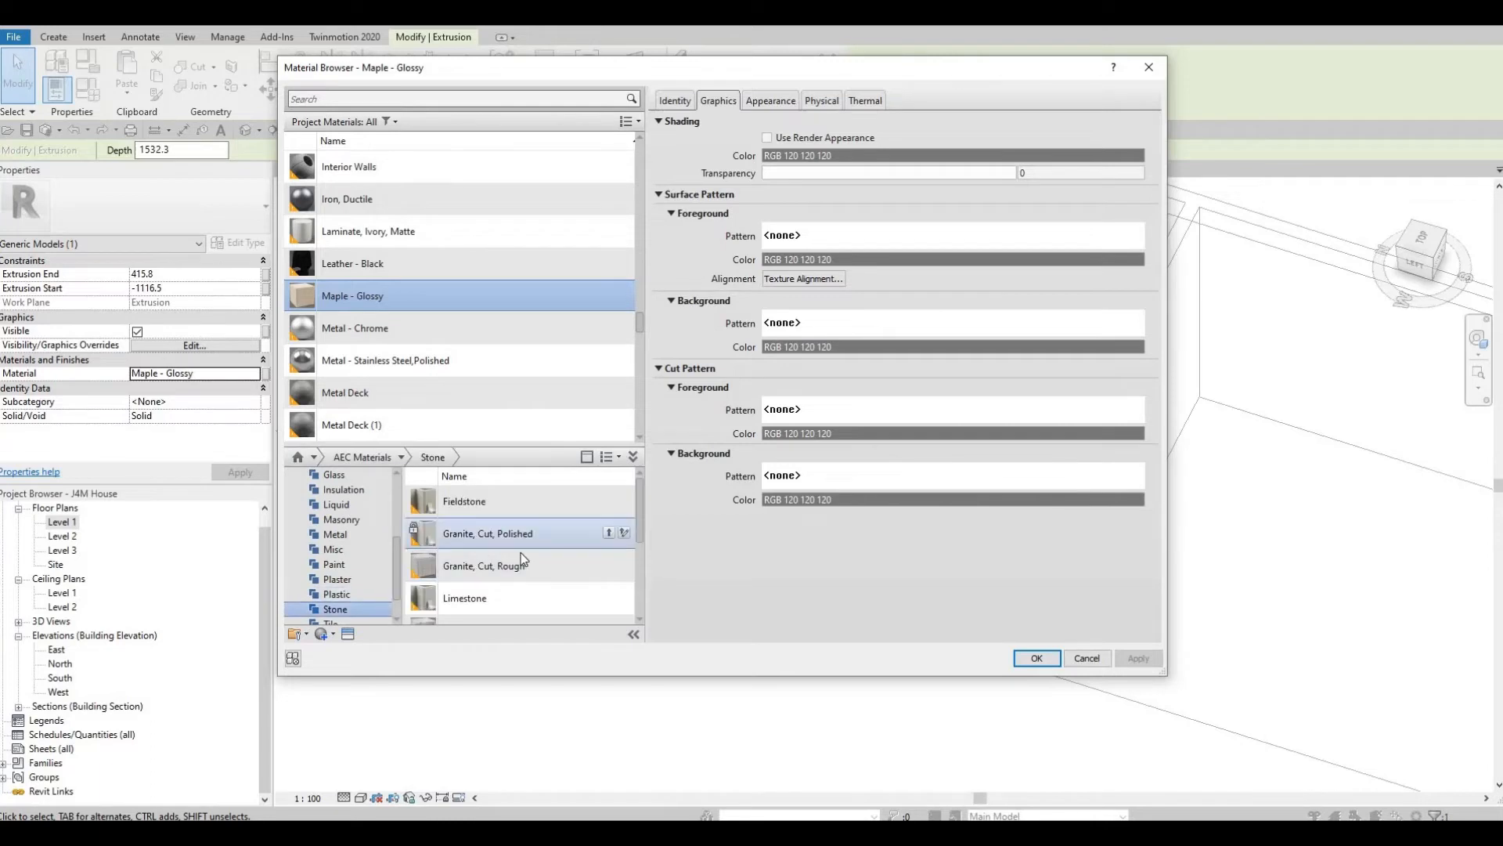
{"action": "scroll", "coordinate": [522, 558], "scroll_direction": "down", "scroll_amount": 3}
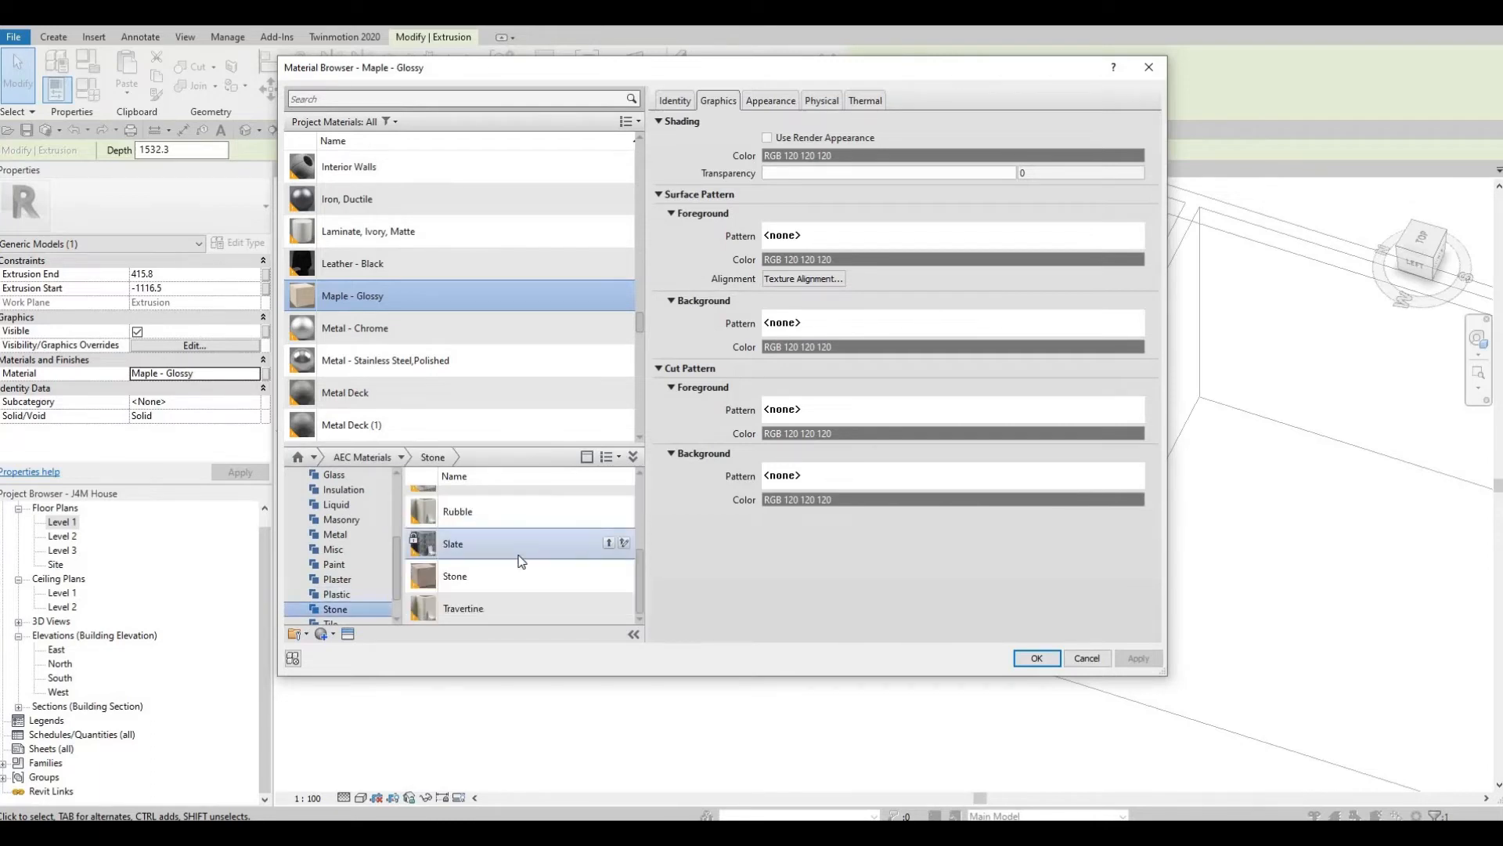
{"action": "left_click", "coordinate": [608, 510]}
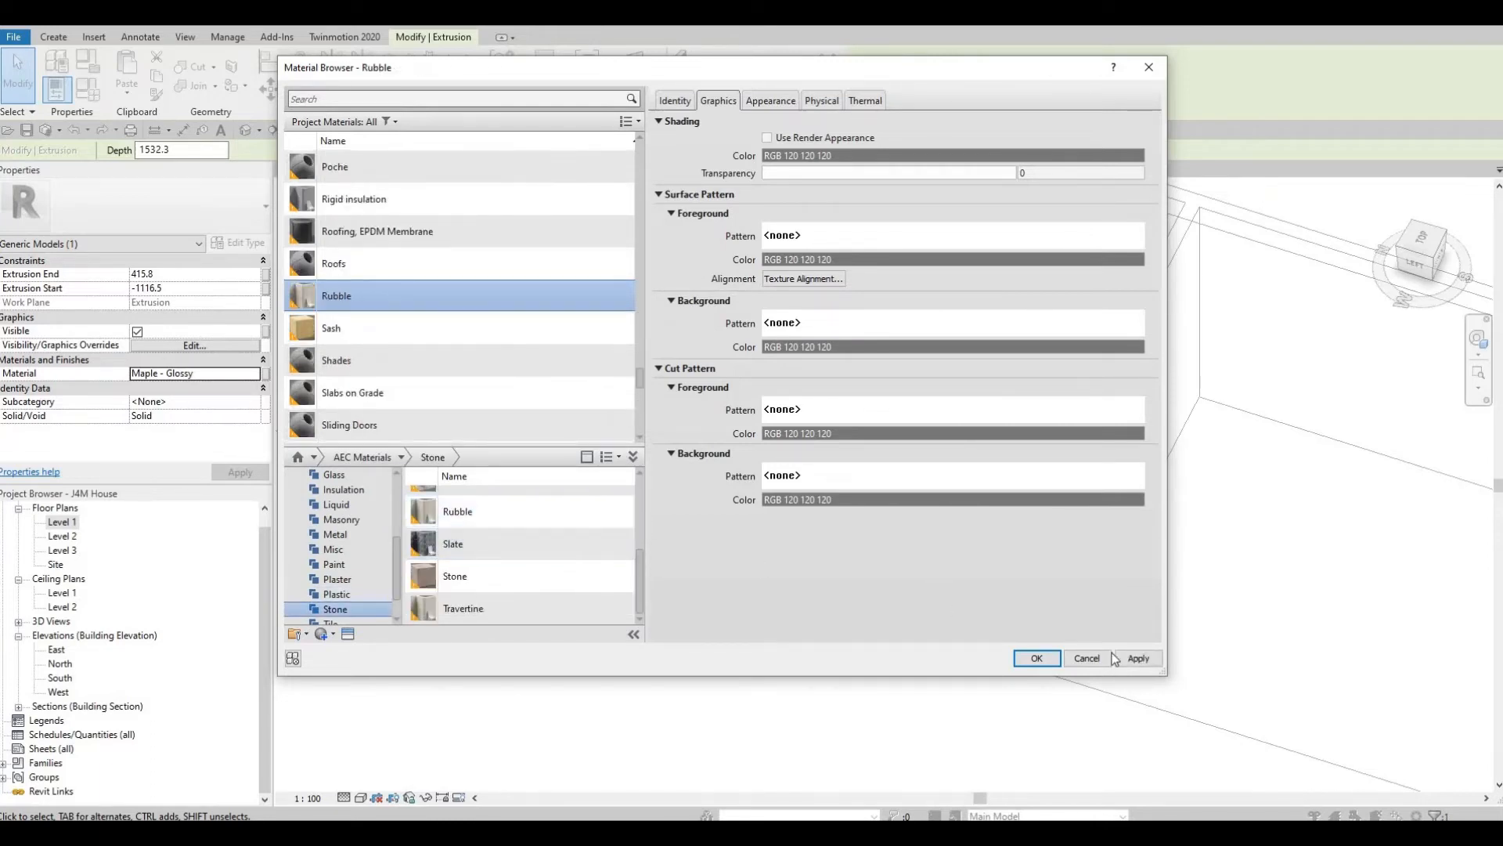
{"action": "left_click", "coordinate": [1050, 662]}
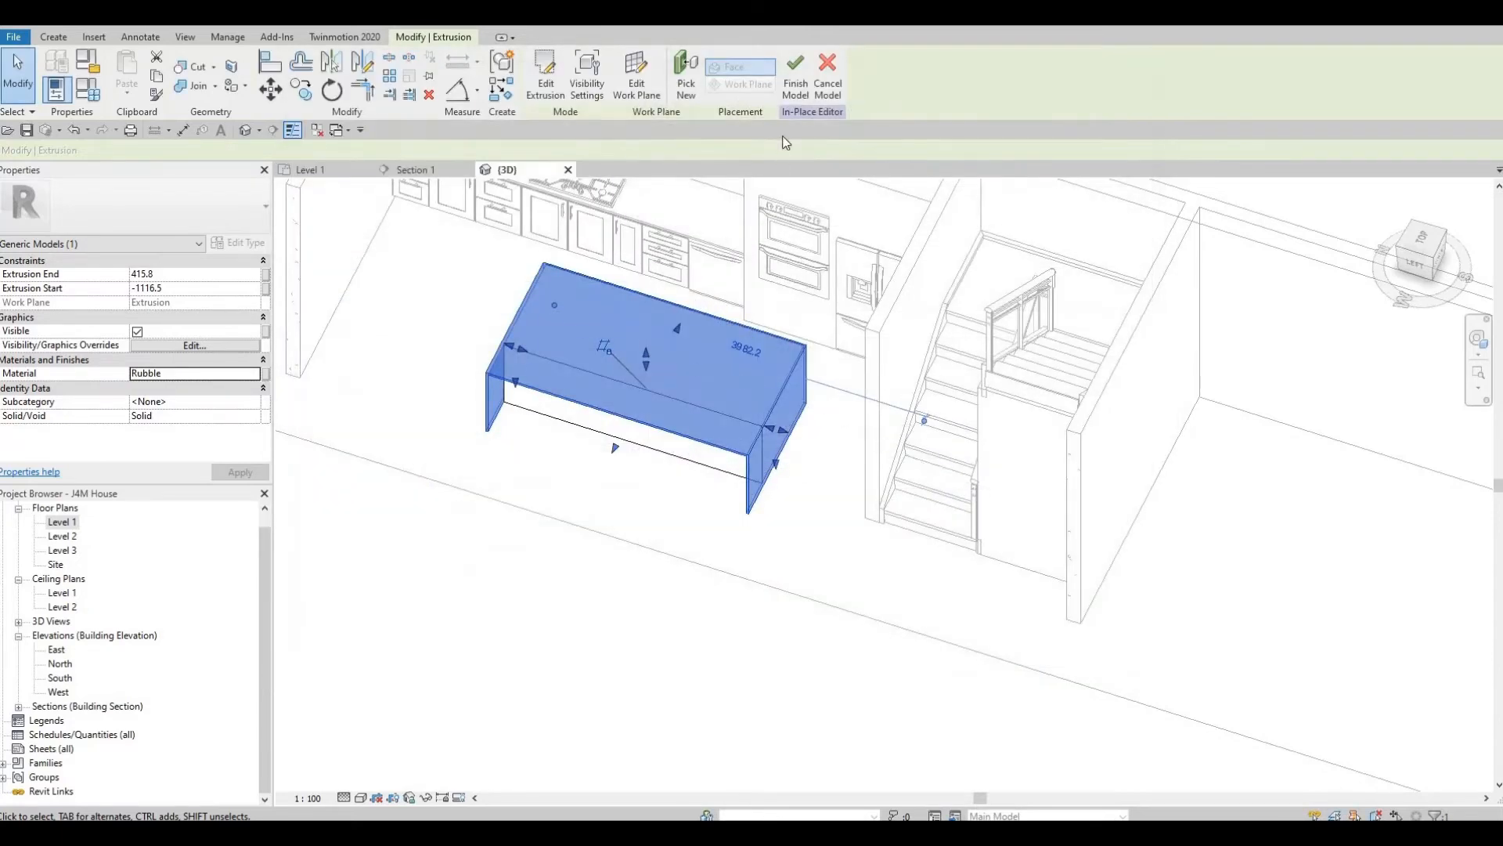
{"action": "left_click", "coordinate": [795, 92]}
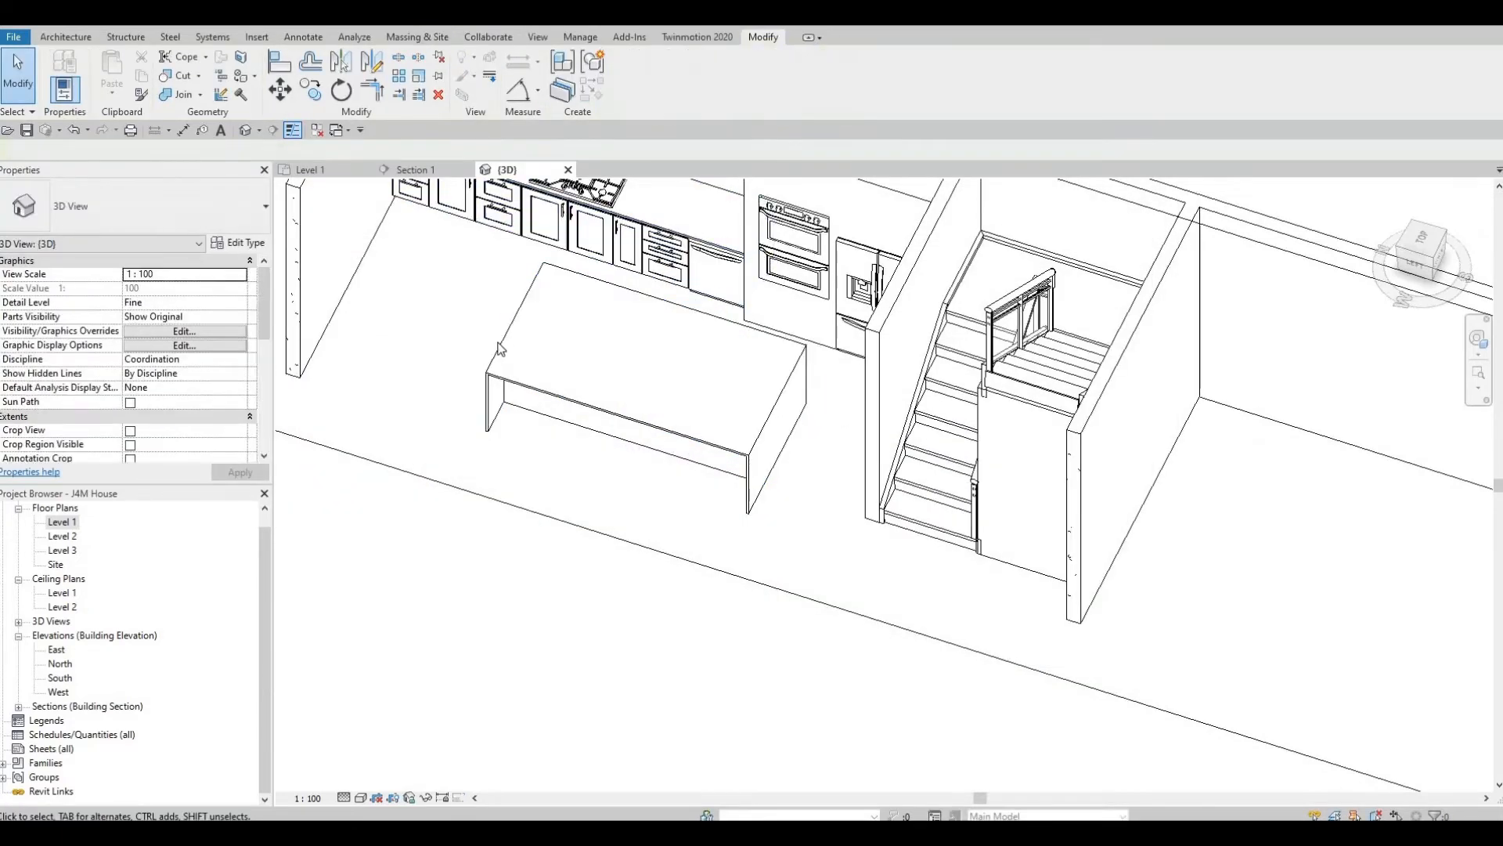
Step: Open the Level 1 floor plan and check the extent of the island worktop in the kitchen
{"action": "key", "text": "Escape"}
{"action": "double_click", "coordinate": [63, 522]}
{"action": "scroll", "coordinate": [705, 505], "scroll_direction": "down", "scroll_amount": 1}
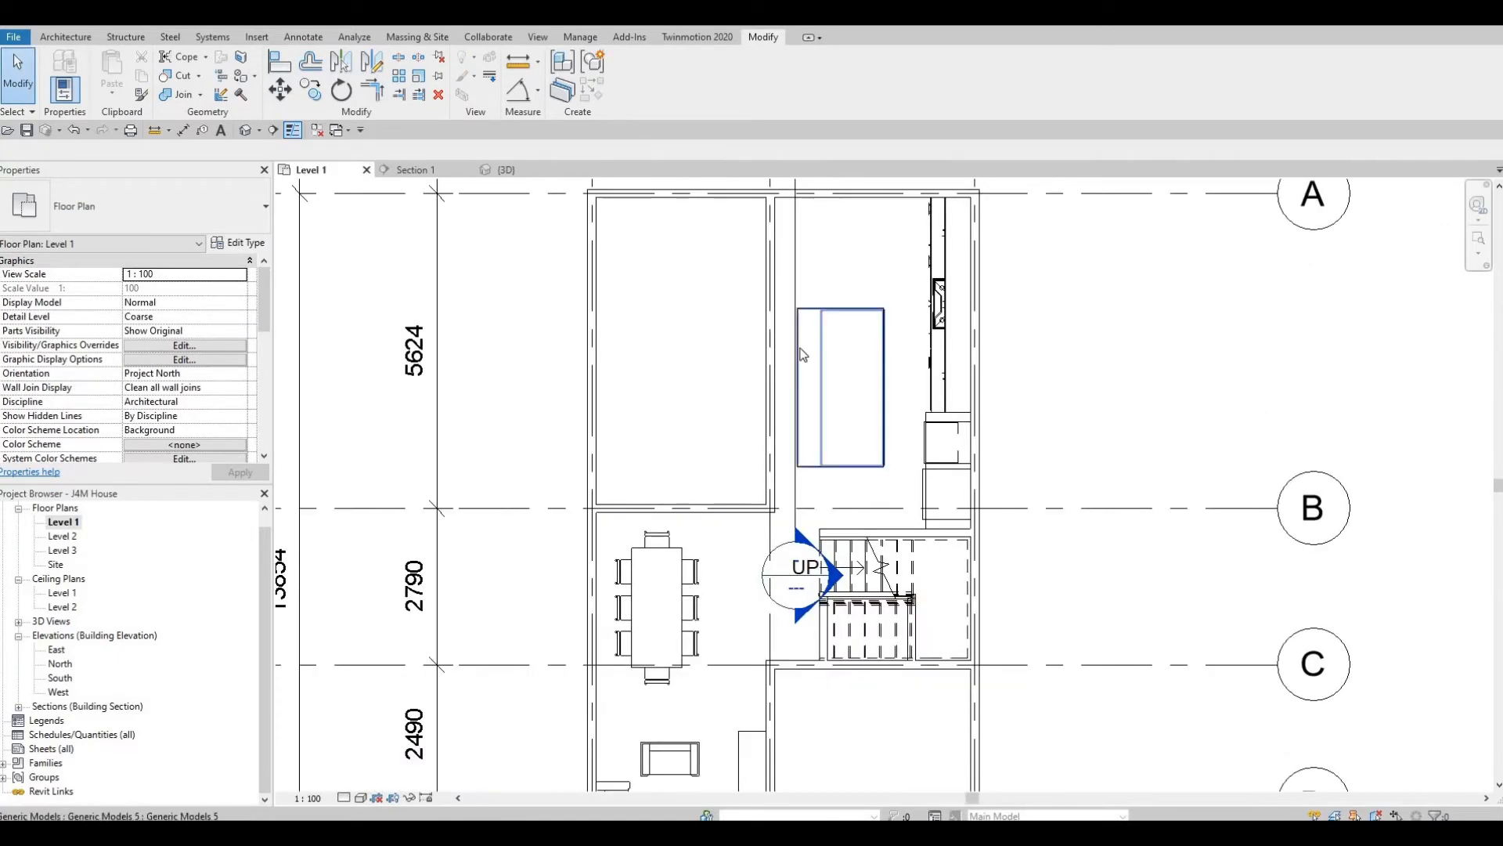
{"action": "left_click", "coordinate": [810, 401]}
{"action": "scroll", "coordinate": [806, 392], "scroll_direction": "up", "scroll_amount": 2}
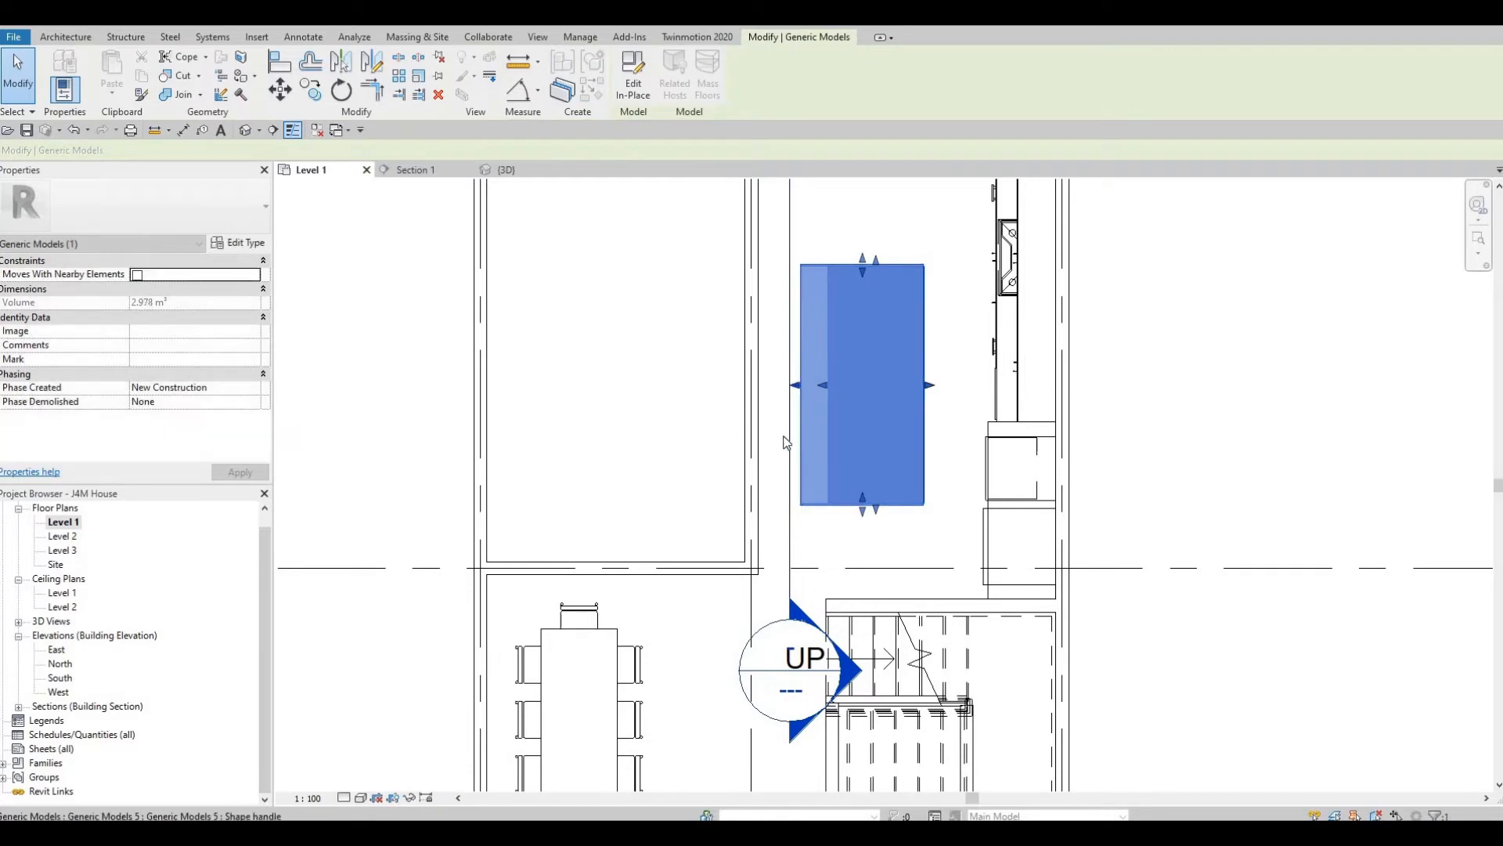
{"action": "key", "text": "Escape"}
{"action": "key", "text": "Escape"}
{"action": "key", "text": "Escape"}
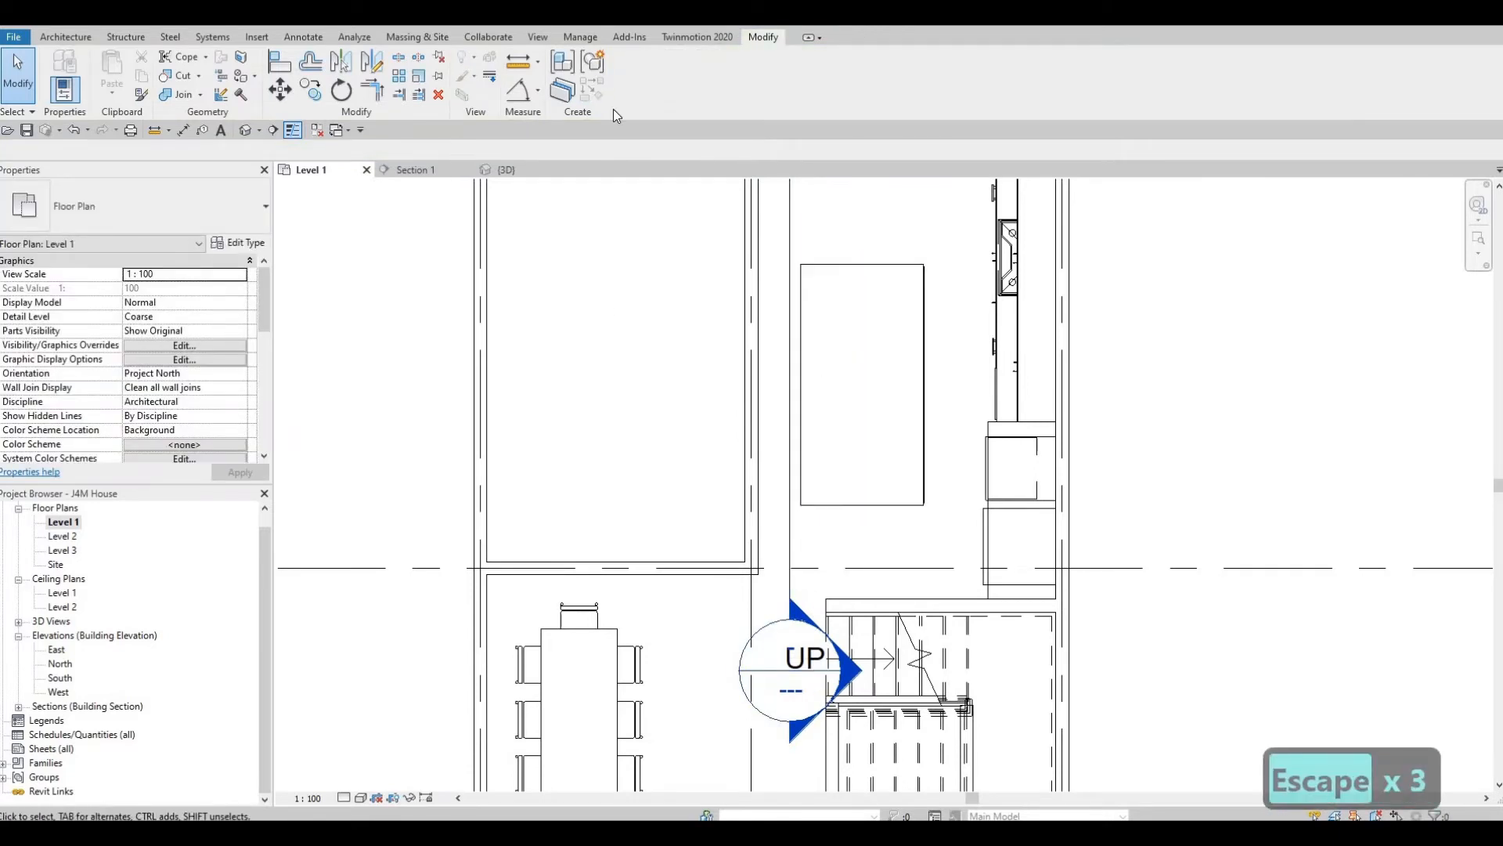
Step: Start loading a family and browse to the Seating folder under Furniture in the Canada library
{"action": "left_click", "coordinate": [260, 37]}
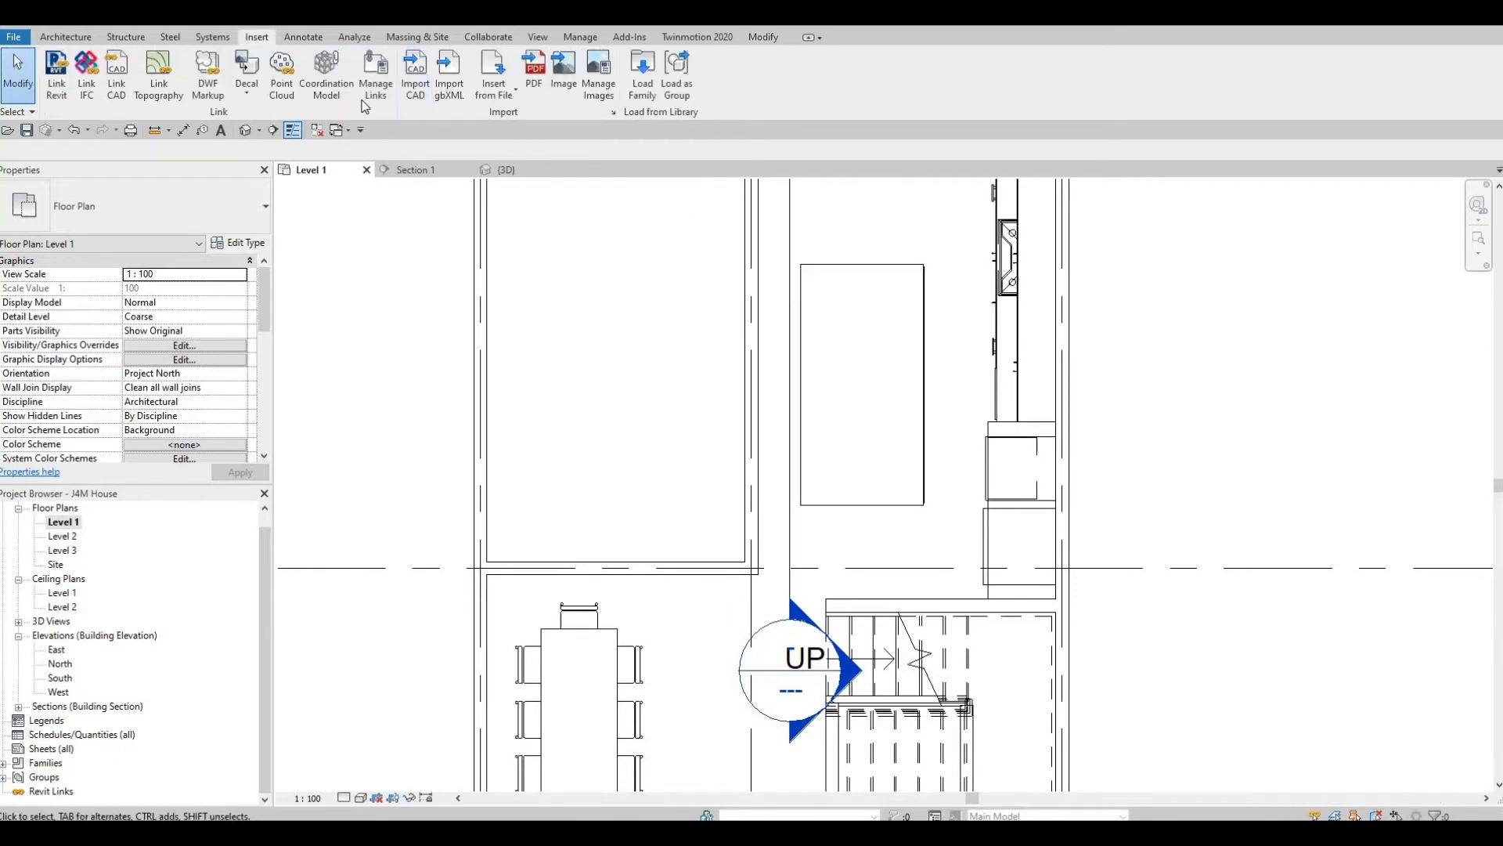
{"action": "left_click", "coordinate": [640, 77]}
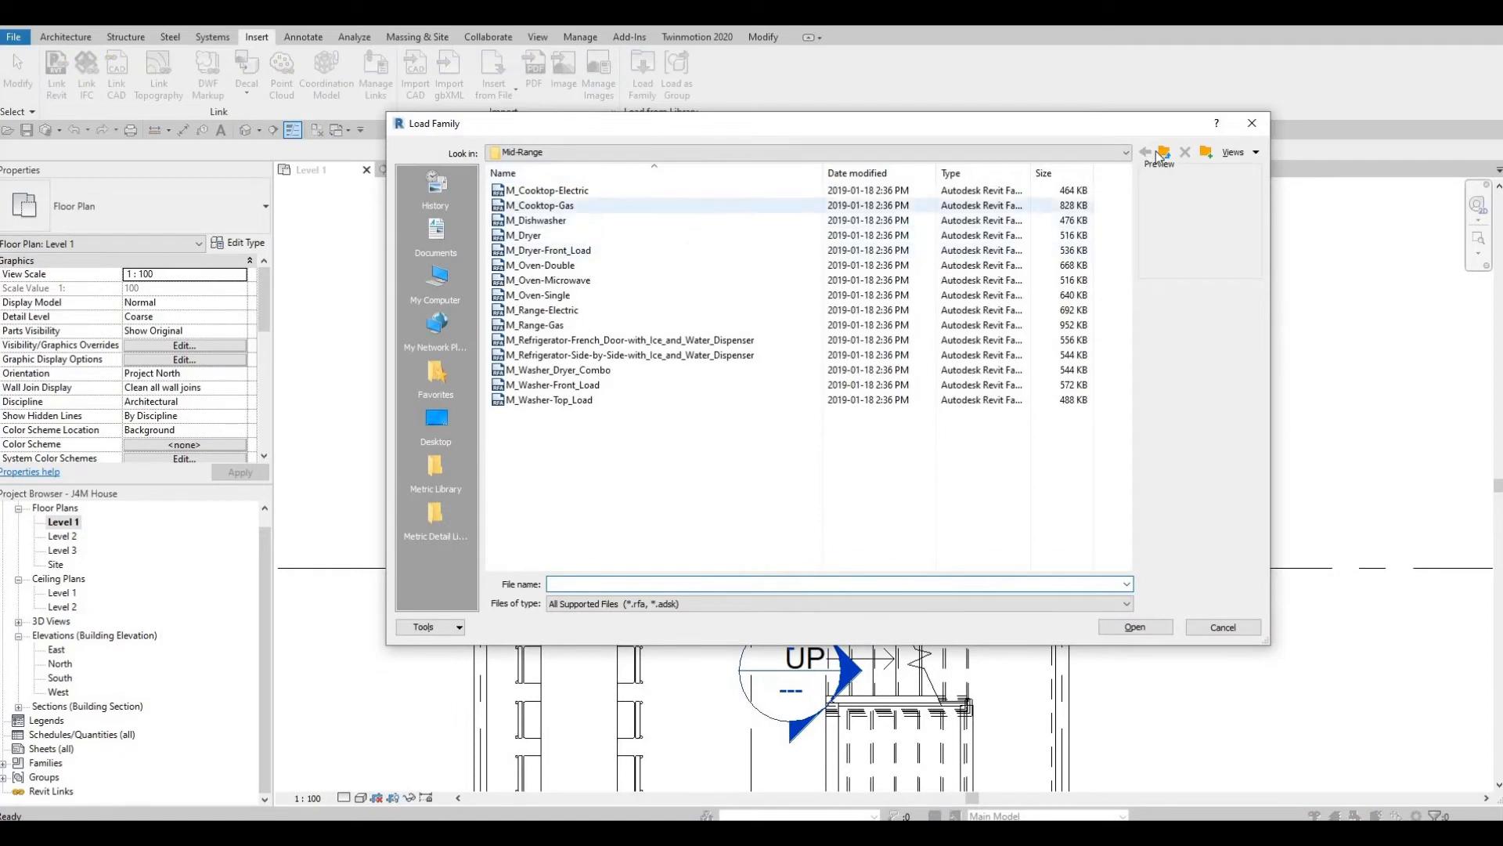
{"action": "left_click", "coordinate": [1165, 152]}
{"action": "left_click", "coordinate": [1165, 152]}
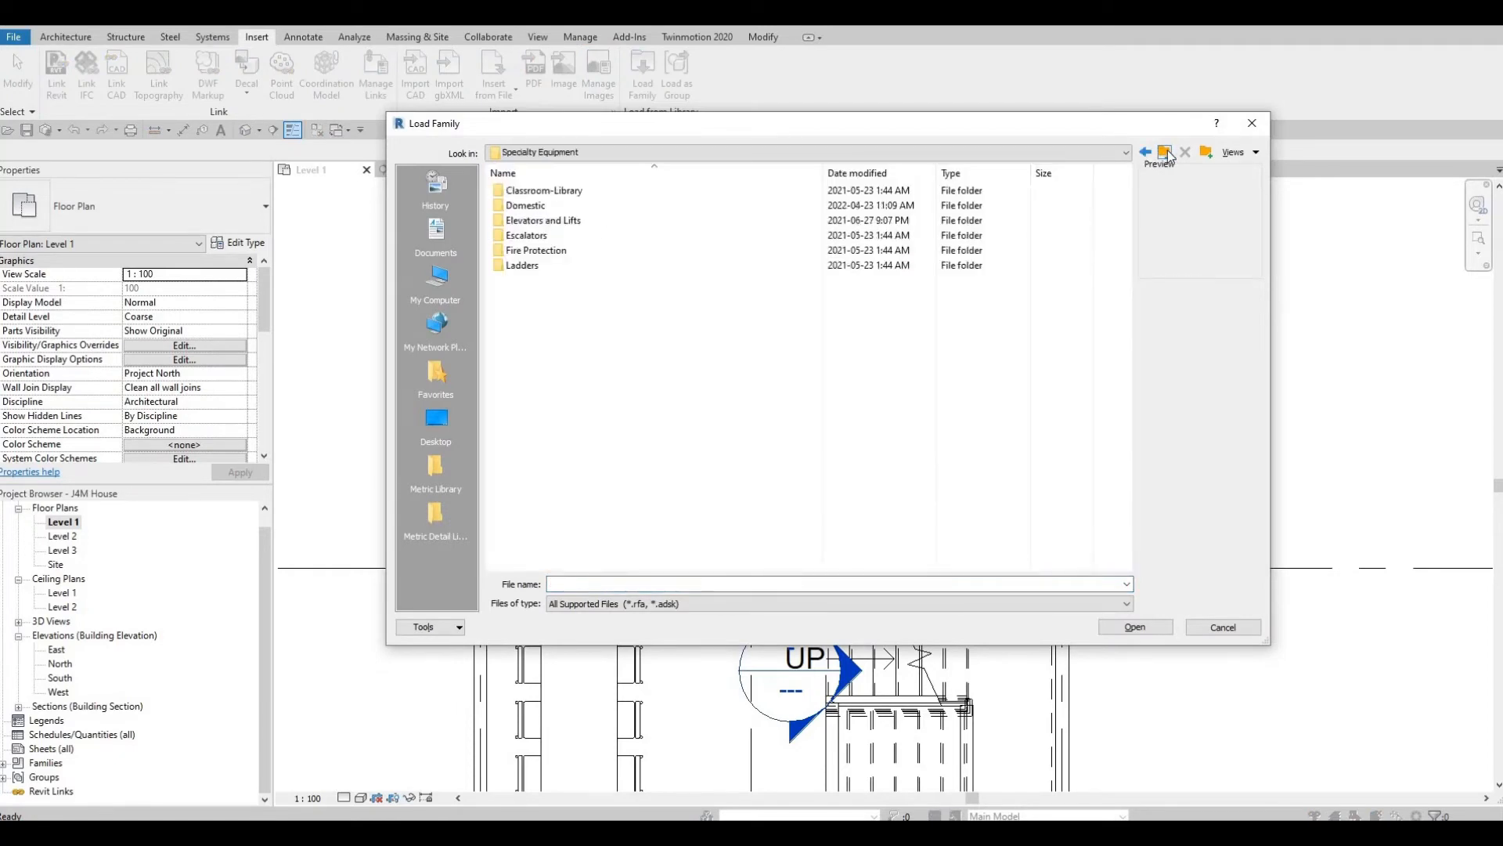
{"action": "left_click", "coordinate": [1167, 153]}
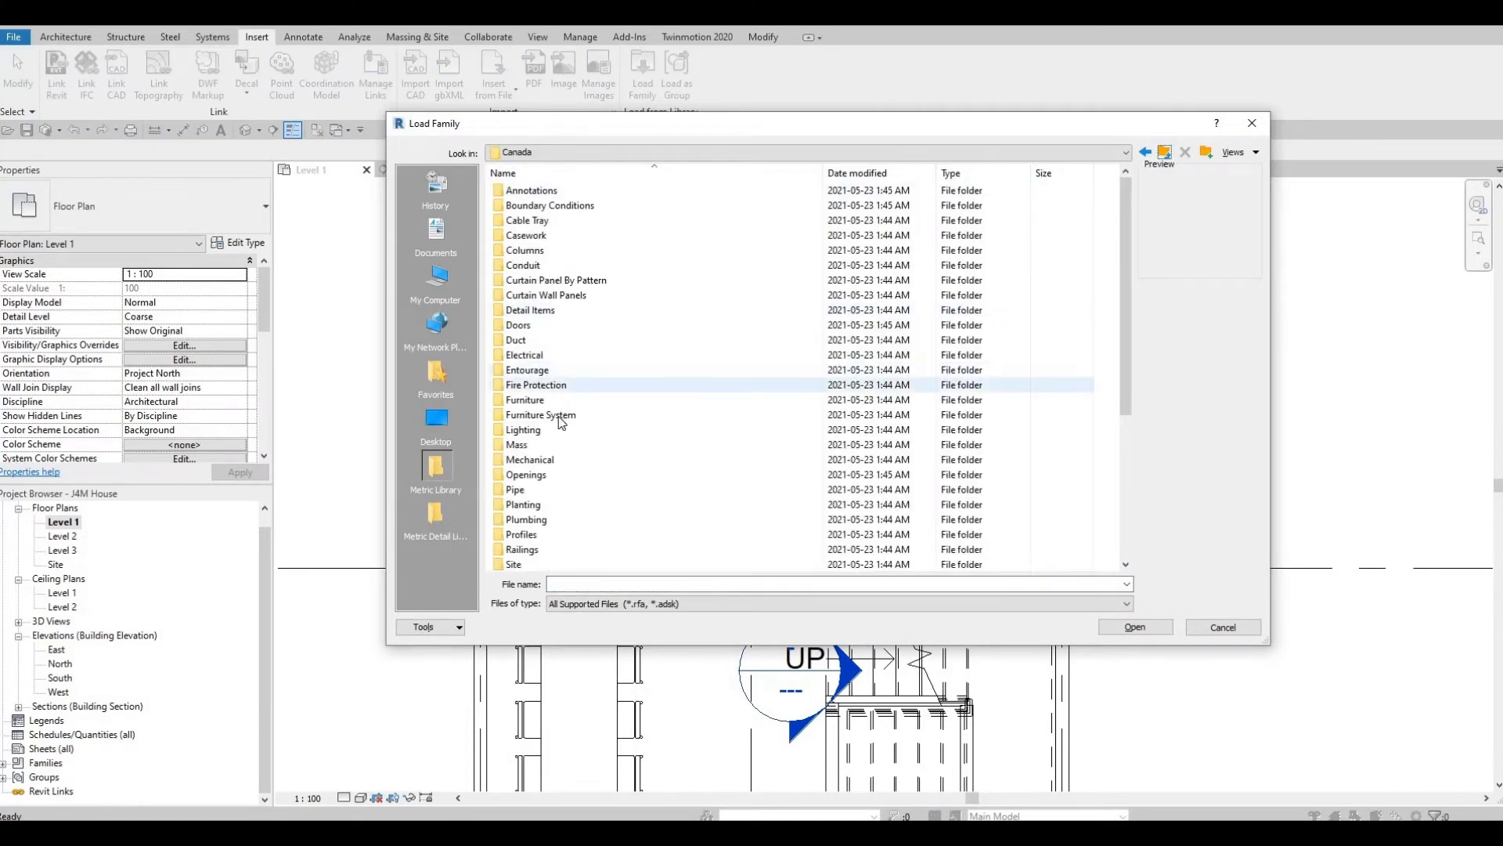
{"action": "scroll", "coordinate": [547, 454], "scroll_direction": "down", "scroll_amount": 2}
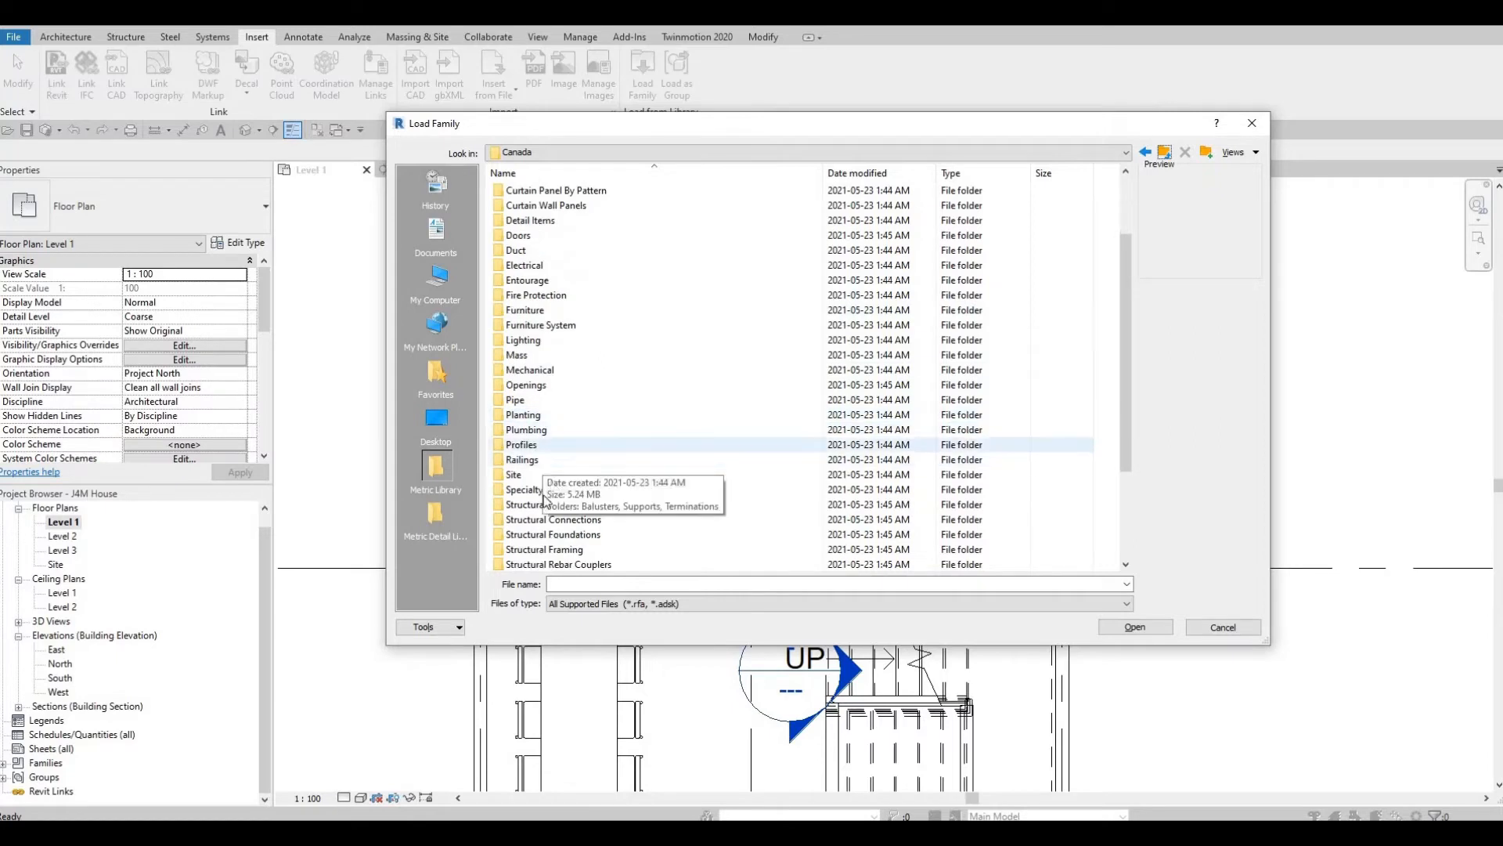
{"action": "scroll", "coordinate": [540, 375], "scroll_direction": "up", "scroll_amount": 1}
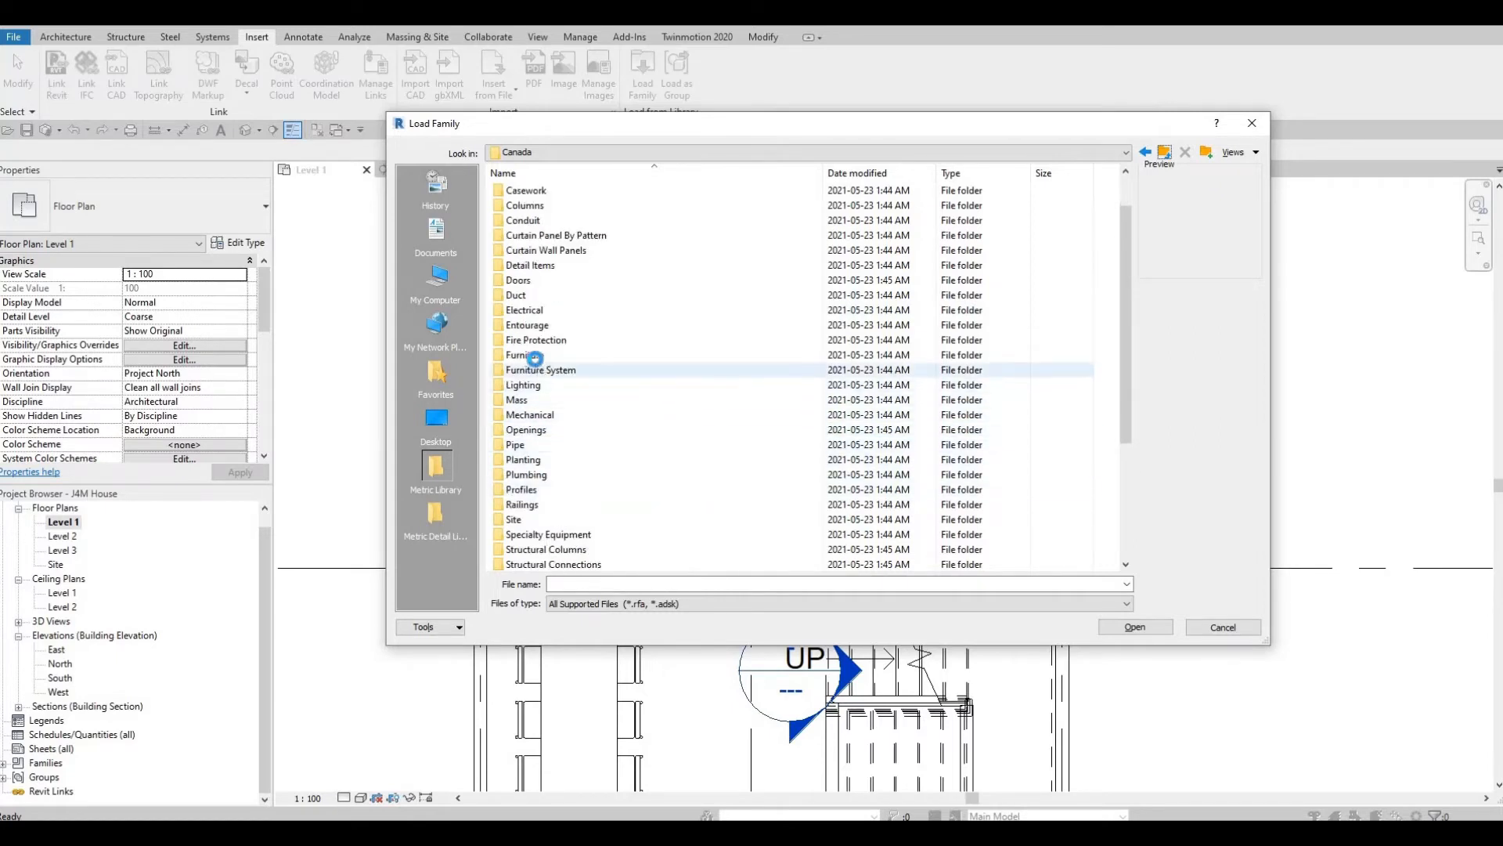
{"action": "double_click", "coordinate": [539, 355]}
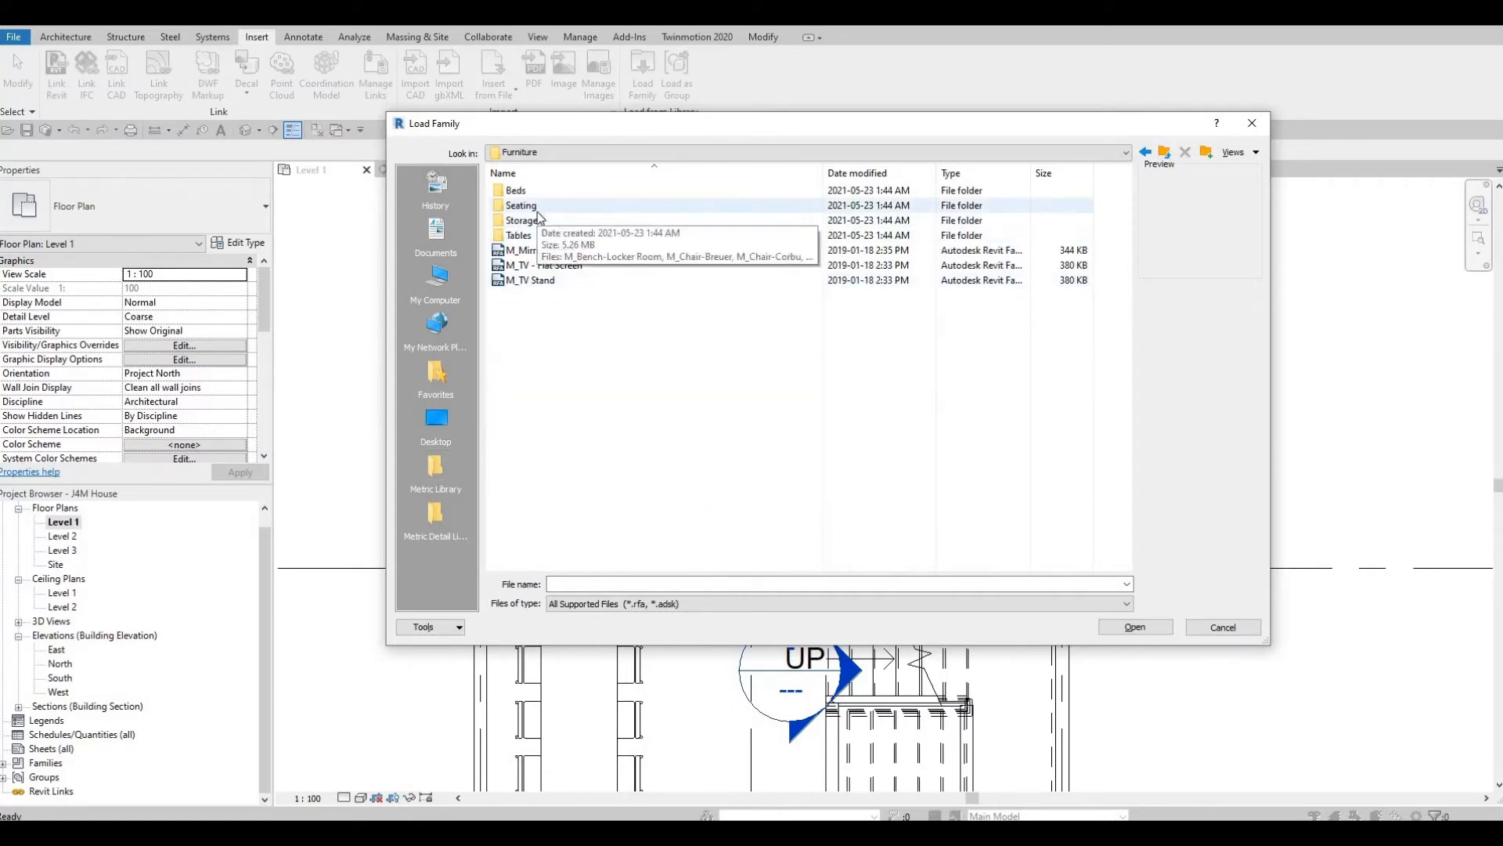
{"action": "double_click", "coordinate": [523, 206]}
Step: Preview the chair families and load M_Chair-Stacking into the project
{"action": "left_click", "coordinate": [550, 208]}
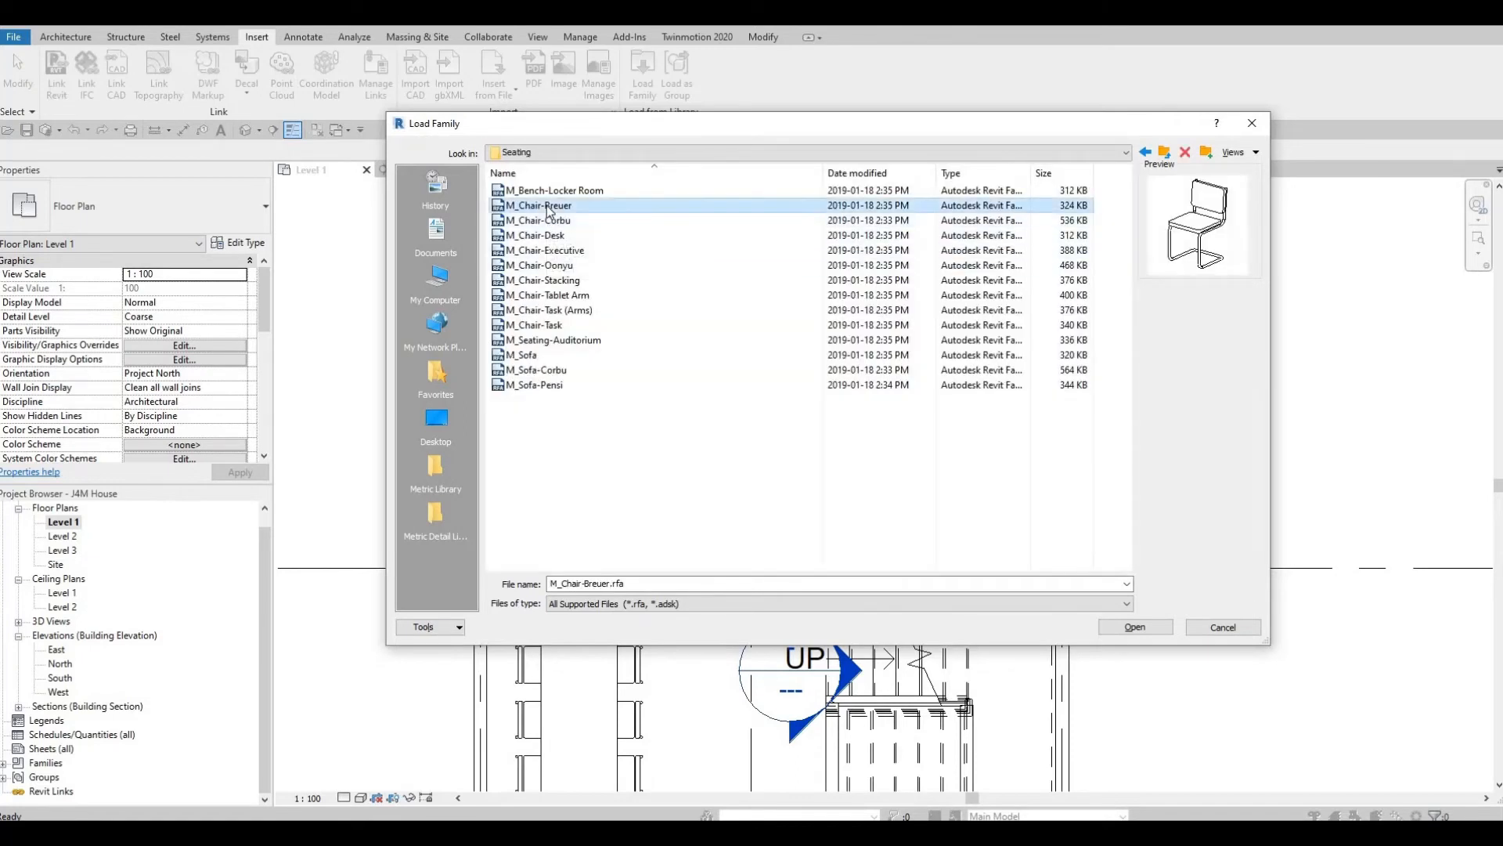
{"action": "key", "text": "Down"}
{"action": "key", "text": "Down"}
{"action": "key", "text": "Down"}
{"action": "key", "text": "Down"}
{"action": "key", "text": "Down"}
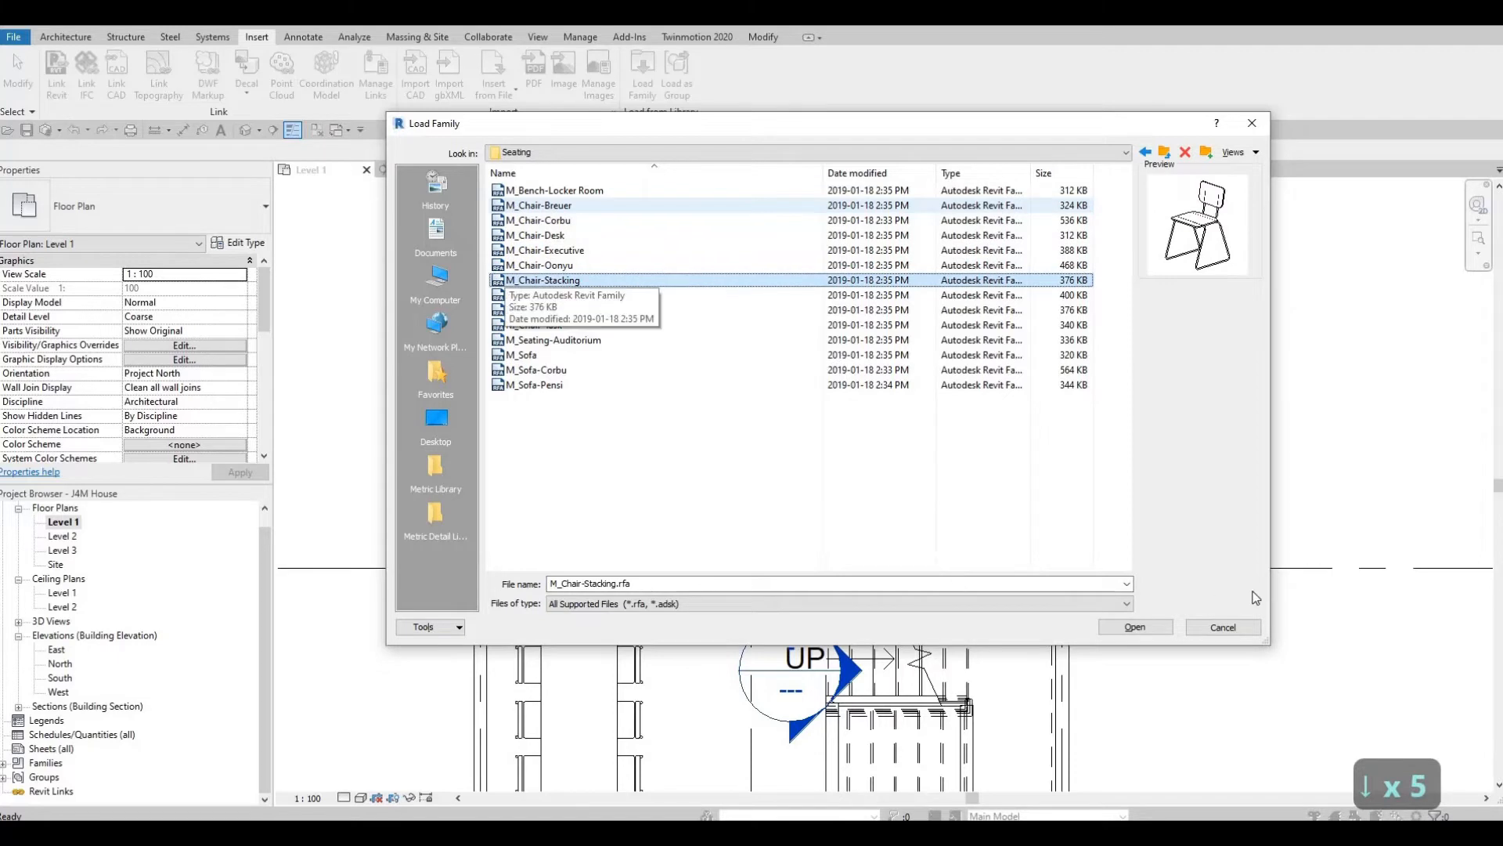
{"action": "left_click", "coordinate": [1156, 630]}
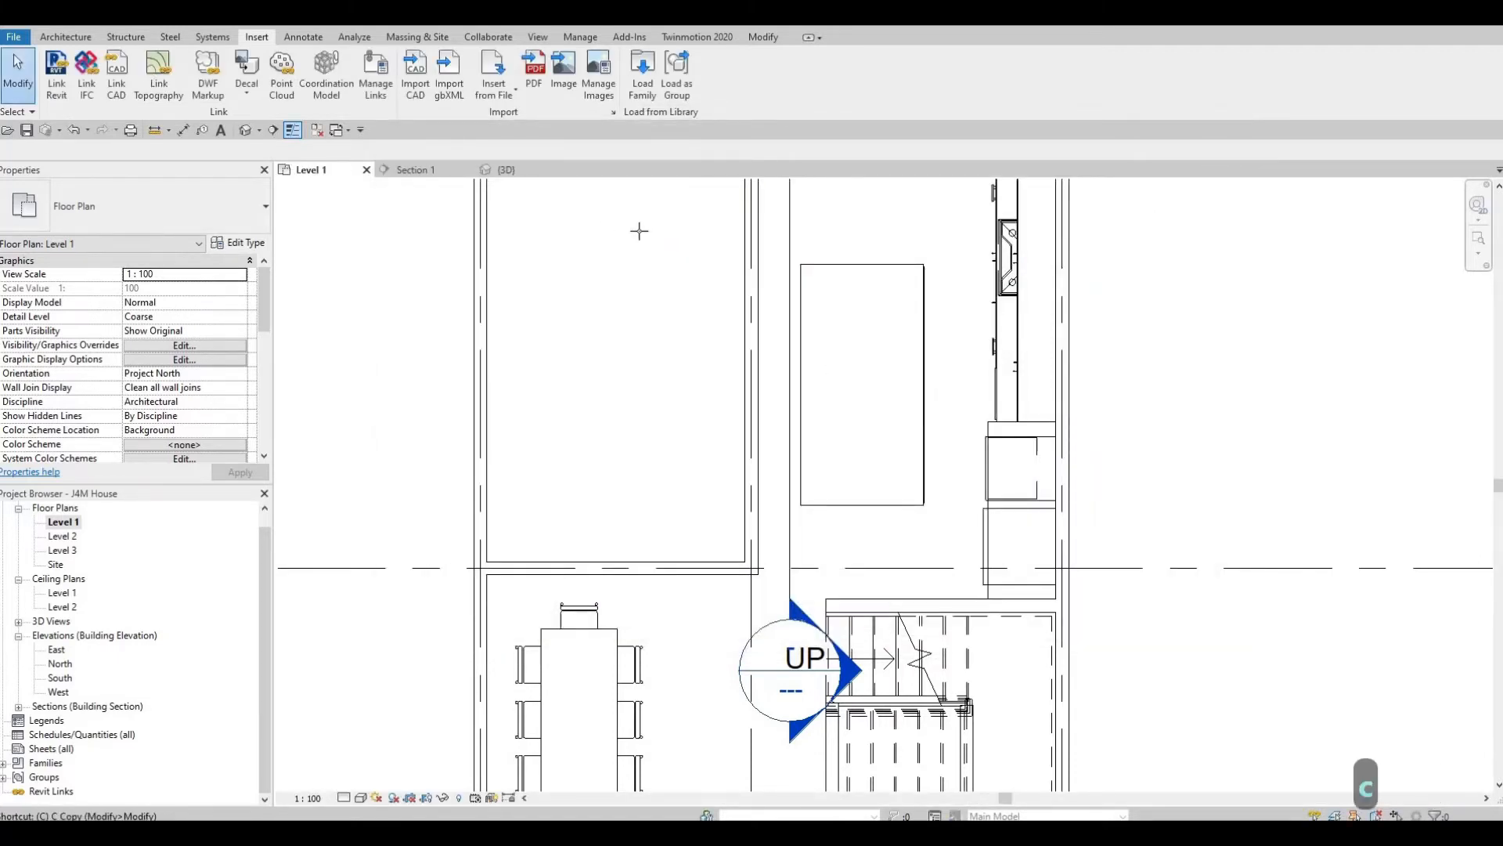
Step: Place one M_Chair-Stacking at the upper end of the island's overhanging long edge, rotated to face the island
{"action": "key", "text": "c"}
{"action": "key", "text": "m"}
{"action": "scroll", "coordinate": [789, 291], "scroll_direction": "up", "scroll_amount": 1}
{"action": "key", "text": "space"}
{"action": "key", "text": "space"}
{"action": "key", "text": "space"}
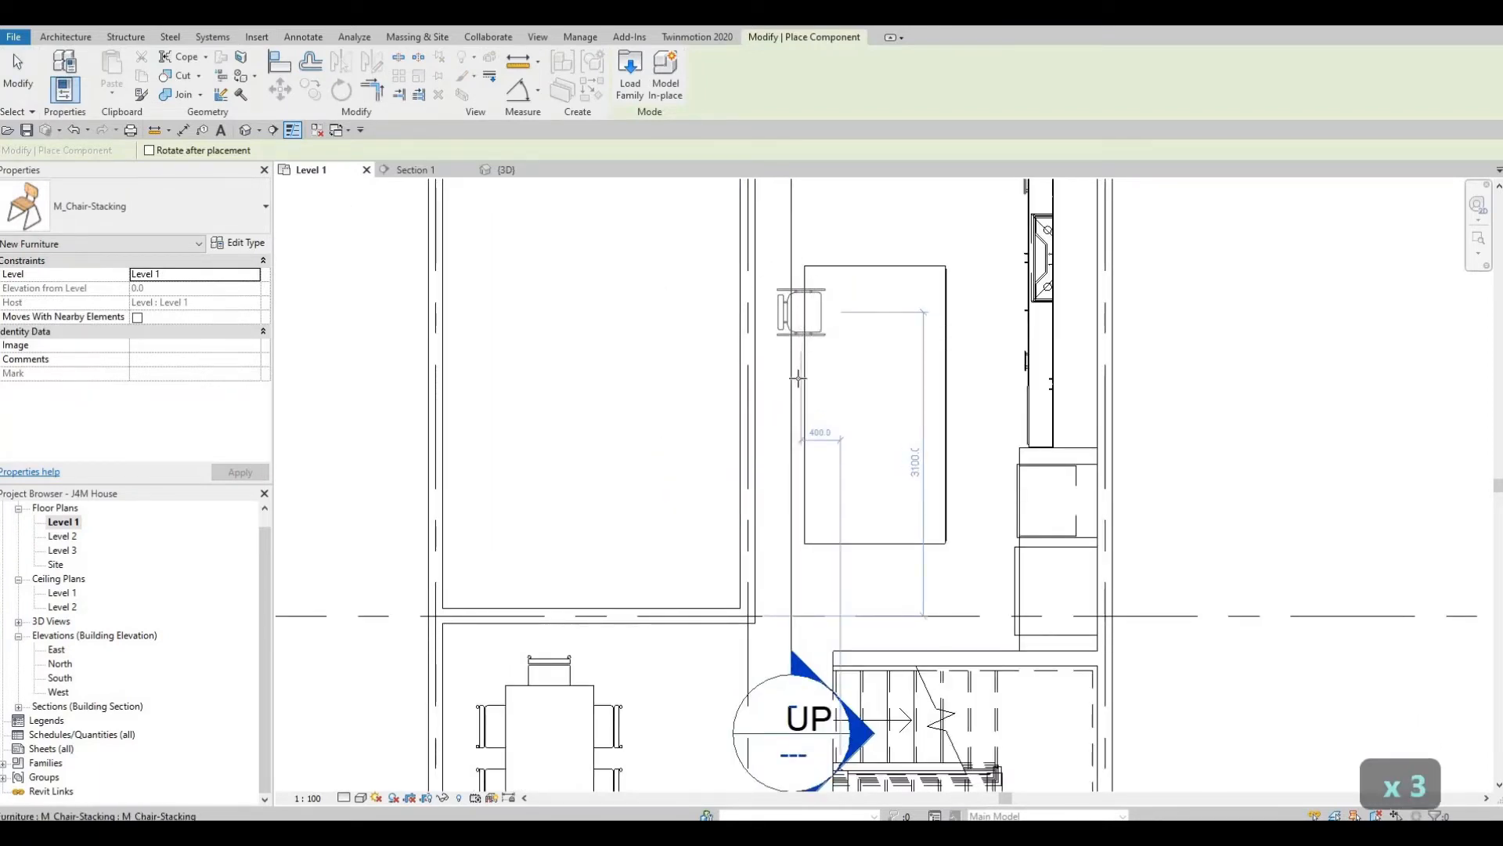
{"action": "left_click", "coordinate": [795, 312]}
{"action": "key", "text": "Escape"}
{"action": "key", "text": "Escape"}
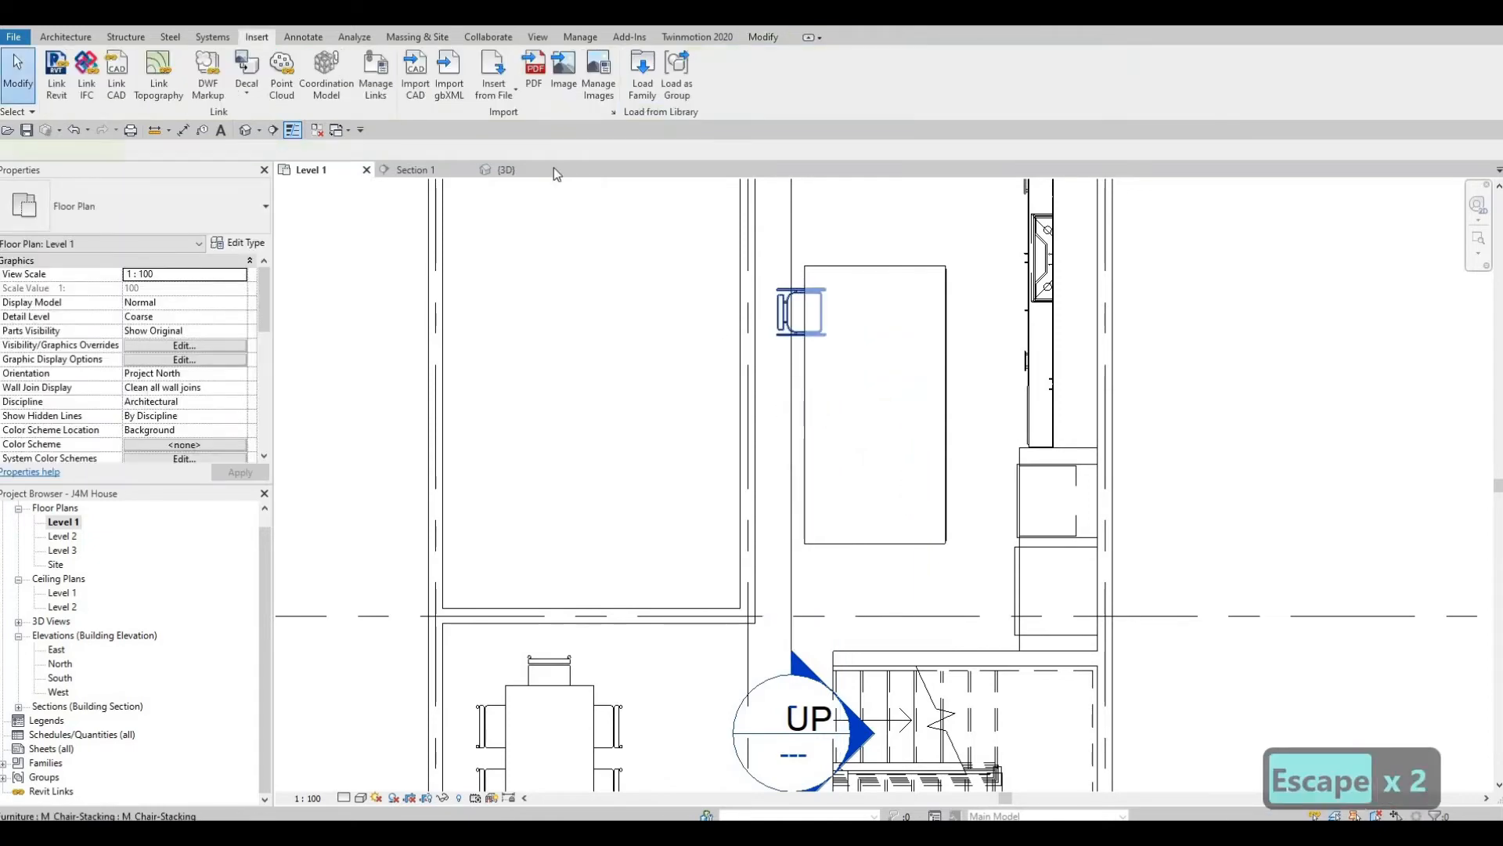
Step: Make three evenly spaced copies of the stacking chair down the island's seating edge using multiple copy
{"action": "key", "text": "c"}
{"action": "key", "text": "o"}
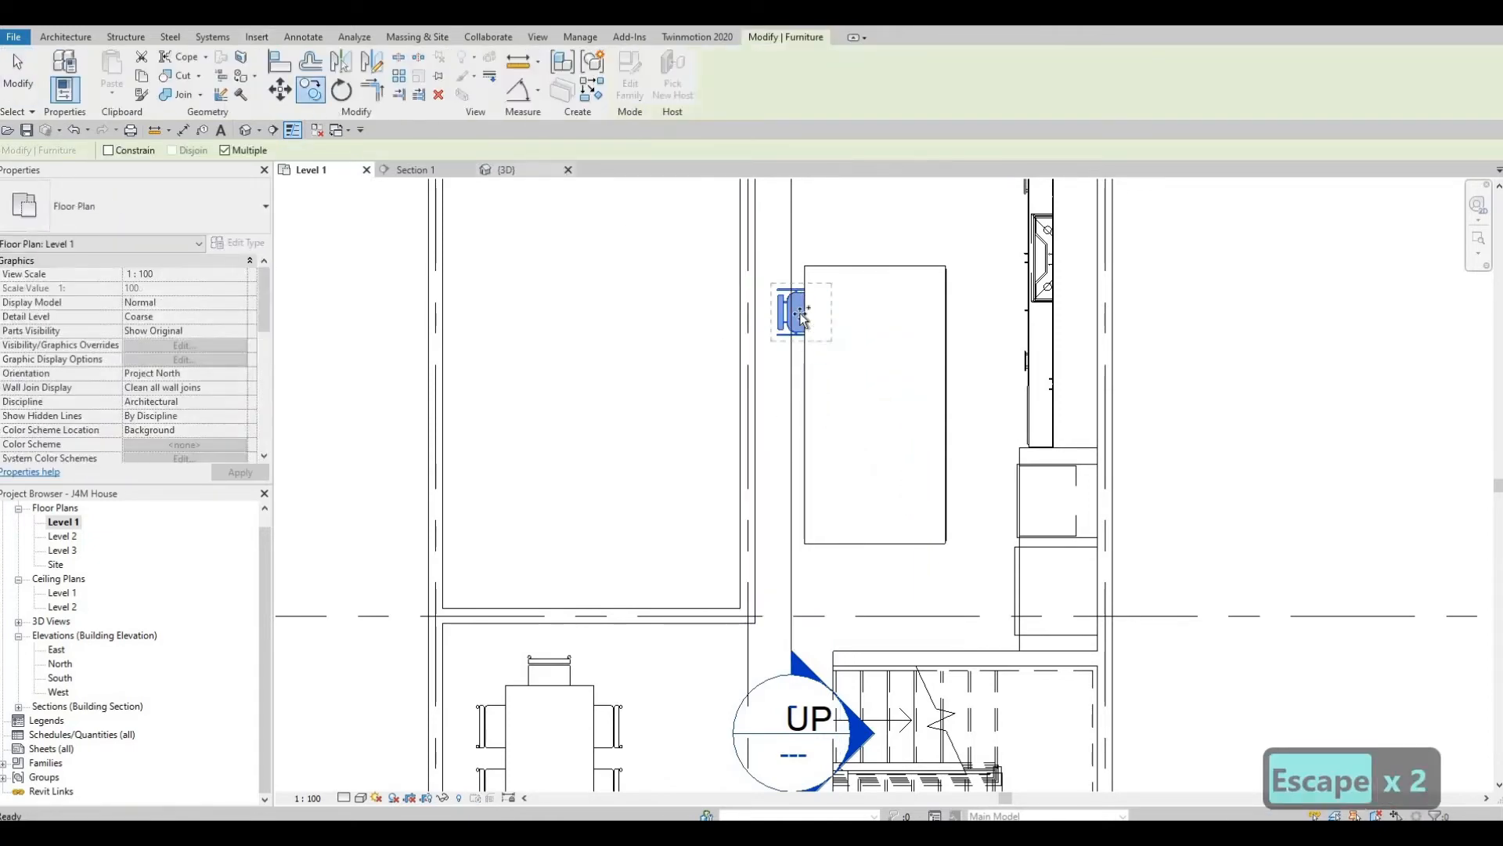
{"action": "left_click", "coordinate": [803, 314]}
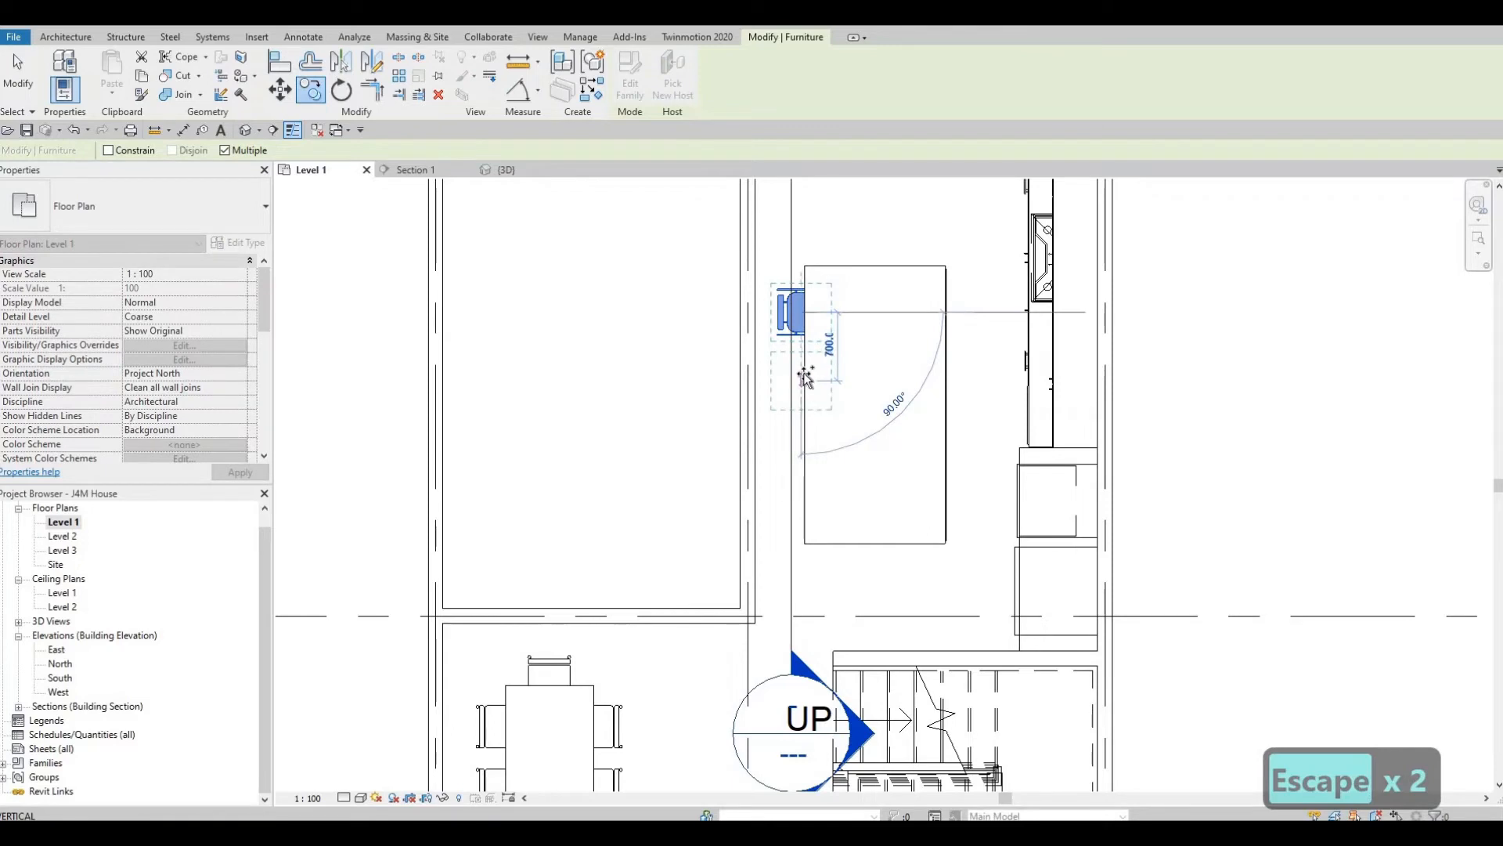
{"action": "left_click", "coordinate": [804, 372]}
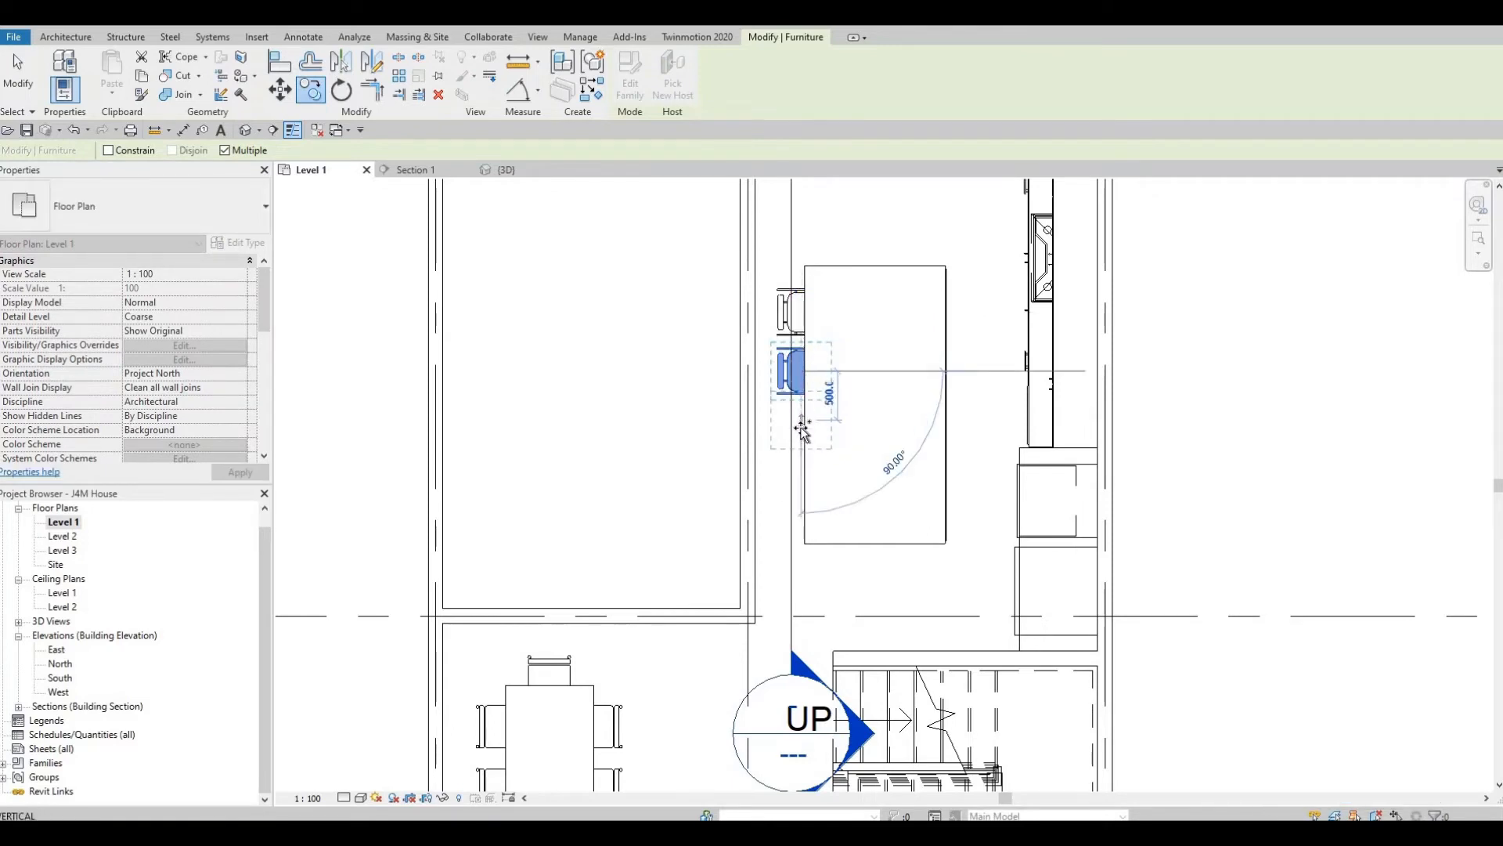
{"action": "left_click", "coordinate": [803, 431]}
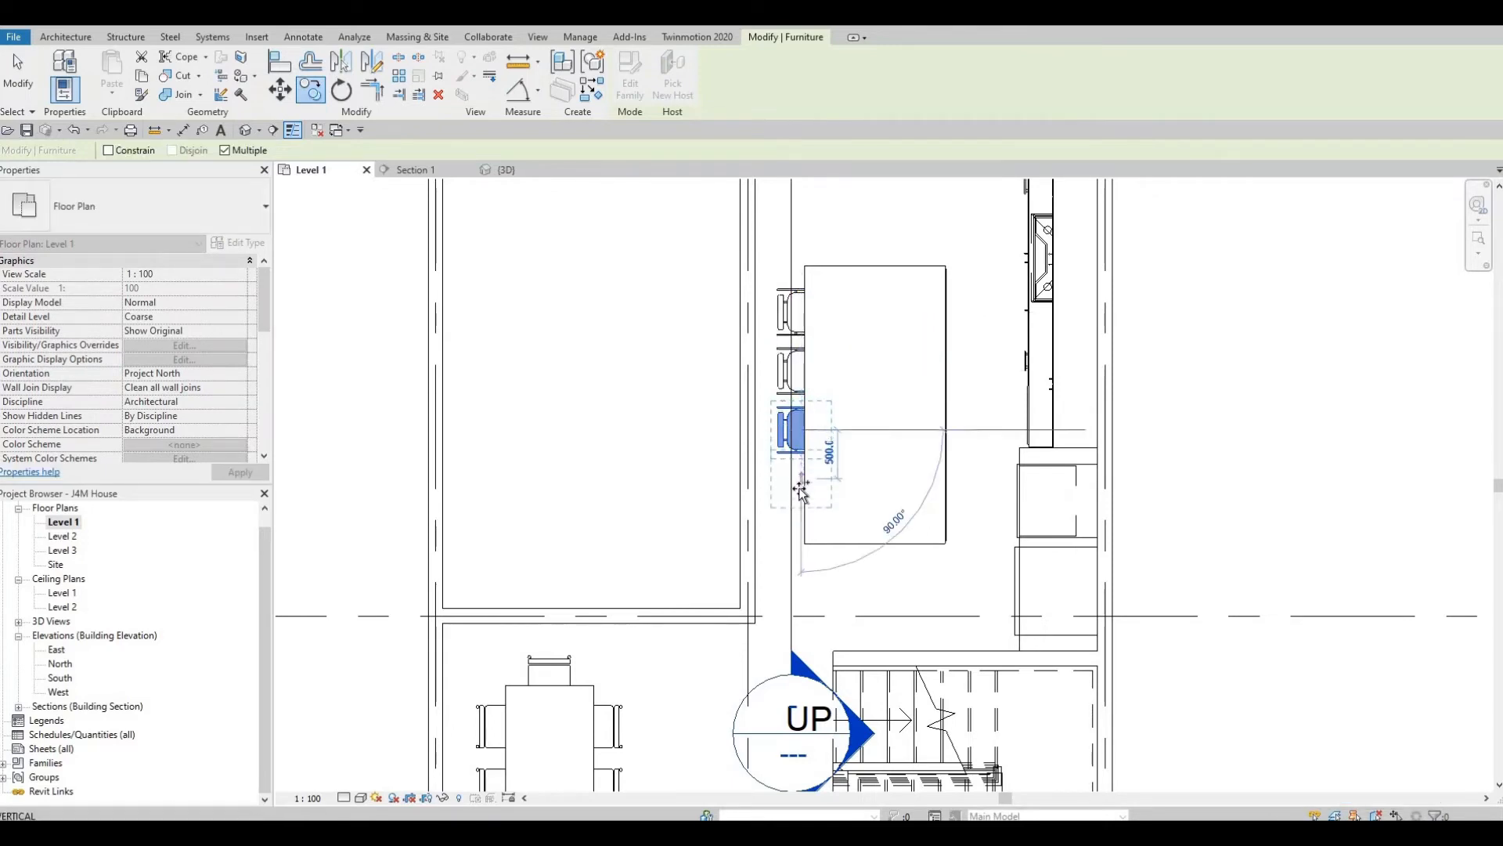
{"action": "left_click", "coordinate": [803, 487]}
{"action": "key", "text": "Escape"}
{"action": "key", "text": "Escape"}
{"action": "key", "text": "Escape"}
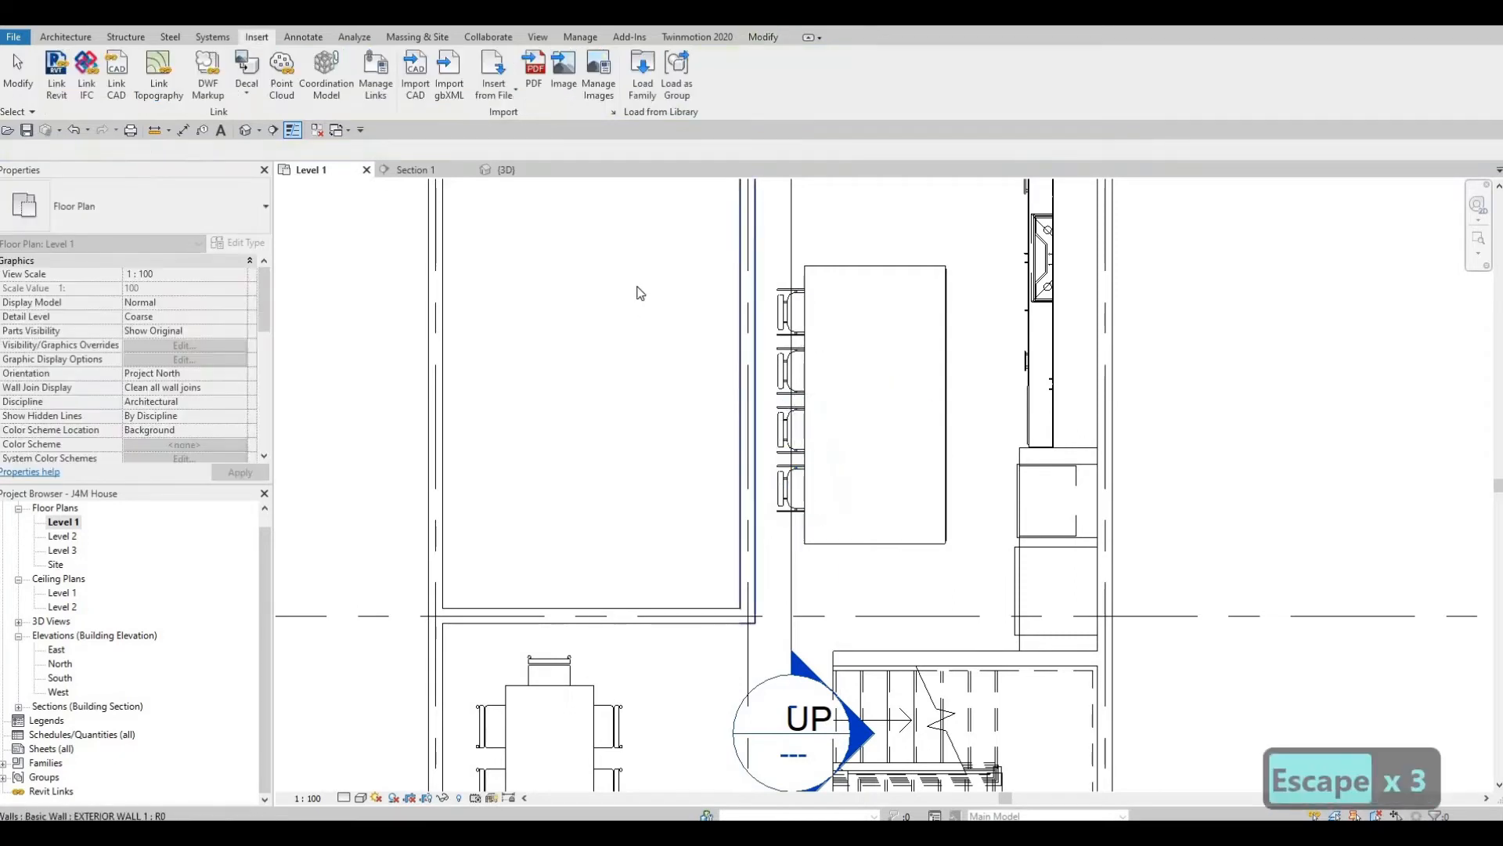
Step: Select all four island chairs and nudge them three increments down the plan to centre them along the worktop
{"action": "left_click_drag", "start_coordinate": [636, 277], "coordinate": [900, 557]}
{"action": "key", "text": "Down"}
{"action": "key", "text": "Down"}
{"action": "key", "text": "Down"}
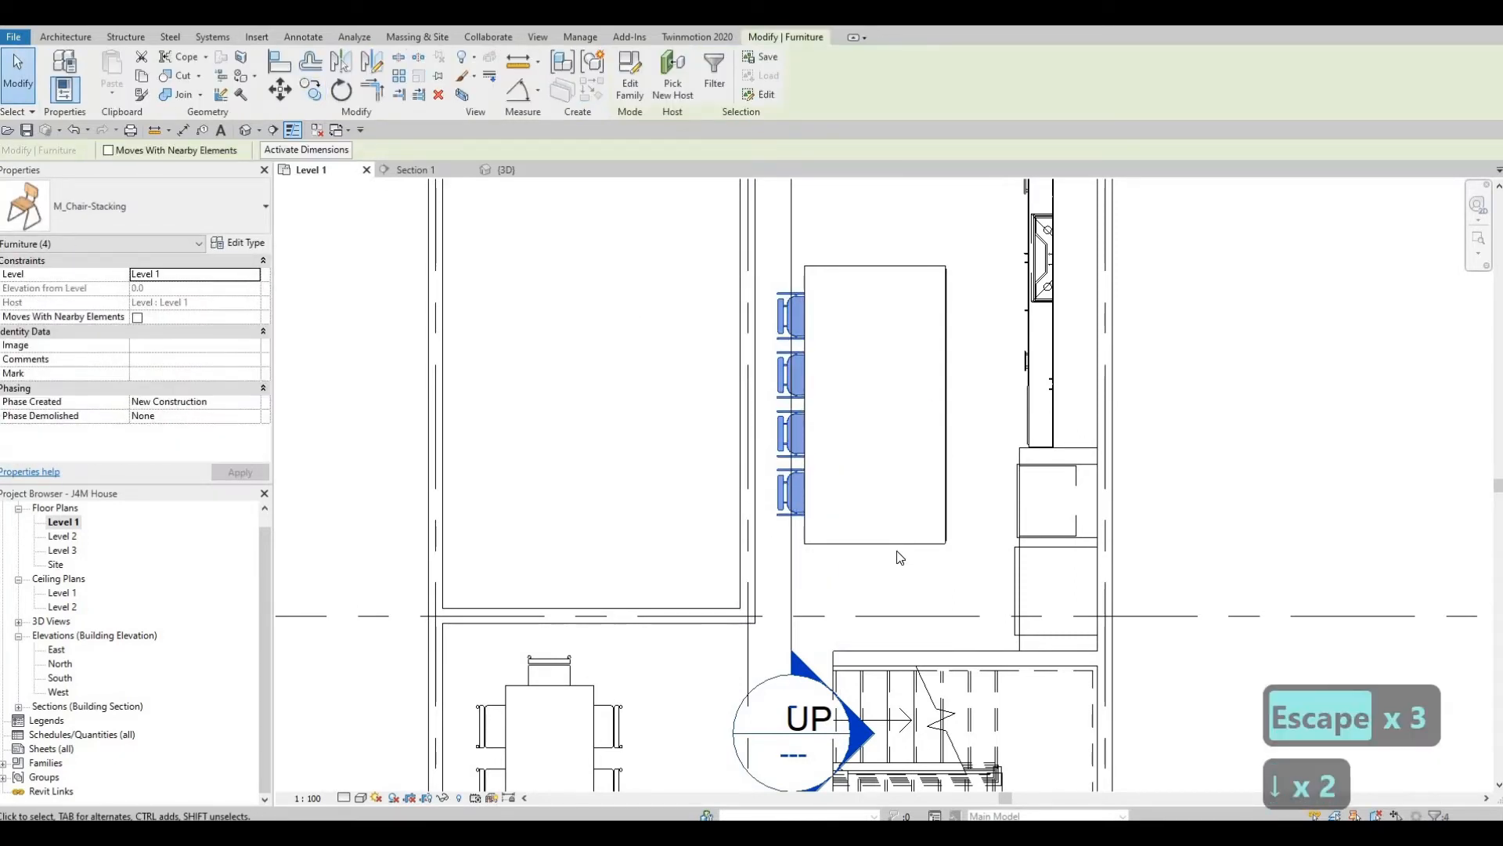
{"action": "key", "text": "Escape"}
{"action": "key", "text": "Escape"}
{"action": "key", "text": "Escape"}
{"action": "scroll", "coordinate": [918, 264], "scroll_direction": "up", "scroll_amount": 5}
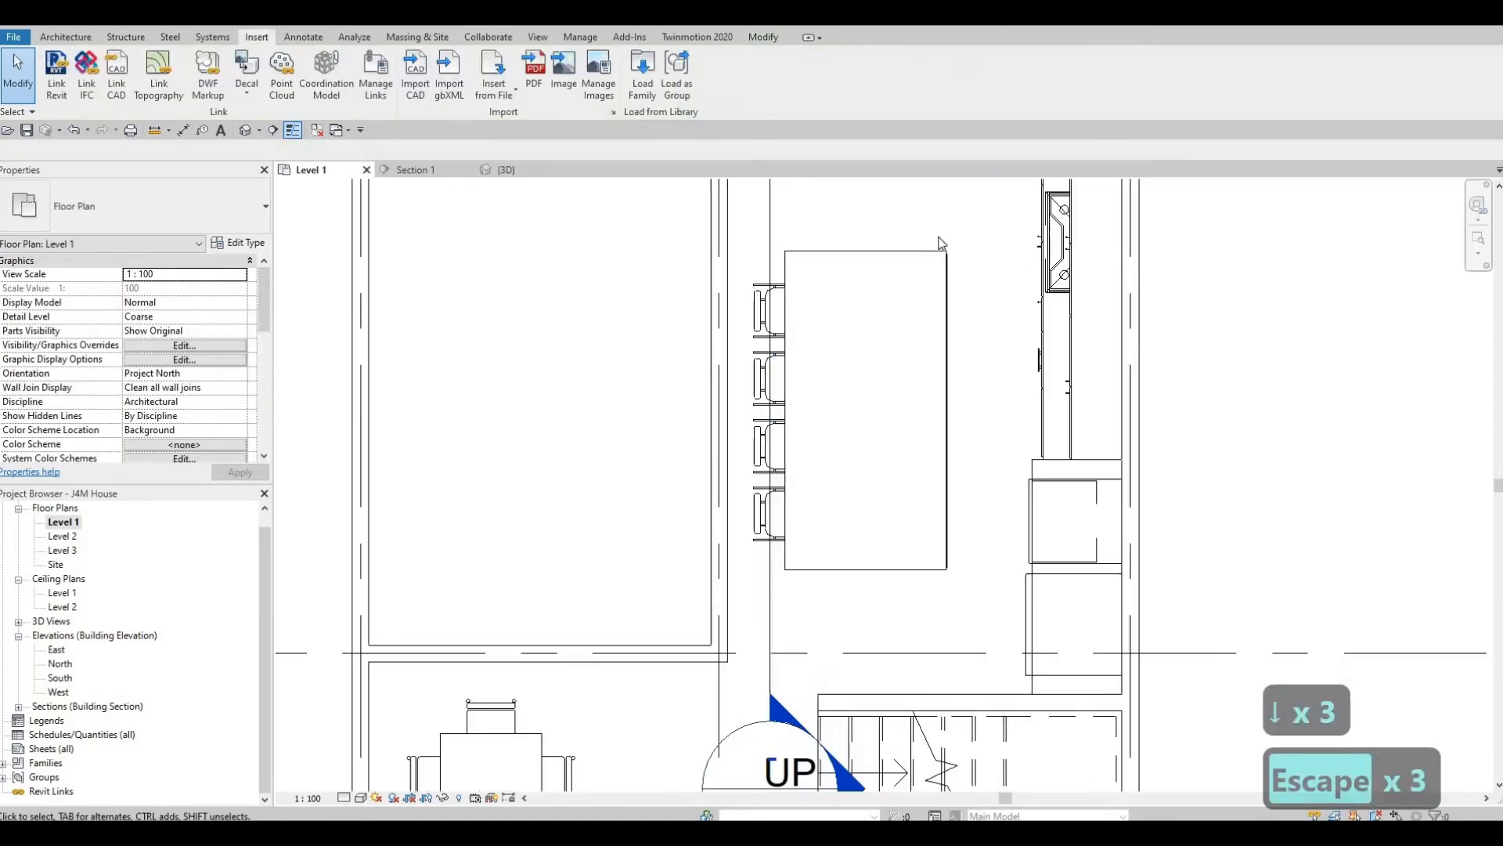
Step: Stretch the island's kitchen-side face with its shape handle so the worktop and base edges line up
{"action": "left_click", "coordinate": [918, 265]}
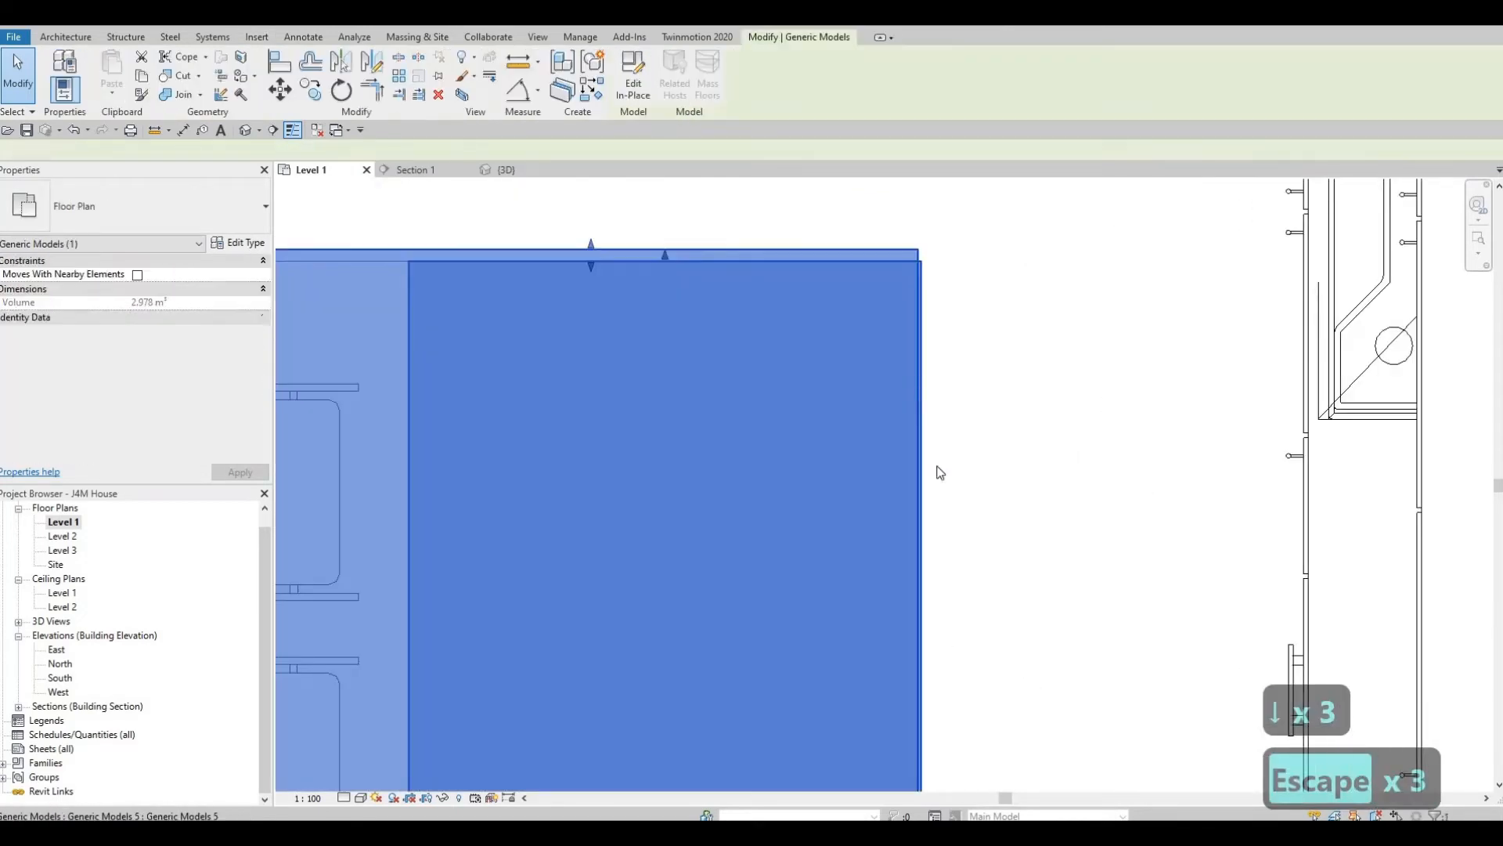
{"action": "scroll", "coordinate": [914, 605], "scroll_direction": "down", "scroll_amount": 3}
{"action": "scroll", "coordinate": [915, 604], "scroll_direction": "up", "scroll_amount": 5}
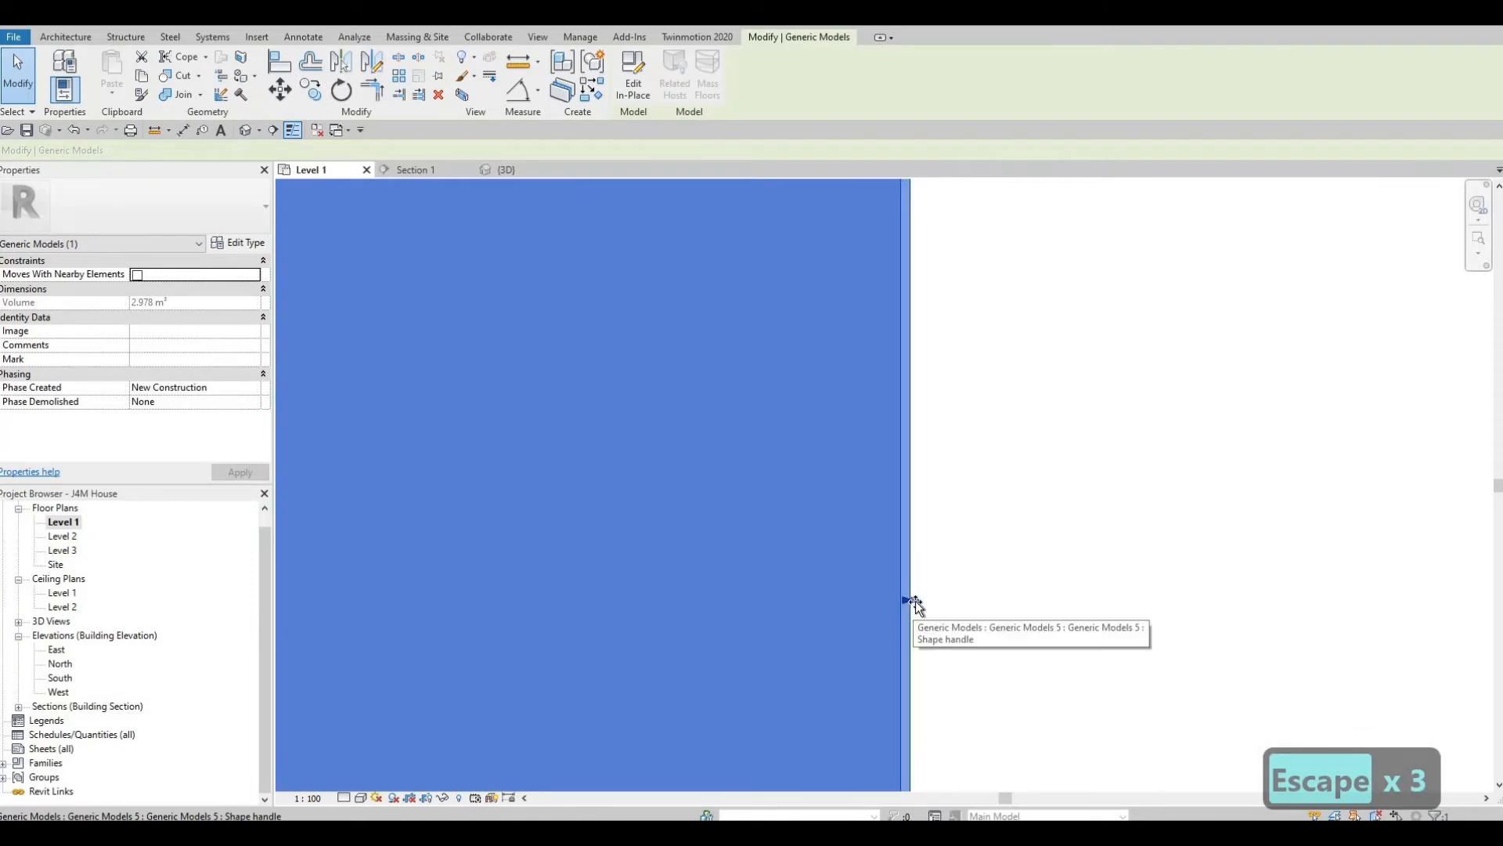
{"action": "left_click_drag", "start_coordinate": [916, 602], "coordinate": [913, 604]}
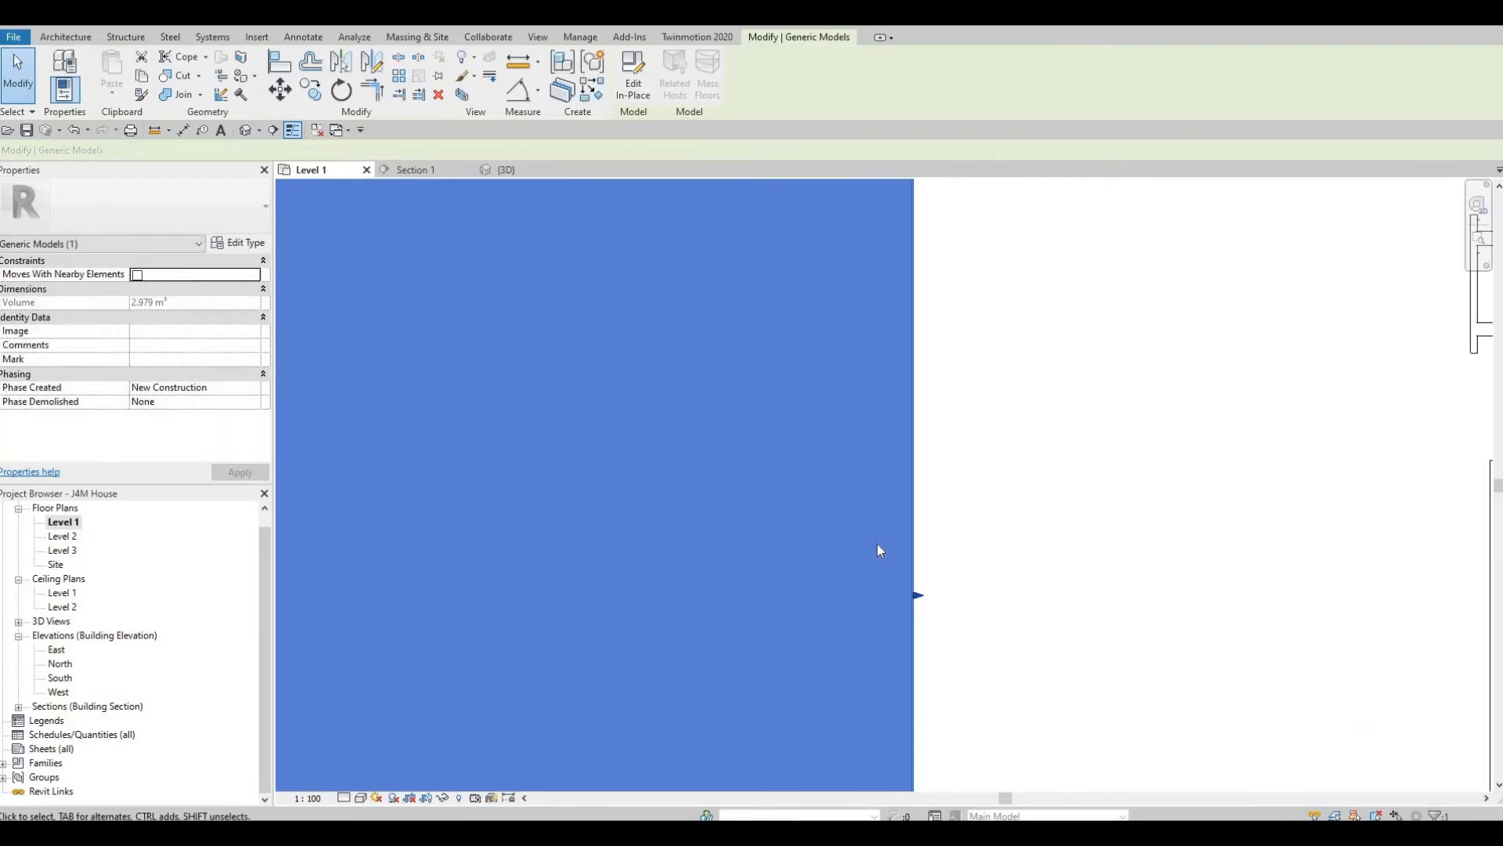
{"action": "scroll", "coordinate": [878, 545], "scroll_direction": "down", "scroll_amount": 2}
{"action": "scroll", "coordinate": [880, 546], "scroll_direction": "down", "scroll_amount": 4}
{"action": "key", "text": "Escape"}
{"action": "key", "text": "Escape"}
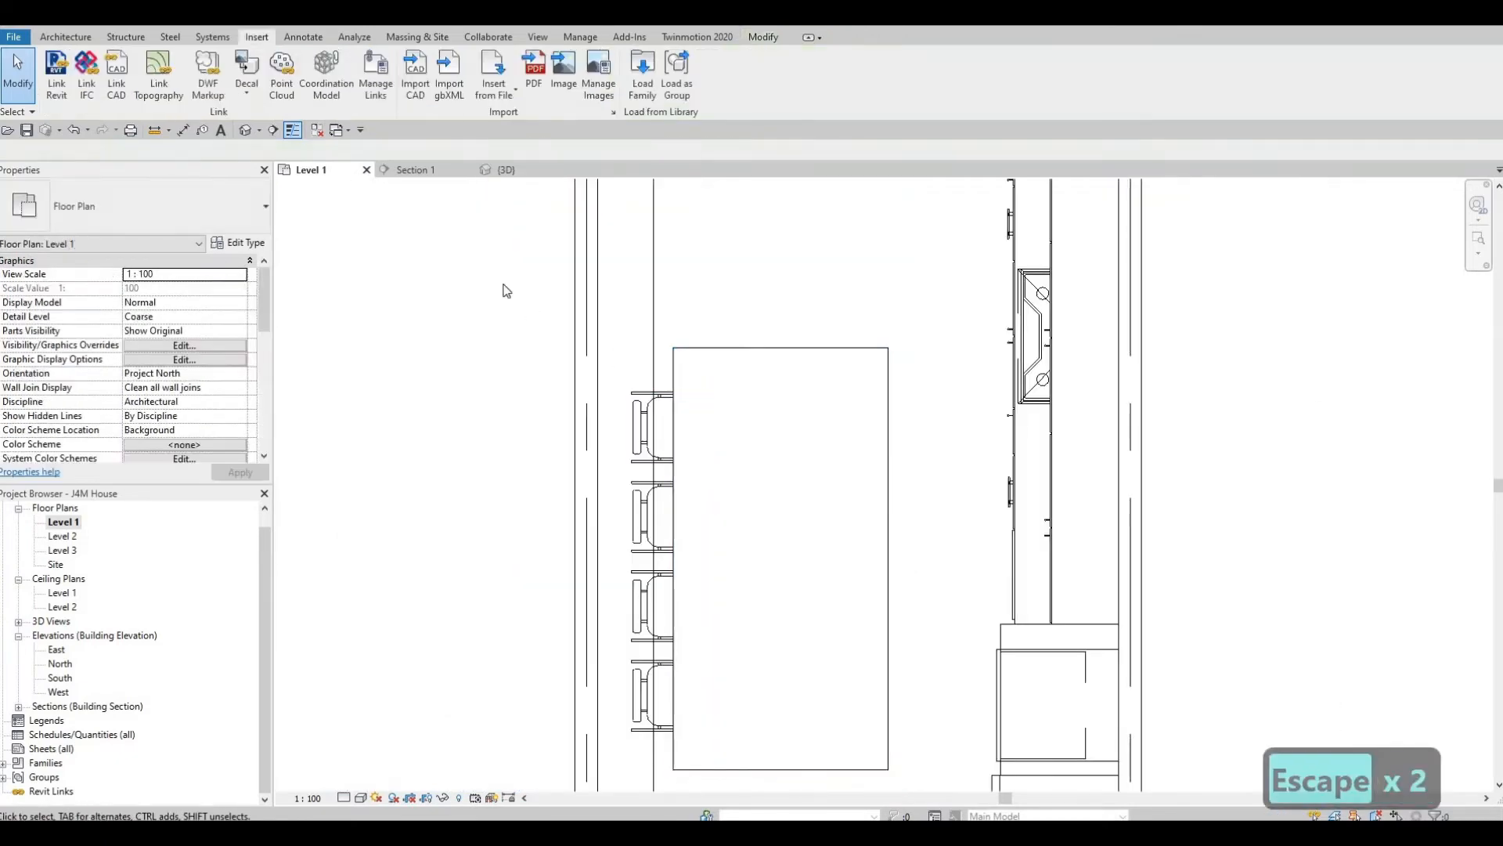
{"action": "scroll", "coordinate": [785, 561], "scroll_direction": "down", "scroll_amount": 2}
{"action": "left_click_drag", "start_coordinate": [500, 282], "coordinate": [824, 651]}
{"action": "key", "text": "Escape"}
{"action": "key", "text": "Escape"}
{"action": "scroll", "coordinate": [853, 517], "scroll_direction": "down", "scroll_amount": 2}
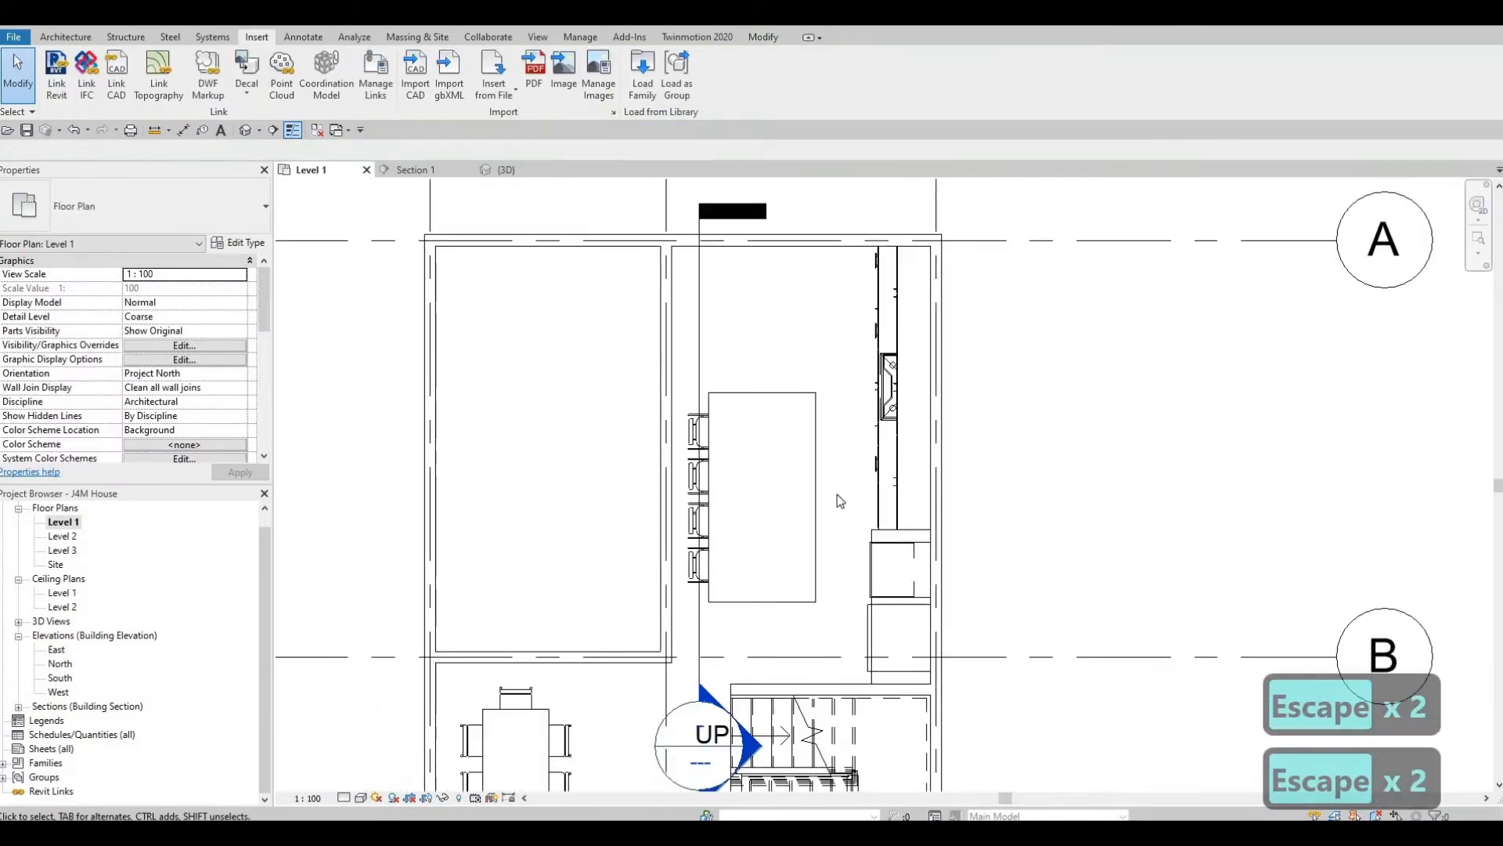
{"action": "scroll", "coordinate": [835, 495], "scroll_direction": "up", "scroll_amount": 1}
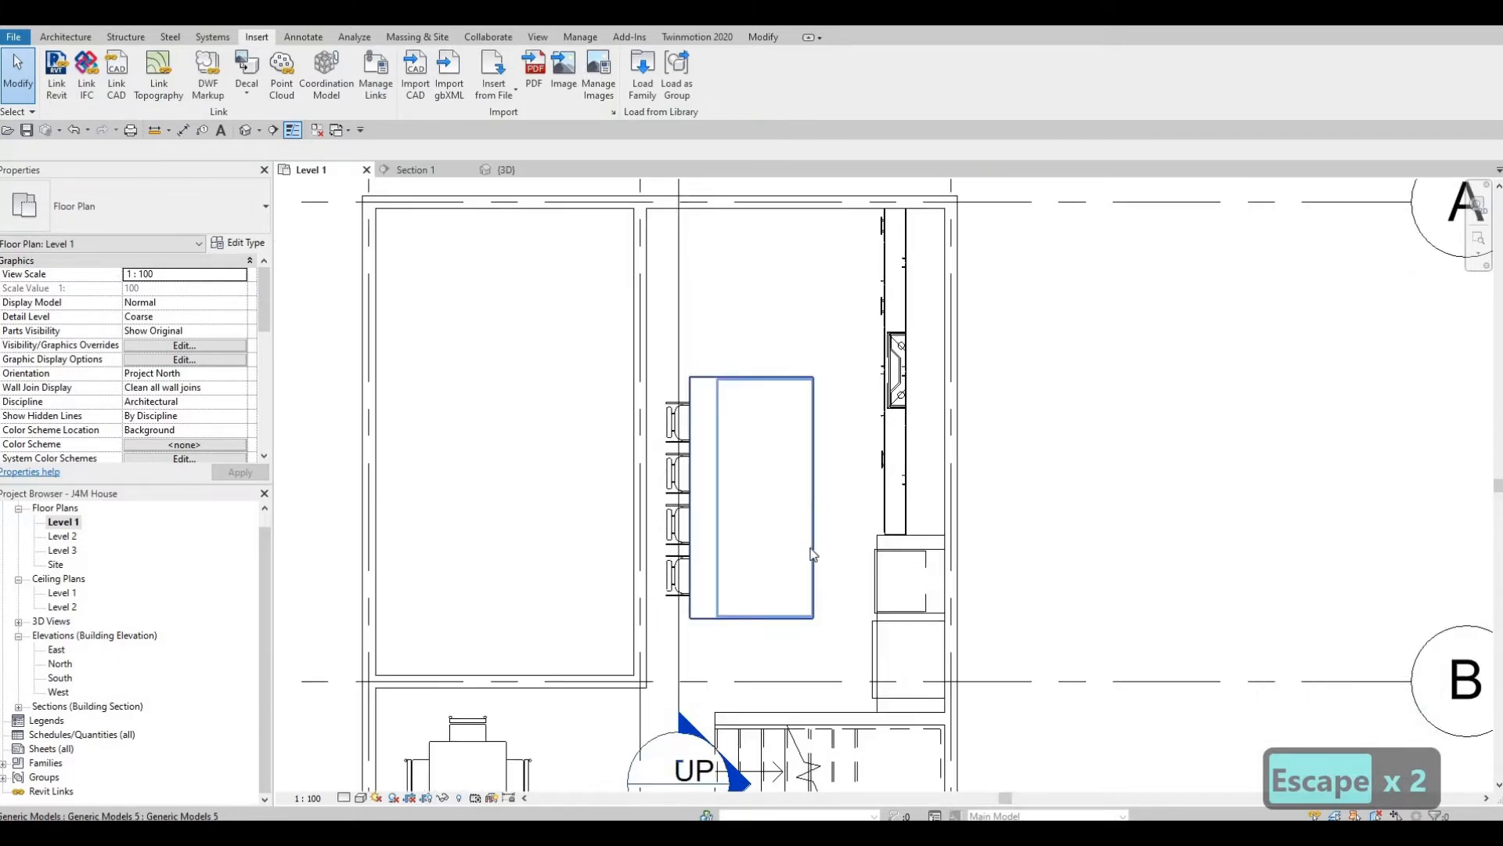
{"action": "middle_click_drag", "start_coordinate": [844, 536], "coordinate": [866, 357]}
{"action": "middle_click_drag", "start_coordinate": [838, 467], "coordinate": [842, 536]}
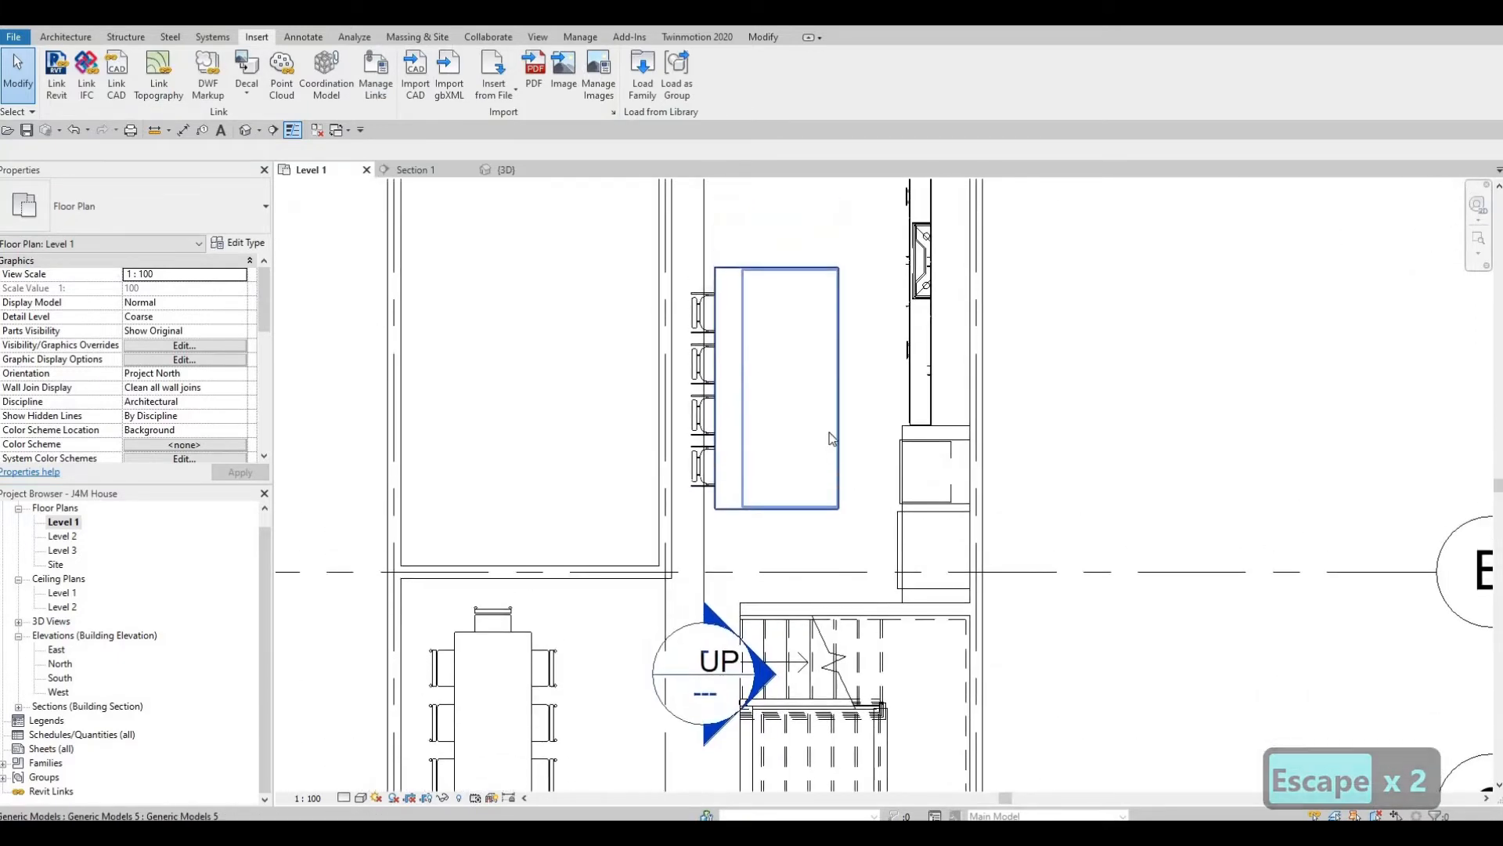
{"action": "middle_click_drag", "start_coordinate": [828, 462], "coordinate": [824, 431]}
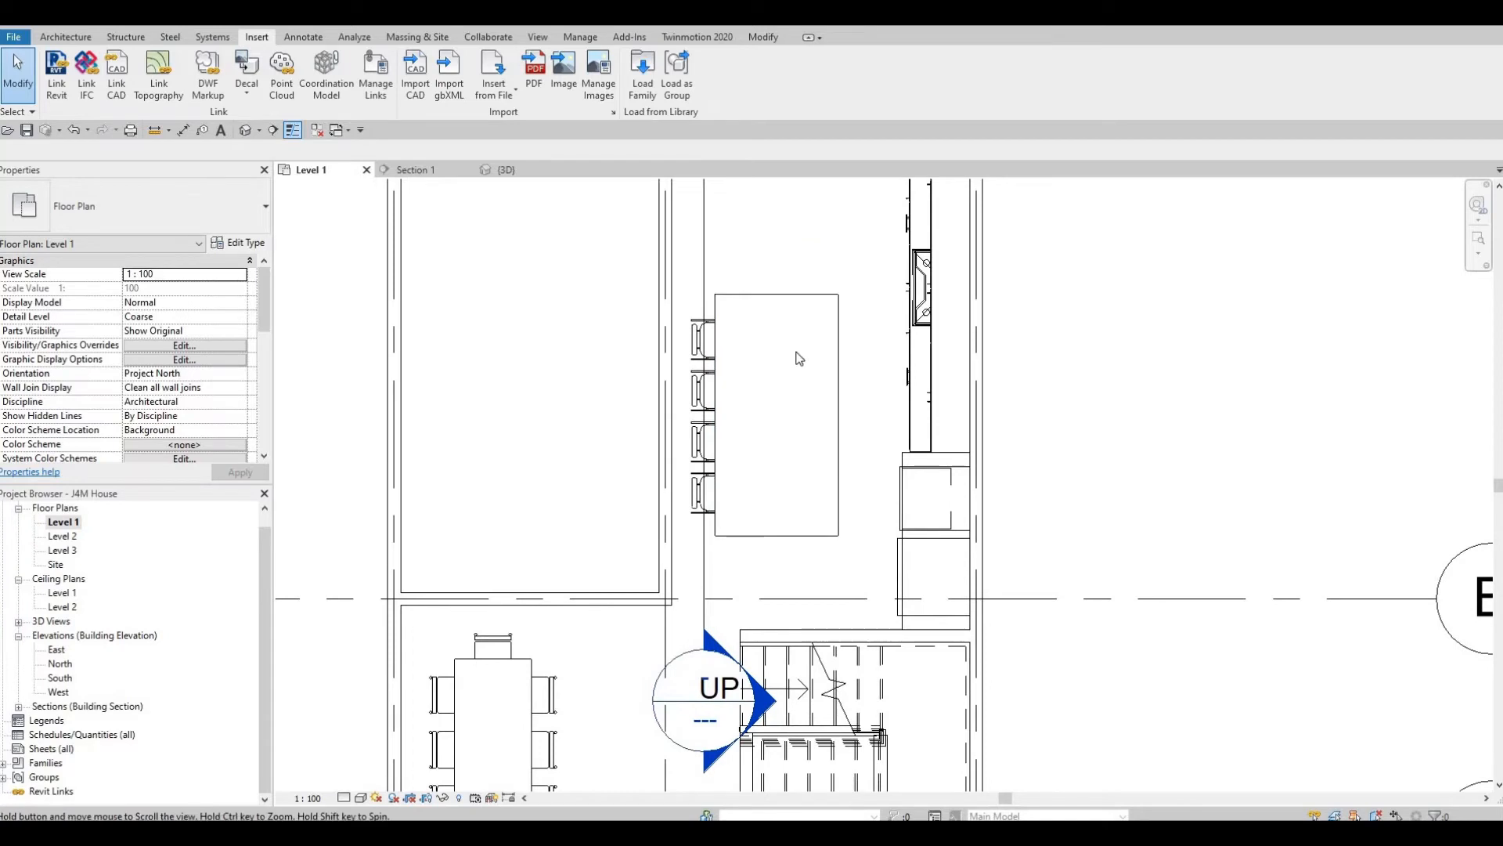
{"action": "scroll", "coordinate": [783, 391], "scroll_direction": "up", "scroll_amount": 2}
{"action": "key", "text": "Escape"}
{"action": "key", "text": "Escape"}
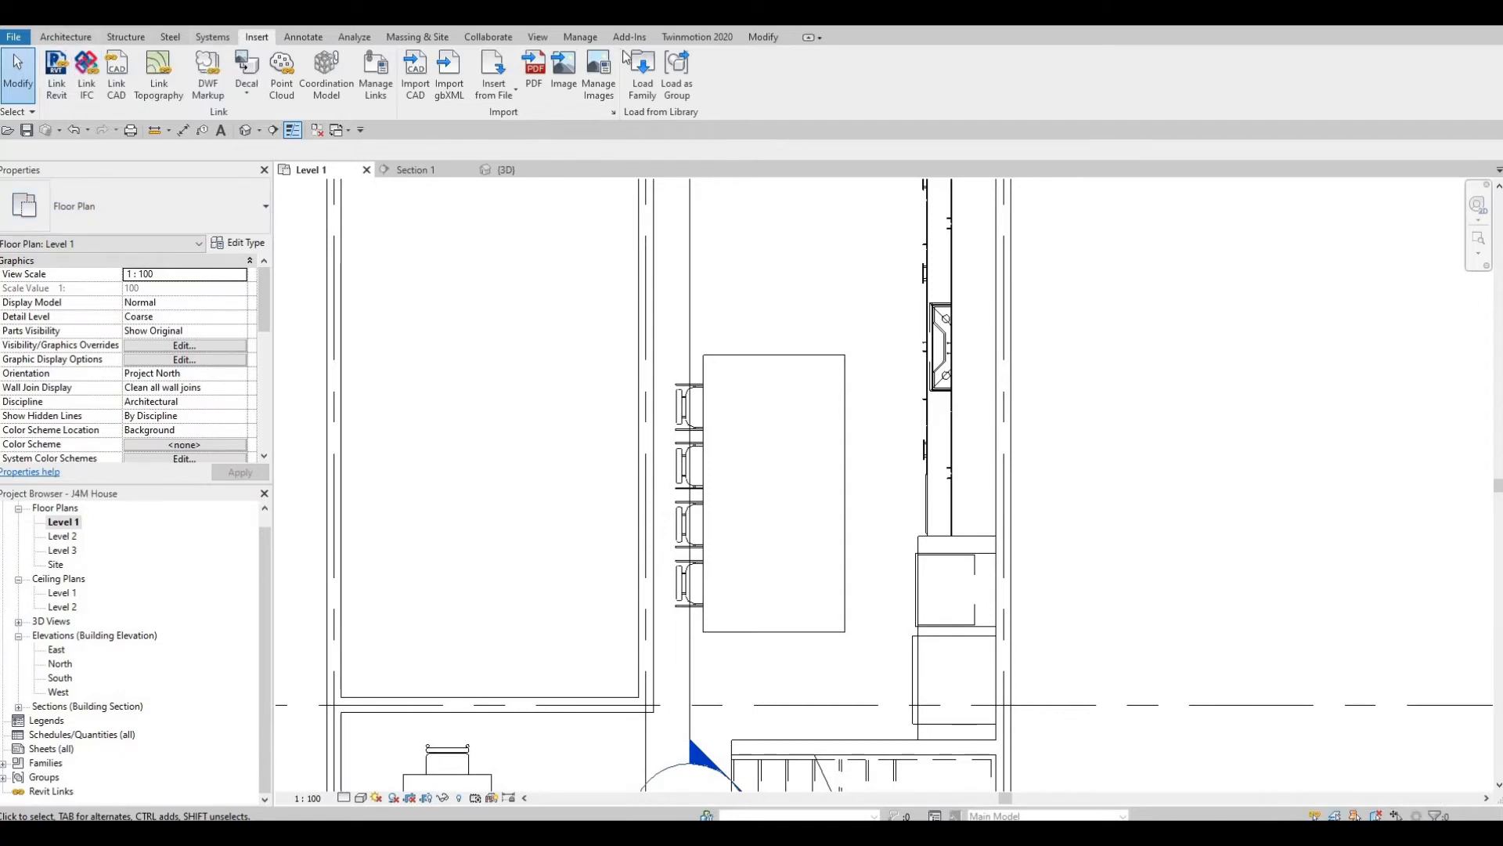
Step: Load the M_Sink Kitchen-Triple family from the Plumbing, Architectural, Fixtures, Sinks folder of the Canada library
{"action": "left_click", "coordinate": [642, 74]}
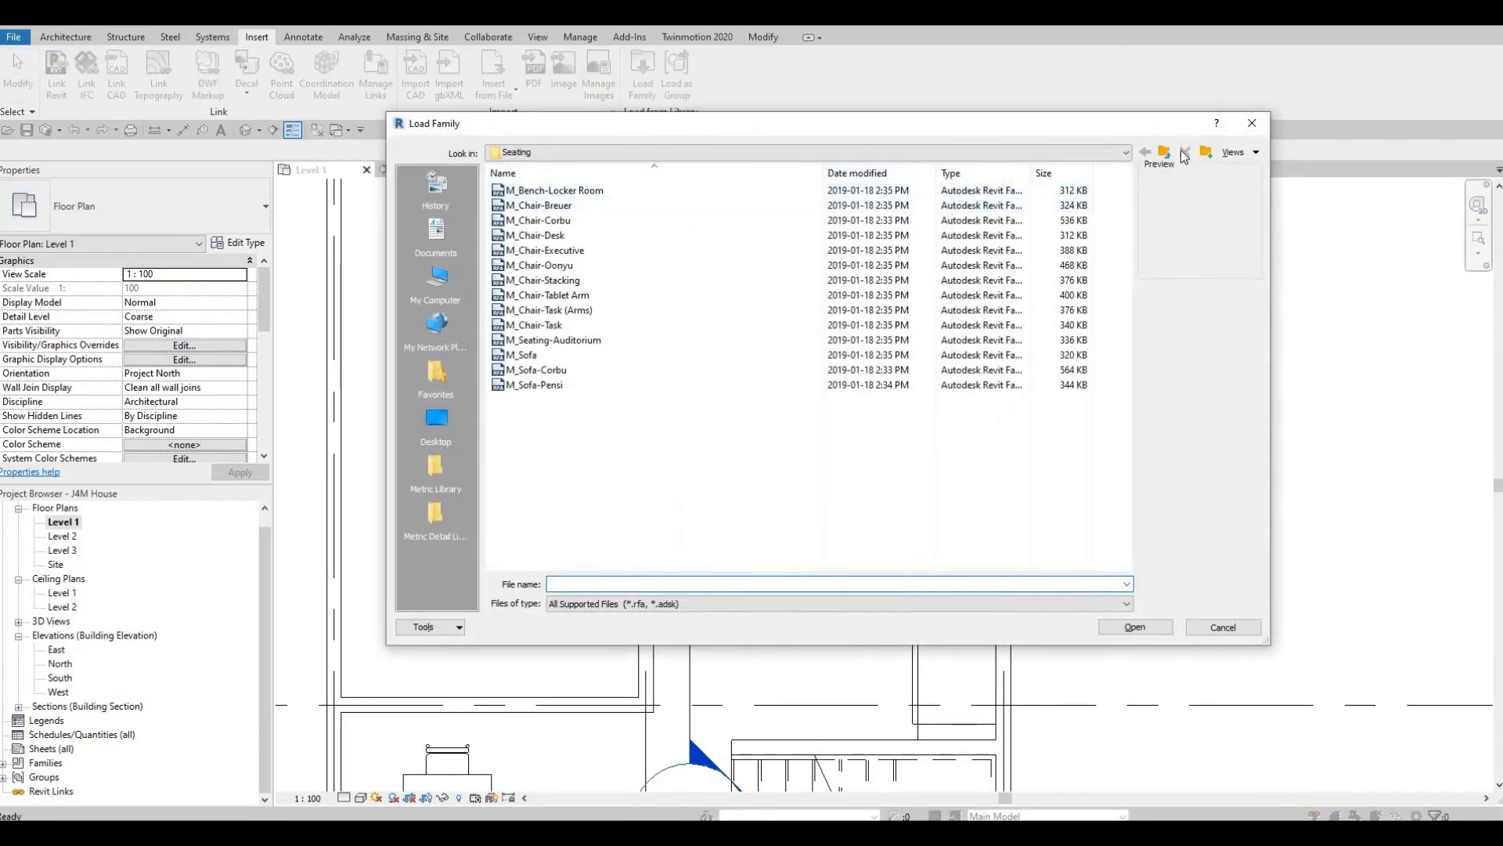
{"action": "left_click", "coordinate": [1164, 152]}
{"action": "left_click", "coordinate": [1165, 151]}
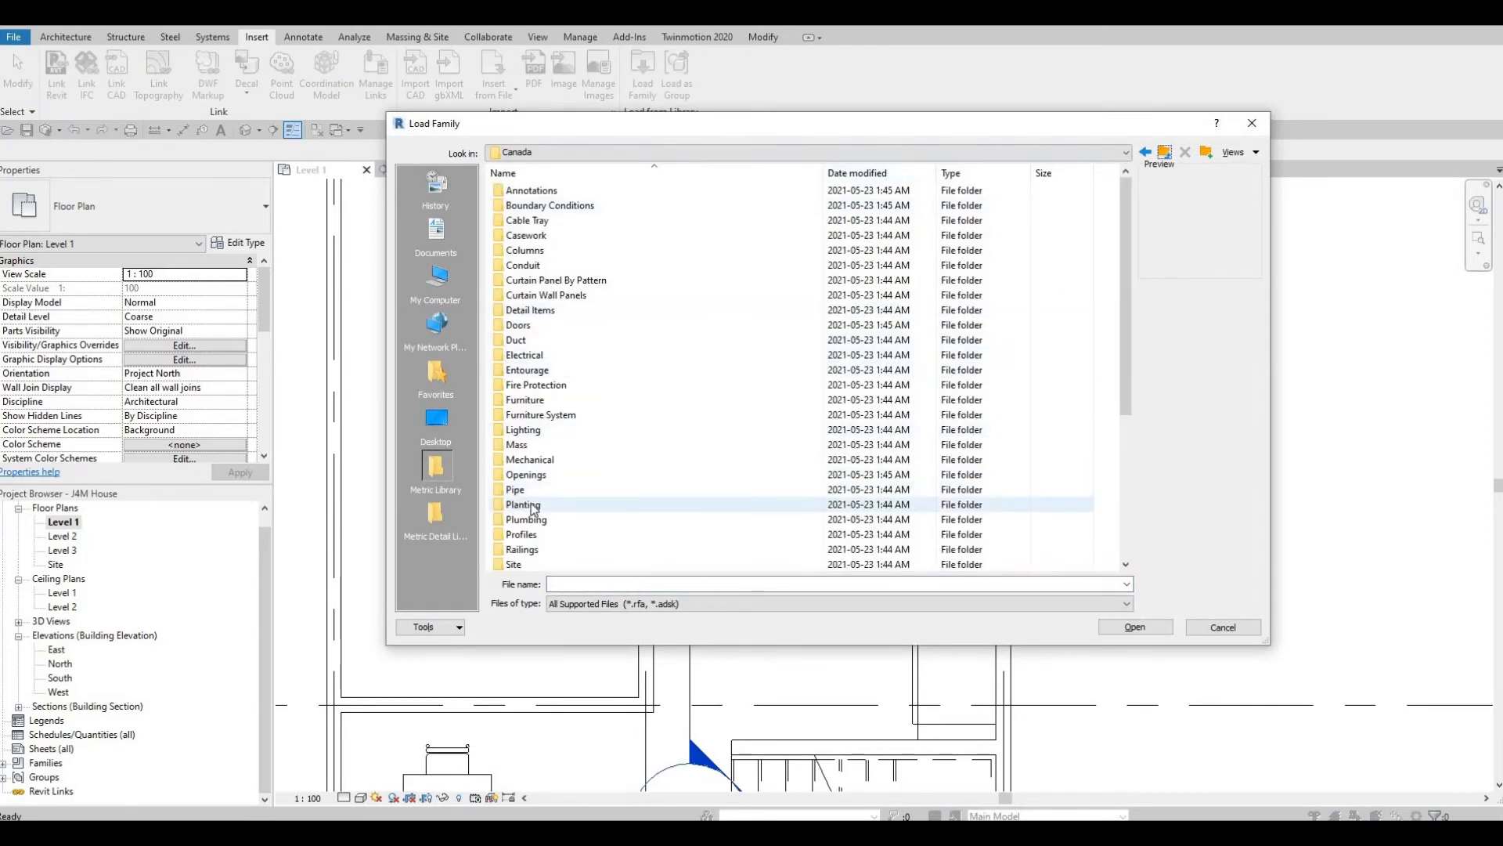
{"action": "scroll", "coordinate": [538, 476], "scroll_direction": "down", "scroll_amount": 1}
{"action": "double_click", "coordinate": [538, 476]}
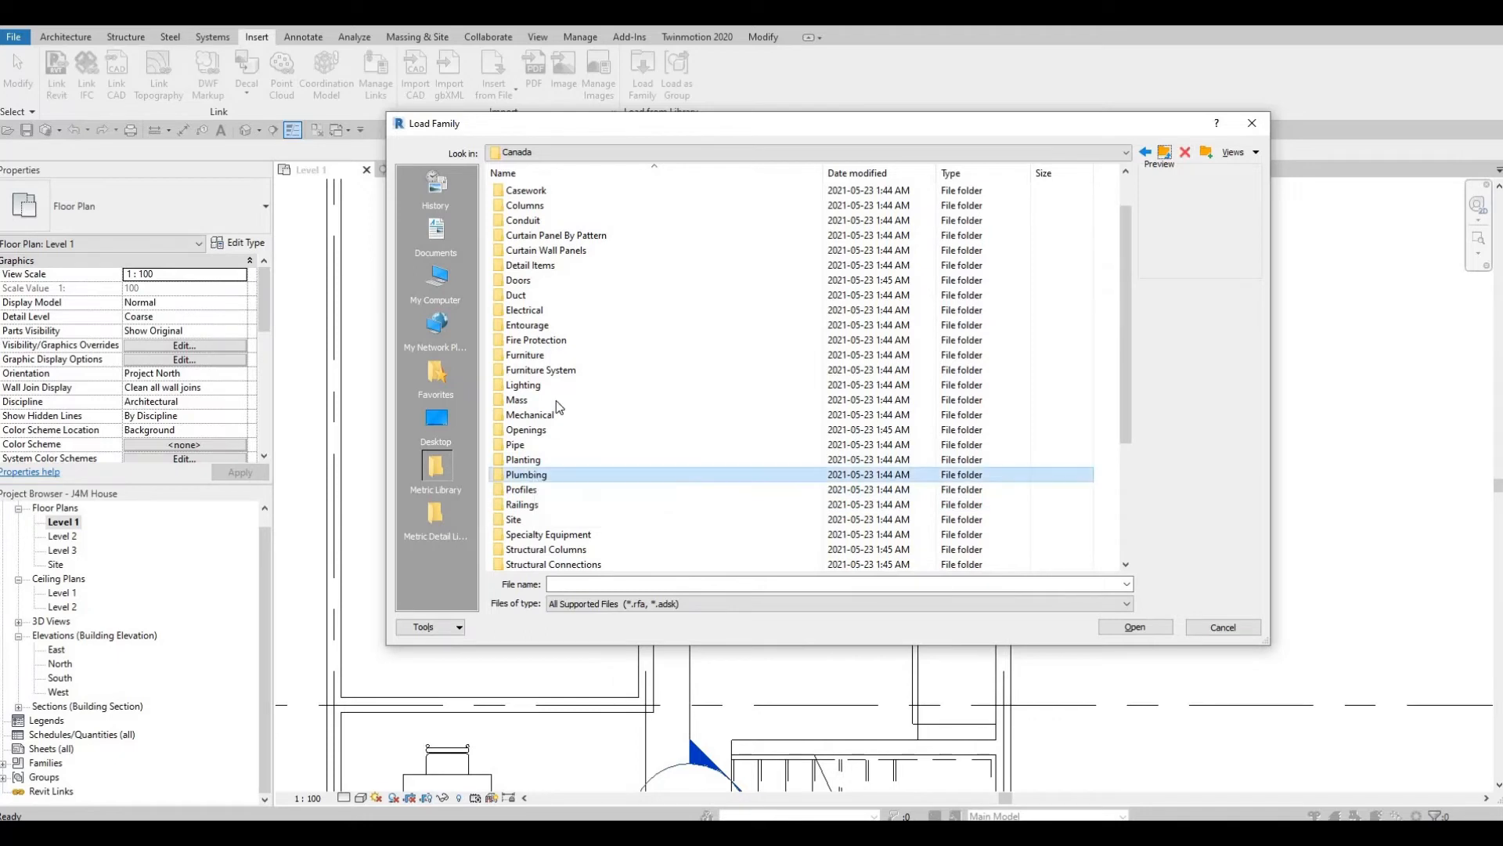
{"action": "double_click", "coordinate": [545, 194]}
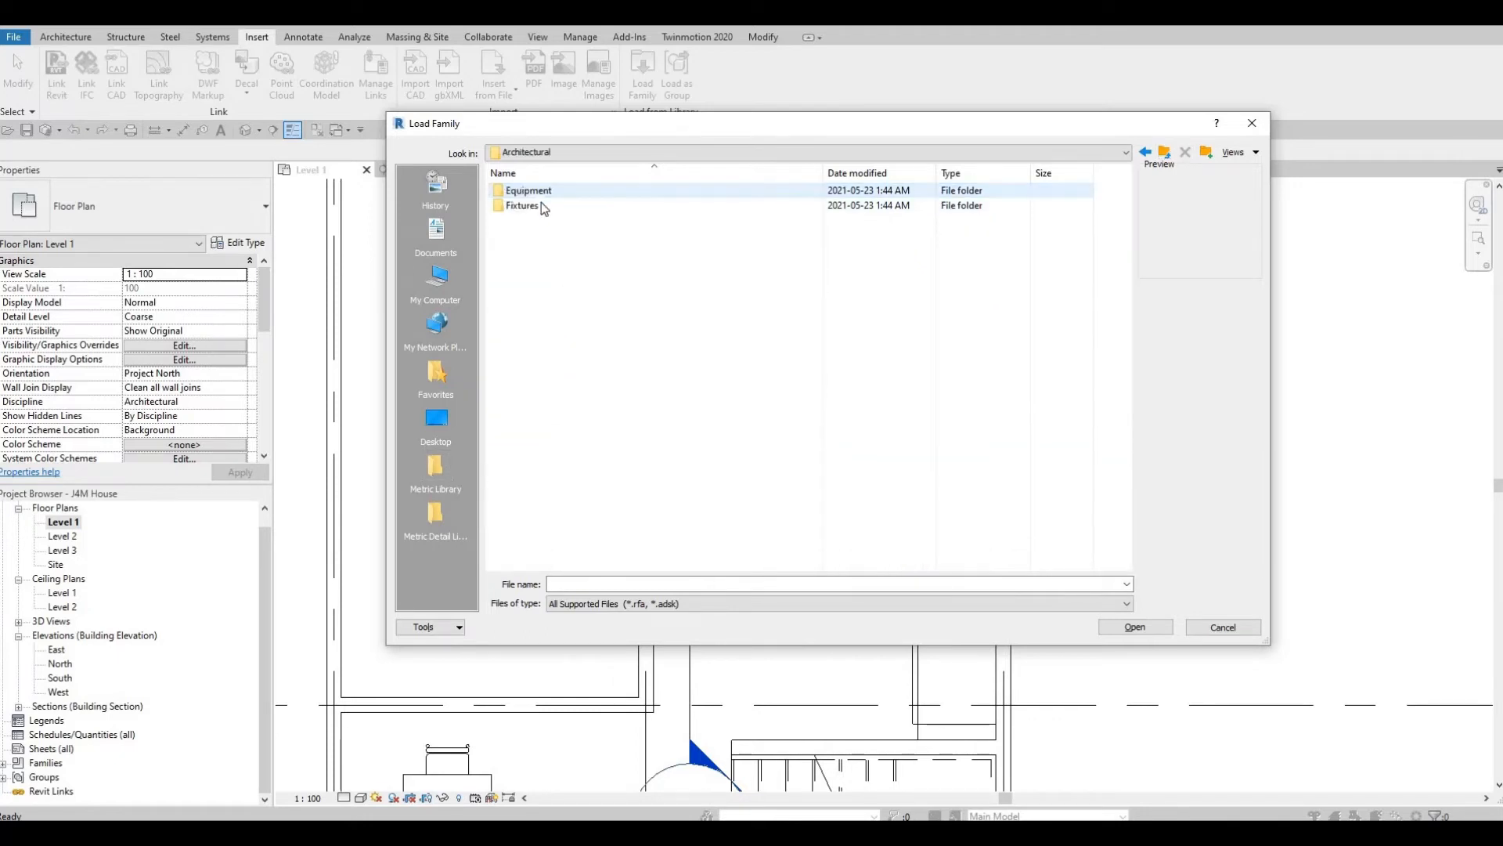
{"action": "double_click", "coordinate": [548, 205]}
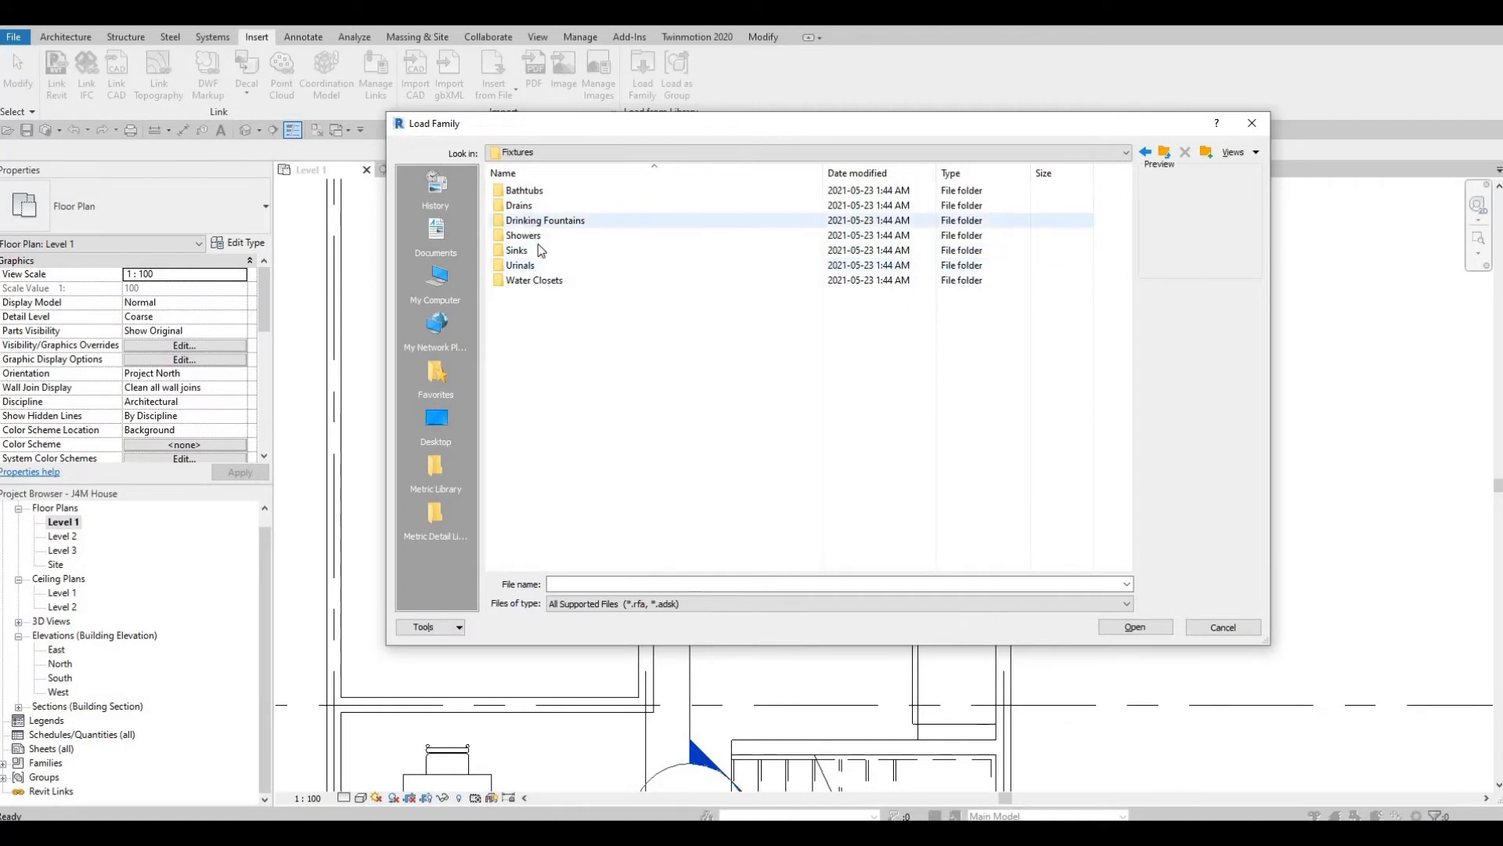
{"action": "left_click", "coordinate": [540, 250]}
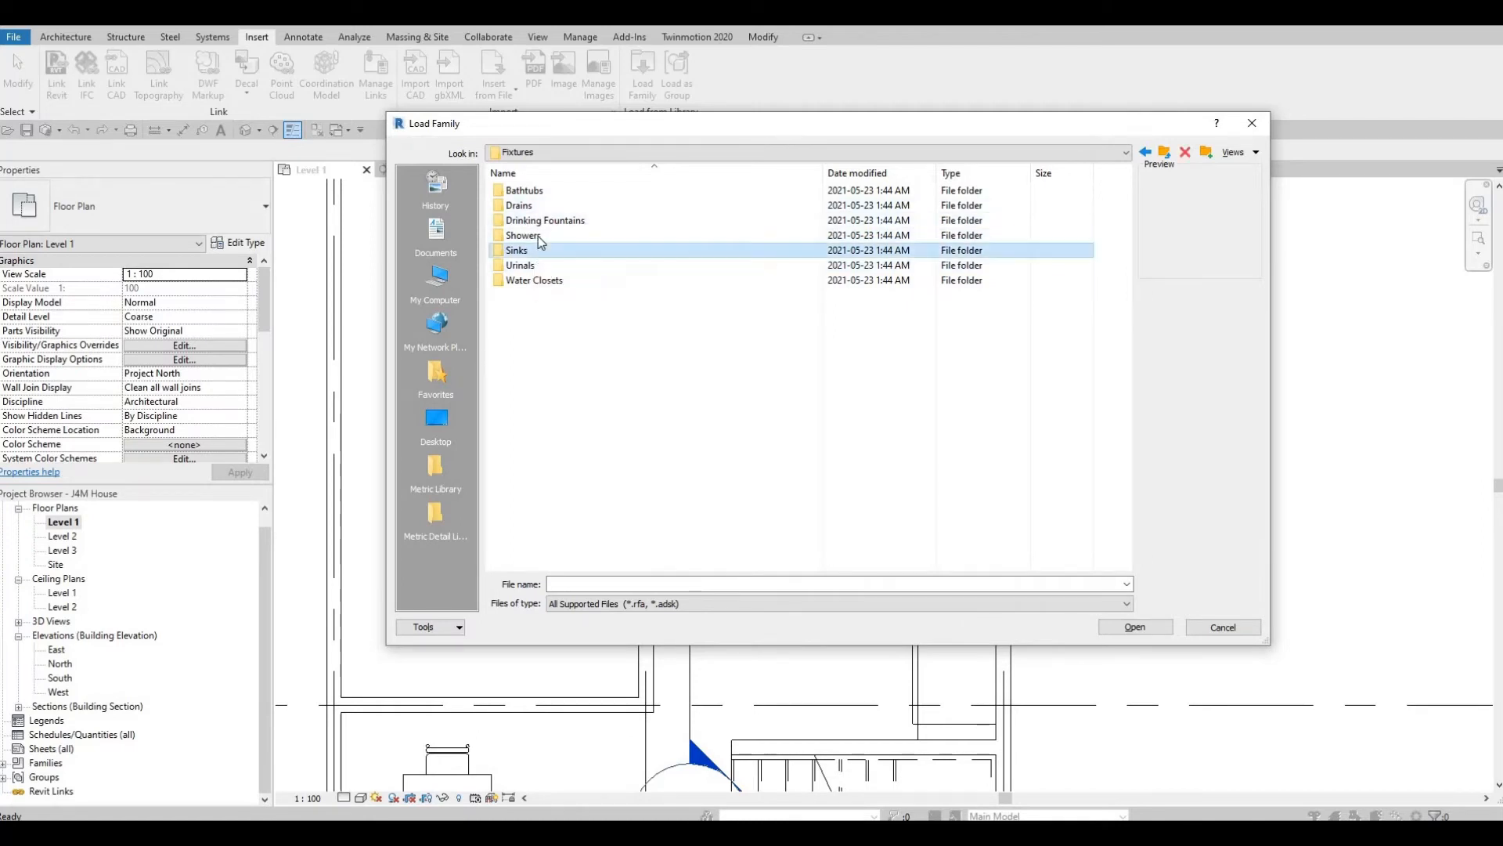
{"action": "key", "text": "Return"}
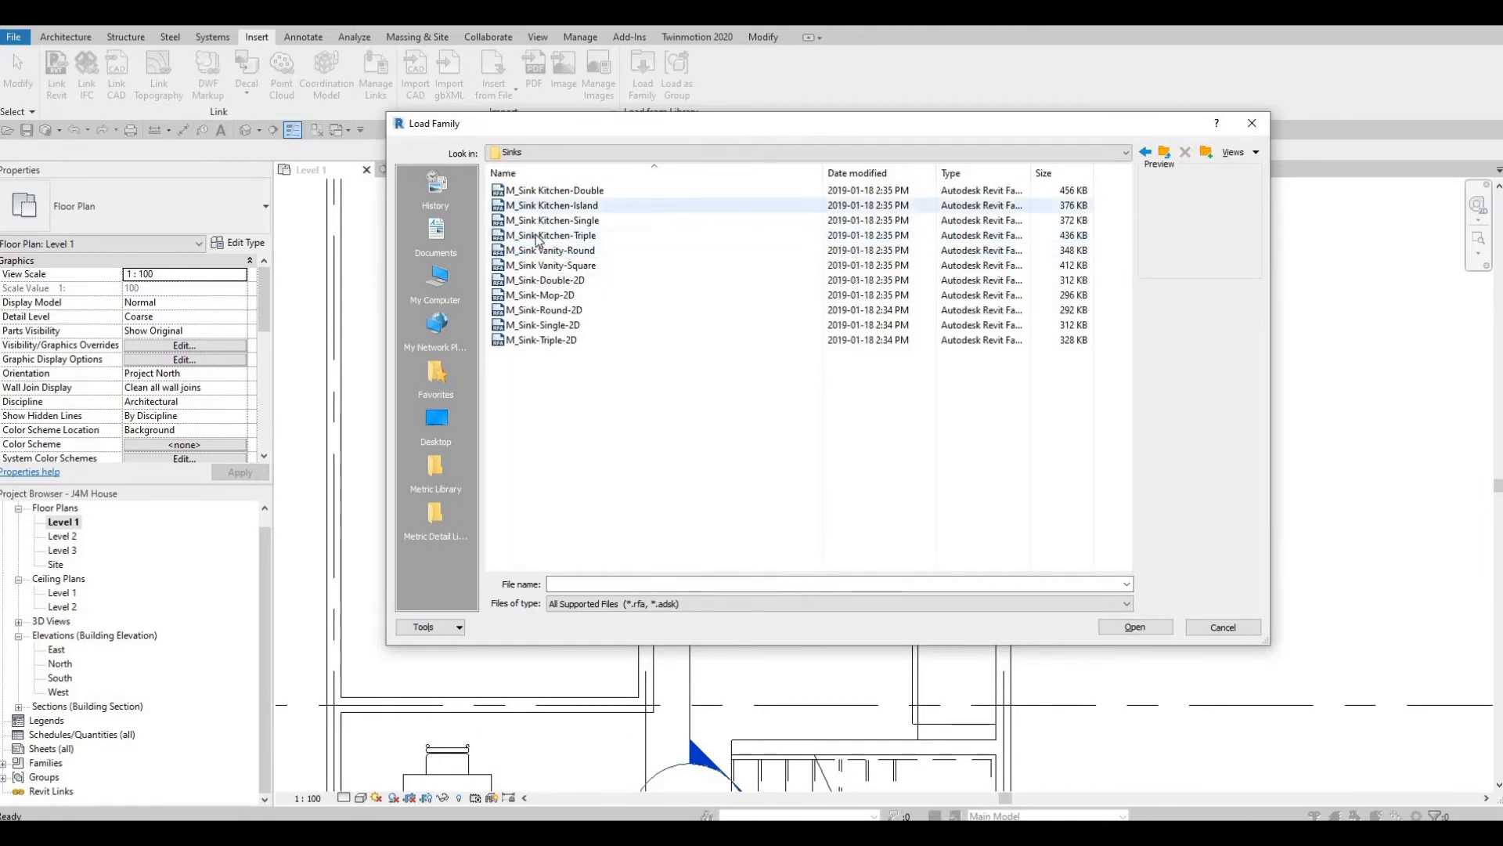
{"action": "left_click", "coordinate": [540, 236]}
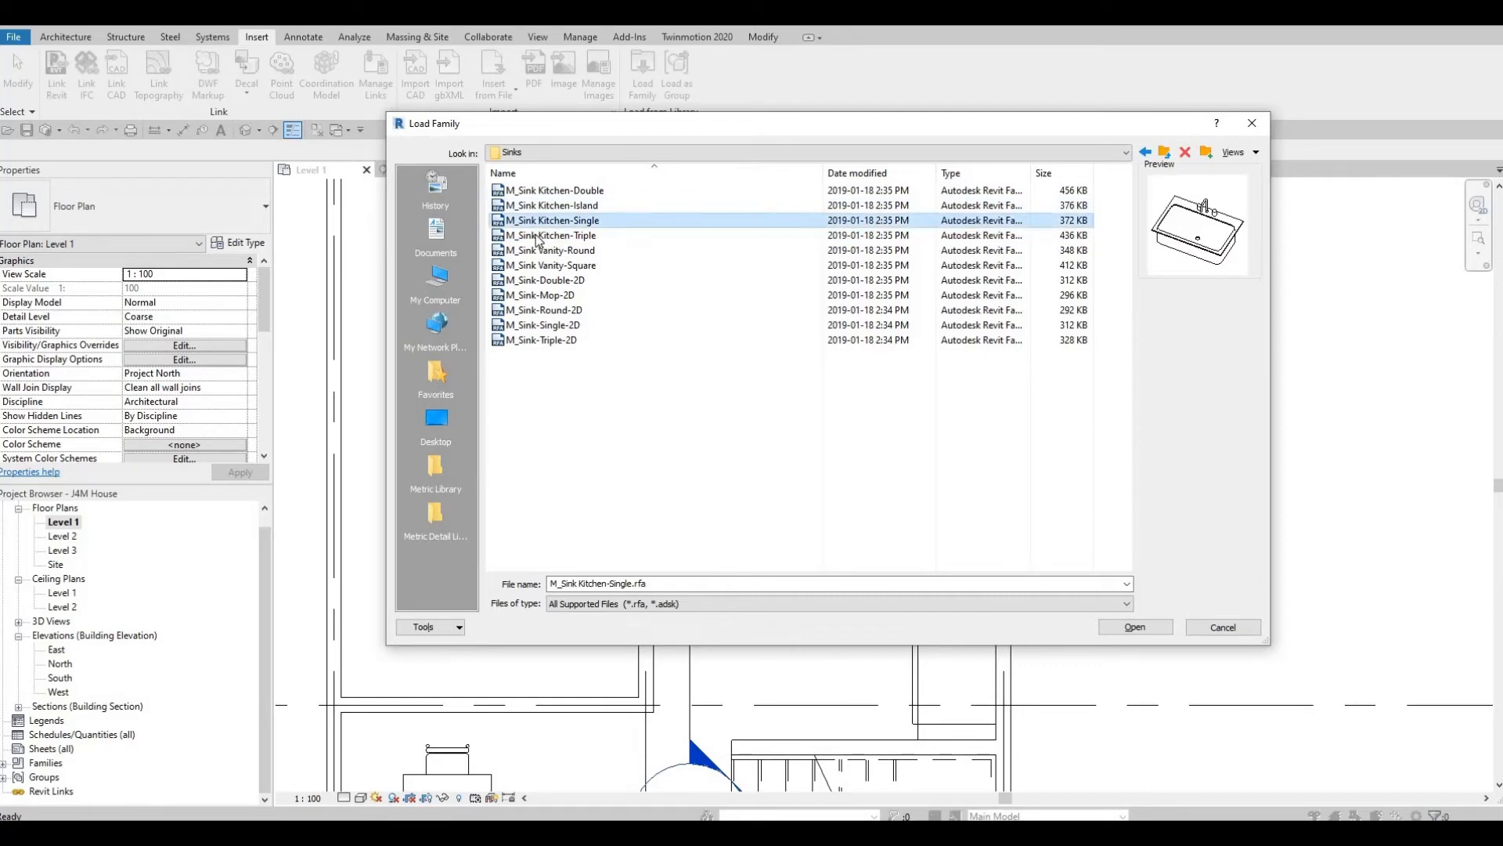
{"action": "left_click", "coordinate": [1145, 629]}
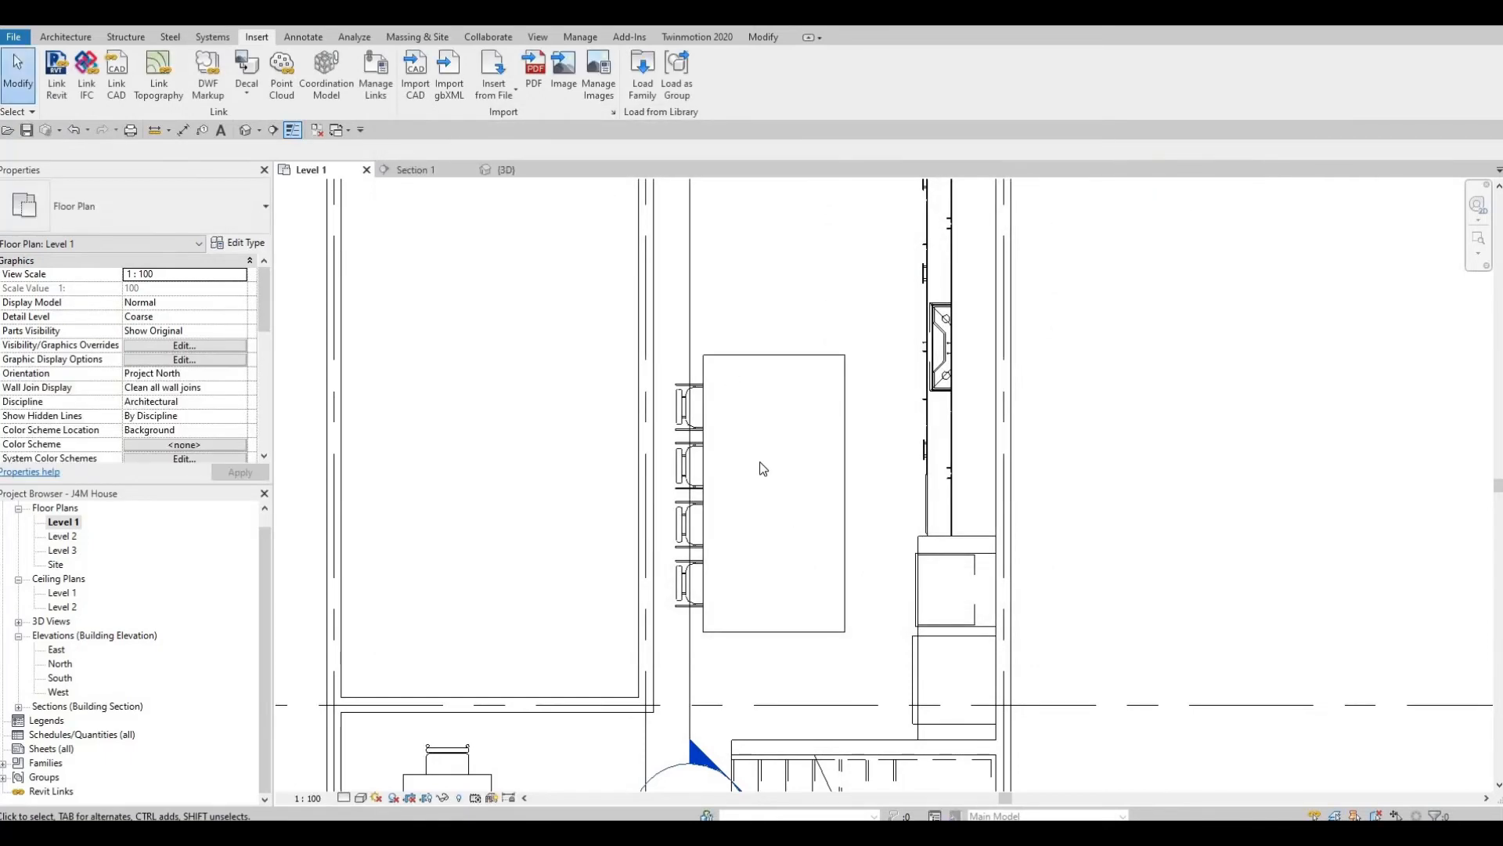
Step: Place one M_Sink Kitchen-Triple, 1100 x 535mm, on the island near its kitchen-side edge, rotated parallel to the long side
{"action": "key", "text": "c"}
{"action": "key", "text": "m"}
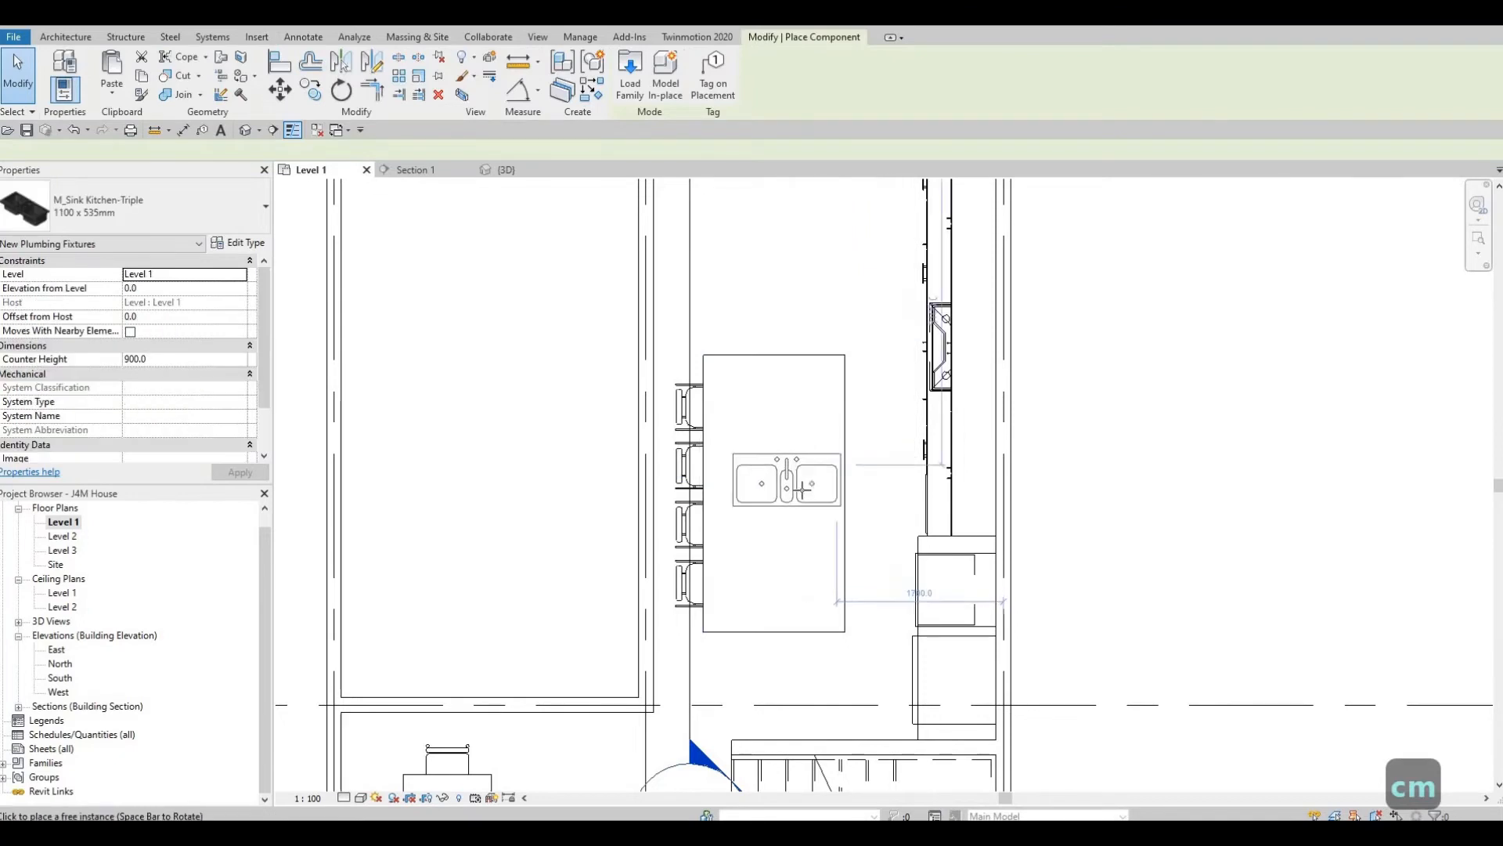
{"action": "scroll", "coordinate": [802, 489], "scroll_direction": "up", "scroll_amount": 1}
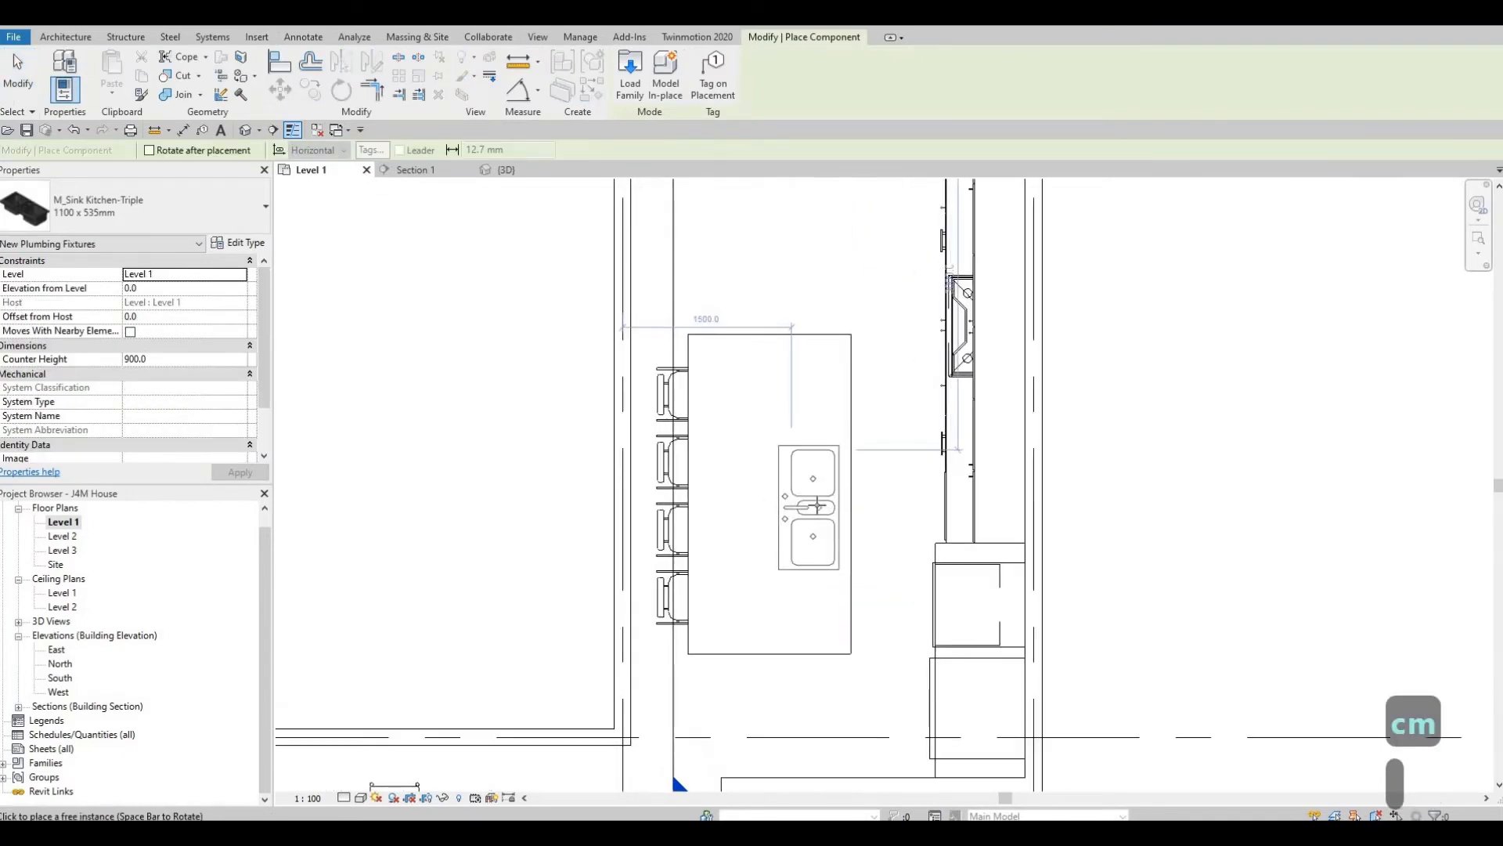
{"action": "left_click", "coordinate": [837, 531]}
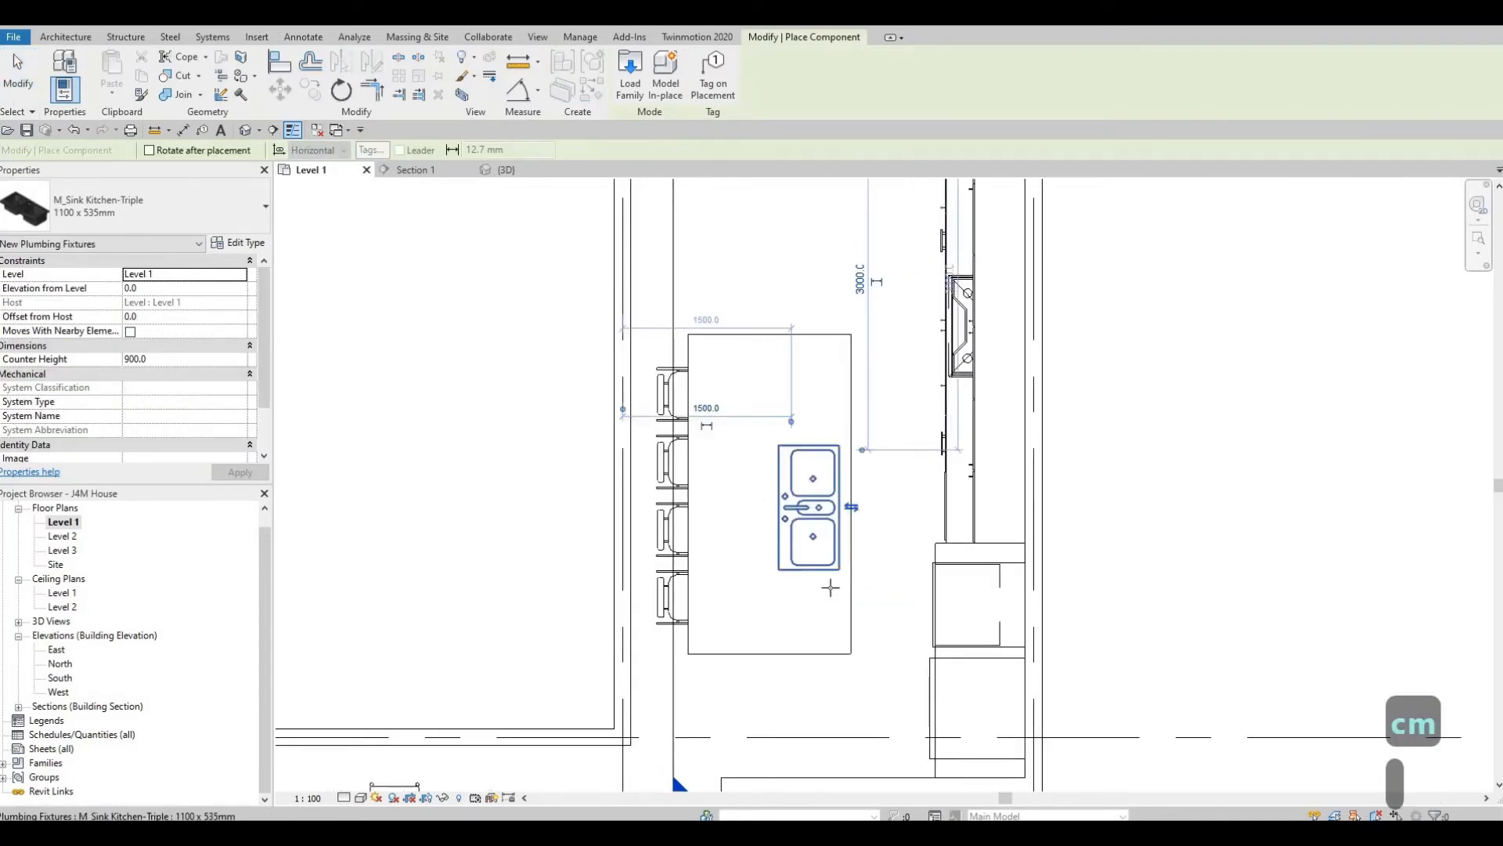
{"action": "key", "text": "Escape"}
{"action": "key", "text": "Escape"}
{"action": "key", "text": "Escape"}
Step: Set the island sink's Counter Height to 925
{"action": "left_click", "coordinate": [831, 530]}
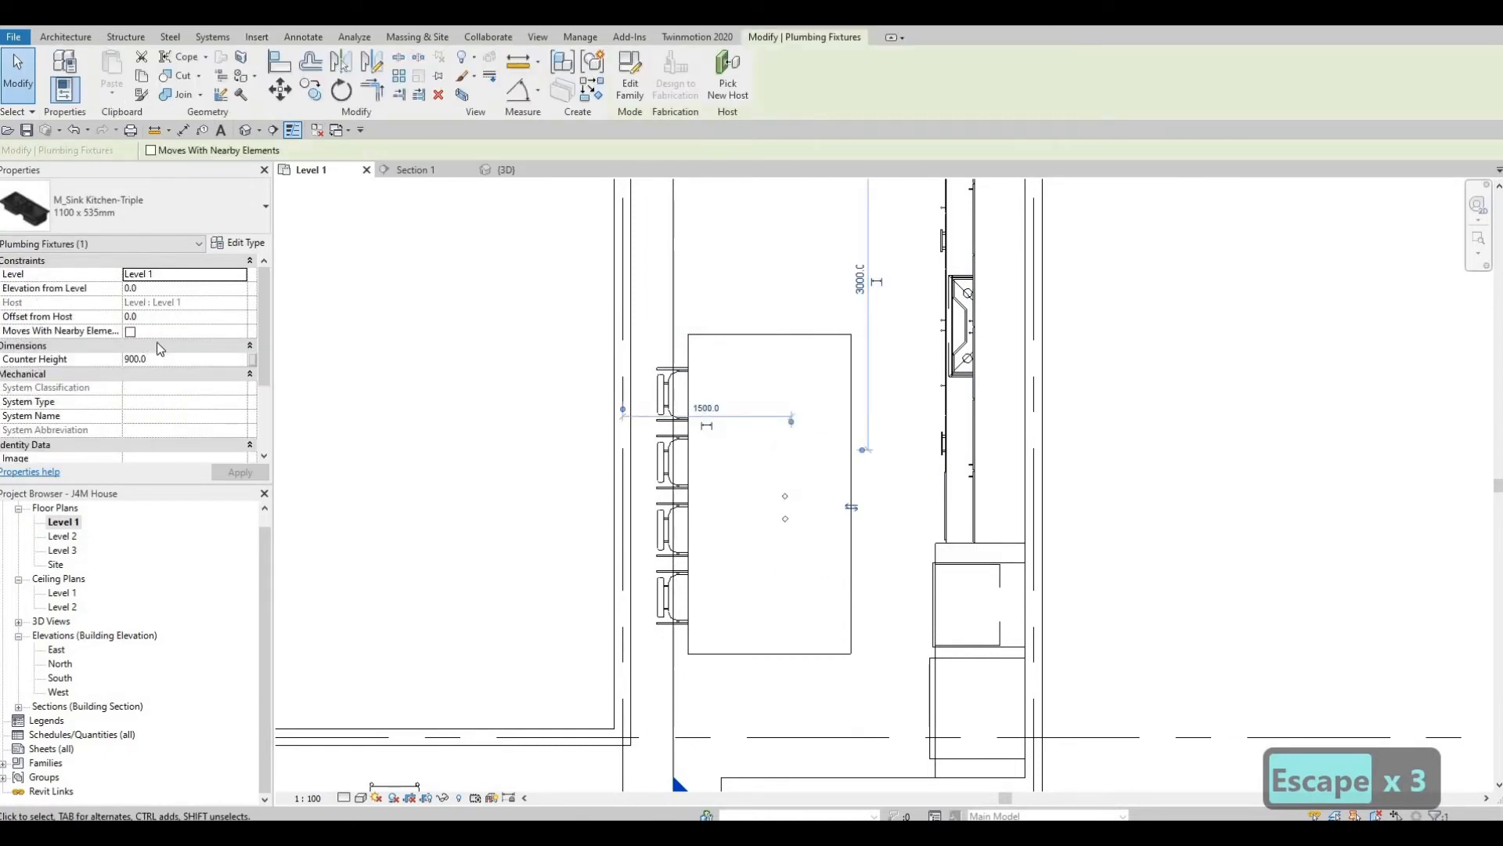
{"action": "left_click", "coordinate": [172, 358]}
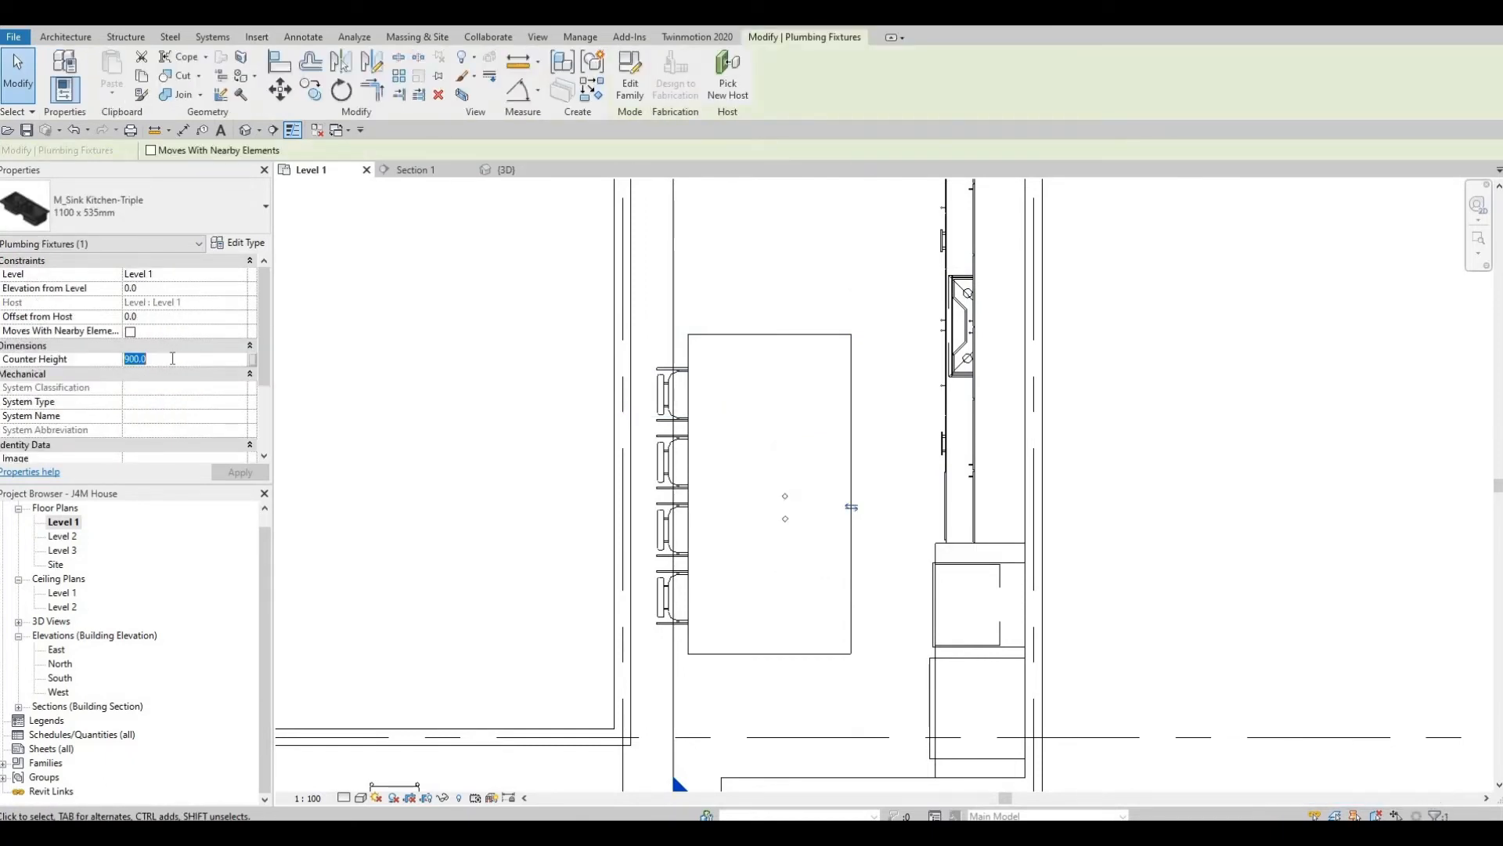
{"action": "type", "text": "925"}
{"action": "key", "text": "Return"}
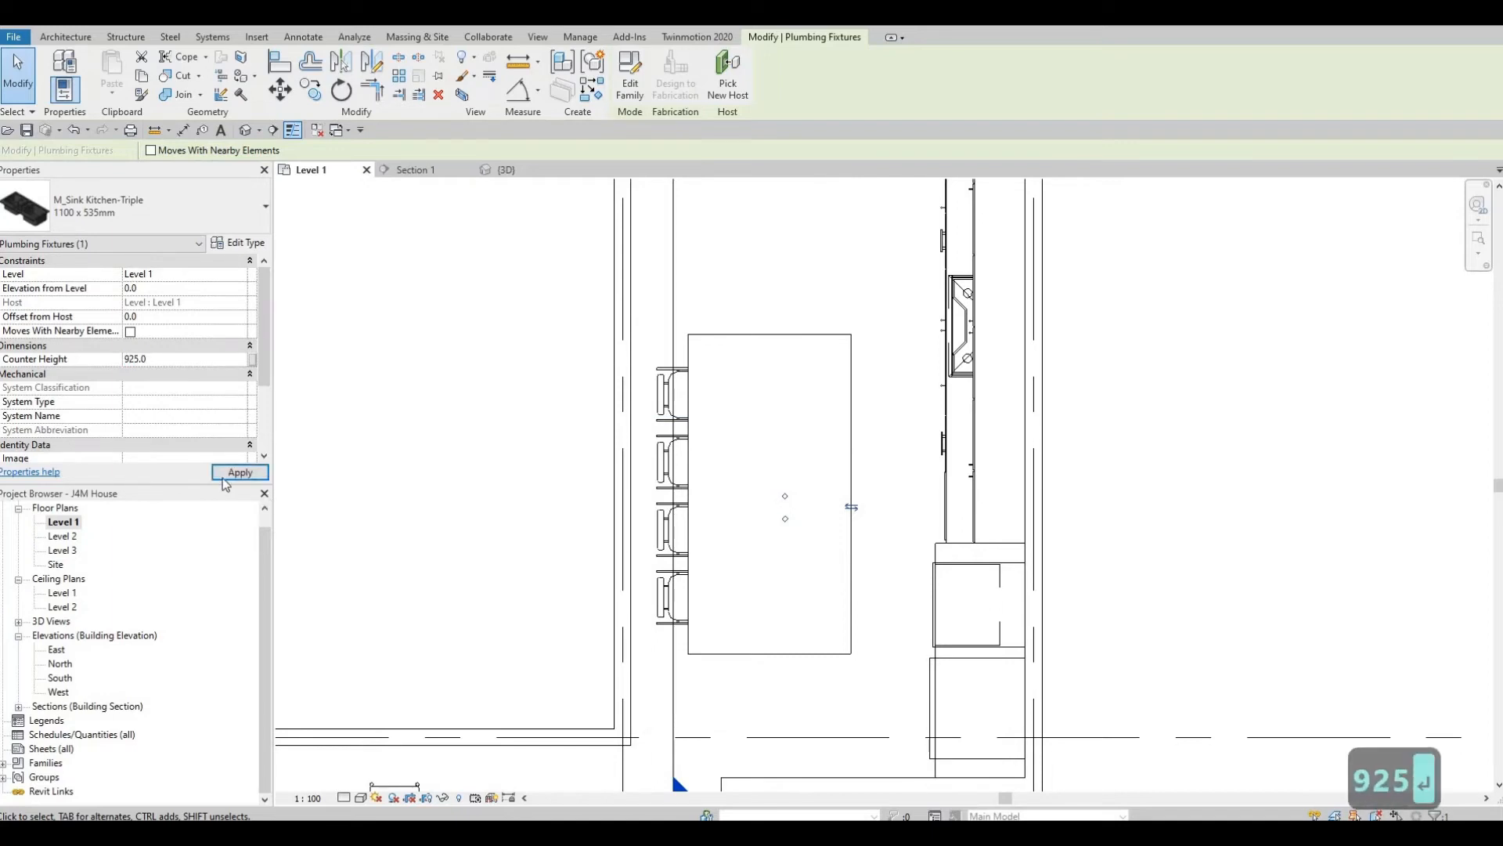
{"action": "left_click", "coordinate": [225, 474]}
{"action": "key", "text": "Escape"}
{"action": "key", "text": "Escape"}
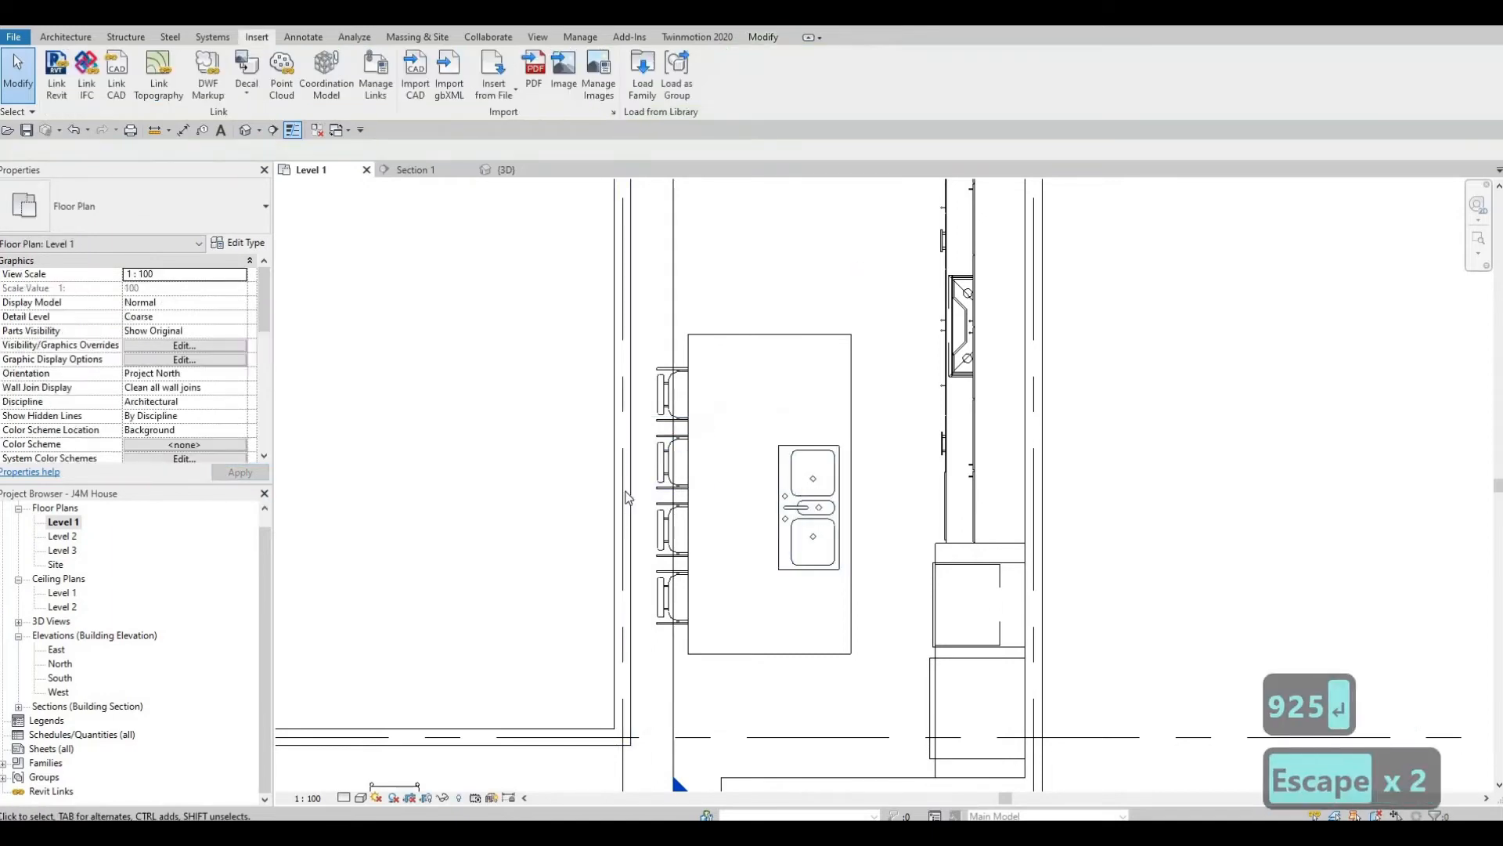
Step: Examine the sink's height against the island worktop in Section 1, and check its position in the Level 1 plan
{"action": "scroll", "coordinate": [635, 525], "scroll_direction": "down", "scroll_amount": 2}
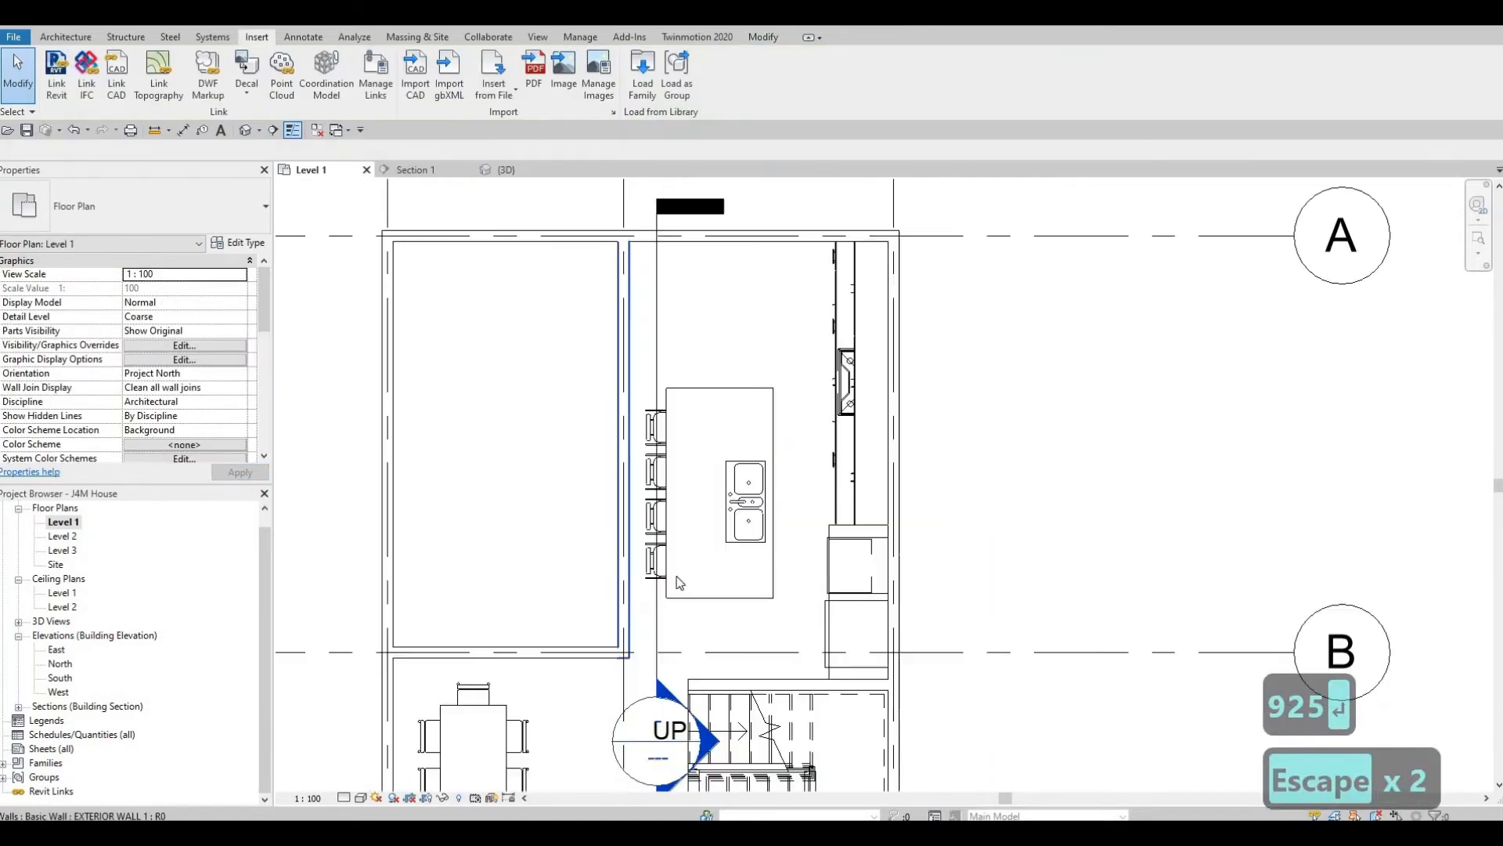
{"action": "double_click", "coordinate": [718, 748]}
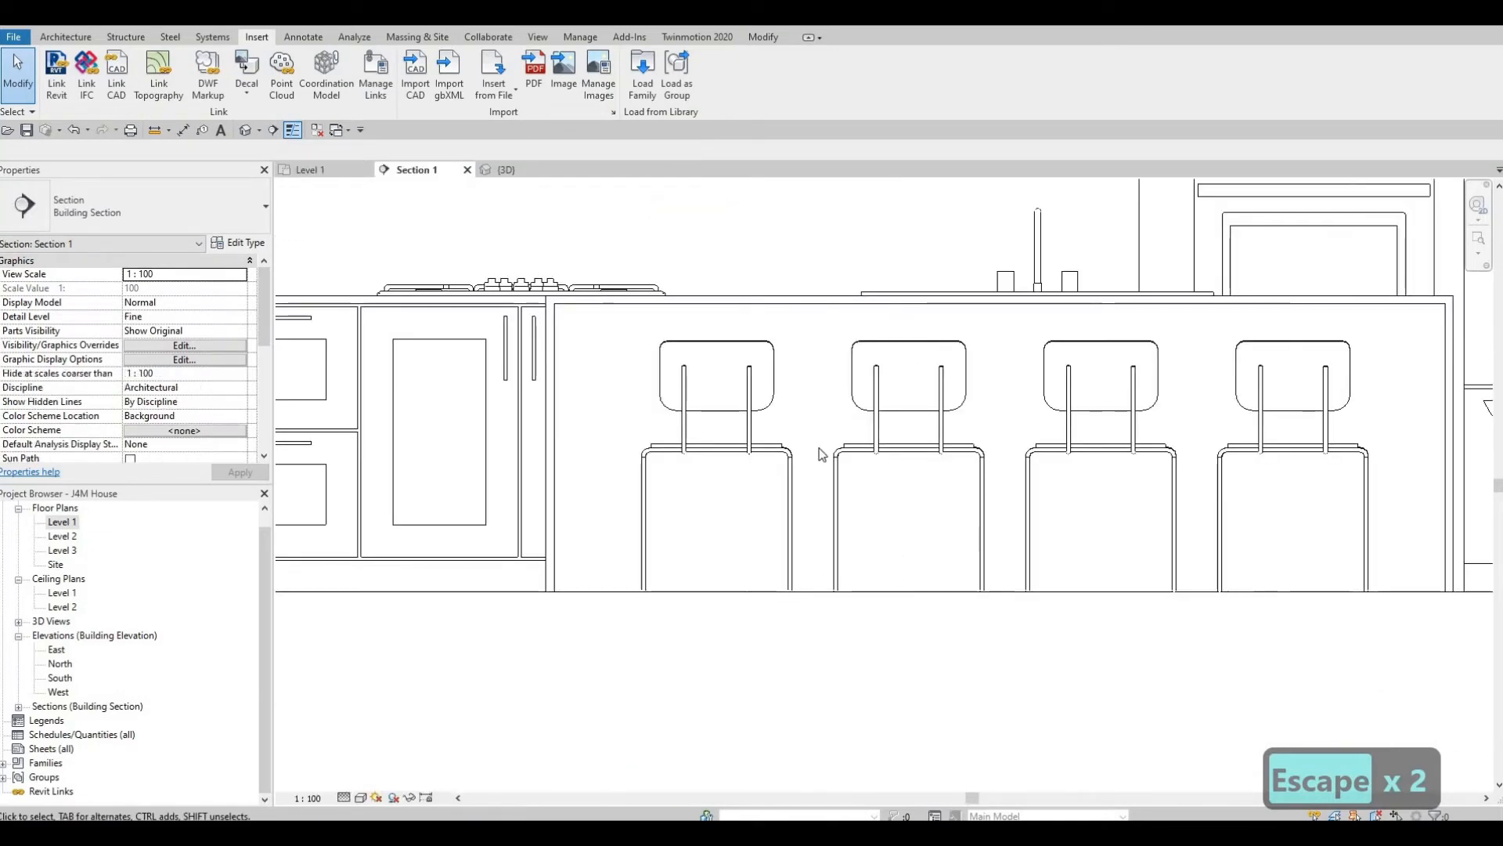
{"action": "middle_click_drag", "start_coordinate": [885, 290], "coordinate": [816, 344]}
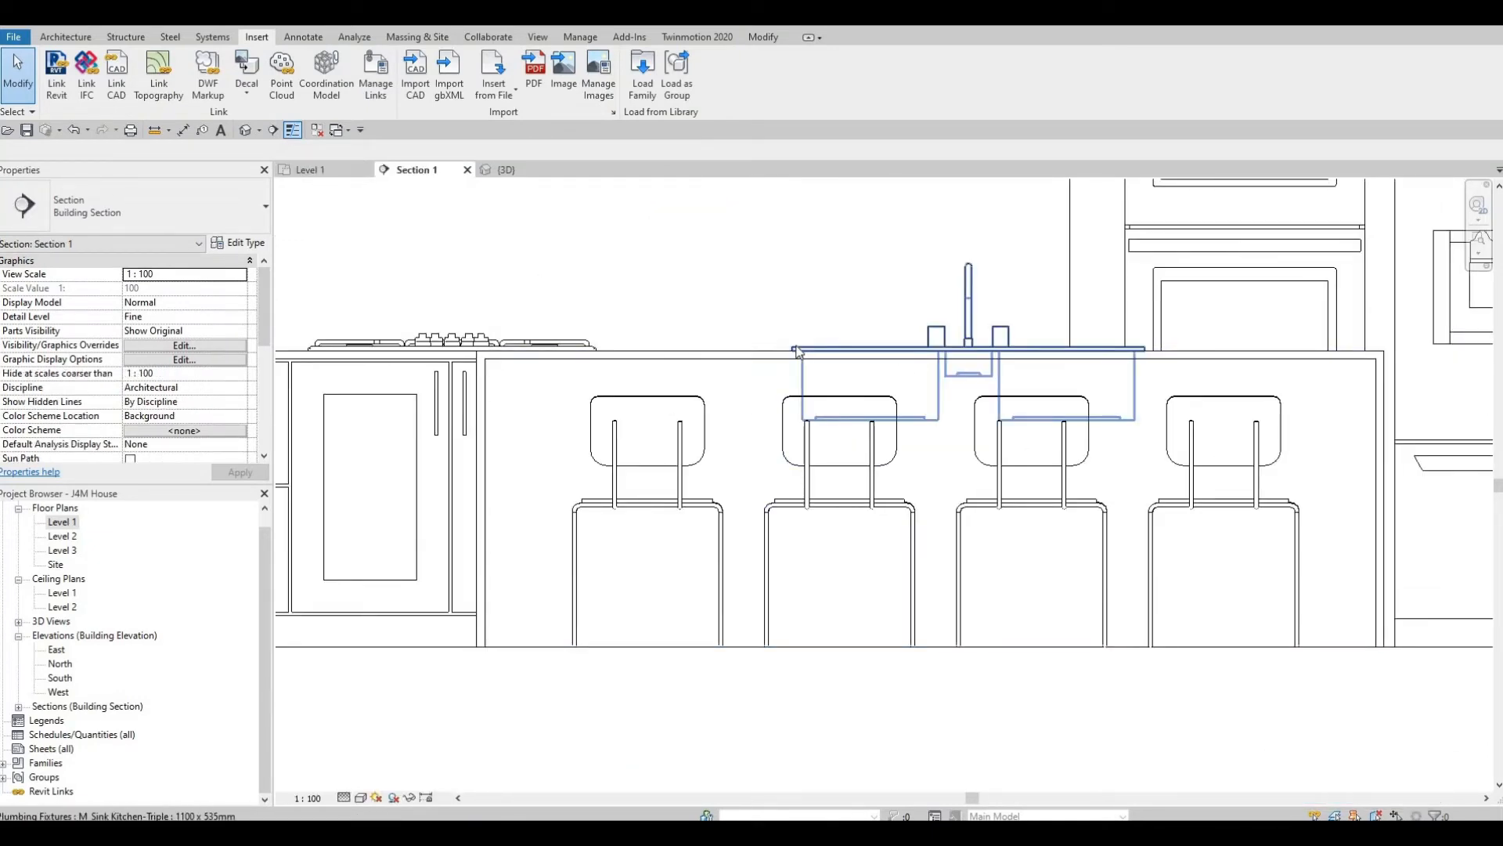
{"action": "scroll", "coordinate": [444, 478], "scroll_direction": "down", "scroll_amount": 1}
{"action": "key", "text": "Escape"}
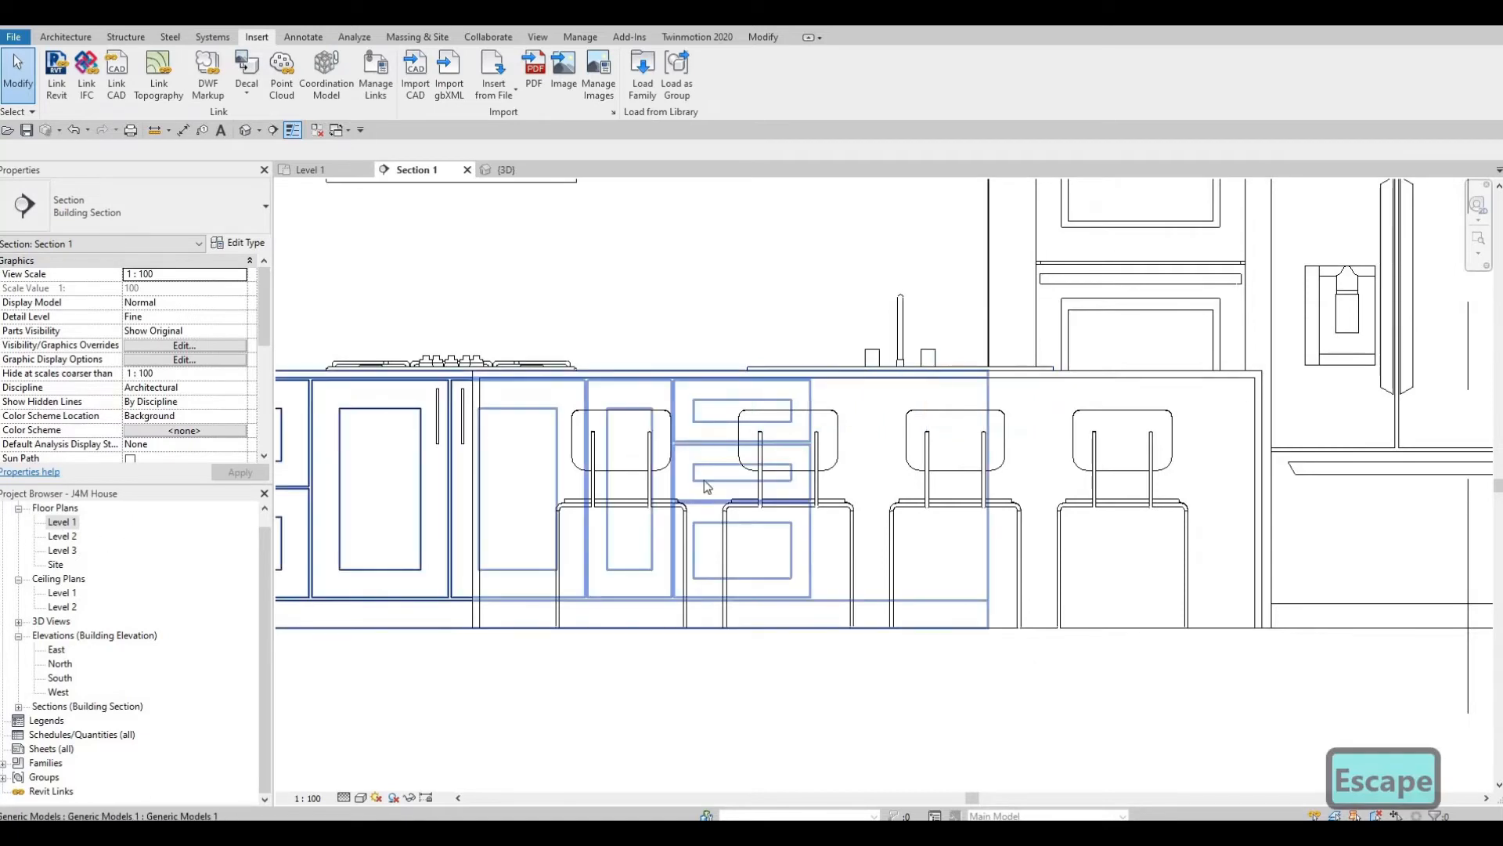
{"action": "scroll", "coordinate": [740, 461], "scroll_direction": "up", "scroll_amount": 3}
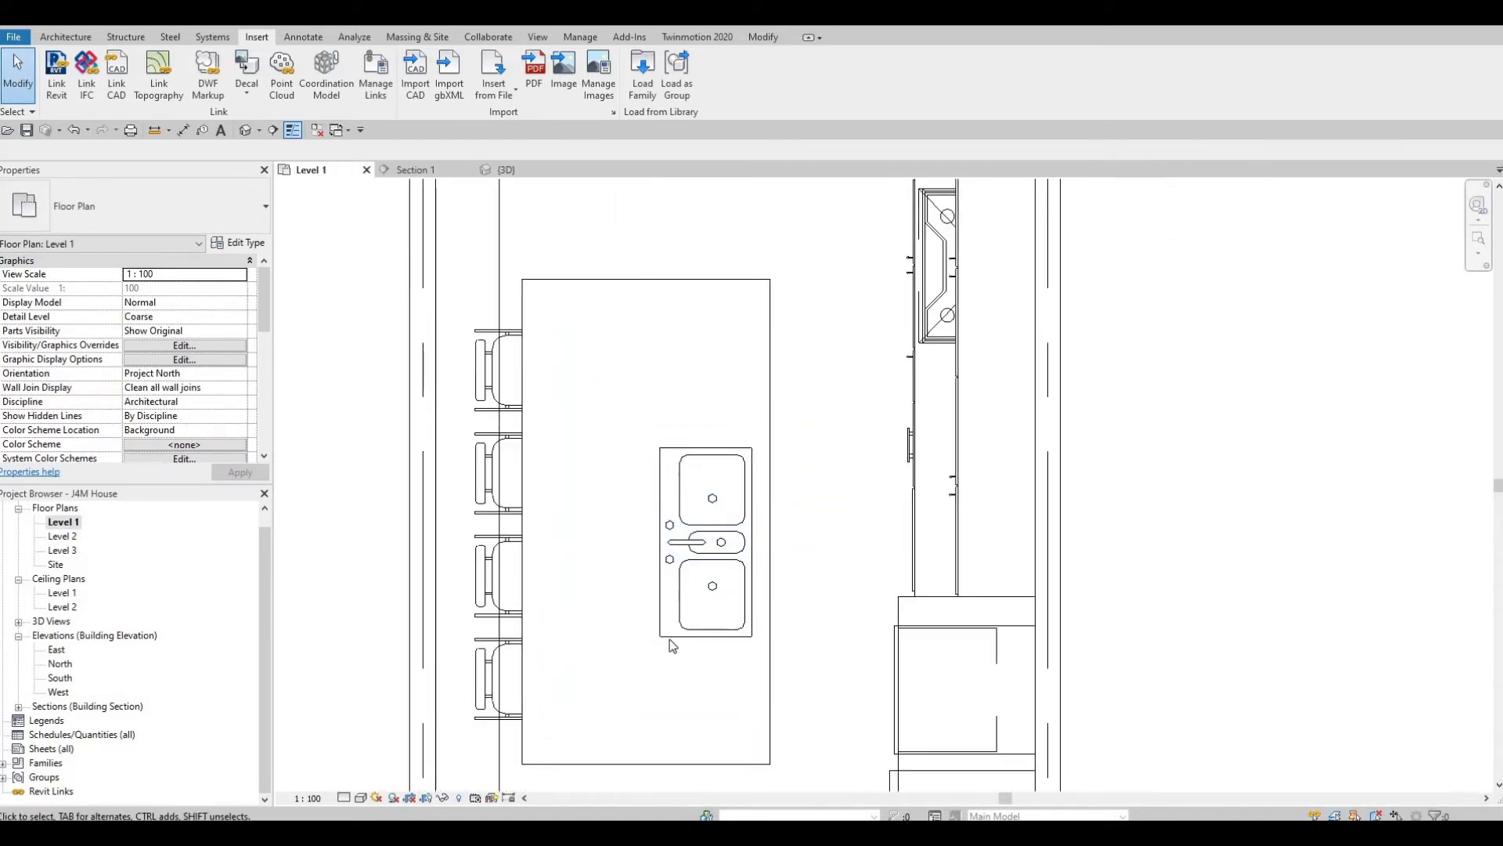
{"action": "middle_click_drag", "start_coordinate": [660, 672], "coordinate": [649, 547]}
{"action": "scroll", "coordinate": [649, 547], "scroll_direction": "down", "scroll_amount": 1}
{"action": "key", "text": "Escape"}
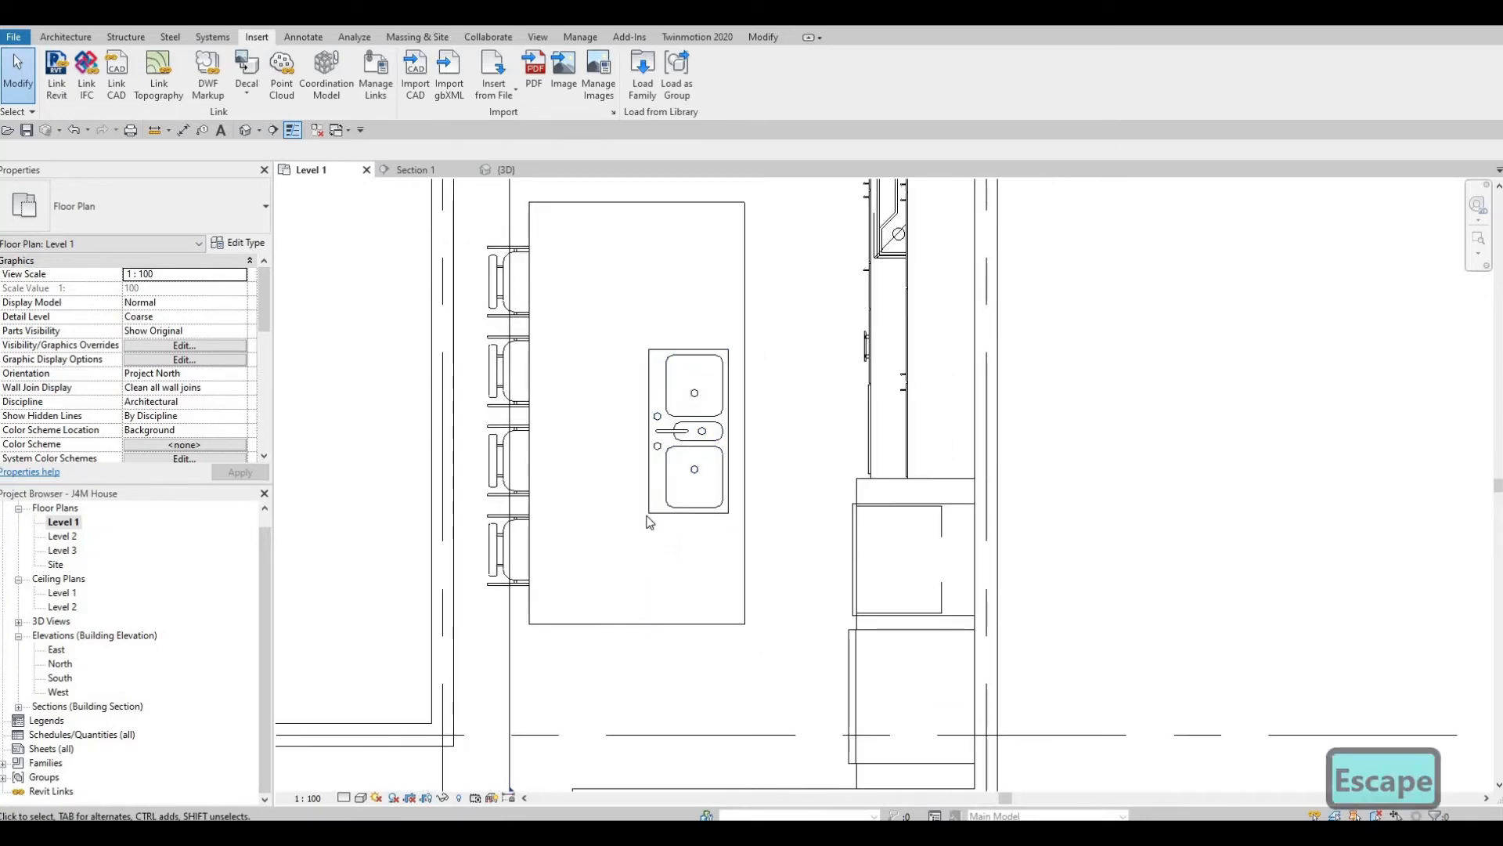
{"action": "scroll", "coordinate": [650, 522], "scroll_direction": "down", "scroll_amount": 1}
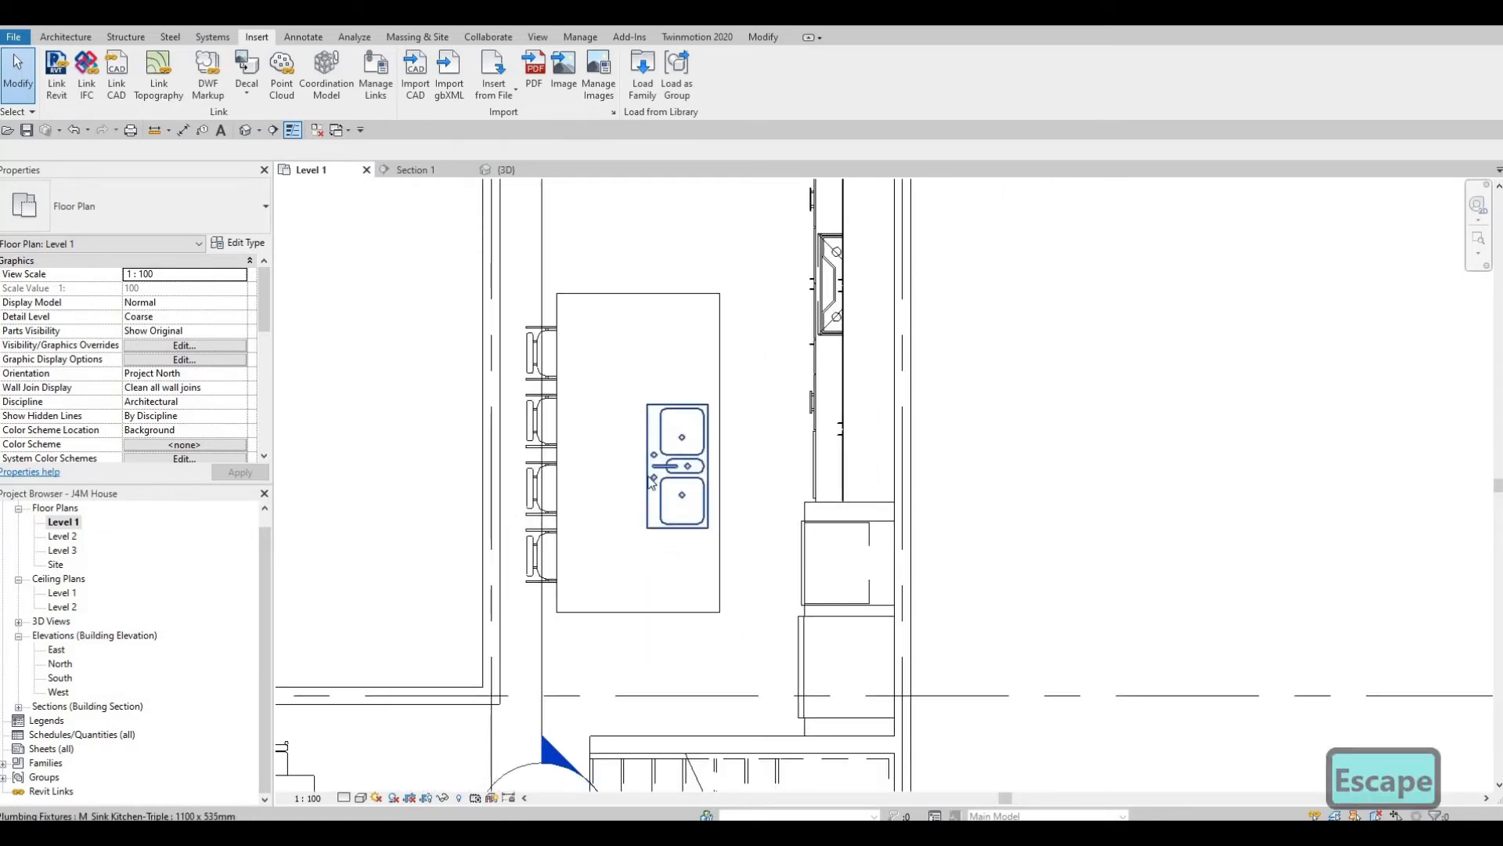
{"action": "scroll", "coordinate": [650, 482], "scroll_direction": "down", "scroll_amount": 1}
{"action": "key", "text": "Escape"}
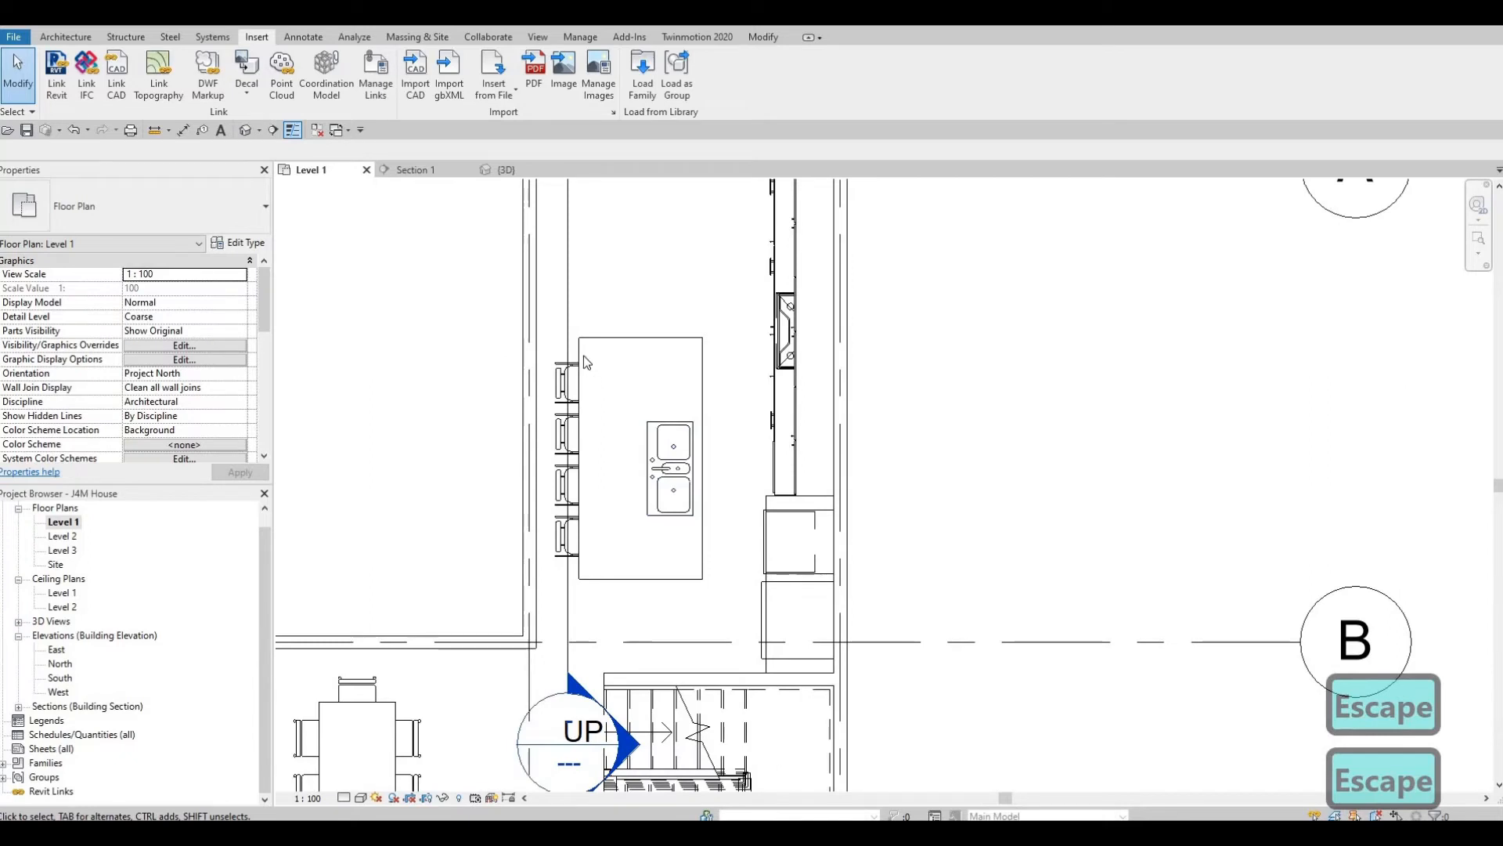
Step: Shift the seating-side face of the island base slightly toward the kitchen wall using its shape handle in the Level 1 plan
{"action": "left_click", "coordinate": [601, 439]}
{"action": "scroll", "coordinate": [609, 480], "scroll_direction": "up", "scroll_amount": 1}
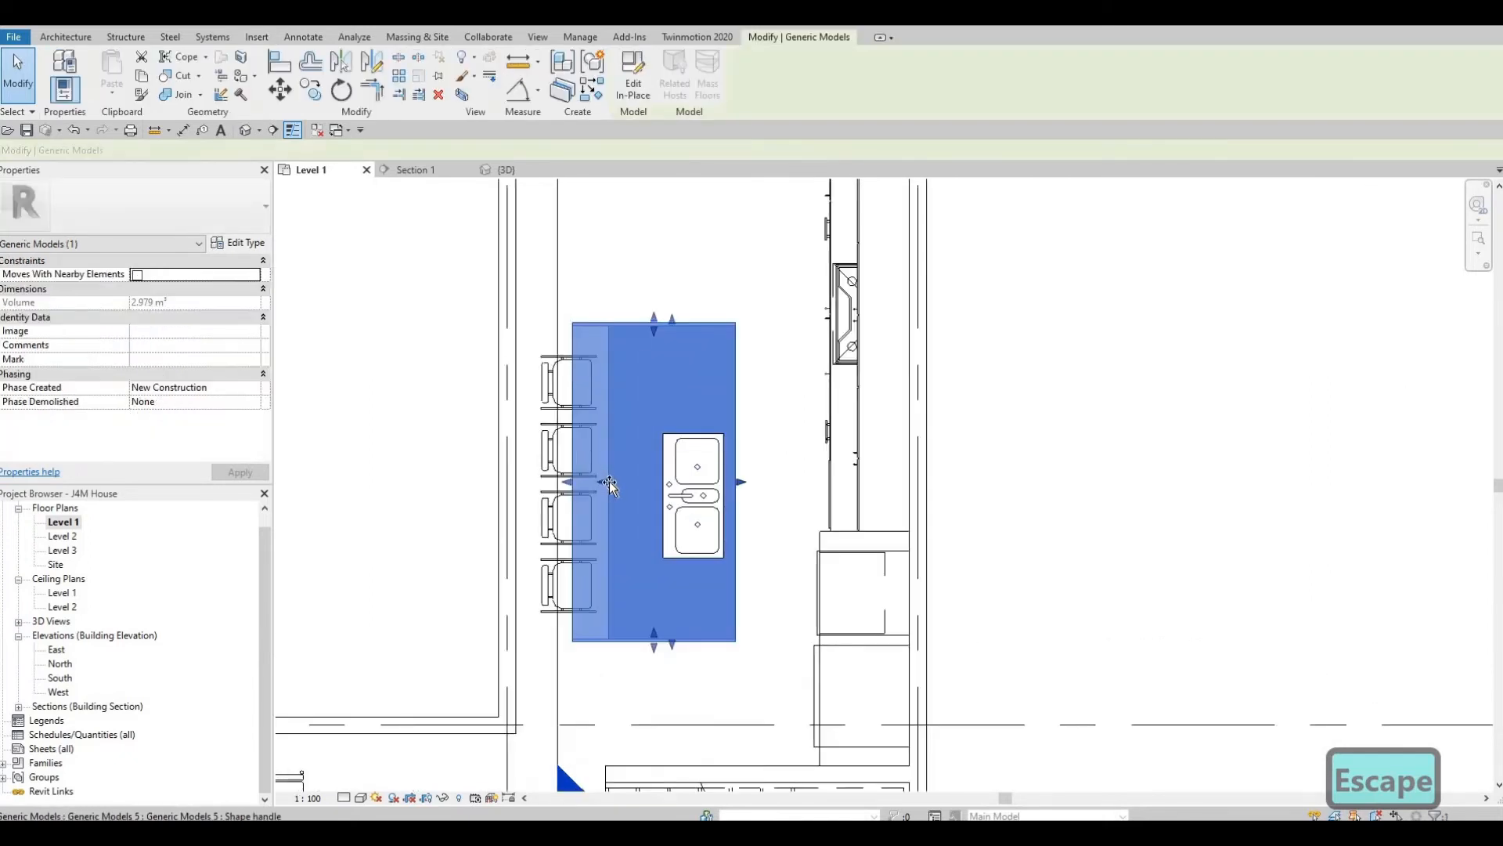
{"action": "left_click_drag", "start_coordinate": [609, 481], "coordinate": [614, 483]}
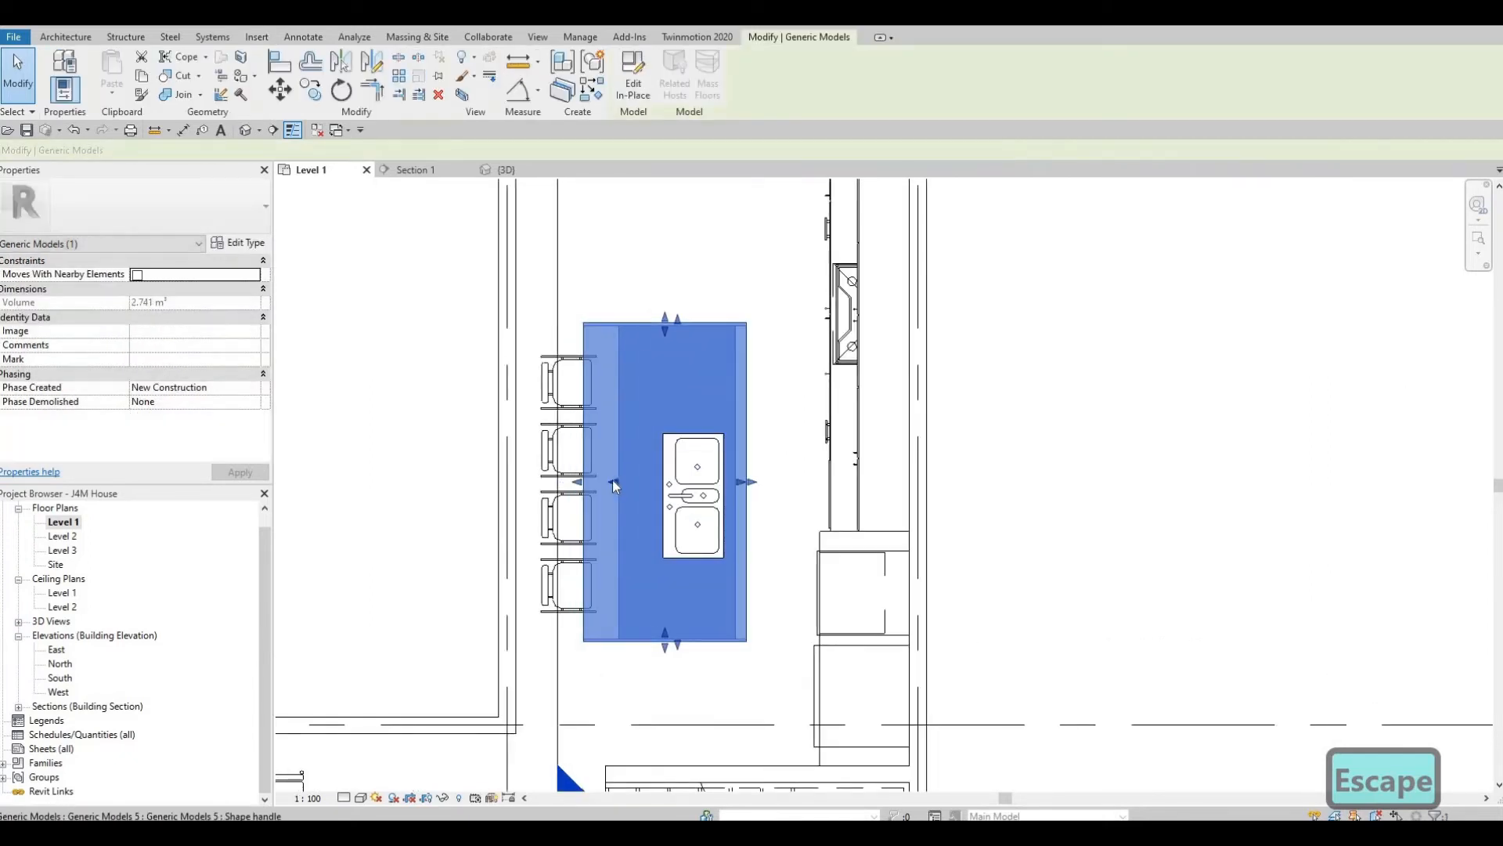
{"action": "key", "text": "Escape"}
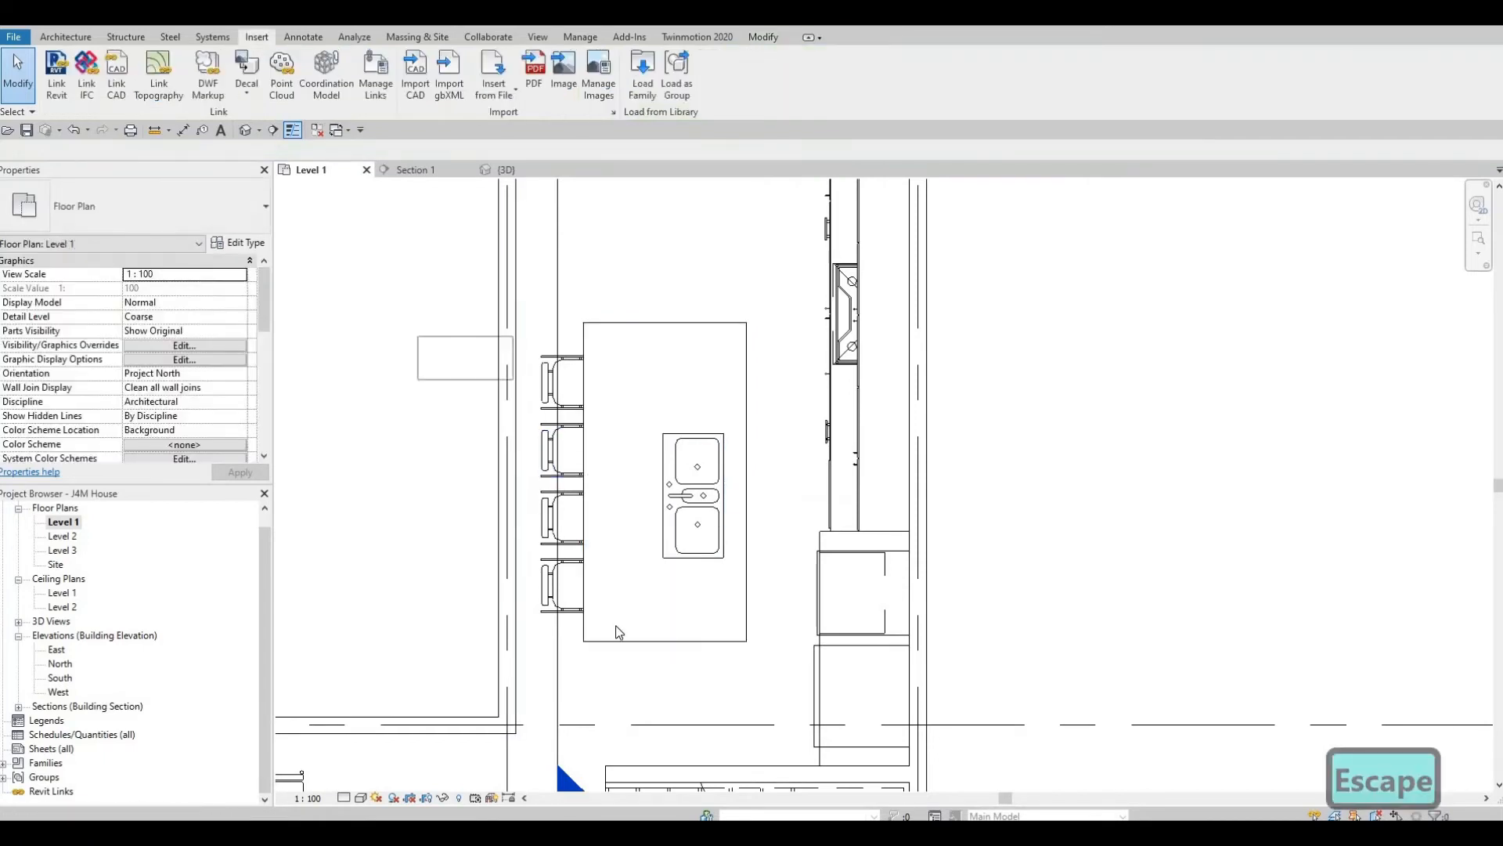
Step: Nudge the row of four M_Chair-Stacking chairs eight increments toward the island
{"action": "left_click_drag", "start_coordinate": [619, 632], "coordinate": [619, 632]}
{"action": "key", "text": "Right"}
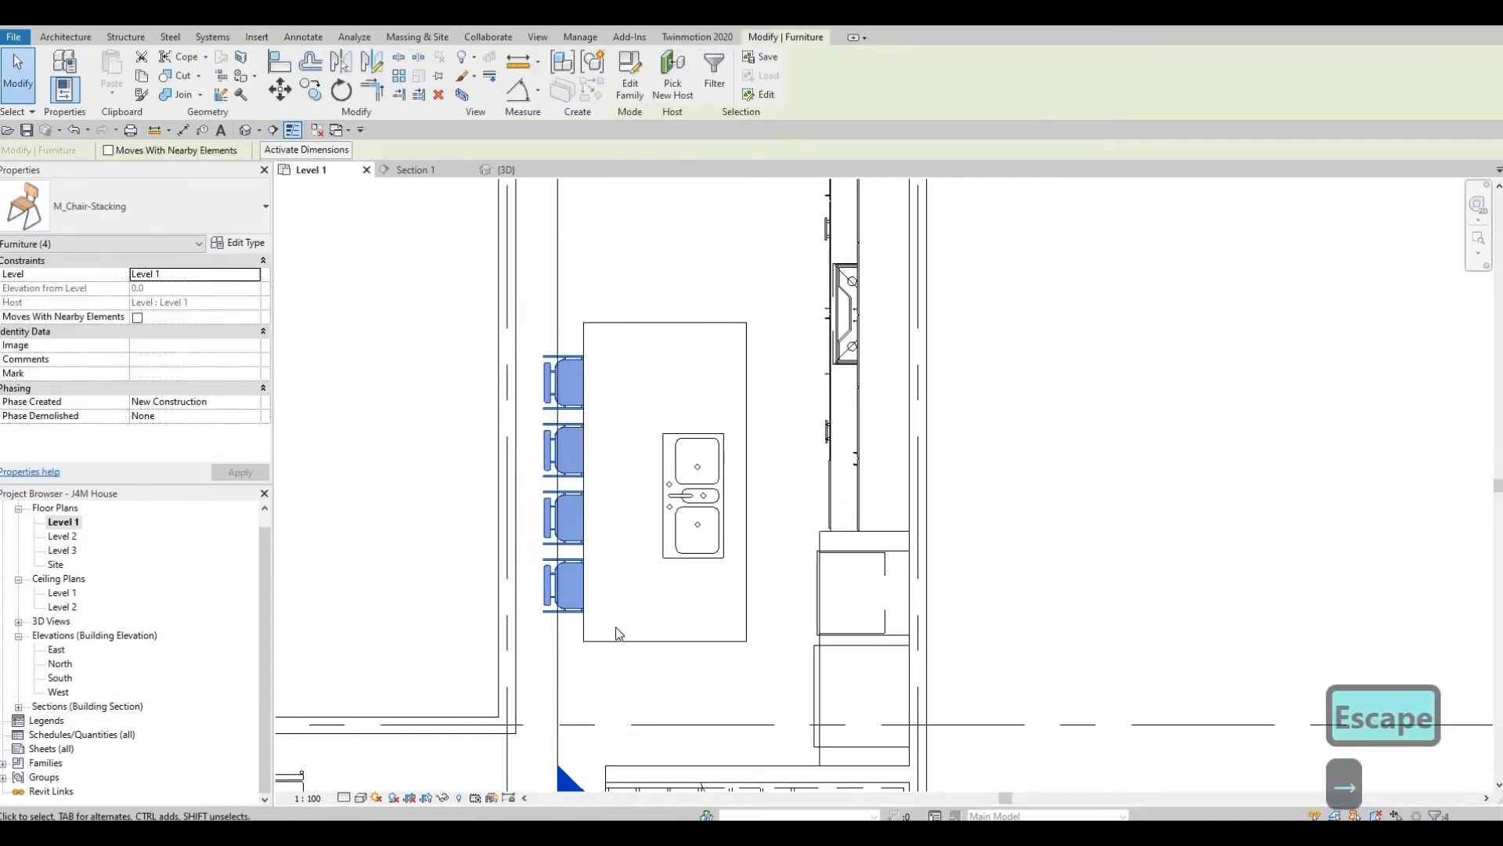
{"action": "key", "text": "Right"}
{"action": "key", "text": "Right"}
{"action": "key", "text": "Right"}
{"action": "key", "text": "Right"}
{"action": "key", "text": "Right"}
{"action": "key", "text": "Right"}
{"action": "key", "text": "Right"}
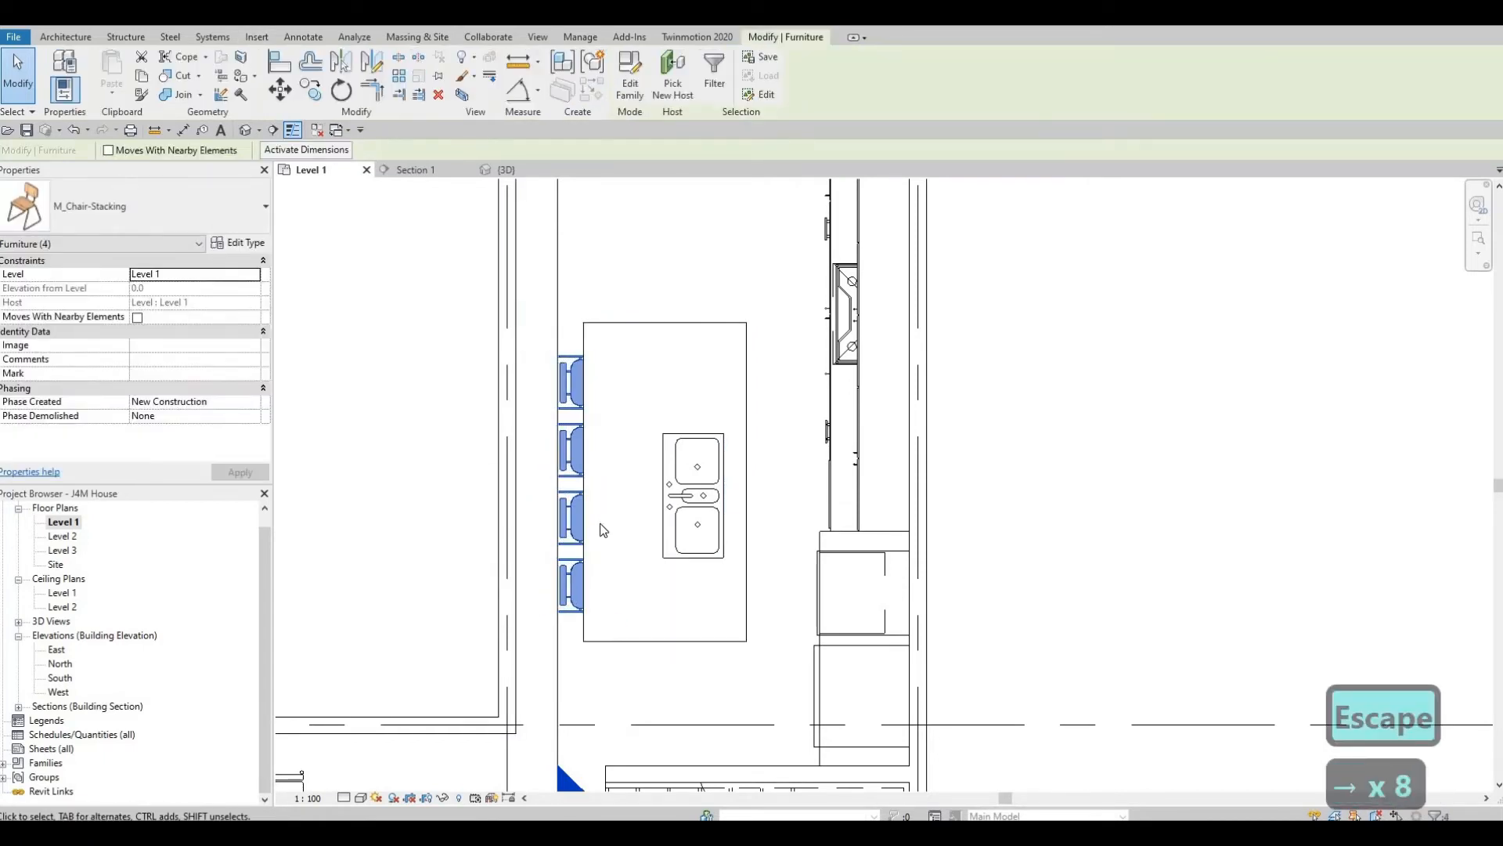
{"action": "key", "text": "Escape"}
Step: Narrow the island by pulling its seating-side worktop edge and base face toward the sink, and pull the kitchen-side edge back in
{"action": "left_click", "coordinate": [583, 481]}
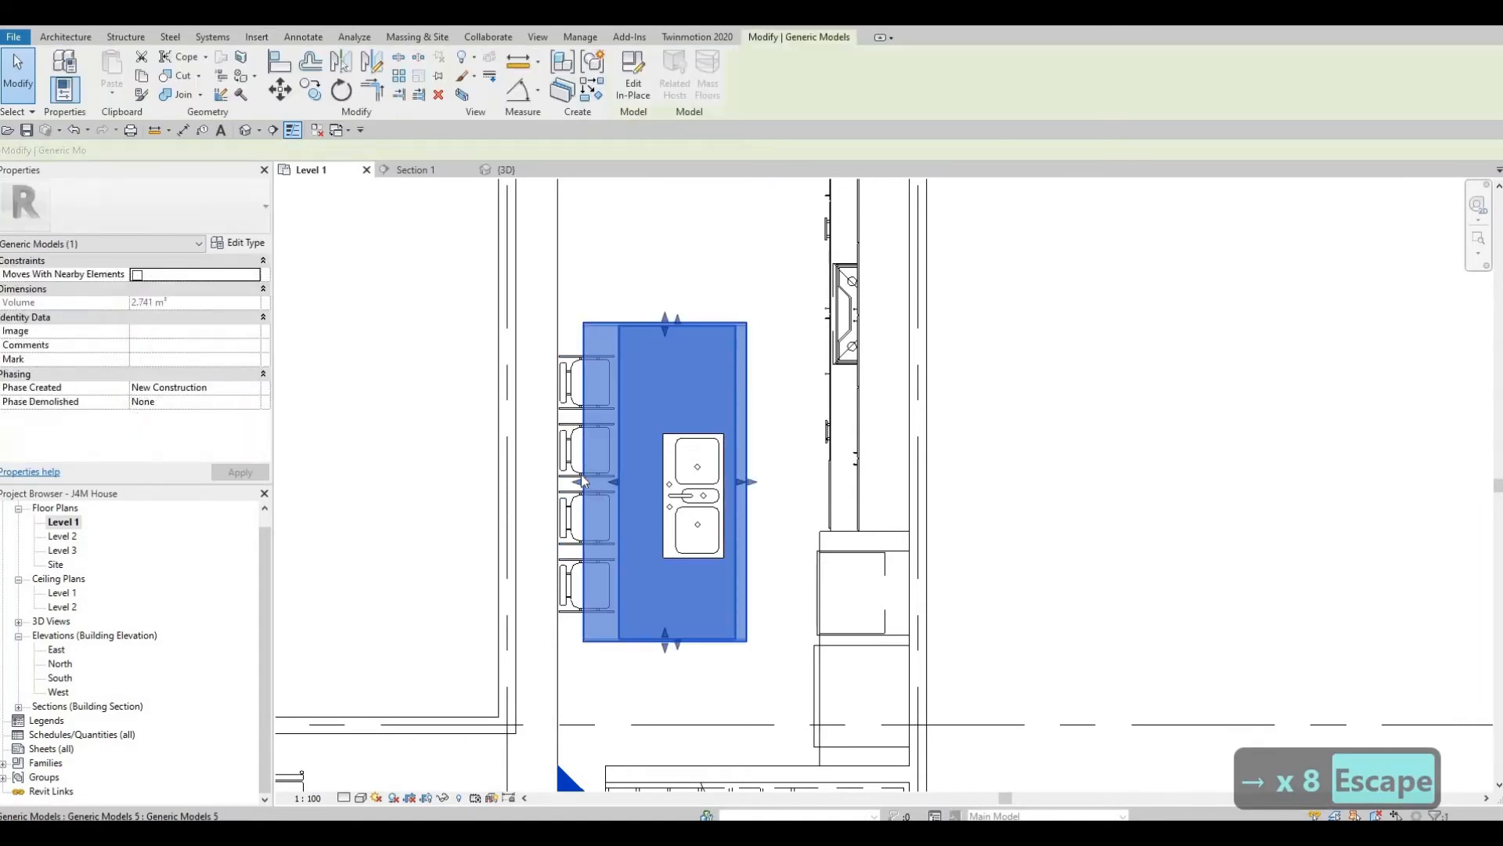
{"action": "left_click_drag", "start_coordinate": [583, 480], "coordinate": [608, 482]}
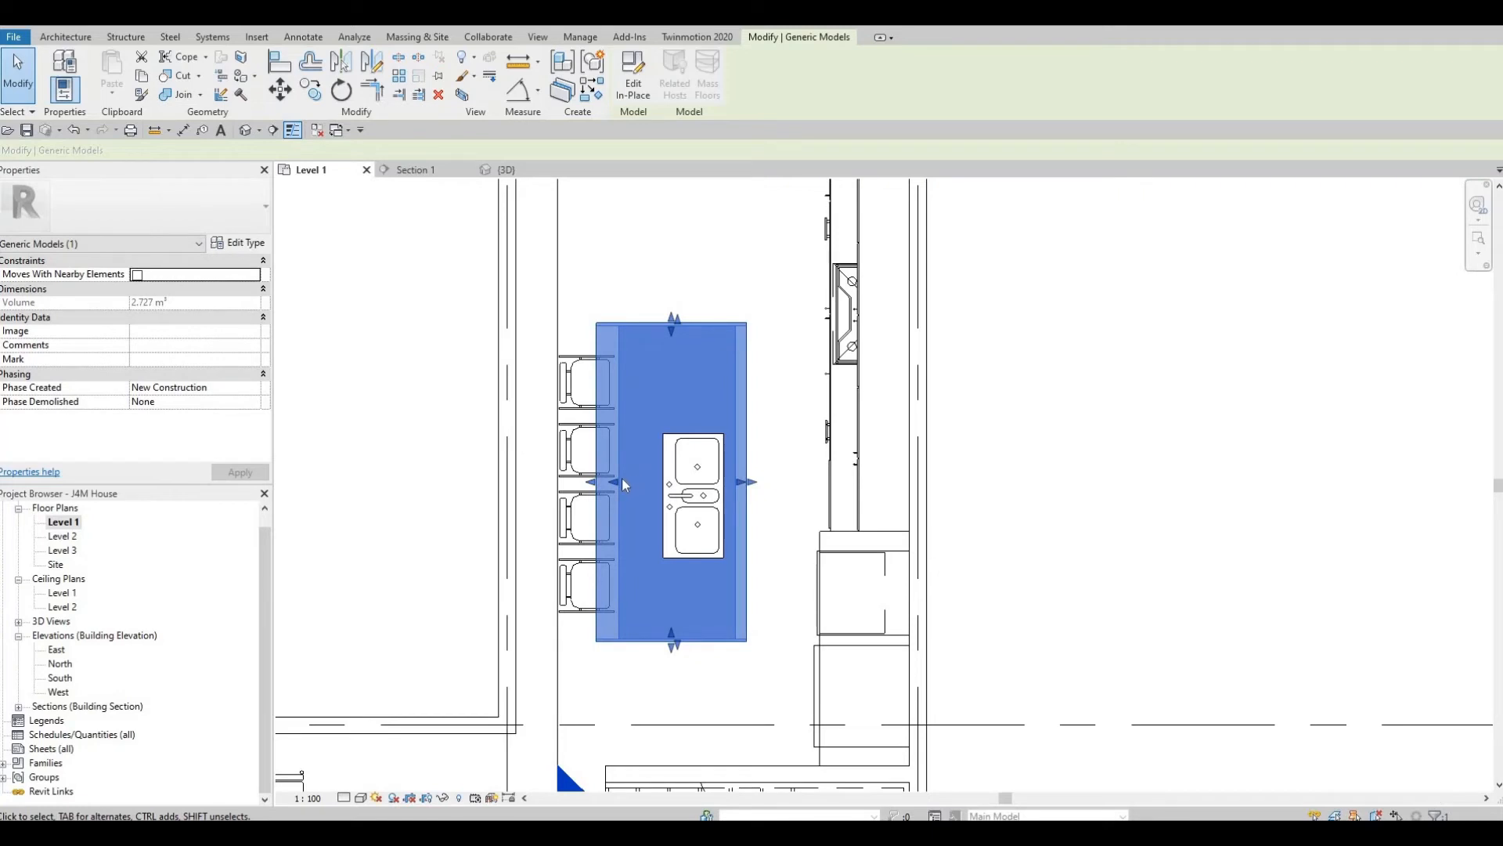
{"action": "left_click_drag", "start_coordinate": [622, 482], "coordinate": [658, 491]}
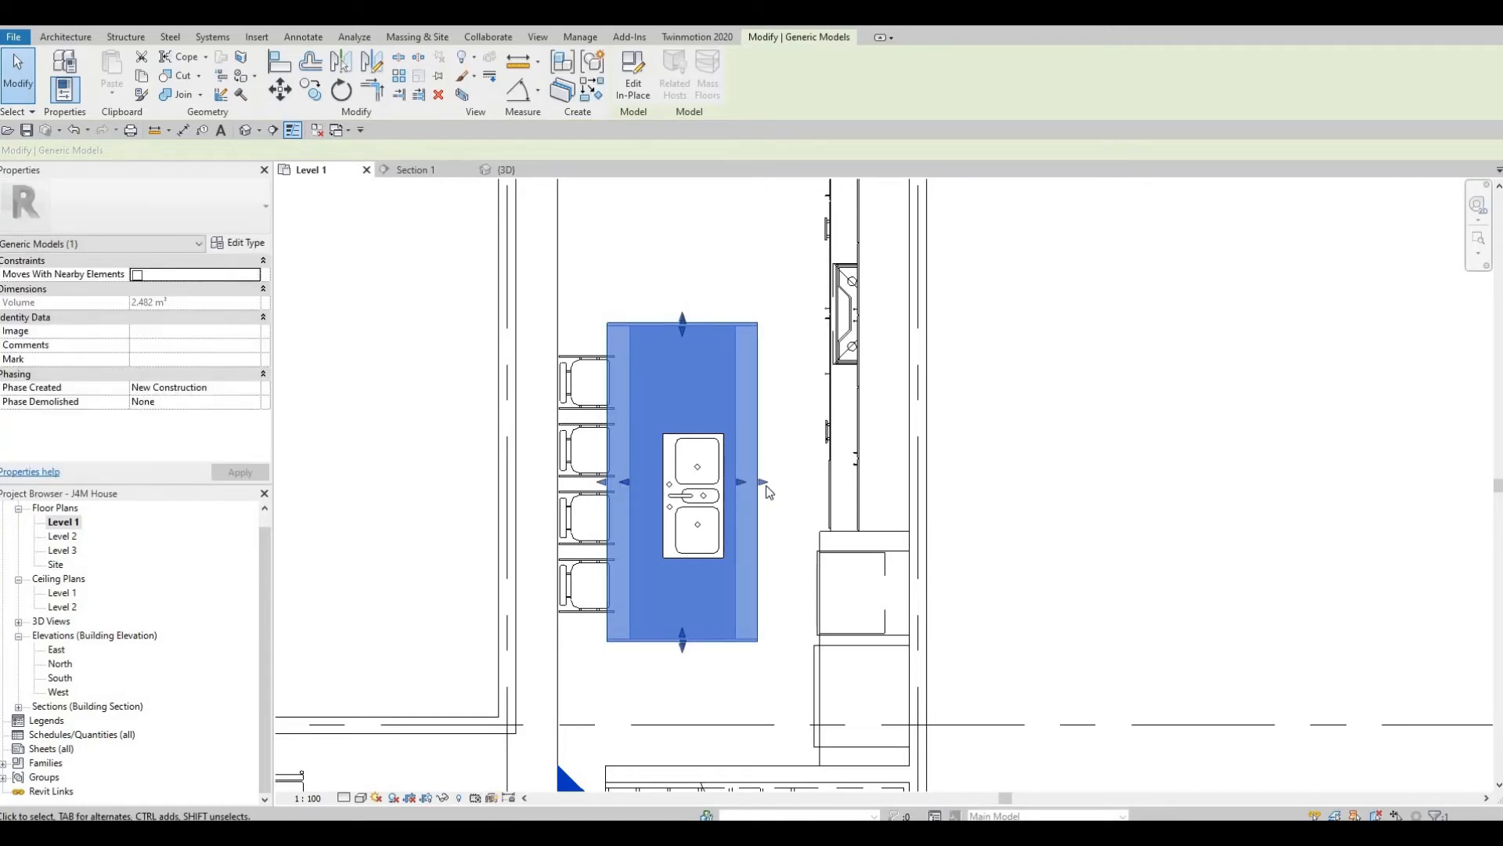
{"action": "left_click_drag", "start_coordinate": [757, 483], "coordinate": [746, 485]}
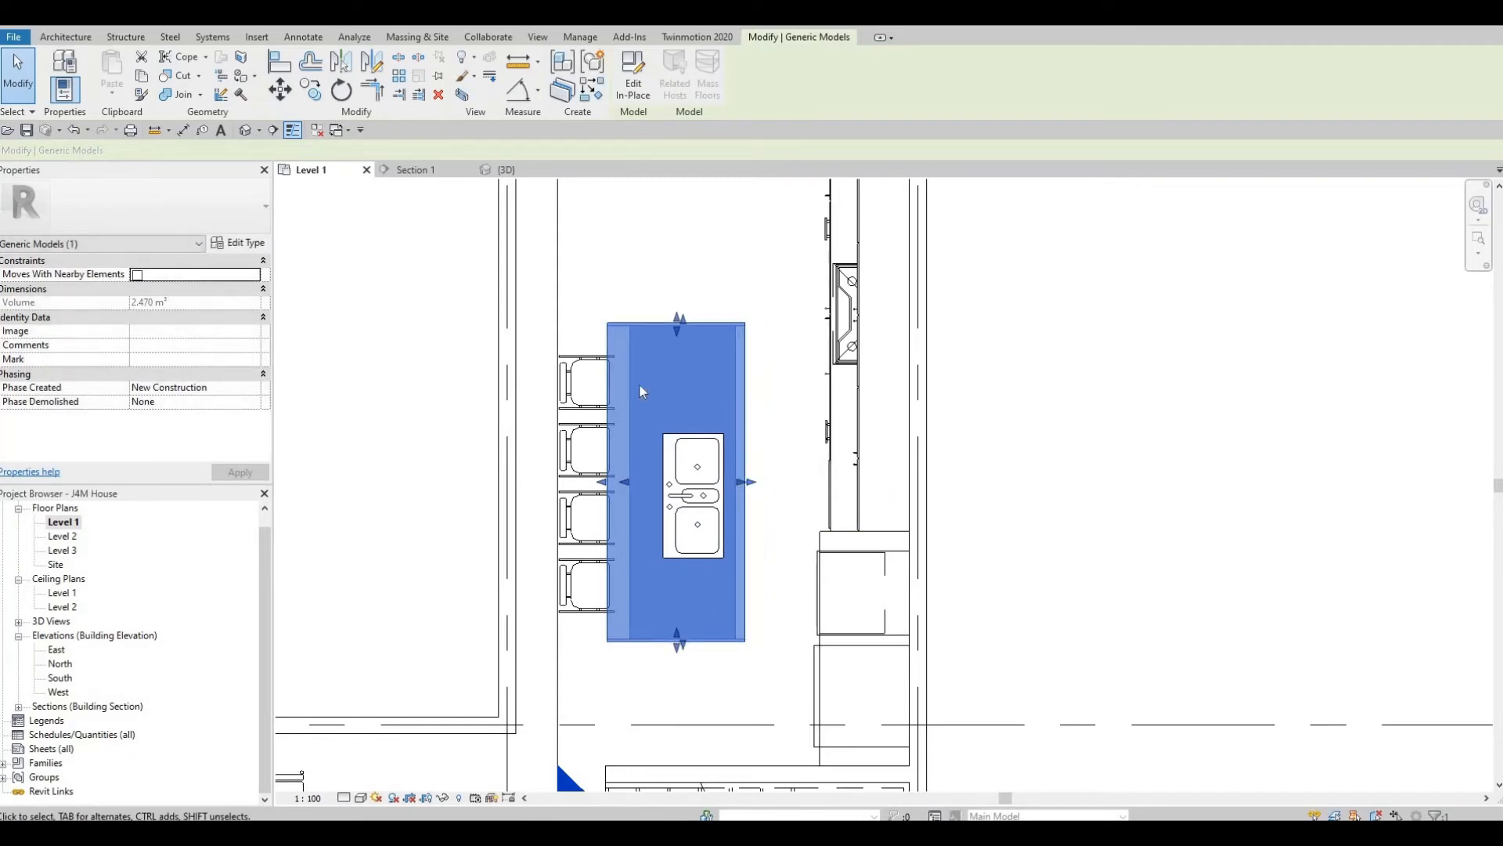
{"action": "key", "text": "Escape"}
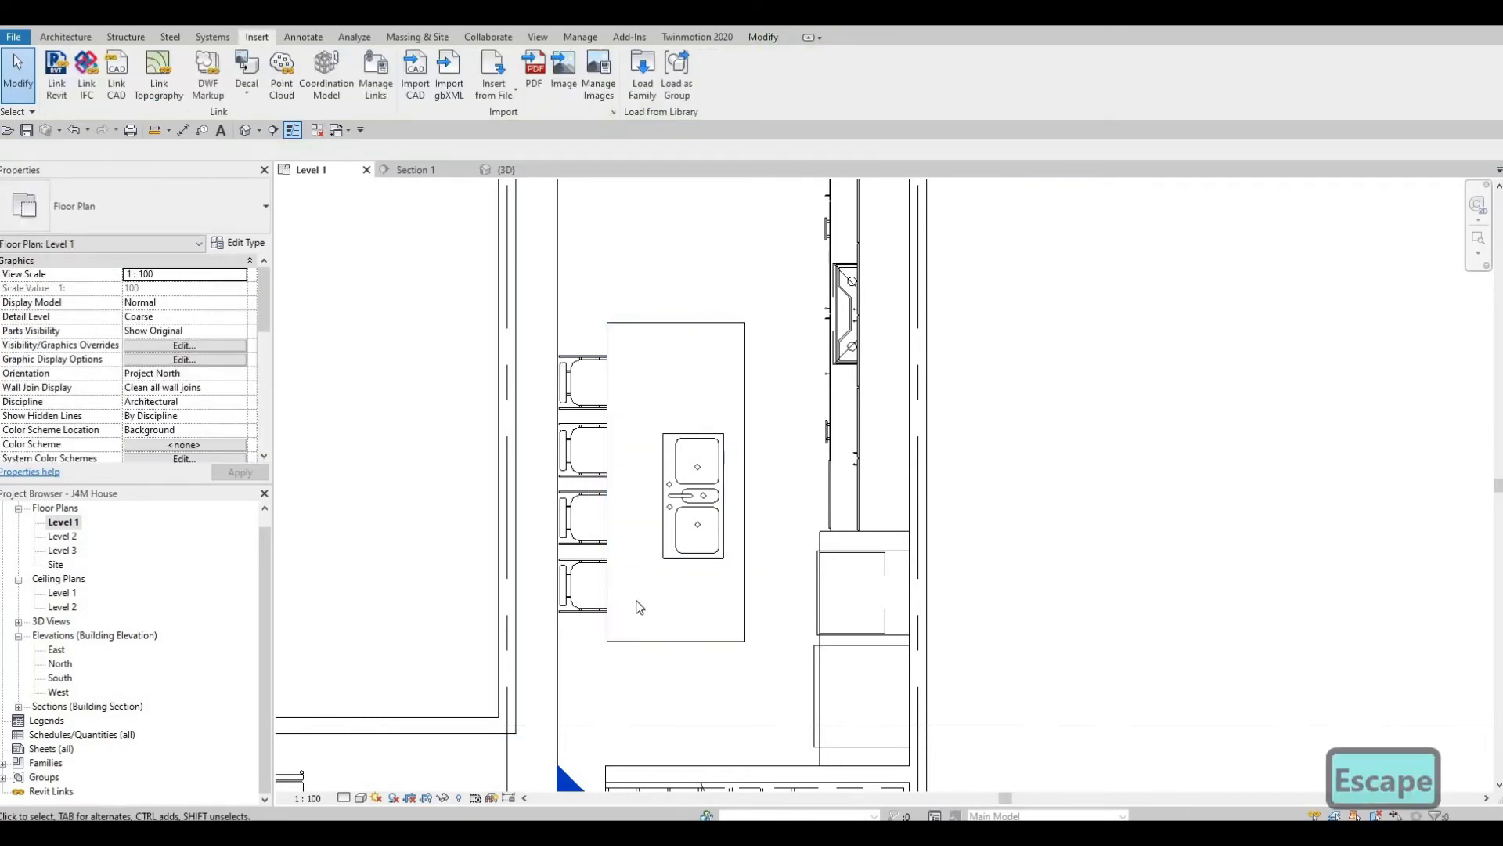
Step: Nudge the four chairs further toward the narrowed island so their seats tuck under the worktop overhang
{"action": "left_click_drag", "start_coordinate": [443, 328], "coordinate": [653, 642]}
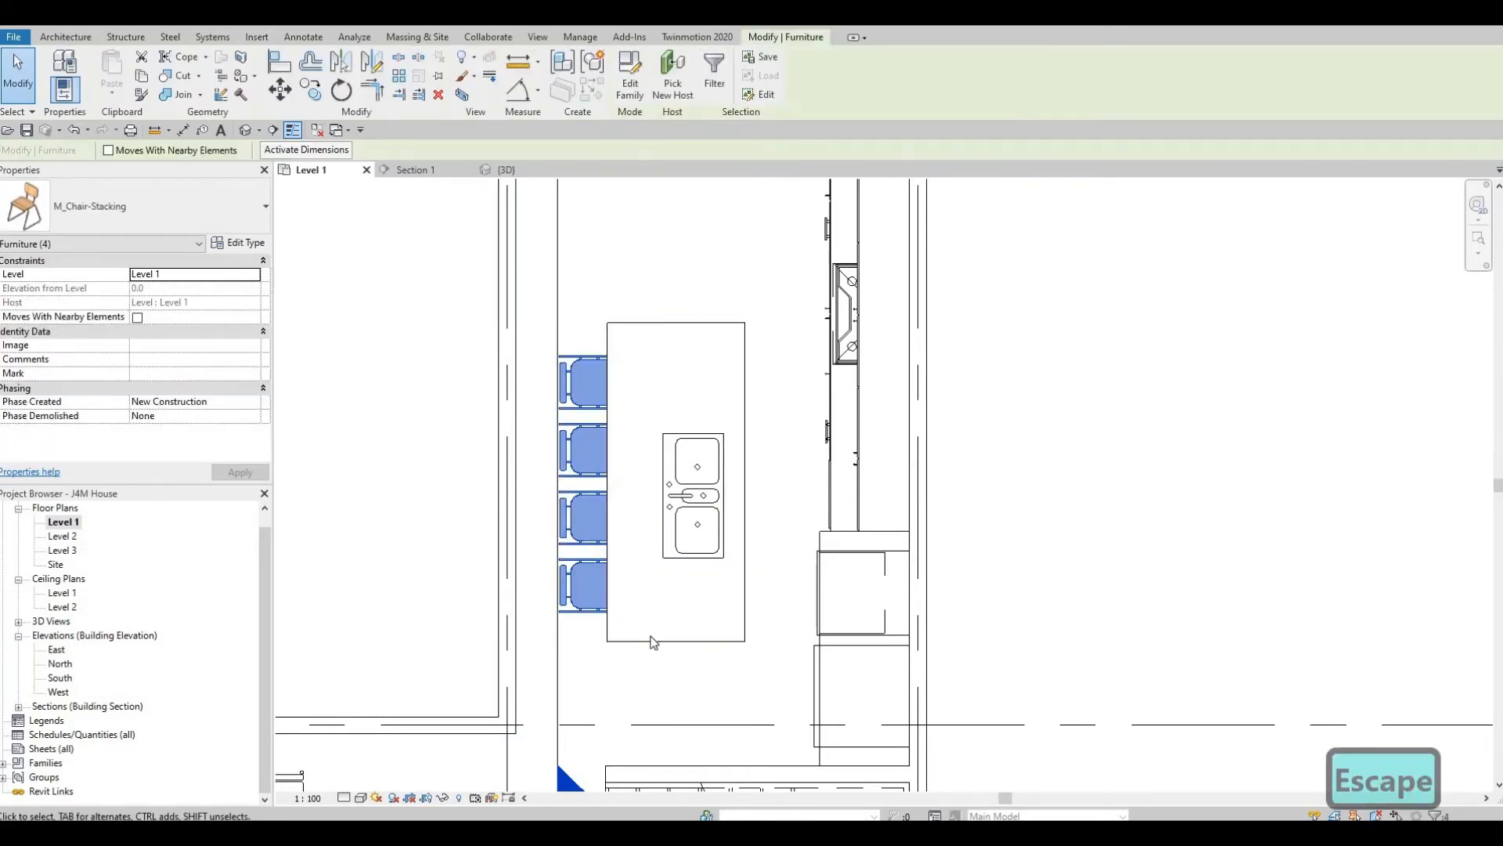
{"action": "key", "text": "Right"}
{"action": "key", "text": "Right"}
{"action": "key", "text": "Right"}
{"action": "key", "text": "Right"}
{"action": "key", "text": "Right"}
{"action": "key", "text": "Right"}
{"action": "key", "text": "Right"}
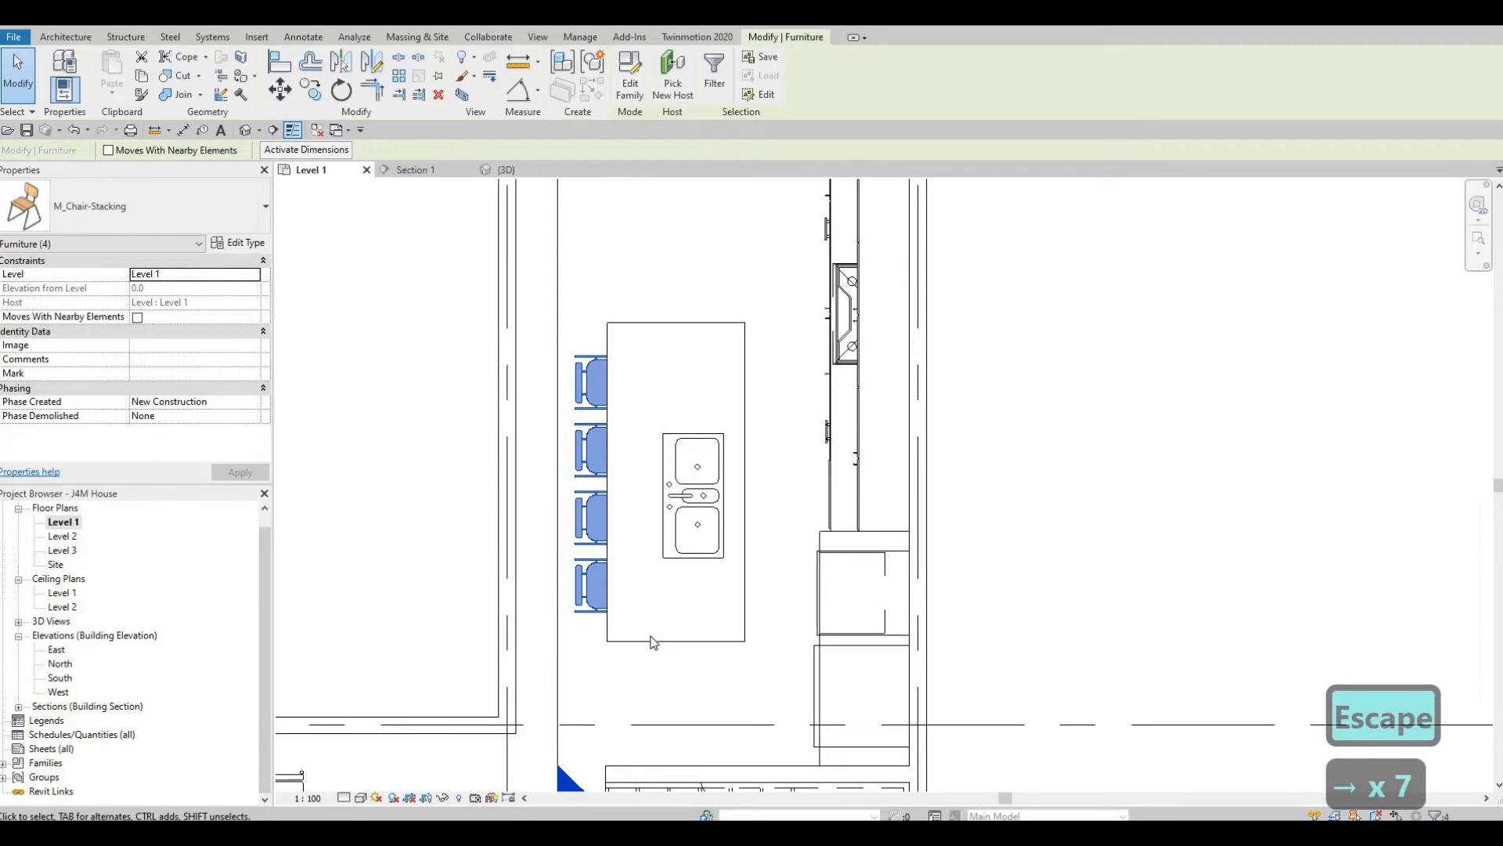
{"action": "key", "text": "Escape"}
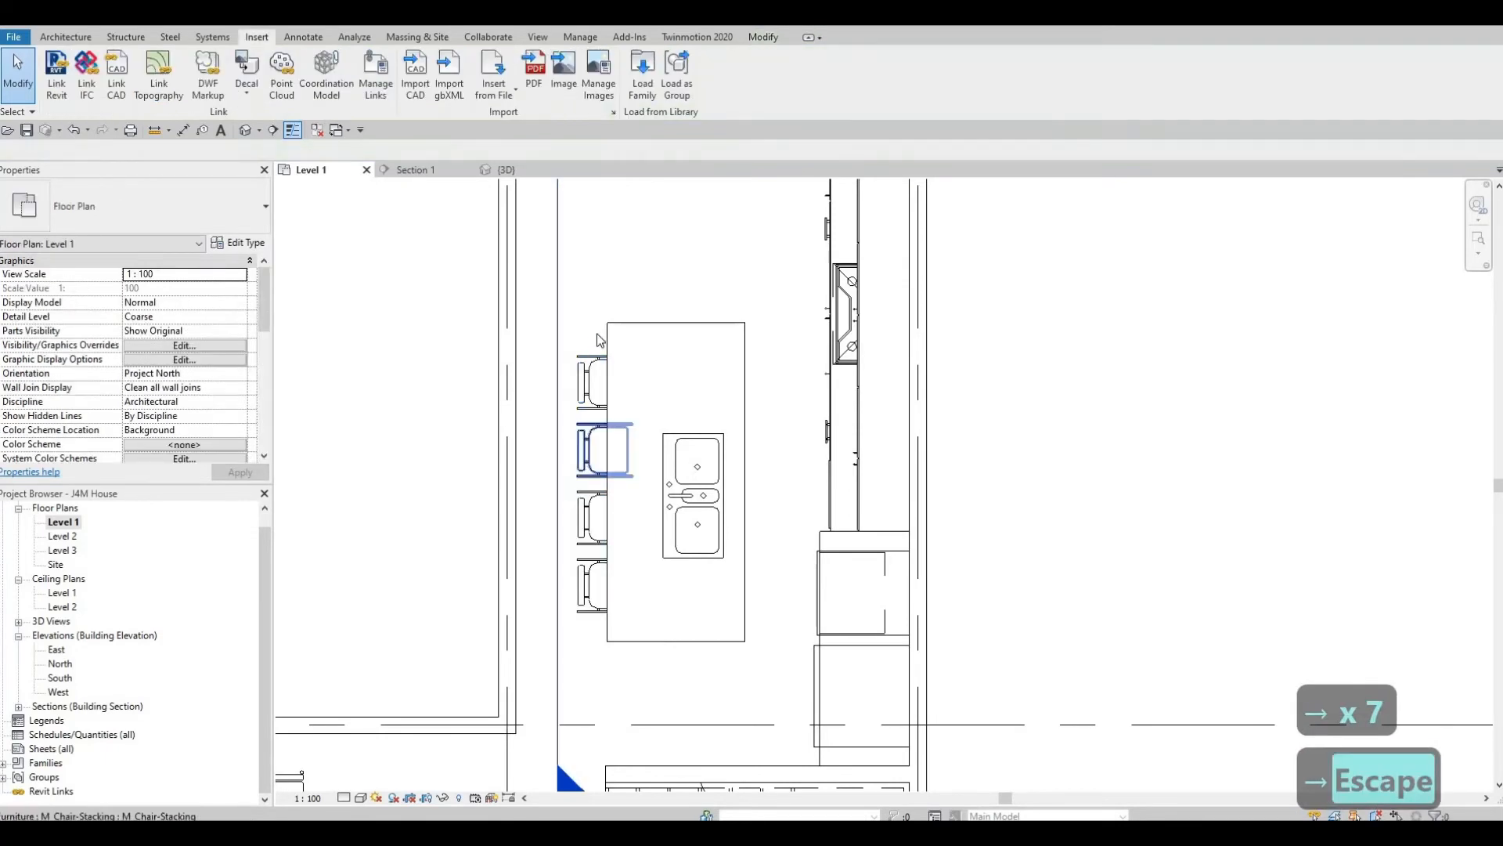
Step: Check the chairs against the island's overhang and nudge all four back two increments away from the base
{"action": "left_click", "coordinate": [606, 337]}
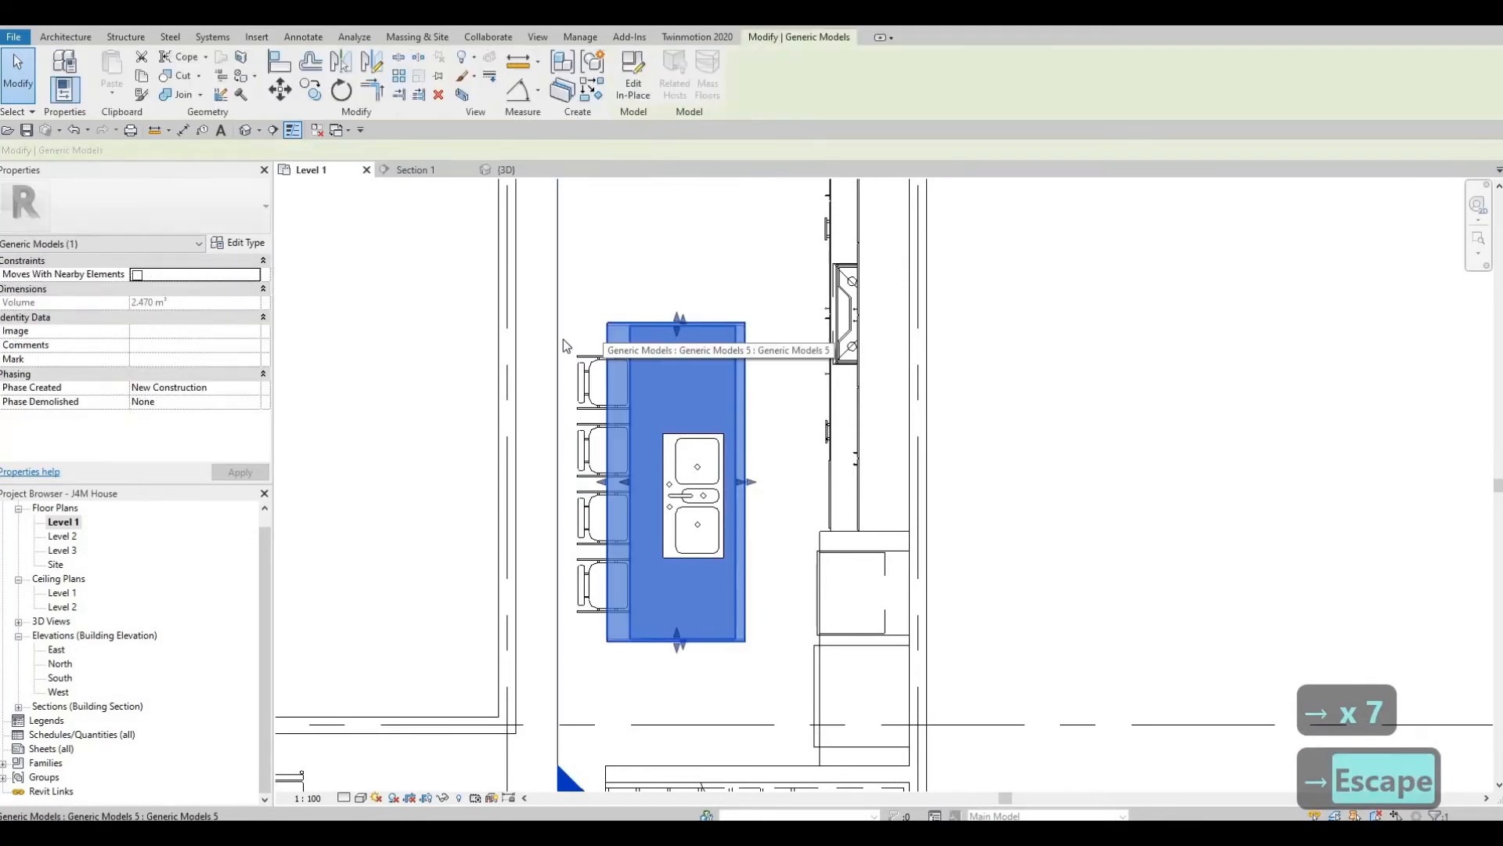
{"action": "key", "text": "Escape"}
{"action": "left_click_drag", "start_coordinate": [540, 327], "coordinate": [653, 632]}
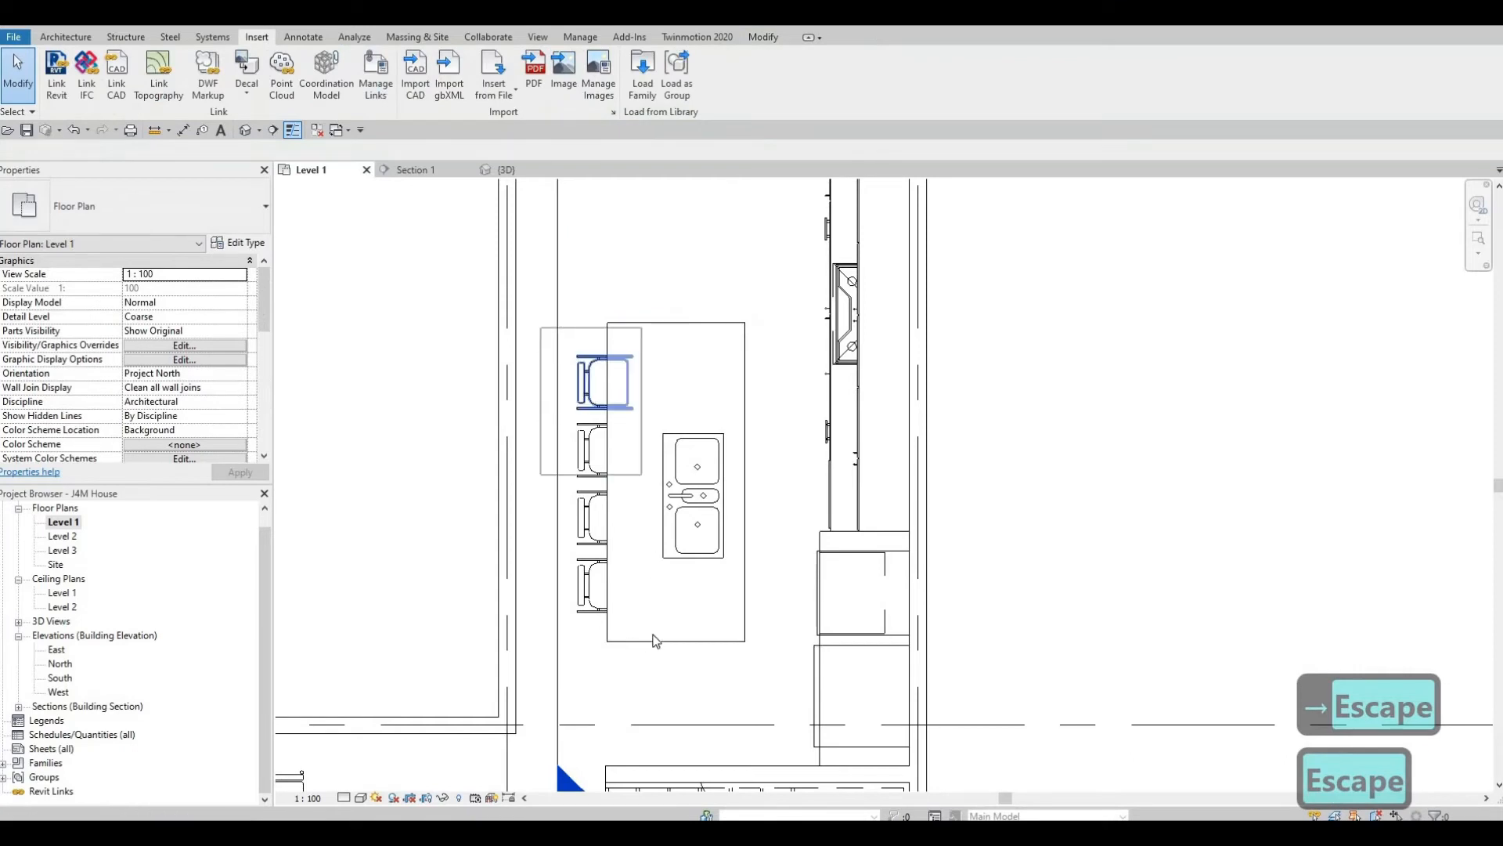
{"action": "left_click_drag", "start_coordinate": [495, 421], "coordinate": [496, 421]}
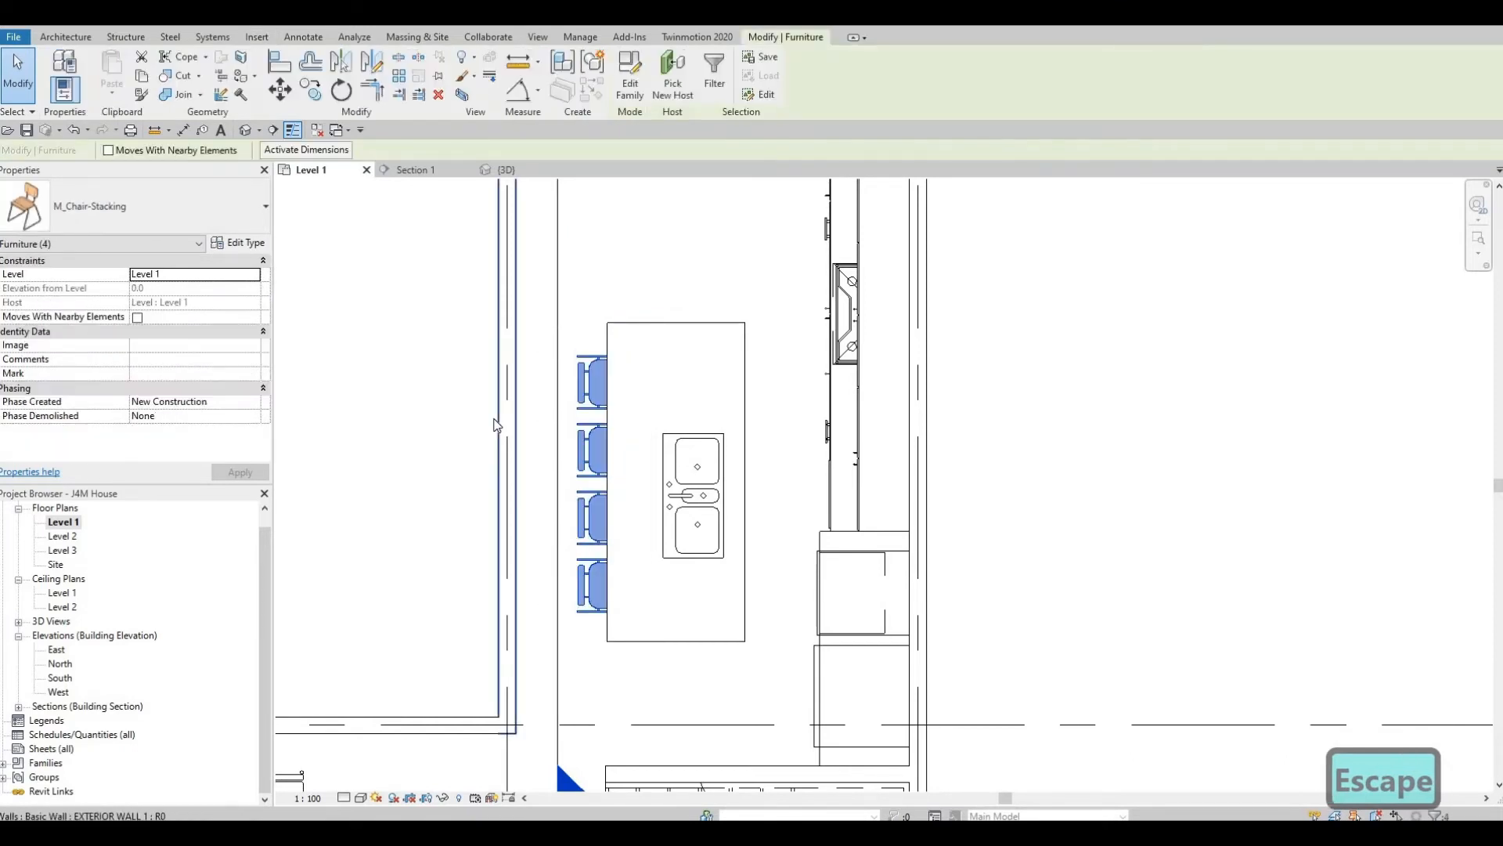
{"action": "key", "text": "Left"}
{"action": "key", "text": "Left"}
{"action": "key", "text": "Escape"}
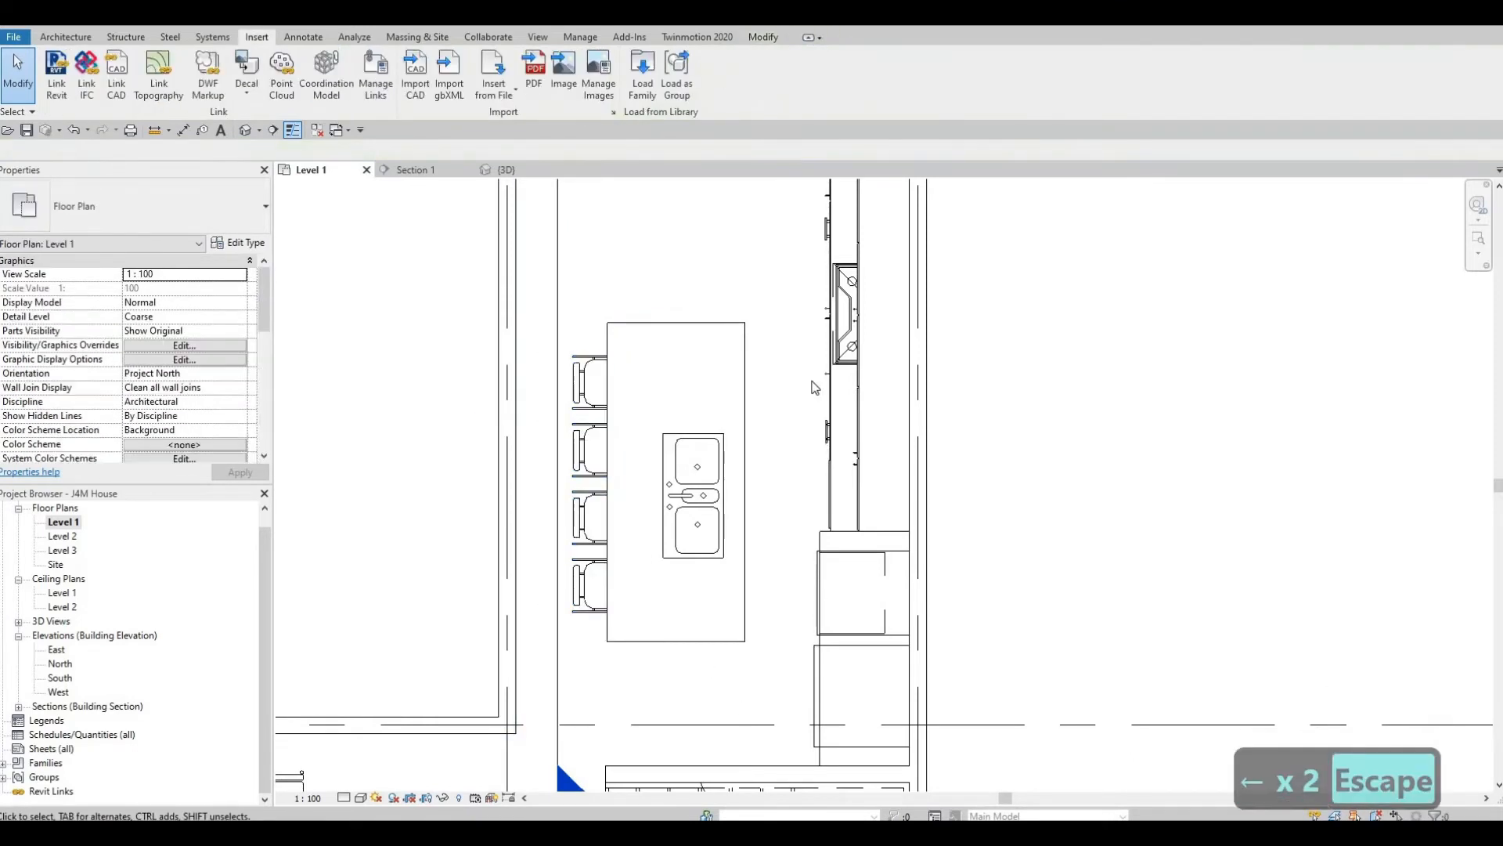
Step: Nudge the island sink six increments toward grid A and one increment toward the kitchen wall
{"action": "scroll", "coordinate": [513, 406], "scroll_direction": "down", "scroll_amount": 2}
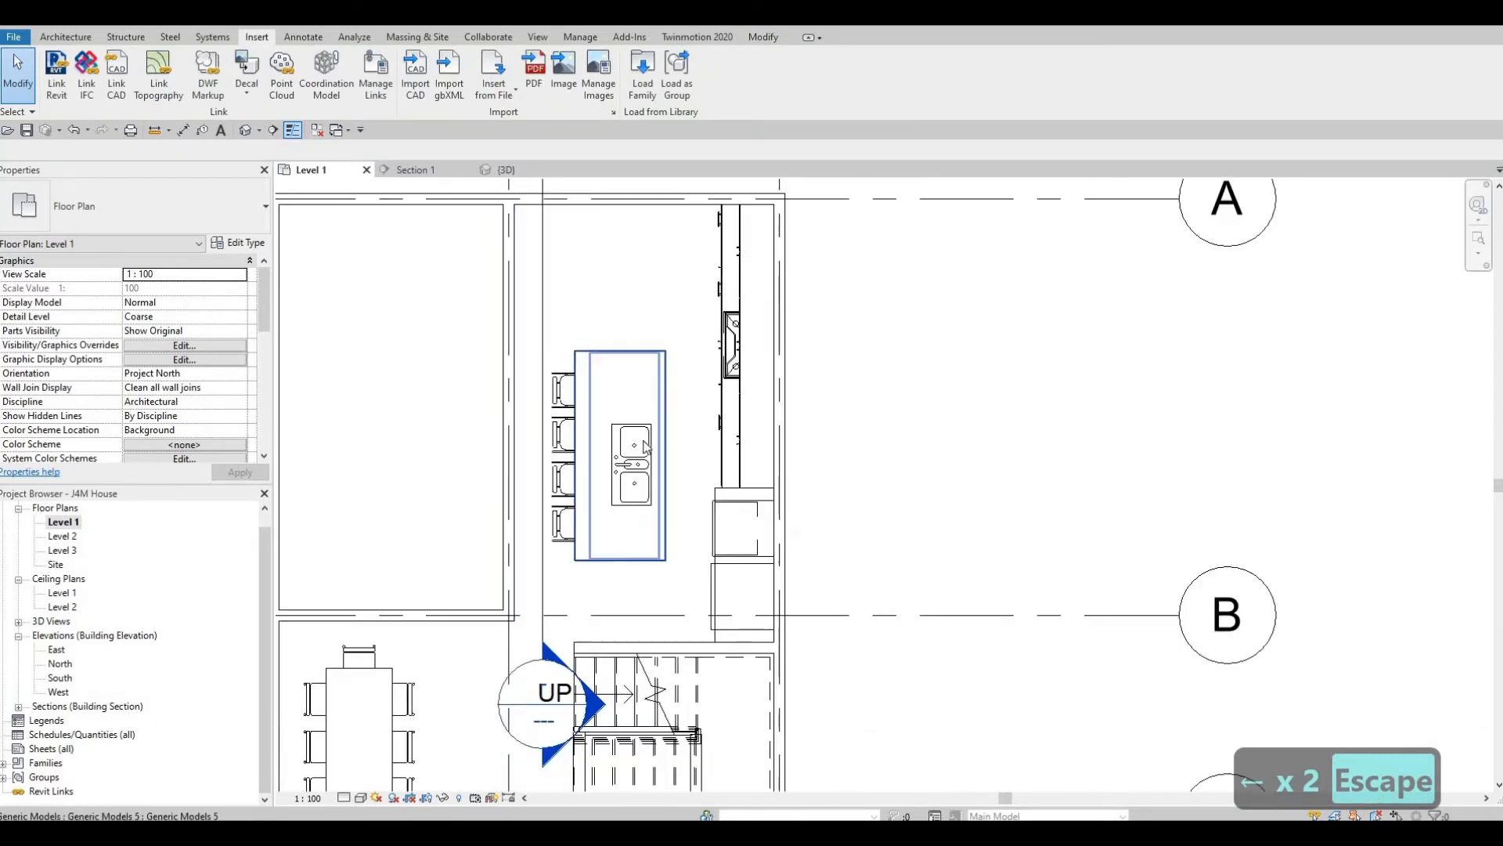
{"action": "left_click", "coordinate": [639, 446]}
{"action": "scroll", "coordinate": [638, 446], "scroll_direction": "up", "scroll_amount": 2}
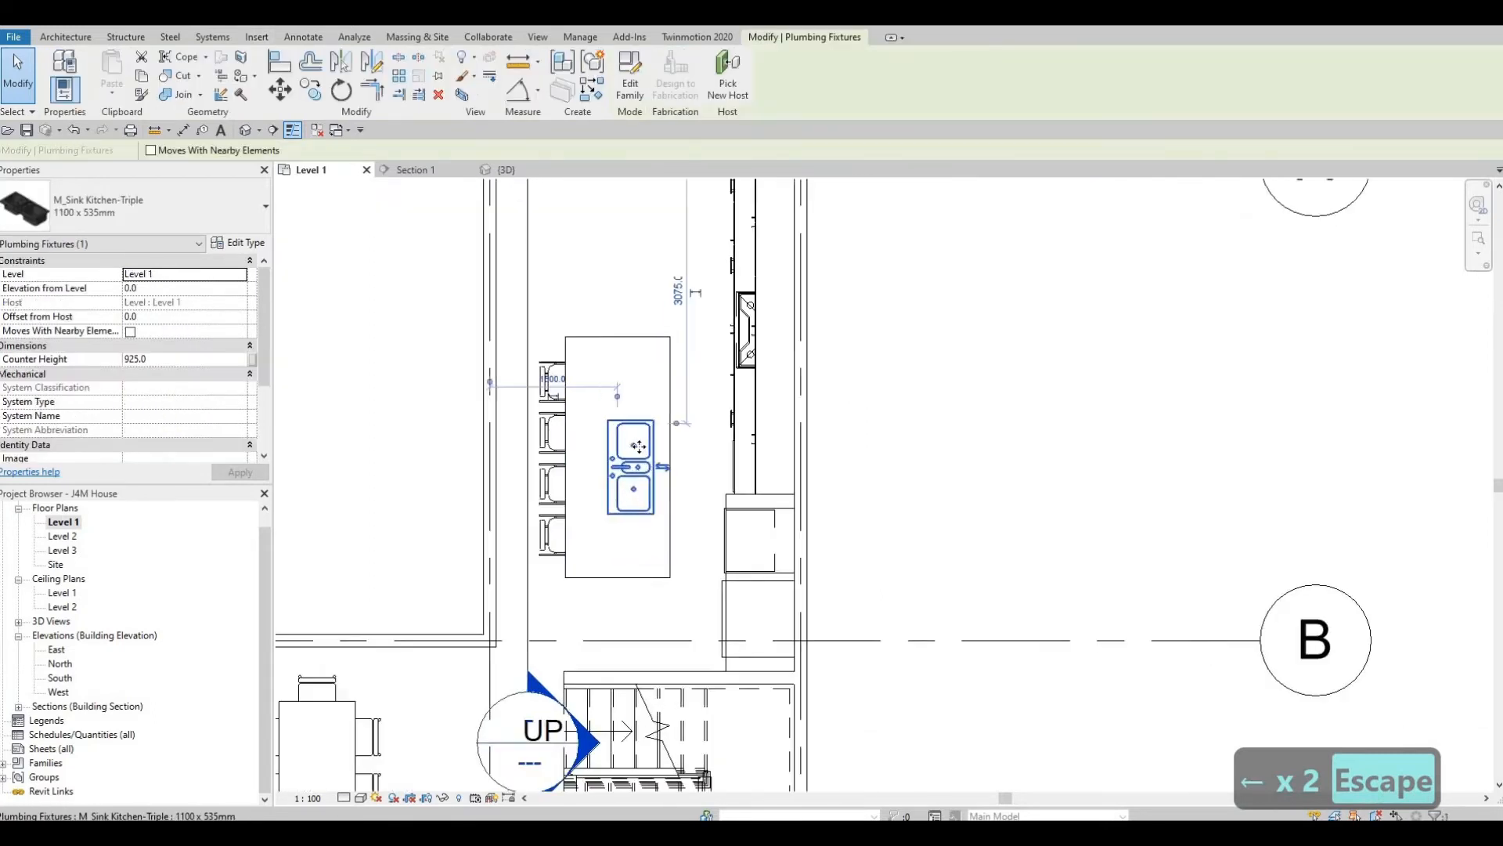
{"action": "key", "text": "Up"}
{"action": "key", "text": "Up"}
{"action": "key", "text": "Up"}
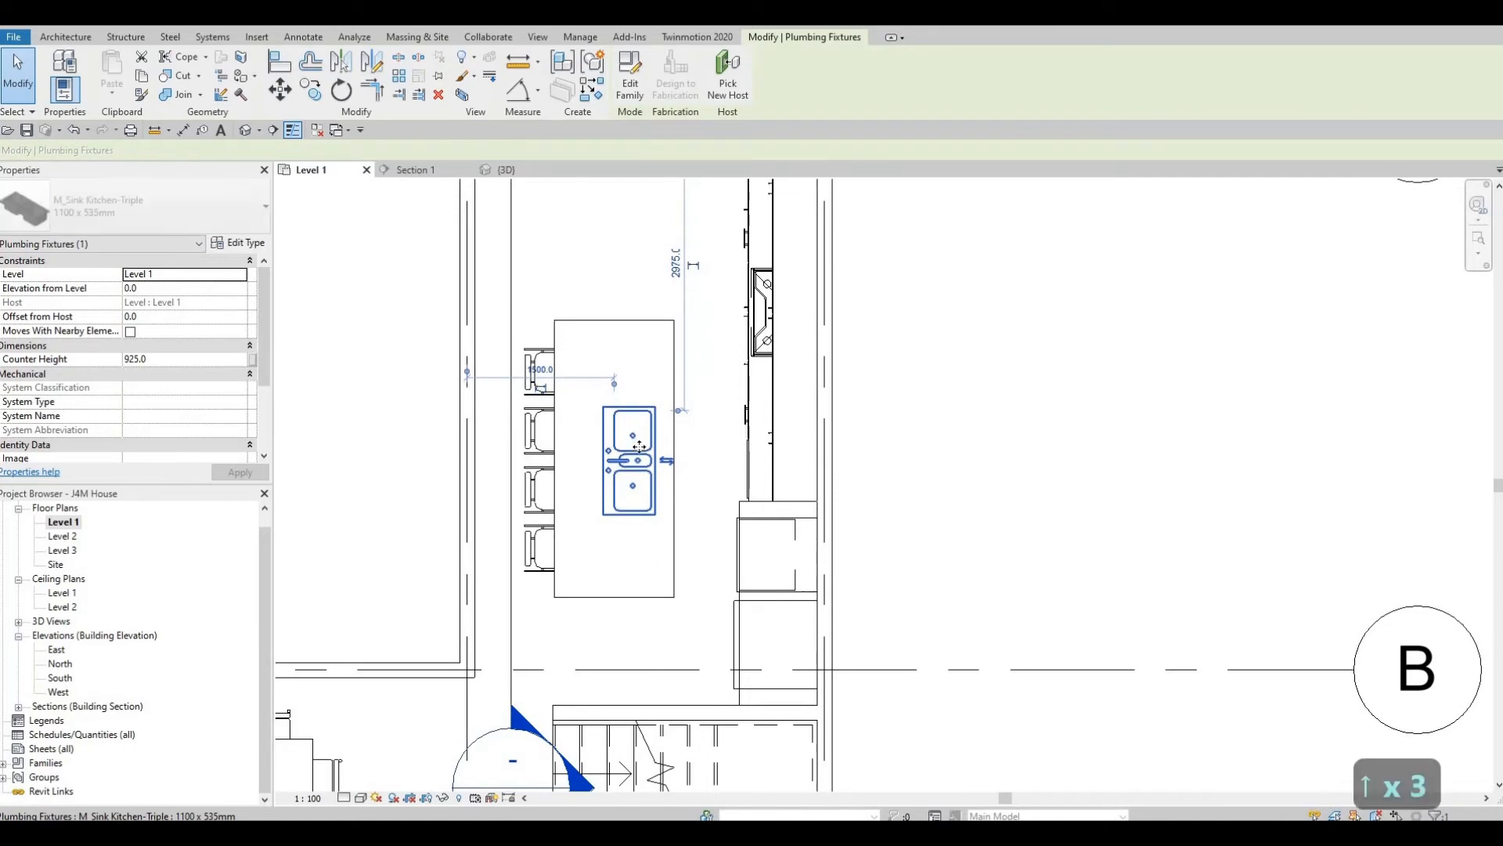
{"action": "key", "text": "Up"}
{"action": "key", "text": "Up"}
{"action": "key", "text": "Up"}
{"action": "key", "text": "Right"}
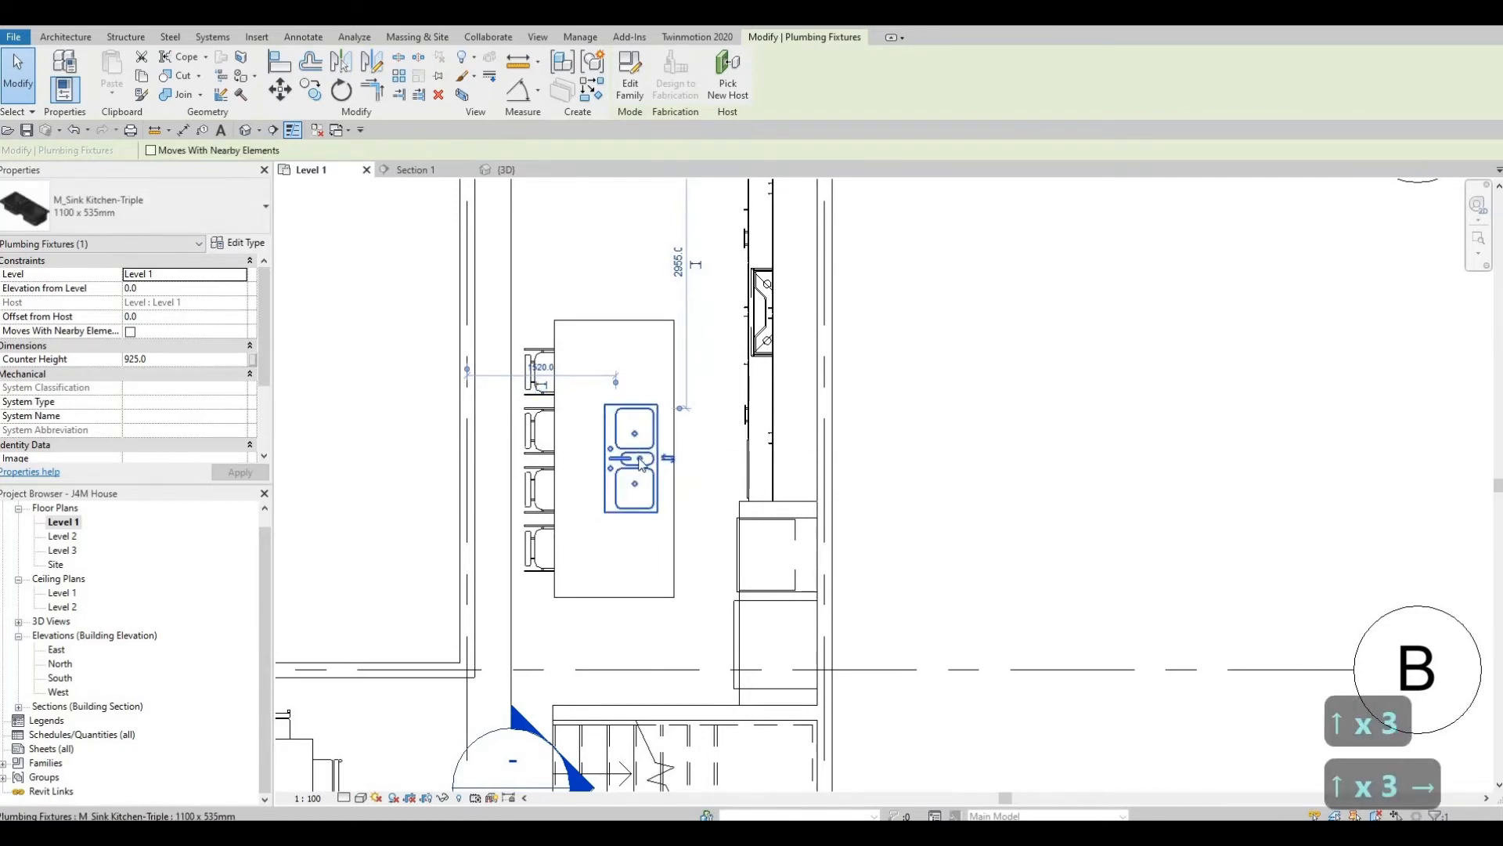
{"action": "key", "text": "Escape"}
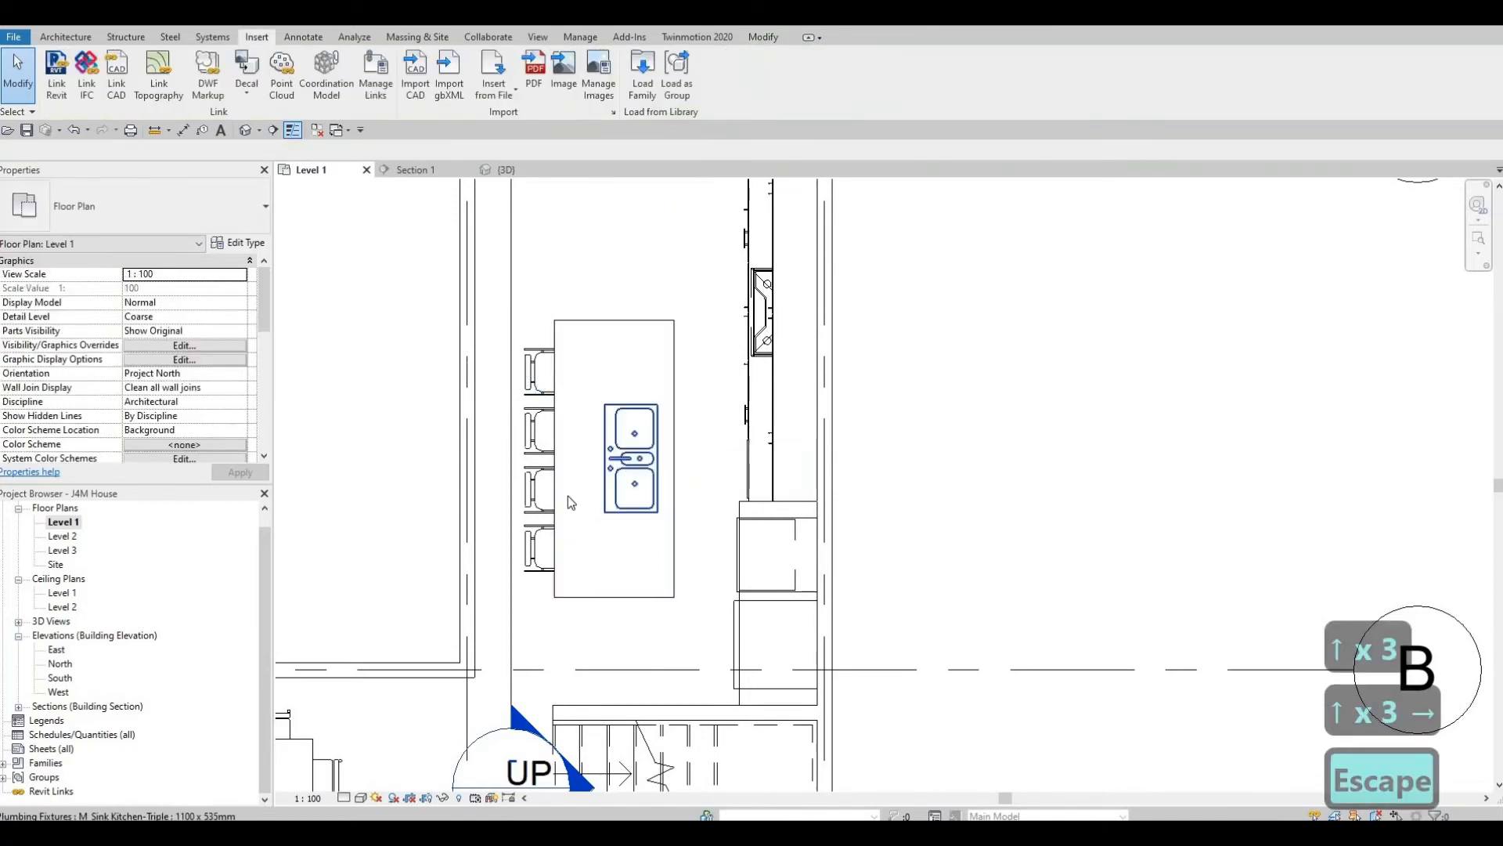
{"action": "key", "text": "Escape"}
{"action": "key", "text": "Escape"}
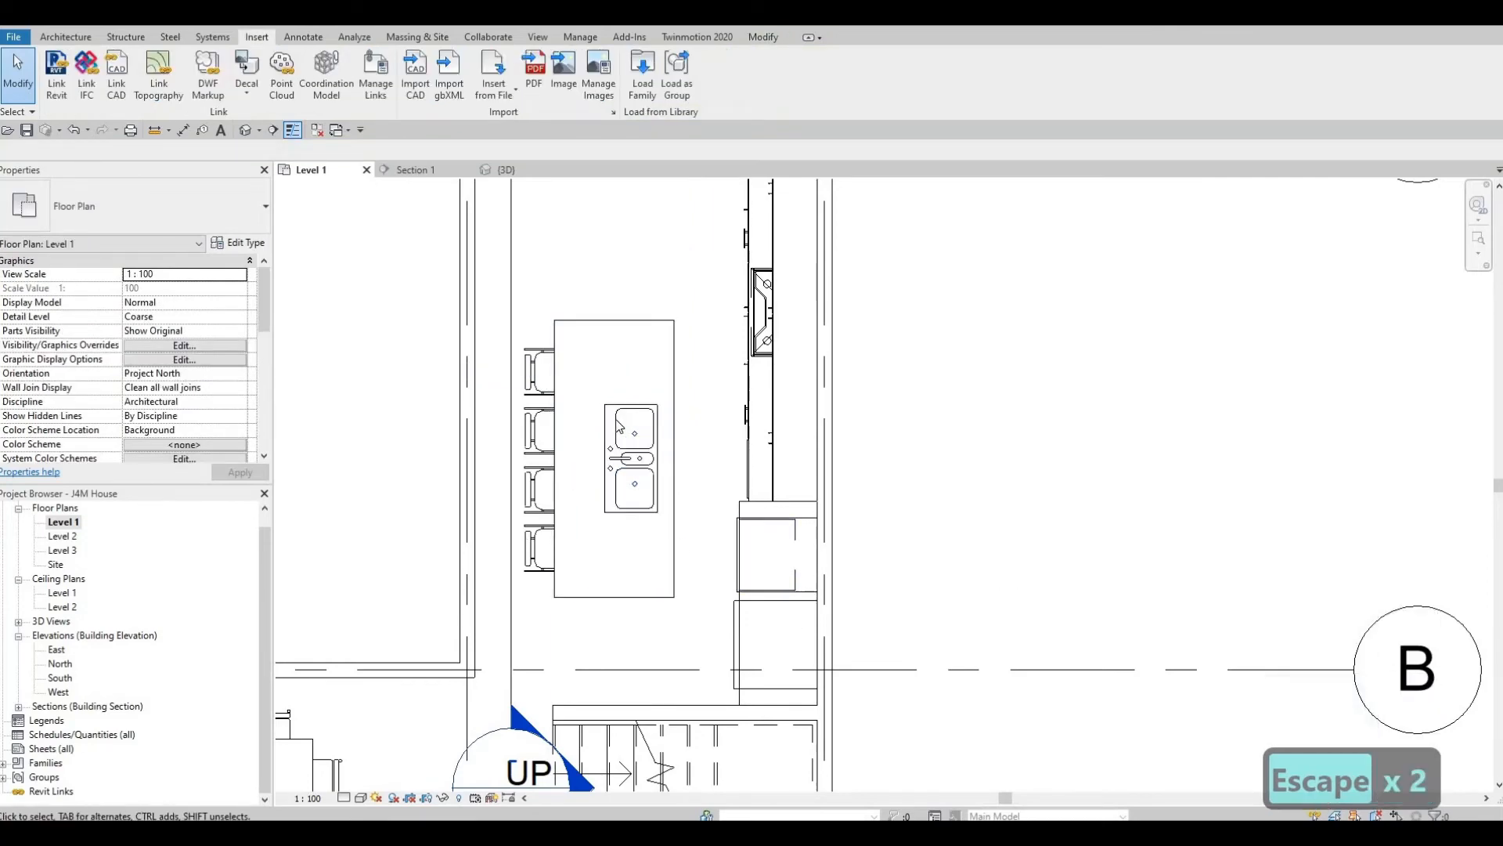
Step: Examine the island's sink, worktop and chairs in the 3D view, and return to the Level 1 plan
{"action": "left_click", "coordinate": [245, 131]}
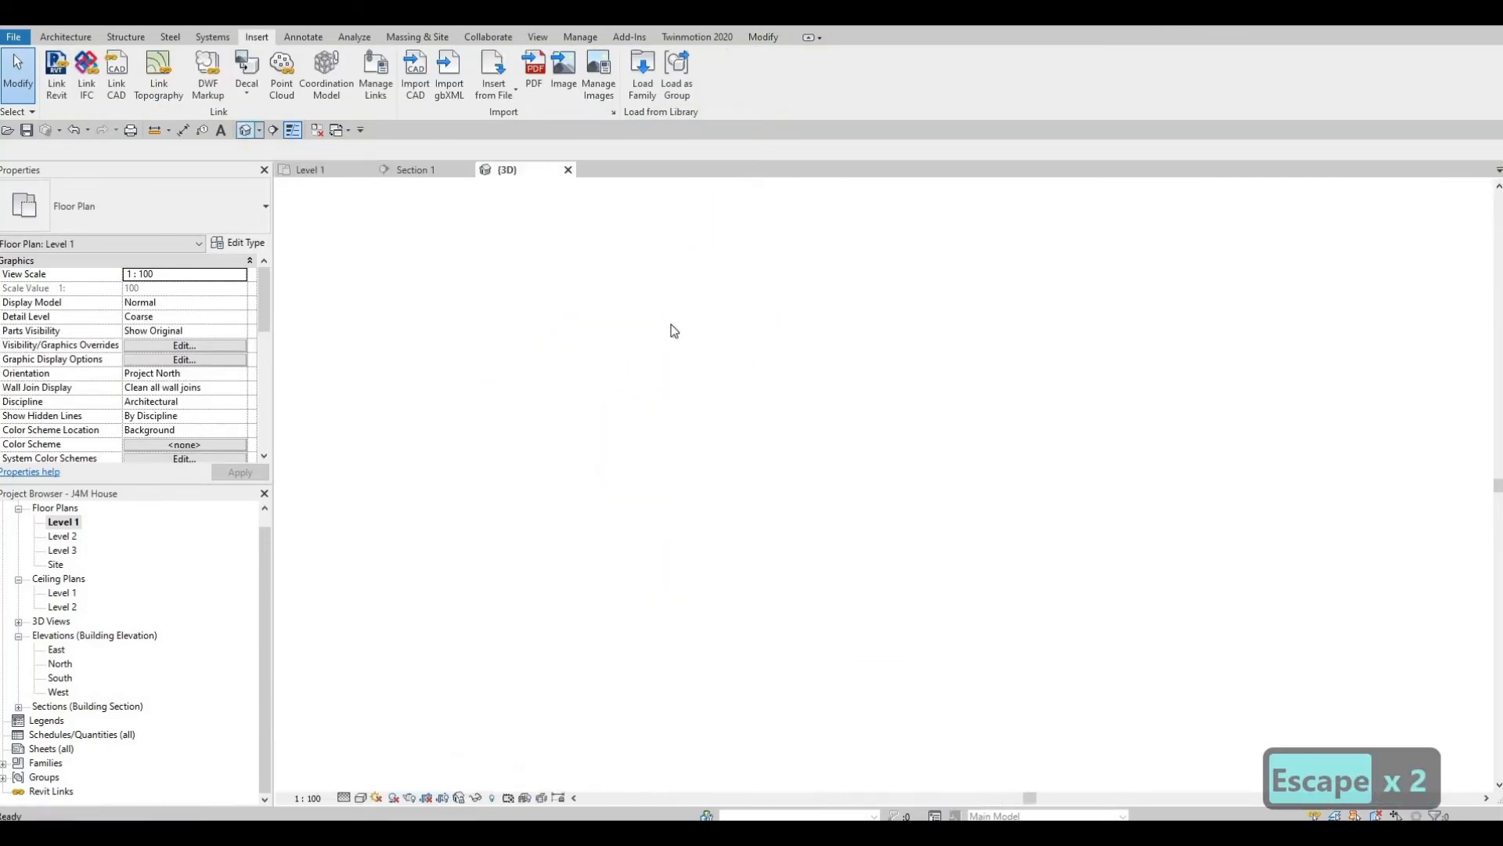
{"action": "scroll", "coordinate": [654, 322], "scroll_direction": "up", "scroll_amount": 4}
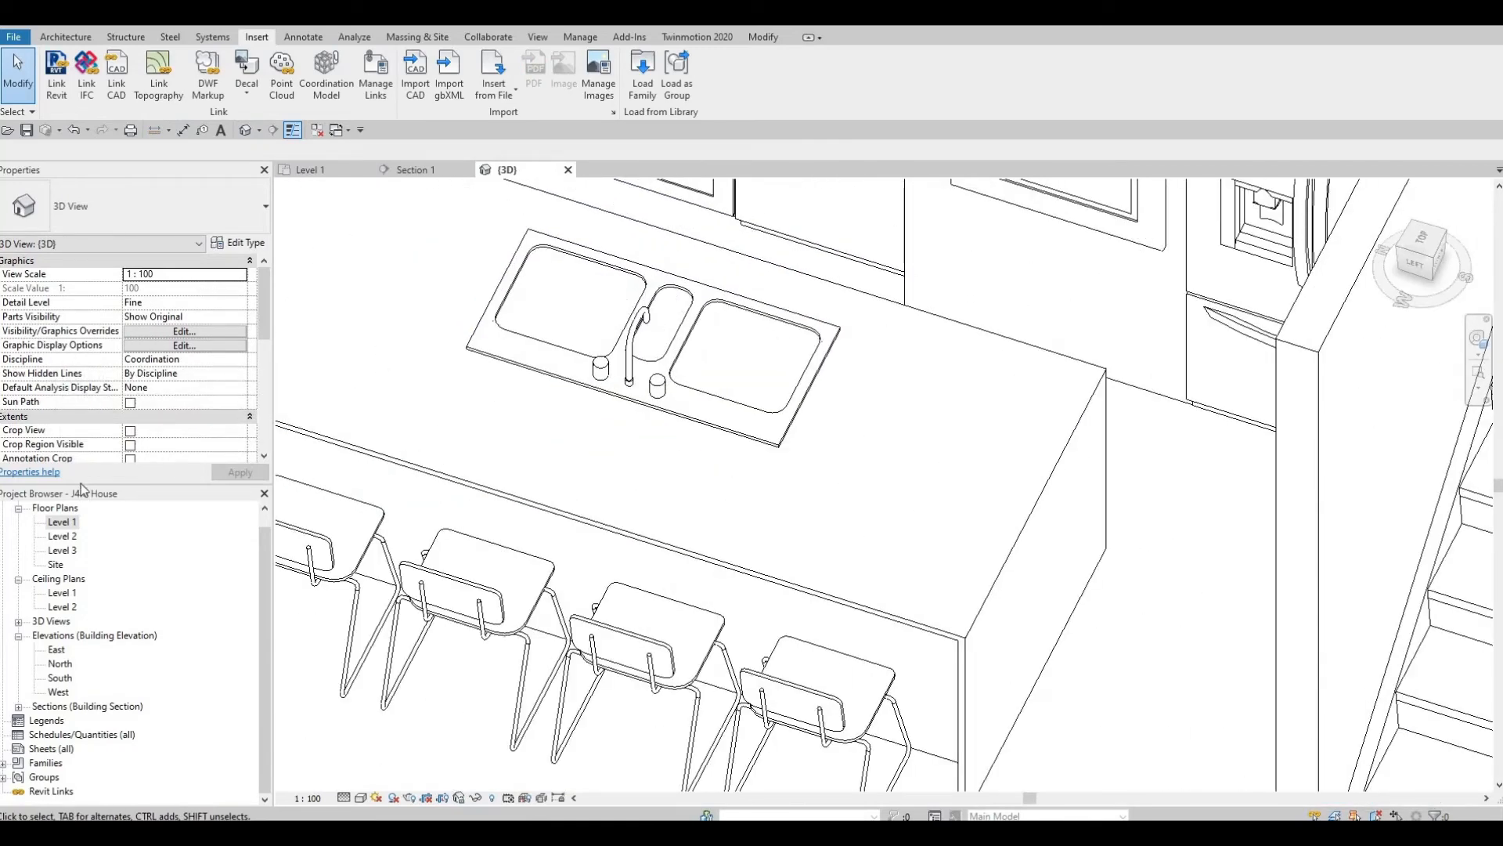
{"action": "double_click", "coordinate": [68, 522]}
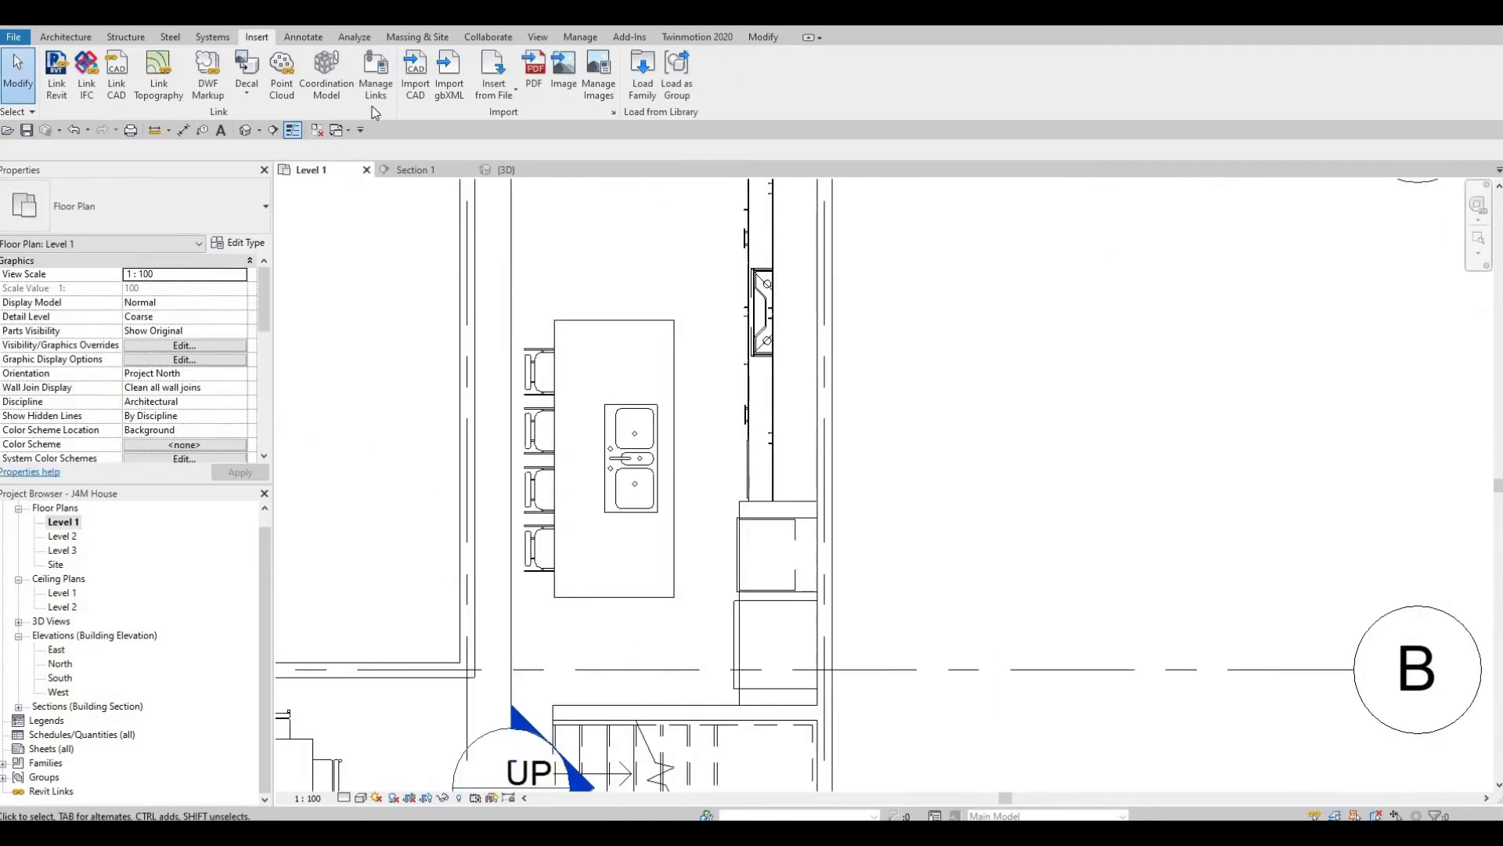
Step: Edit the island model in place and start a void extrusion with a rectangular outline around the sink area
{"action": "left_click", "coordinate": [626, 309]}
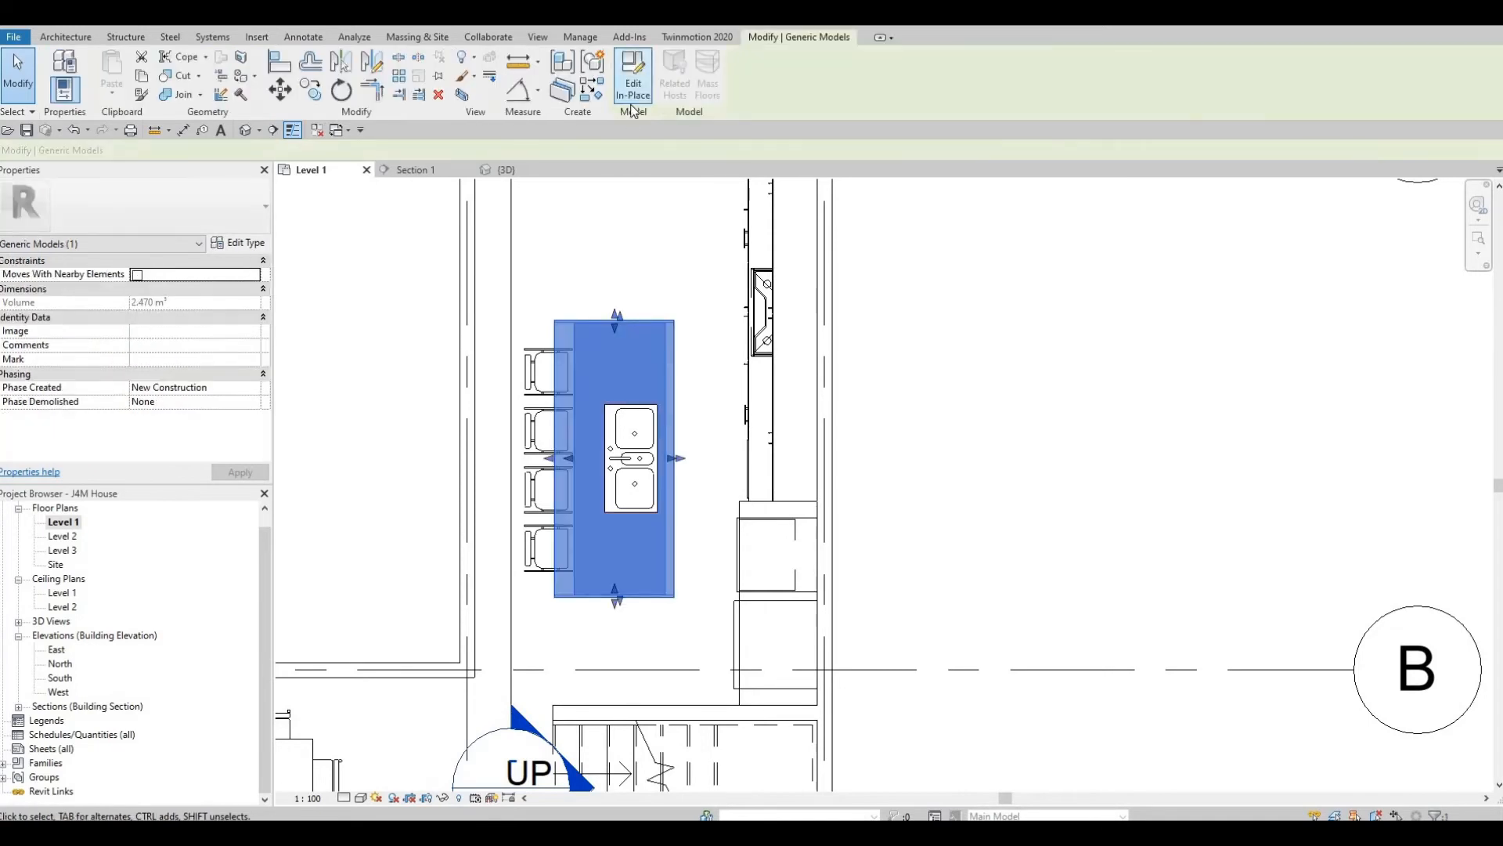
{"action": "left_click", "coordinate": [633, 79]}
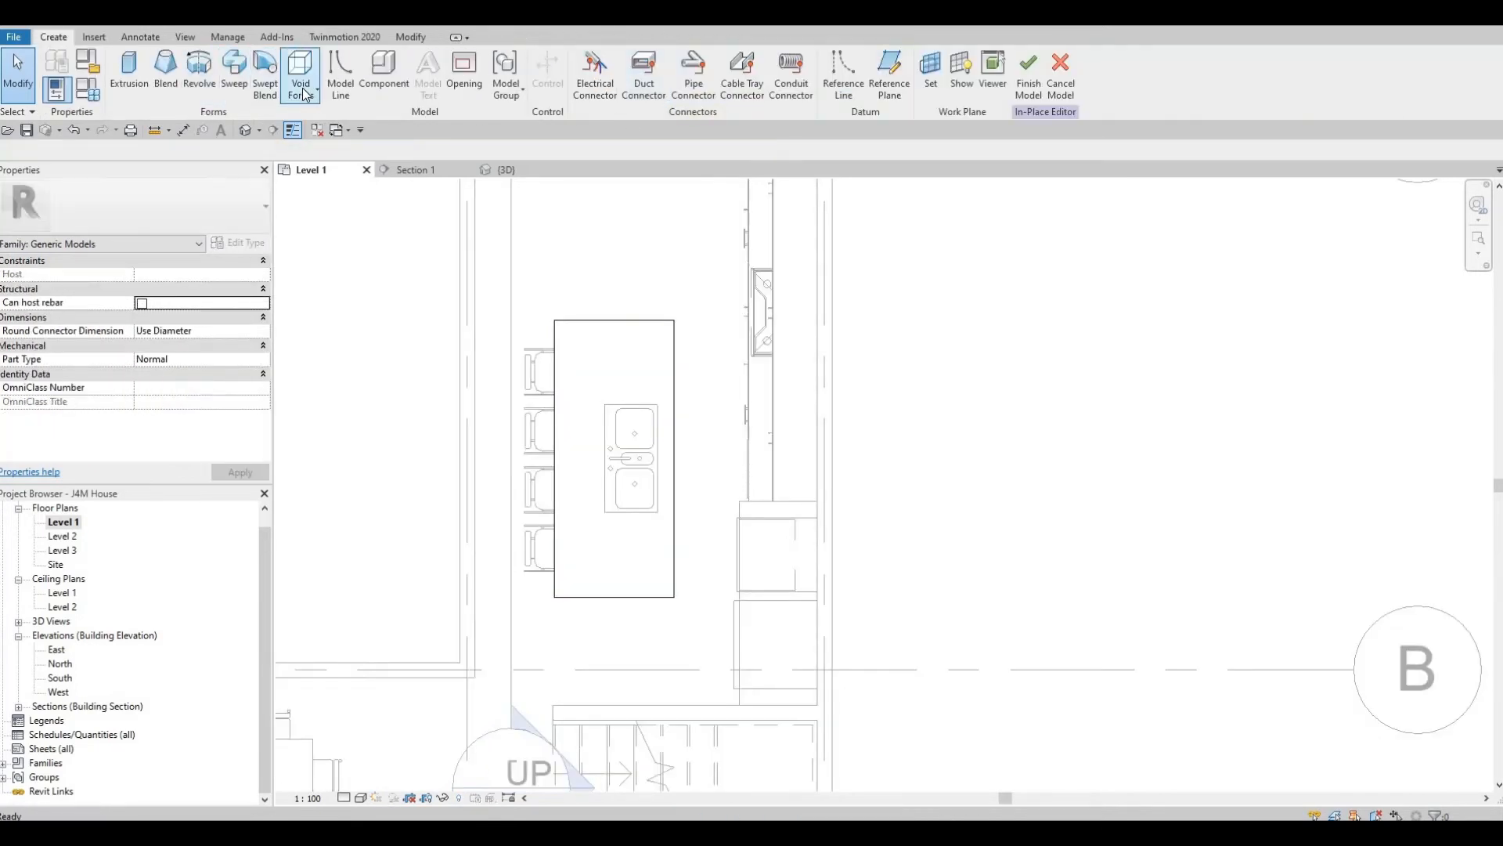
{"action": "left_click", "coordinate": [320, 106]}
{"action": "left_click", "coordinate": [336, 123]}
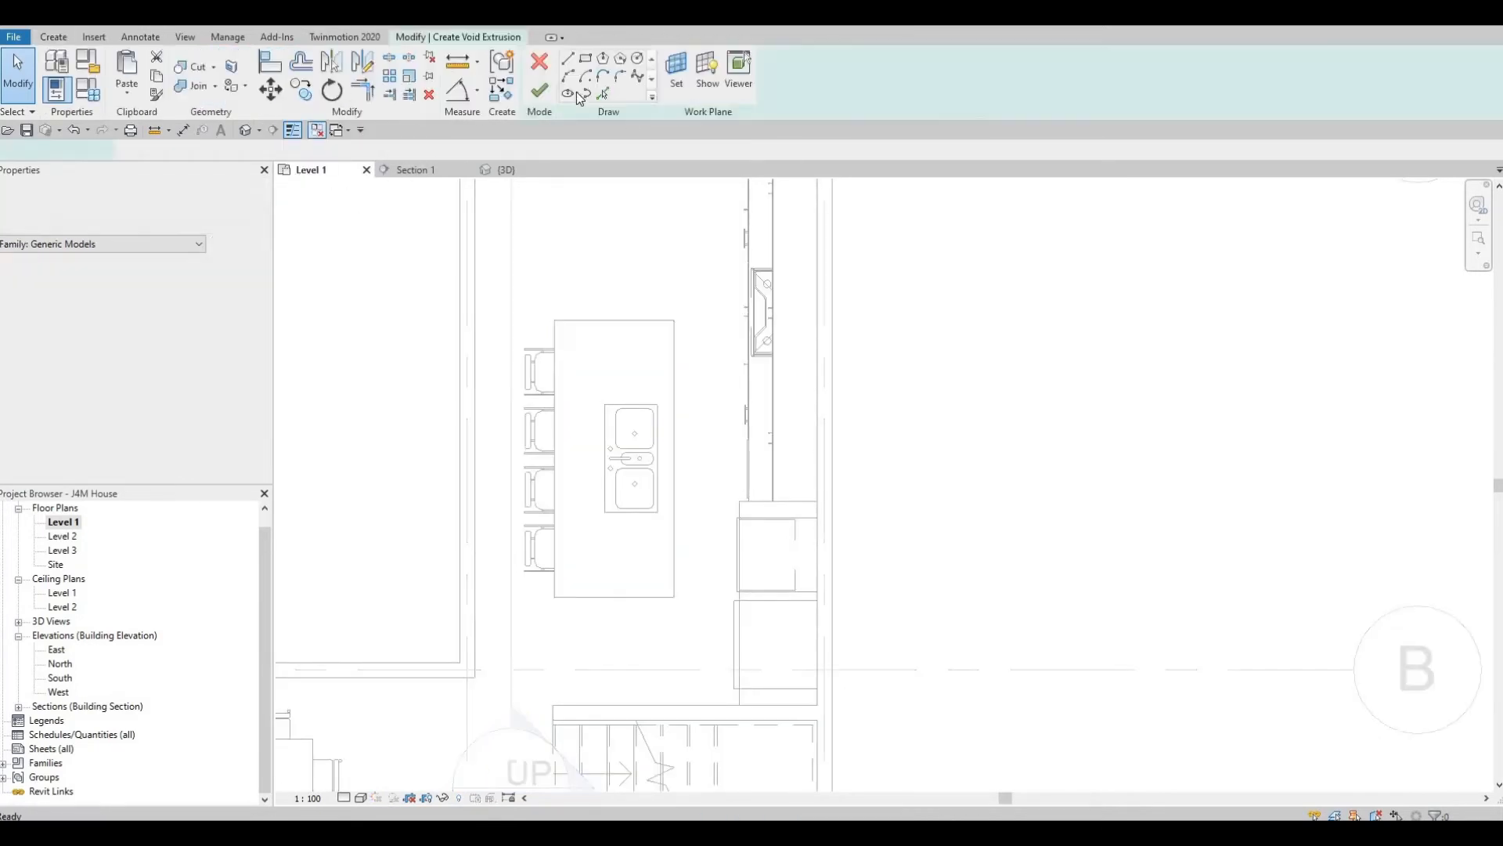
{"action": "scroll", "coordinate": [575, 419], "scroll_direction": "up", "scroll_amount": 5}
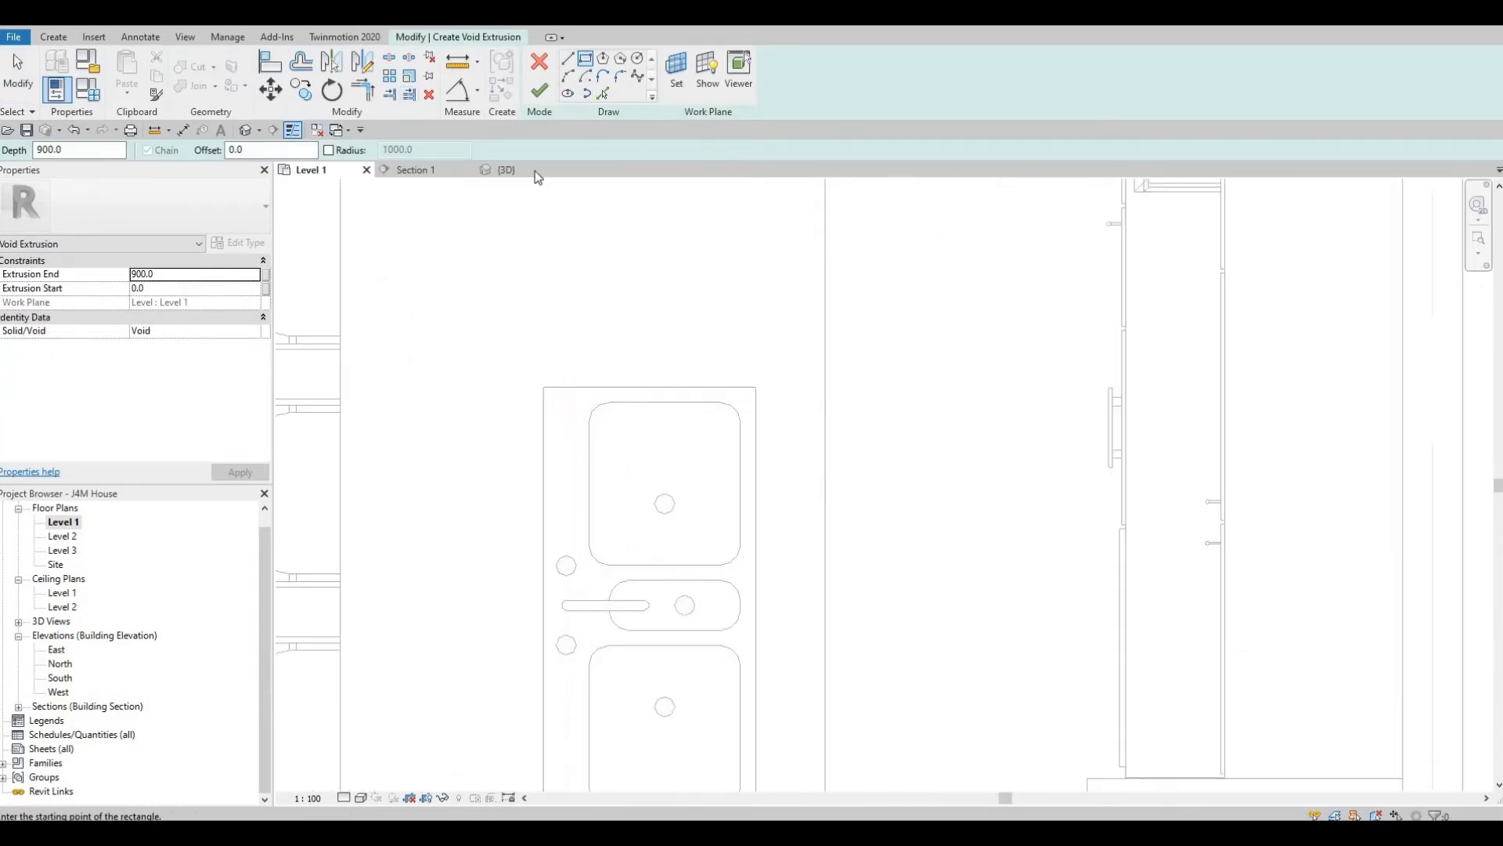
Step: Set the void extrusion's work plane by picking the top face of the island's worktop
{"action": "left_click", "coordinate": [675, 86]}
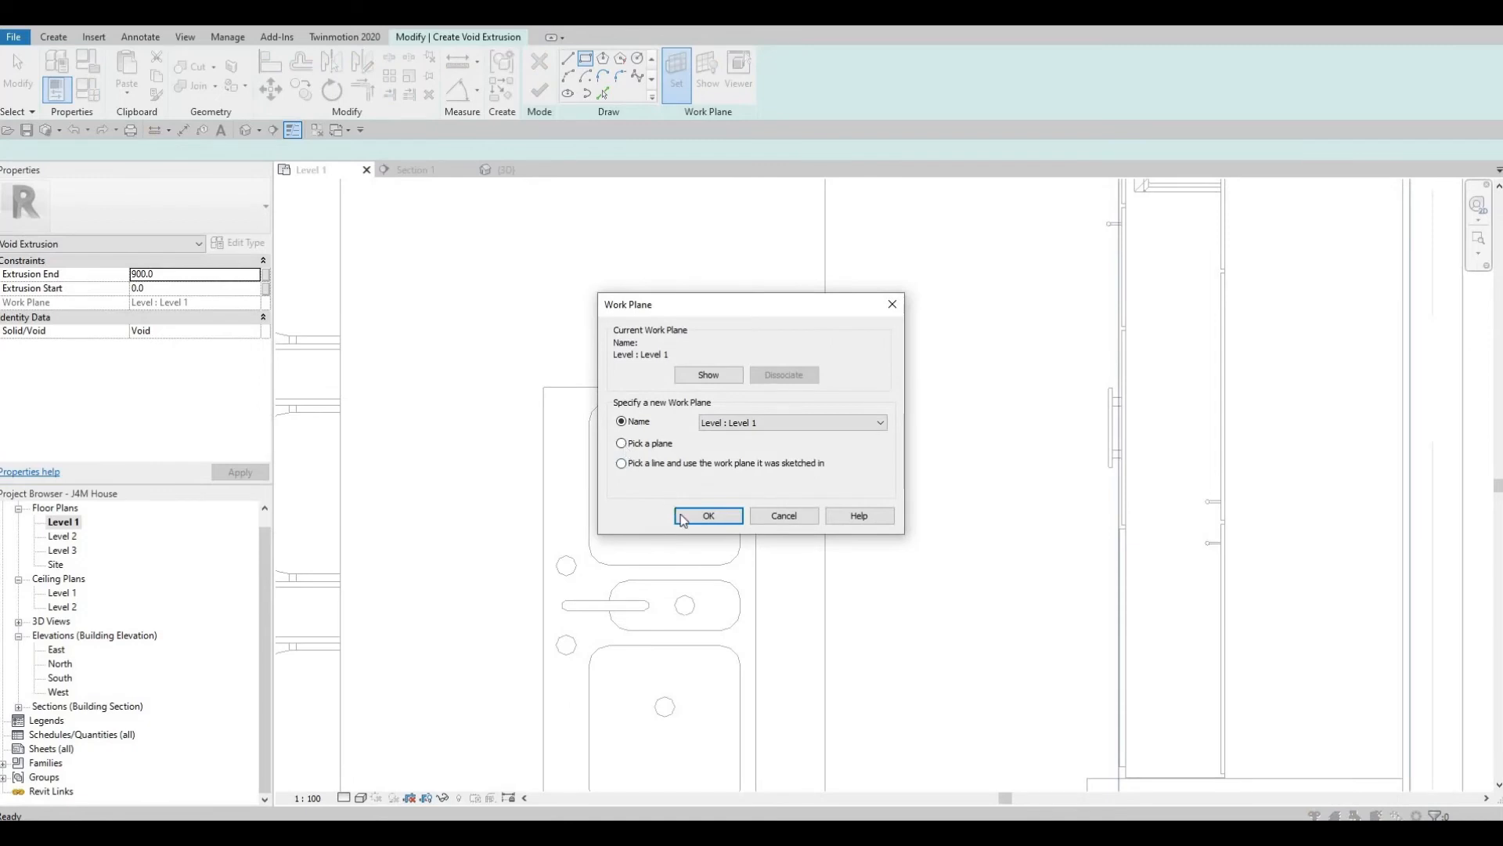
{"action": "left_click", "coordinate": [695, 521]}
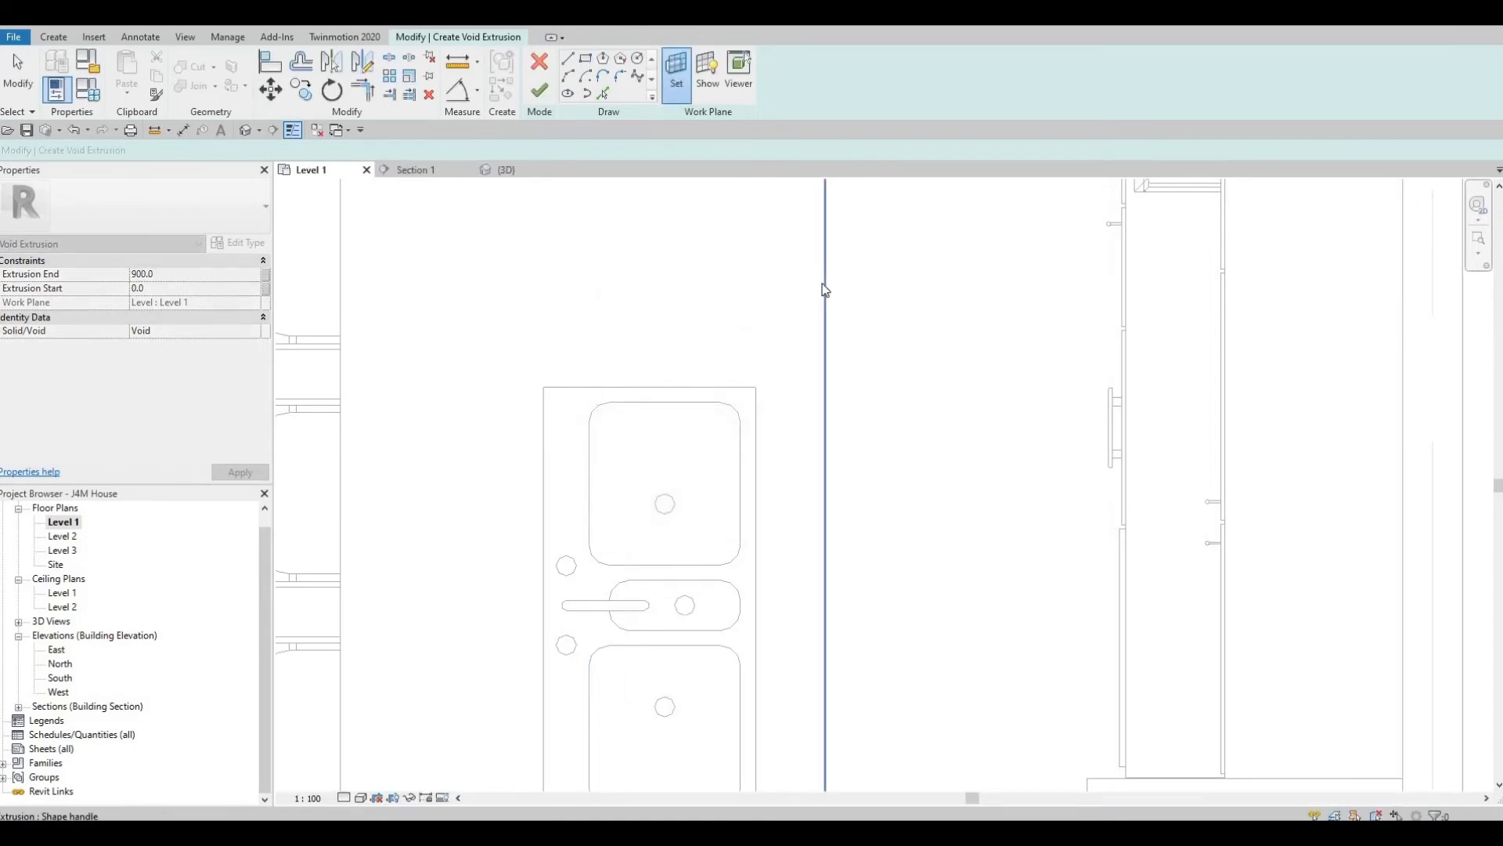
{"action": "key", "text": "Tab"}
{"action": "left_click", "coordinate": [621, 322]}
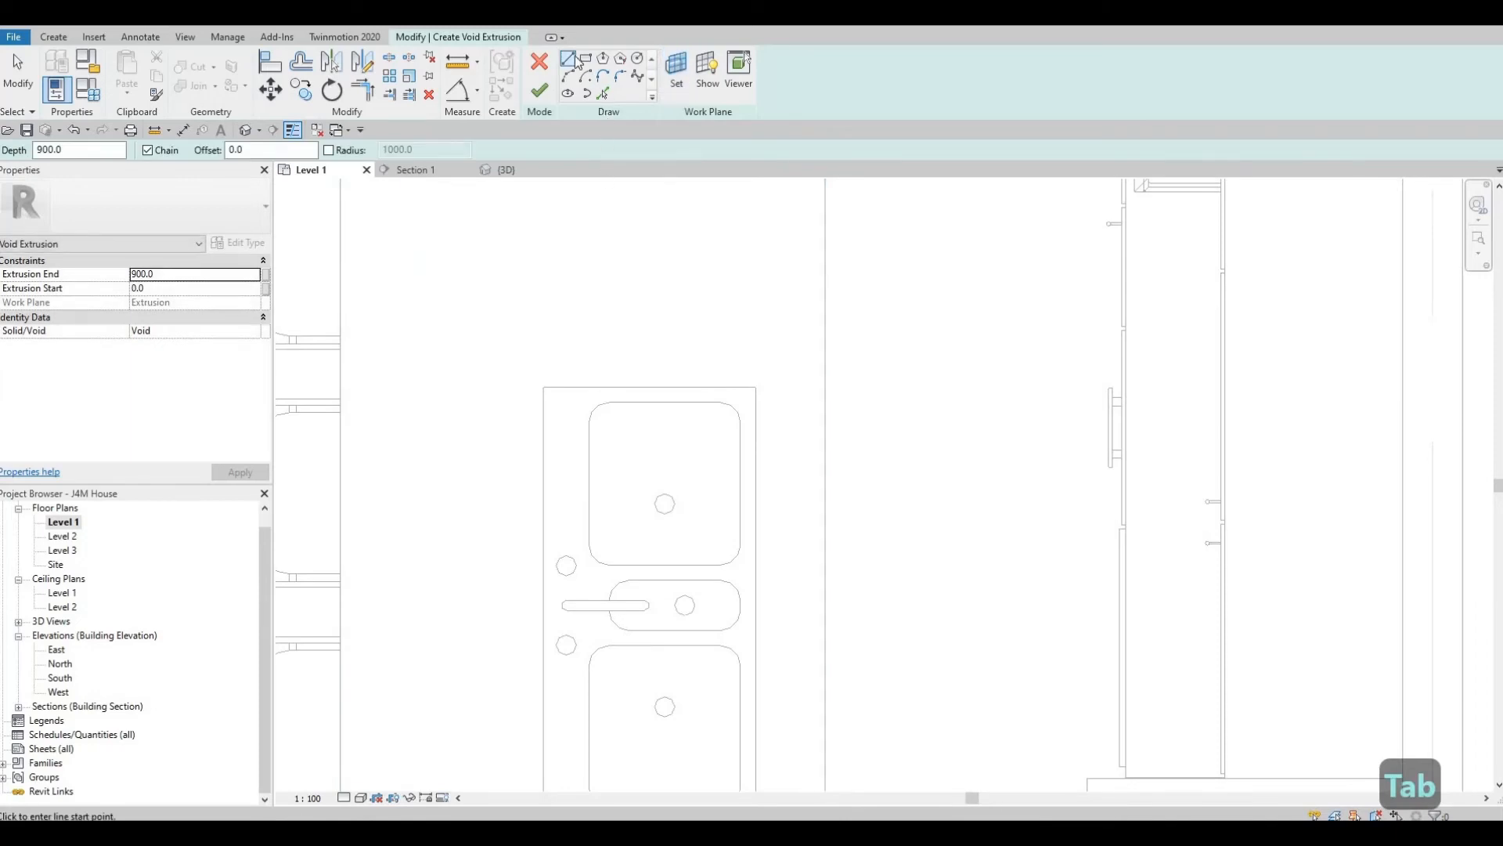
Step: Sketch a rectangle enclosing the sink's three bowls inside the sink's outer rim, leaving both round controls outside it
{"action": "scroll", "coordinate": [787, 250], "scroll_direction": "down", "scroll_amount": 2}
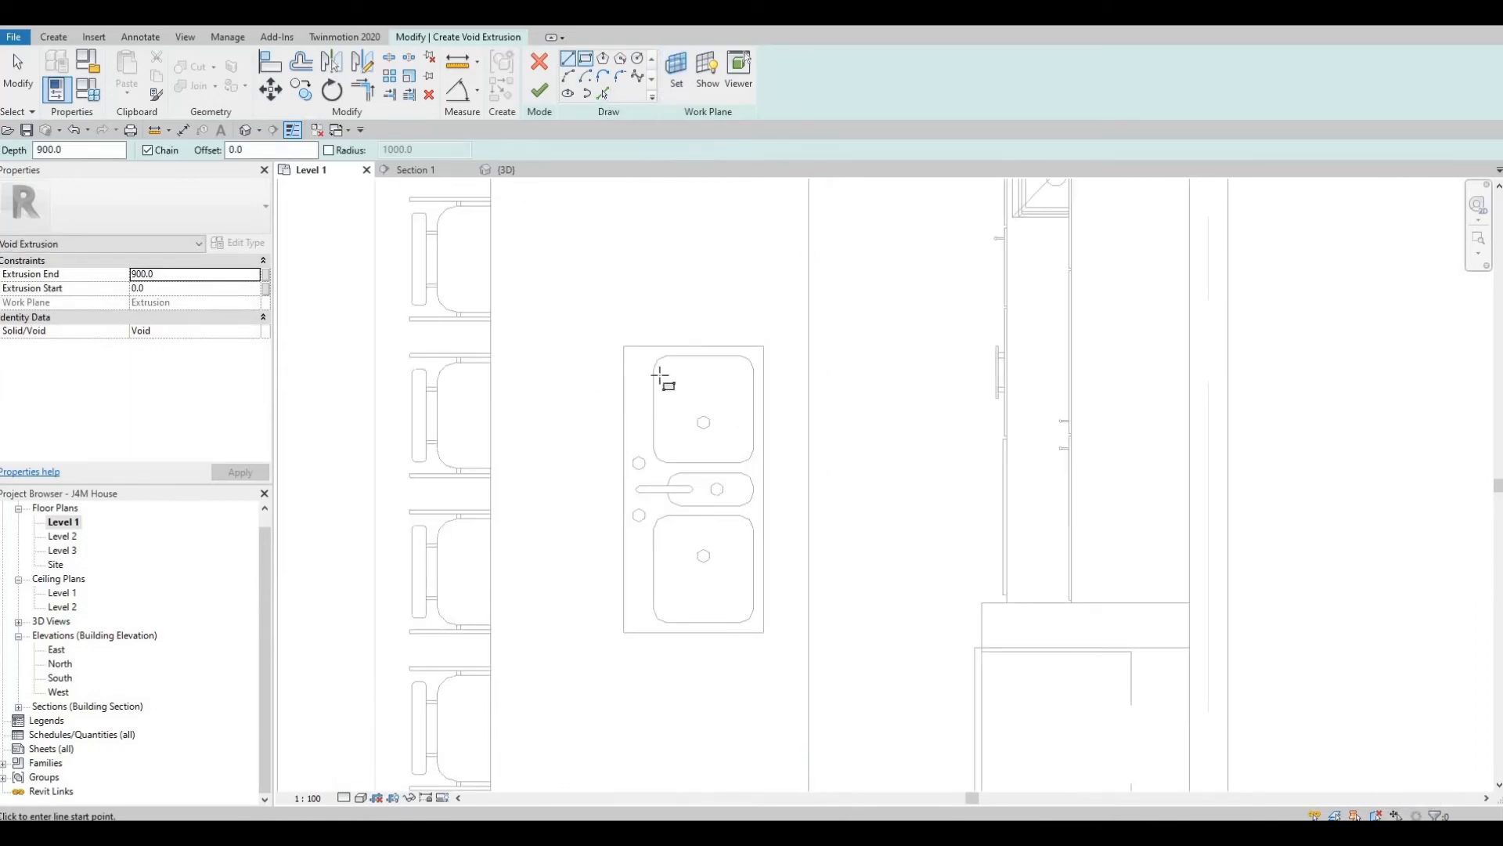
{"action": "scroll", "coordinate": [644, 339], "scroll_direction": "up", "scroll_amount": 2}
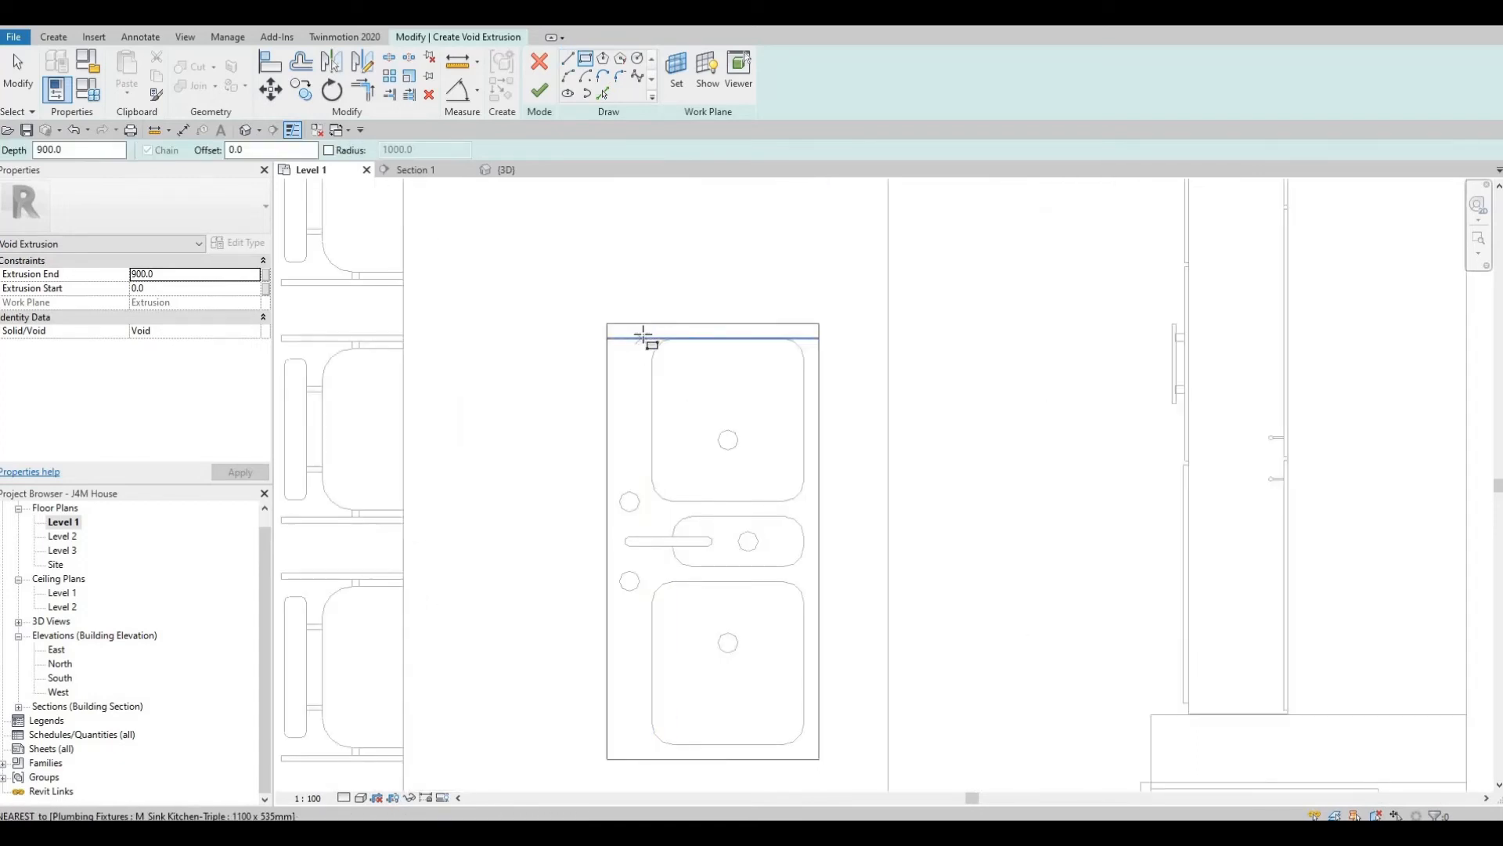
{"action": "scroll", "coordinate": [645, 337], "scroll_direction": "up", "scroll_amount": 2}
{"action": "left_click", "coordinate": [656, 327]}
{"action": "scroll", "coordinate": [795, 631], "scroll_direction": "down", "scroll_amount": 2}
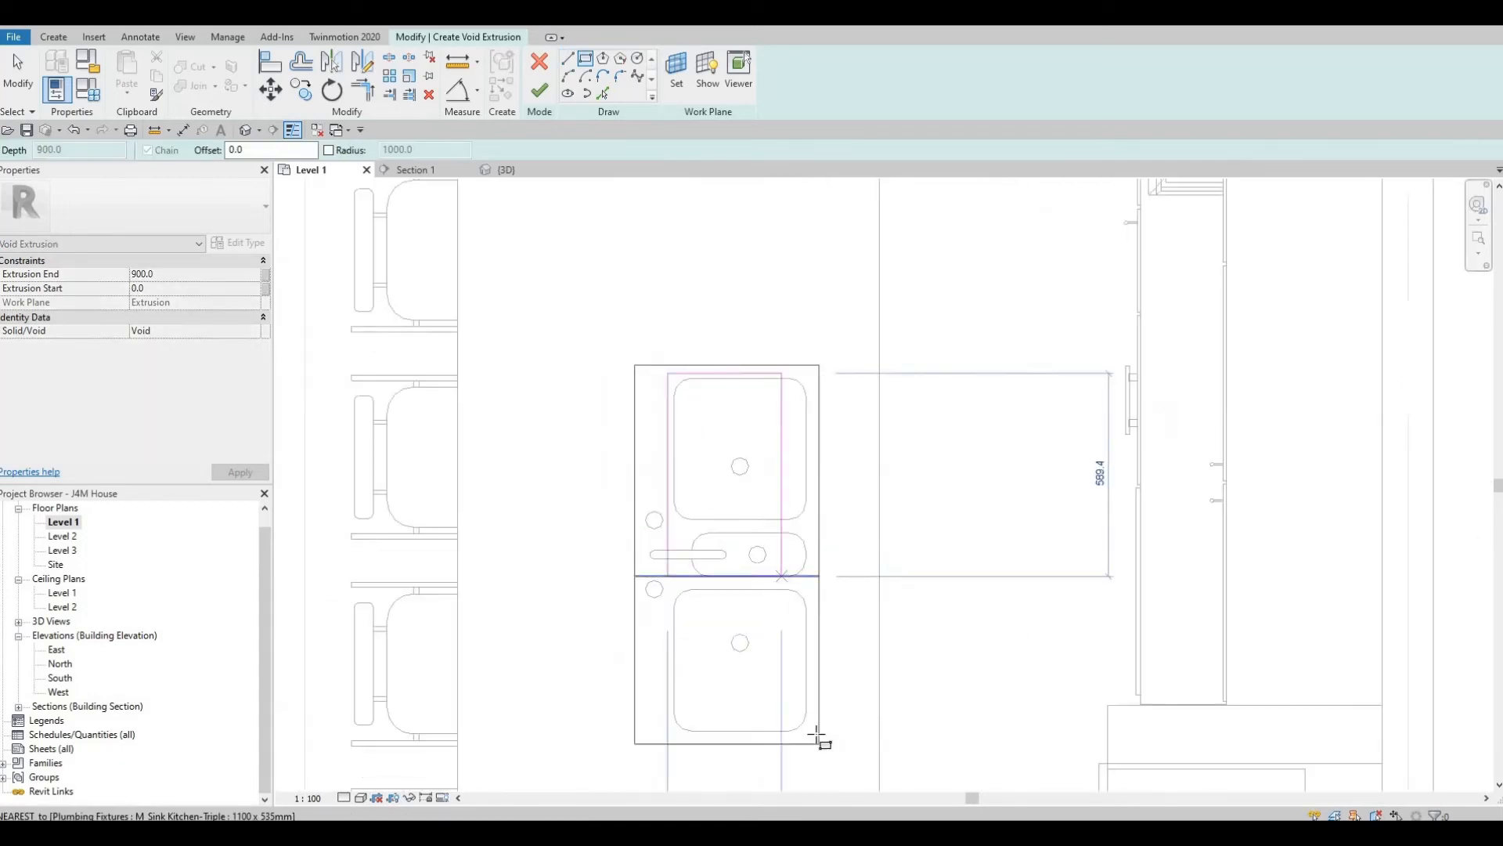
{"action": "scroll", "coordinate": [822, 778], "scroll_direction": "up", "scroll_amount": 3}
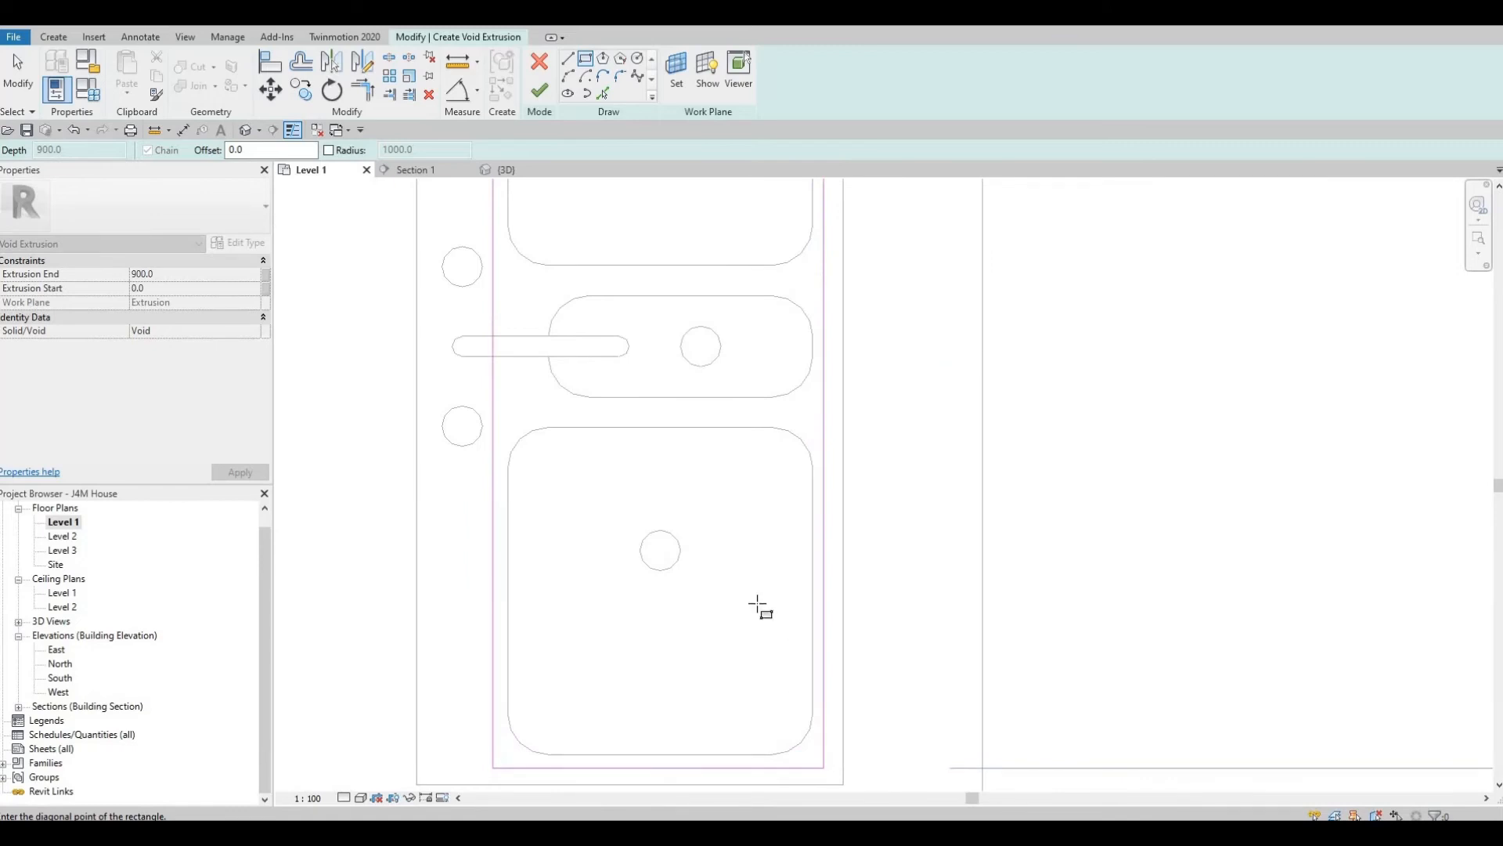
{"action": "left_click", "coordinate": [824, 767]}
{"action": "scroll", "coordinate": [757, 602], "scroll_direction": "down", "scroll_amount": 3}
{"action": "key", "text": "Escape"}
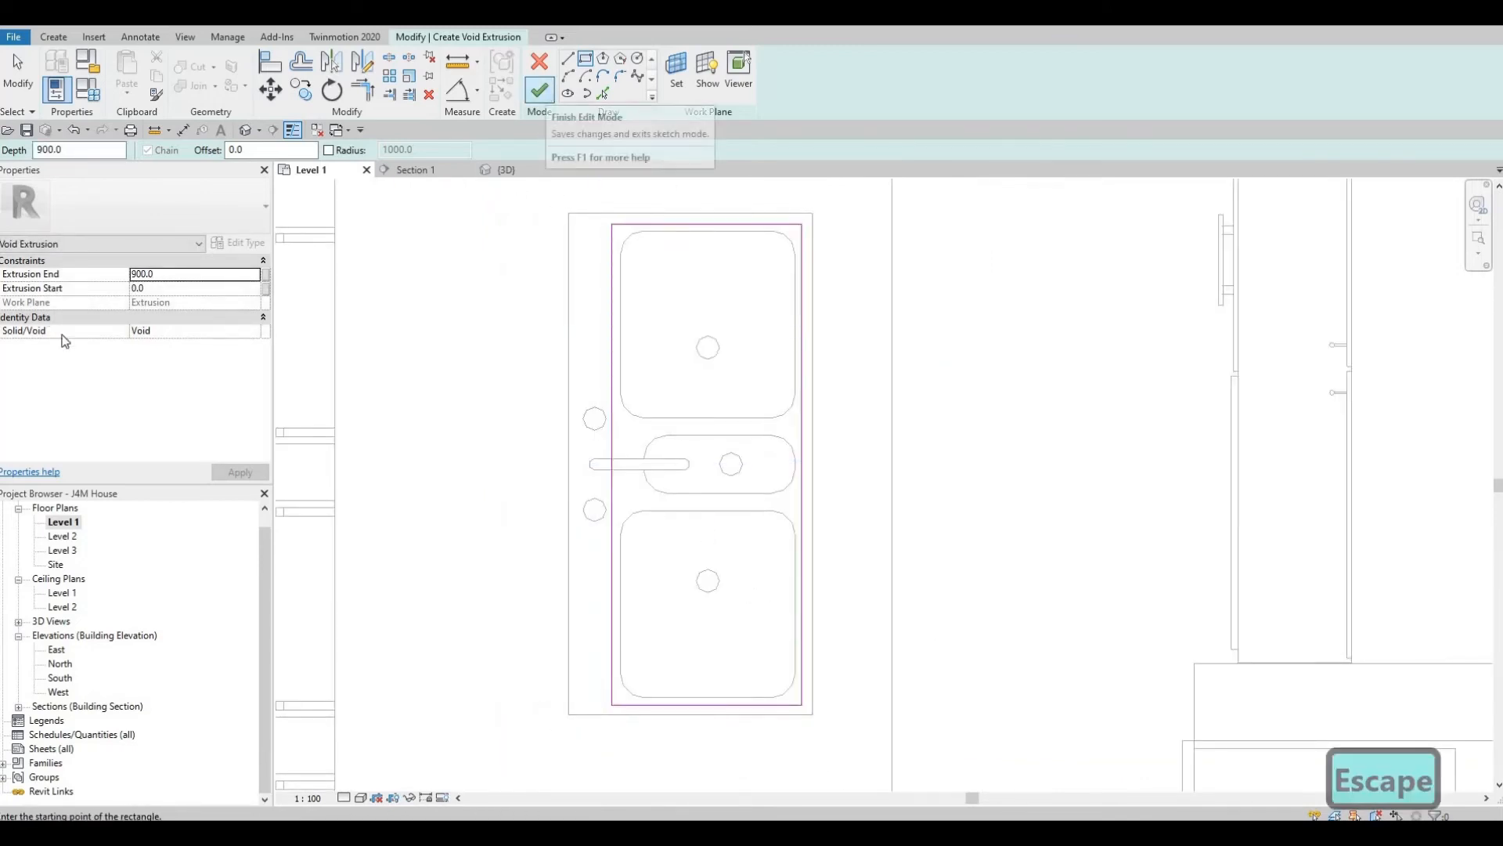
Step: Set the void's Extrusion Start to -500 and finish the sketch
{"action": "left_click", "coordinate": [186, 288]}
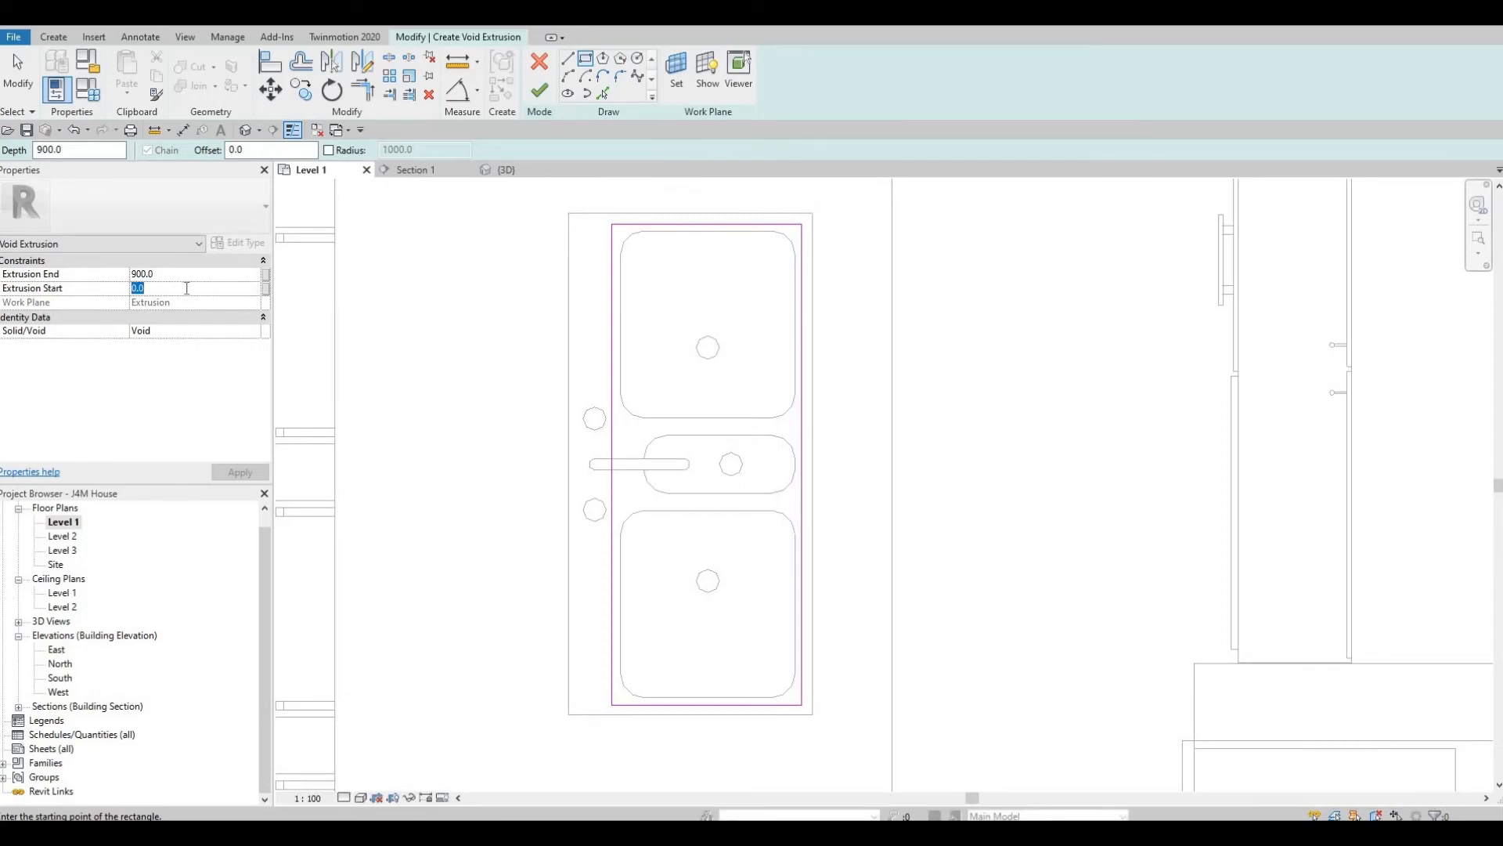
{"action": "type", "text": "-"}
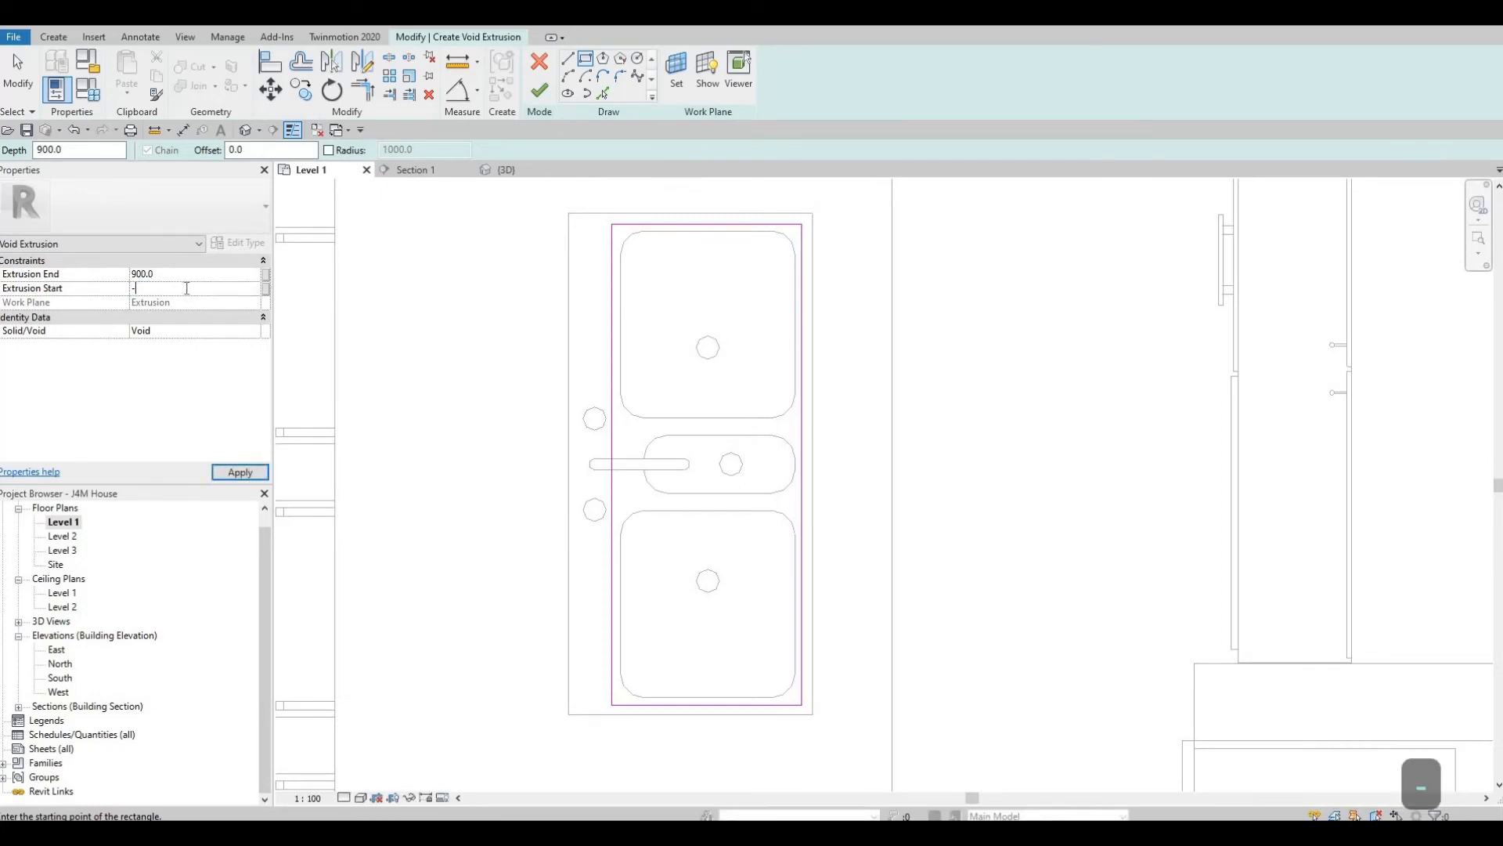
{"action": "type", "text": "500"}
{"action": "left_click", "coordinate": [233, 476]}
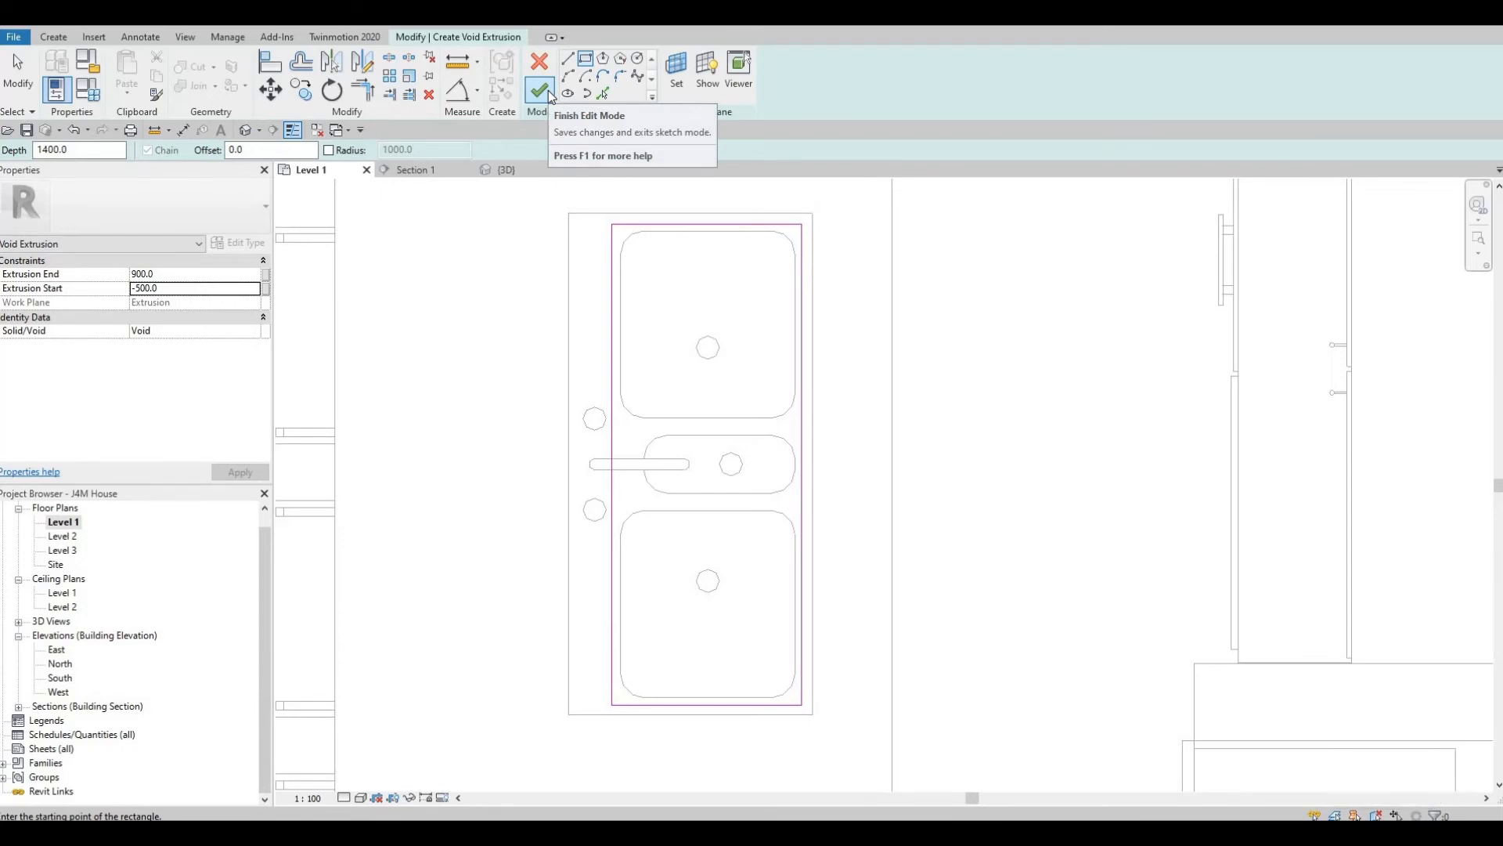
{"action": "left_click", "coordinate": [527, 105]}
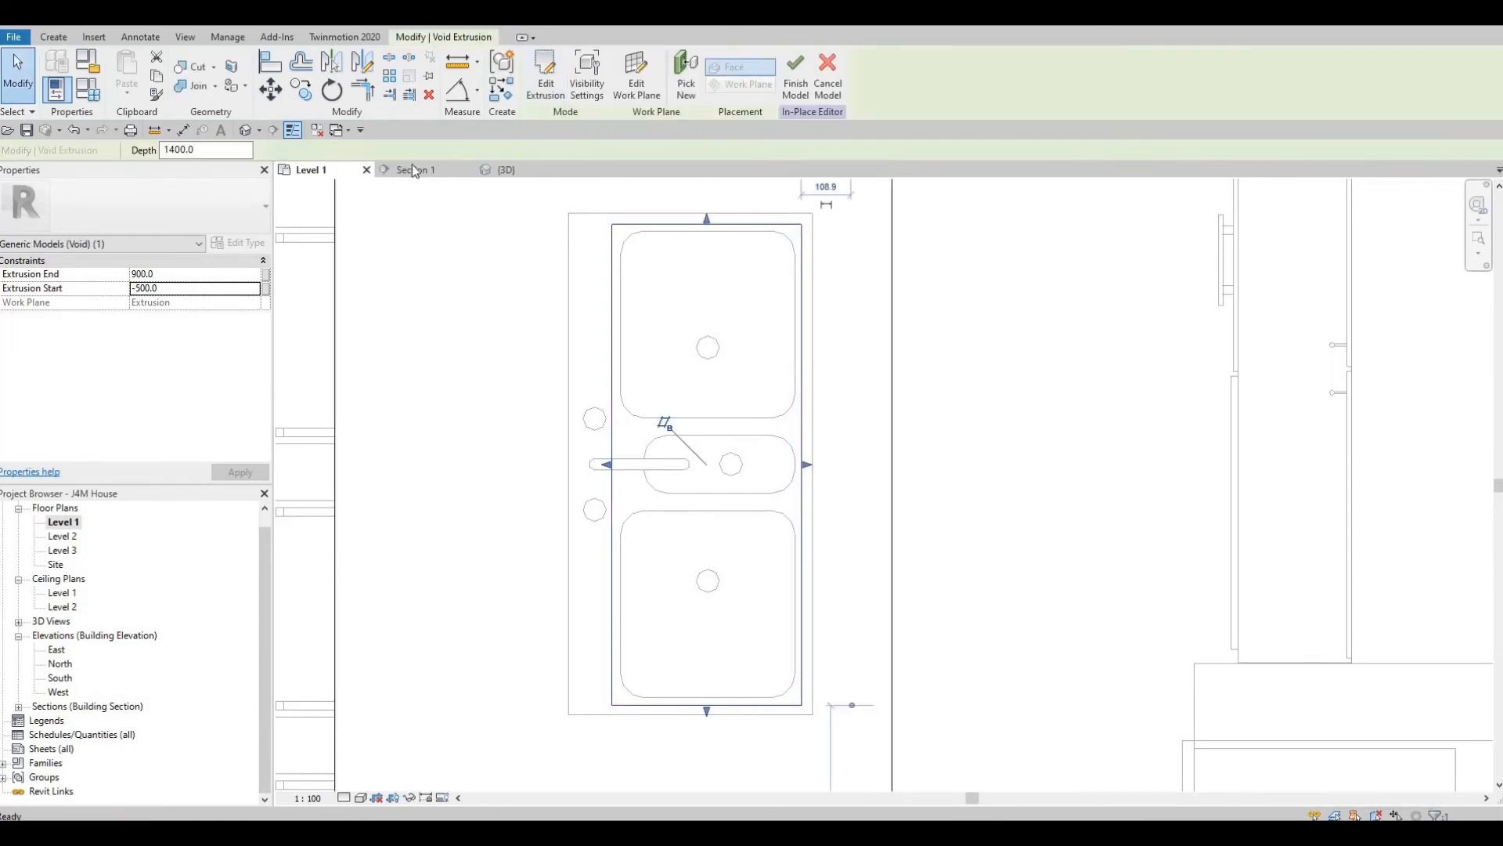
Step: Shorten the void below the worktop in the 3D view, bringing its Extrusion Start to about -122.1
{"action": "left_click", "coordinate": [499, 171]}
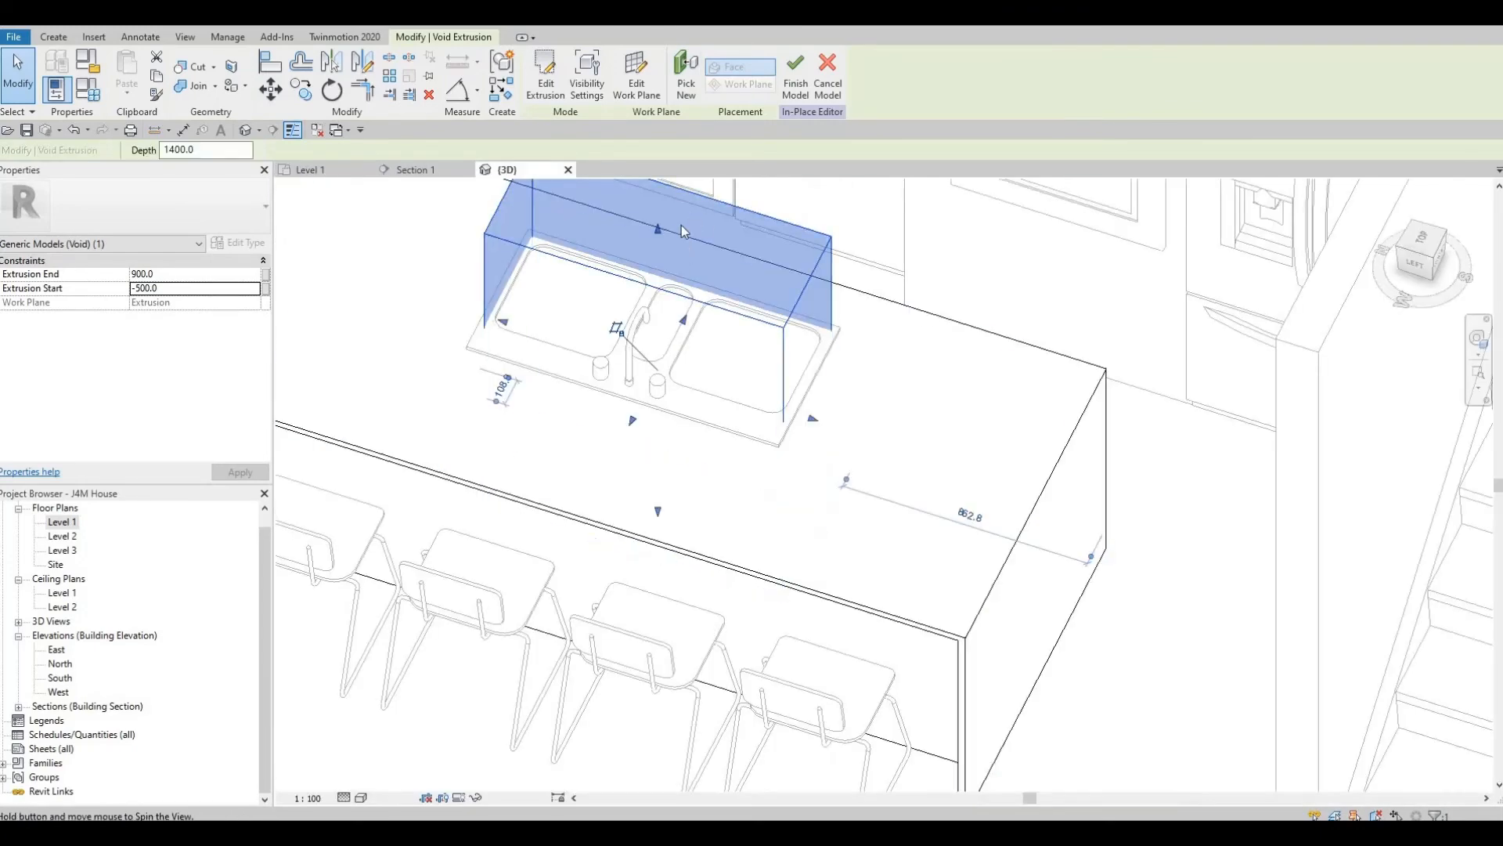
{"action": "middle_click_drag", "start_coordinate": [681, 224], "coordinate": [670, 200], "text": "shift"}
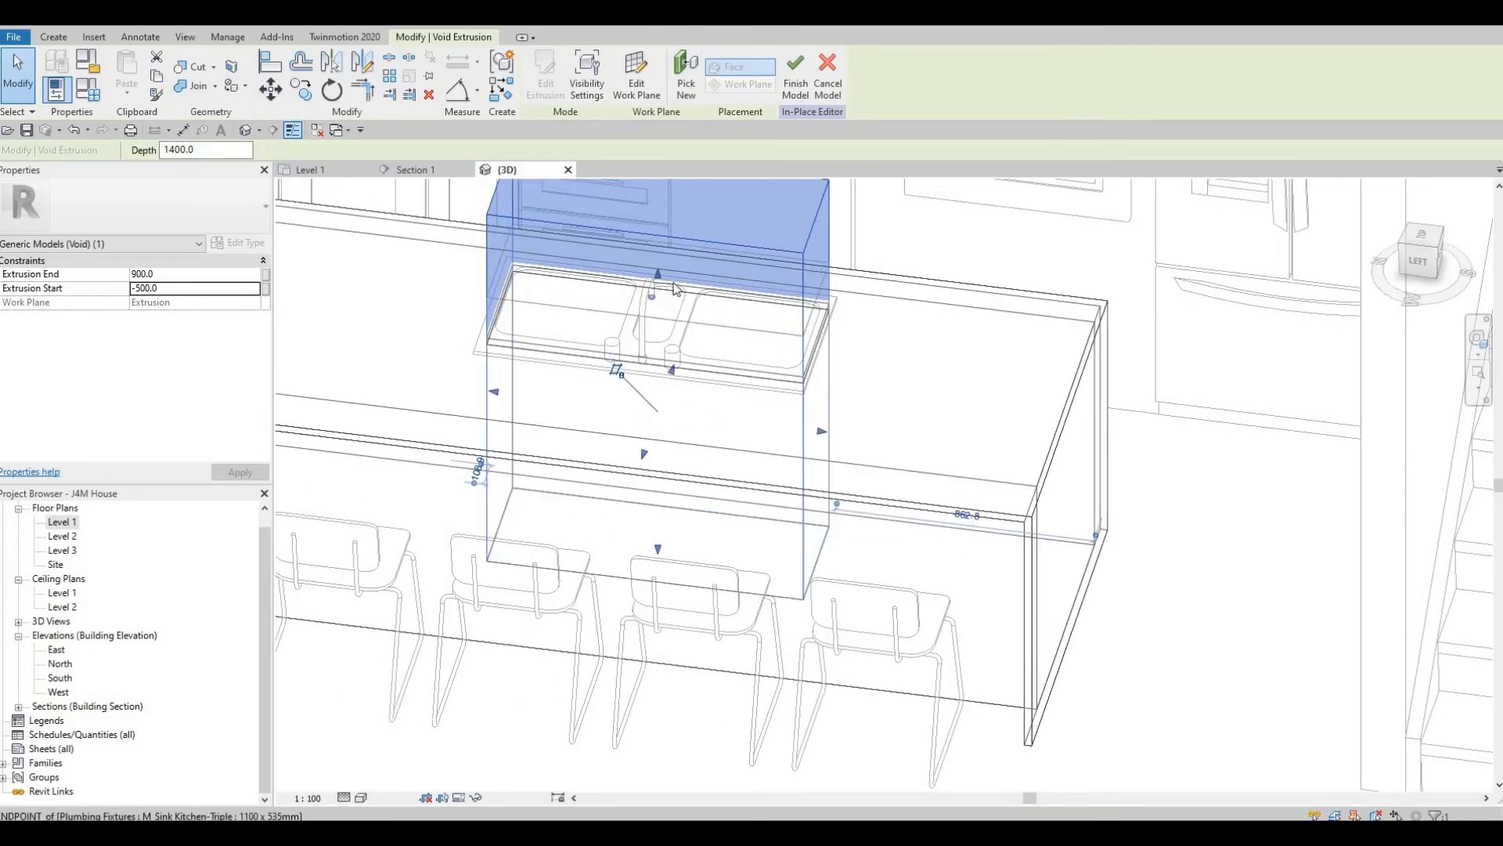
{"action": "left_click_drag", "start_coordinate": [674, 283], "coordinate": [674, 285]}
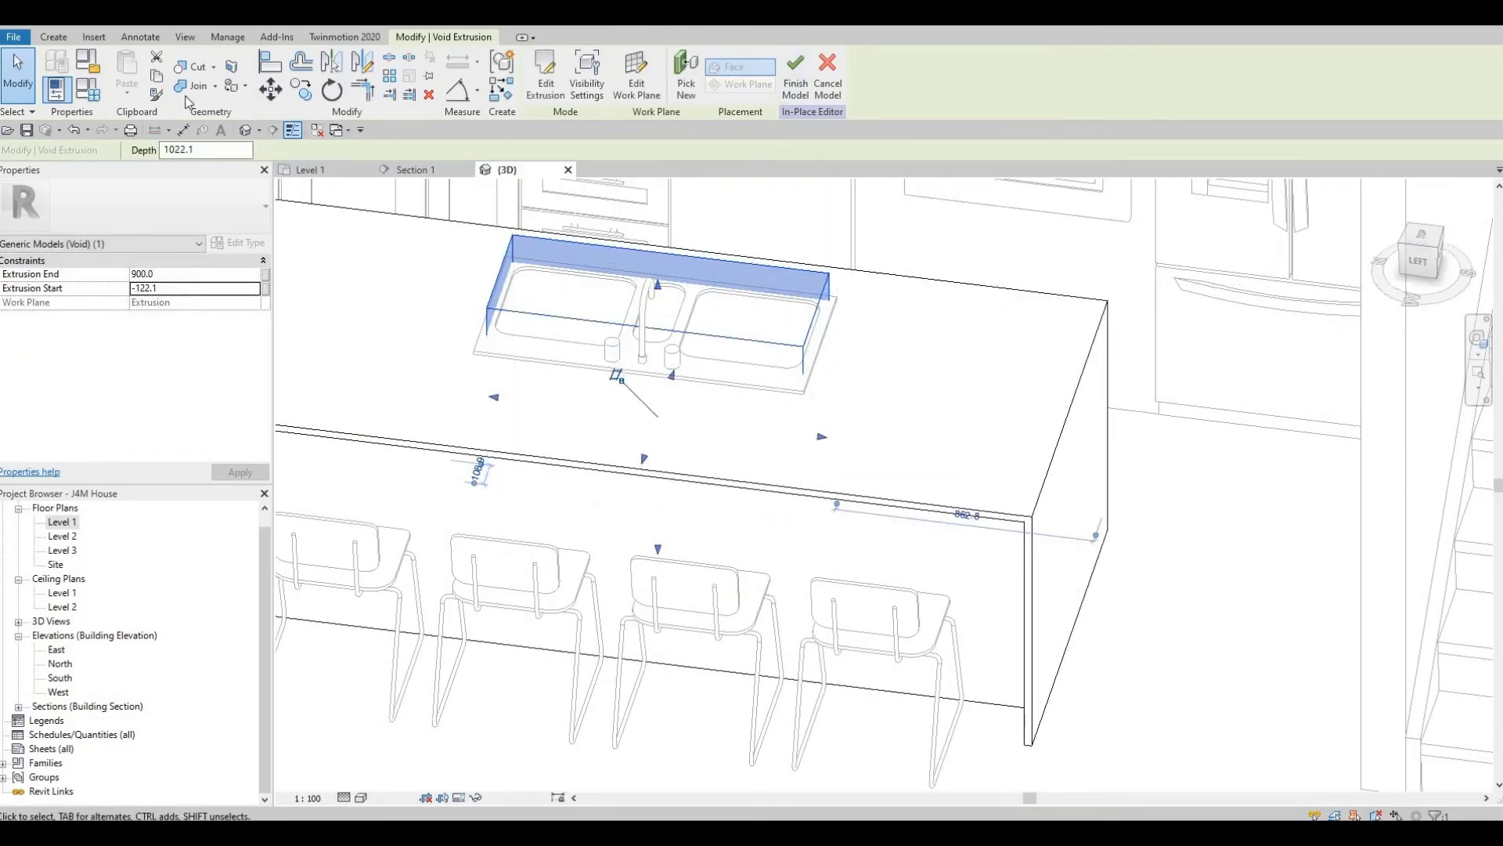
Step: Start the Cut Geometry tool, inspect the sink opening from above, and finish the in-place island model
{"action": "left_click", "coordinate": [192, 69]}
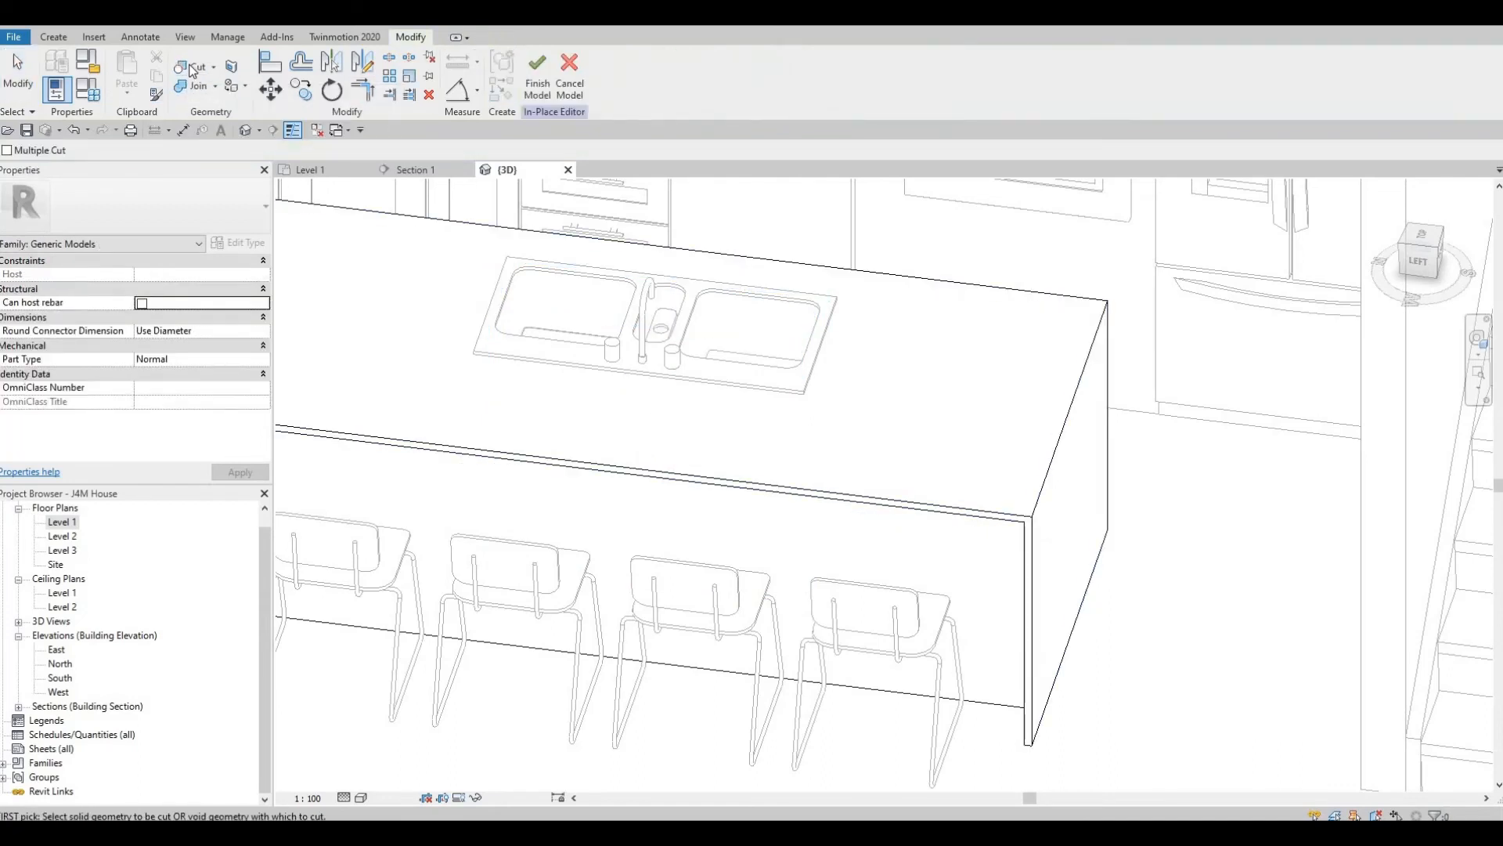
{"action": "middle_click_drag", "start_coordinate": [624, 473], "coordinate": [613, 363], "text": "shift"}
{"action": "scroll", "coordinate": [608, 352], "scroll_direction": "up", "scroll_amount": 5}
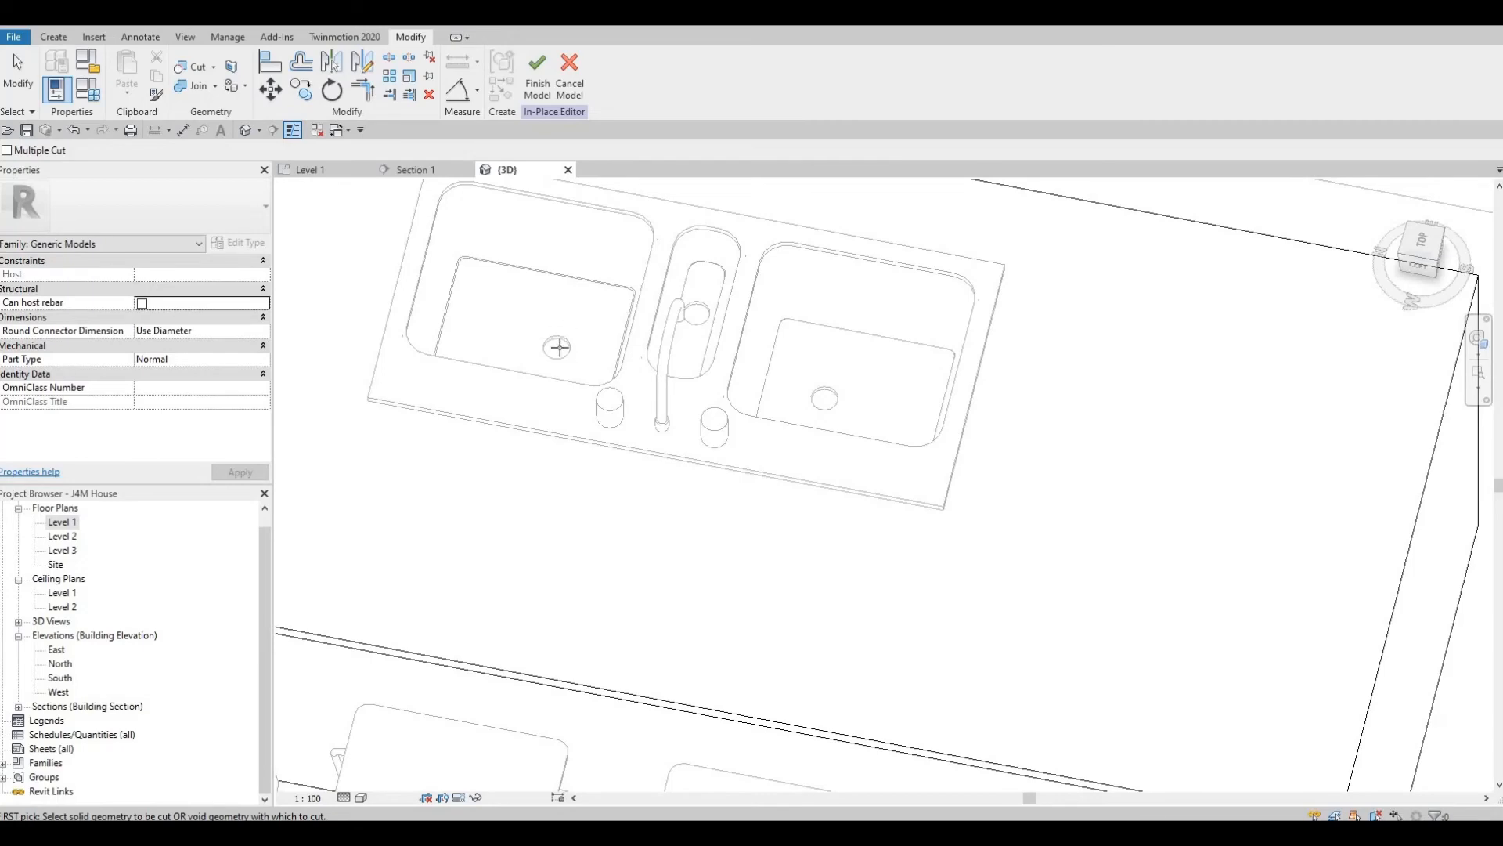
{"action": "left_click", "coordinate": [531, 76]}
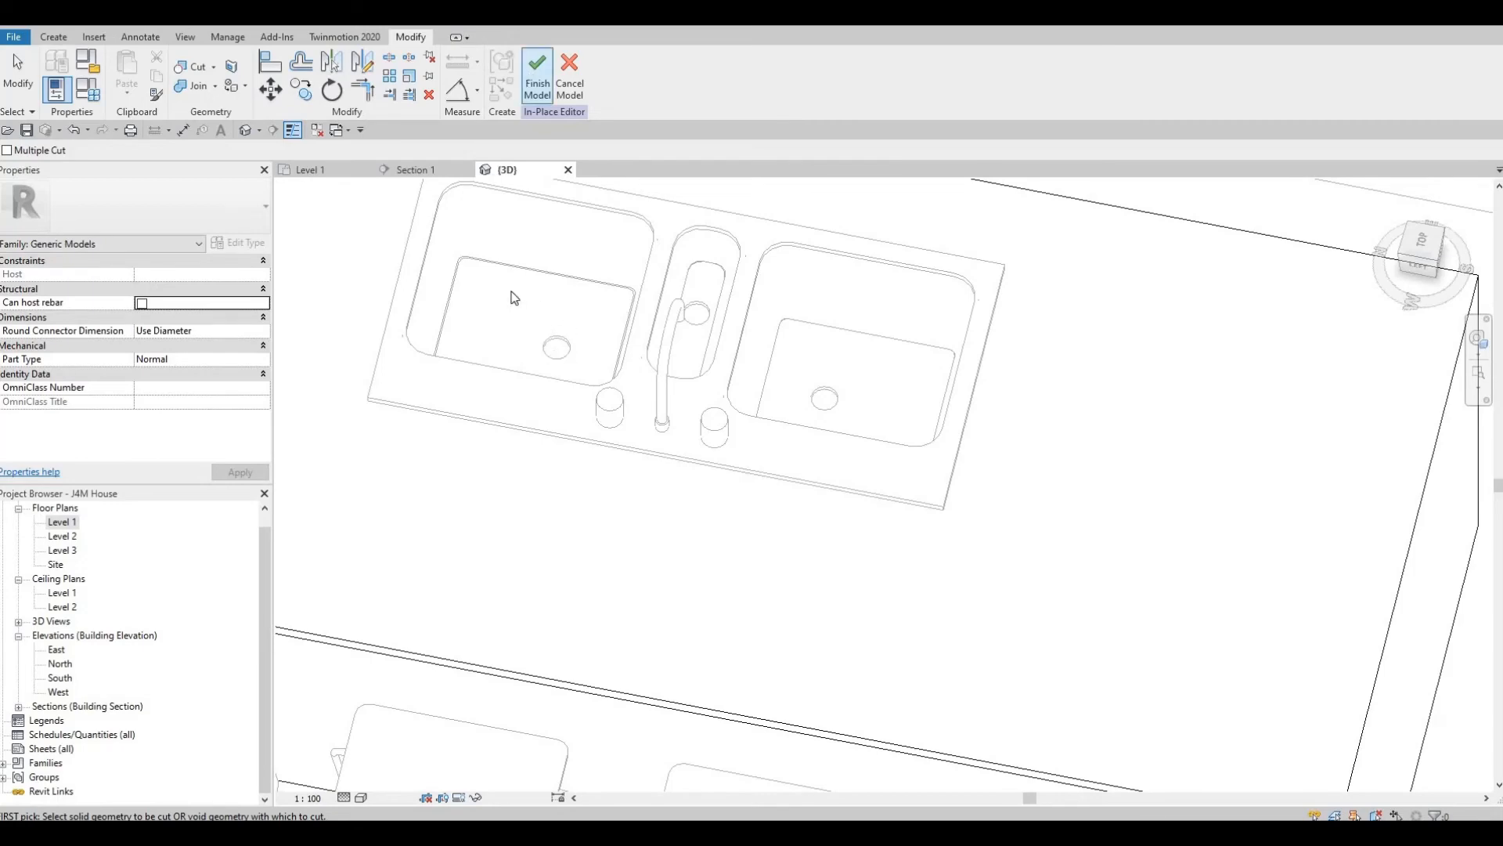
Step: Examine the sink bowls and their opening in the island worktop from several angles in the 3D view
{"action": "scroll", "coordinate": [556, 333], "scroll_direction": "down", "scroll_amount": 4}
{"action": "middle_click_drag", "start_coordinate": [558, 335], "coordinate": [505, 295], "text": "shift"}
{"action": "scroll", "coordinate": [548, 304], "scroll_direction": "up", "scroll_amount": 5}
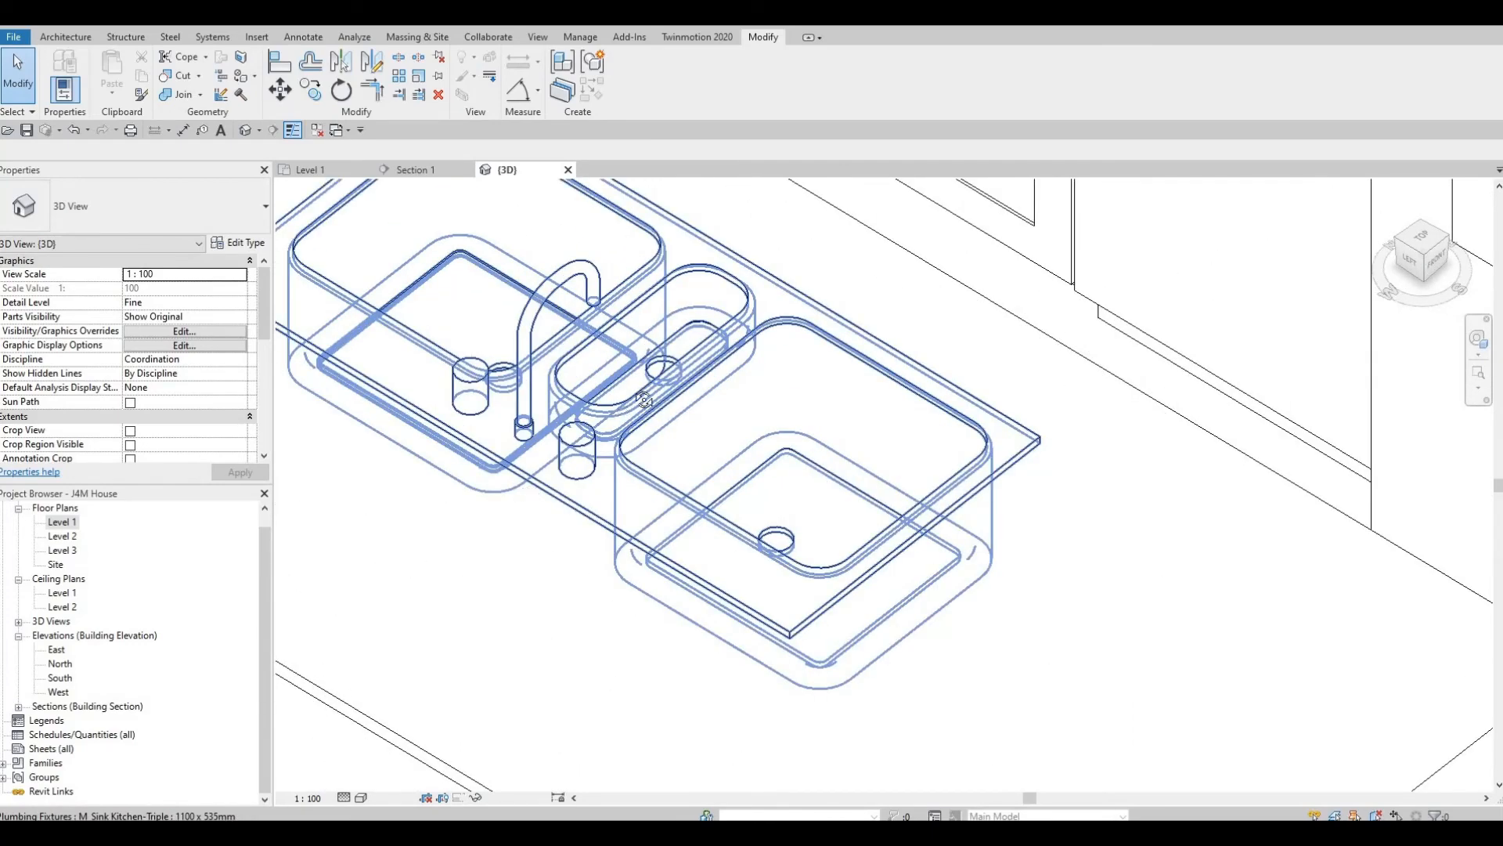
{"action": "middle_click_drag", "start_coordinate": [650, 403], "coordinate": [723, 408], "text": "shift"}
{"action": "middle_click_drag", "start_coordinate": [823, 396], "coordinate": [556, 492], "text": "shift"}
{"action": "scroll", "coordinate": [557, 487], "scroll_direction": "down", "scroll_amount": 5}
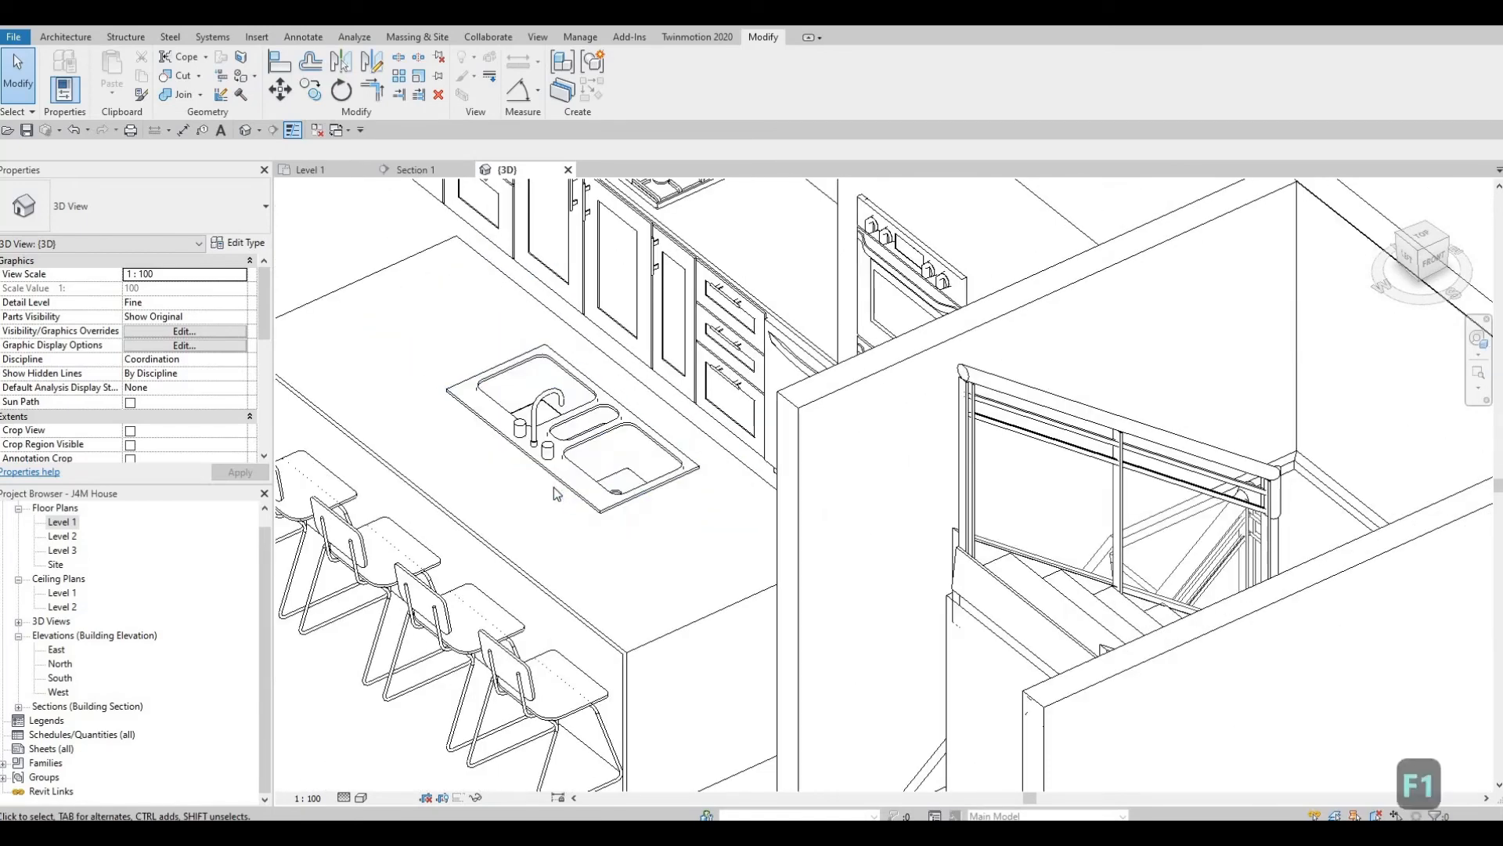
Step: Examine the island's chairs and worktop overhang from both ends in the 3D view
{"action": "scroll", "coordinate": [726, 374], "scroll_direction": "down", "scroll_amount": 1}
{"action": "middle_click_drag", "start_coordinate": [903, 370], "coordinate": [1190, 256]}
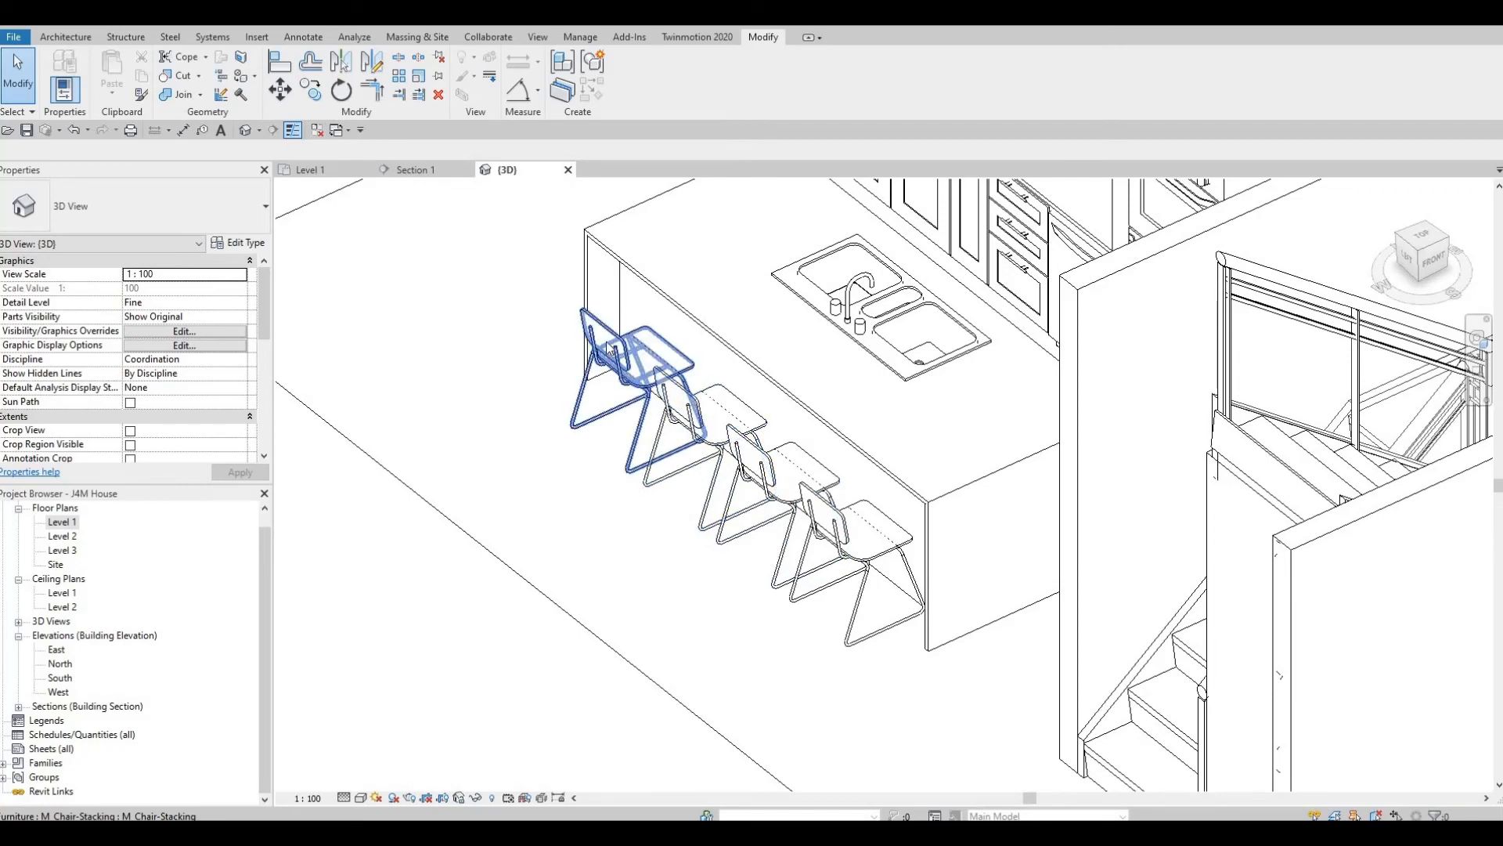
{"action": "scroll", "coordinate": [616, 383], "scroll_direction": "down", "scroll_amount": 2}
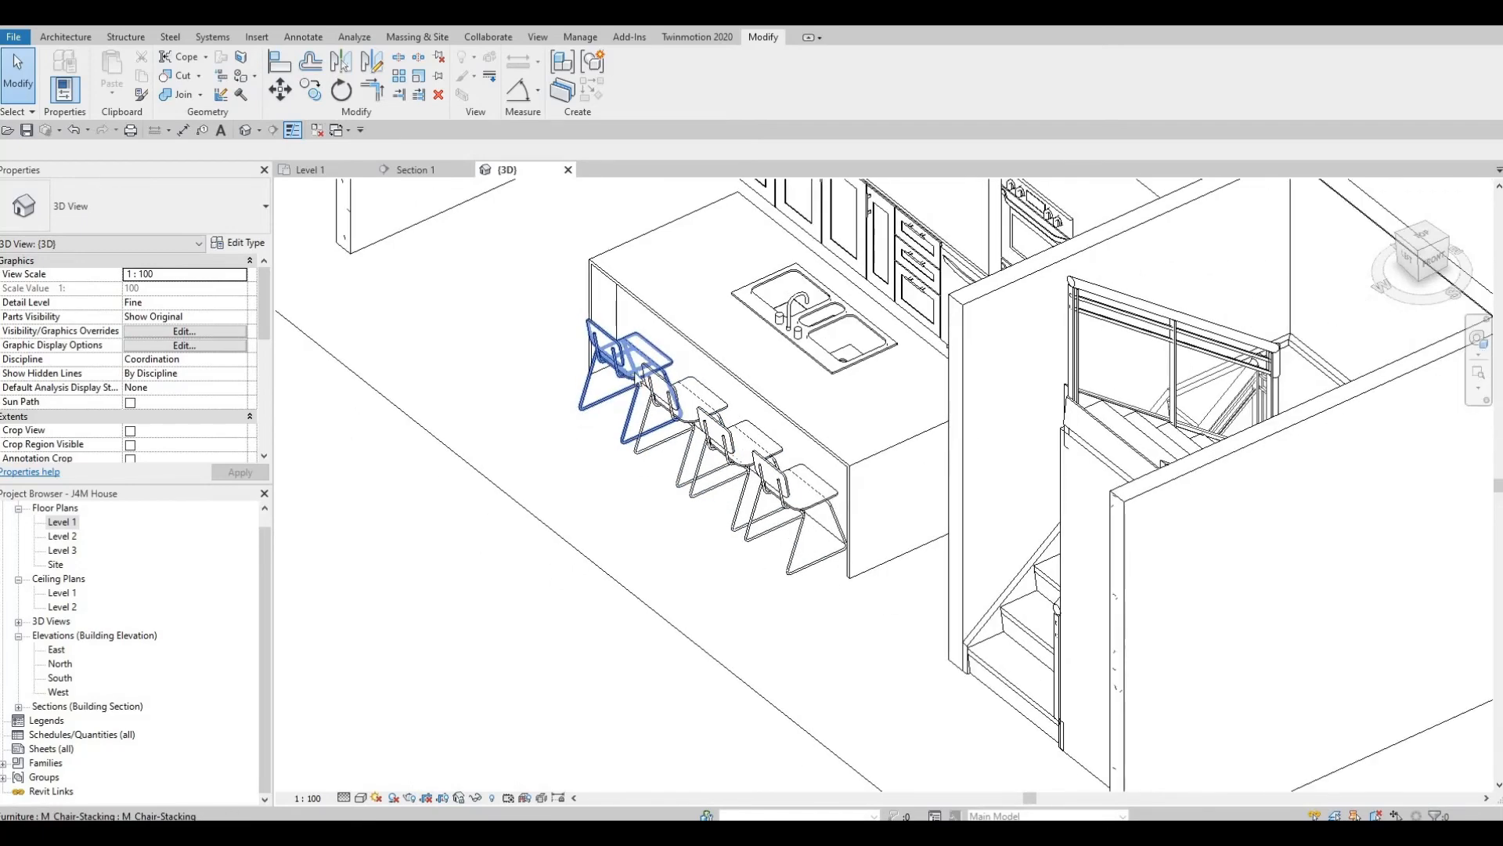
{"action": "scroll", "coordinate": [604, 385], "scroll_direction": "up", "scroll_amount": 2}
{"action": "scroll", "coordinate": [603, 385], "scroll_direction": "up", "scroll_amount": 2}
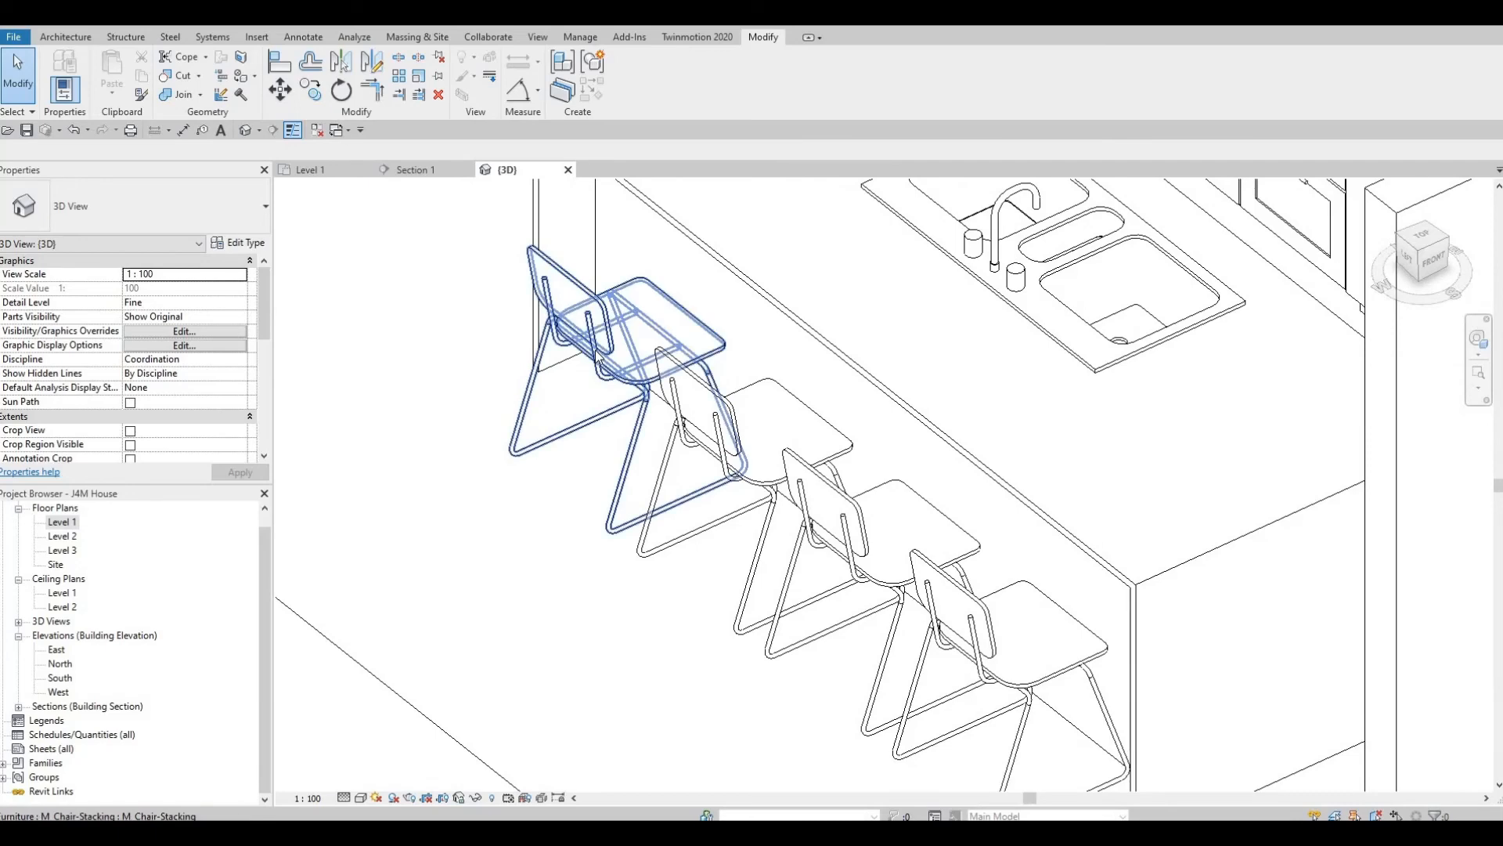
{"action": "scroll", "coordinate": [604, 361], "scroll_direction": "down", "scroll_amount": 2}
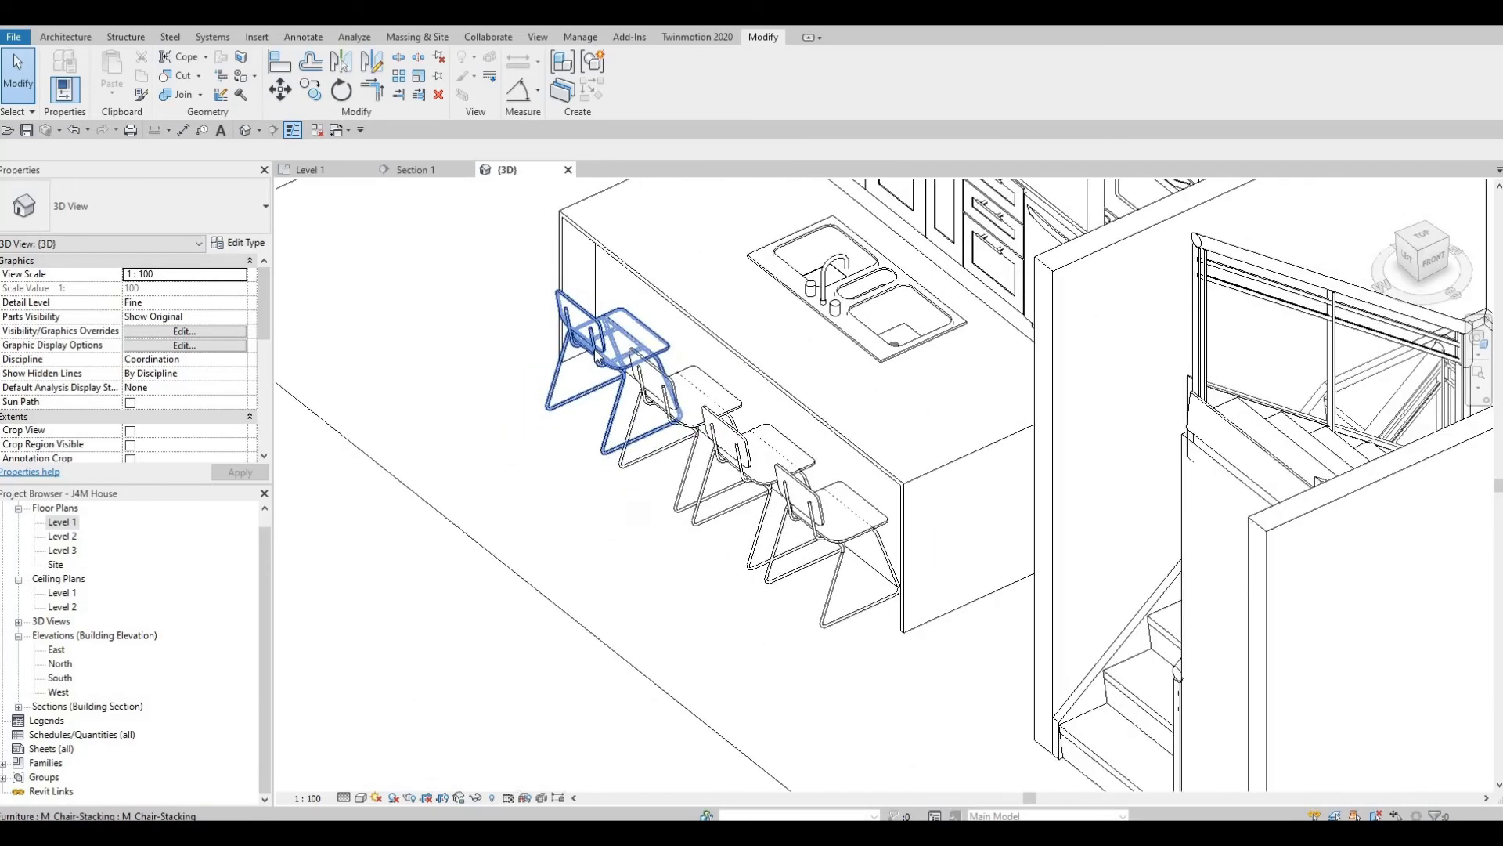
{"action": "scroll", "coordinate": [603, 362], "scroll_direction": "up", "scroll_amount": 2}
{"action": "scroll", "coordinate": [618, 438], "scroll_direction": "down", "scroll_amount": 2}
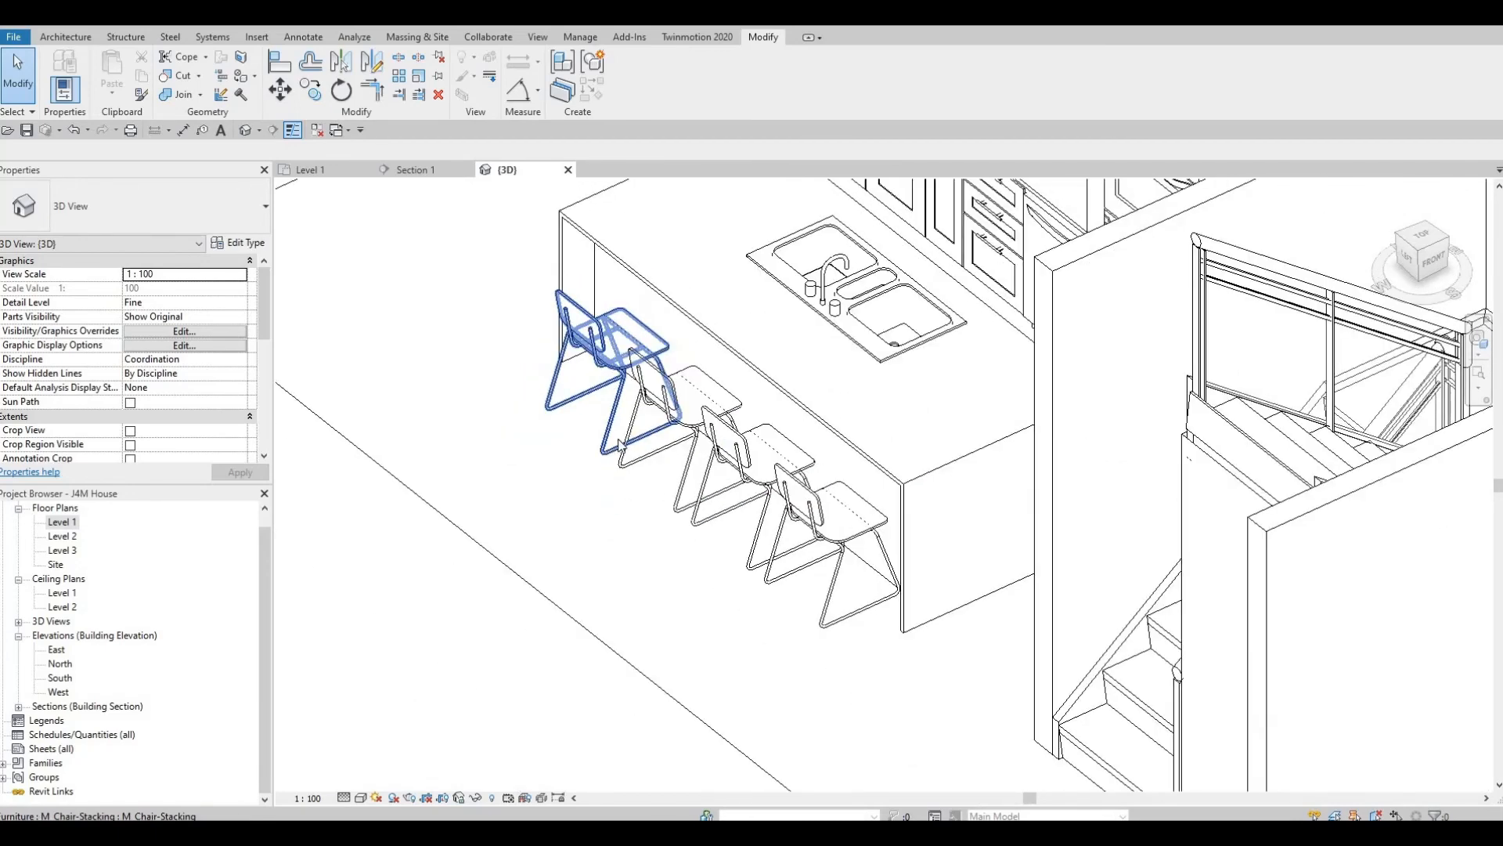
{"action": "middle_click_drag", "start_coordinate": [620, 440], "coordinate": [812, 476], "text": "shift"}
{"action": "scroll", "coordinate": [665, 462], "scroll_direction": "up", "scroll_amount": 1}
{"action": "middle_click_drag", "start_coordinate": [665, 462], "coordinate": [1184, 439], "text": "shift"}
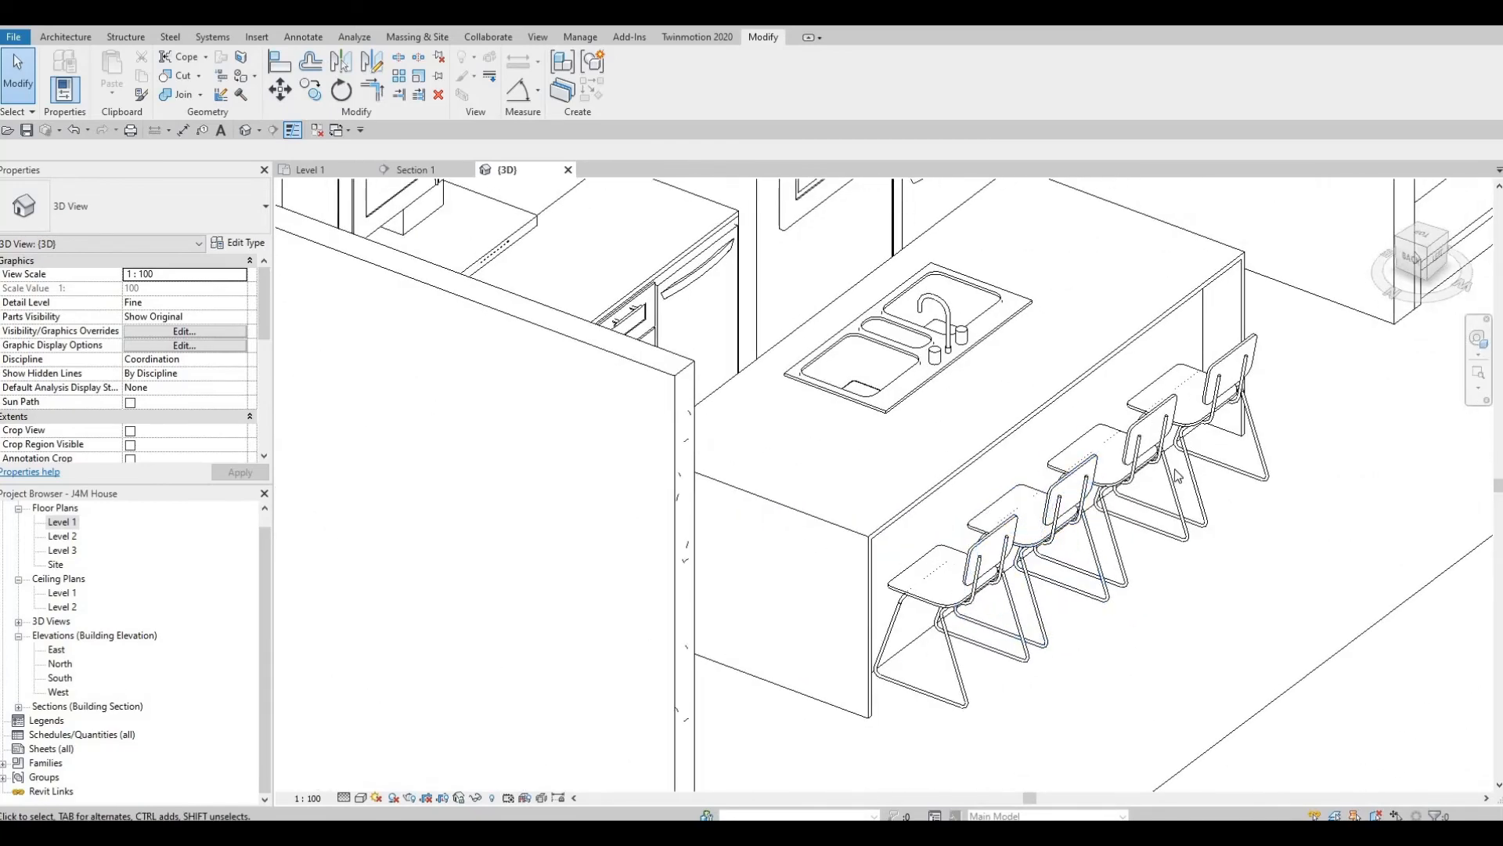
{"action": "scroll", "coordinate": [1189, 508], "scroll_direction": "down", "scroll_amount": 2}
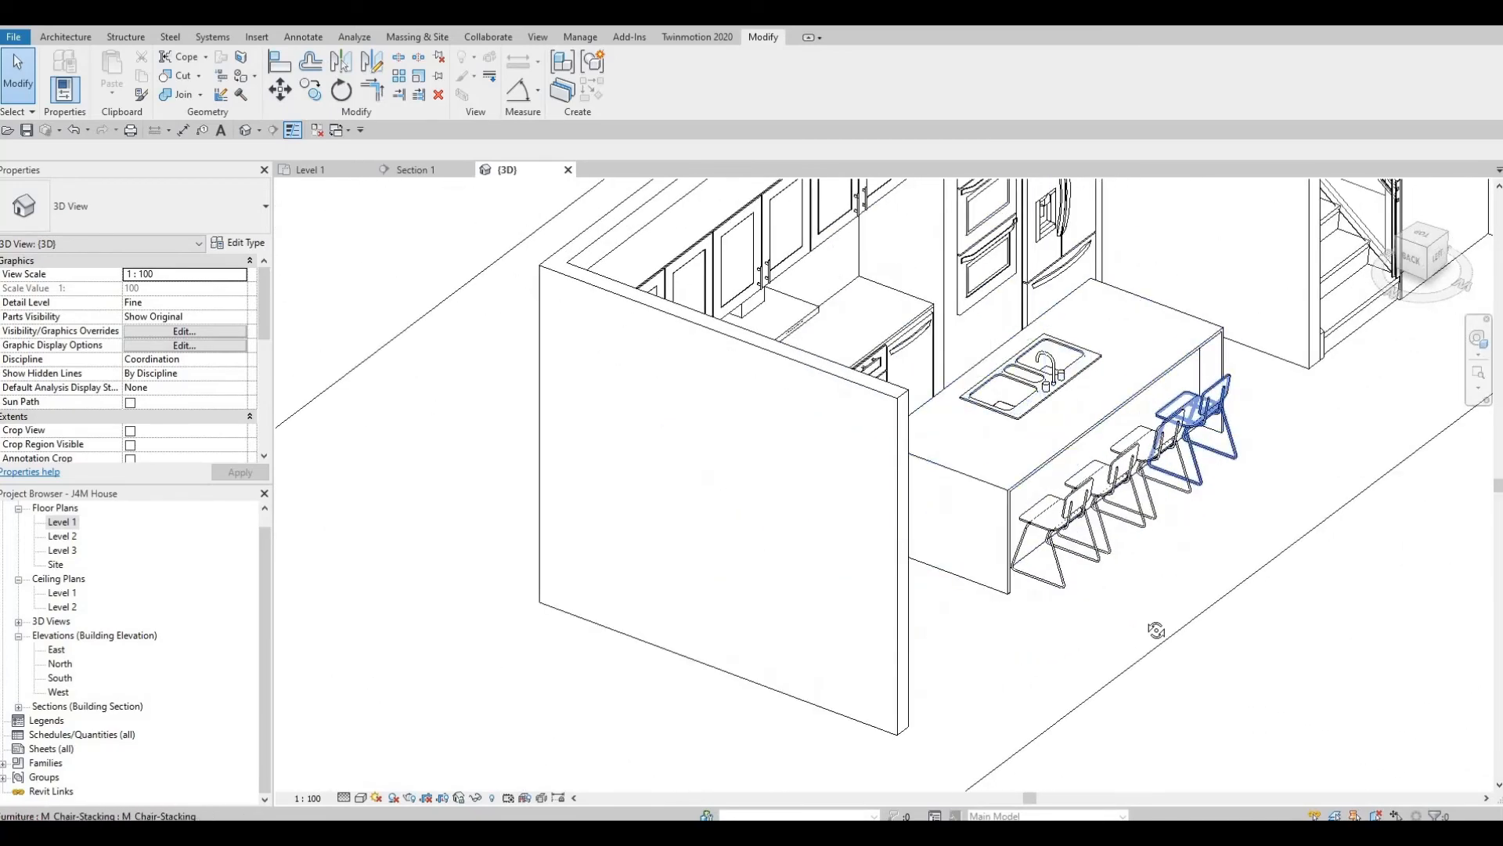
Step: Review the whole kitchen from the front, including the island, wall cabinets, hood, cooktop, ovens and fridge
{"action": "middle_click_drag", "start_coordinate": [1156, 629], "coordinate": [920, 509], "text": "shift"}
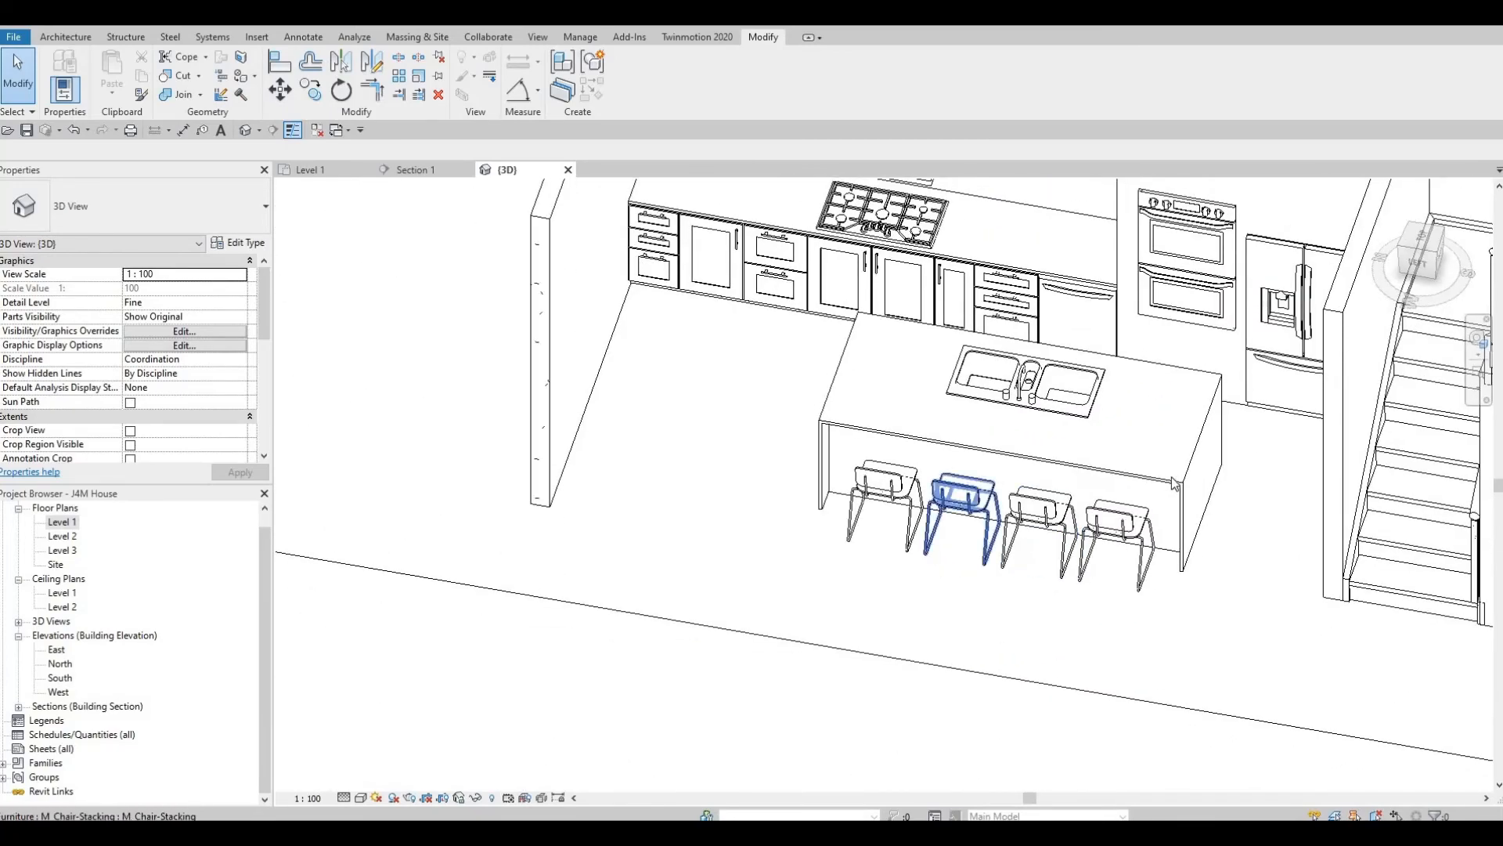
{"action": "middle_click_drag", "start_coordinate": [1041, 519], "coordinate": [1041, 466], "text": "shift"}
{"action": "middle_click_drag", "start_coordinate": [993, 383], "coordinate": [1003, 570], "text": "shift"}
{"action": "scroll", "coordinate": [971, 352], "scroll_direction": "up", "scroll_amount": 4}
{"action": "scroll", "coordinate": [1008, 458], "scroll_direction": "down", "scroll_amount": 5}
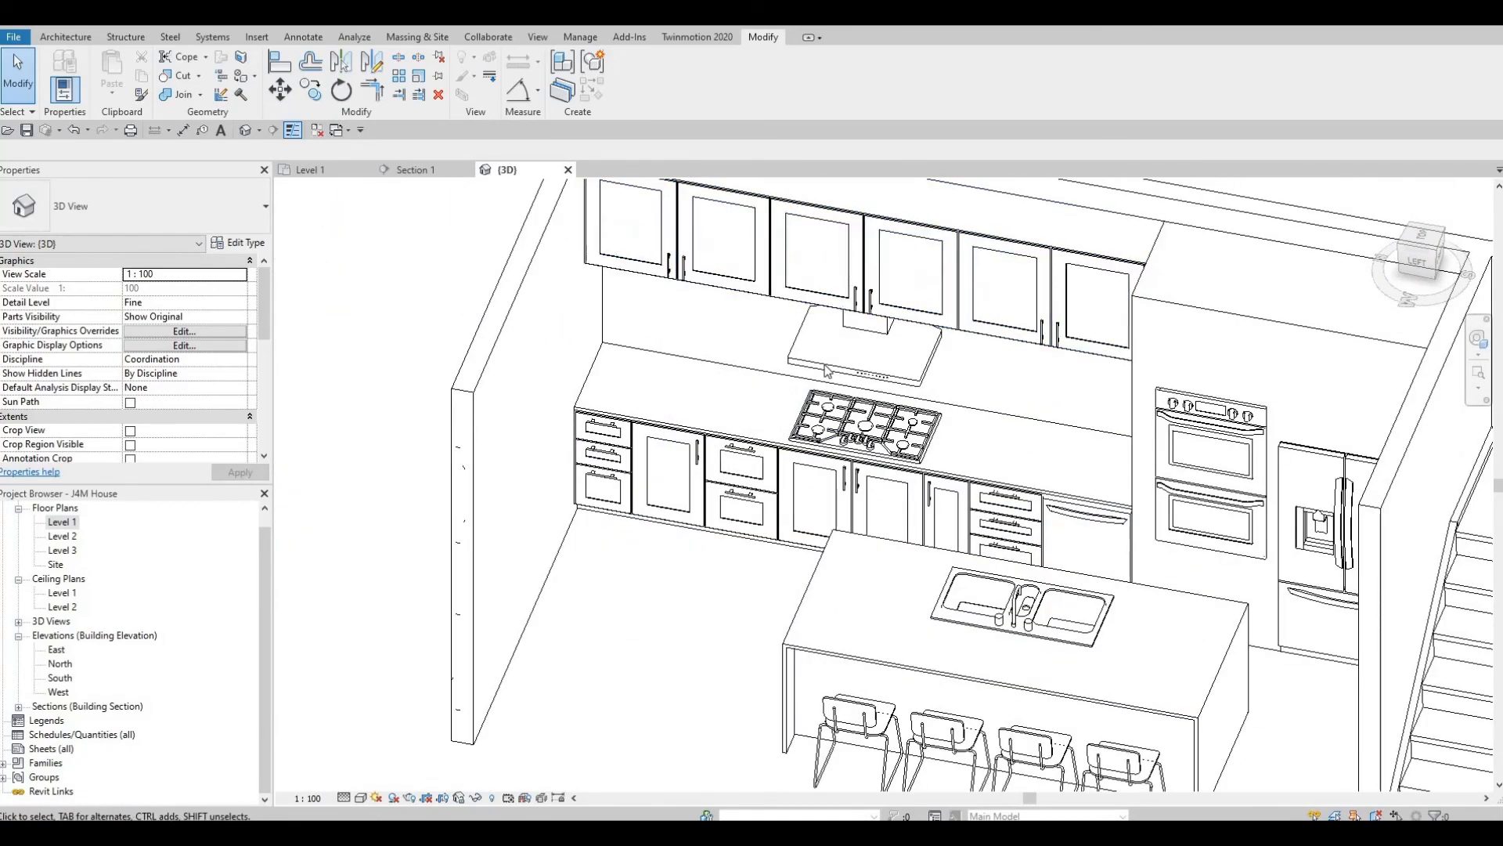
{"action": "scroll", "coordinate": [822, 407], "scroll_direction": "down", "scroll_amount": 3}
{"action": "middle_click_drag", "start_coordinate": [803, 509], "coordinate": [792, 537], "text": "shift"}
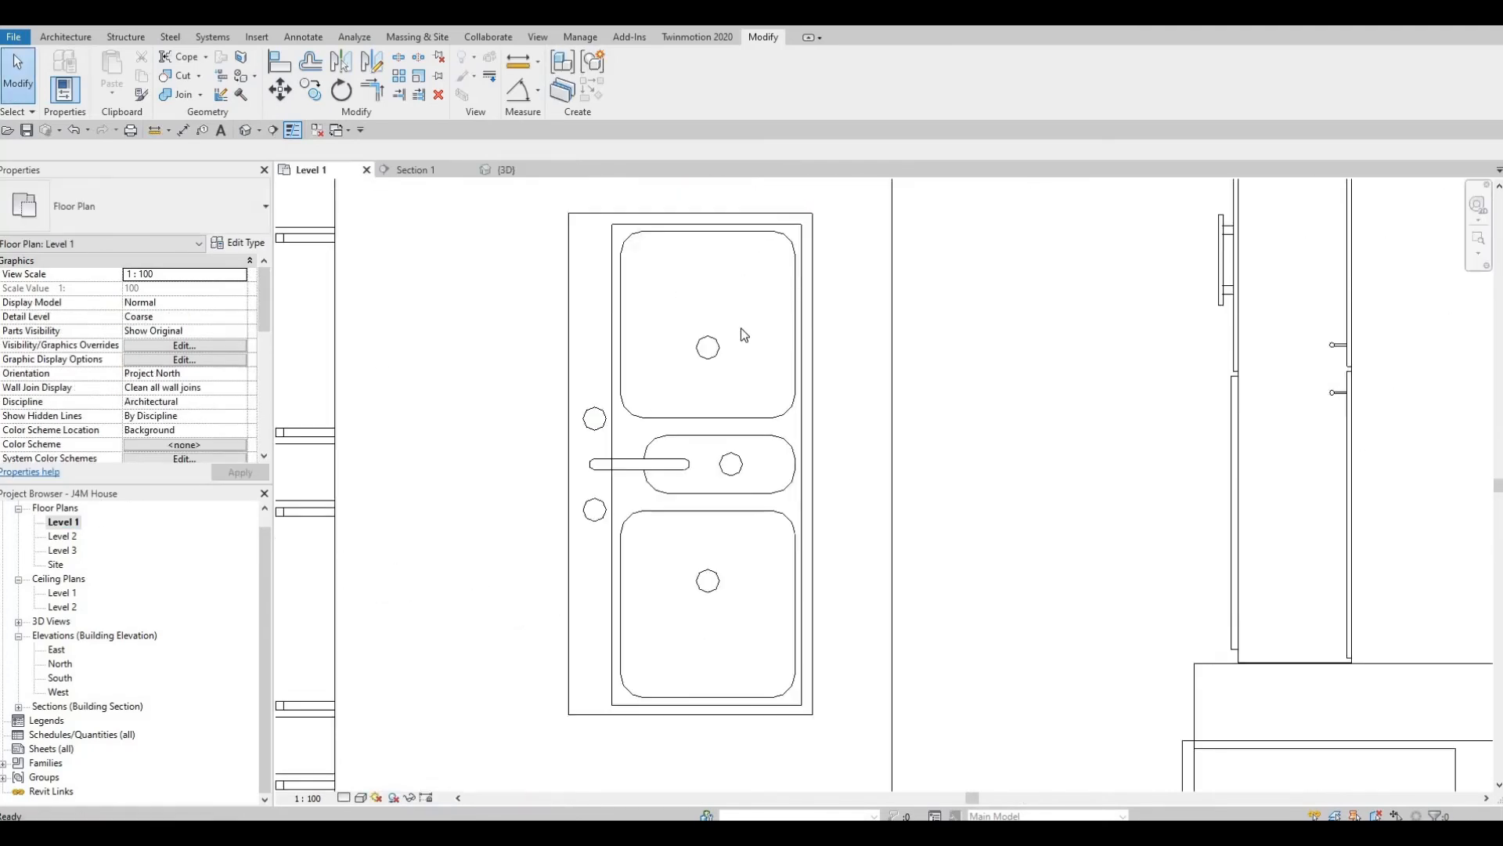
Step: In the Level 1 plan, place a sliding door in the outer wall opposite the kitchen, about 2400 mm from grid B toward grid A
{"action": "scroll", "coordinate": [721, 339], "scroll_direction": "down", "scroll_amount": 7}
{"action": "middle_click_drag", "start_coordinate": [695, 326], "coordinate": [827, 396]}
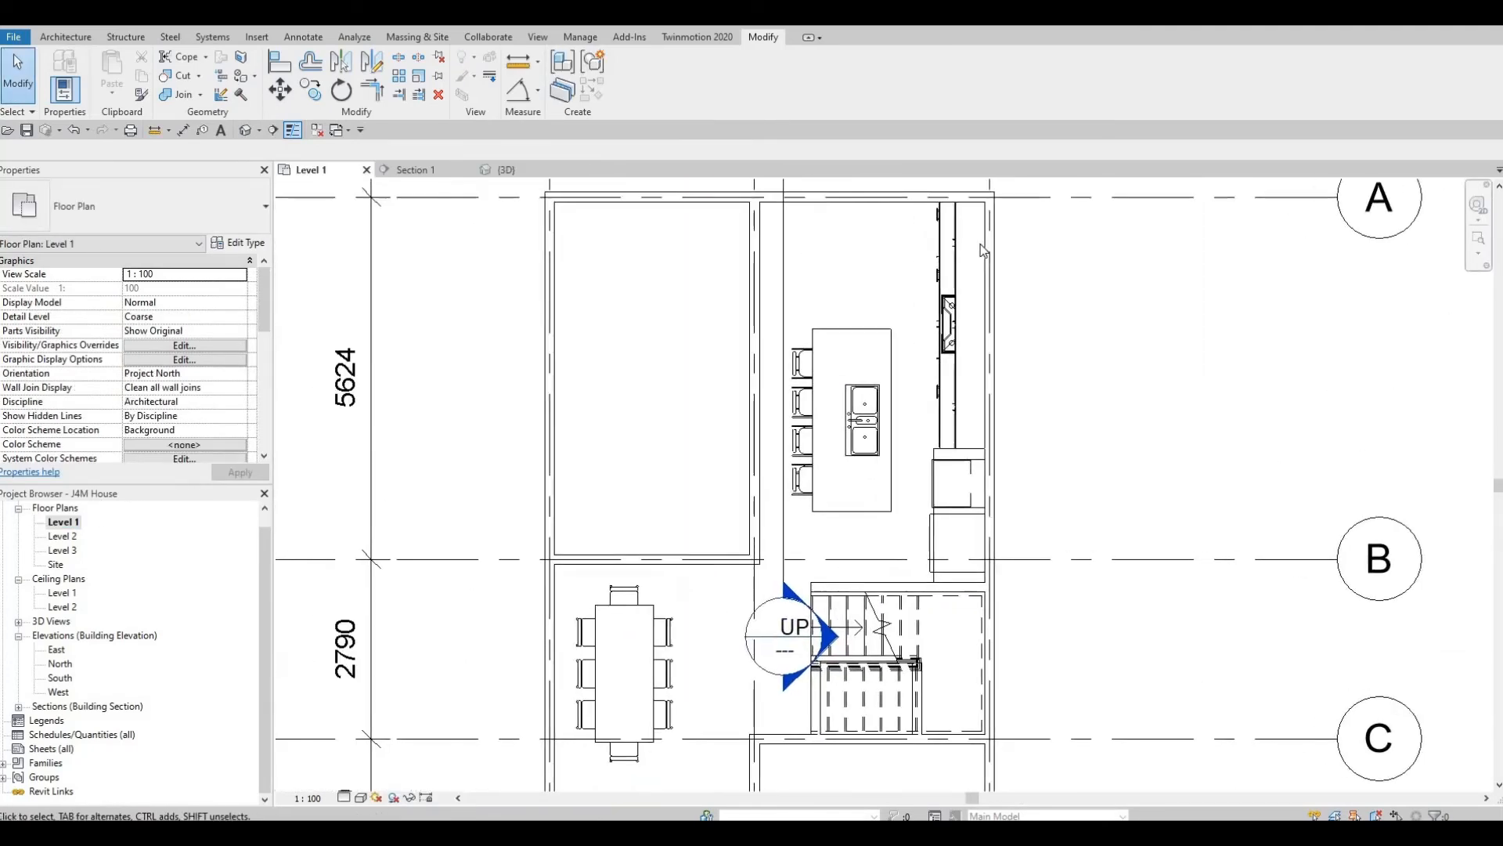
{"action": "scroll", "coordinate": [828, 397], "scroll_direction": "down", "scroll_amount": 1}
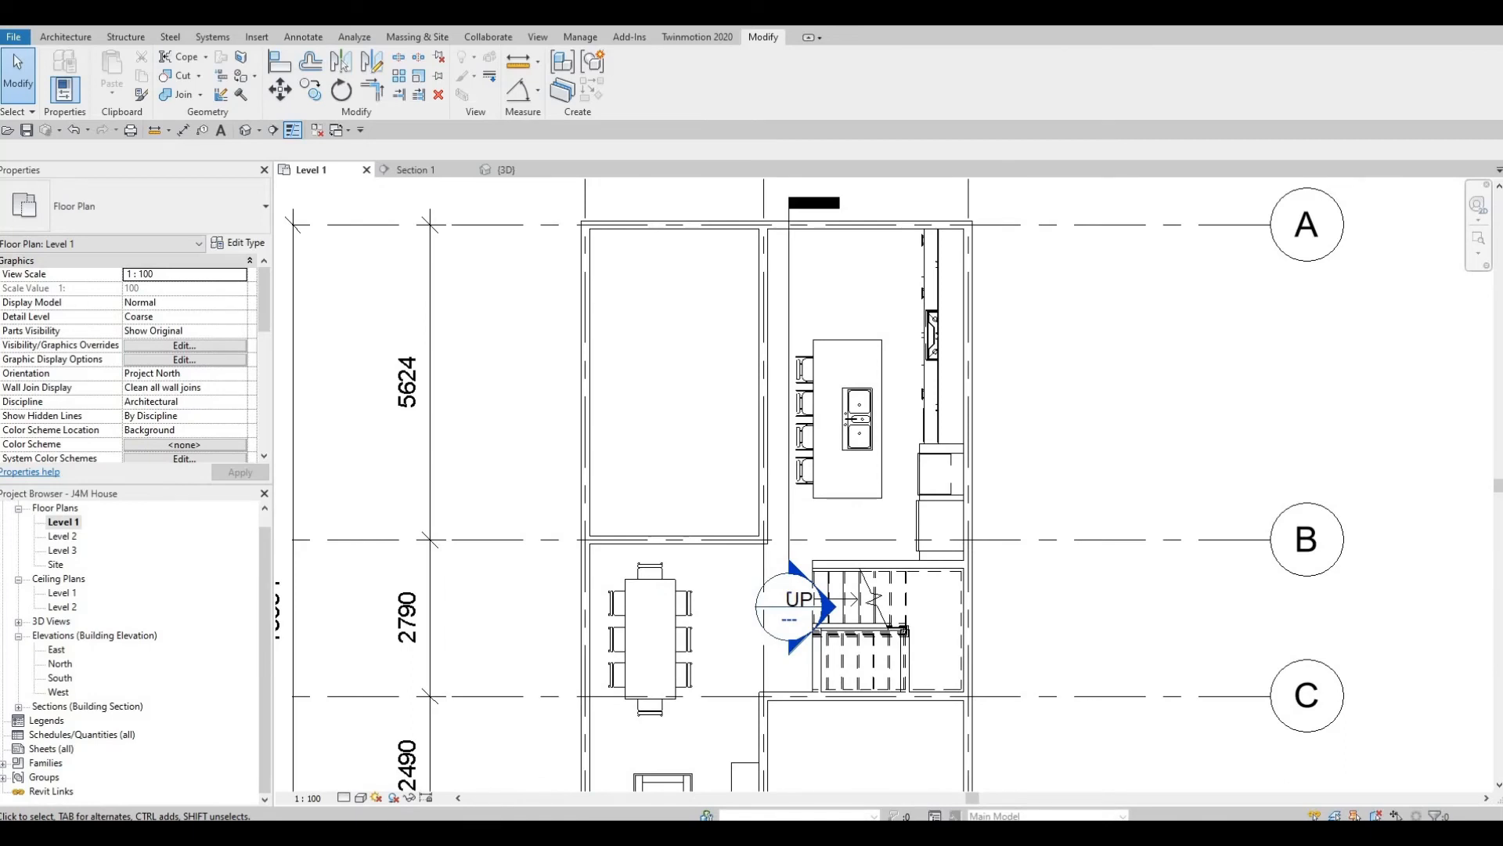
{"action": "key", "text": "F1"}
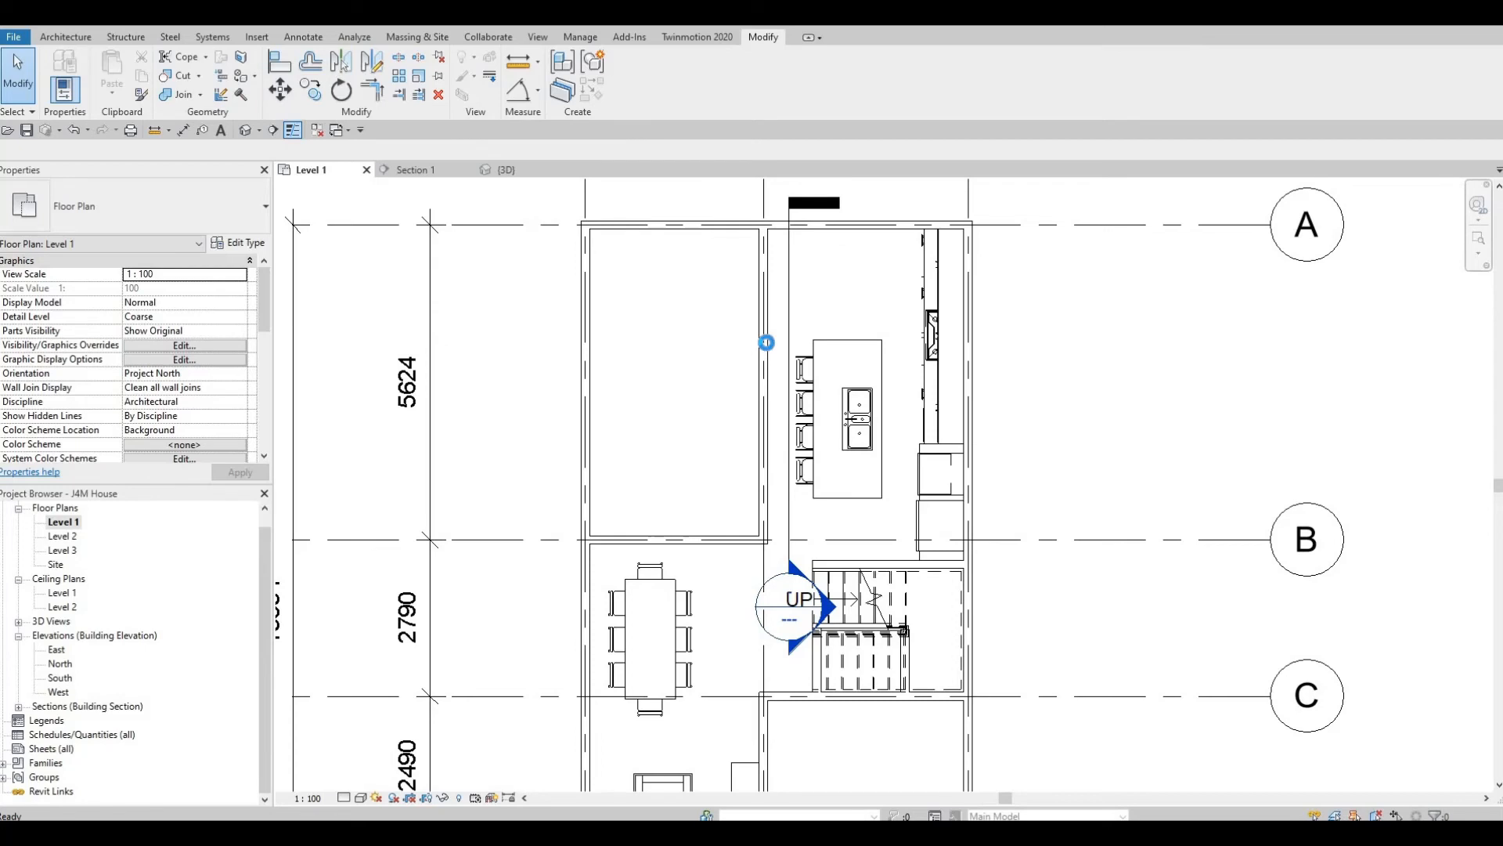
{"action": "key", "text": "d"}
{"action": "key", "text": "r"}
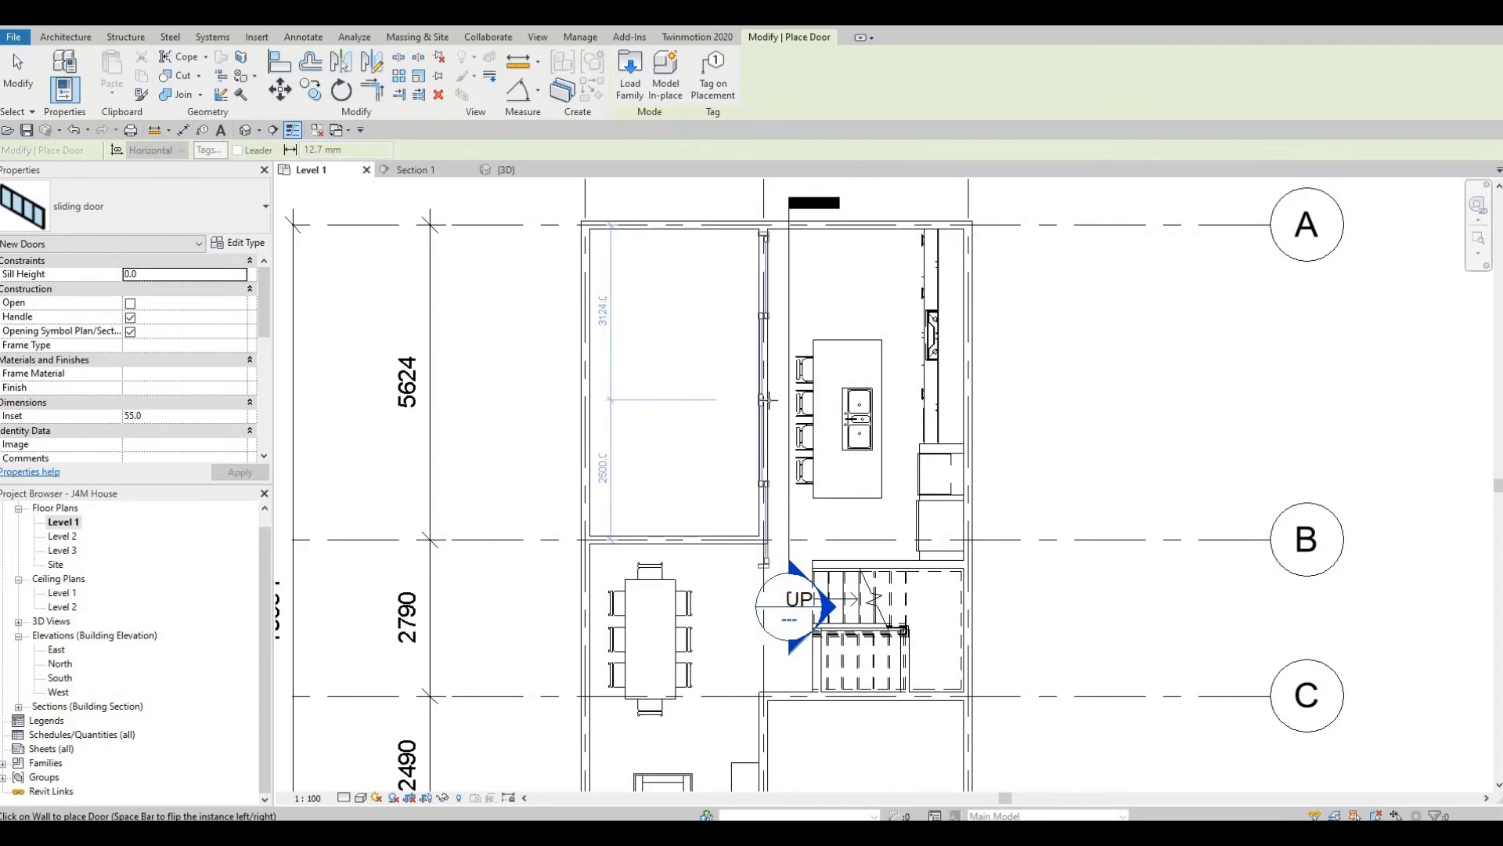
{"action": "left_click", "coordinate": [581, 407]}
{"action": "key", "text": "Escape"}
{"action": "key", "text": "Escape"}
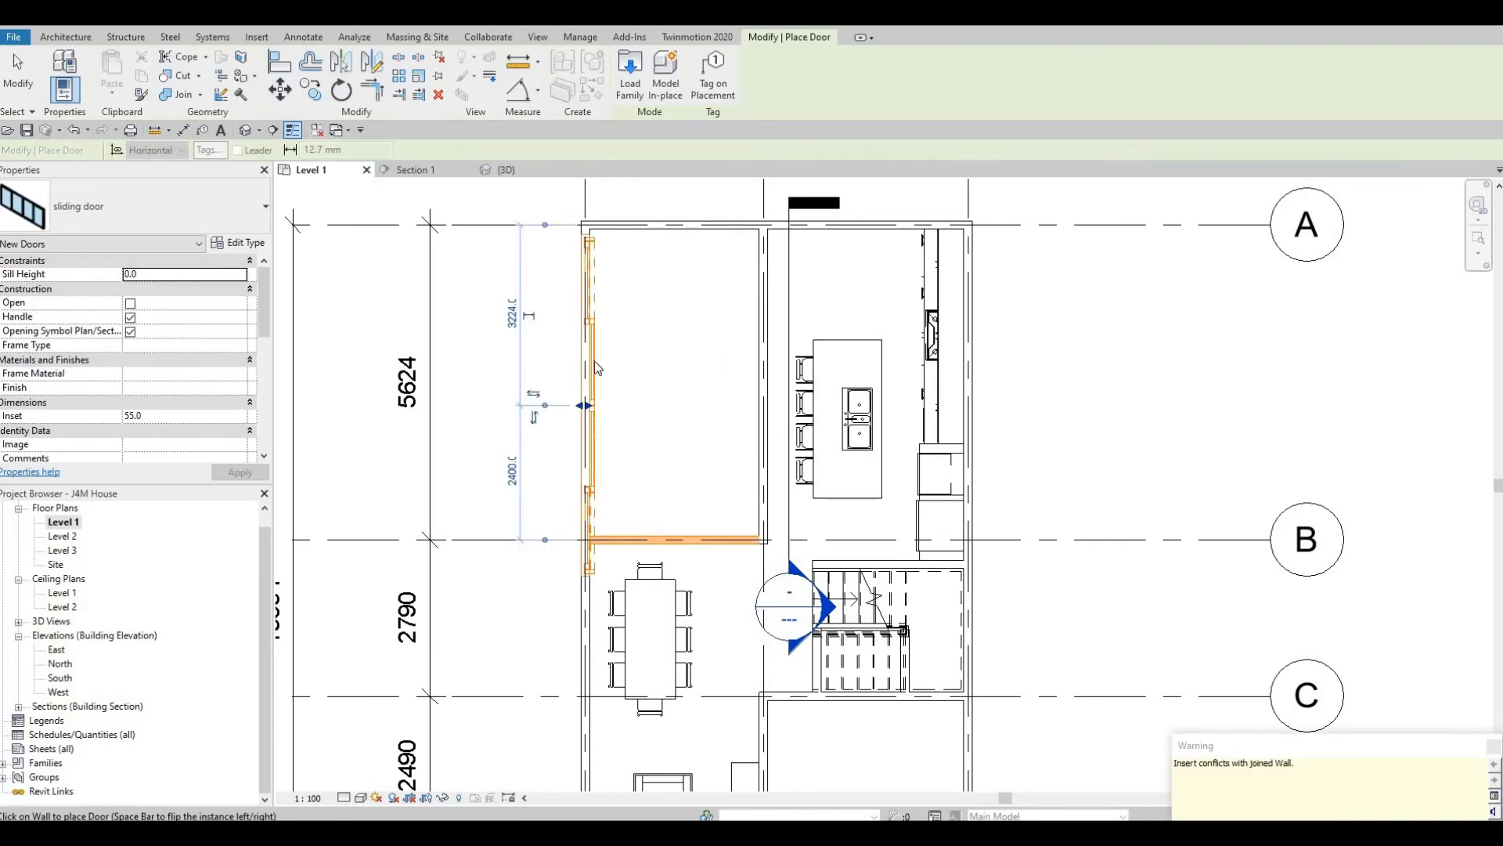
Step: Edit the placed sliding door's type, setting its height to 2800 and its width to 4500
{"action": "key", "text": "Escape"}
{"action": "left_click", "coordinate": [595, 360]}
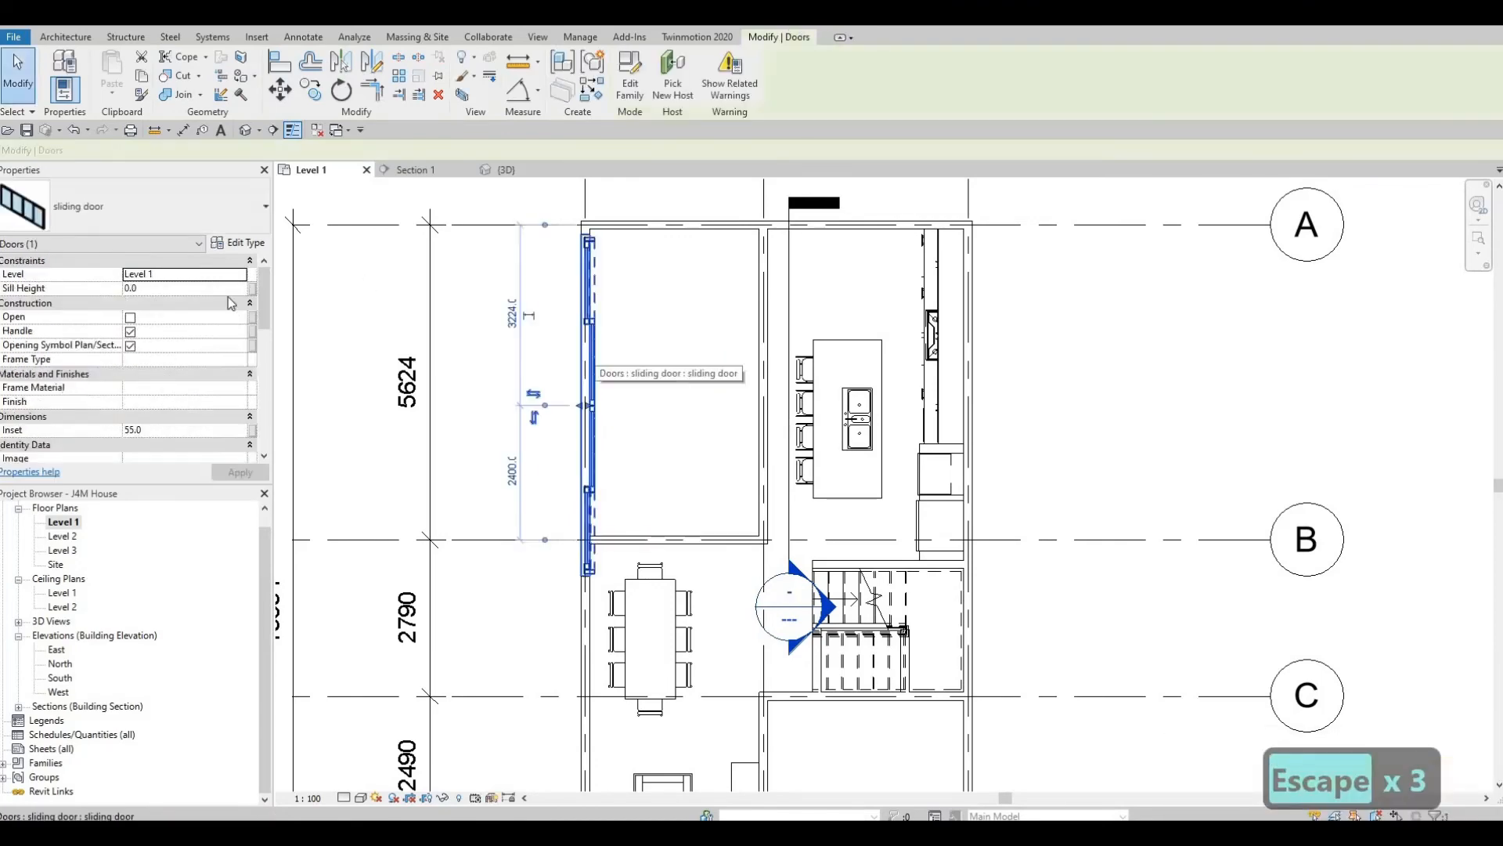
{"action": "left_click", "coordinate": [232, 244]}
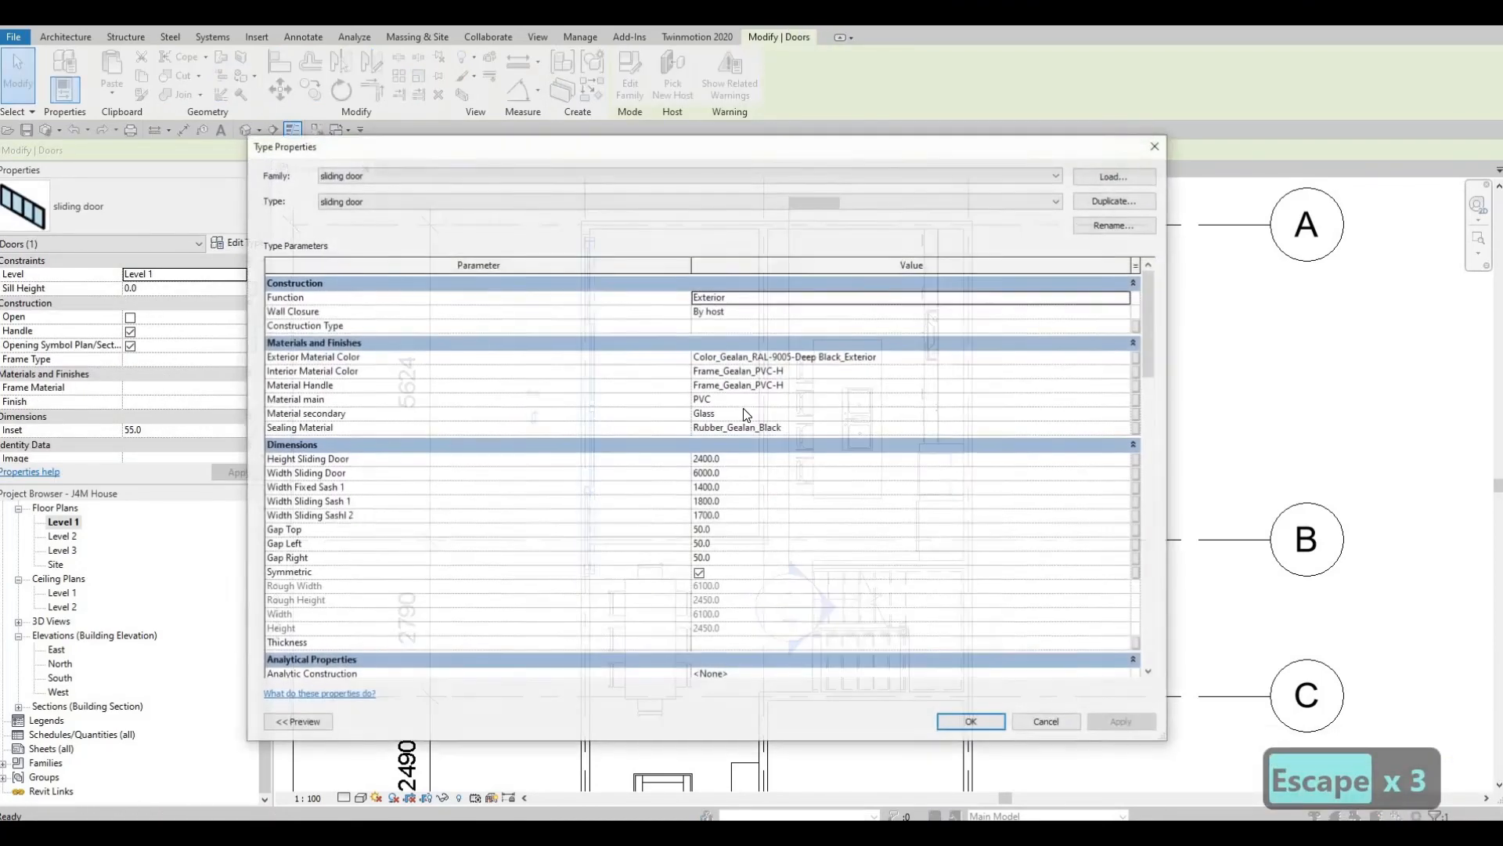
{"action": "left_click", "coordinate": [735, 462]}
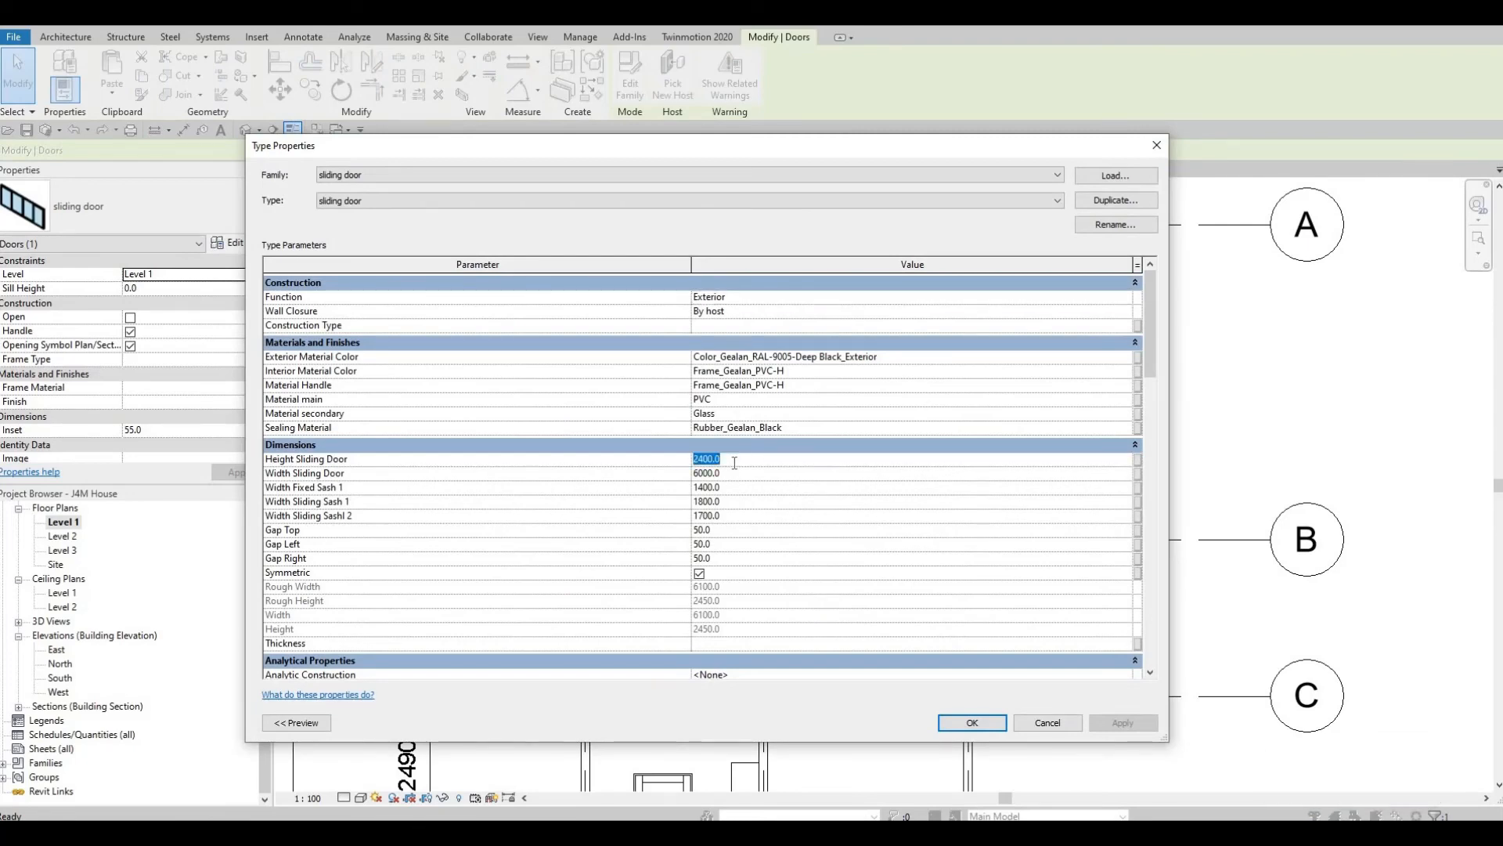
{"action": "type", "text": "2800"}
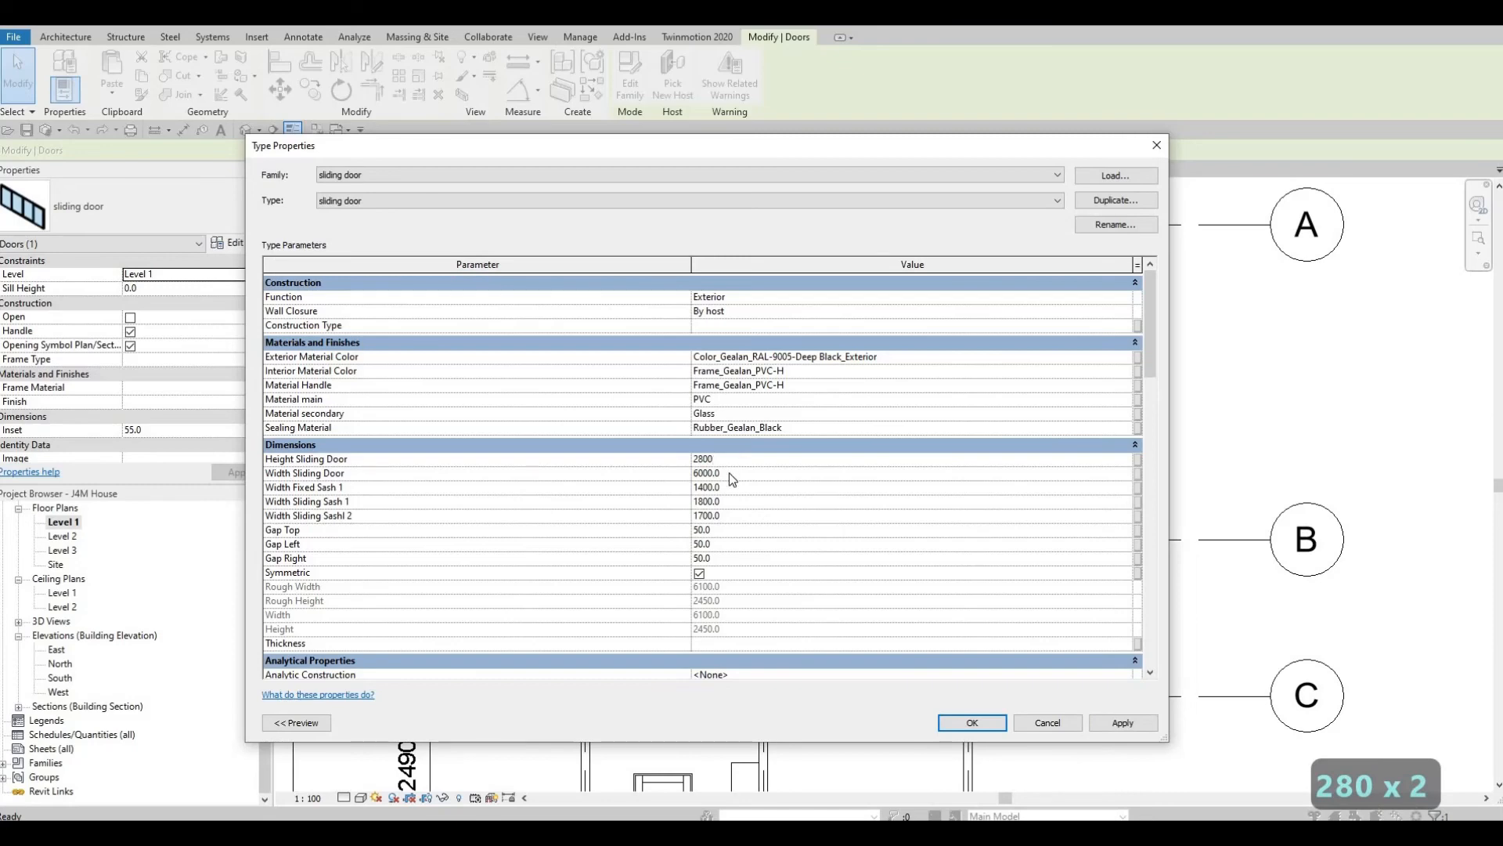
{"action": "left_click", "coordinate": [730, 474]}
{"action": "type", "text": "4500"}
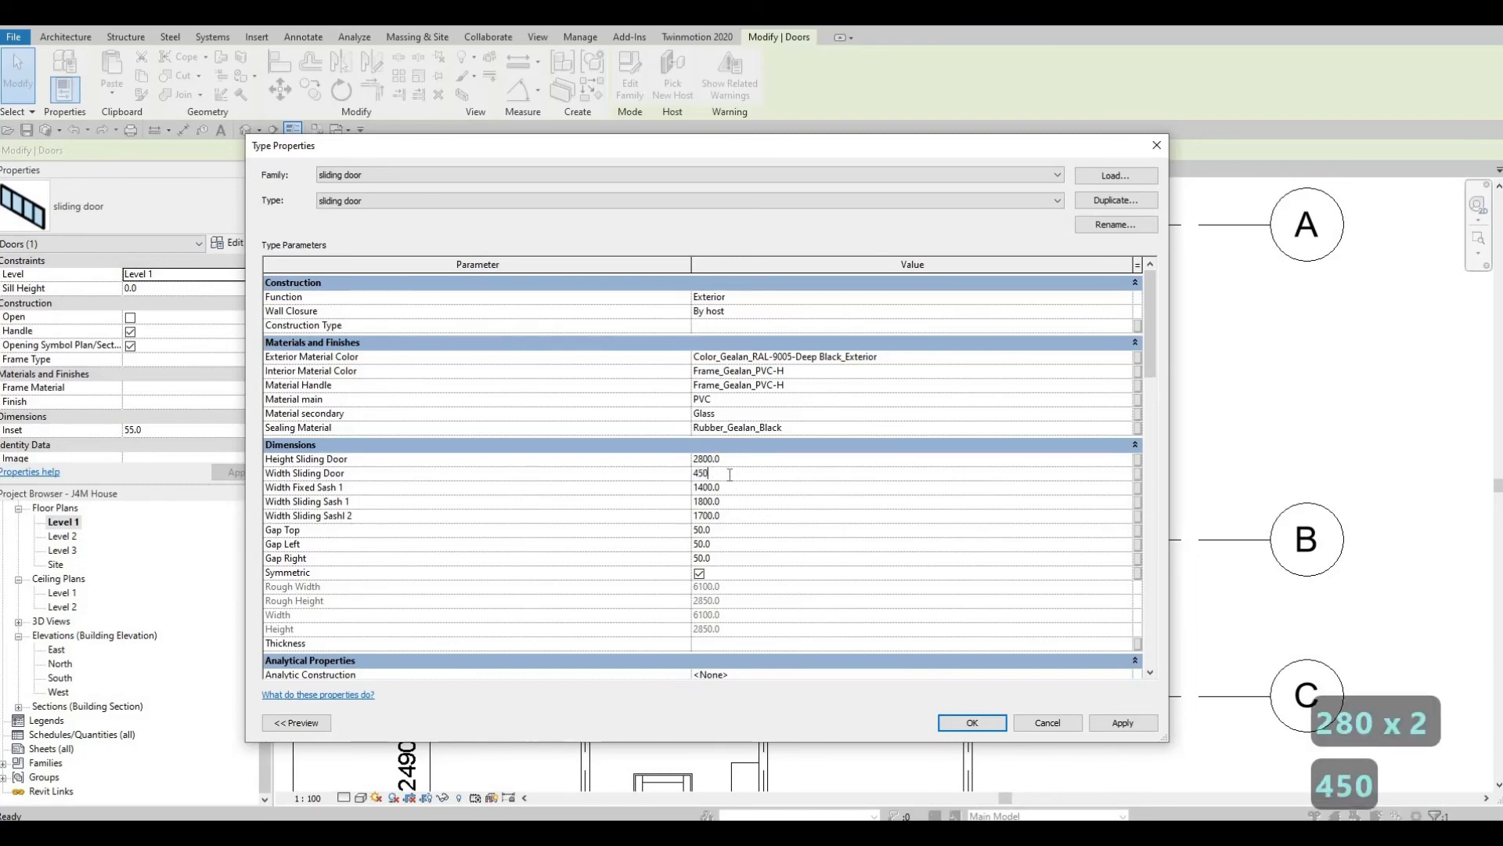
Step: Set the sliding door type's top, left and right gaps to 0 and apply the type changes
{"action": "left_click", "coordinate": [730, 530]}
{"action": "type", "text": "0"}
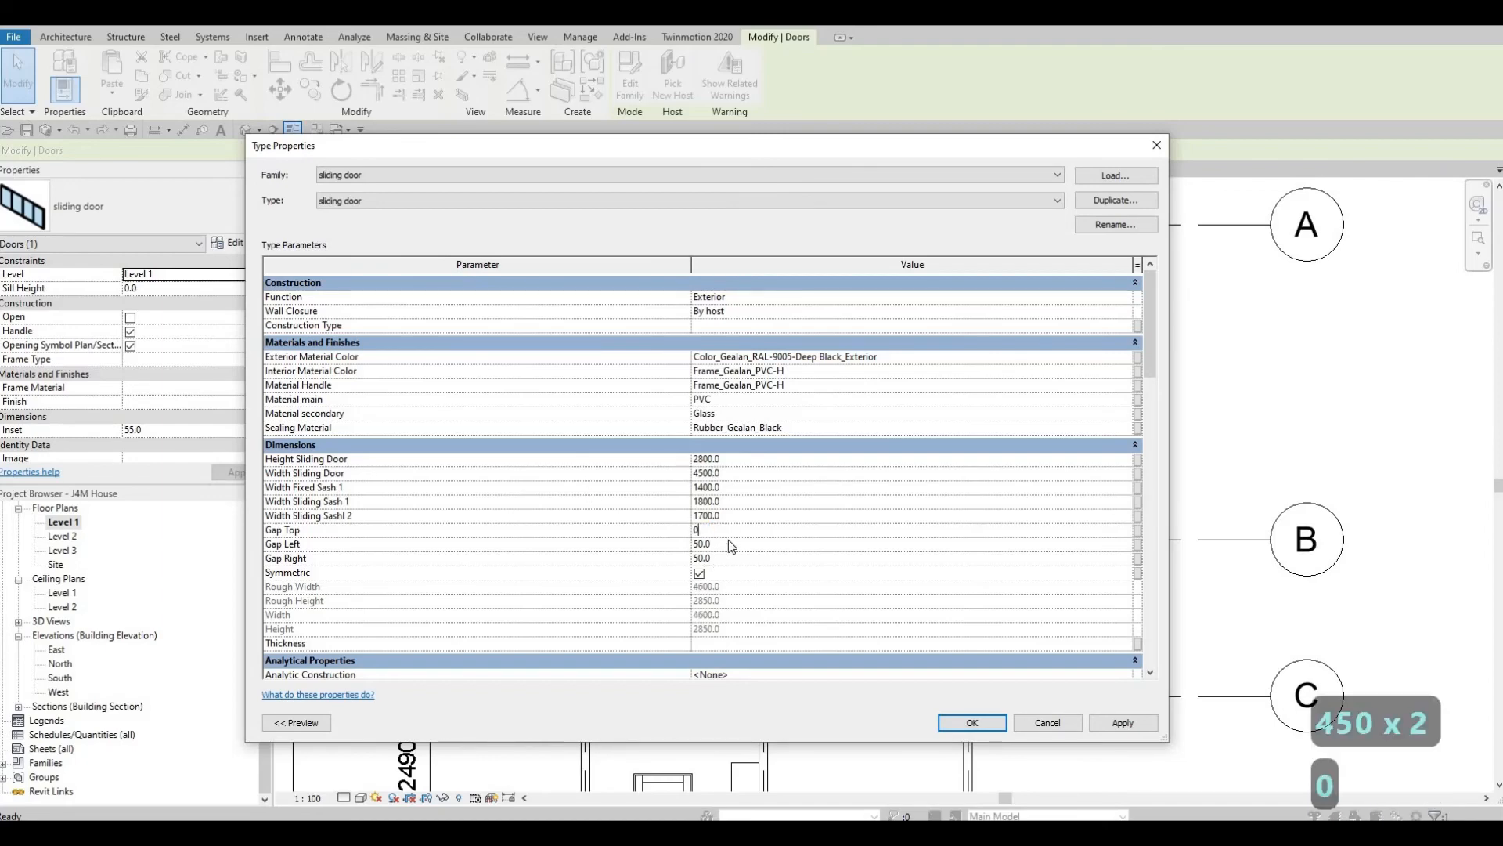
{"action": "left_click", "coordinate": [730, 544]}
{"action": "type", "text": "0"}
{"action": "left_click", "coordinate": [729, 558]}
{"action": "type", "text": "0"}
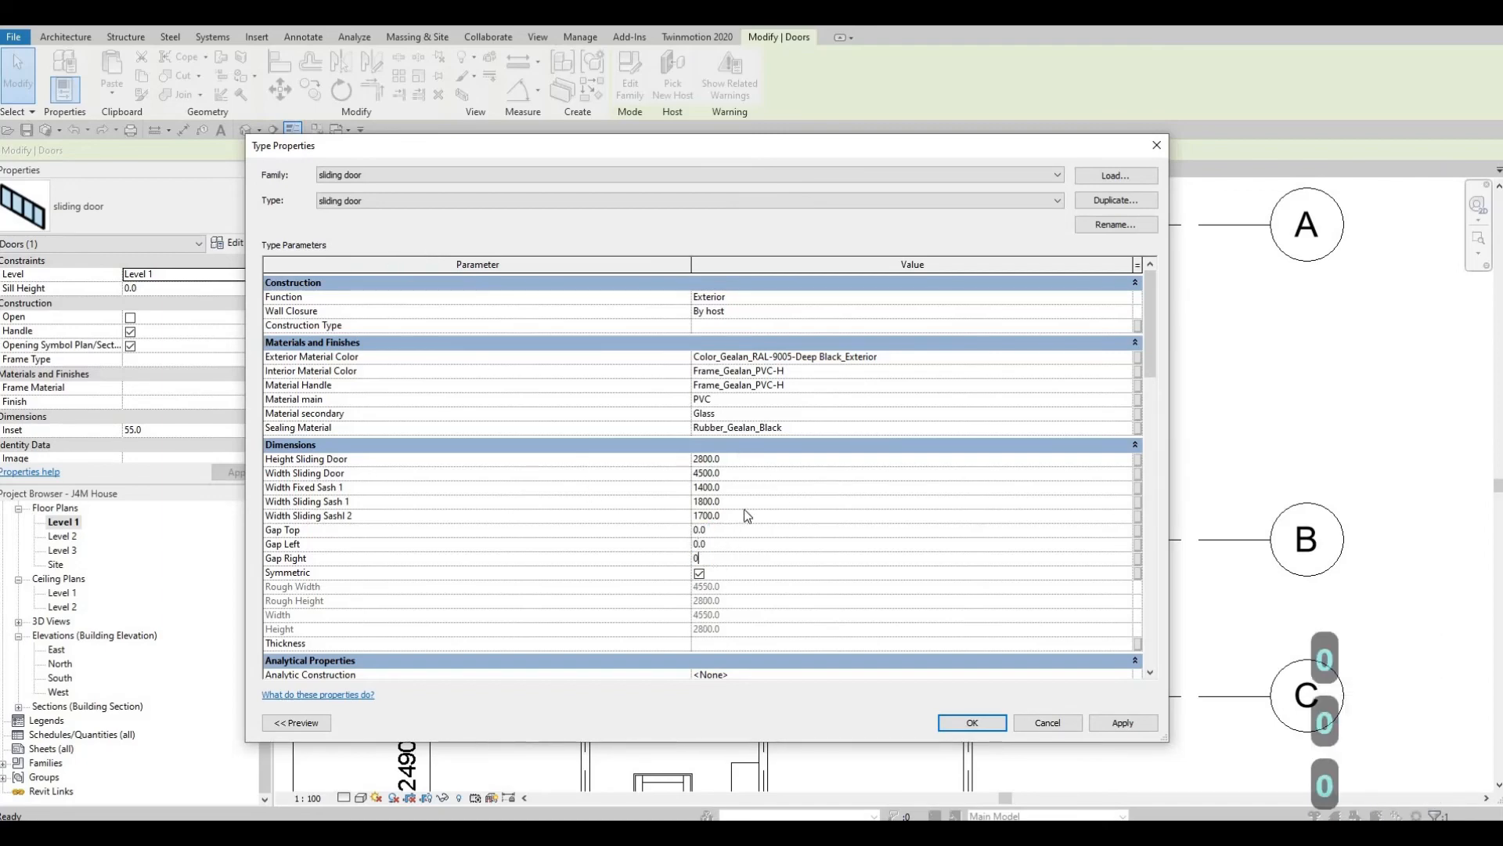
{"action": "scroll", "coordinate": [819, 517], "scroll_direction": "down", "scroll_amount": 4}
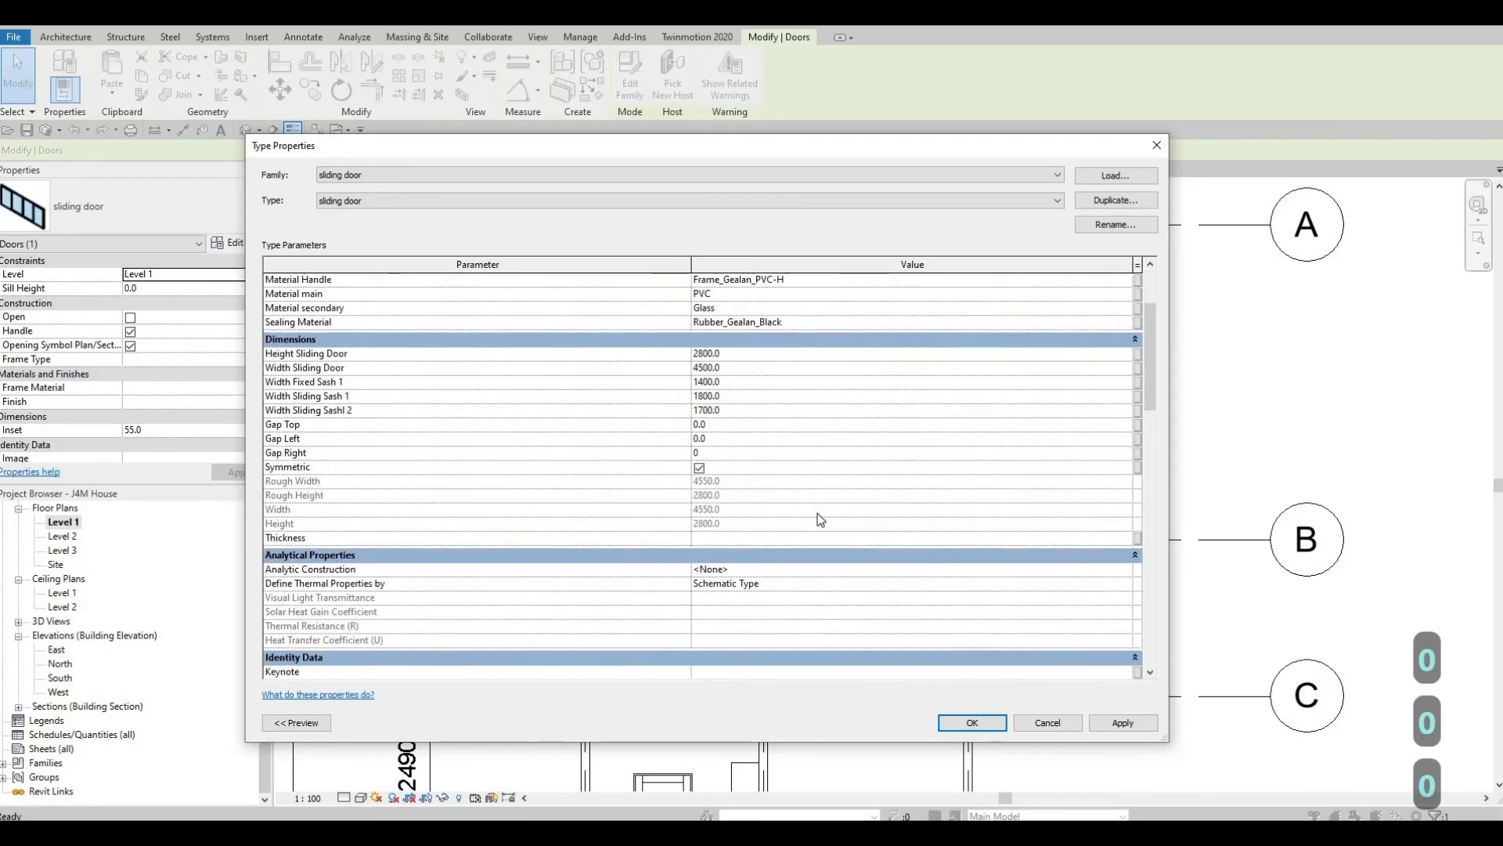
{"action": "scroll", "coordinate": [996, 639], "scroll_direction": "up", "scroll_amount": 4}
{"action": "left_click", "coordinate": [1123, 723]}
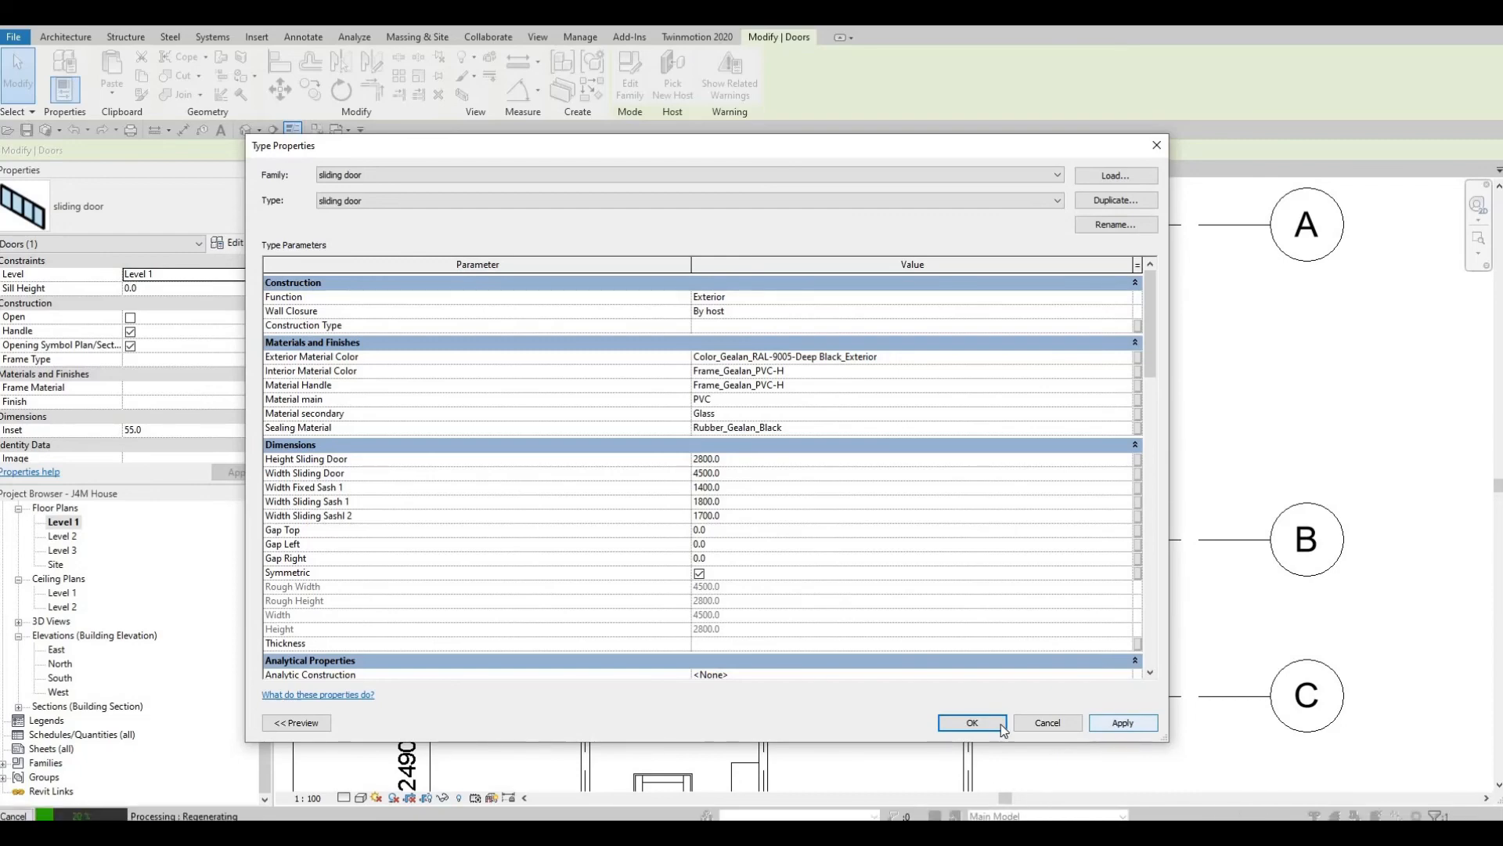
{"action": "left_click", "coordinate": [985, 721]}
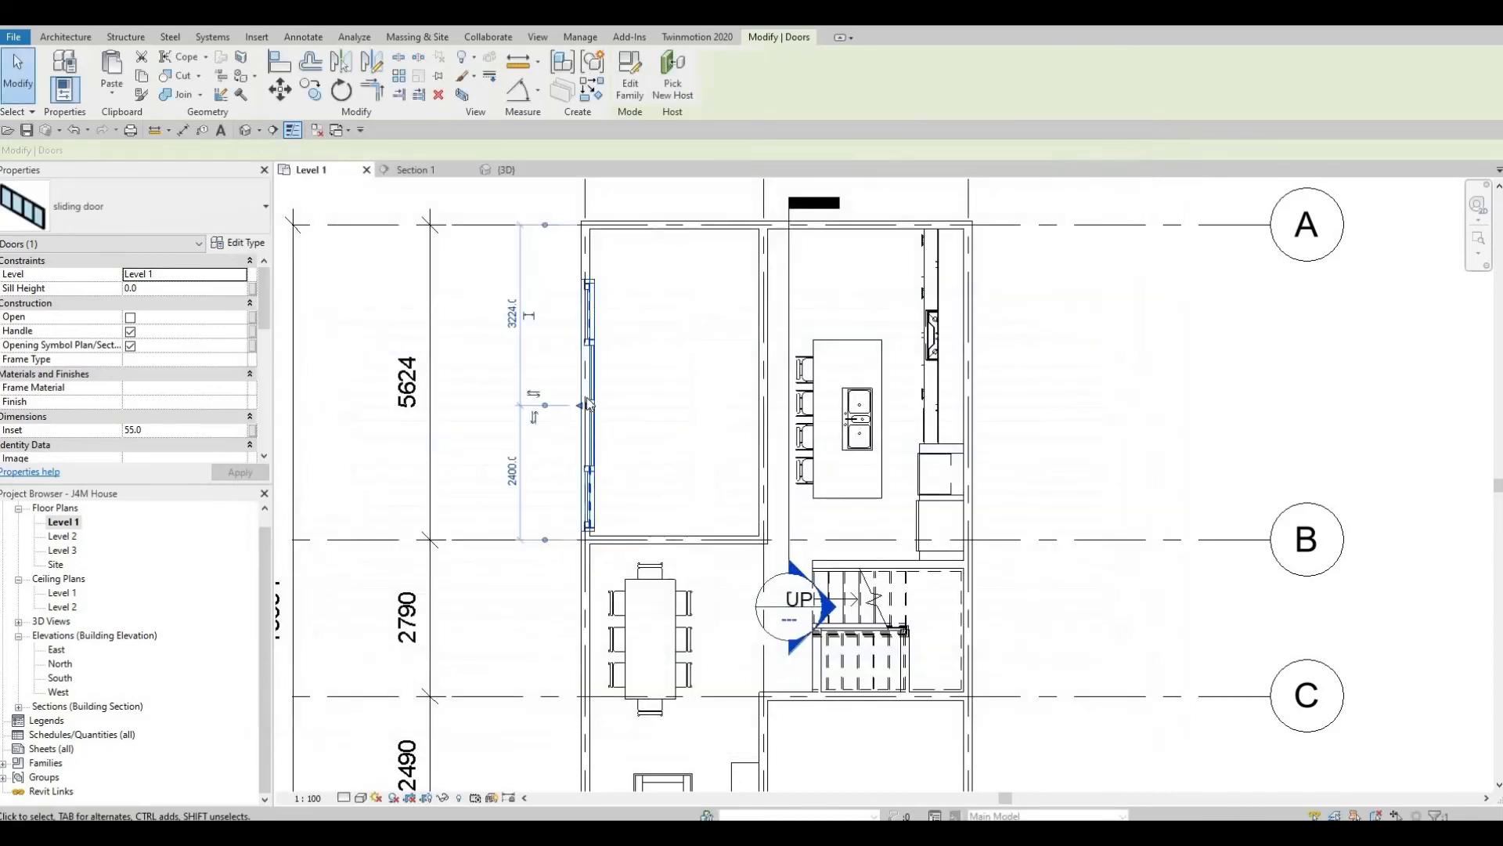
Step: Place a similar sliding door in the wall facing the kitchen island, centred 2812 mm from grids A and B
{"action": "scroll", "coordinate": [595, 352], "scroll_direction": "up", "scroll_amount": 2}
{"action": "key", "text": "Escape"}
{"action": "left_click", "coordinate": [586, 350]}
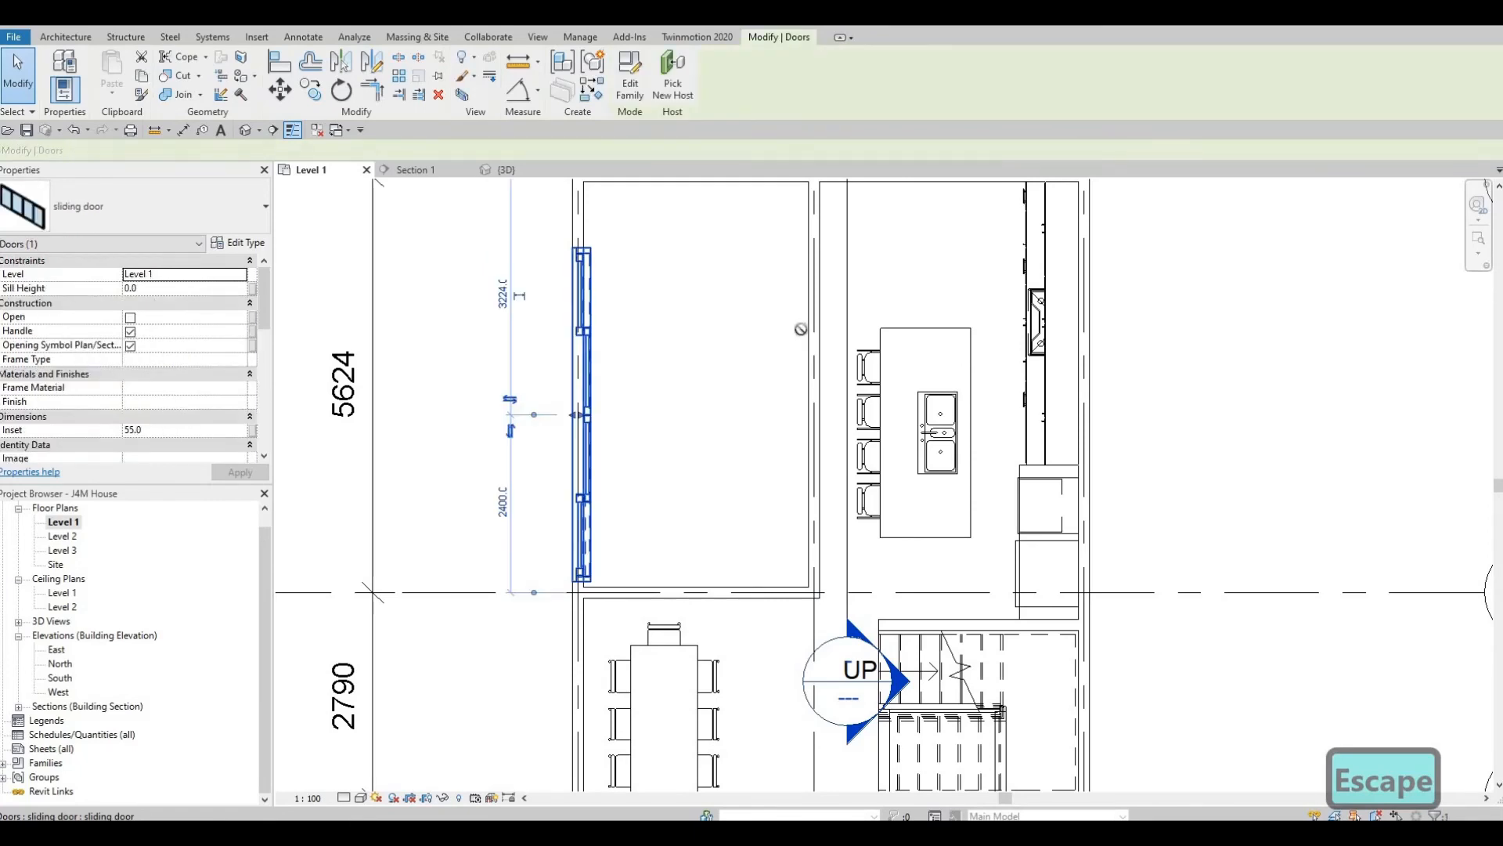
{"action": "key", "text": "c"}
{"action": "key", "text": "s"}
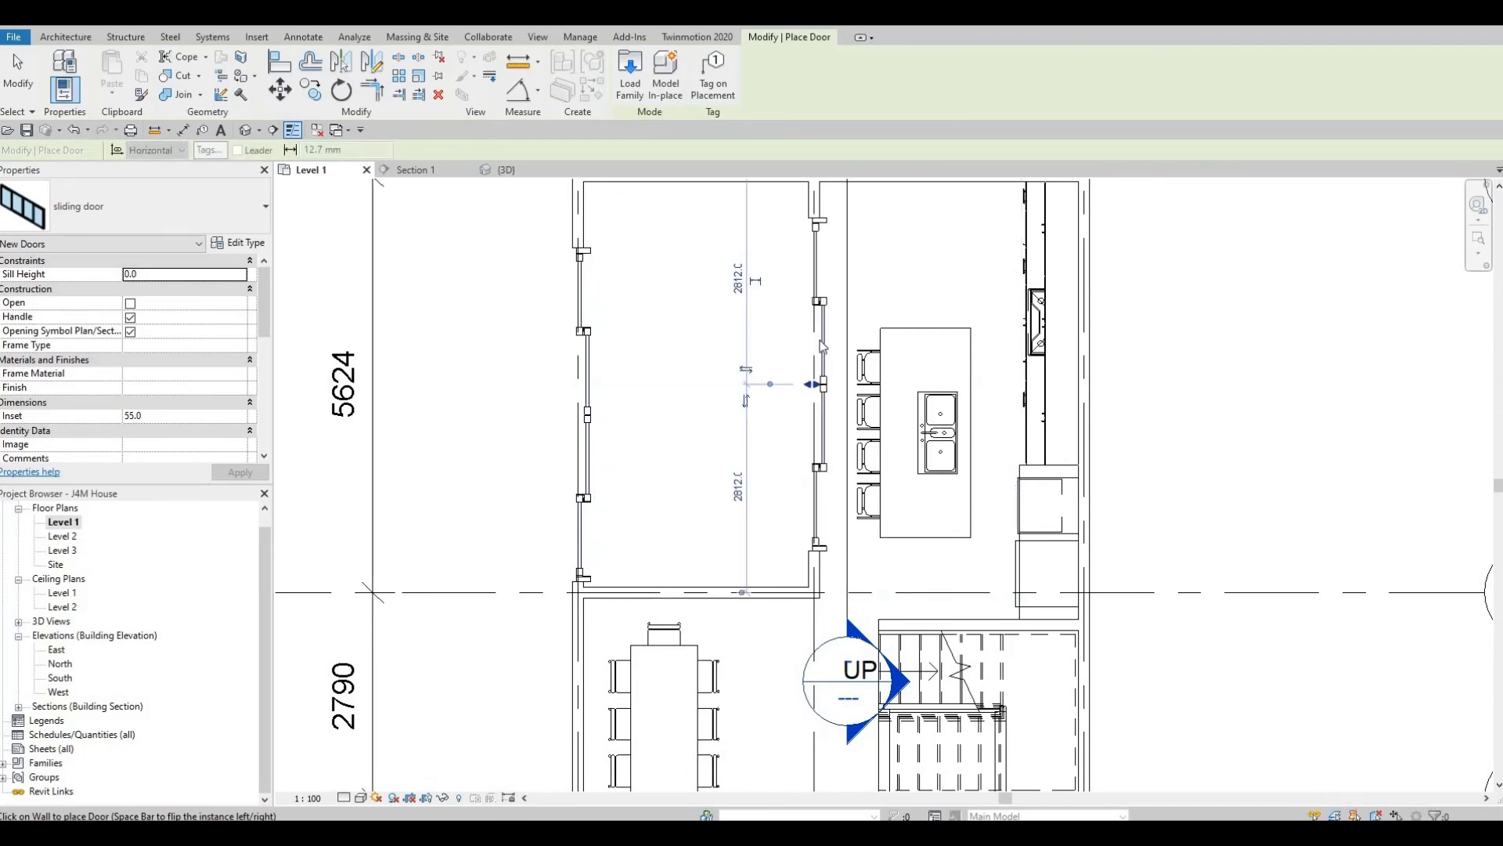
{"action": "key", "text": "Escape"}
{"action": "key", "text": "Escape"}
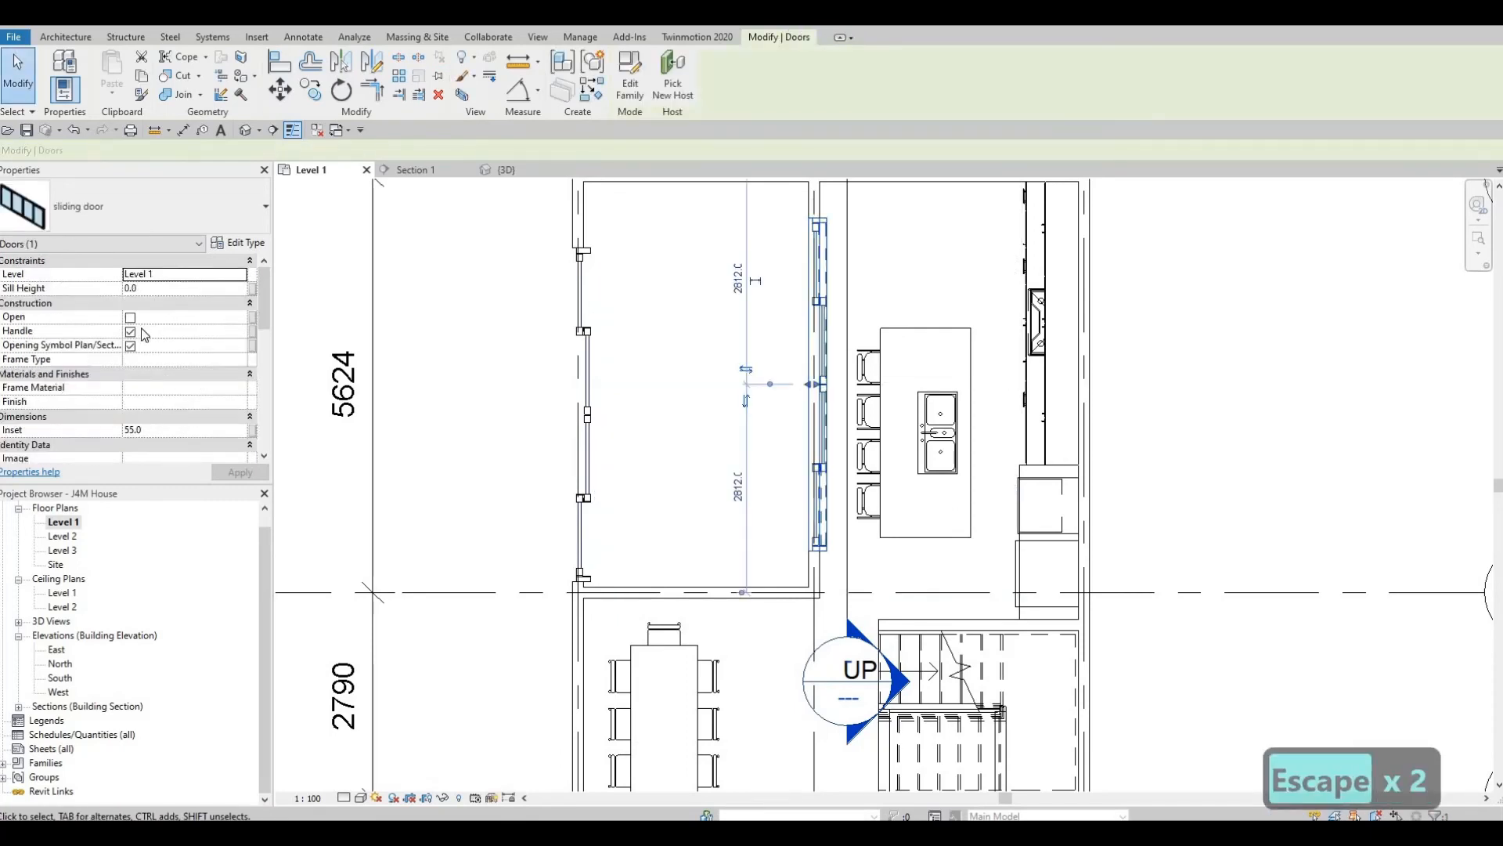
Step: Set the inset of the new sliding door facing the kitchen to 0
{"action": "scroll", "coordinate": [164, 352], "scroll_direction": "down", "scroll_amount": 5}
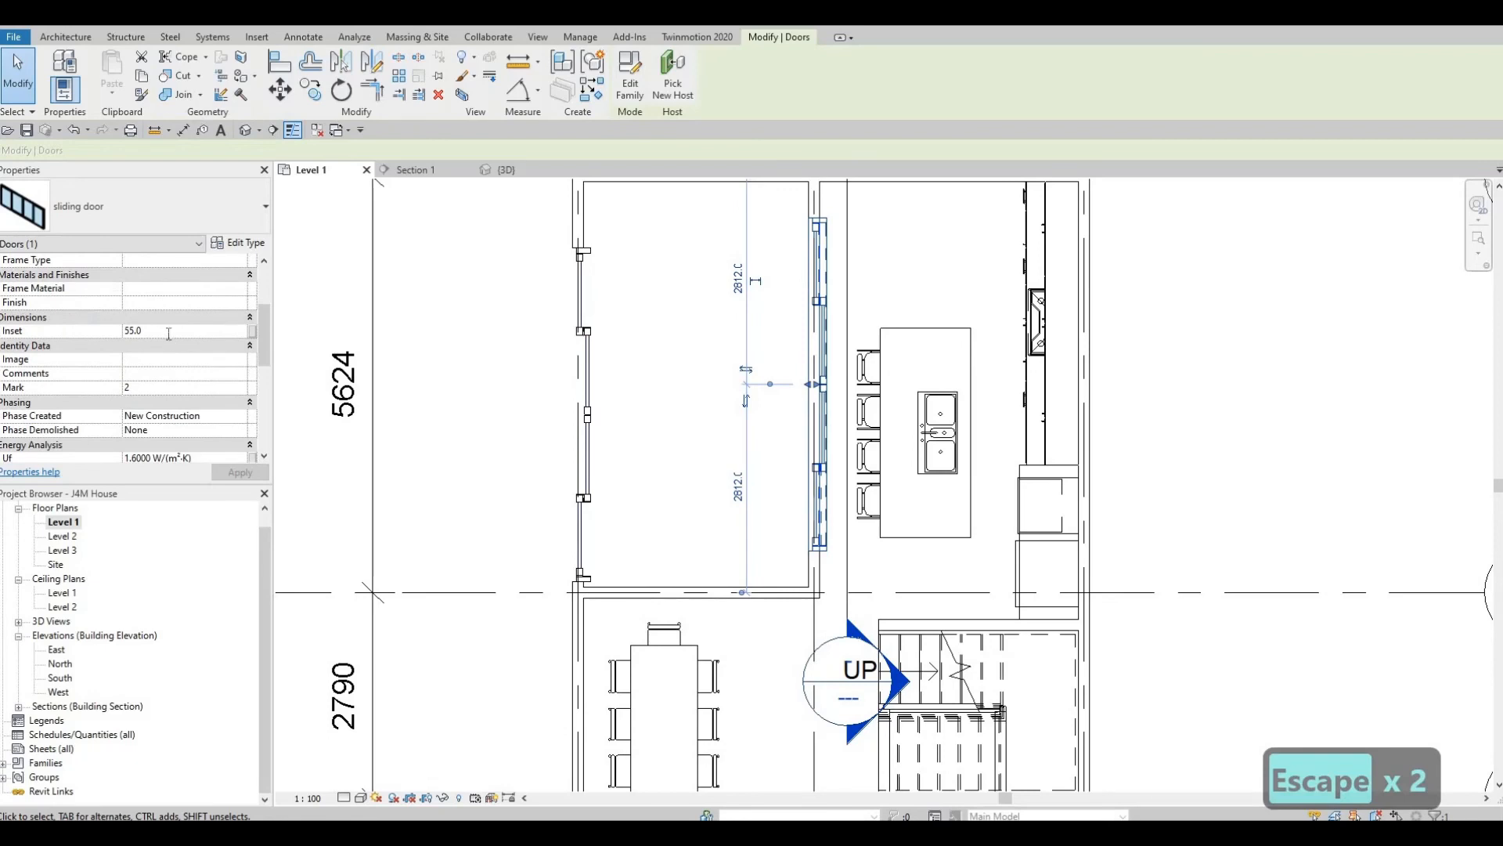
{"action": "left_click", "coordinate": [168, 331]}
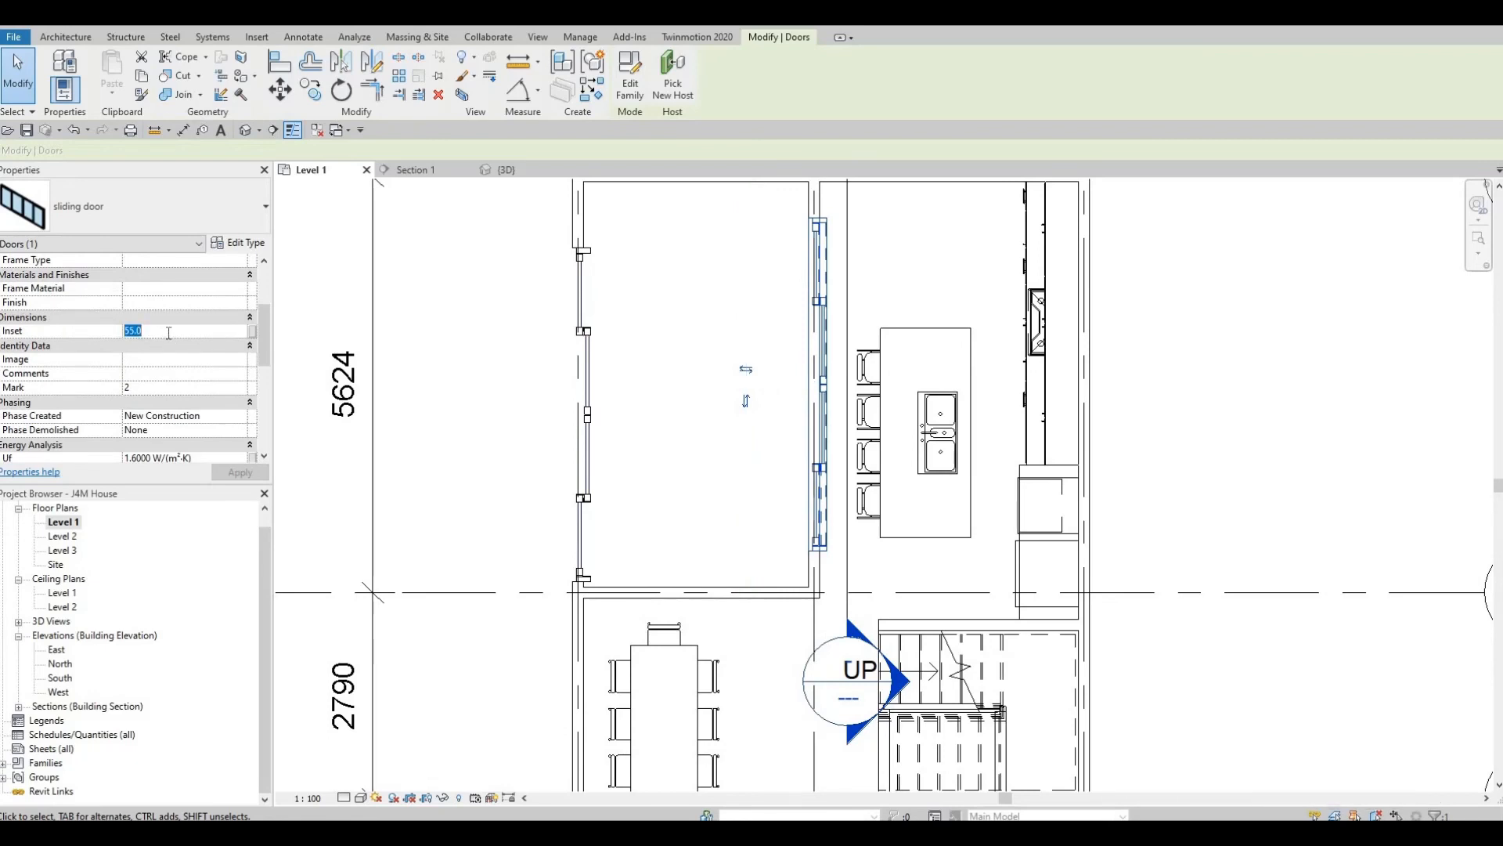
{"action": "type", "text": "0"}
{"action": "key", "text": "Return"}
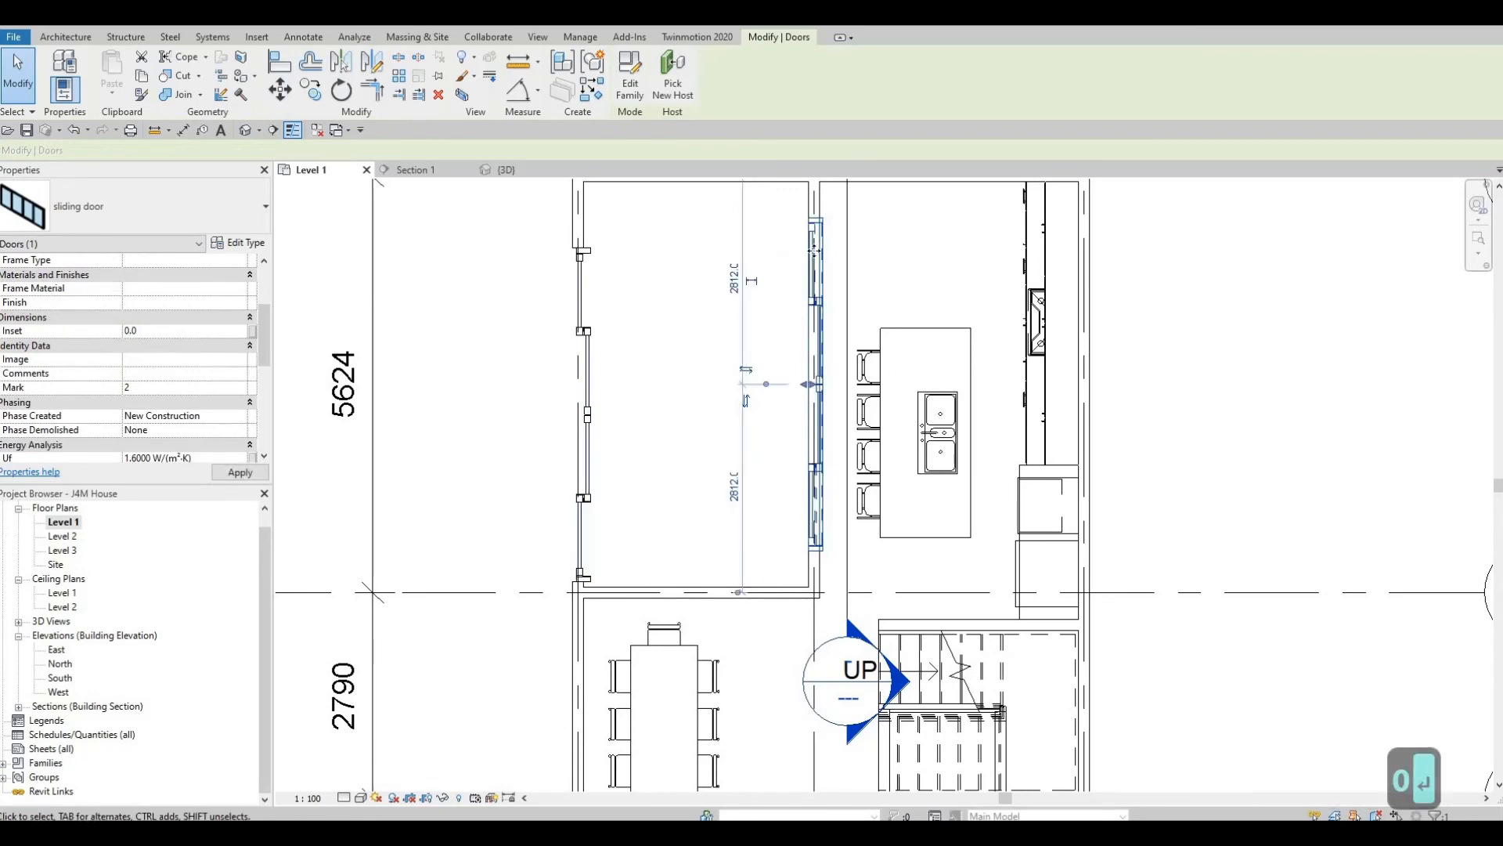
{"action": "key", "text": "Escape"}
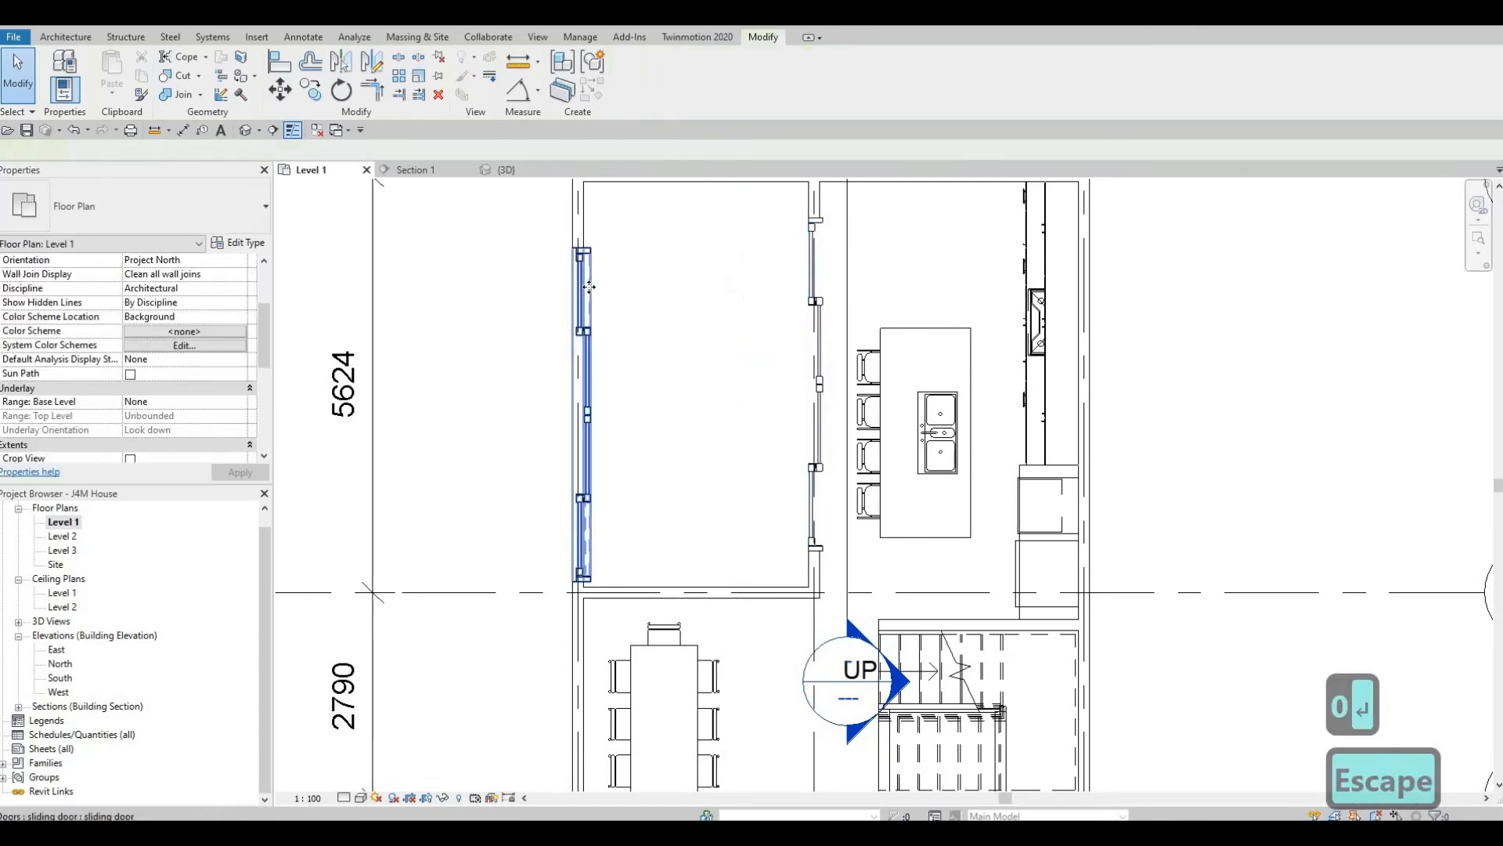
Step: Delete the original sliding door from the outer wall, keeping the one facing the kitchen island
{"action": "left_click", "coordinate": [593, 288]}
{"action": "key", "text": "Delete"}
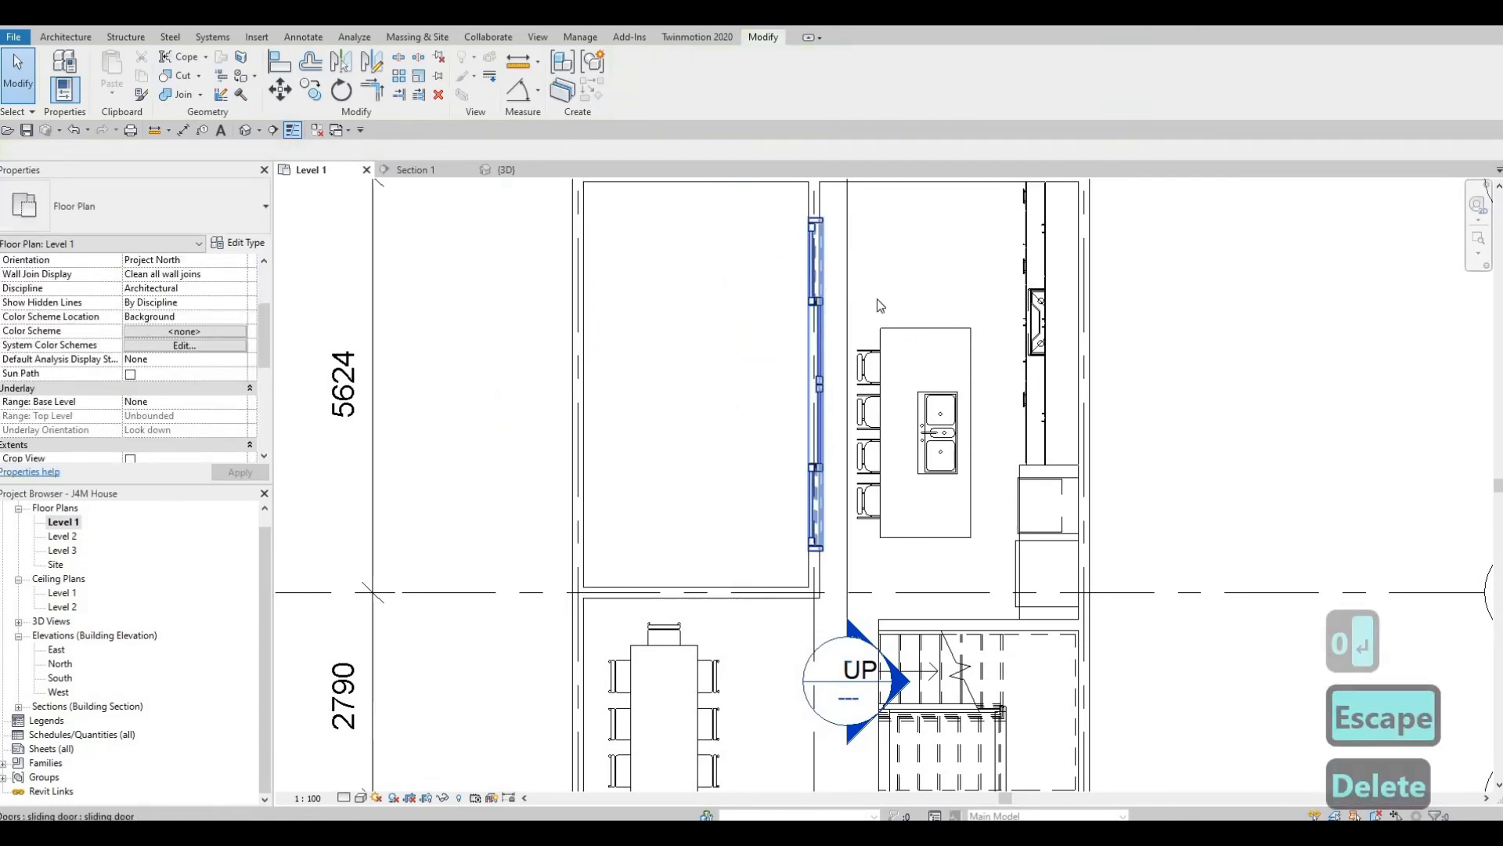
{"action": "left_click", "coordinate": [821, 390]}
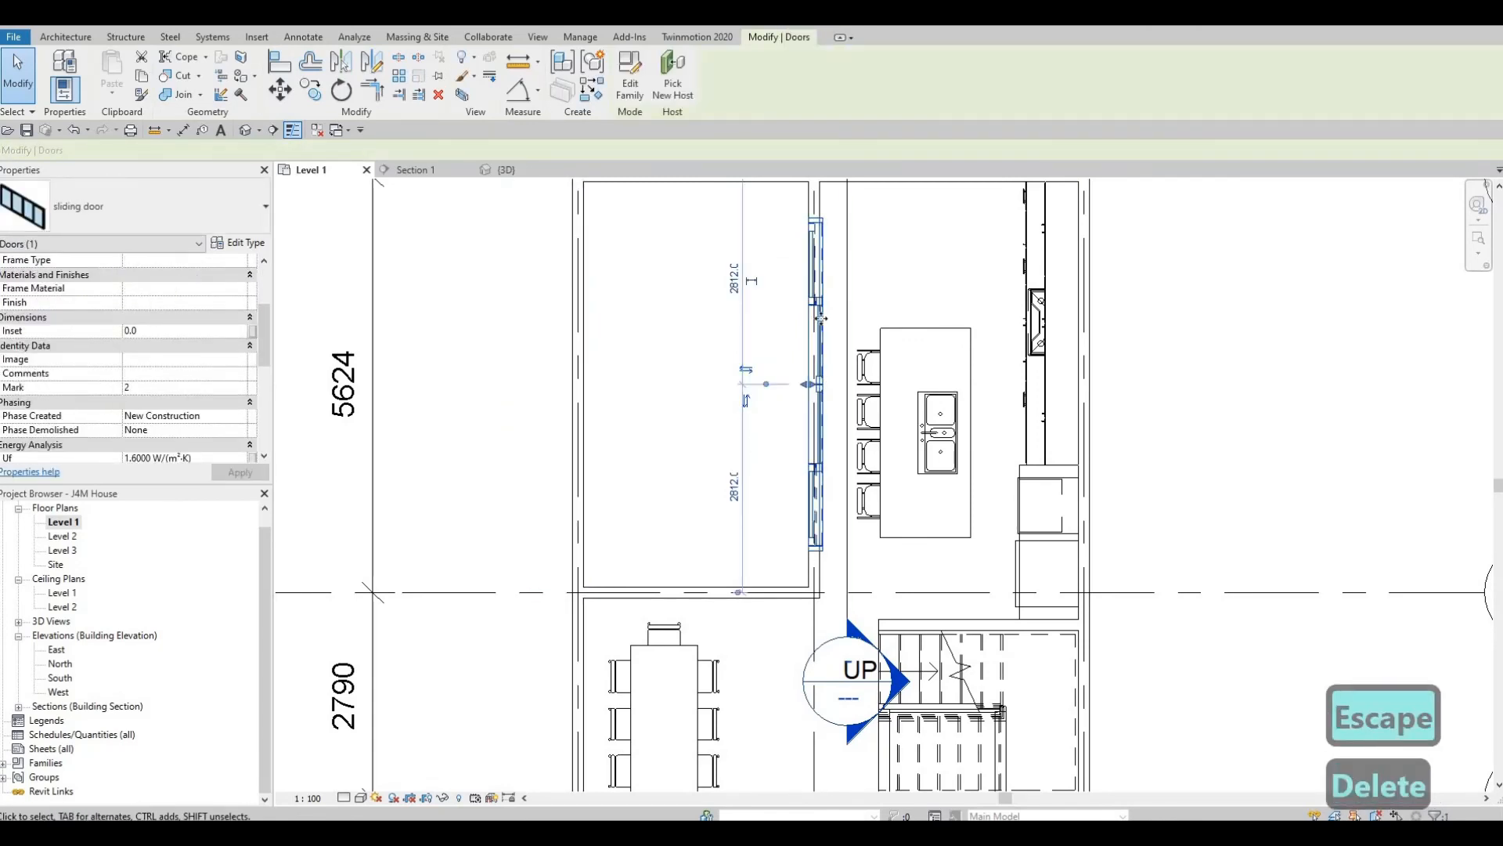
Step: Measure the clear distance between the inner wall faces at both ends of the sliding door's wall
{"action": "left_click", "coordinate": [183, 130]}
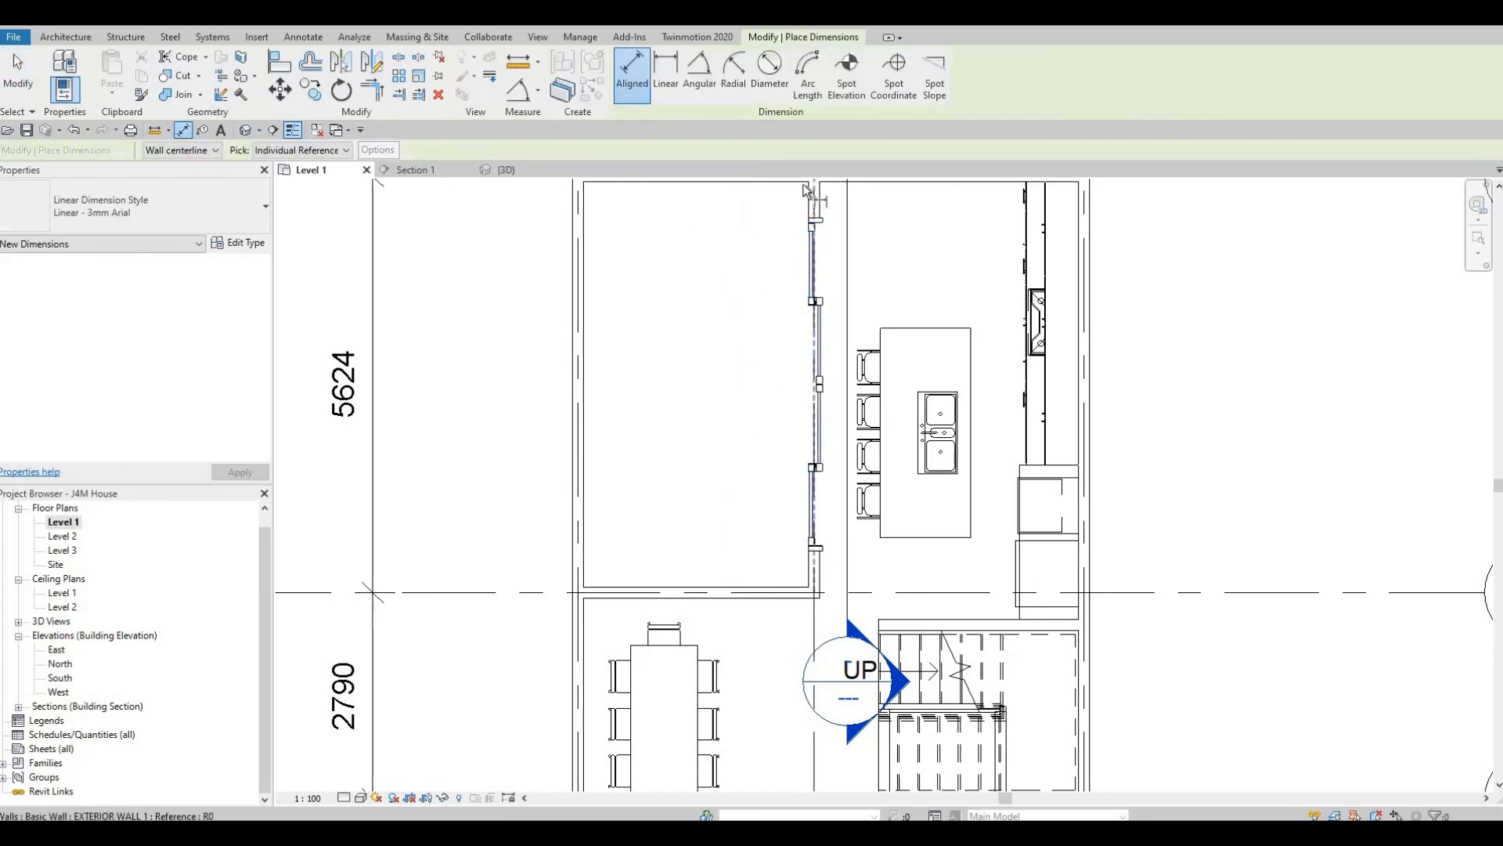
{"action": "key", "text": "Tab"}
{"action": "left_click", "coordinate": [807, 191]}
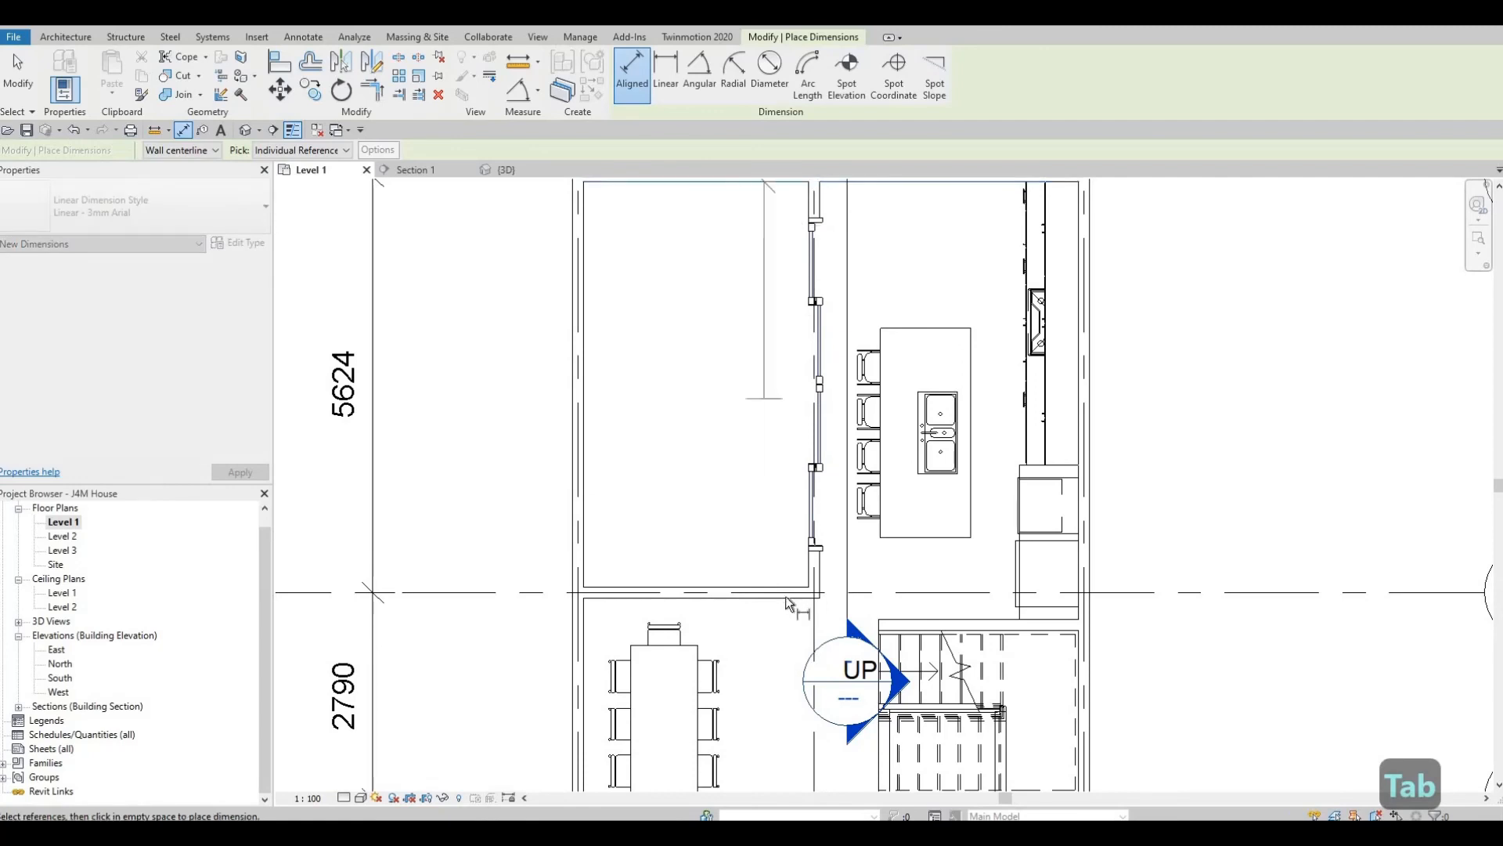
{"action": "key", "text": "Tab"}
{"action": "key", "text": "Tab"}
{"action": "left_click", "coordinate": [789, 590]}
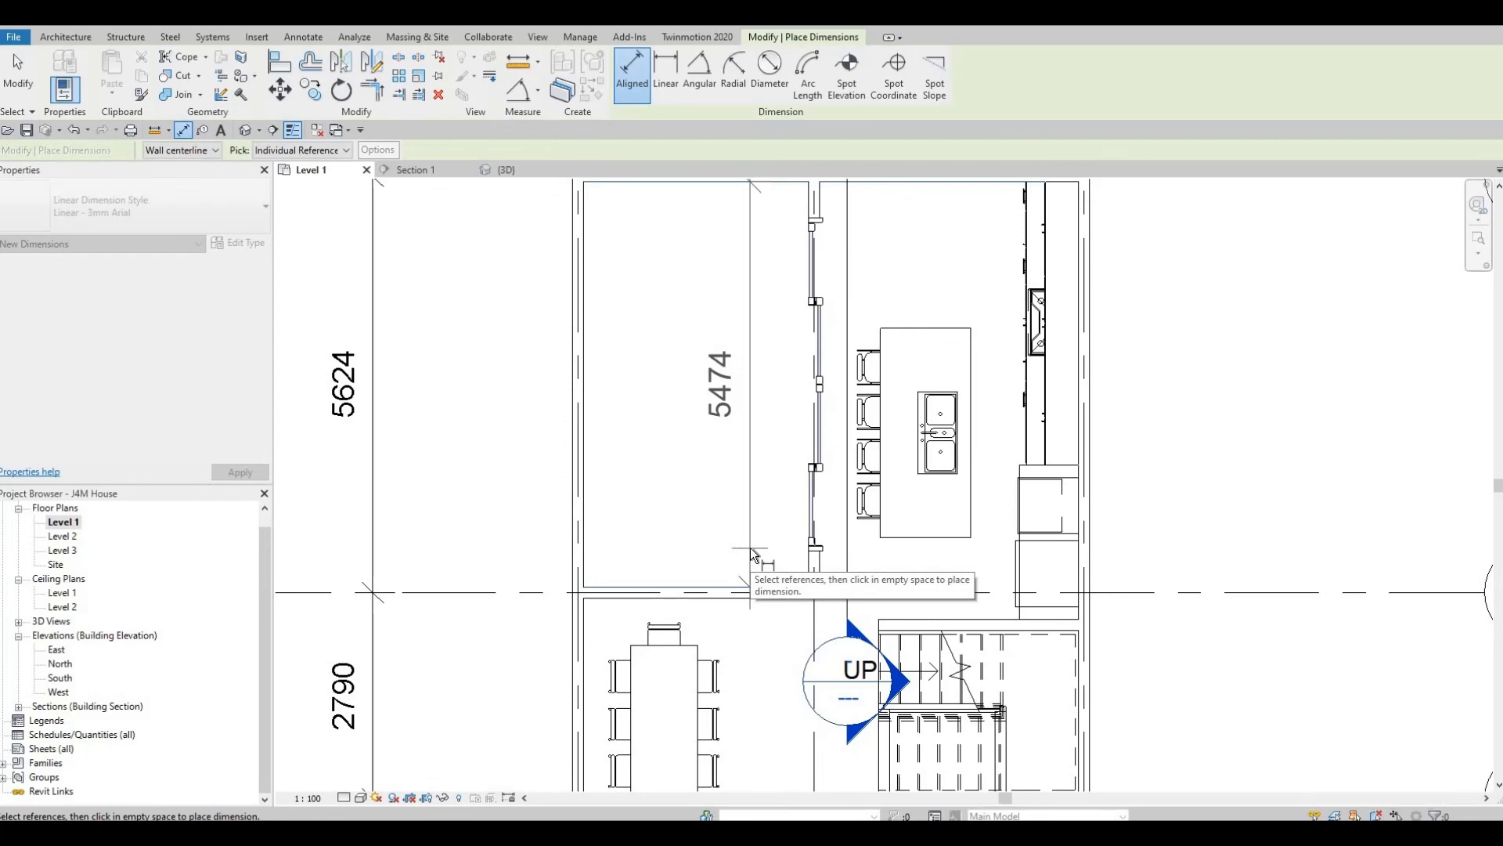
{"action": "key", "text": "Escape"}
{"action": "key", "text": "Escape"}
Step: Set the sliding door type's width to 5470 so the door spans the wall between grids A and B
{"action": "left_click", "coordinate": [811, 479]}
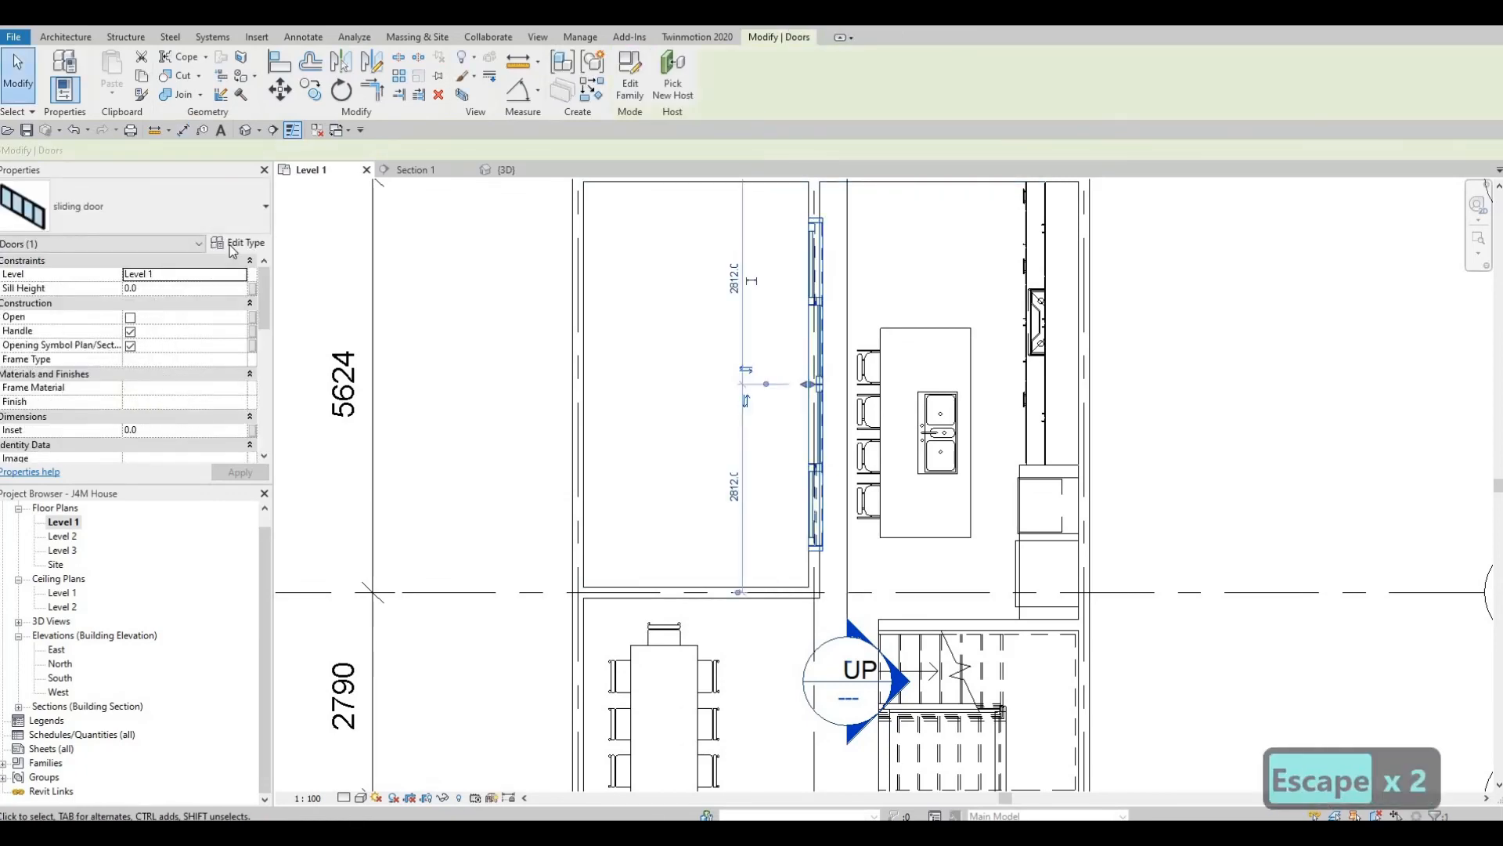
{"action": "left_click", "coordinate": [237, 242]}
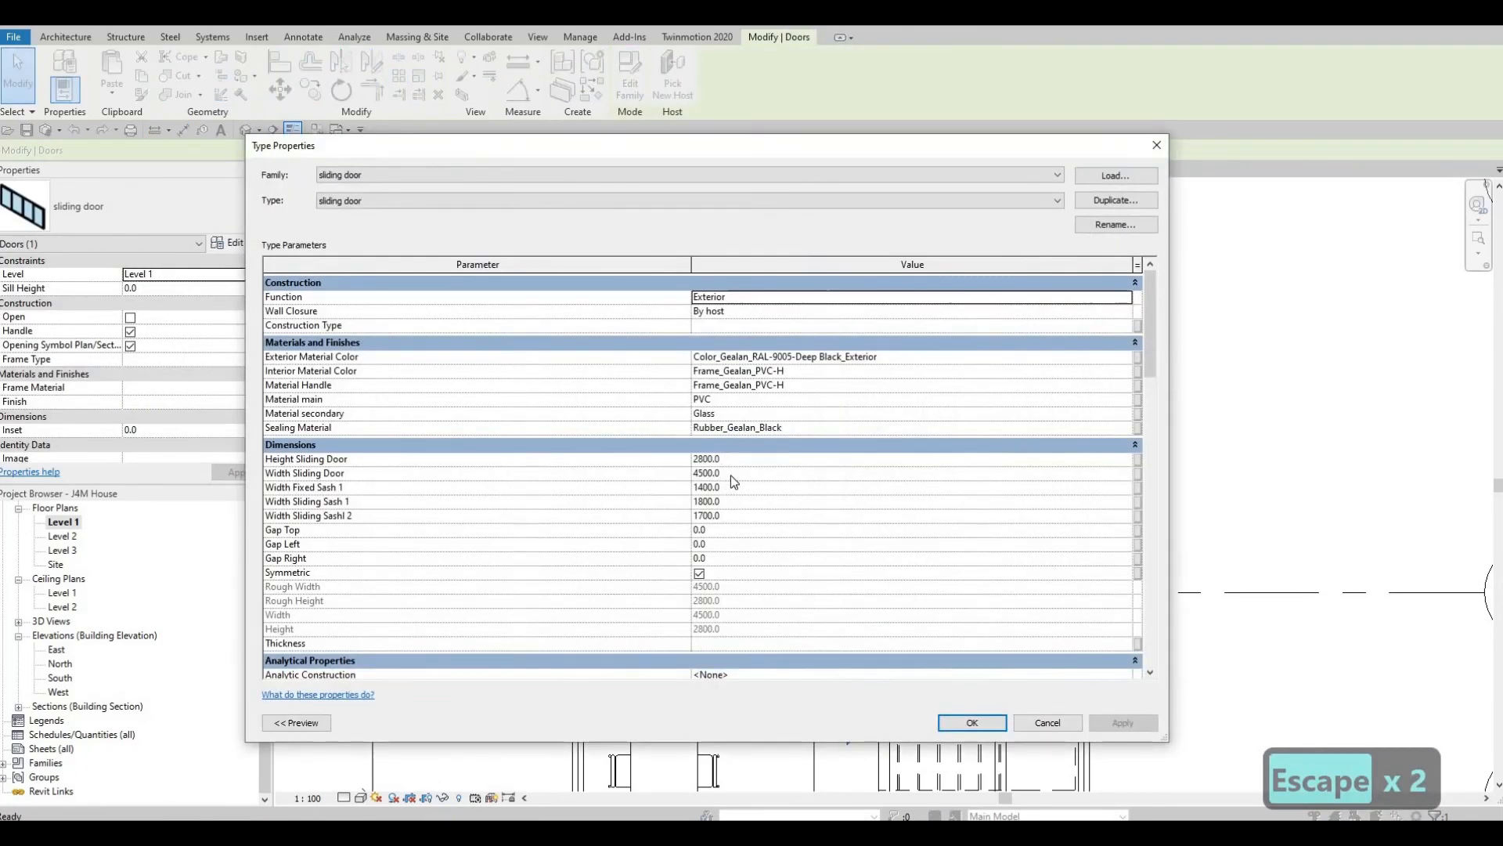
{"action": "left_click", "coordinate": [732, 475]}
{"action": "type", "text": "5470"}
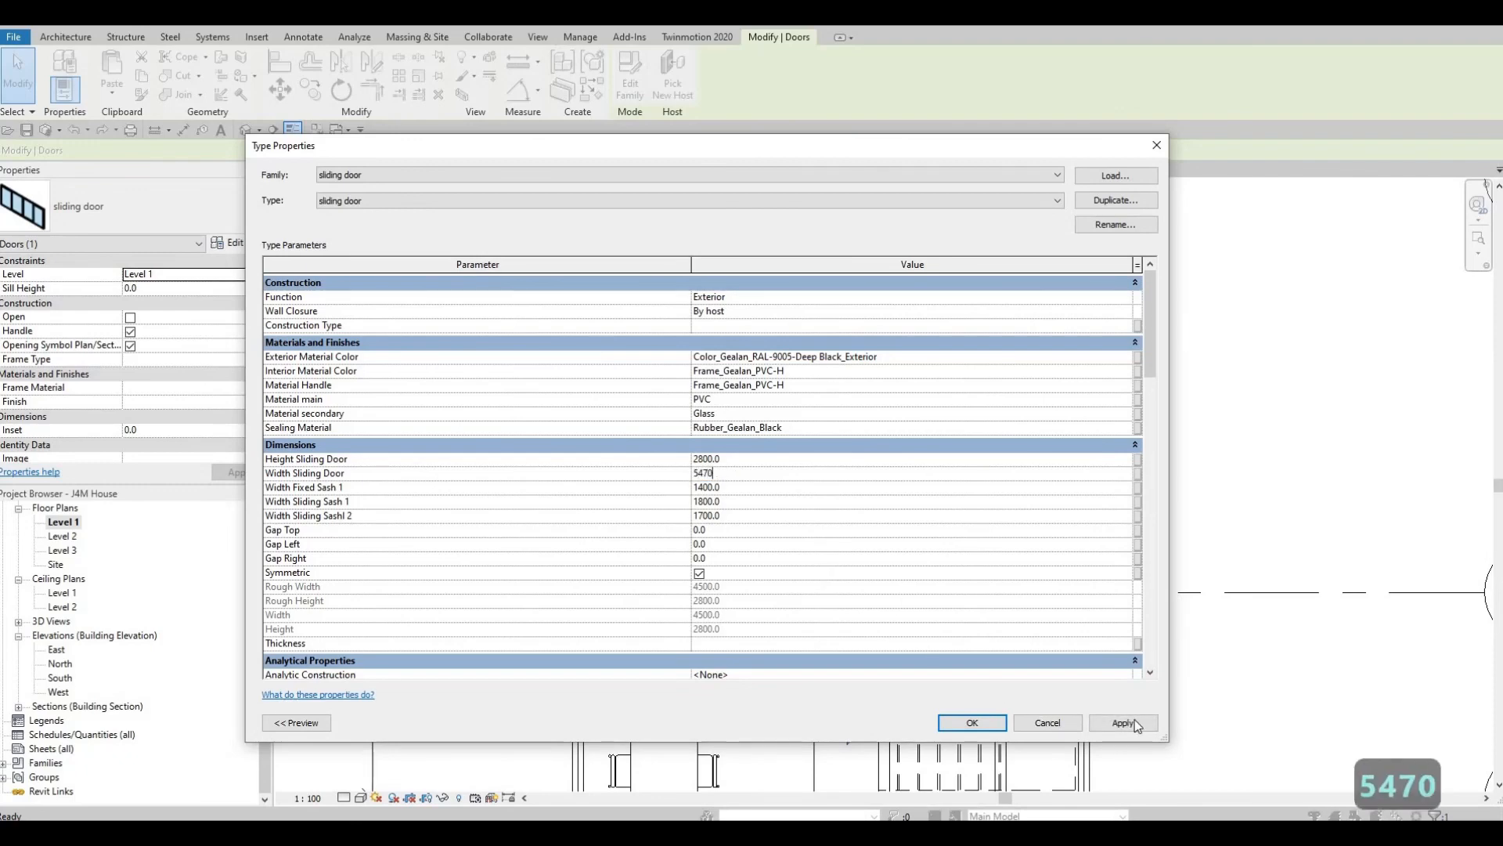
{"action": "left_click", "coordinate": [992, 725]}
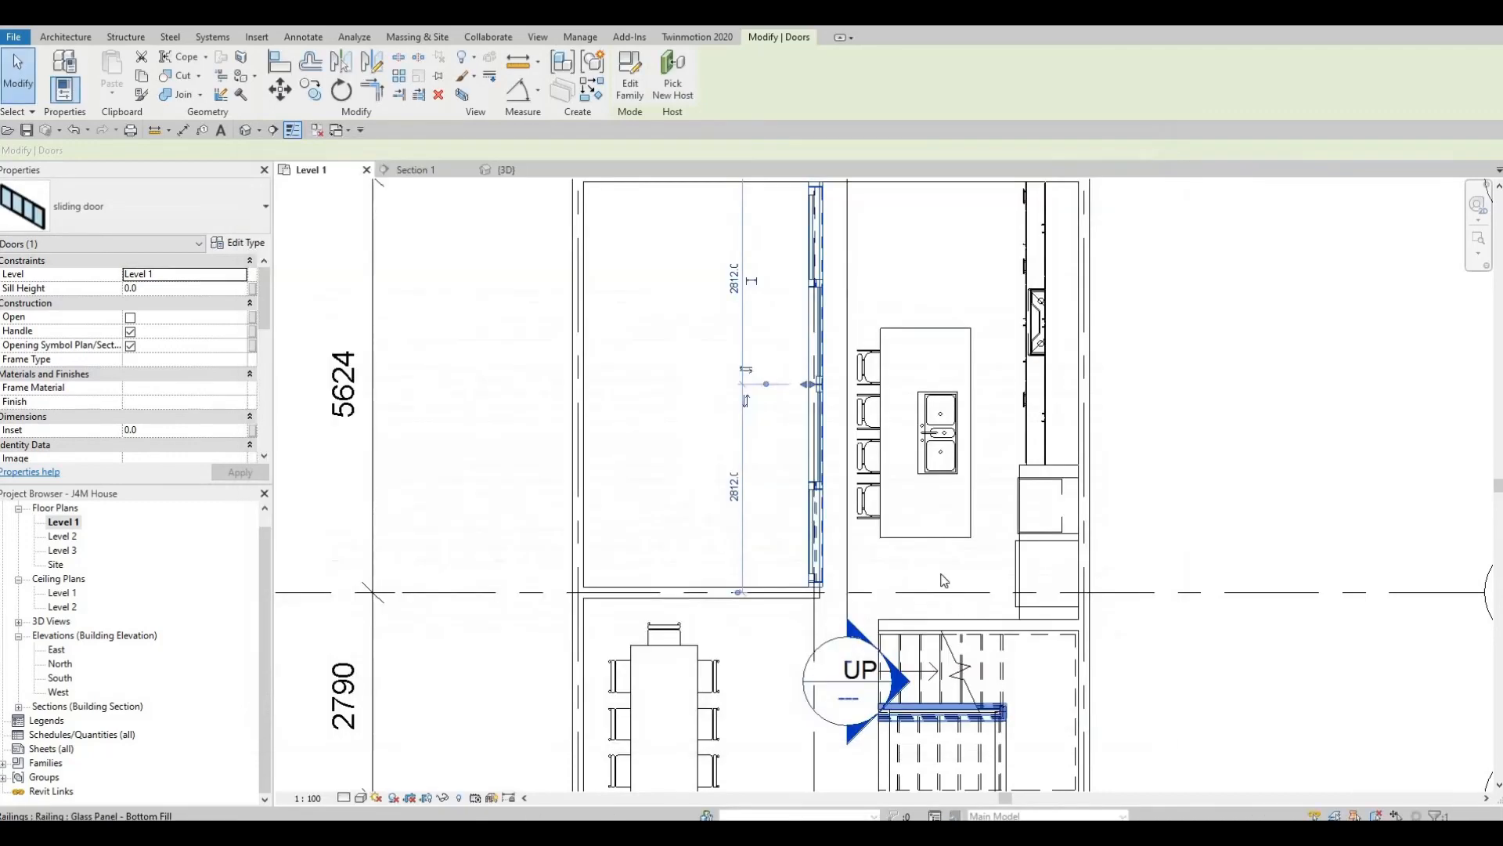
Step: Examine how both ends of the widened sliding door meet the adjoining walls in the plan
{"action": "middle_click_drag", "start_coordinate": [872, 501], "coordinate": [867, 634]}
{"action": "key", "text": "Escape"}
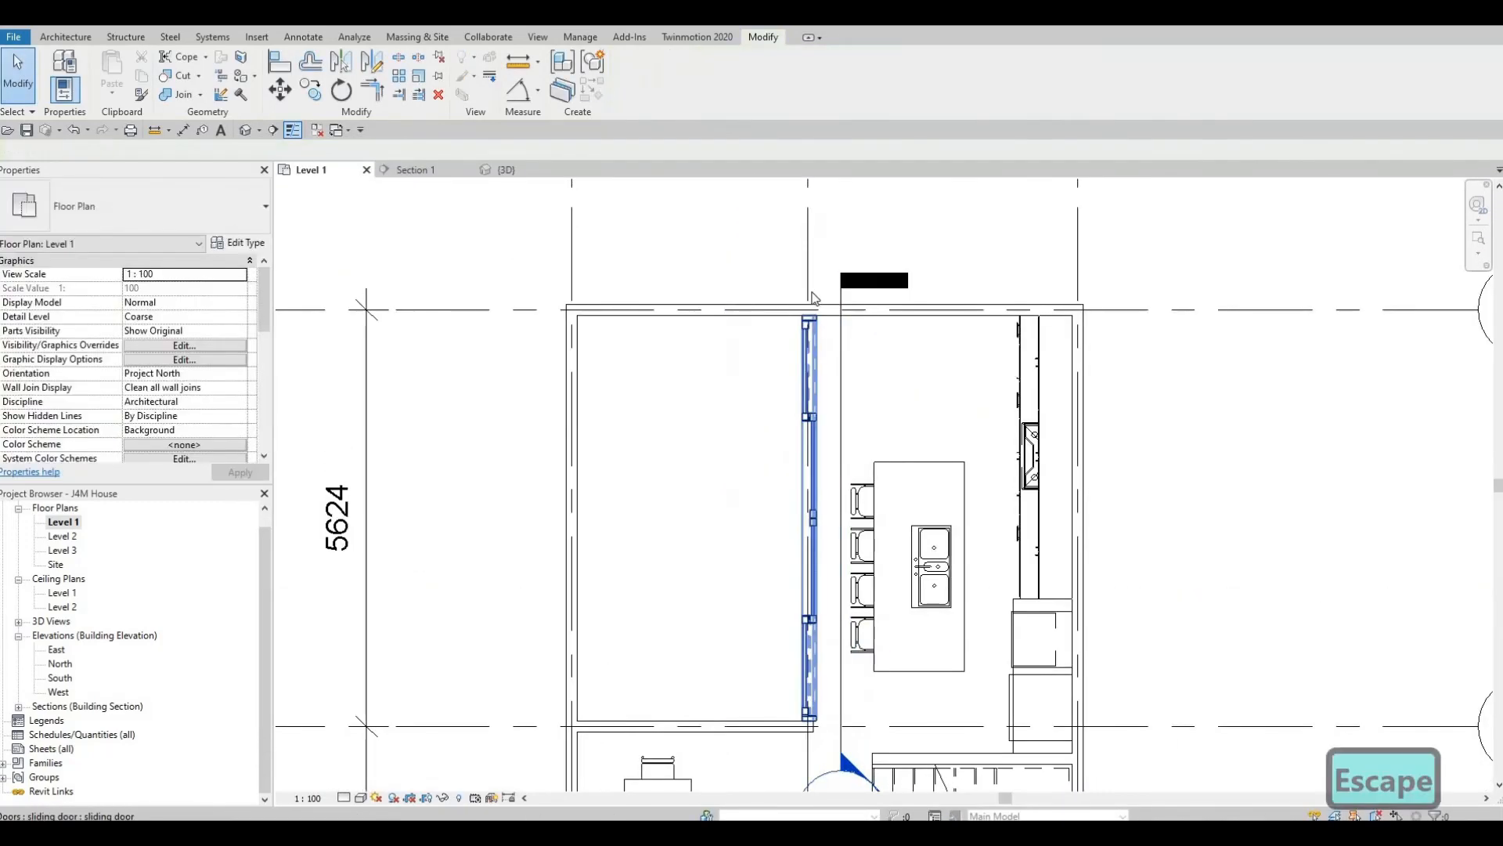
{"action": "scroll", "coordinate": [809, 333], "scroll_direction": "up", "scroll_amount": 5}
{"action": "scroll", "coordinate": [767, 457], "scroll_direction": "down", "scroll_amount": 5}
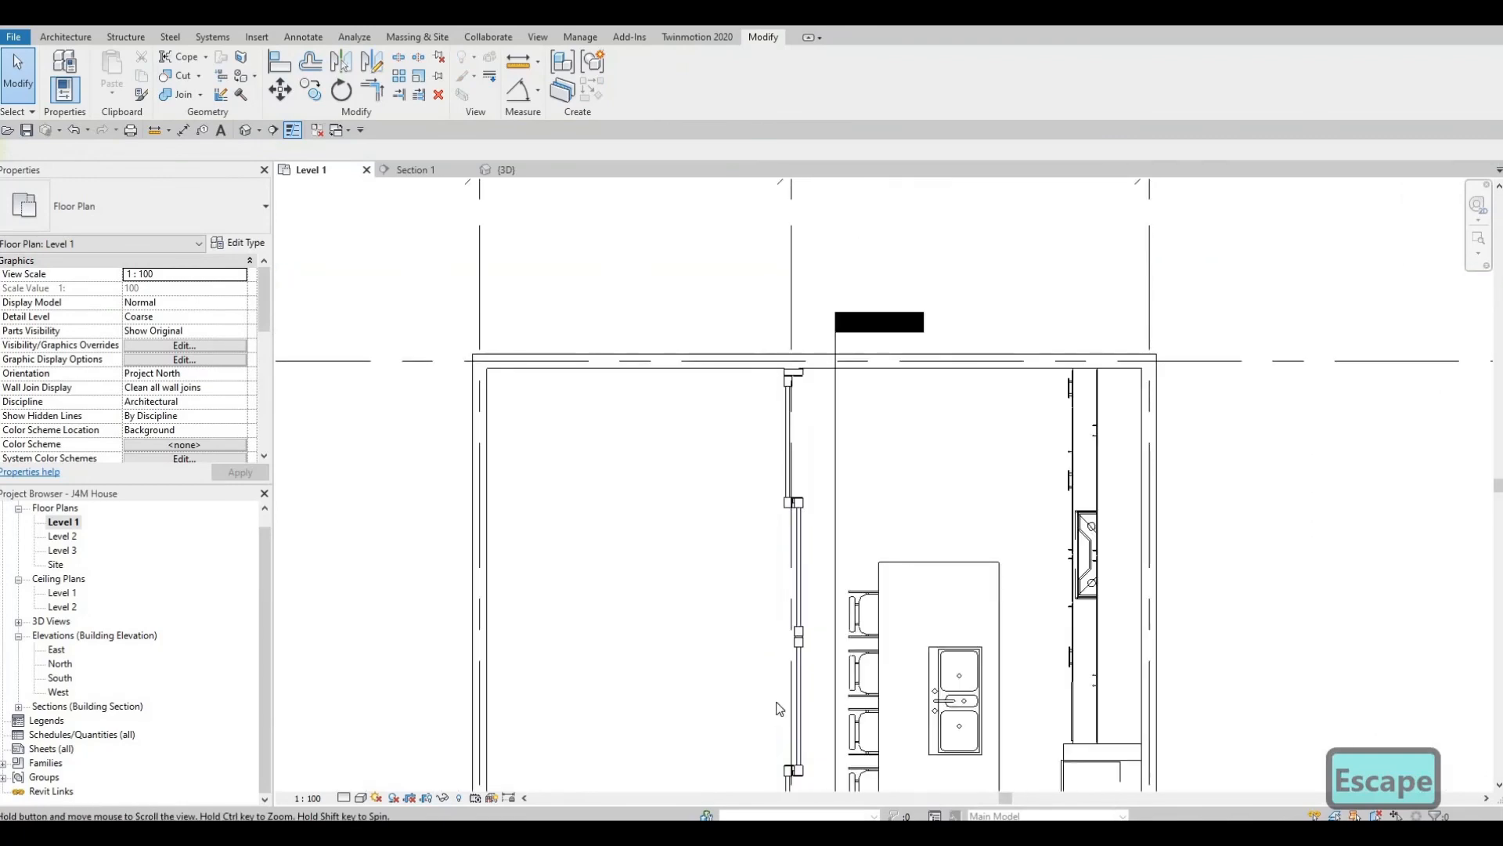
{"action": "scroll", "coordinate": [782, 709], "scroll_direction": "up", "scroll_amount": 1}
{"action": "middle_click_drag", "start_coordinate": [777, 750], "coordinate": [830, 460]}
{"action": "scroll", "coordinate": [789, 373], "scroll_direction": "up", "scroll_amount": 6}
{"action": "scroll", "coordinate": [819, 365], "scroll_direction": "down", "scroll_amount": 4}
{"action": "scroll", "coordinate": [821, 317], "scroll_direction": "down", "scroll_amount": 2}
{"action": "middle_click_drag", "start_coordinate": [820, 317], "coordinate": [822, 344]}
{"action": "scroll", "coordinate": [822, 344], "scroll_direction": "down", "scroll_amount": 2}
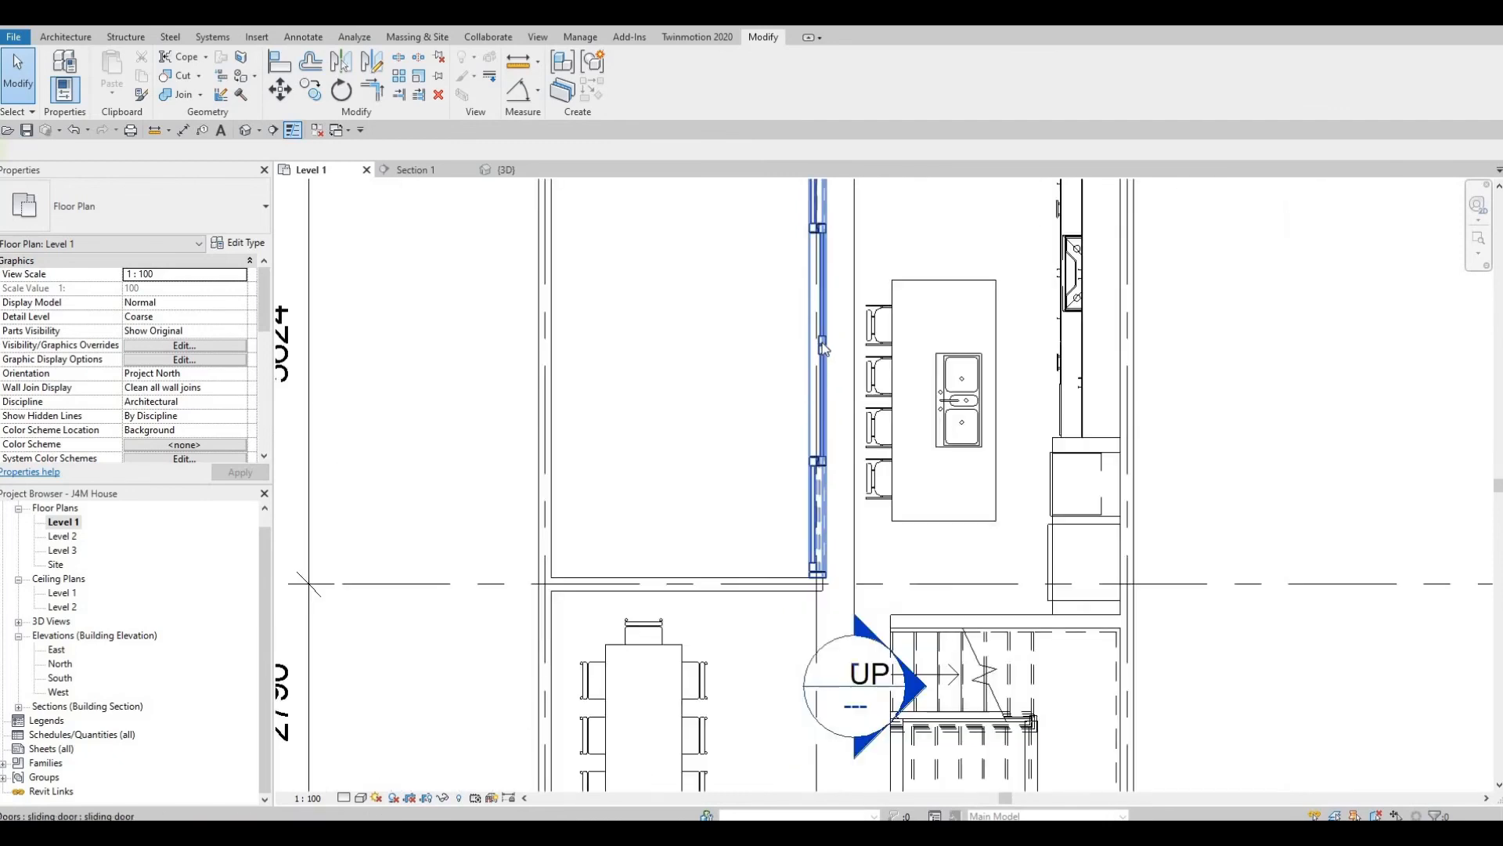
Step: Set the sliding door facing the kitchen to be shown open in the Level 1 plan
{"action": "left_click", "coordinate": [820, 344]}
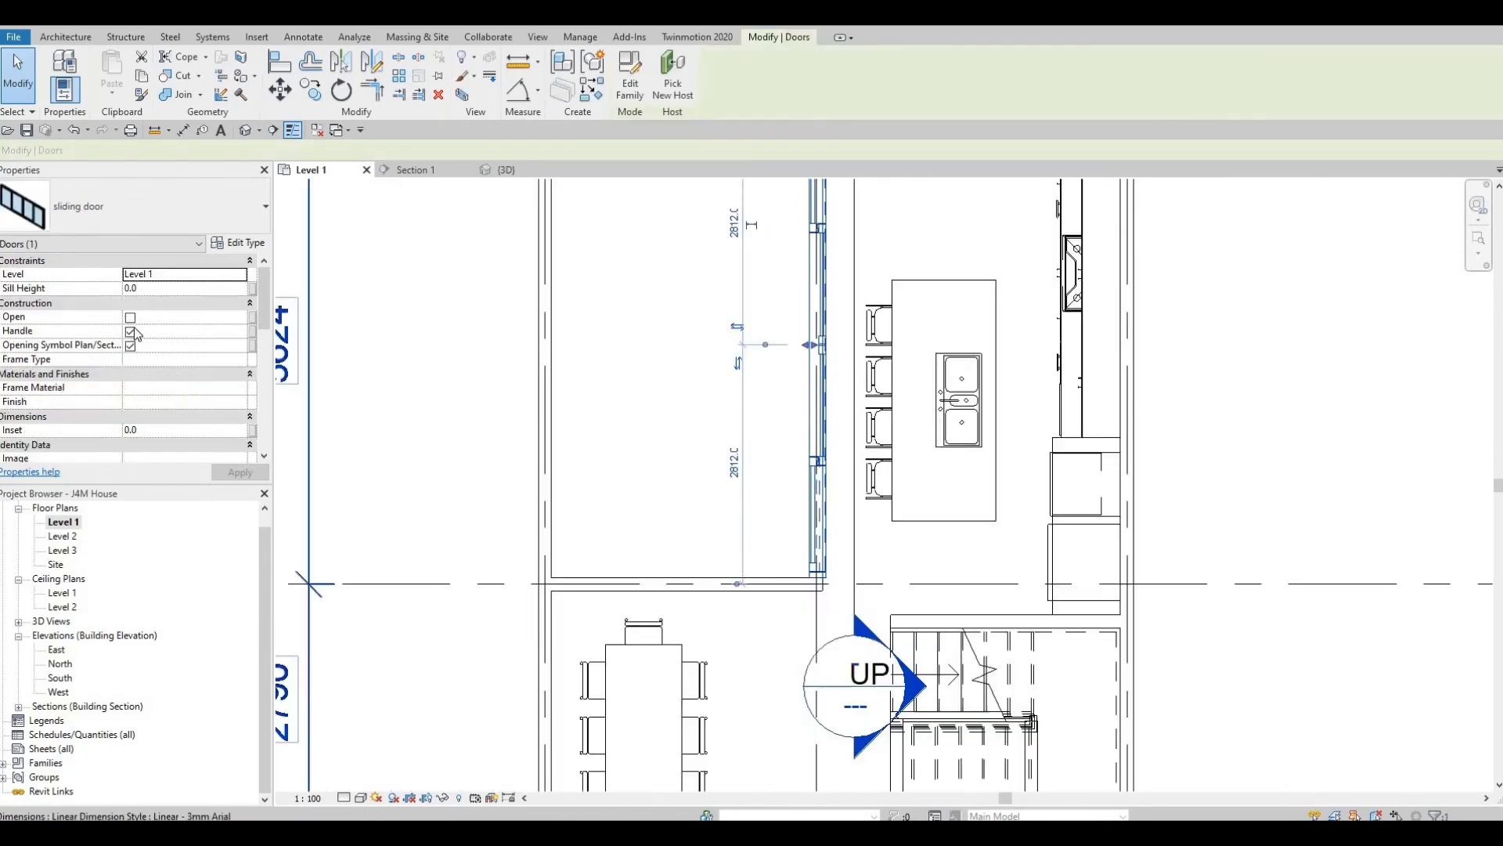
{"action": "left_click", "coordinate": [130, 317]}
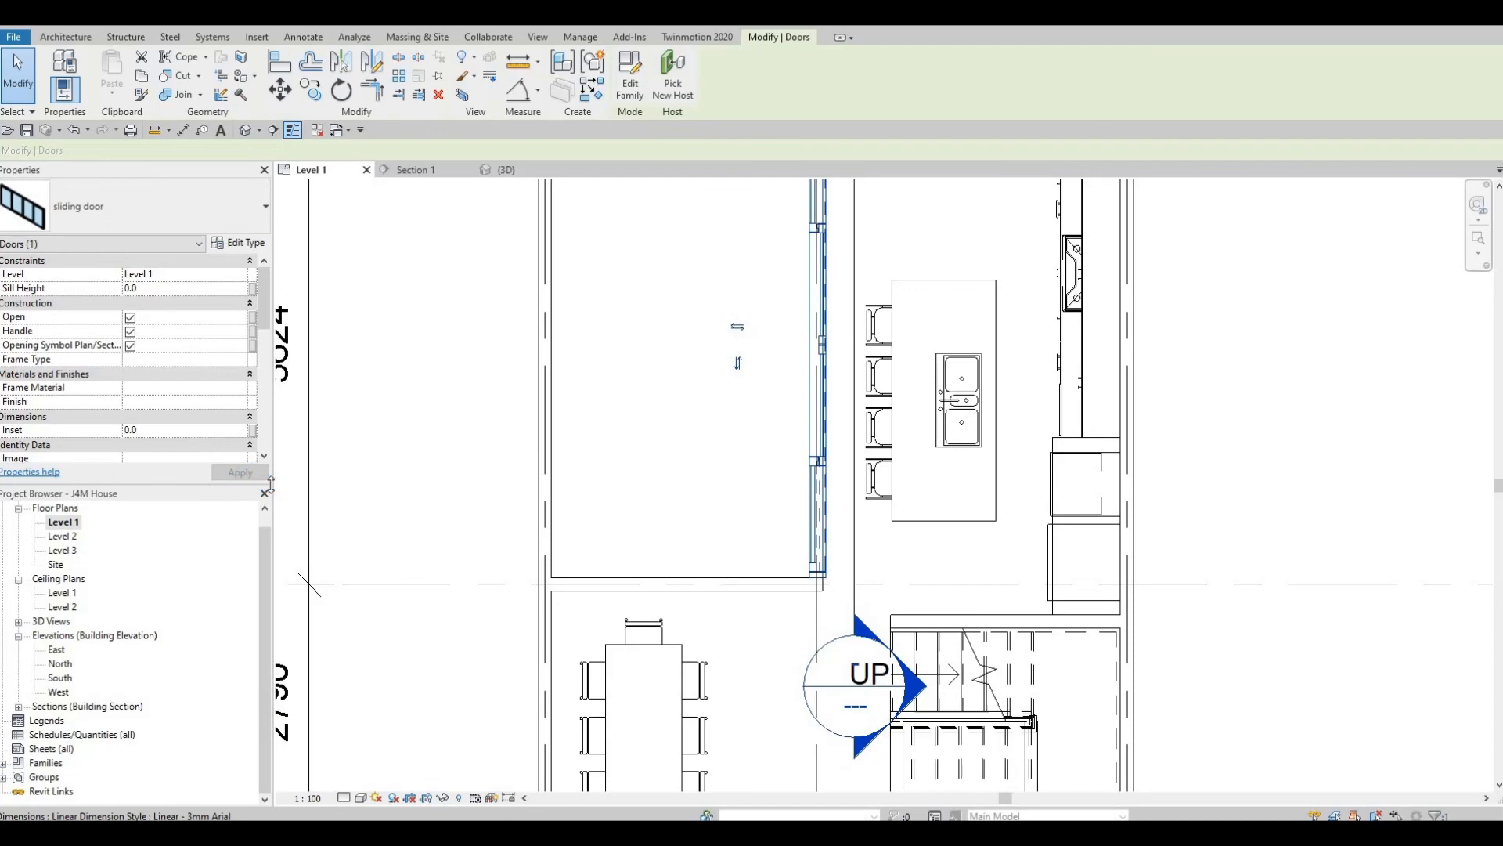
{"action": "key", "text": "Escape"}
{"action": "key", "text": "Escape"}
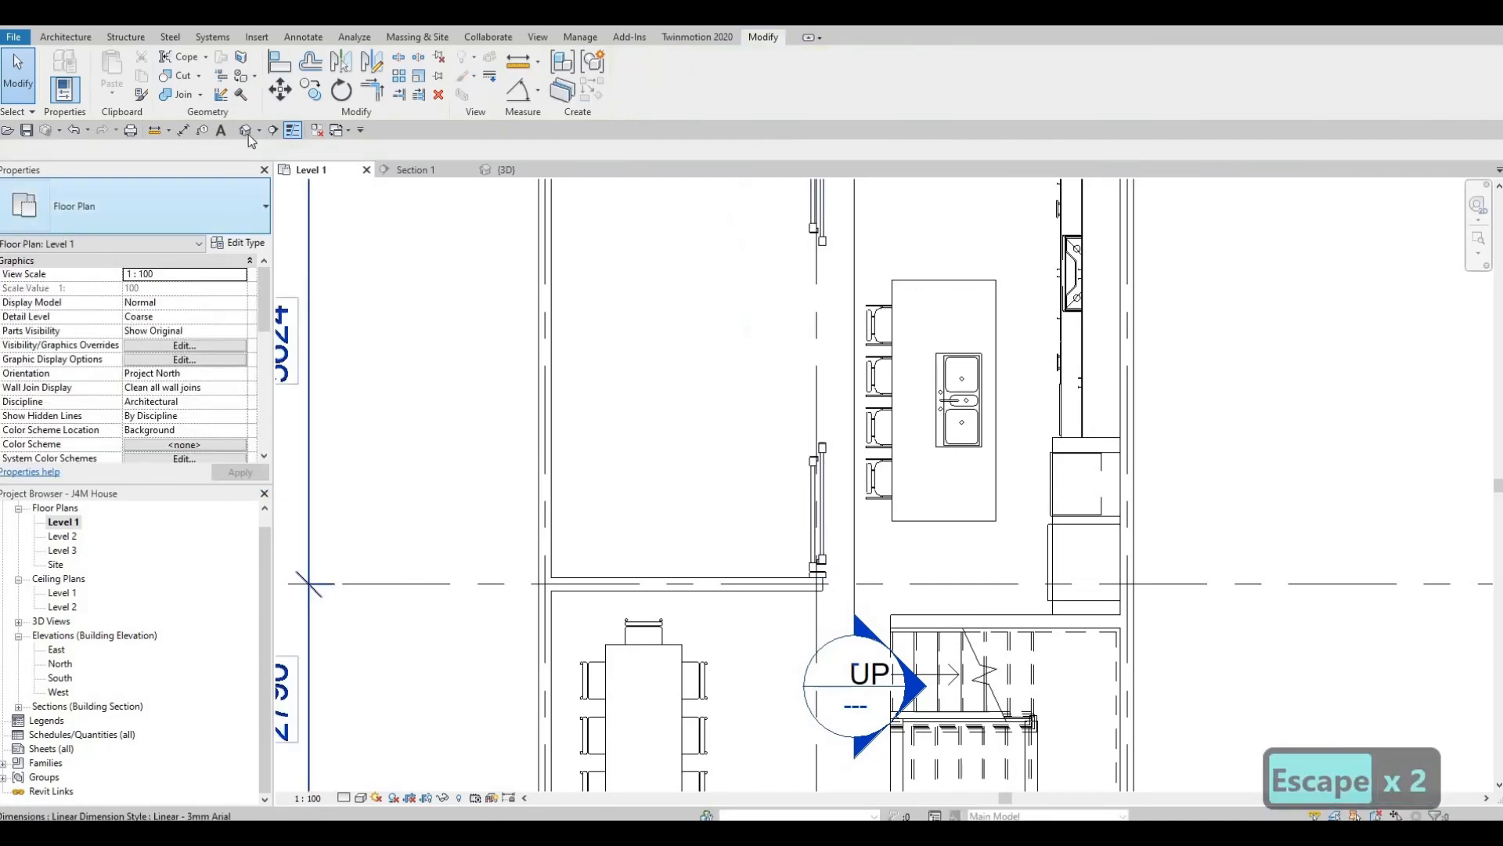
{"action": "middle_click_drag", "start_coordinate": [786, 287], "coordinate": [790, 440]}
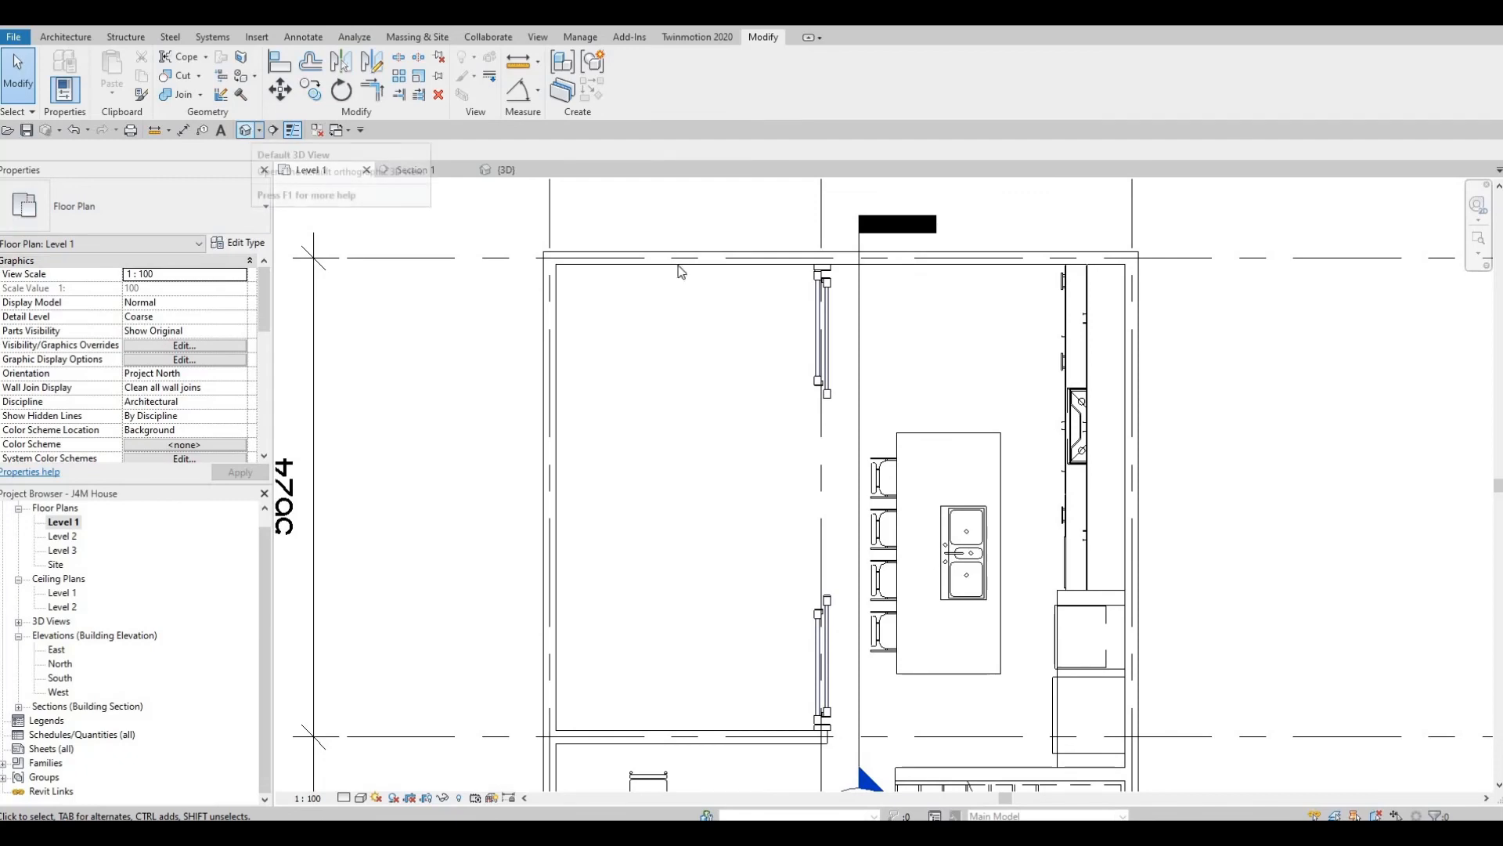
Step: Turn off the section box in the default 3D view to show the whole model
{"action": "left_click", "coordinate": [251, 133]}
{"action": "middle_click_drag", "start_coordinate": [371, 380], "coordinate": [413, 307], "text": "shift"}
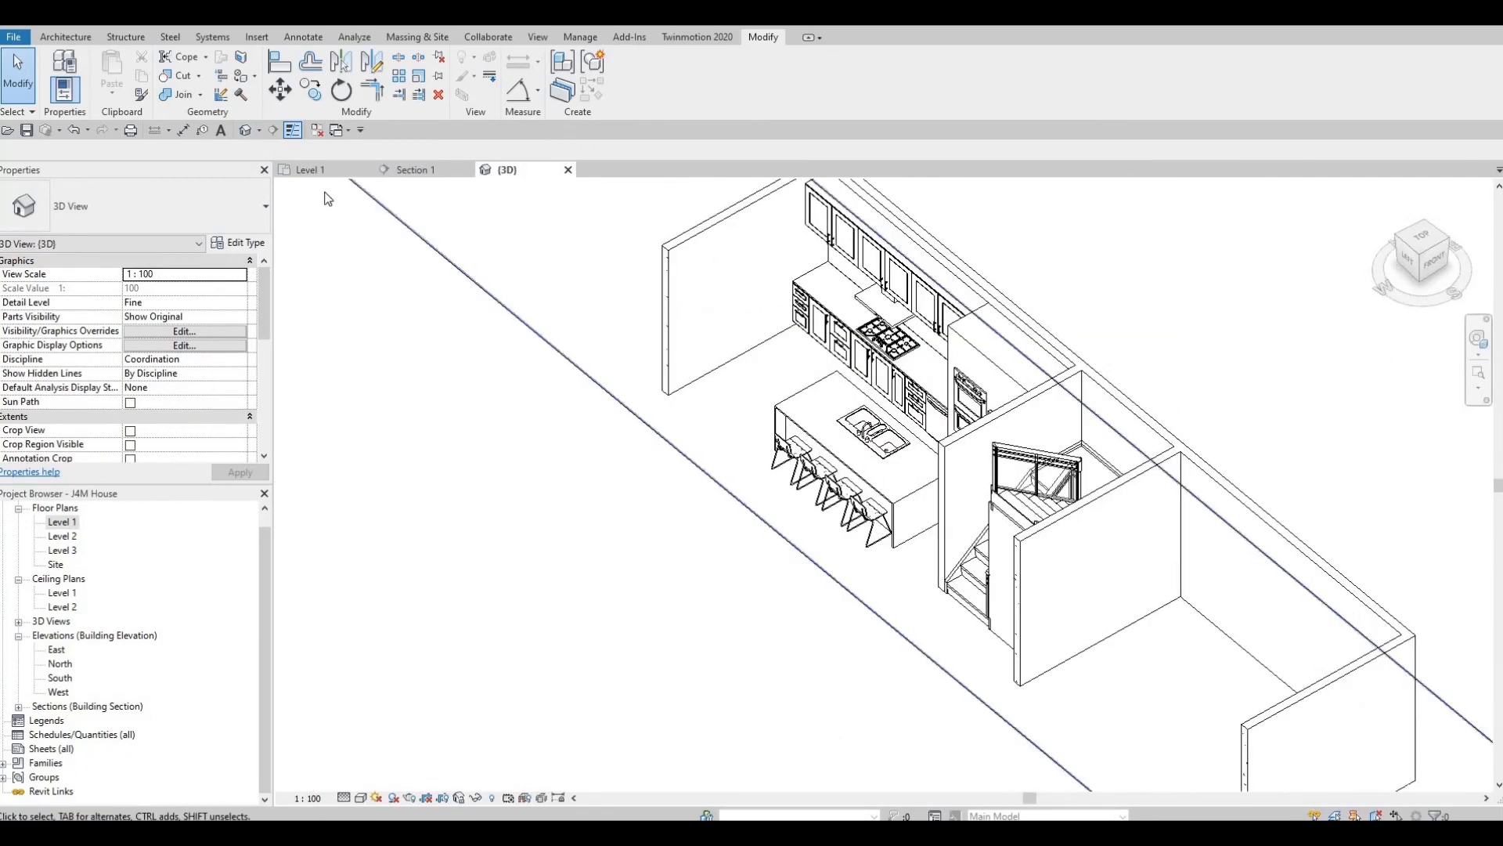
{"action": "scroll", "coordinate": [138, 359], "scroll_direction": "down", "scroll_amount": 4}
{"action": "left_click", "coordinate": [130, 359]}
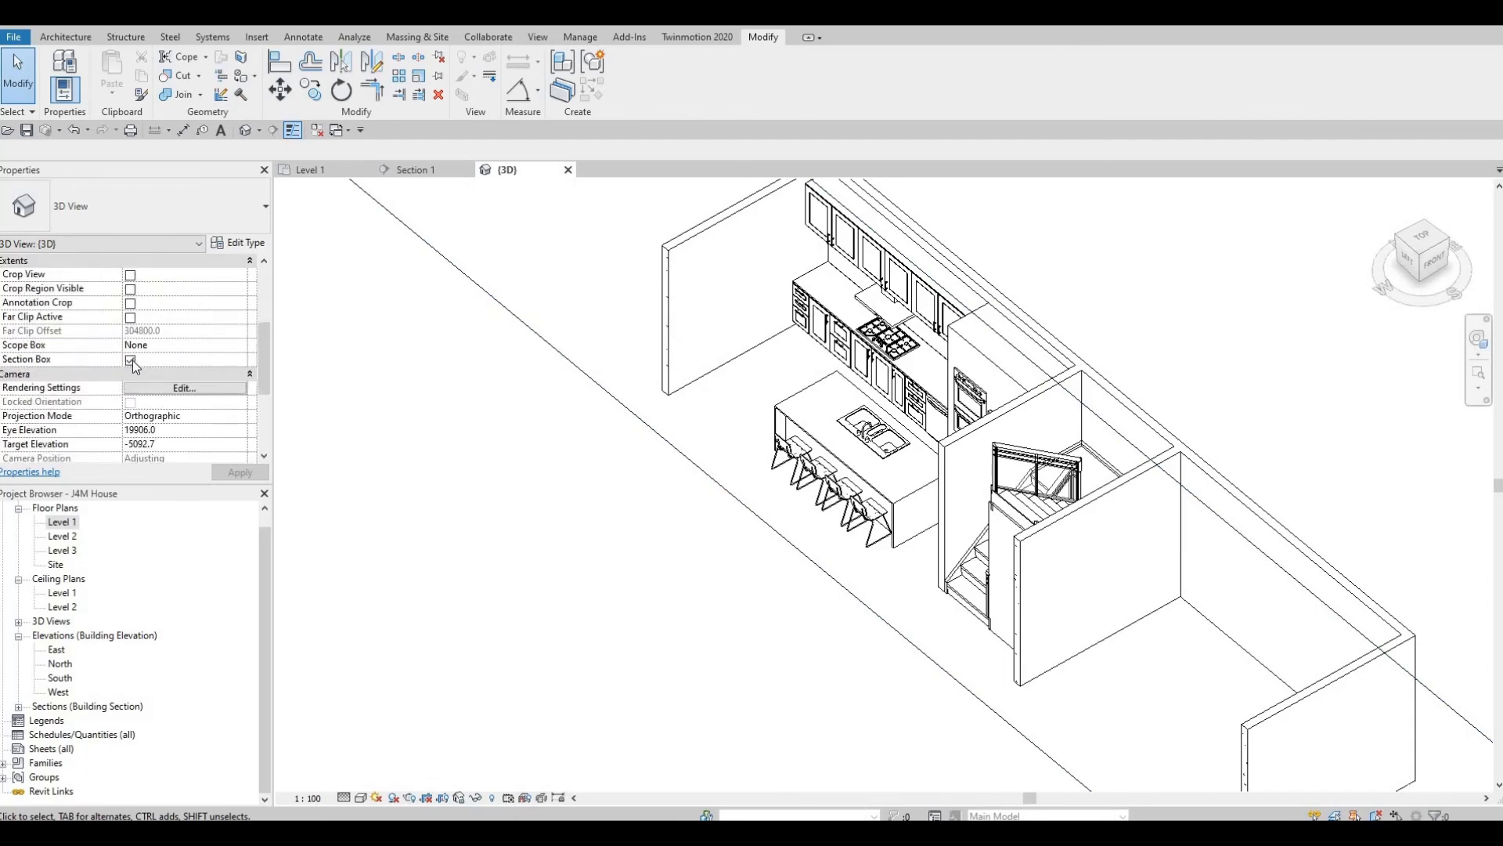
{"action": "left_click", "coordinate": [132, 360]}
{"action": "left_click", "coordinate": [240, 473]}
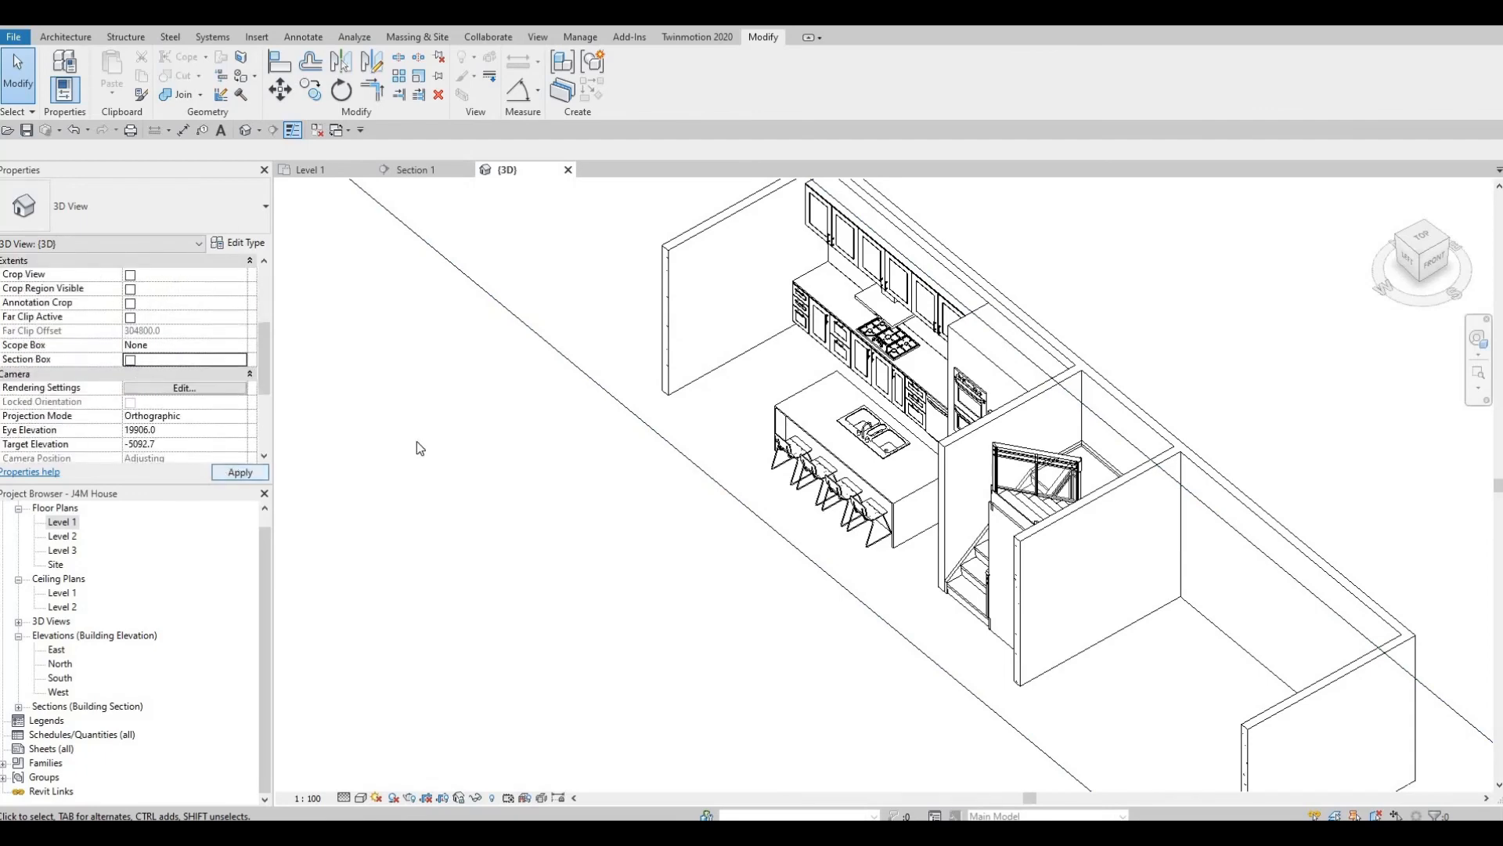
Step: View the sliding door in front of the kitchen island from the left side in 3D and save the project
{"action": "middle_click_drag", "start_coordinate": [601, 480], "coordinate": [789, 433], "text": "shift"}
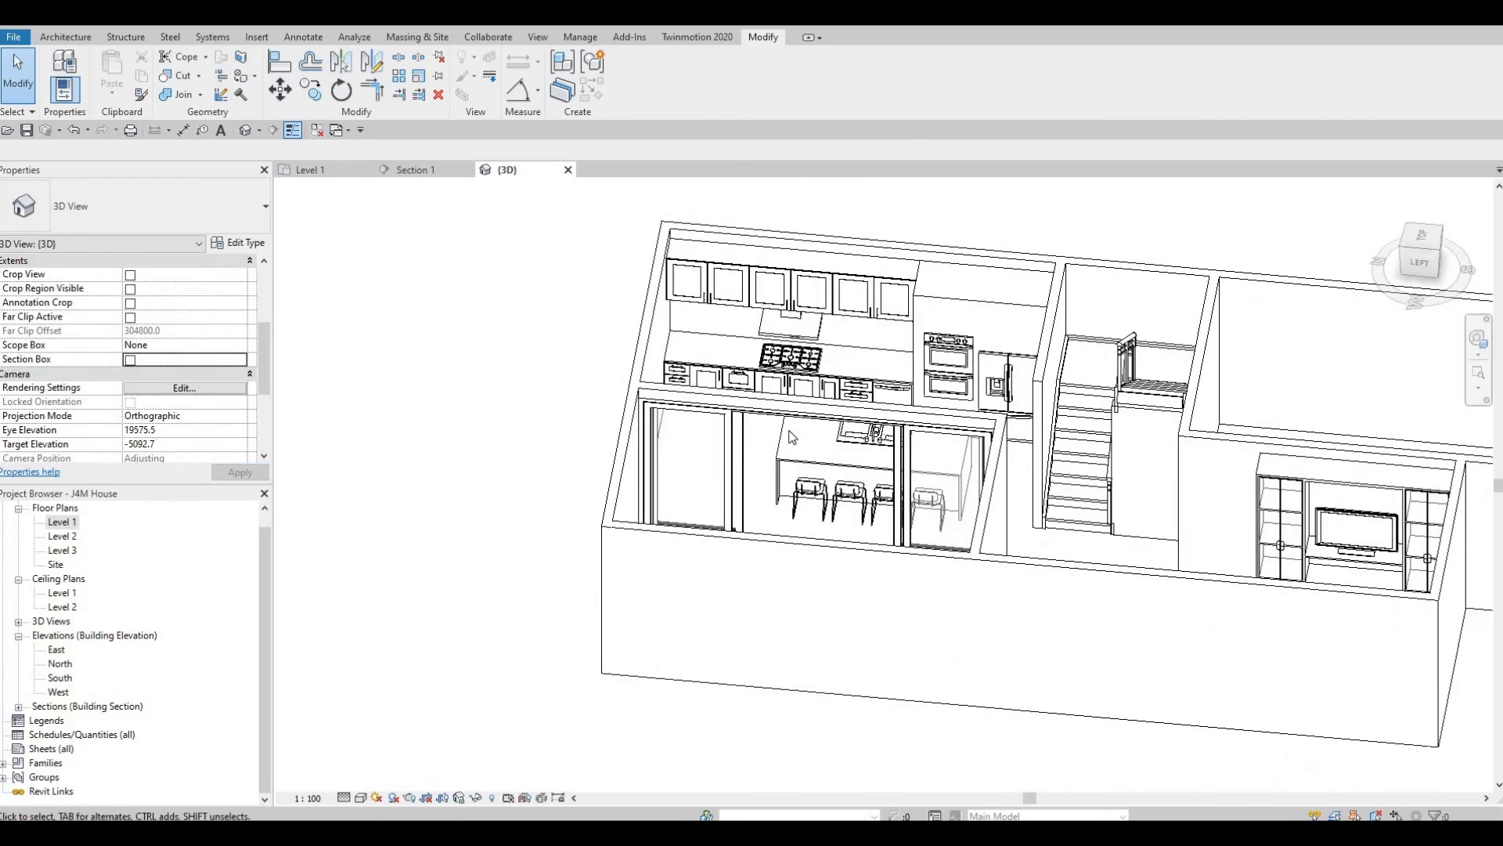
{"action": "scroll", "coordinate": [751, 479], "scroll_direction": "up", "scroll_amount": 2}
{"action": "middle_click_drag", "start_coordinate": [843, 351], "coordinate": [783, 442], "text": "shift"}
{"action": "scroll", "coordinate": [848, 341], "scroll_direction": "up", "scroll_amount": 1}
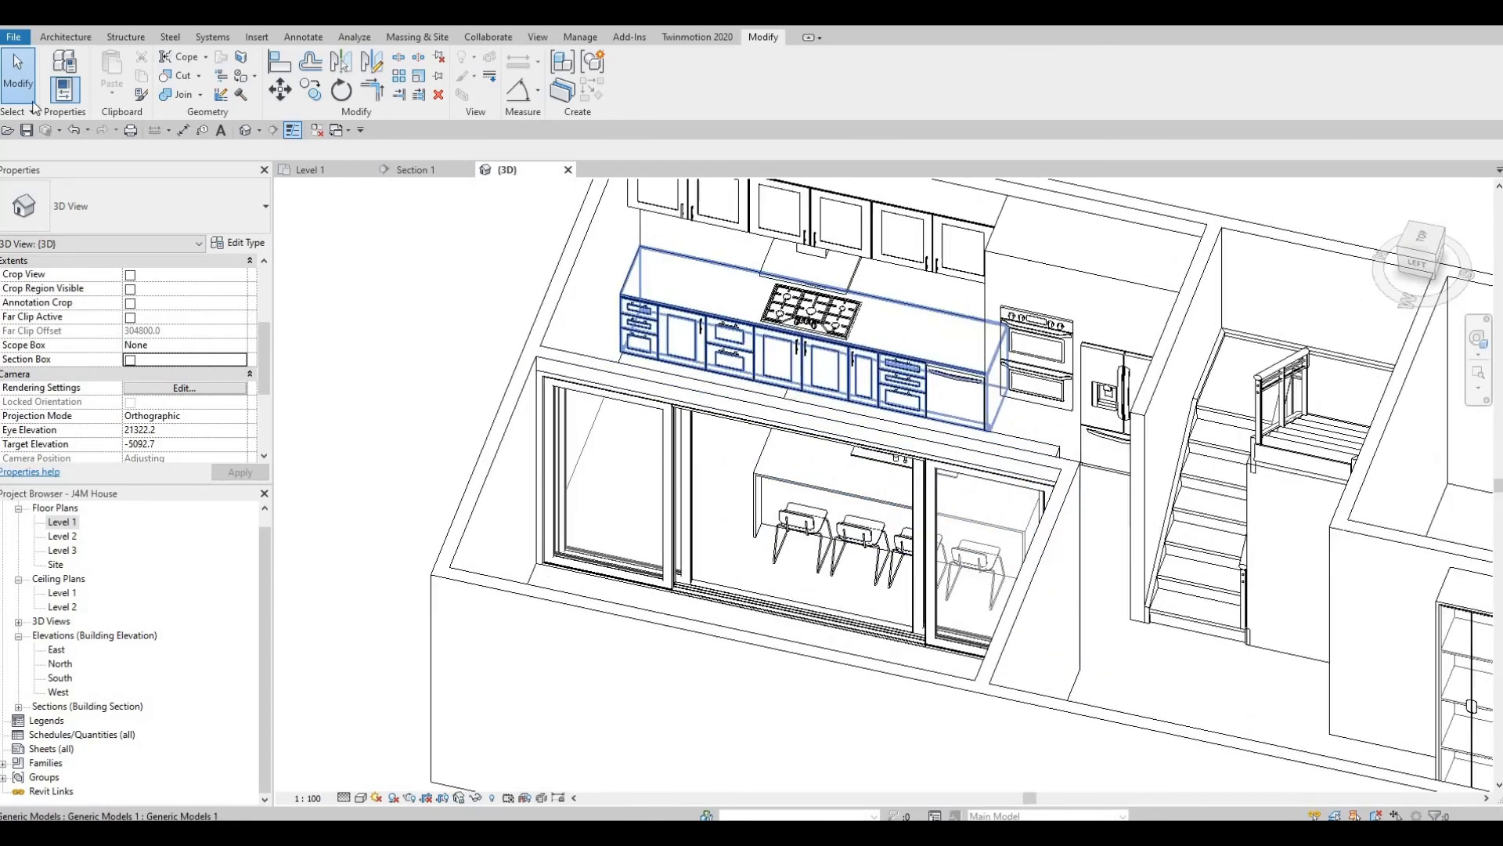
{"action": "left_click", "coordinate": [30, 130]}
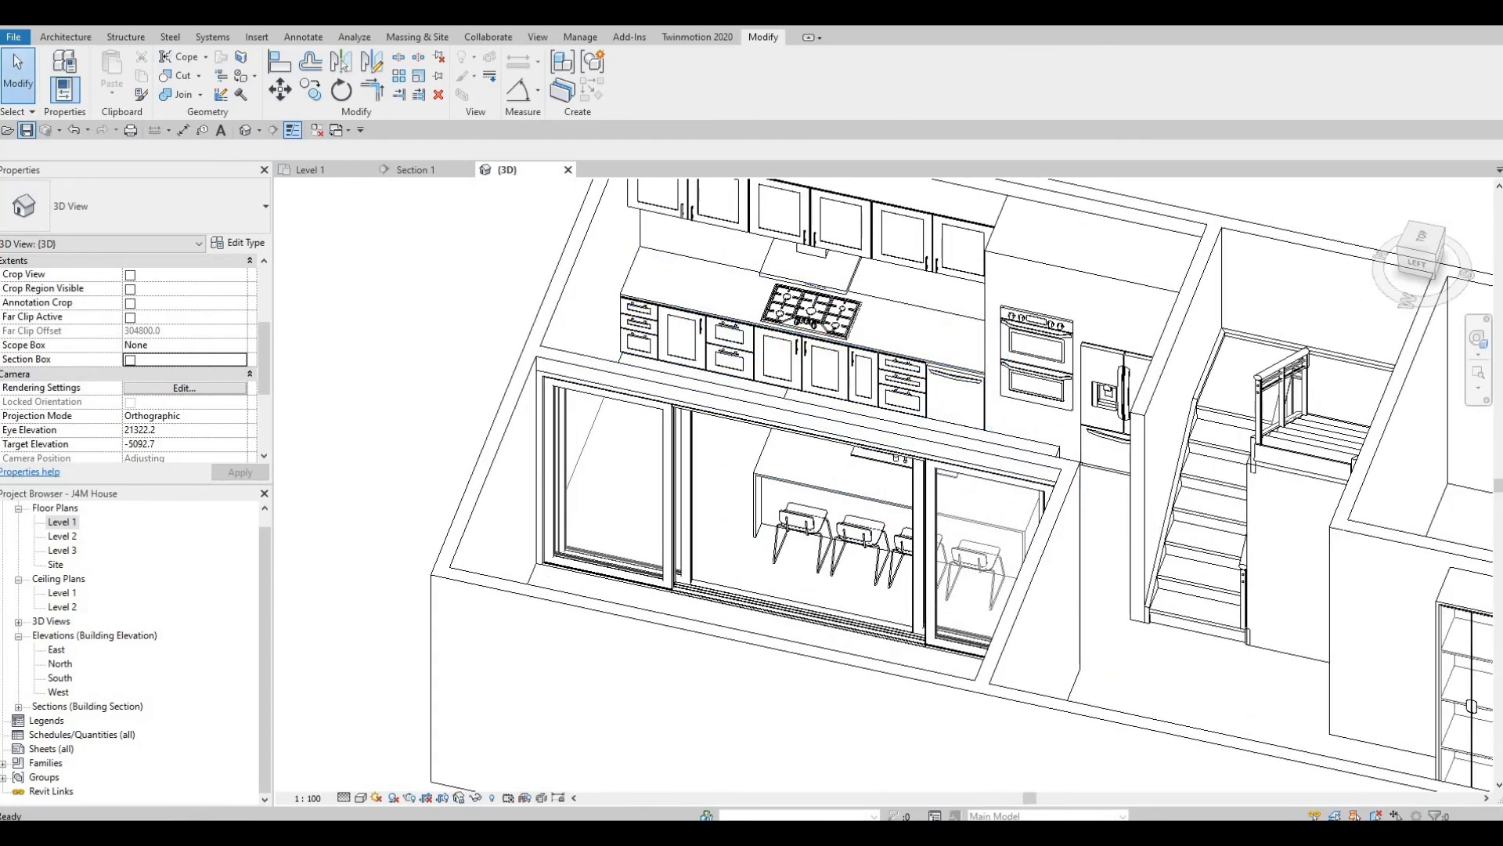